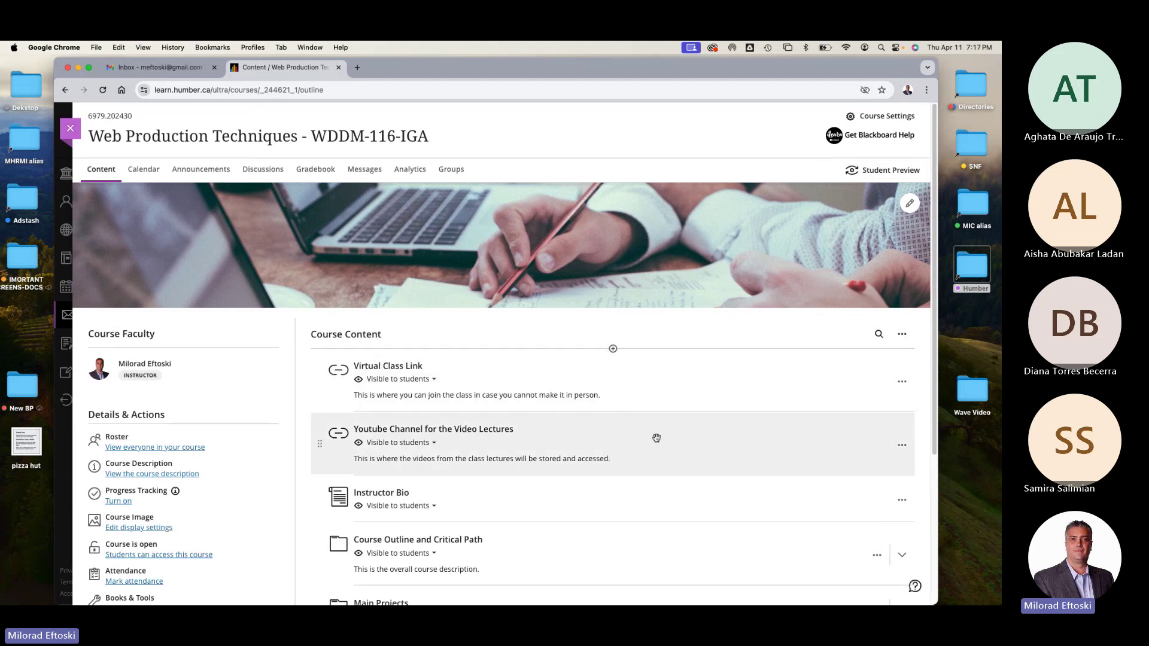
# Open the YouTube playlist for the video lectures, look through its class videos and return to the course page.
pyautogui.click(584, 437)
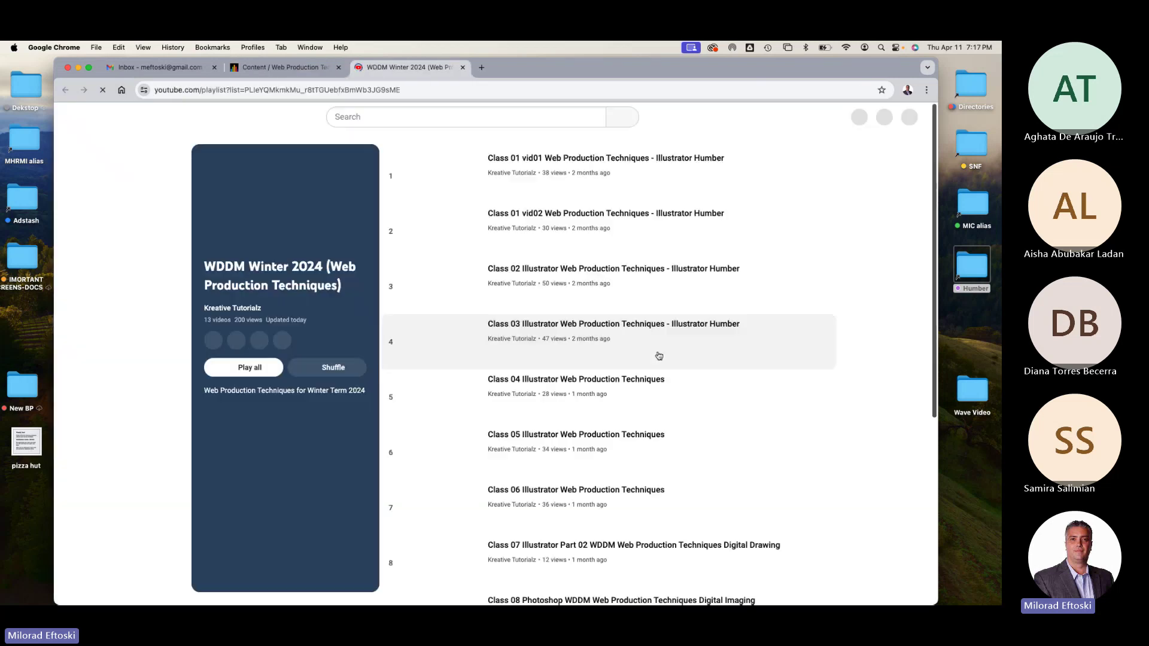
pyautogui.scroll(-5, 629, 290)
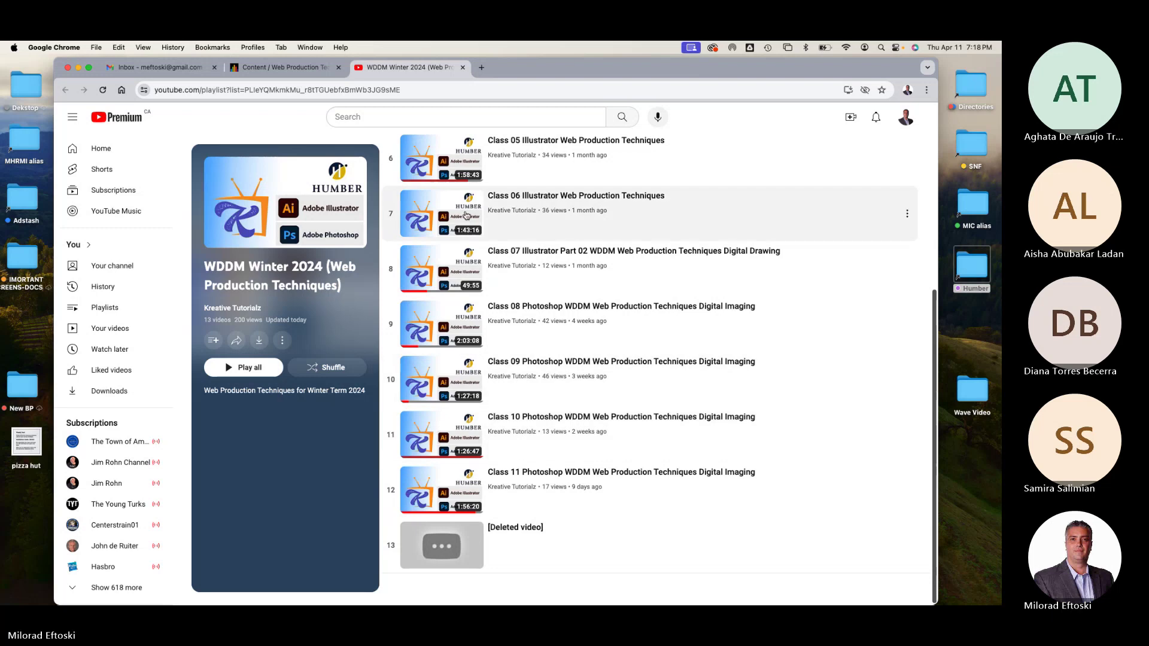
pyautogui.click(293, 69)
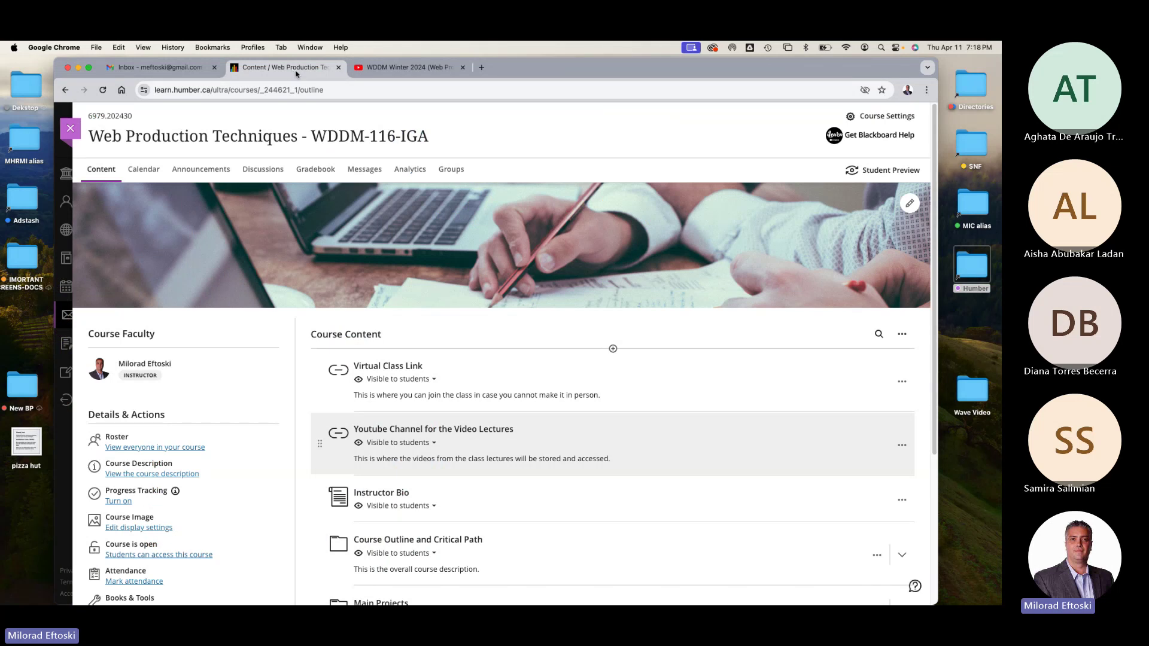
# Expand the Photoshop Module and Main Projects folders in the course content to review their assignments and due dates.
pyautogui.scroll(-5, 496, 315)
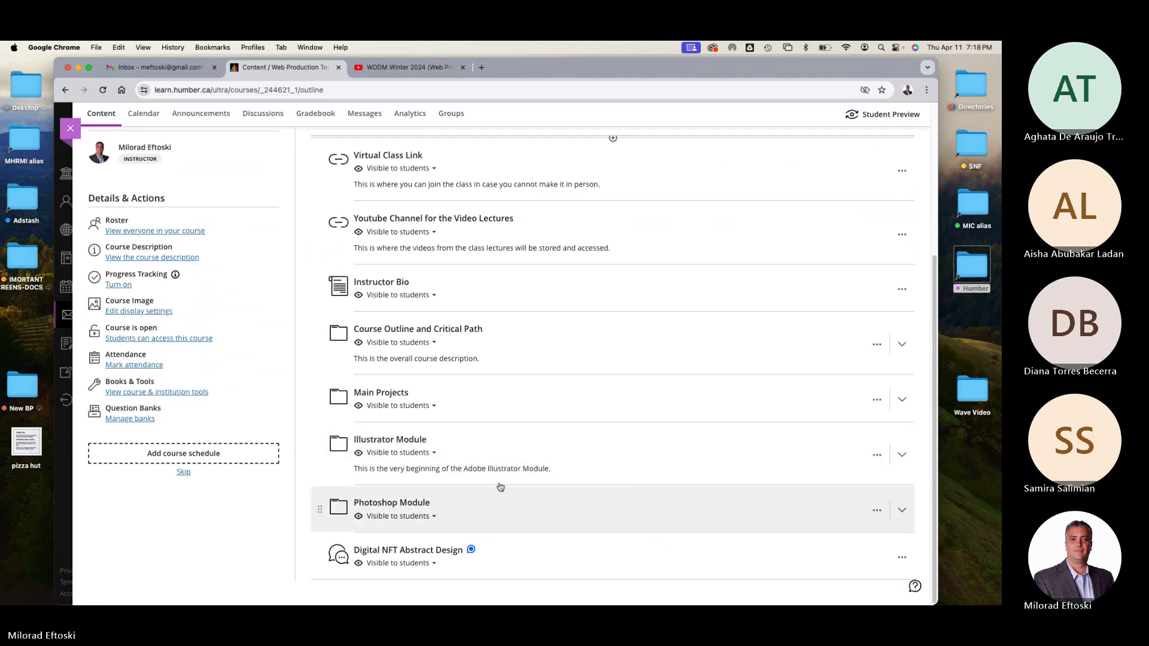
pyautogui.click(496, 499)
pyautogui.scroll(-5, 529, 486)
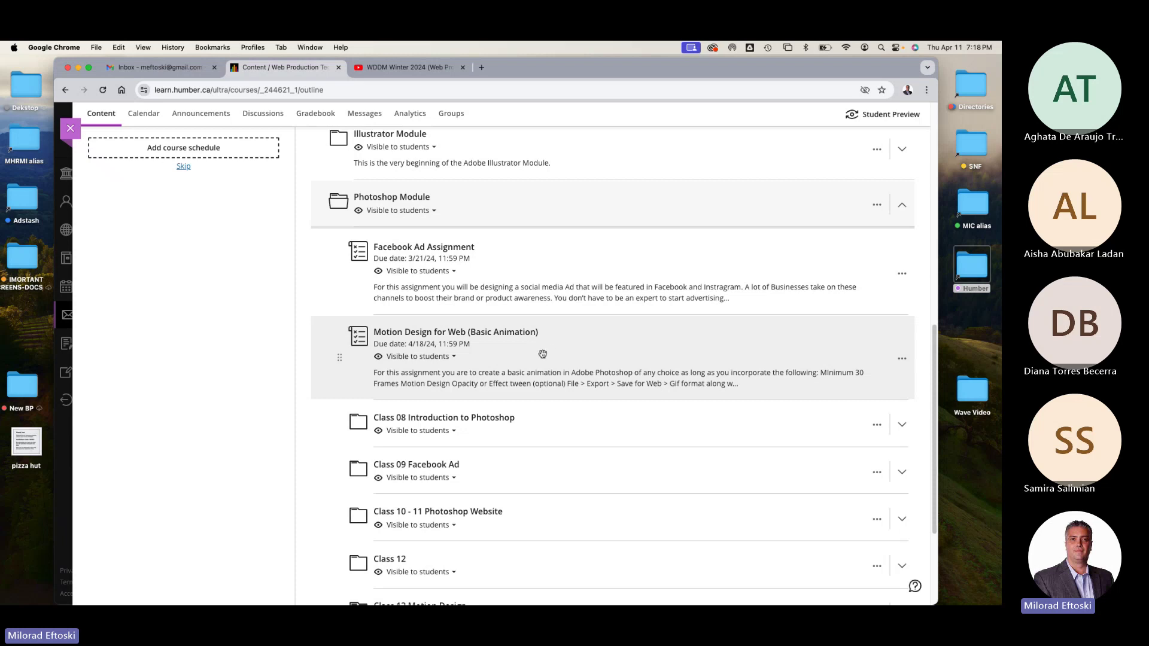
pyautogui.scroll(-3, 539, 354)
pyautogui.scroll(4, 543, 355)
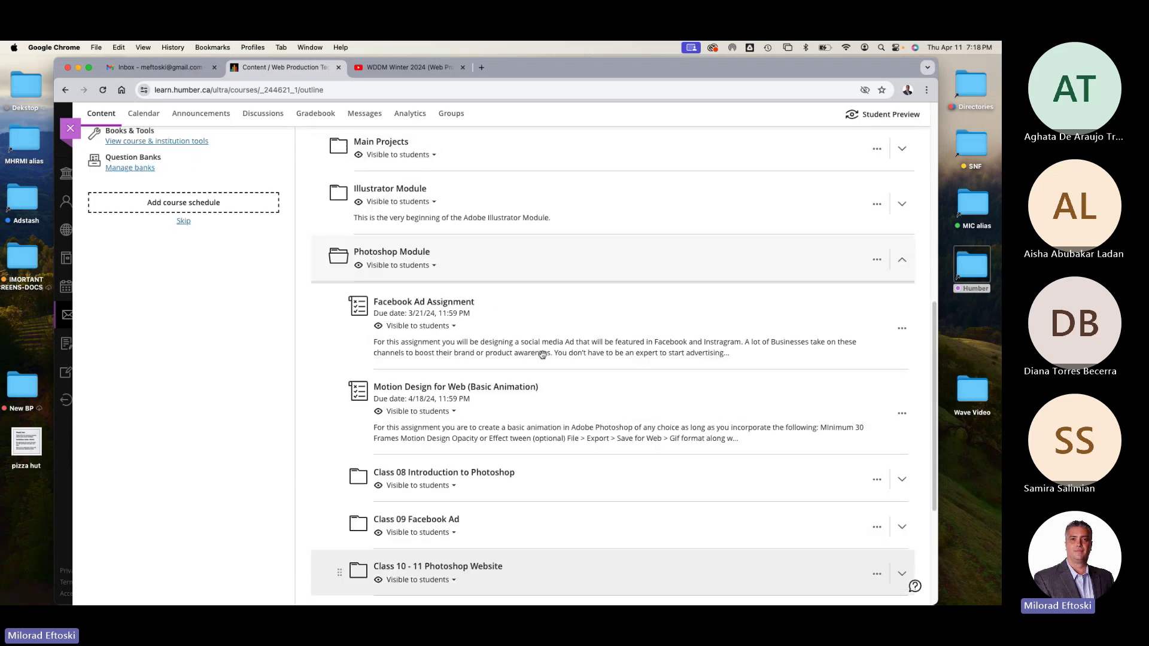
pyautogui.scroll(2, 532, 352)
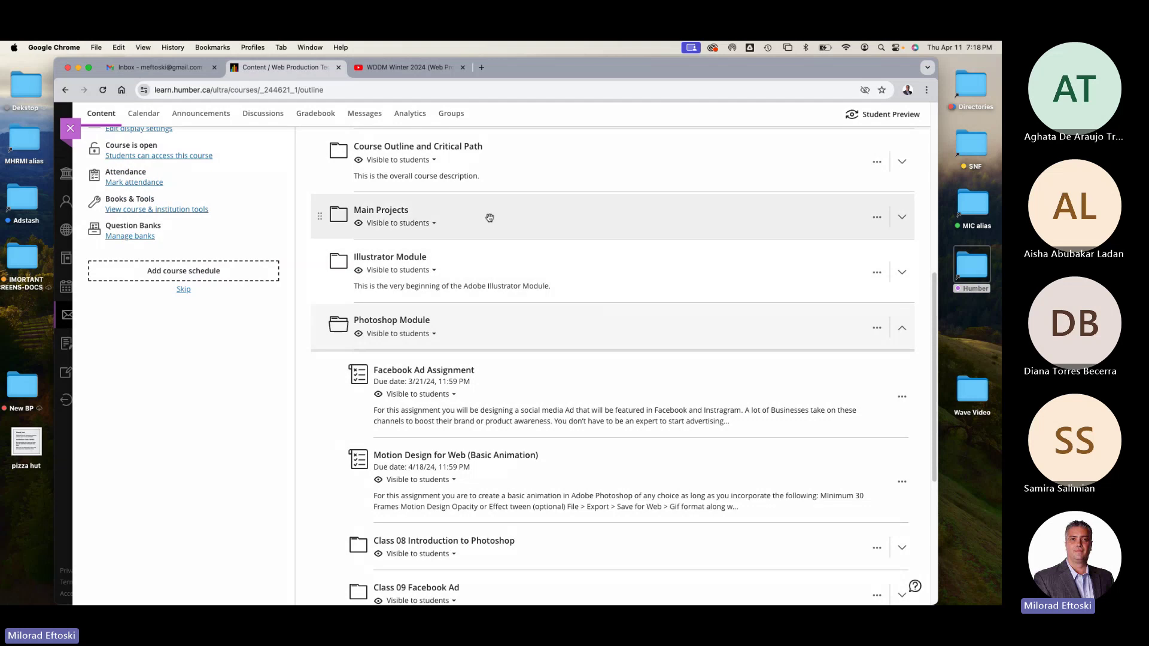
pyautogui.click(488, 216)
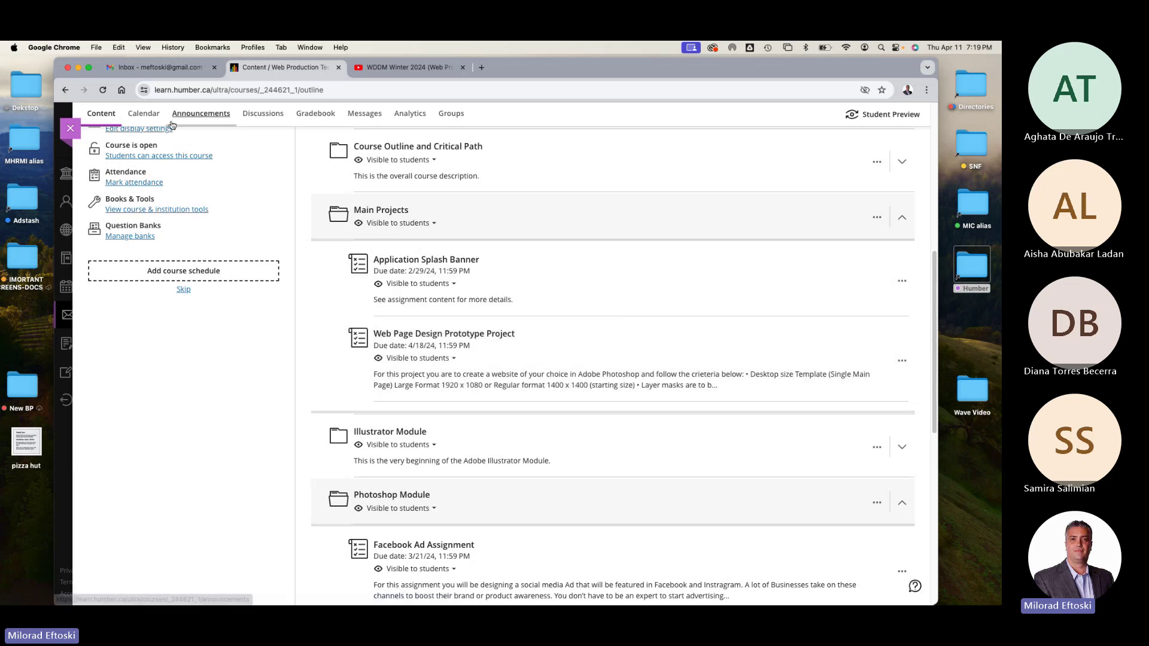
# Minimize the browser and recordings windows, and open the Web to PSD folder within Humber, Winter 2024, WDDM W24.
pyautogui.click(78, 68)
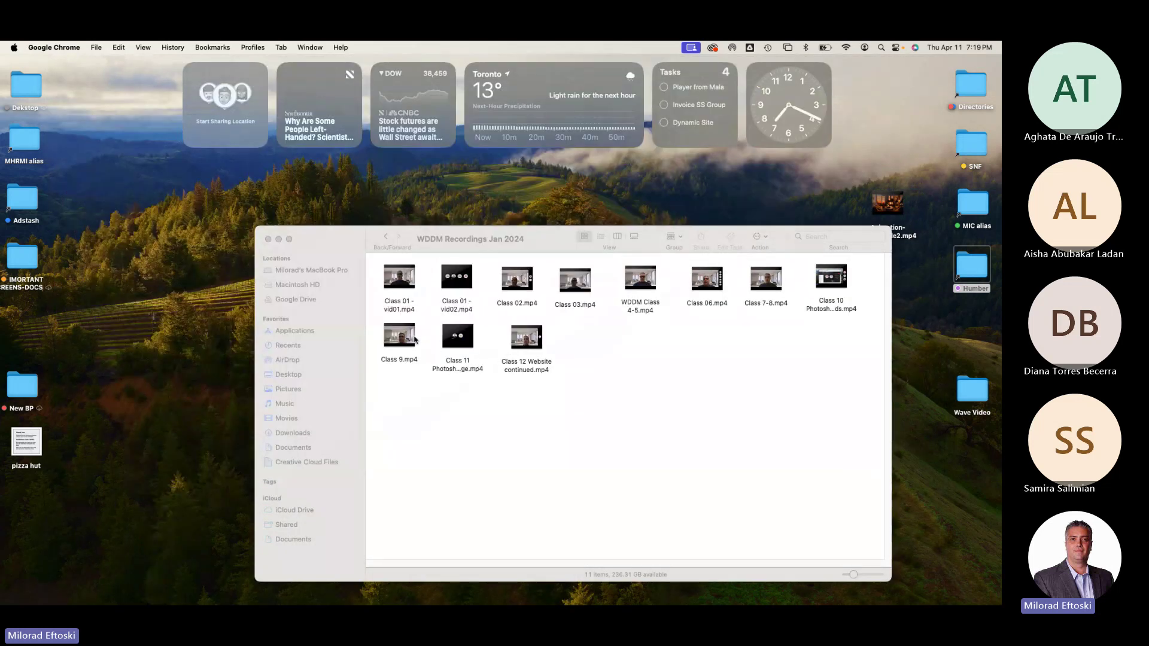
pyautogui.click(278, 239)
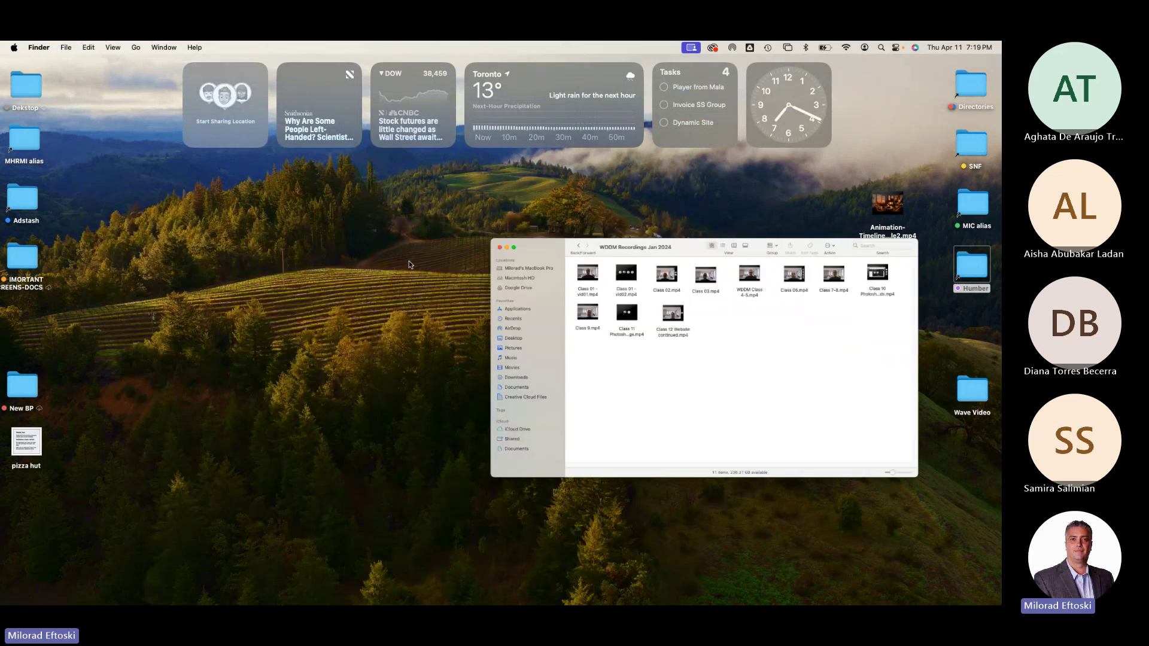
pyautogui.doubleClick(972, 266)
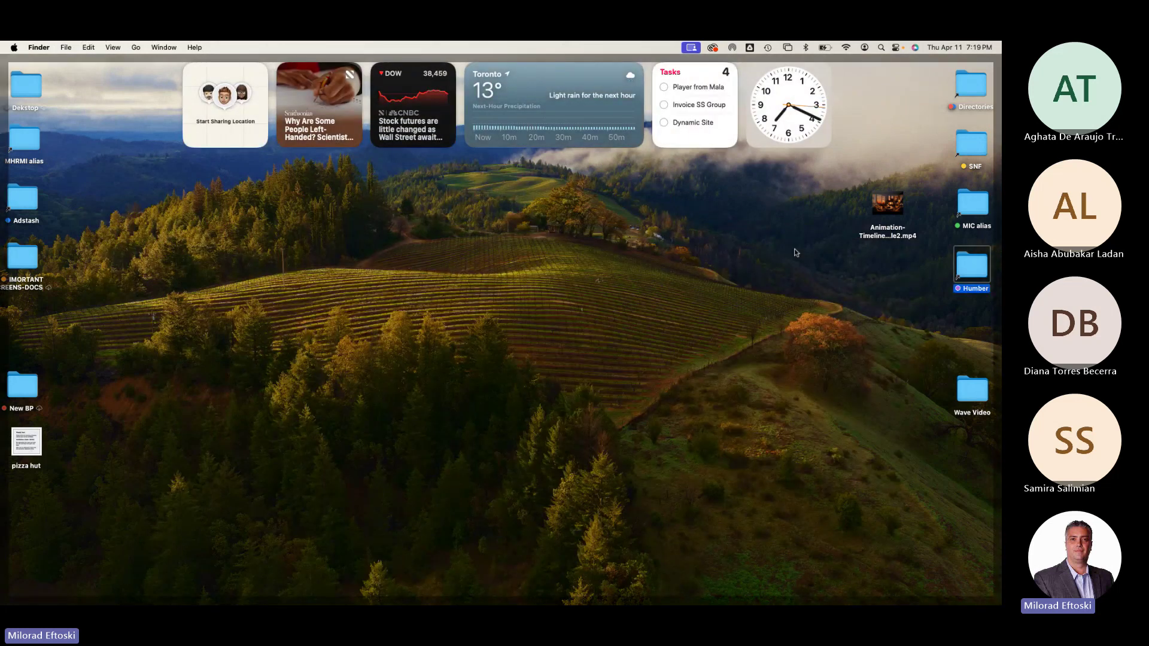
pyautogui.moveTo(568, 262); pyautogui.dragTo(544, 225)
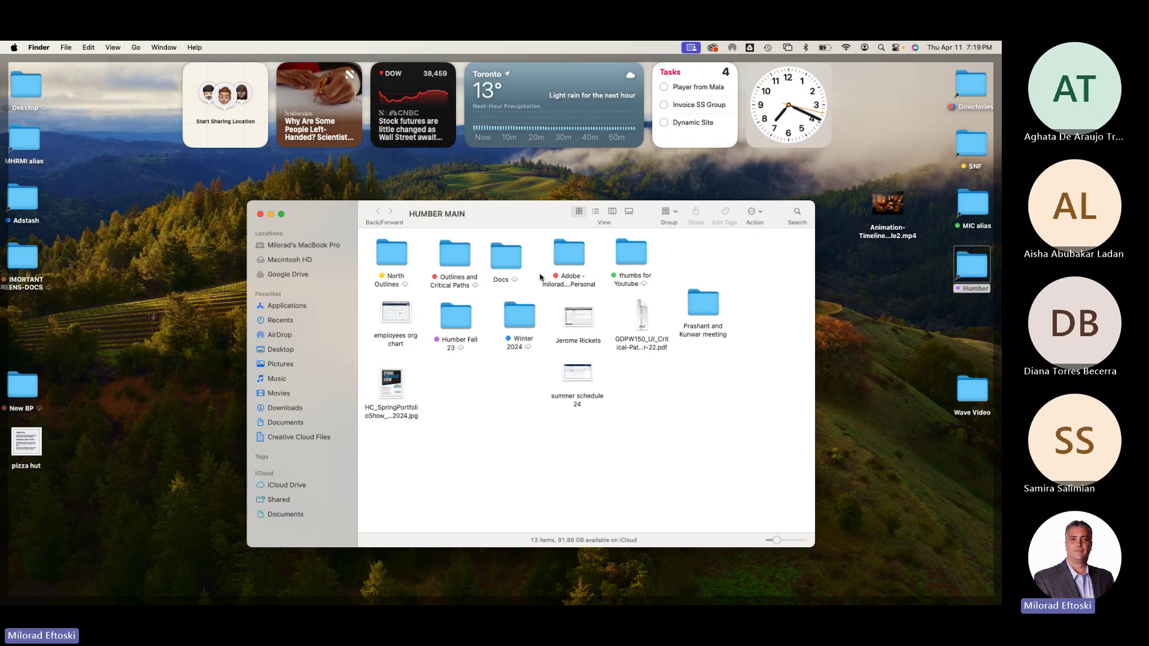
pyautogui.doubleClick(513, 316)
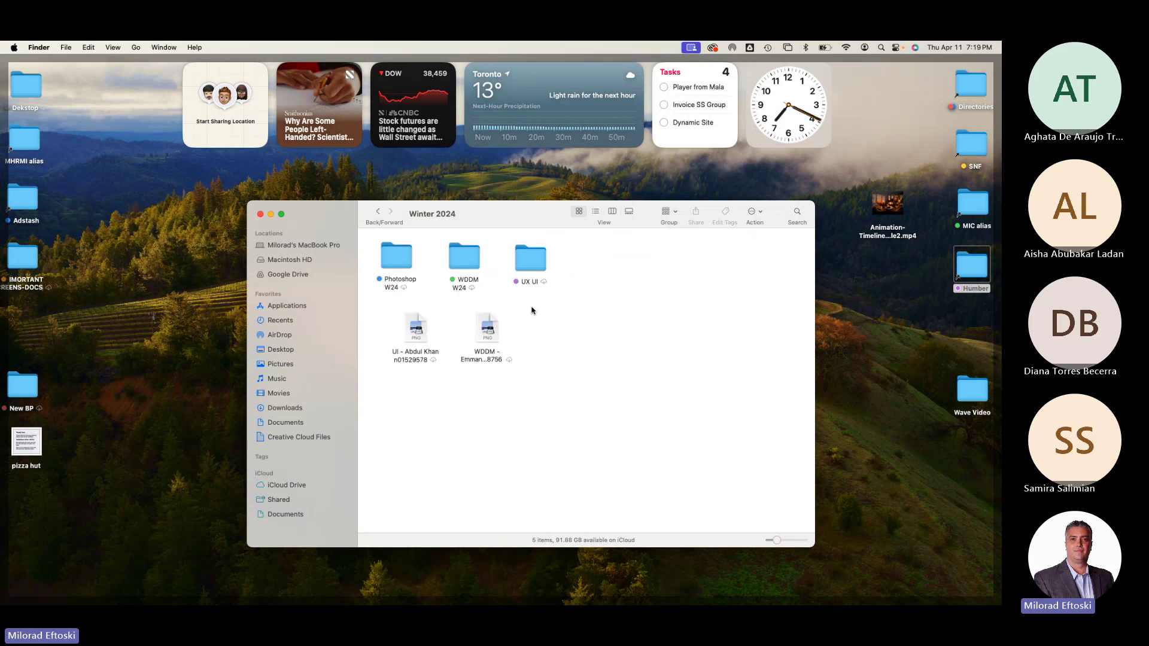
pyautogui.doubleClick(465, 257)
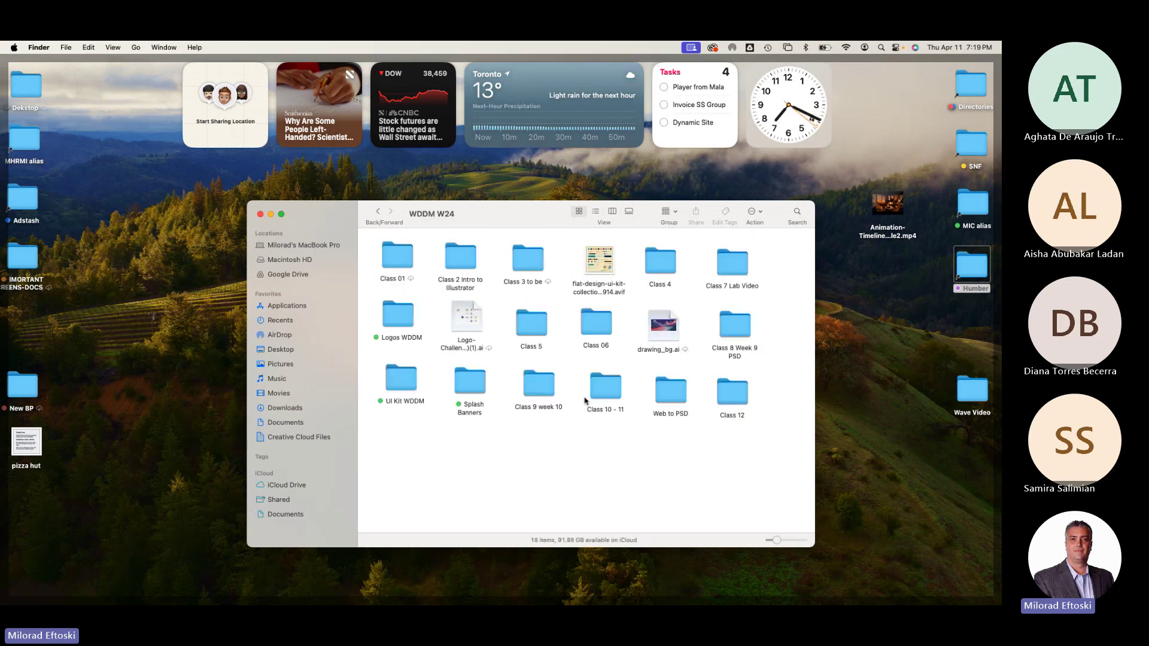
pyautogui.click(668, 396)
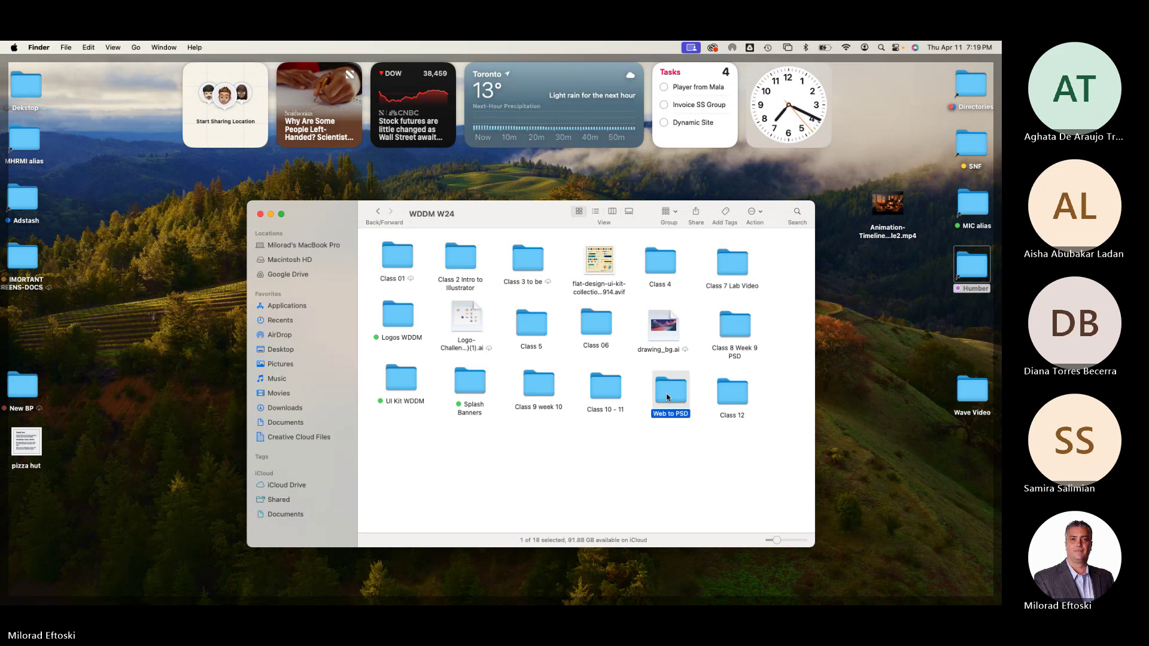
pyautogui.doubleClick(668, 397)
# Preview the restaurant page design master_practica_03_final.psd and open it in Photoshop.
pyautogui.click(609, 264)
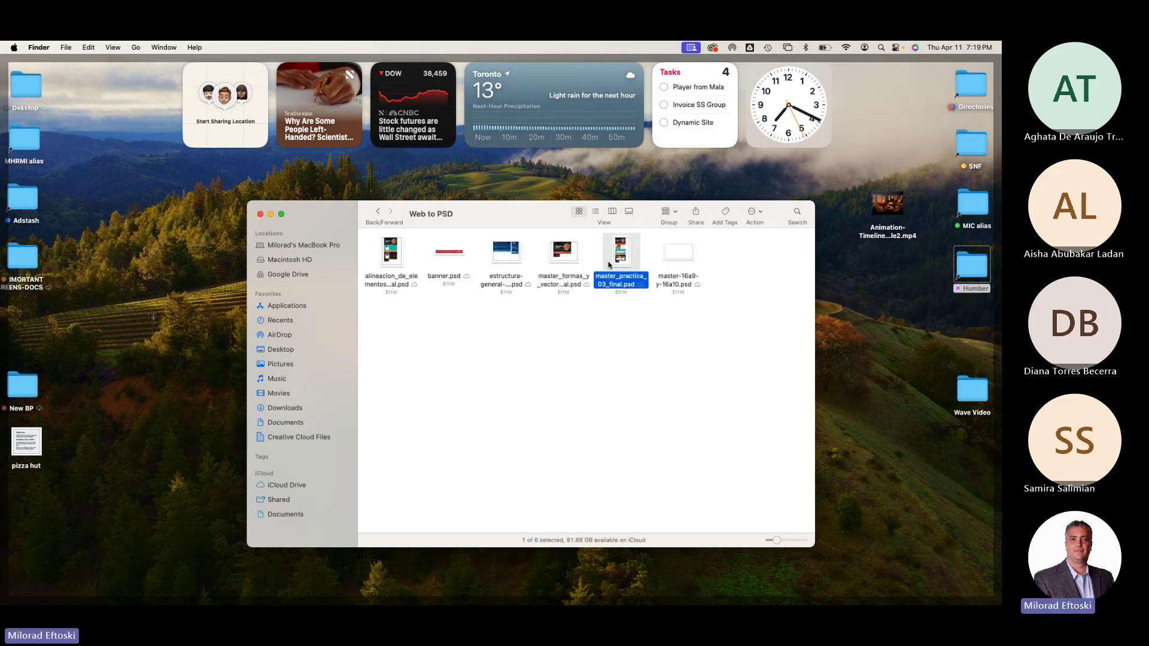
pyautogui.press('space')
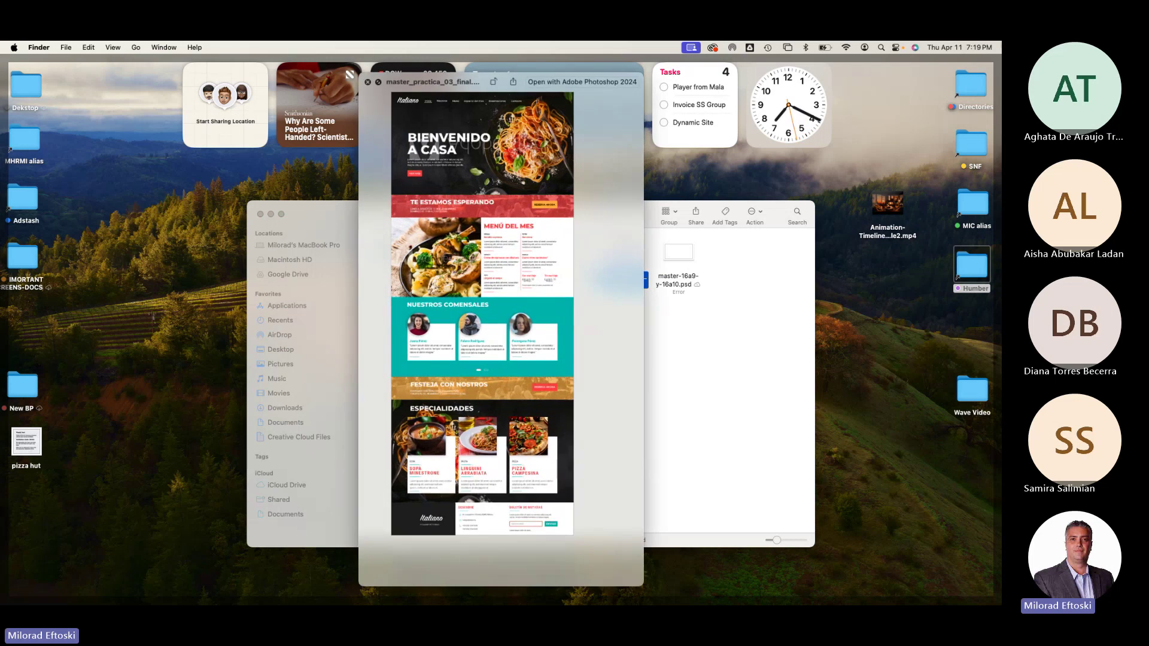
pyautogui.press('space')
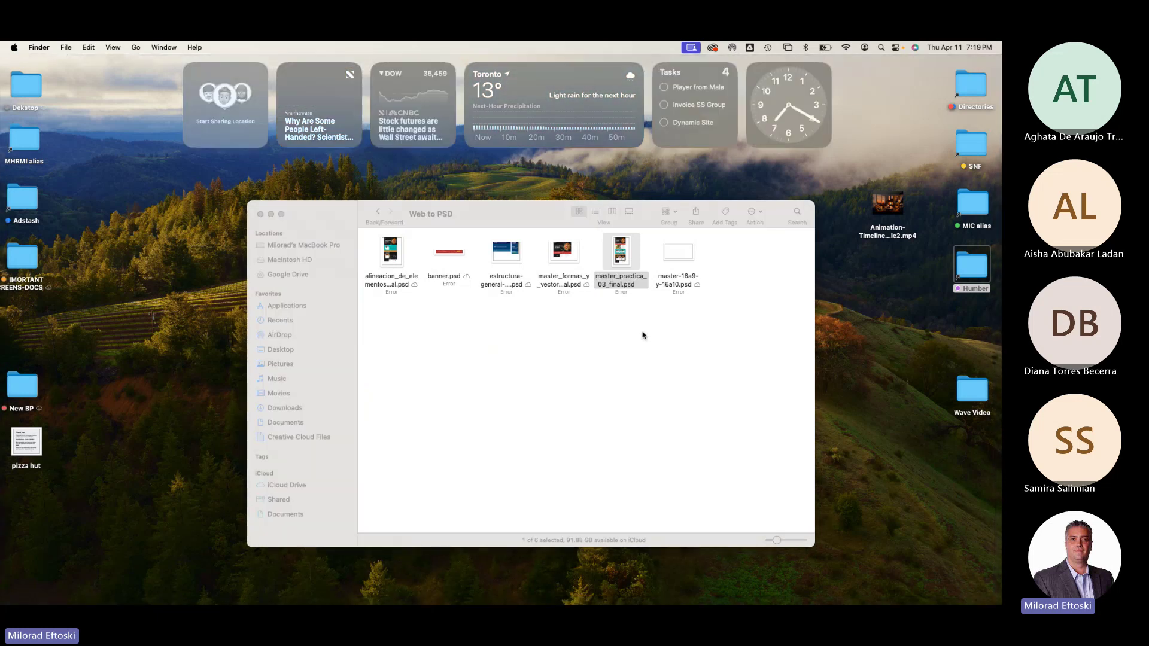
pyautogui.click(707, 325)
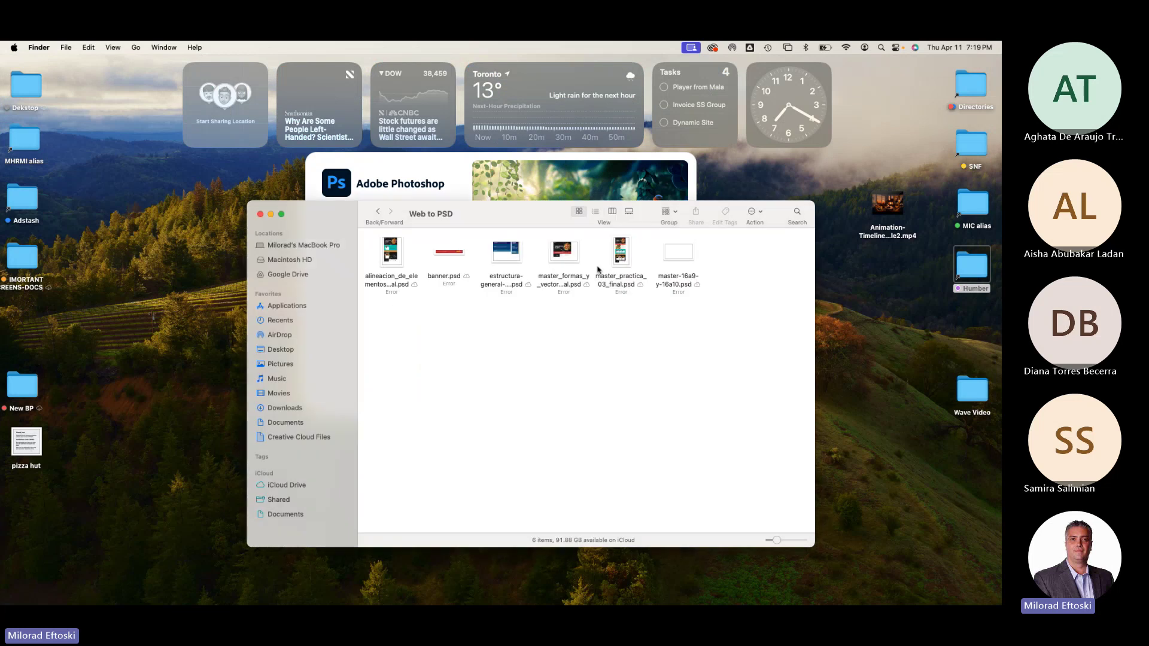
# Go to the Class 12 folder in WDDM W24, preview Website Wireframe Amazon 02.psd and open it in Photoshop.
pyautogui.click(377, 211)
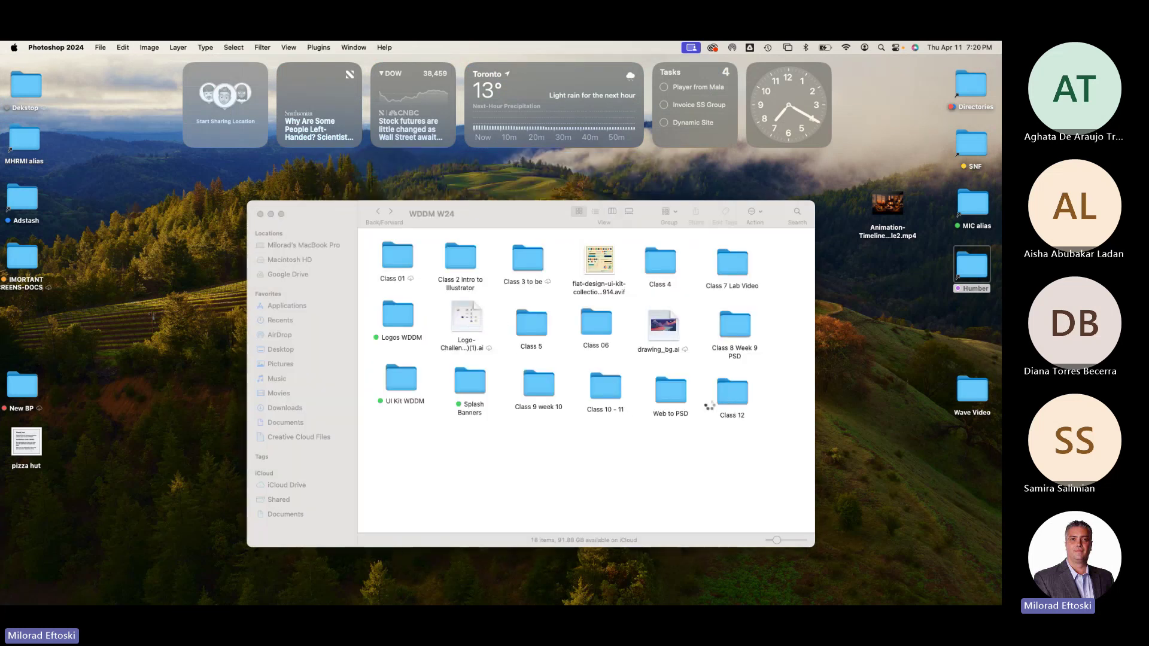
pyautogui.doubleClick(731, 395)
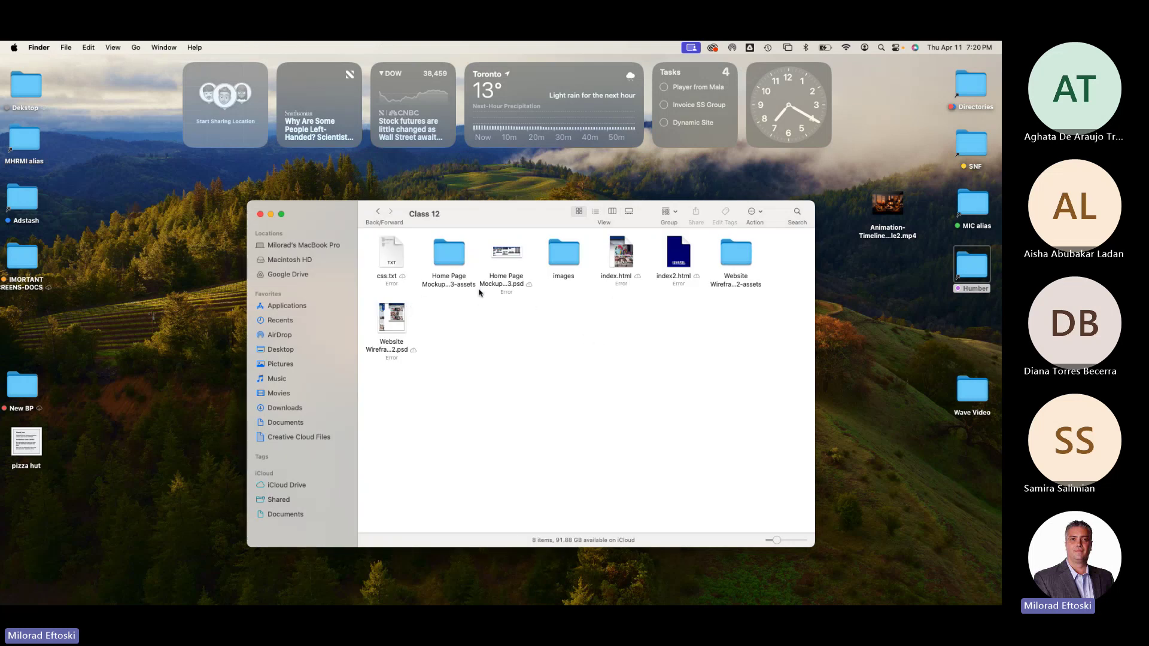
pyautogui.click(401, 318)
pyautogui.press('space')
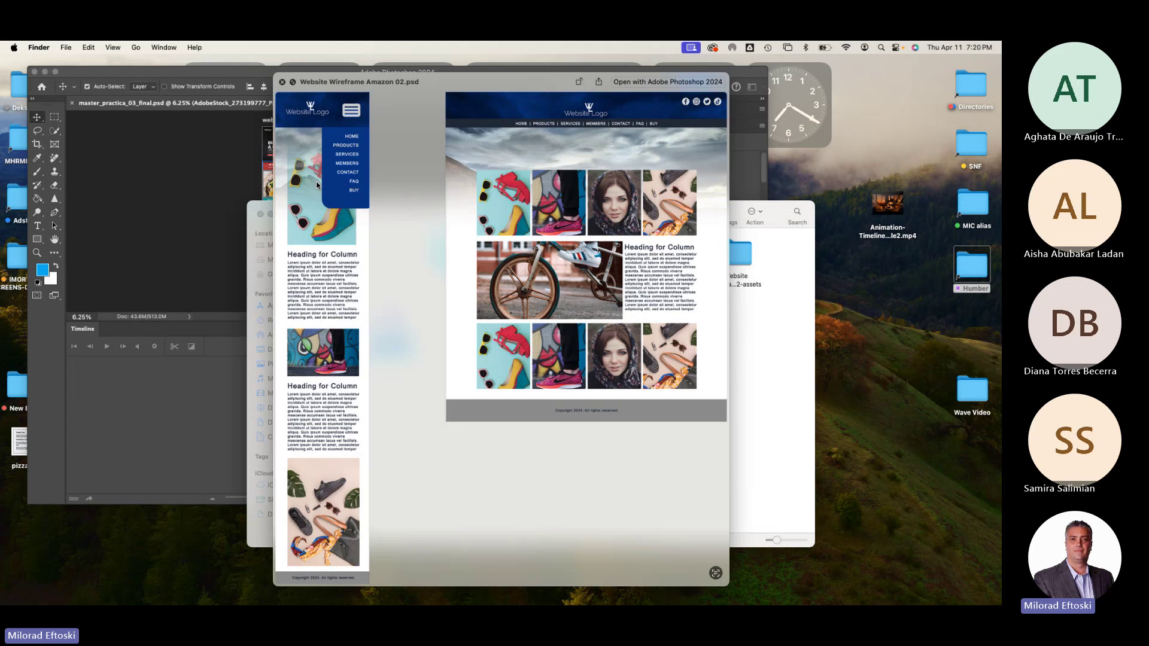
pyautogui.press('space')
pyautogui.click(455, 345)
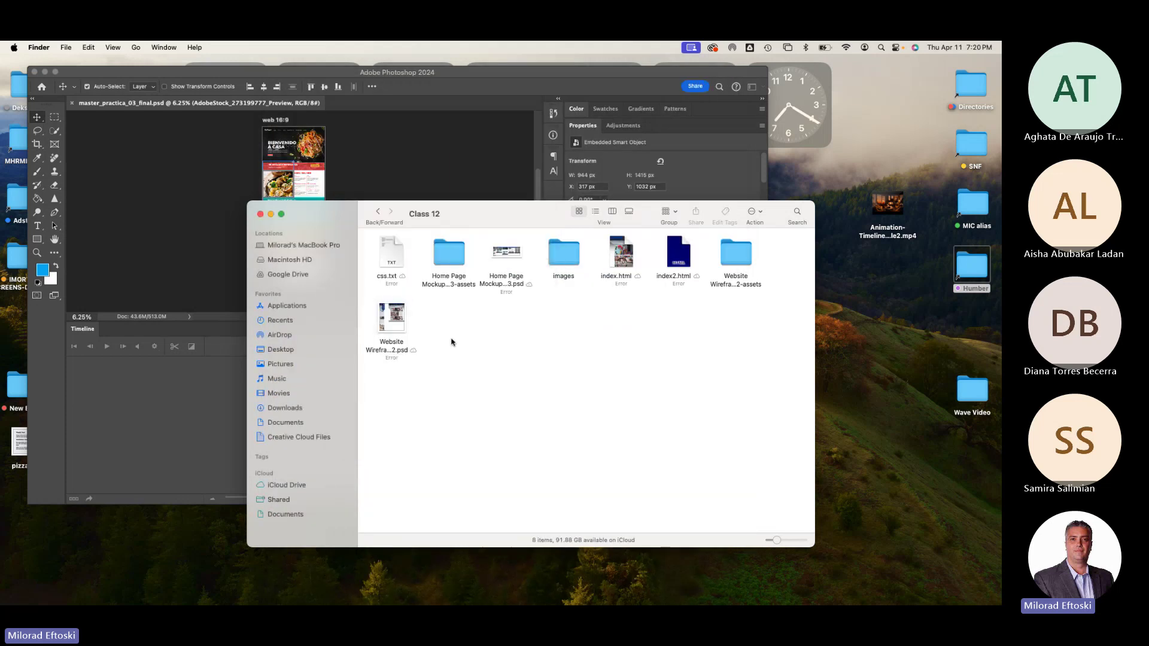
pyautogui.doubleClick(393, 322)
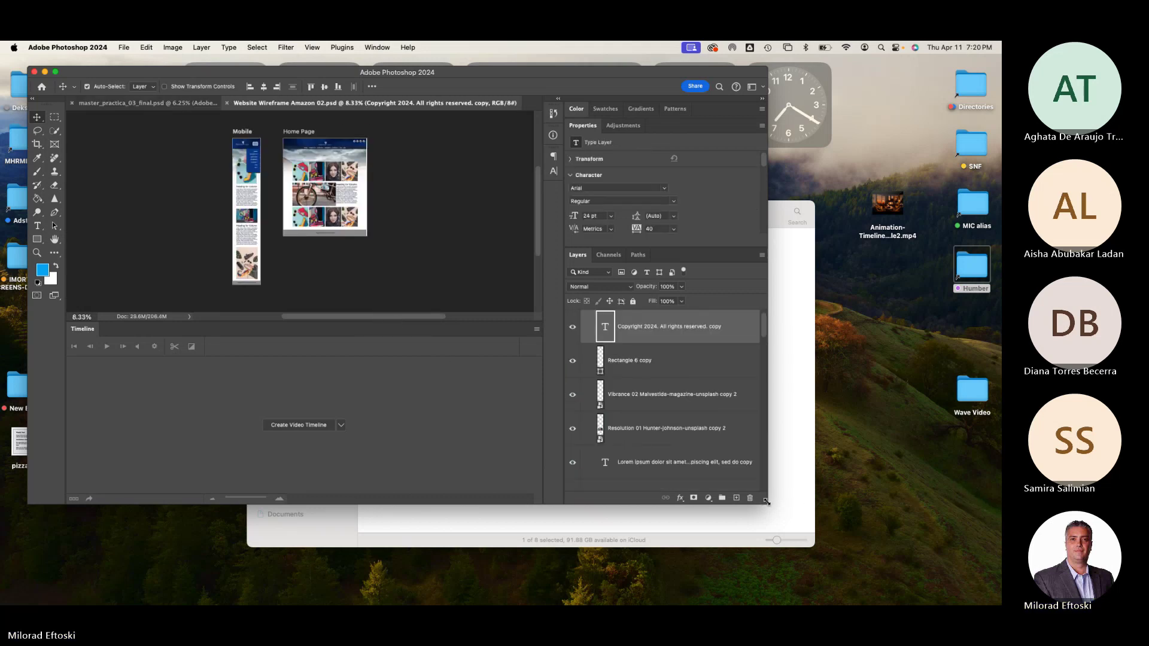
# Enlarge the Photoshop window and close the Timeline panel to give the artboards more room.
pyautogui.moveTo(768, 505); pyautogui.dragTo(960, 592)
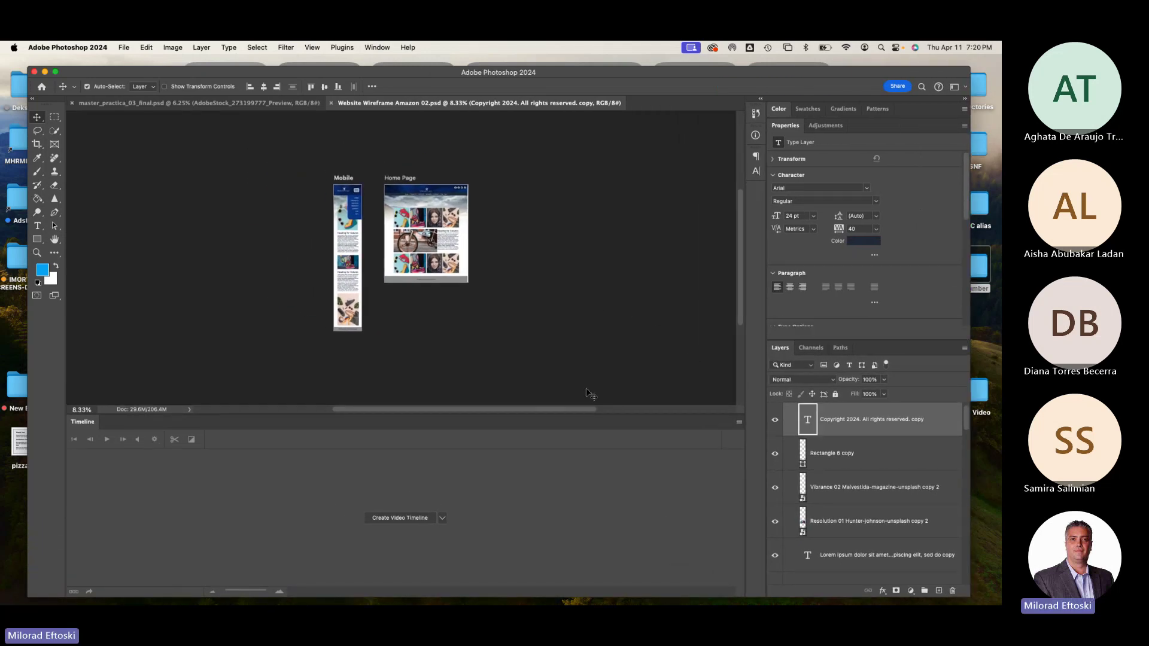
pyautogui.moveTo(547, 414); pyautogui.dragTo(547, 496)
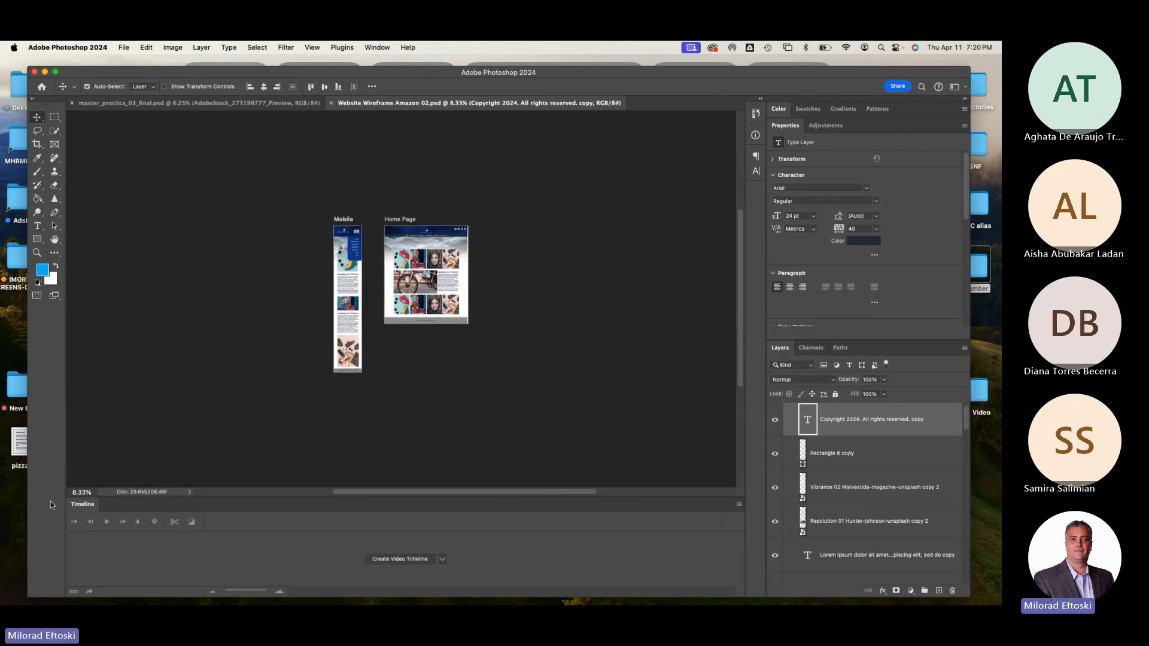
pyautogui.moveTo(82, 509); pyautogui.dragTo(143, 441)
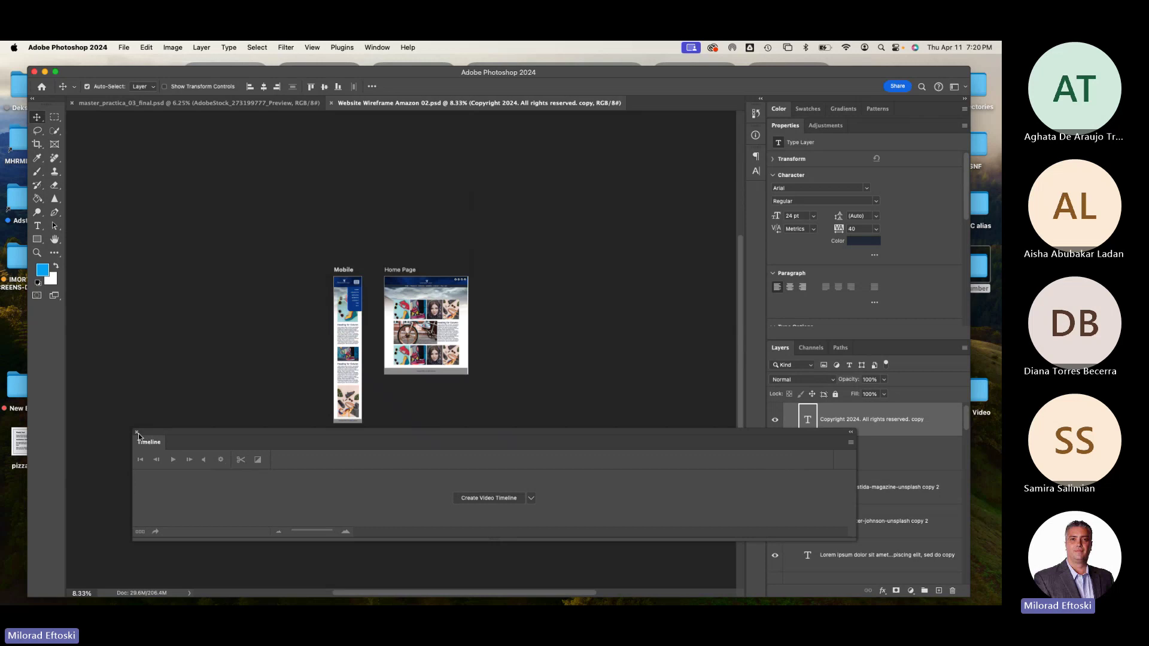
pyautogui.click(137, 418)
# Select the header's background rectangle and the first product image on the Home Page artboard to examine their layers.
pyautogui.press('super+0')
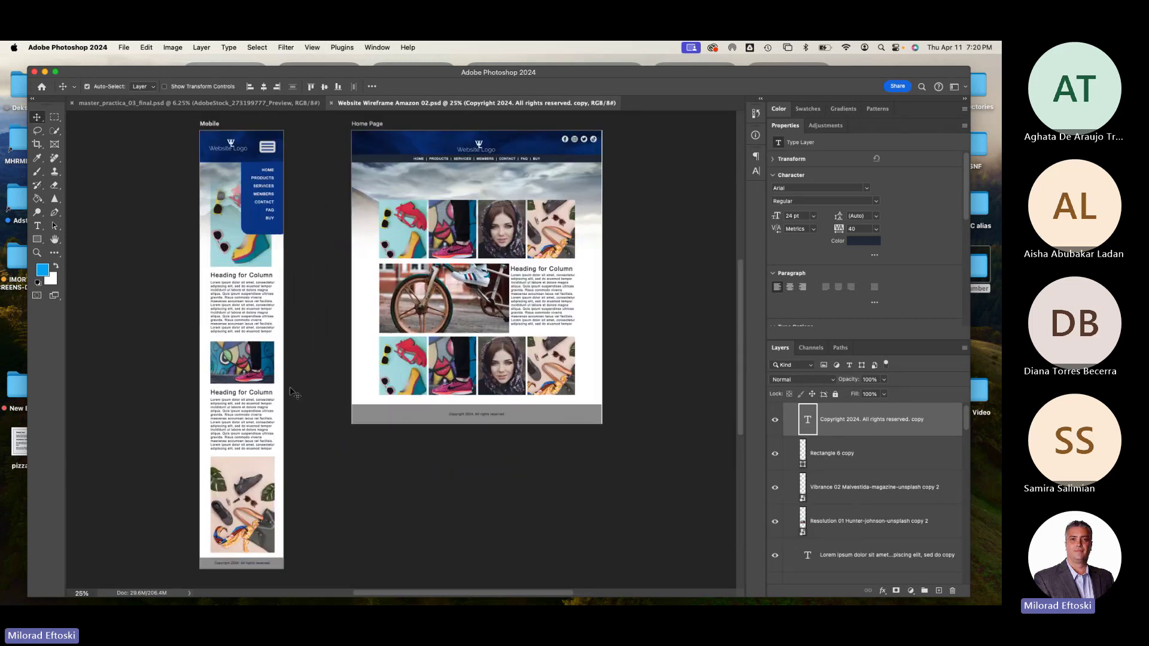
pyautogui.click(54, 239)
pyautogui.press('super+plus')
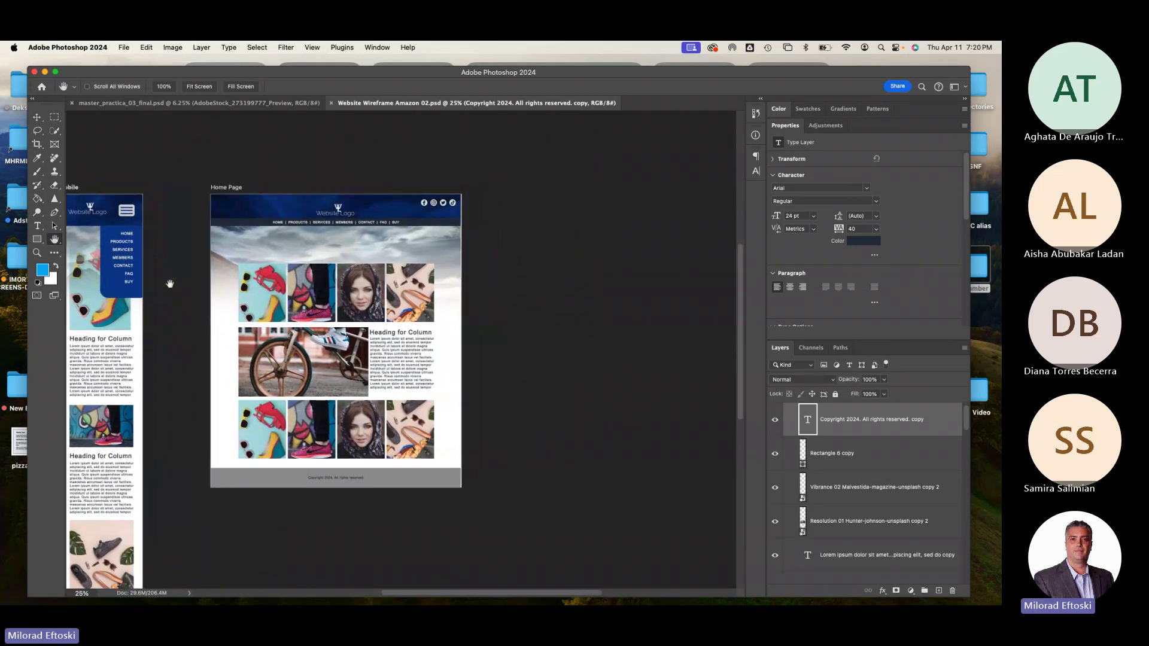
pyautogui.press('super+plus')
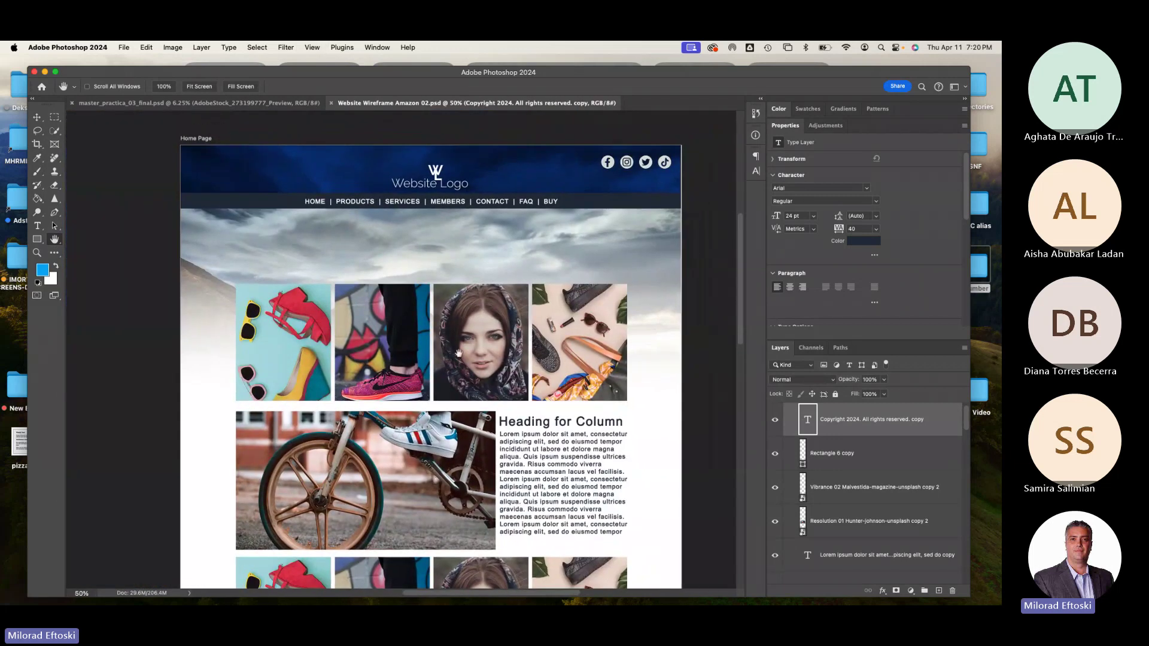
pyautogui.moveTo(396, 330); pyautogui.dragTo(392, 323)
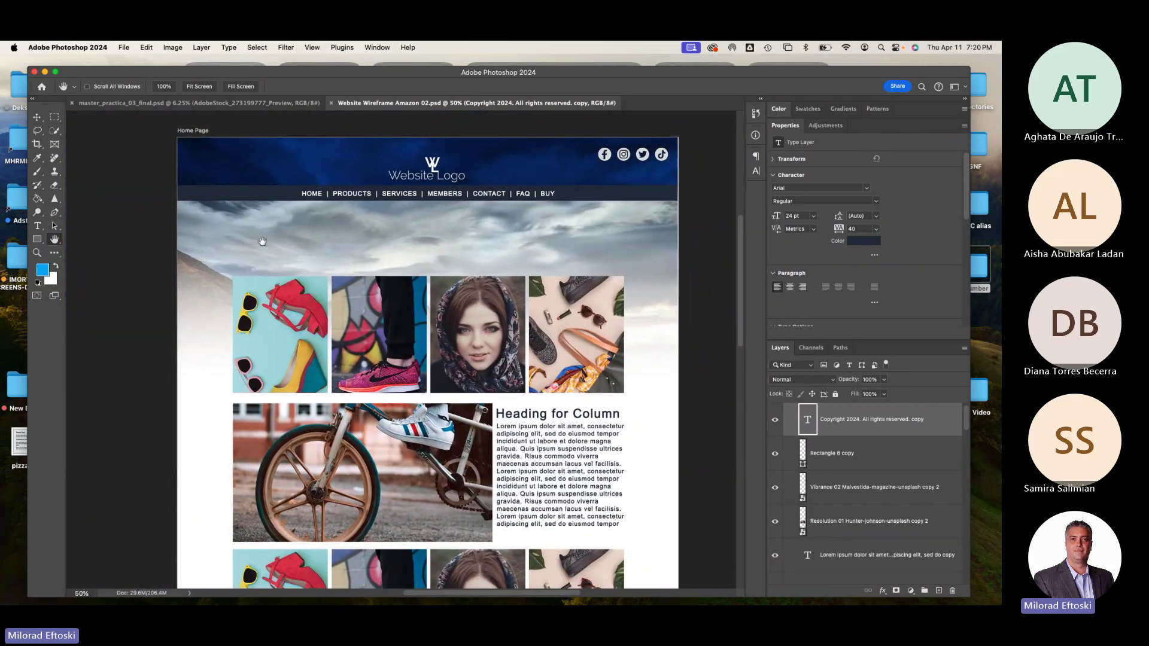
pyautogui.click(37, 118)
pyautogui.click(257, 175)
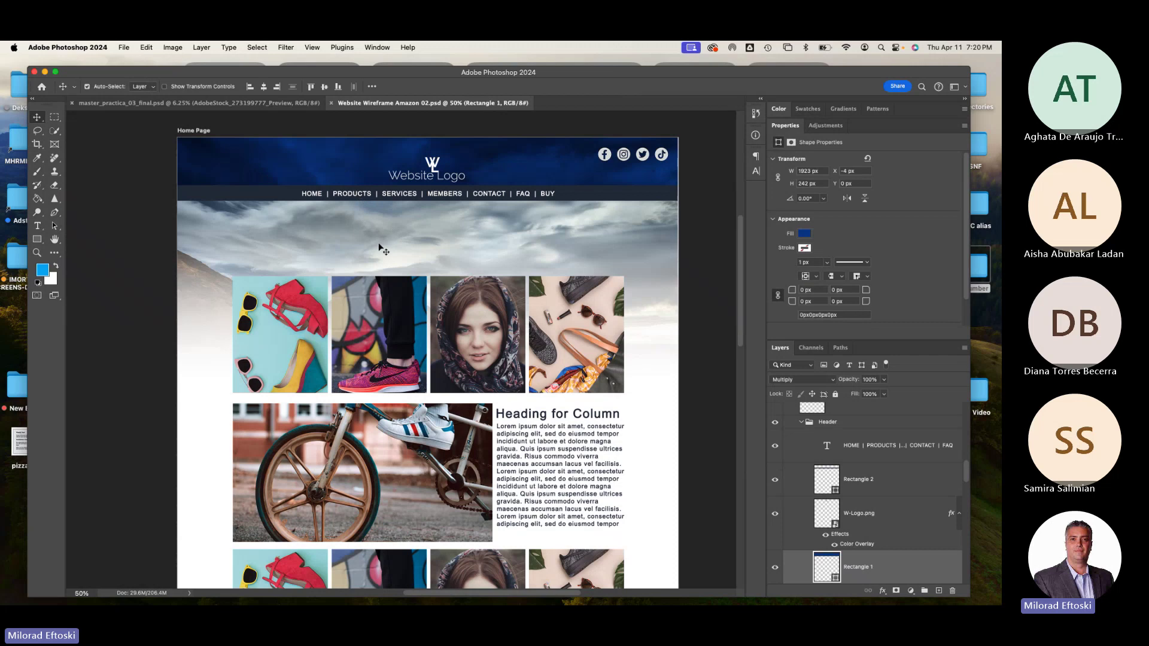
pyautogui.click(294, 301)
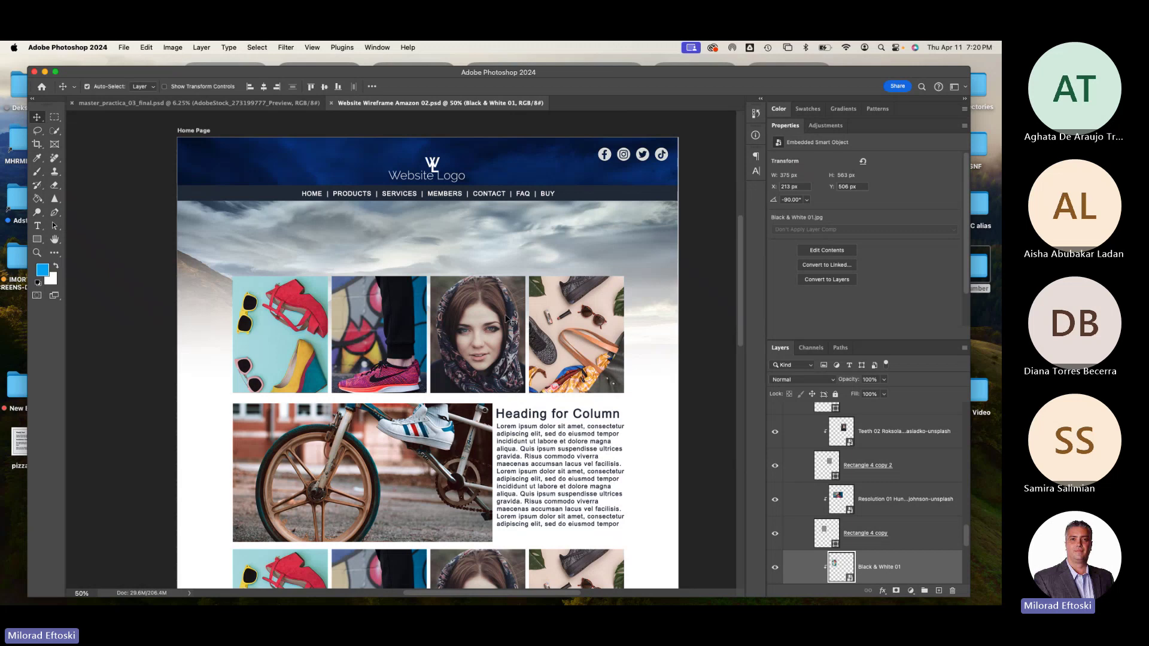
# Collapse the Properties panel and the Home Page artboard's Body, Frame Tool and Footer groups to shorten the layer list.
pyautogui.doubleClick(786, 126)
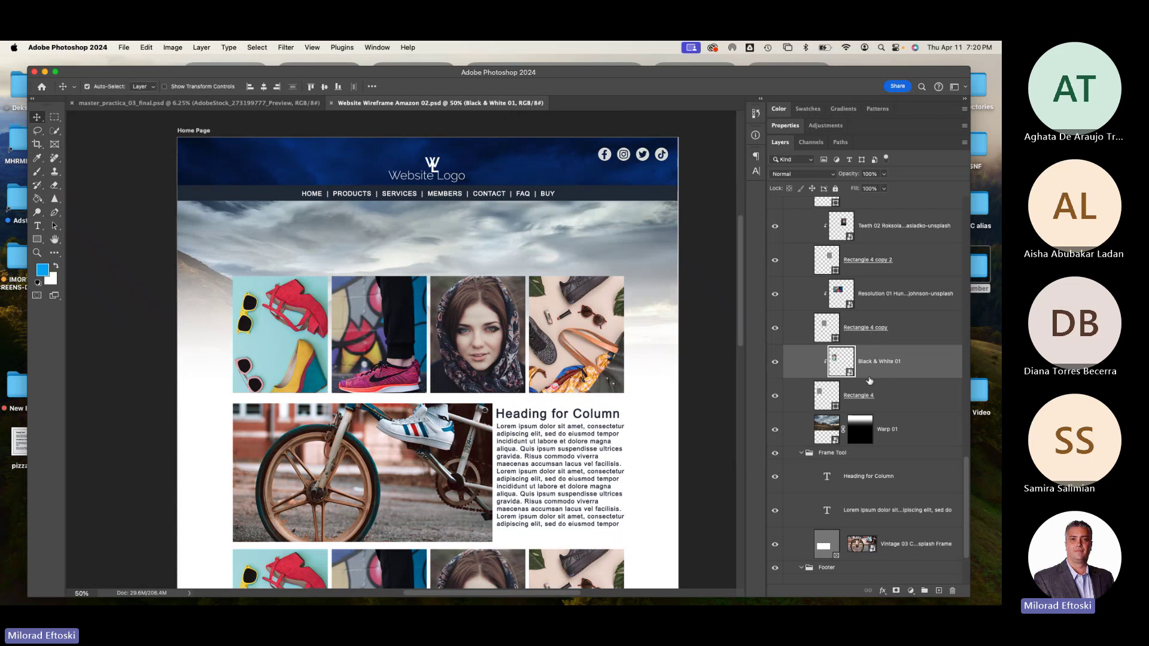
pyautogui.scroll(10, 869, 380)
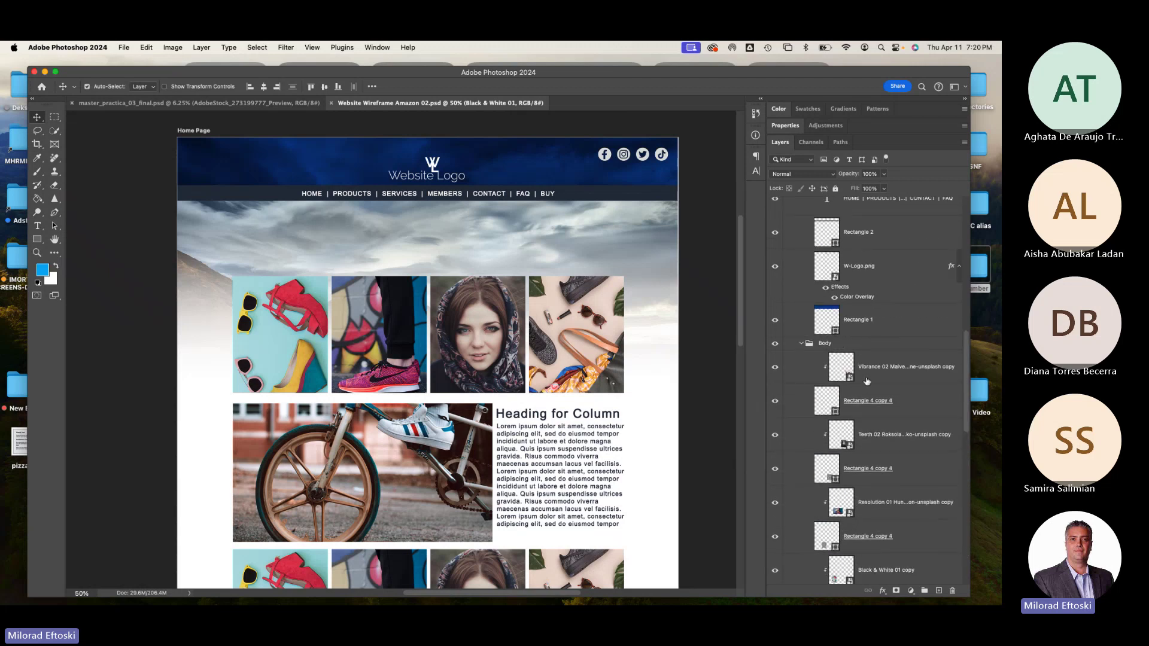
pyautogui.click(802, 344)
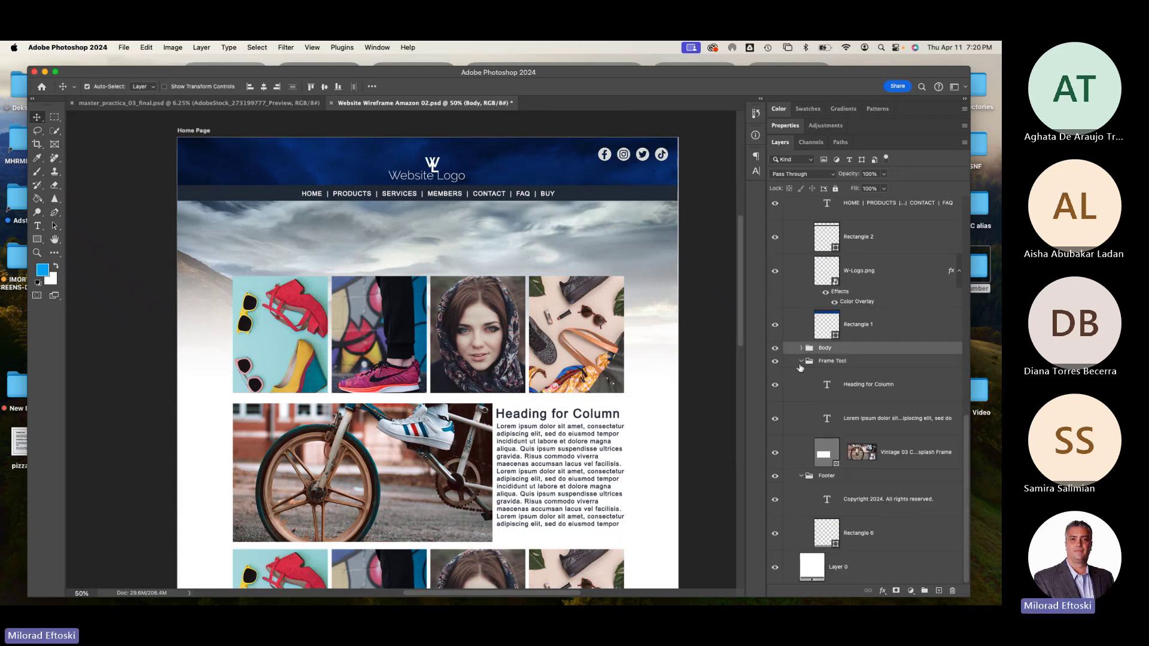
pyautogui.click(802, 362)
pyautogui.click(802, 477)
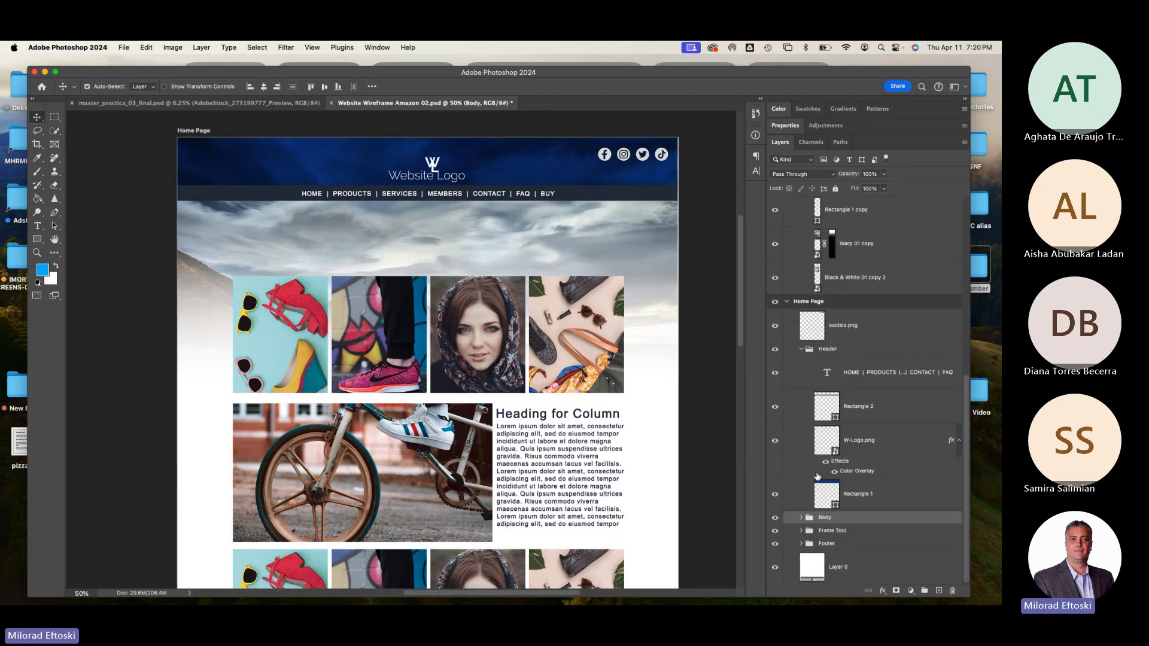
# Collapse the Mobile artboard and the Header group, keeping the Home Page artboard expanded to its main groups.
pyautogui.click(788, 302)
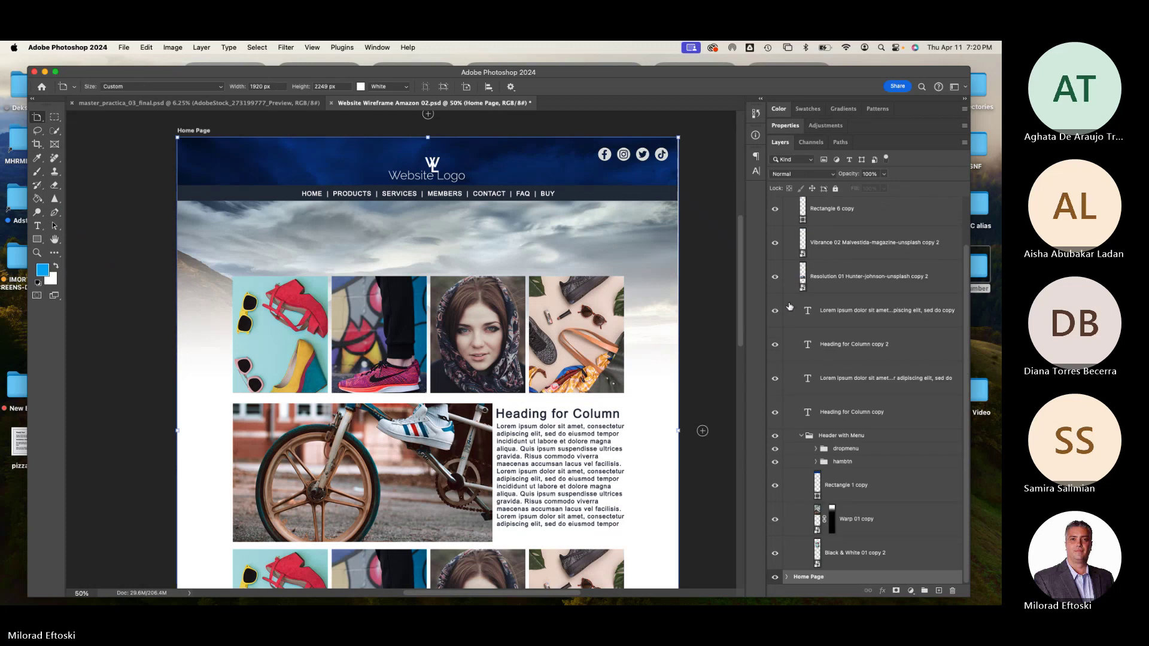
pyautogui.scroll(5, 823, 306)
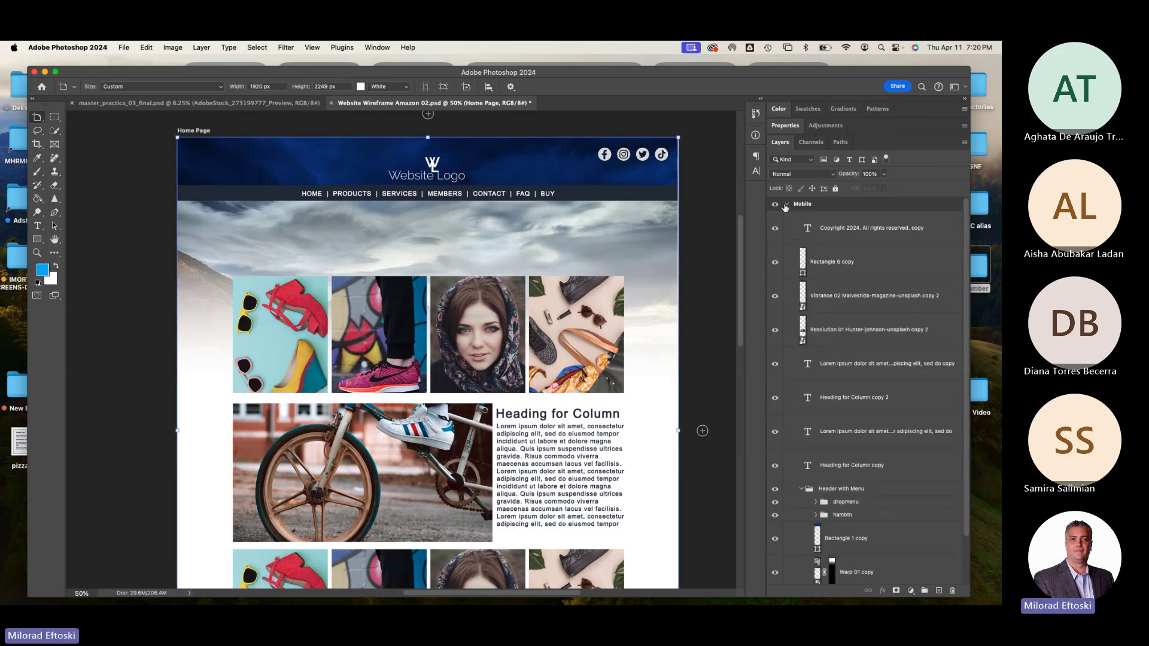
pyautogui.click(786, 204)
pyautogui.click(787, 219)
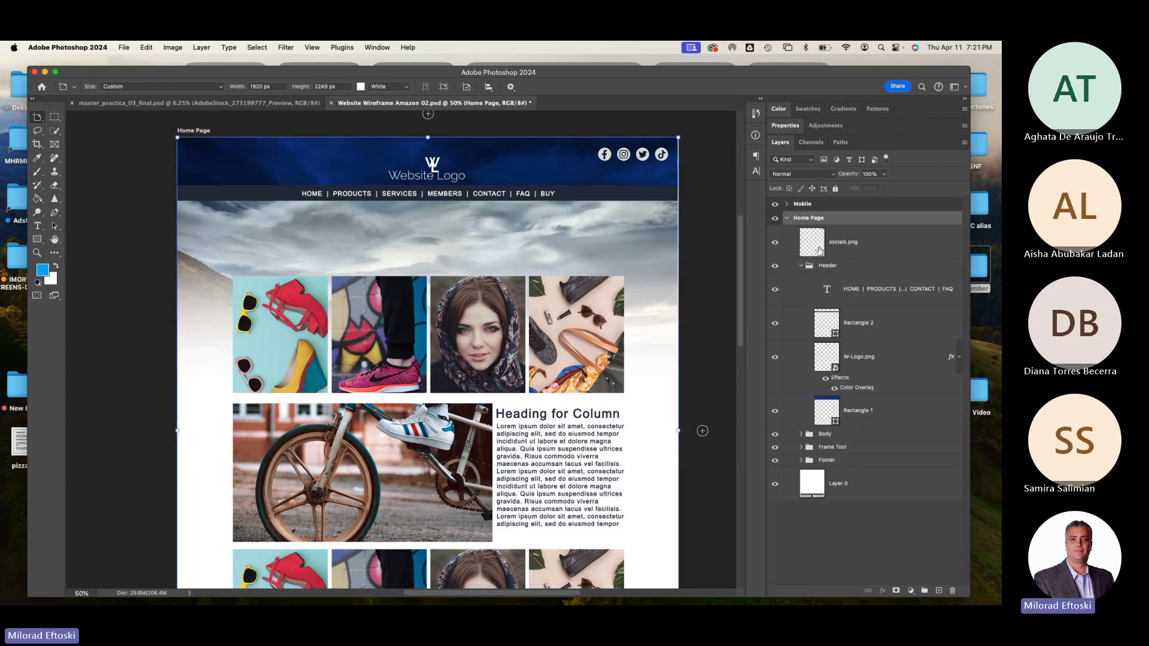
pyautogui.click(802, 267)
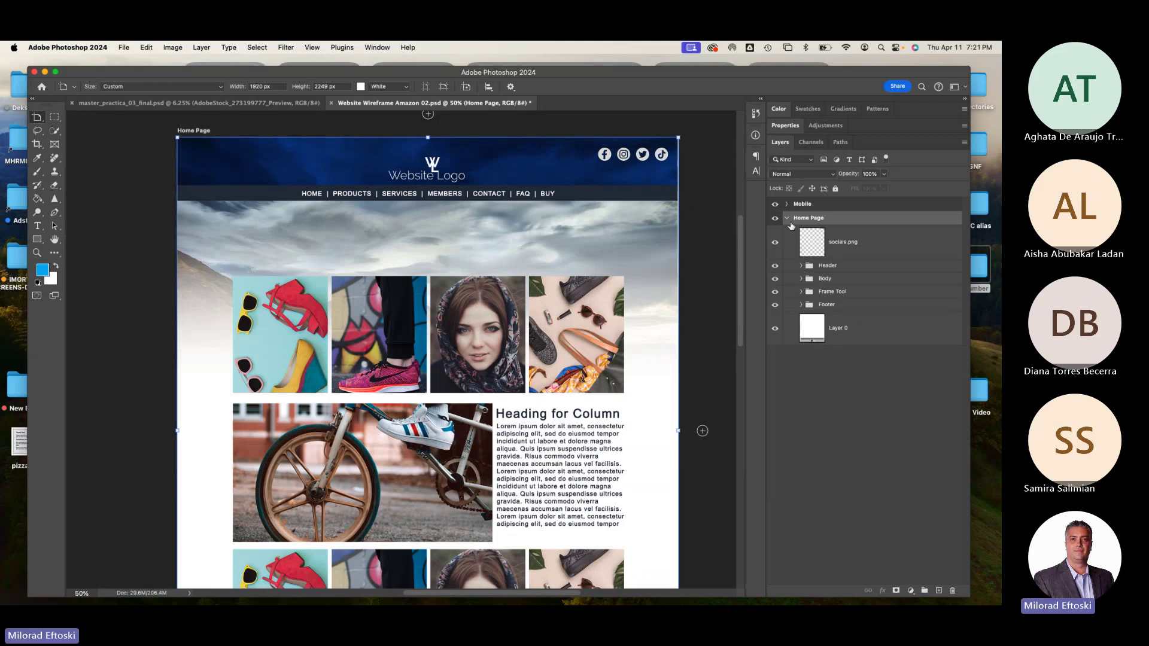
# Hide and reshow the Header, Body and Frame Tool groups one by one to check which page section each contains.
pyautogui.click(776, 267)
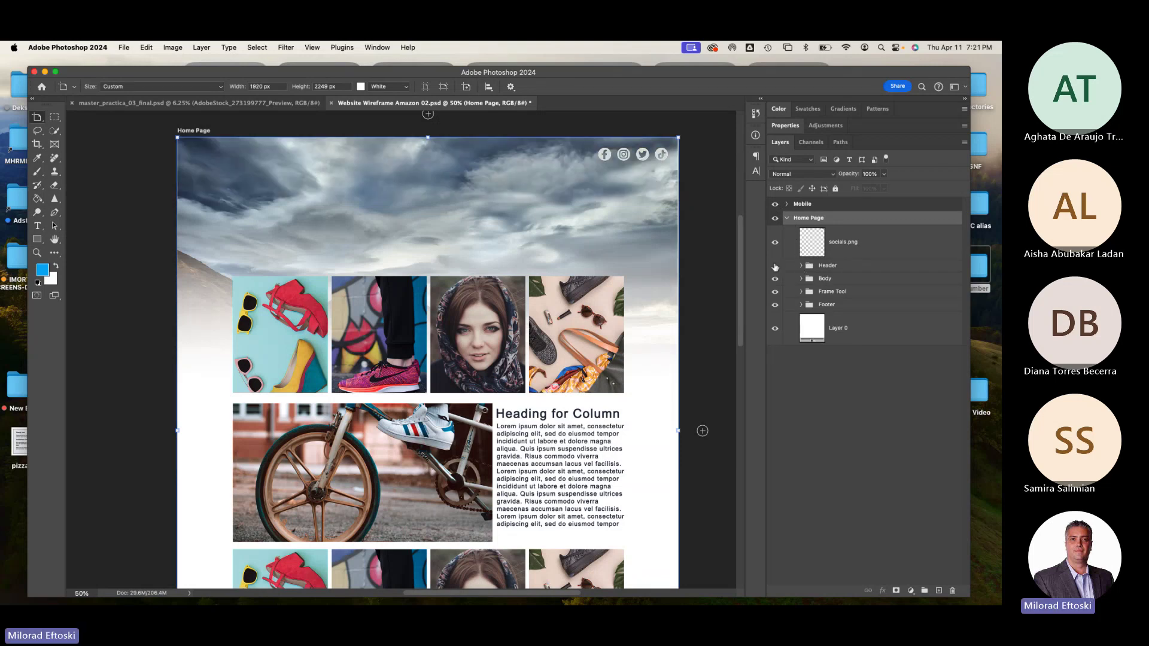
pyautogui.click(775, 267)
pyautogui.click(776, 279)
pyautogui.click(776, 279)
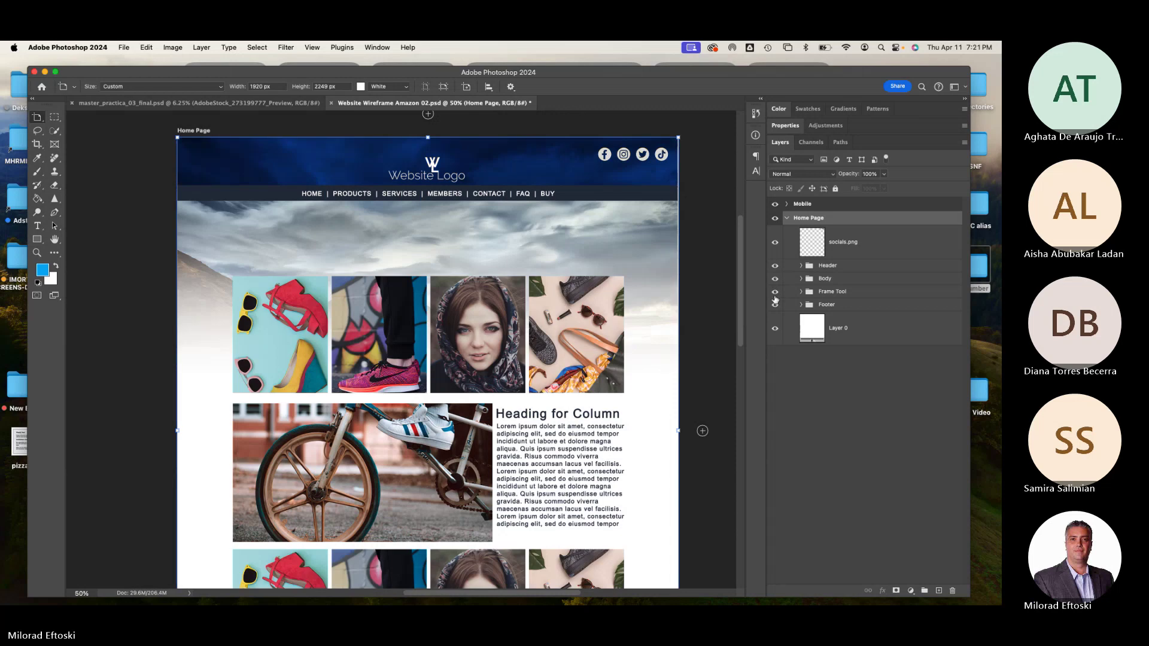
pyautogui.click(775, 292)
pyautogui.click(775, 292)
# Select the fourth and first product images in the Home Page's upper row to examine their layers in the Body group.
pyautogui.press('v')
pyautogui.click(578, 320)
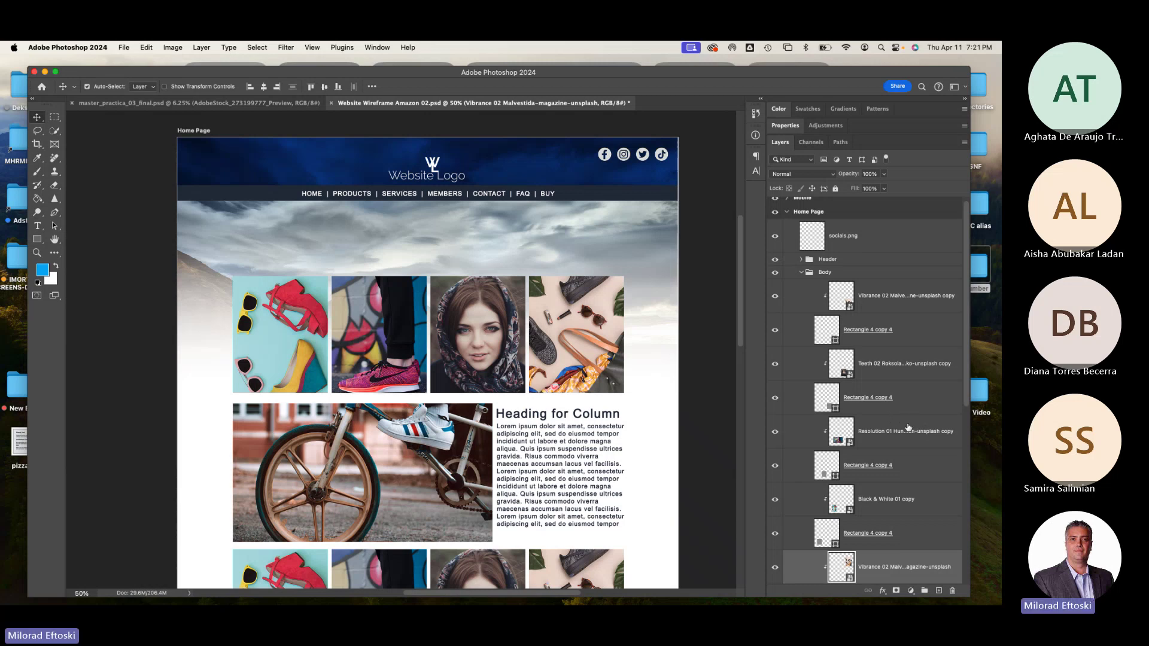
pyautogui.click(319, 349)
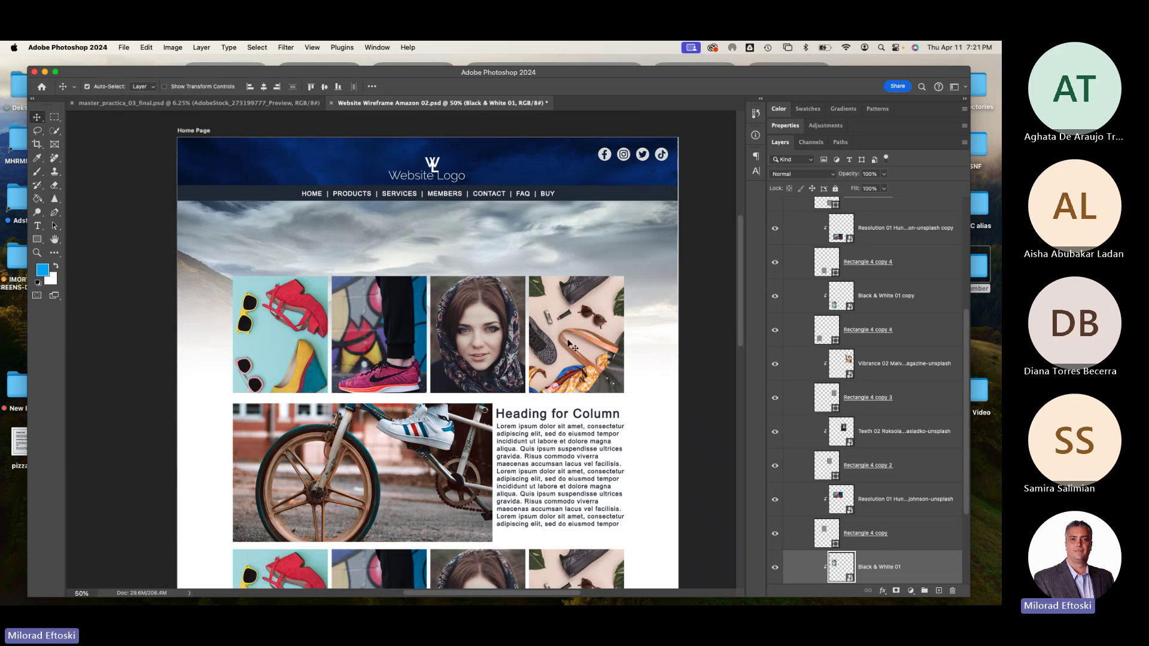
pyautogui.scroll(-4, 775, 443)
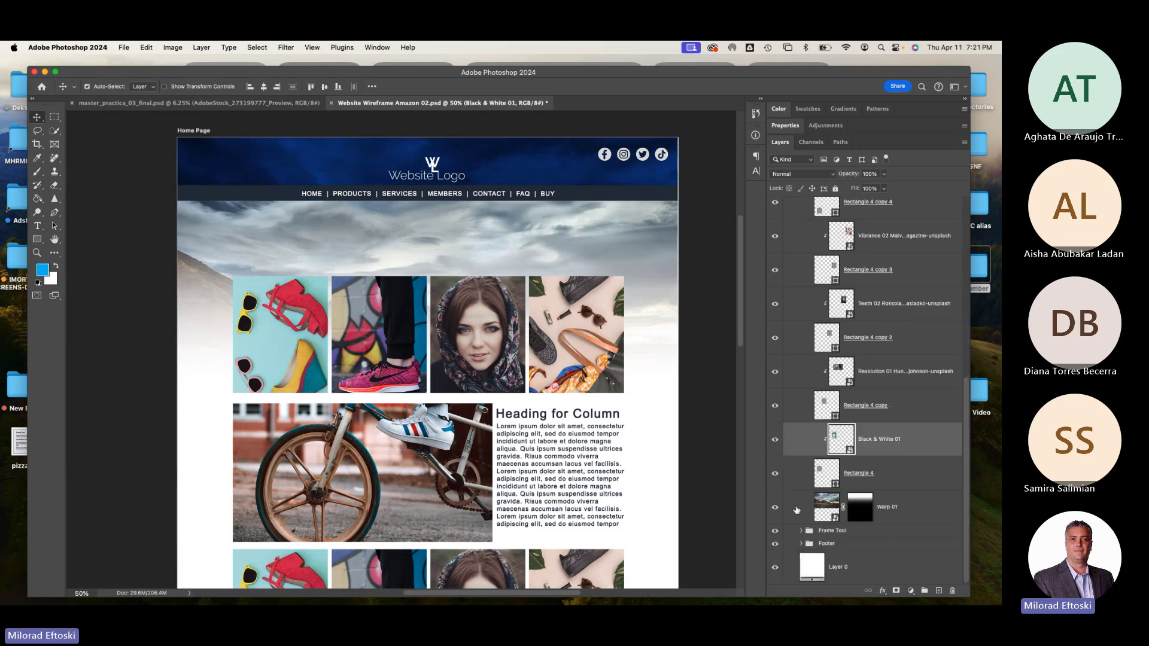
# Expand the Frame Tool group to examine its text and frame layers, and collapse the Body group.
pyautogui.click(802, 531)
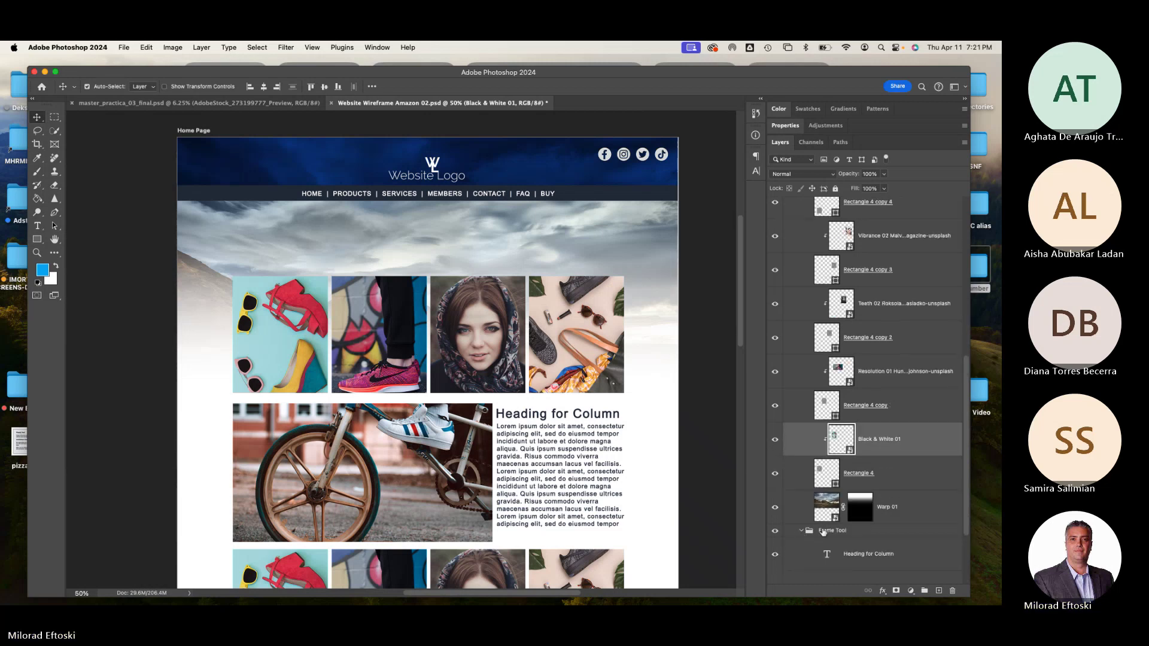
pyautogui.scroll(-3, 838, 531)
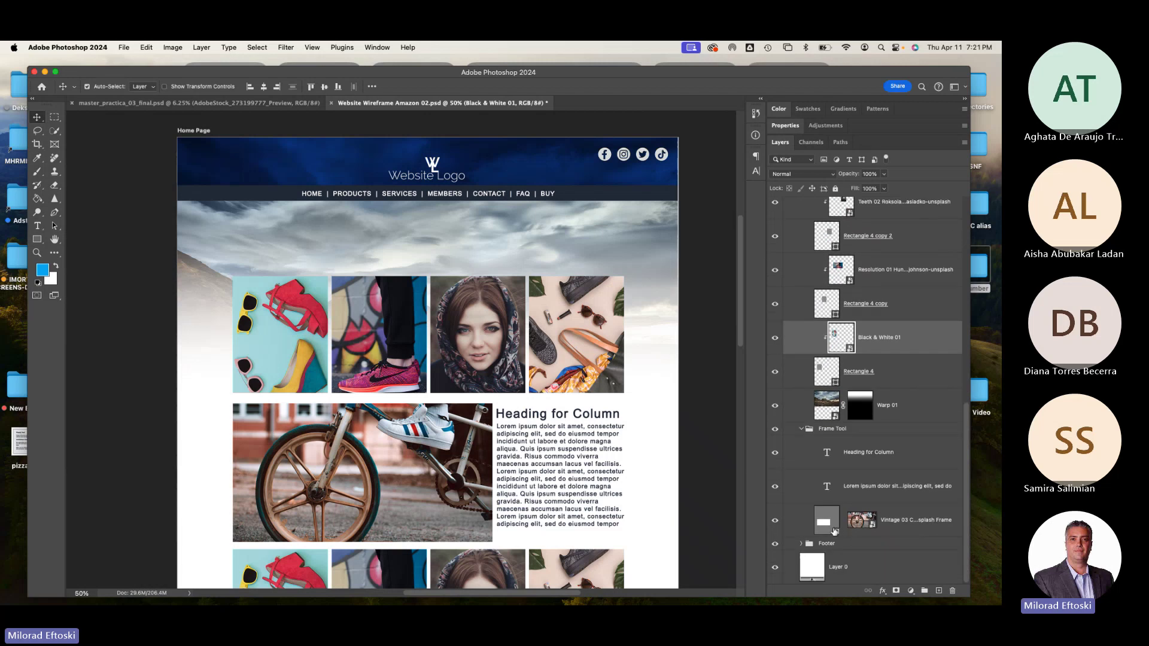
pyautogui.scroll(10, 834, 531)
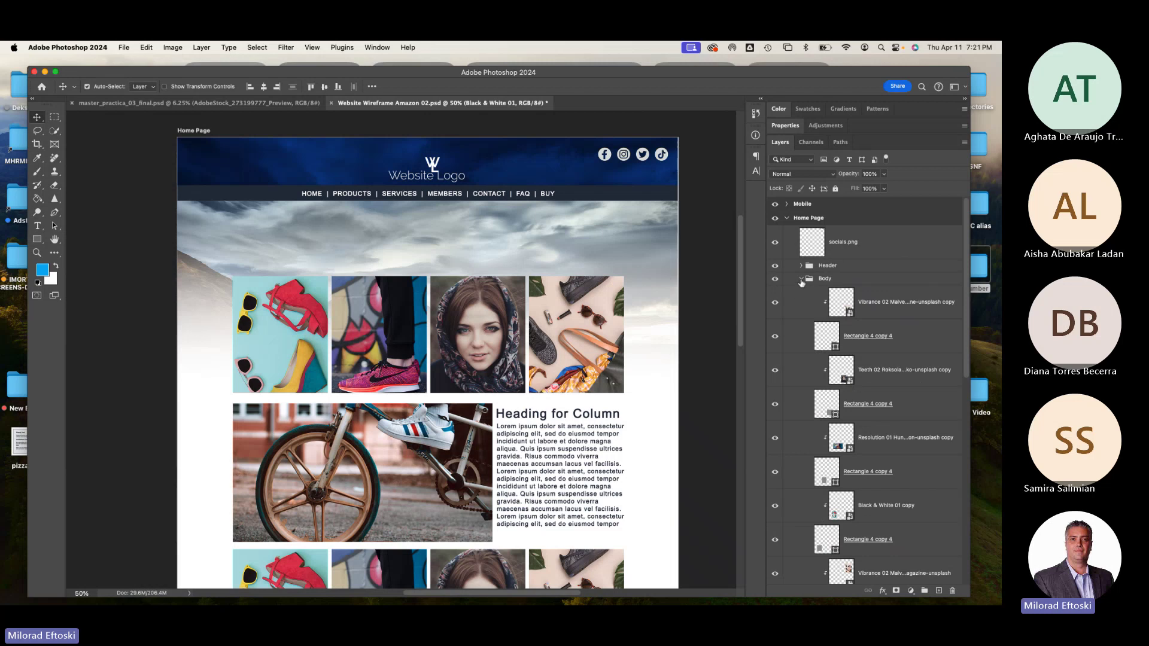
pyautogui.click(801, 279)
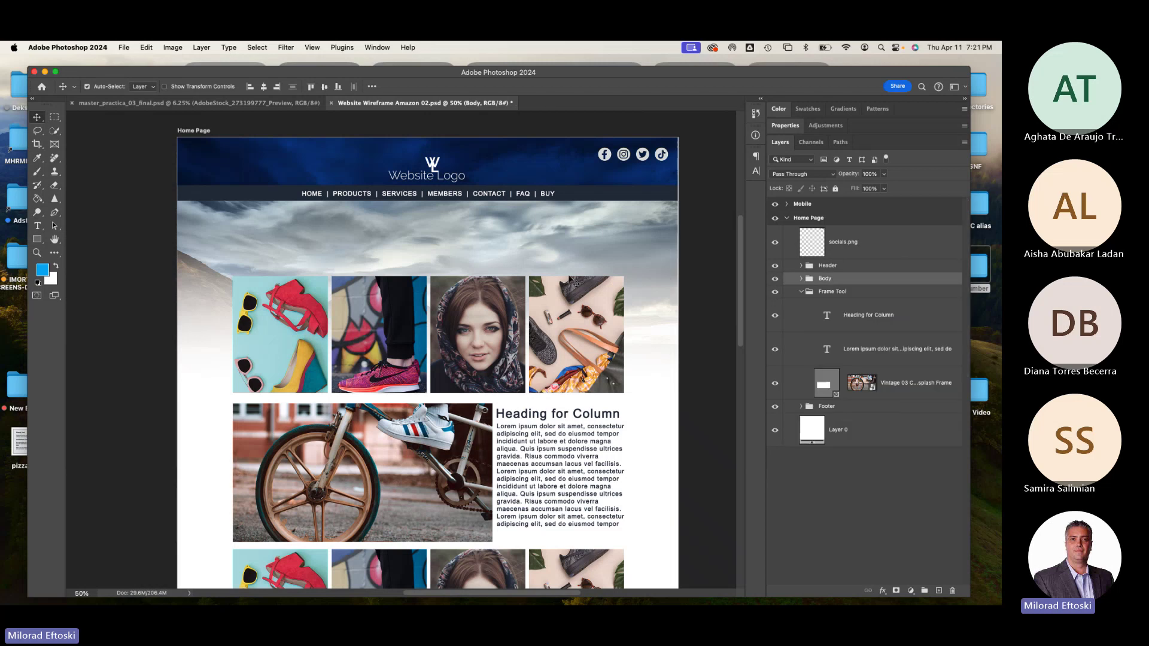
# Switch to master_practica_03_final.psd and enlarge its web 16:9 artboard to 50% zoom.
pyautogui.click(124, 47)
pyautogui.click(283, 107)
pyautogui.click(284, 104)
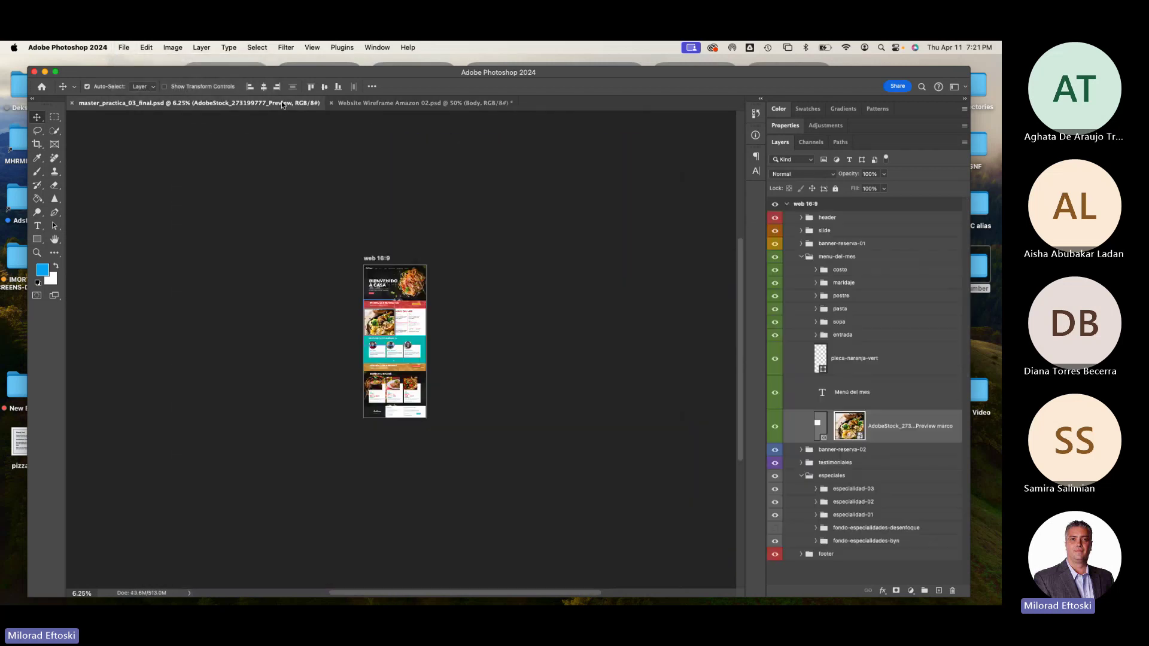
pyautogui.press('super+plus')
pyautogui.press('super+plus')
pyautogui.press('super+plus')
pyautogui.press('super+plus')
pyautogui.press('super+plus')
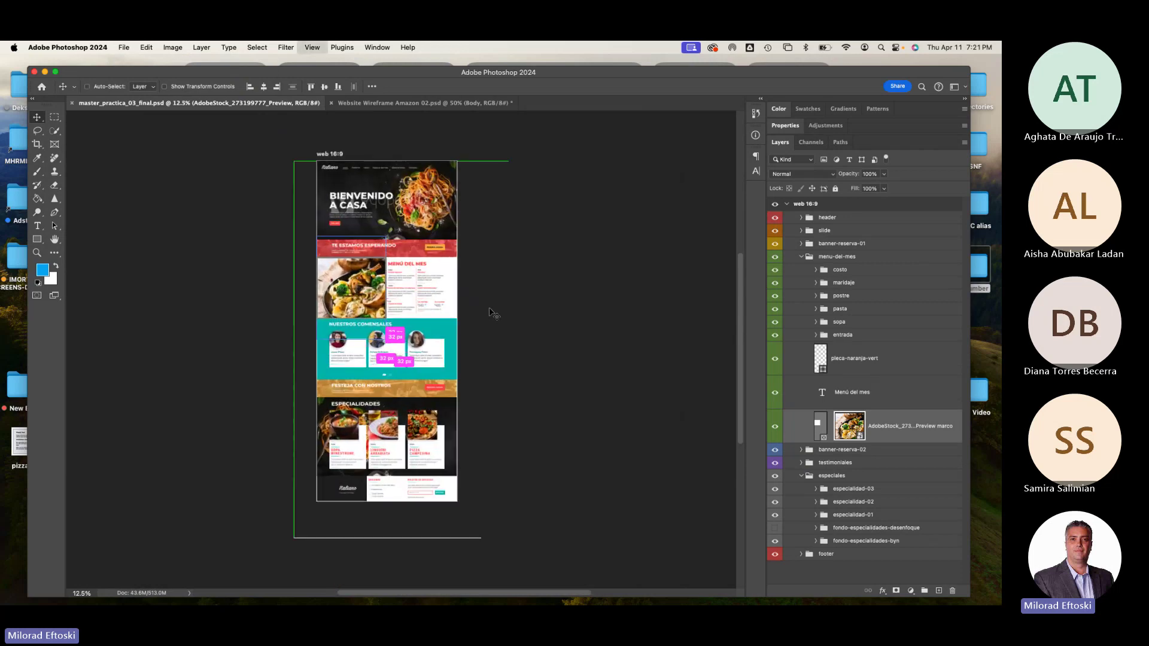
pyautogui.press('super+plus')
pyautogui.scroll(10, 484, 314)
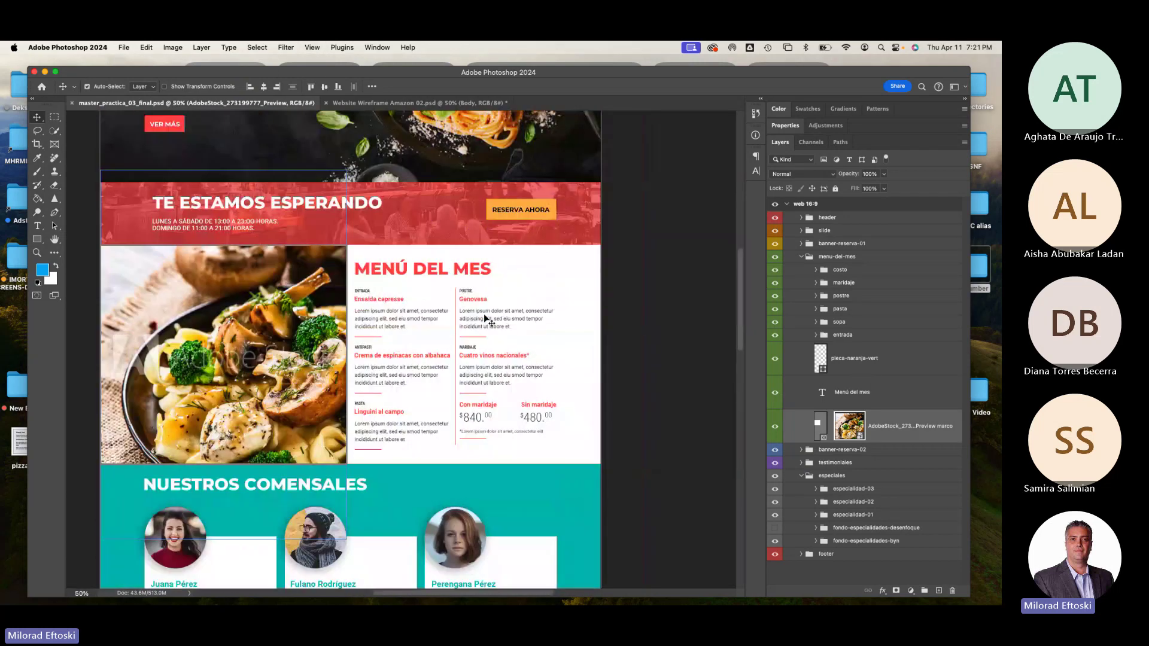
# Move the start of the restaurant page into view with the Hand tool and collapse the menu-del-mes group.
pyautogui.click(55, 239)
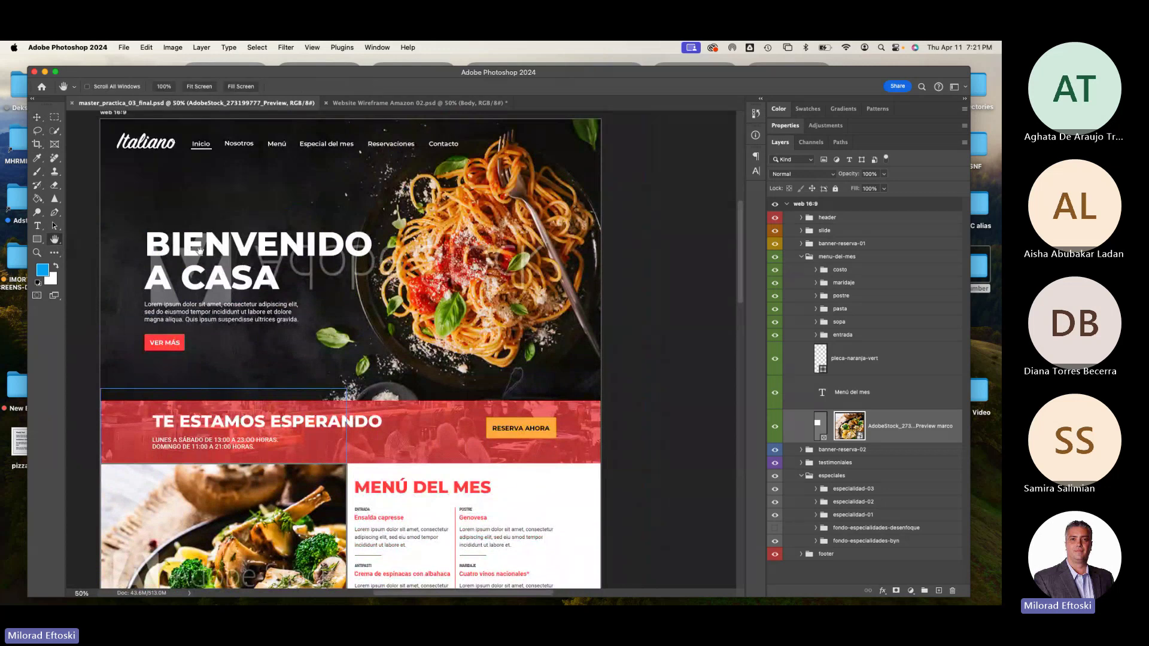
pyautogui.moveTo(240, 300); pyautogui.dragTo(359, 341)
pyautogui.click(802, 257)
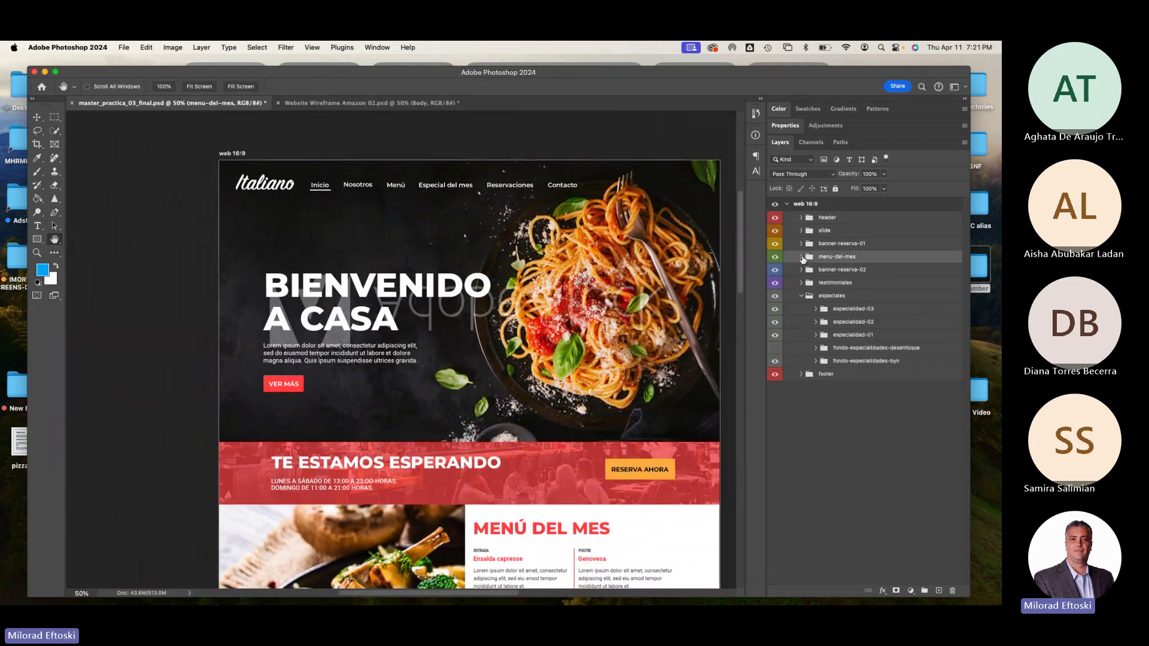
# Hide and reshow the header, slide and banner-reserva-01 groups one by one to check which page section each contains.
pyautogui.click(775, 218)
pyautogui.click(775, 218)
pyautogui.click(776, 231)
pyautogui.click(775, 231)
pyautogui.click(776, 244)
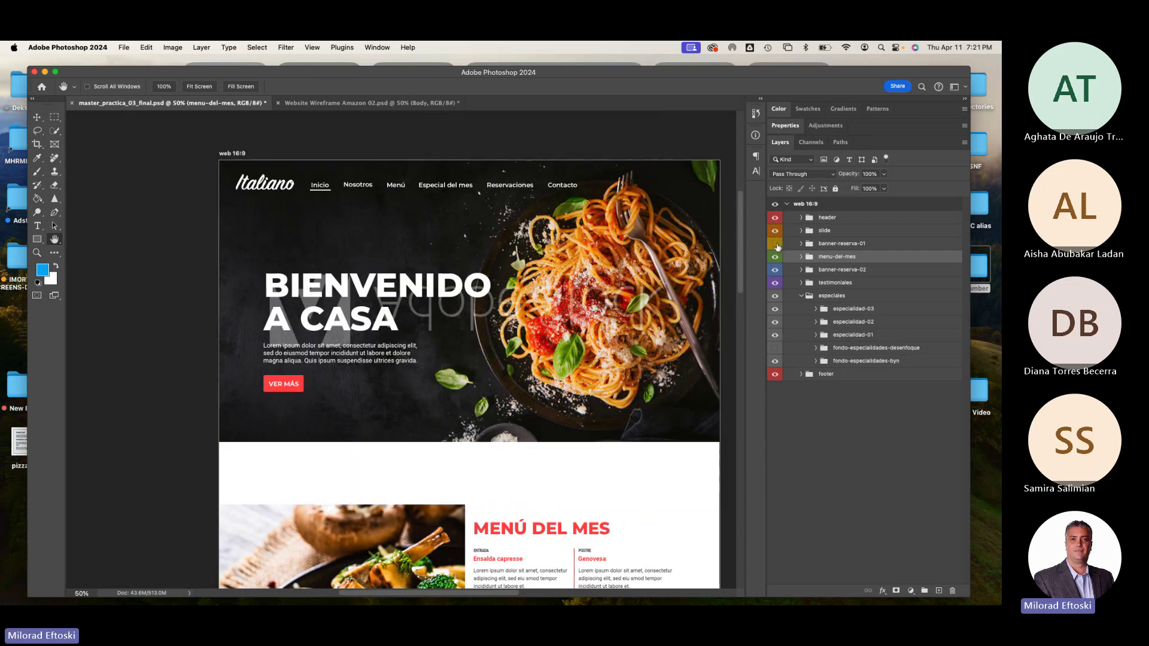
pyautogui.click(775, 244)
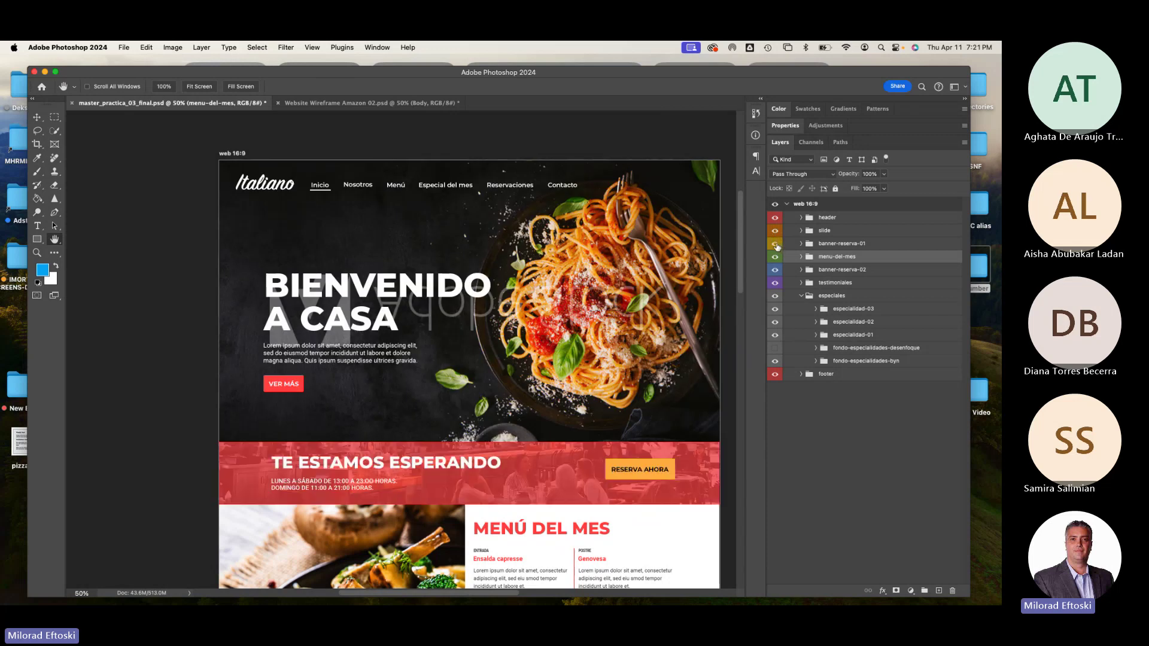
# Hide and reshow the testimoniales group to identify its section, and look over the restaurant page down to Especialidades and back.
pyautogui.click(775, 282)
pyautogui.scroll(-10, 615, 348)
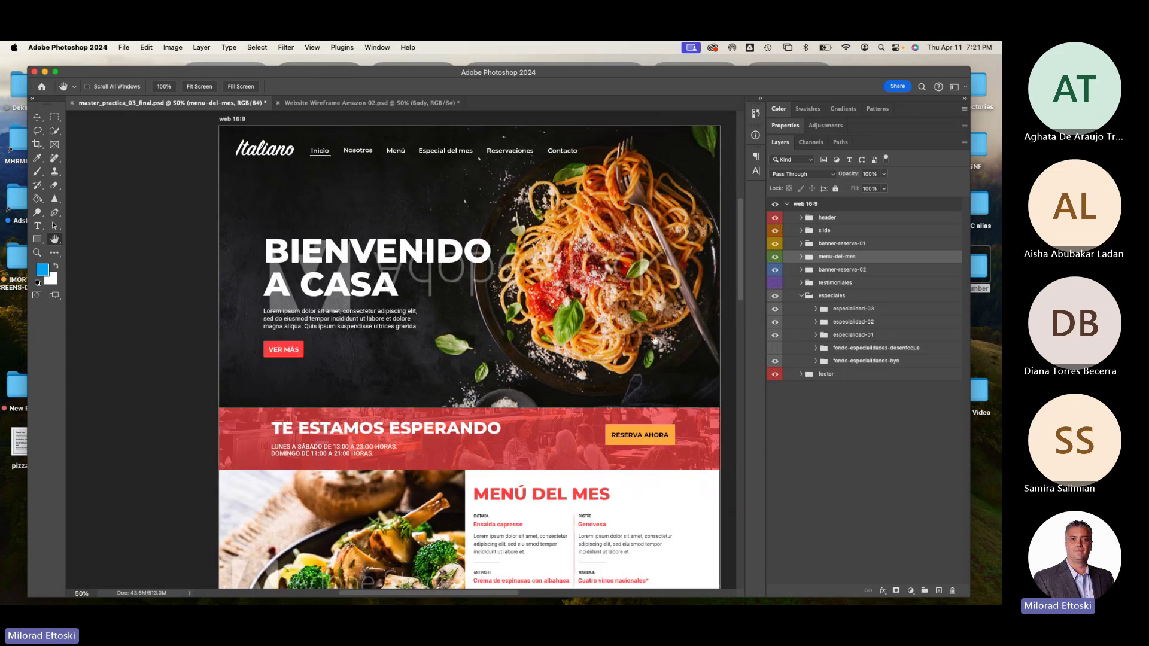
pyautogui.scroll(-3, 615, 348)
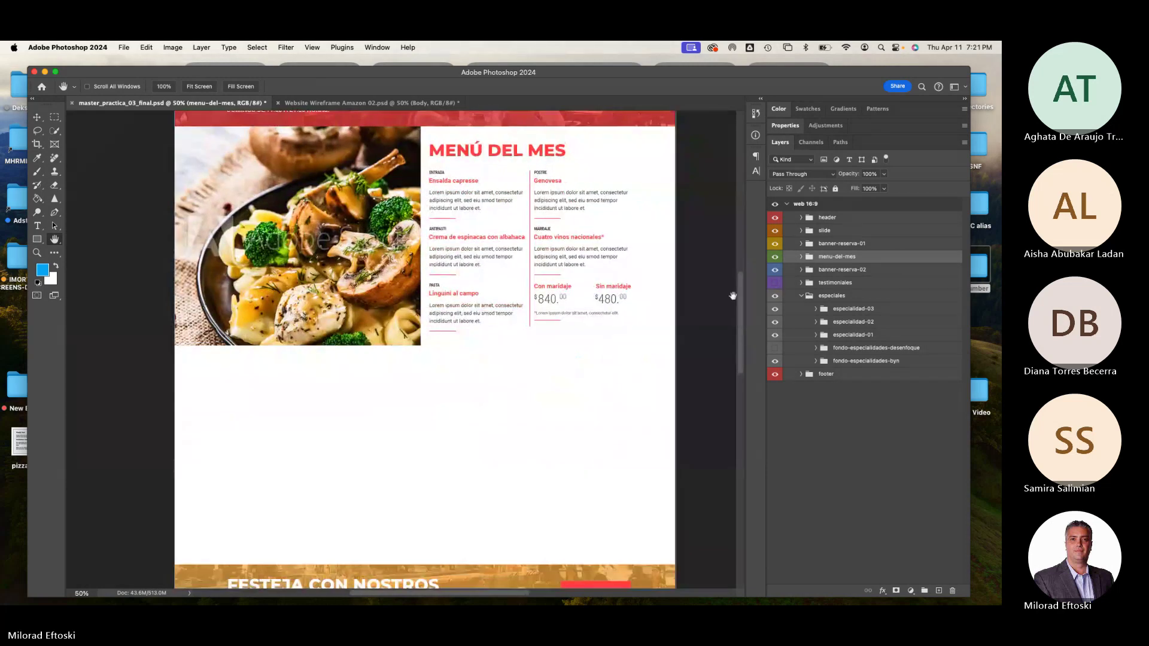
pyautogui.click(775, 285)
pyautogui.click(775, 285)
pyautogui.click(775, 285)
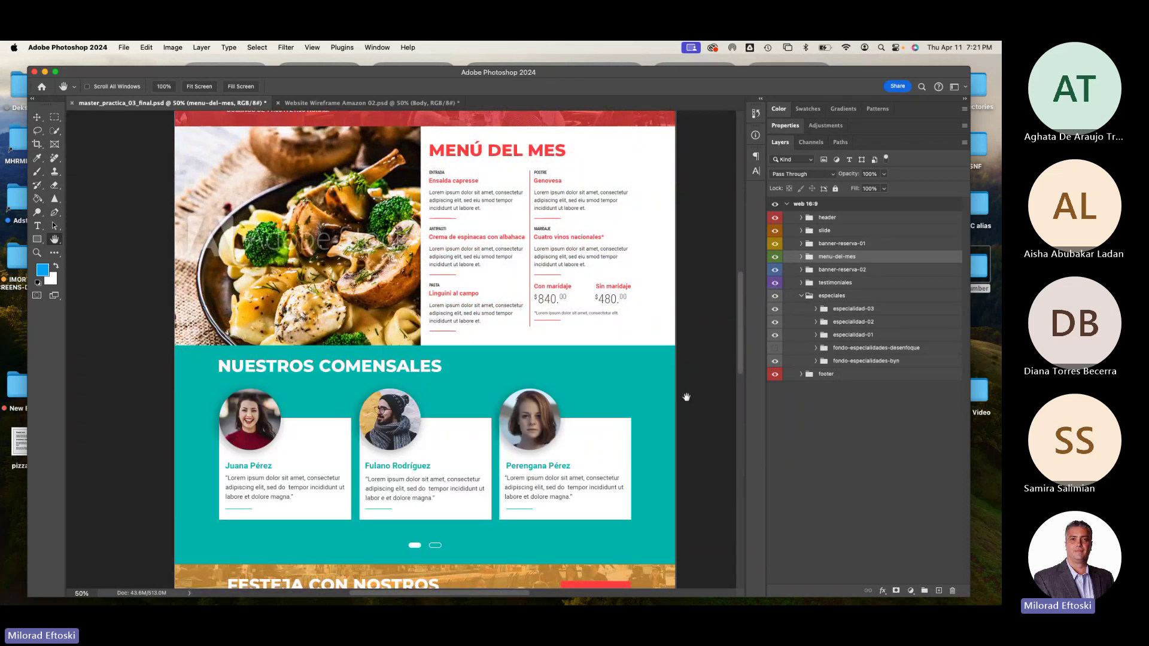
pyautogui.scroll(-2, 642, 313)
pyautogui.scroll(-5, 642, 313)
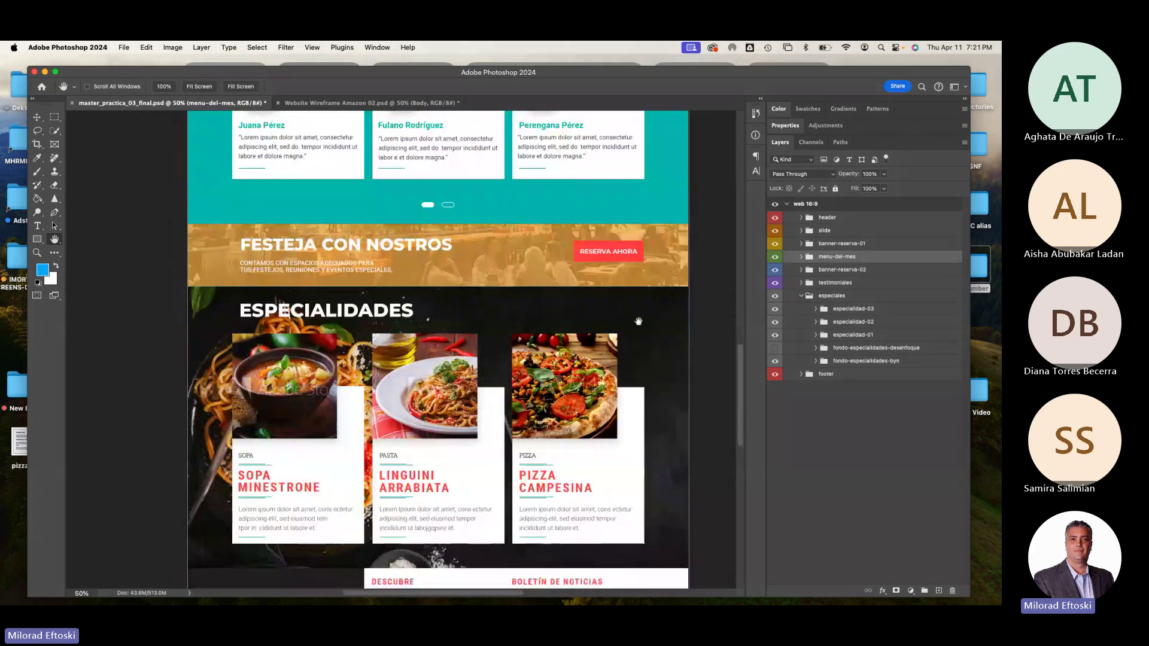
pyautogui.scroll(5, 626, 374)
pyautogui.scroll(10, 626, 374)
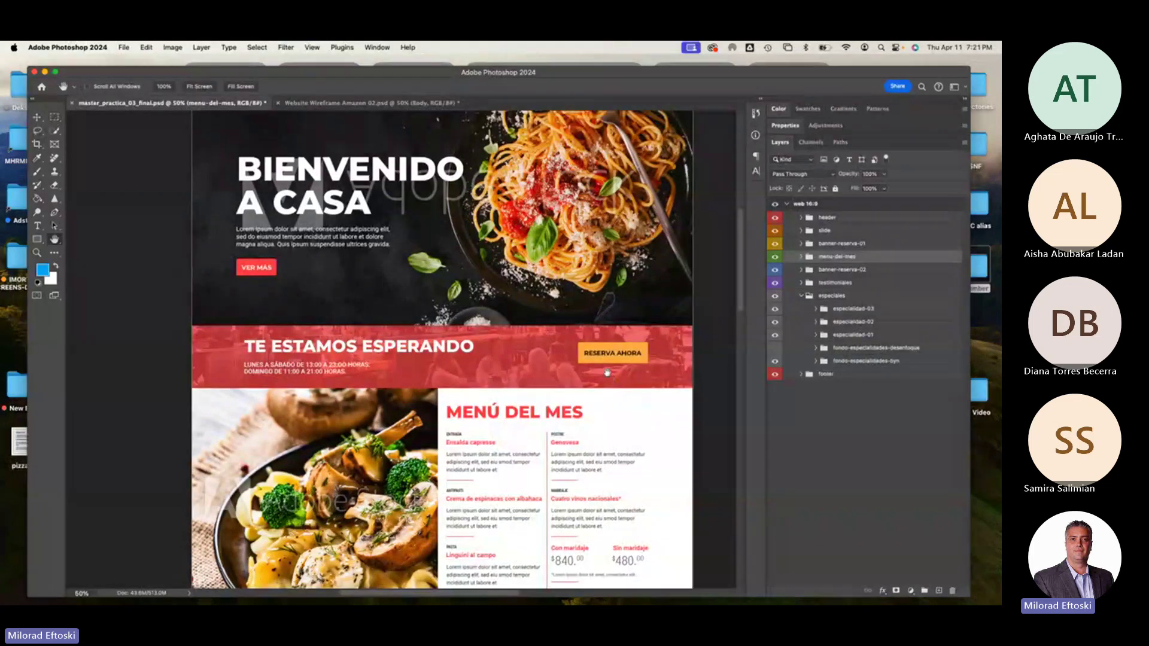
pyautogui.scroll(-1, 572, 358)
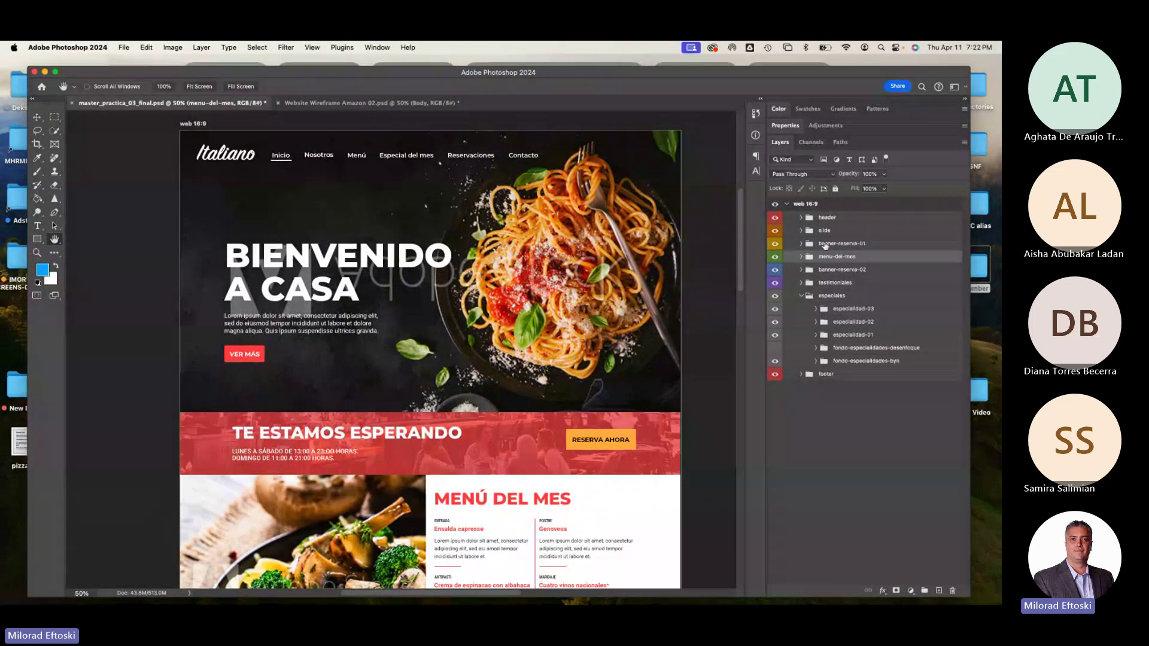
# Compare the two open page designs and close master_practica_03_final.psd without saving the changes.
pyautogui.click(392, 104)
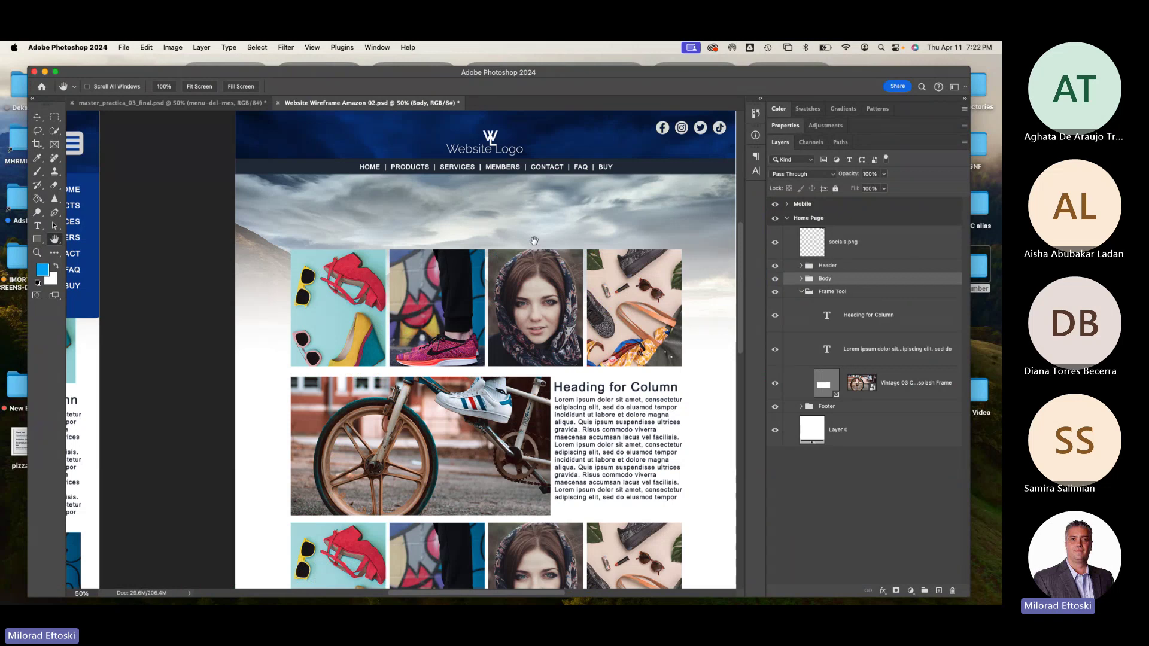
pyautogui.click(180, 105)
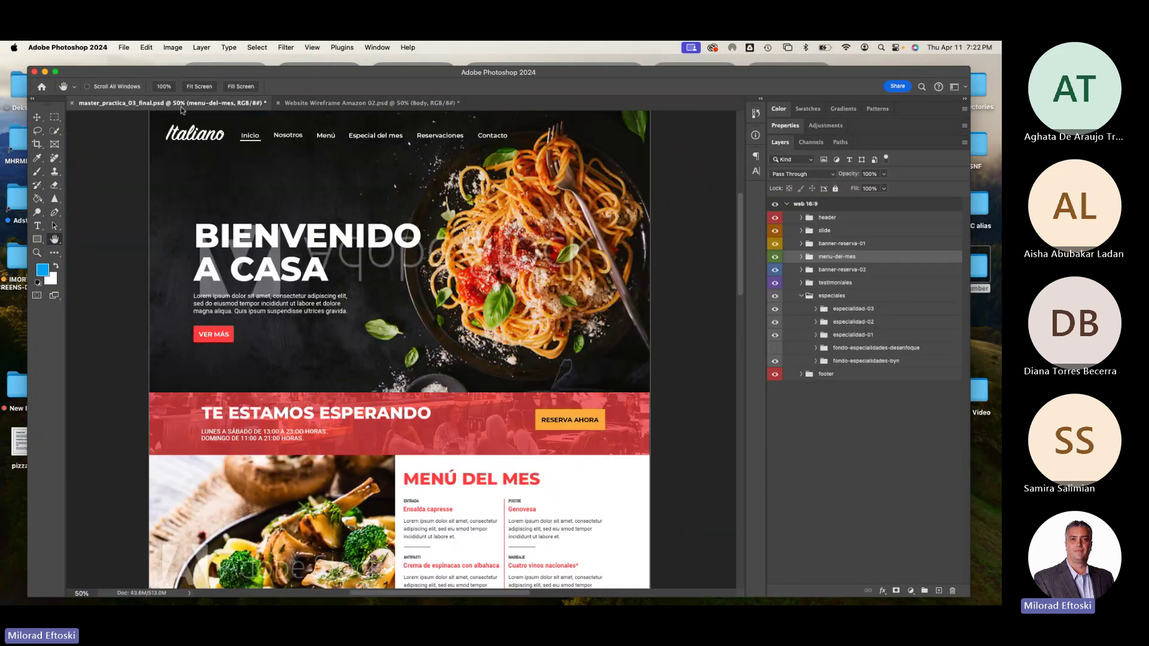
pyautogui.click(71, 104)
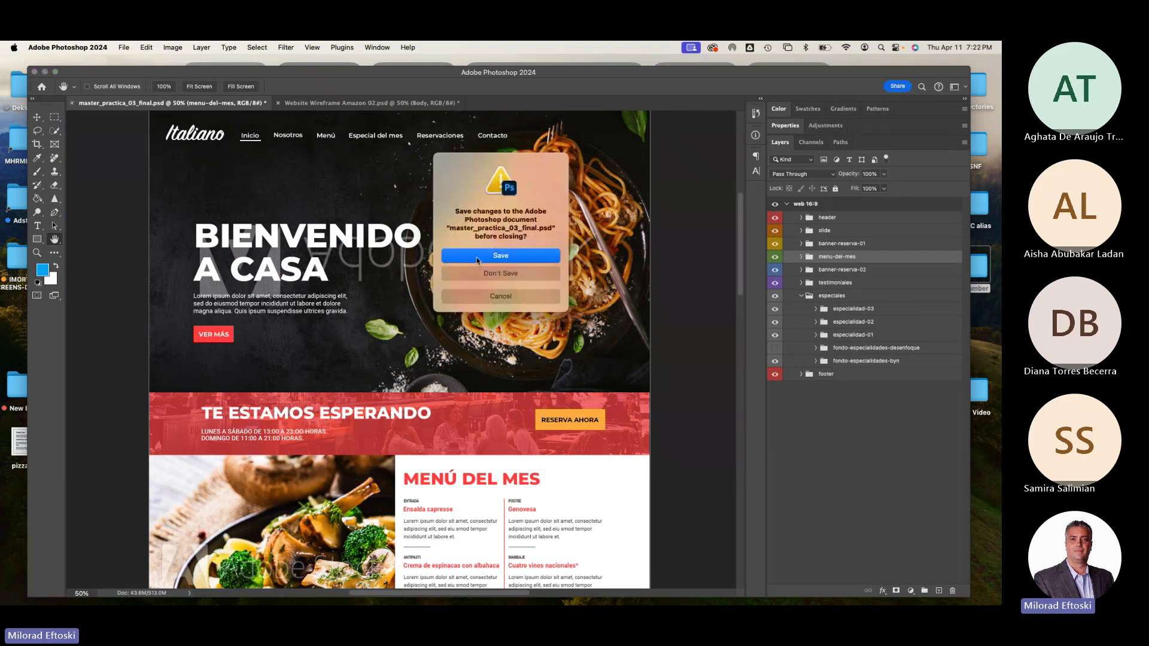
pyautogui.click(476, 276)
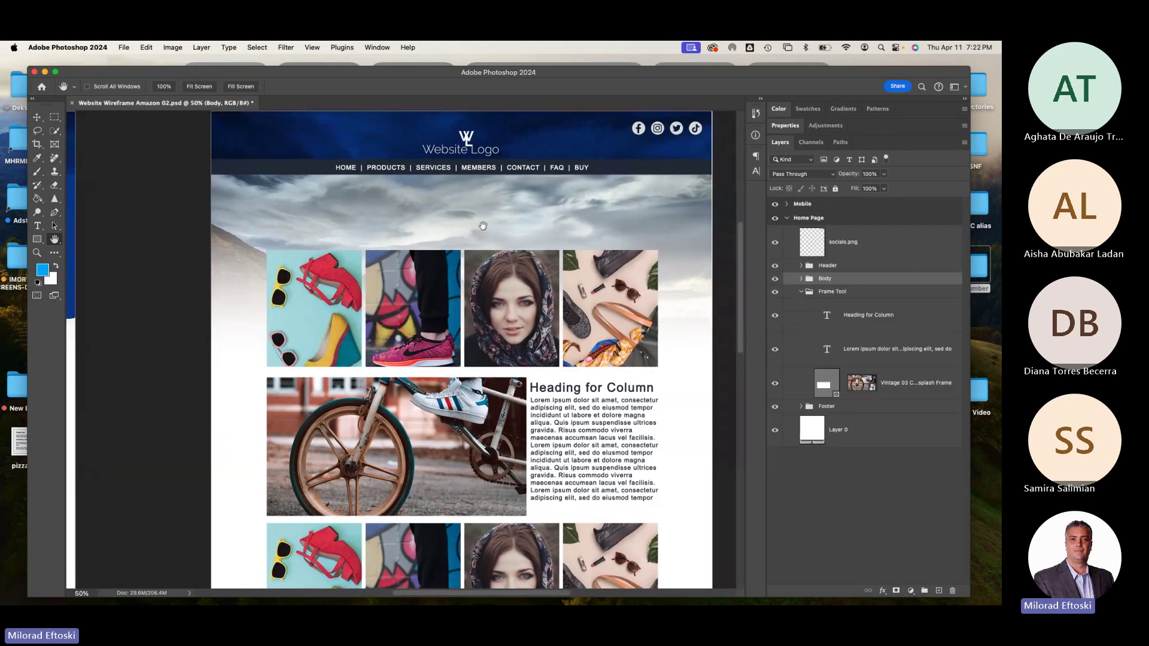
# Look over the Mobile and Home Page artboards, comparing their headers, menus, image rows and footers.
pyautogui.moveTo(282, 232); pyautogui.dragTo(377, 237)
pyautogui.hscroll(-6, 377, 237)
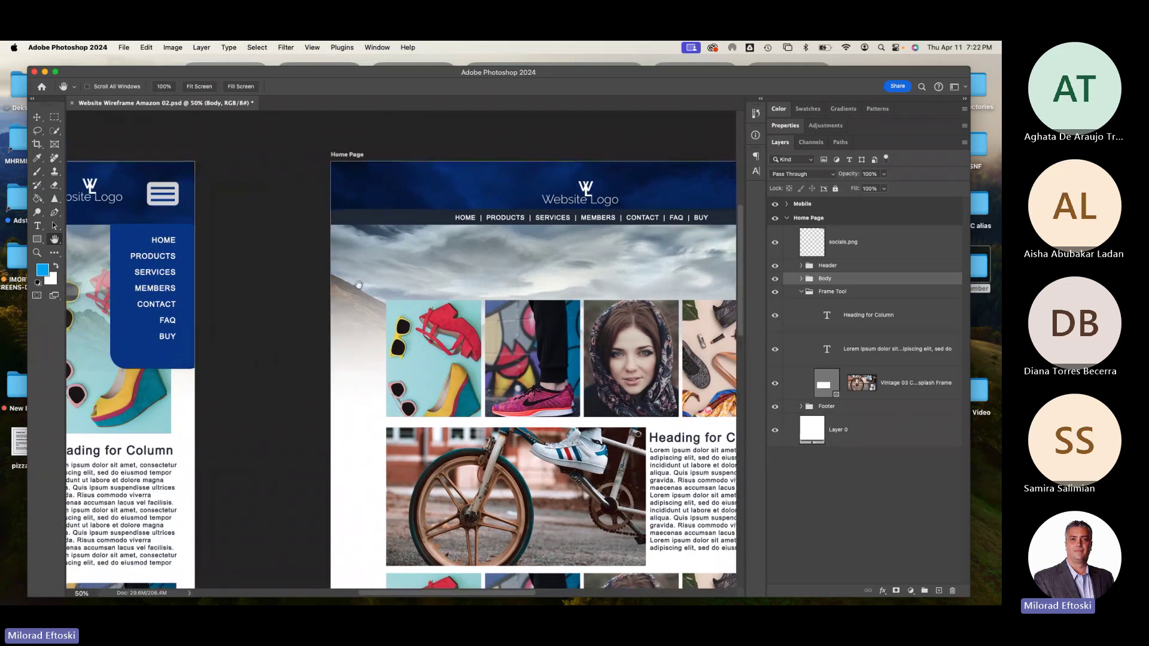
pyautogui.scroll(2, 419, 257)
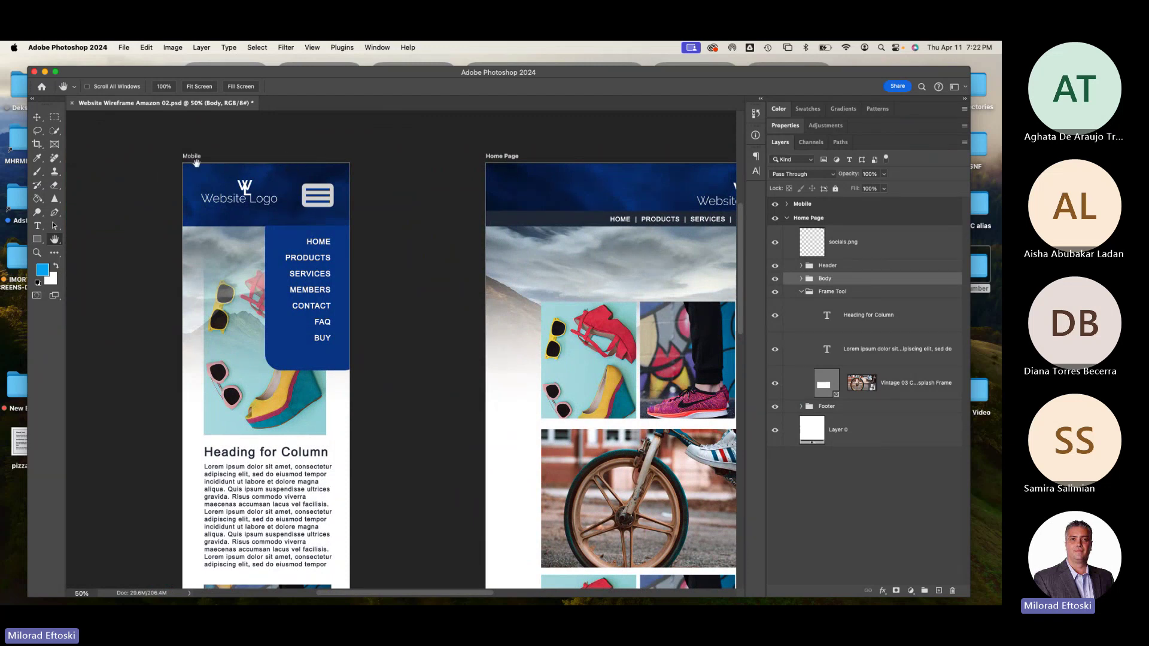
pyautogui.scroll(-8, 366, 322)
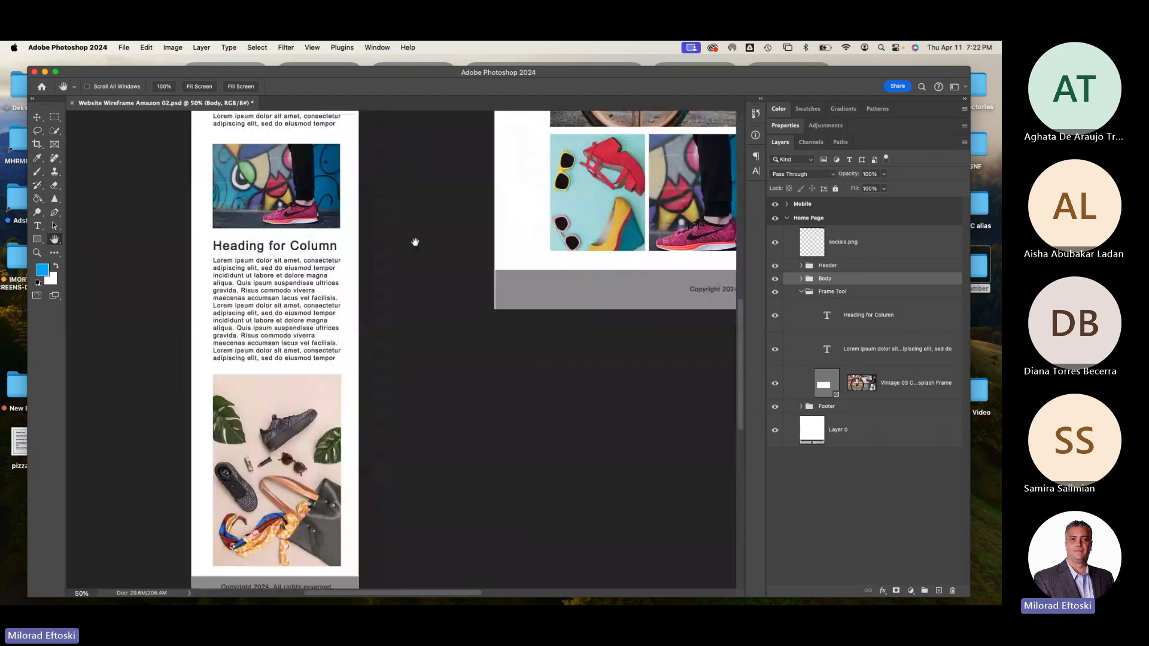
pyautogui.scroll(3, 424, 327)
pyautogui.scroll(6, 423, 327)
pyautogui.hscroll(4, 411, 403)
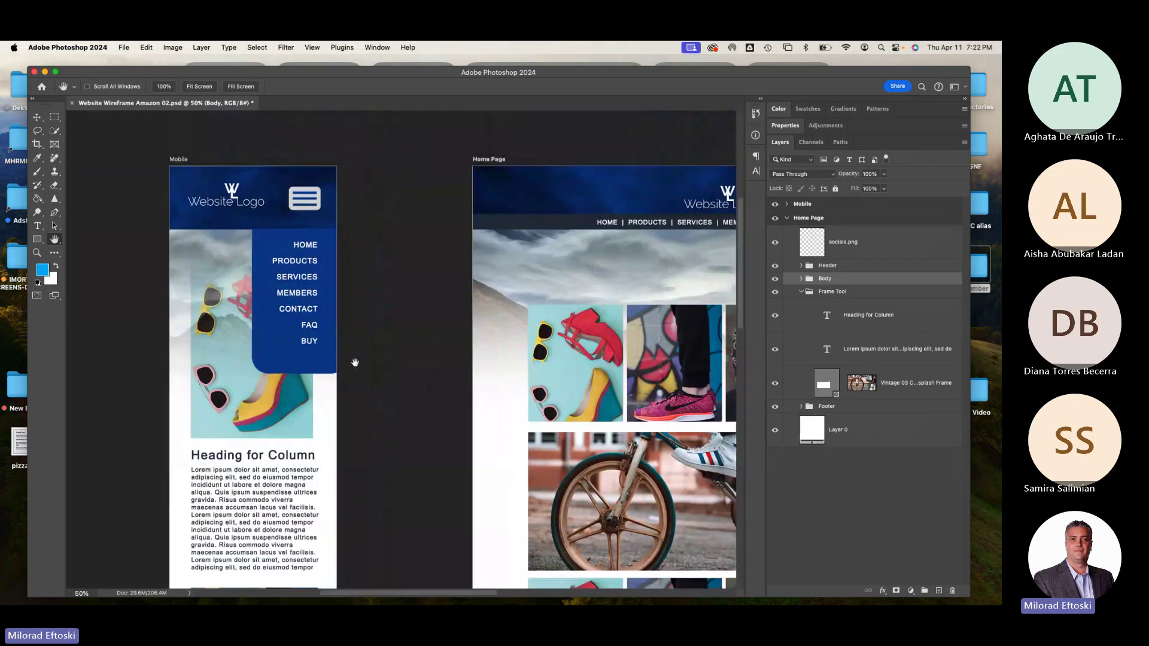
pyautogui.hscroll(-5, 421, 368)
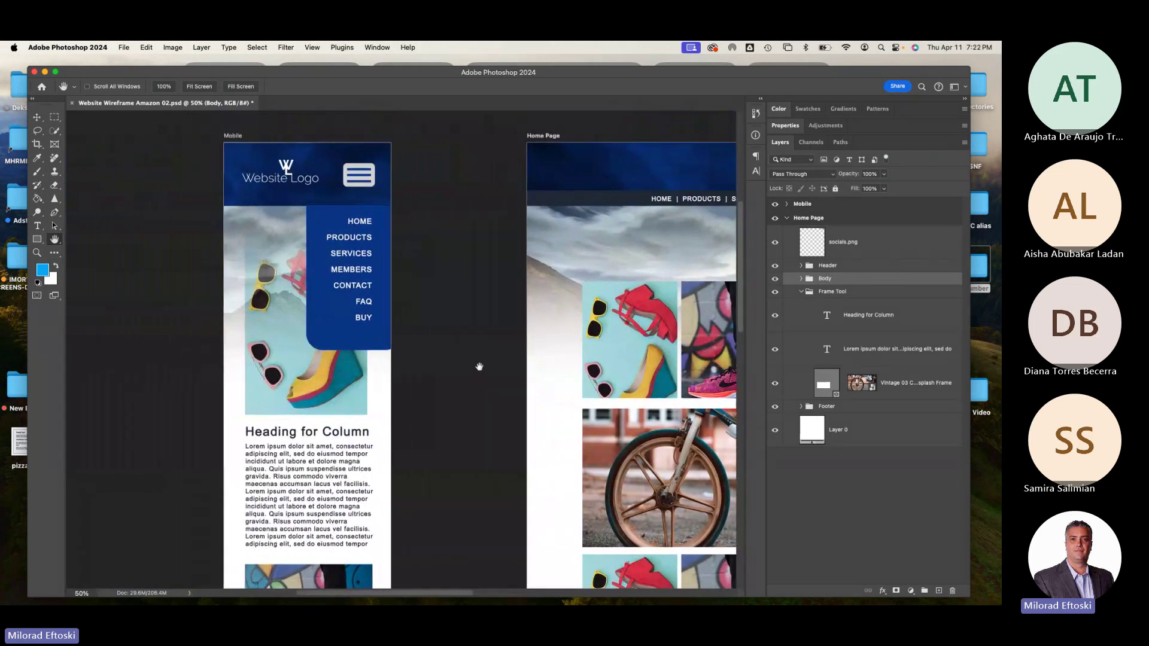
pyautogui.hscroll(8, 467, 341)
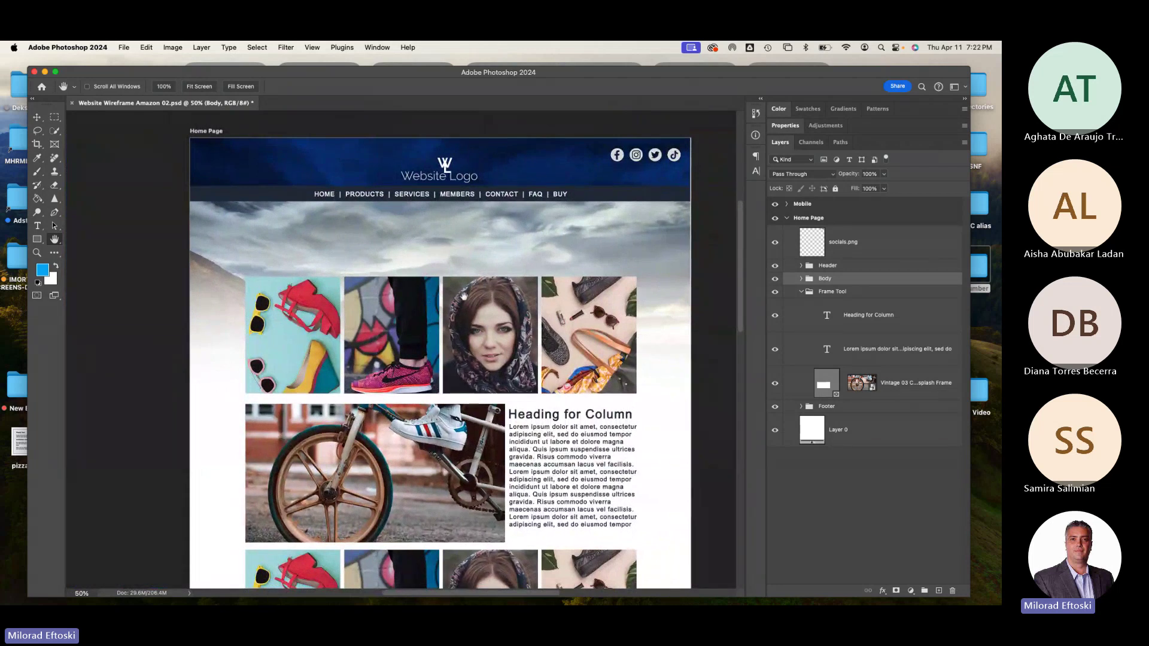
pyautogui.hscroll(1, 461, 295)
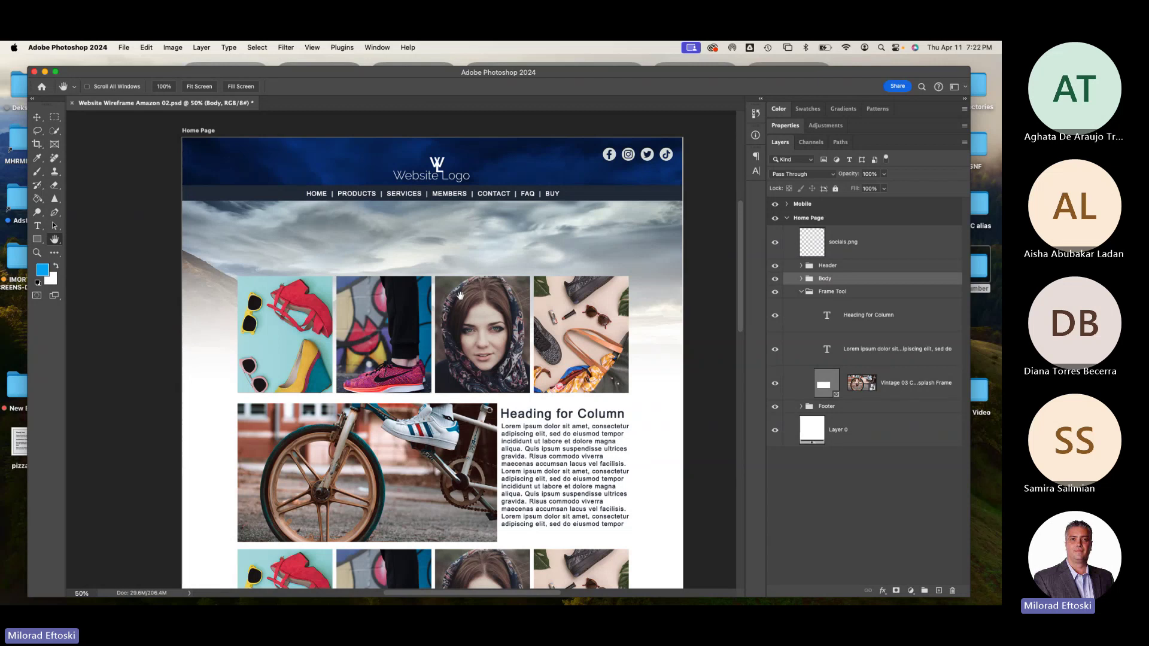
pyautogui.scroll(-2, 501, 304)
pyautogui.hscroll(3, 501, 304)
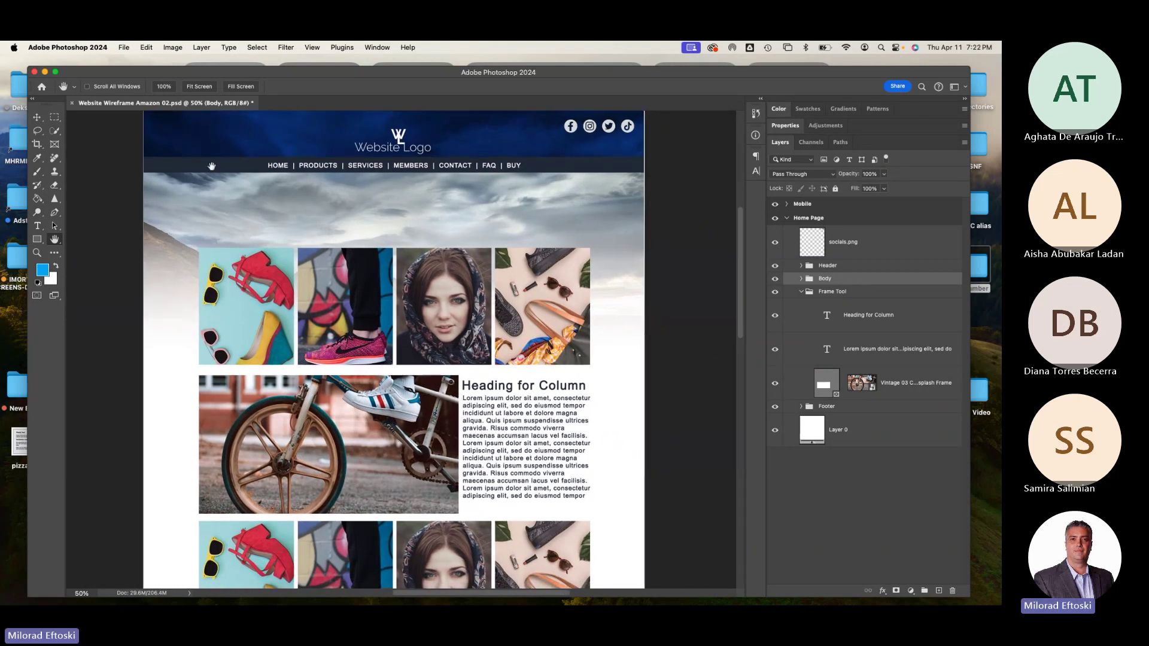
# Pick images in the Home Page's upper row with the Move tool to locate their layers, ending on Black & White 01.
pyautogui.press('v')
pyautogui.click(221, 256)
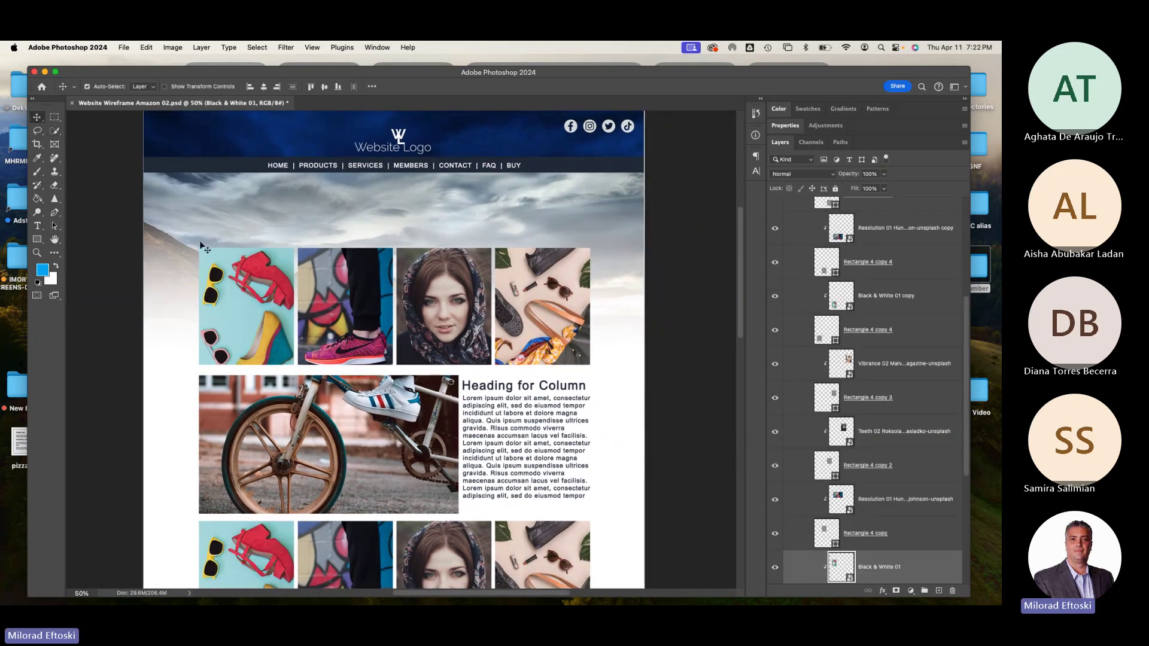
pyautogui.click(352, 280)
pyautogui.click(352, 280)
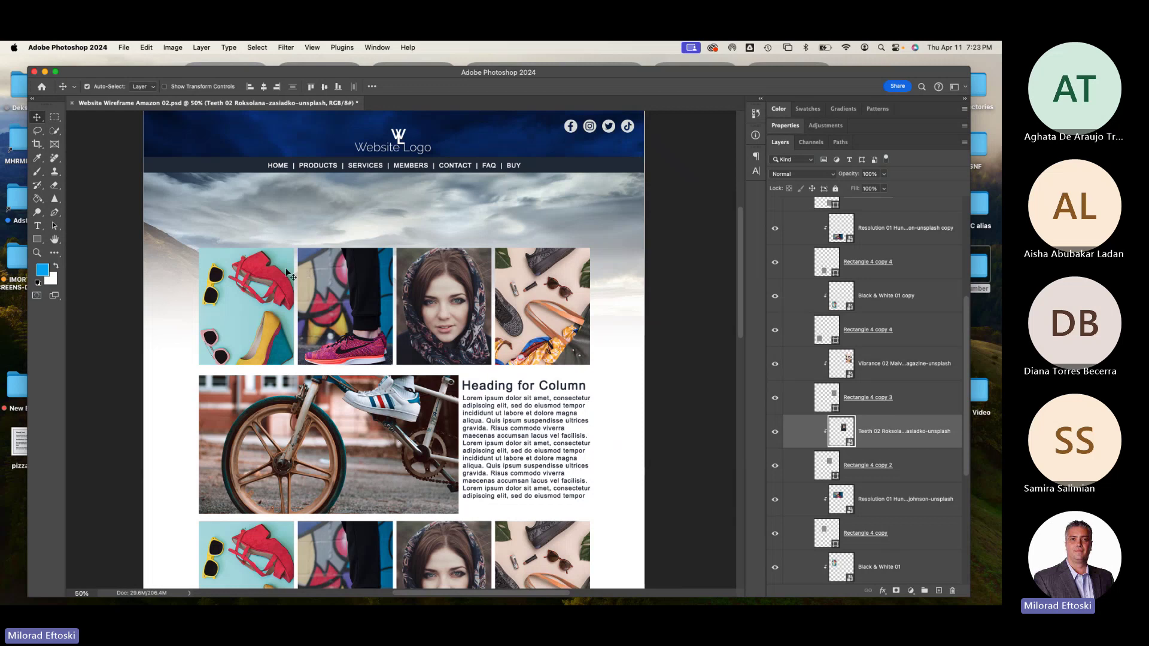
pyautogui.click(273, 279)
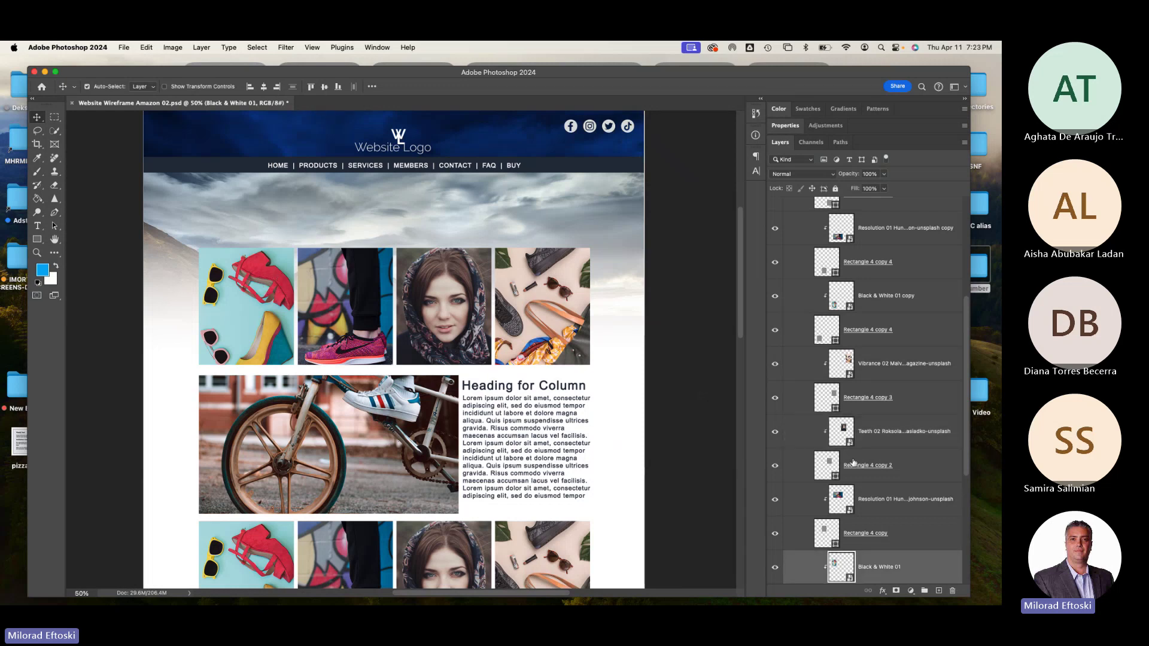
pyautogui.scroll(-5, 848, 465)
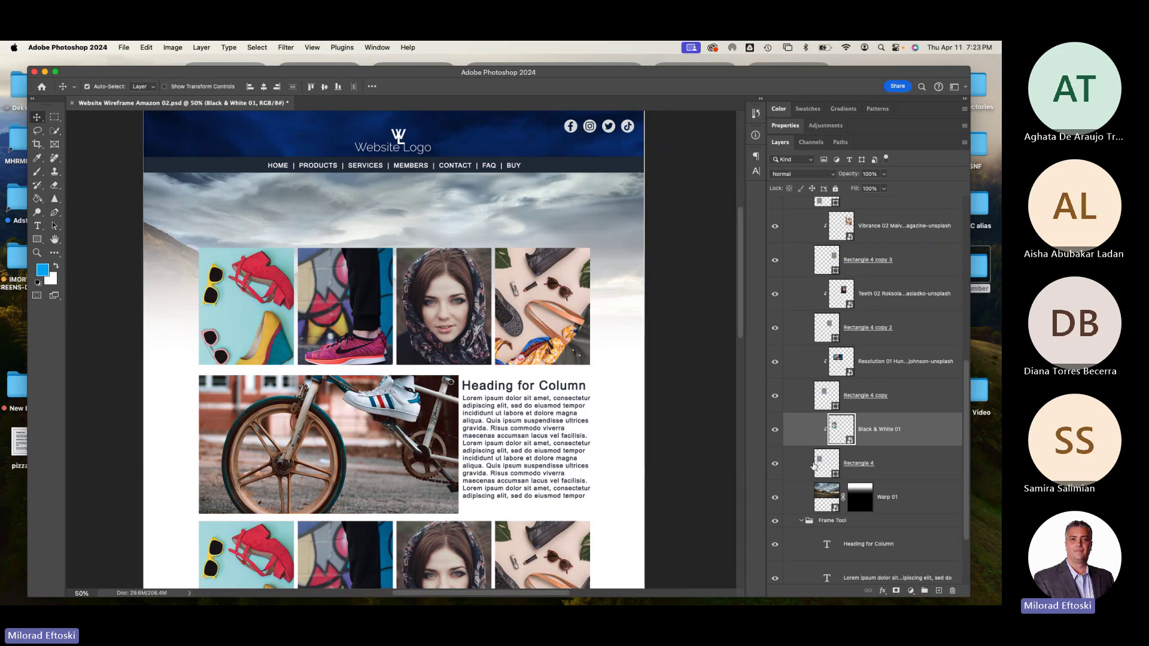
# Hide and reshow the Rectangle 4 layer twice to check which image it holds in the upper row.
pyautogui.click(775, 464)
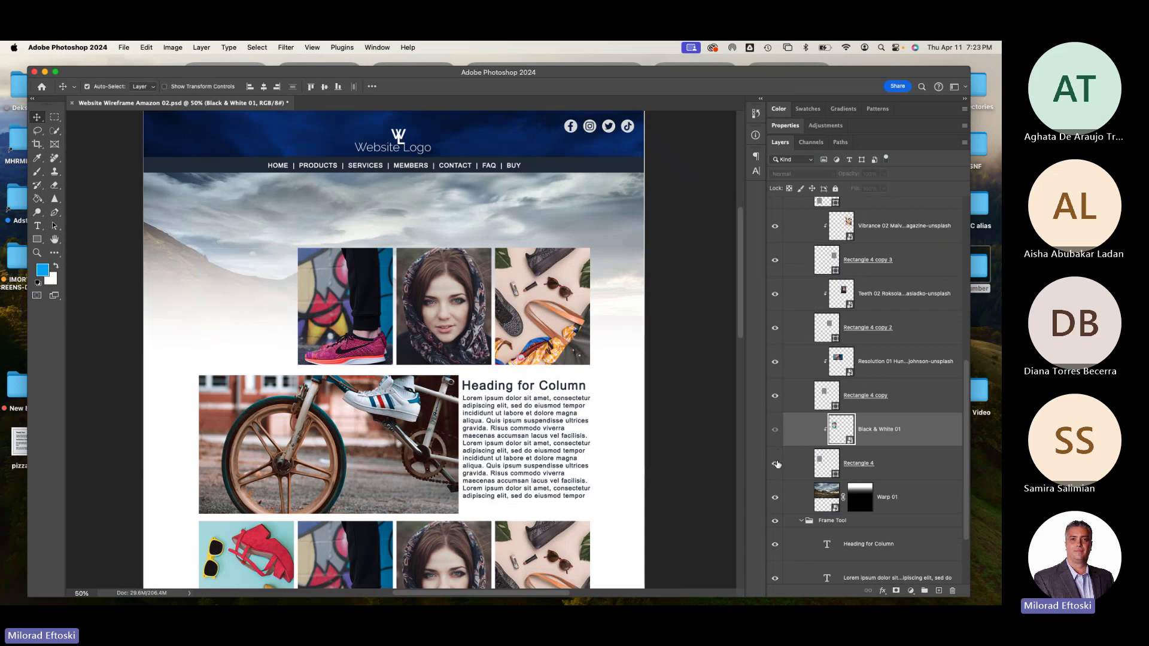
pyautogui.click(776, 464)
pyautogui.click(775, 465)
pyautogui.click(776, 464)
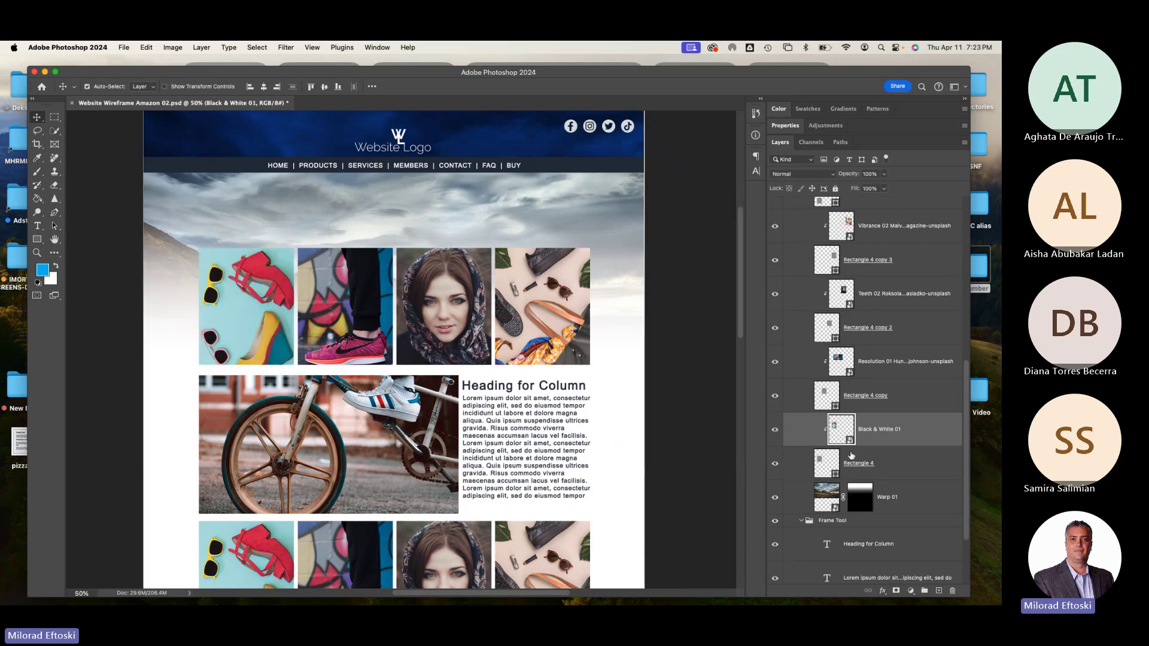
# Demonstrate releasing the Black & White 01 layer's clipping mask and clipping it to Rectangle 4 again.
pyautogui.keyDown('alt'); pyautogui.click(888, 445); pyautogui.keyUp('alt')
pyautogui.keyDown('alt'); pyautogui.click(888, 445); pyautogui.keyUp('alt')
pyautogui.keyDown('alt'); pyautogui.click(887, 447); pyautogui.keyUp('alt')
pyautogui.keyDown('alt'); pyautogui.click(887, 448); pyautogui.keyUp('alt')
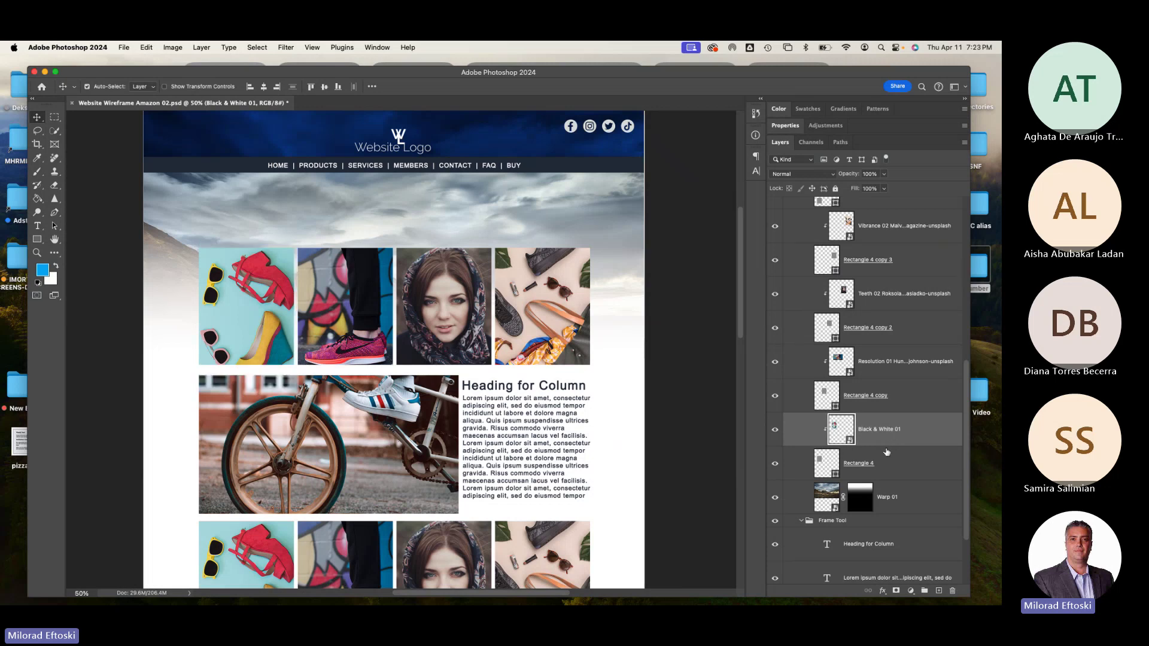
pyautogui.rightClick(920, 440)
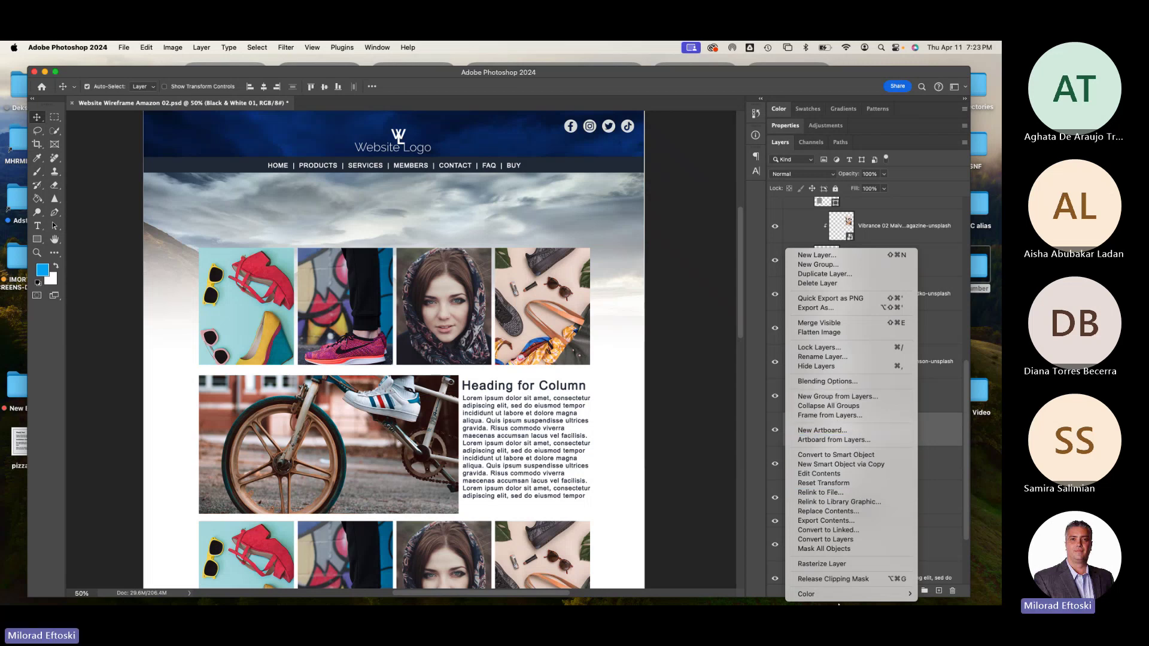
pyautogui.click(843, 582)
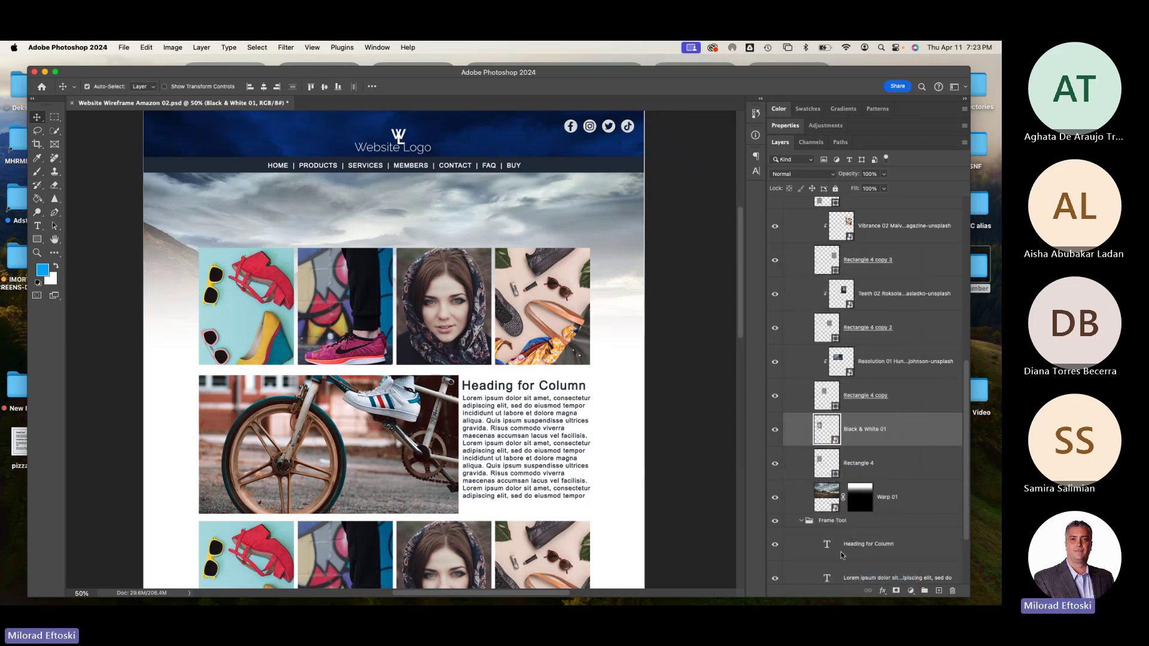
pyautogui.rightClick(905, 439)
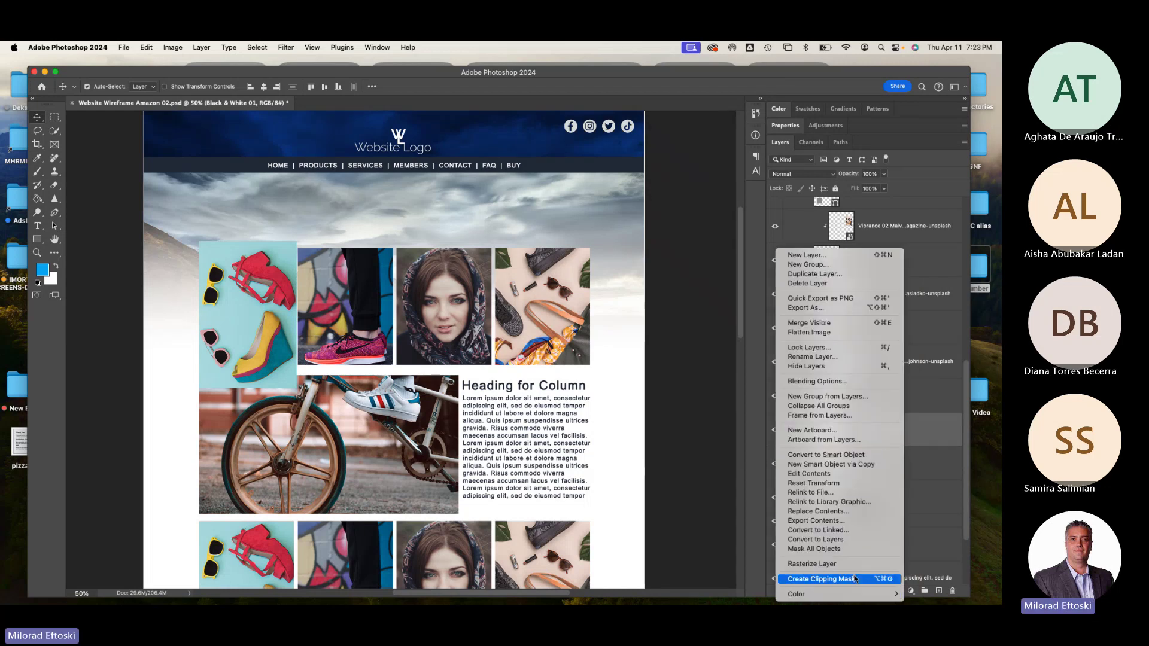
pyautogui.click(784, 579)
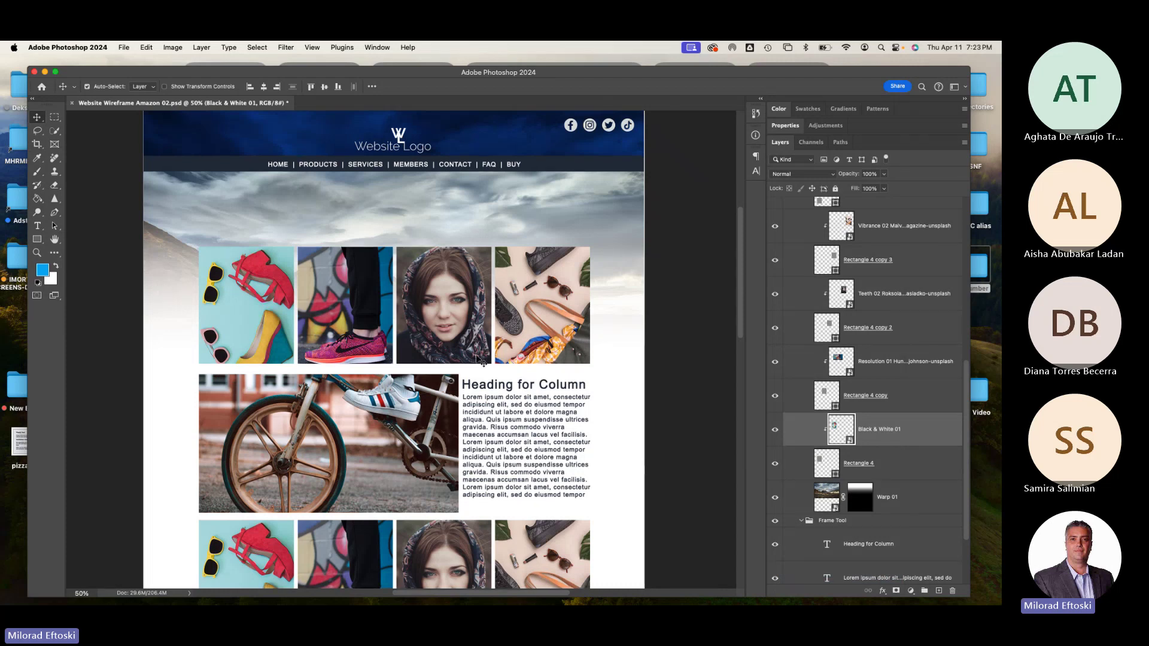
# Rename the Rectangle 4 layer, which frames the first image of the upper row, as image01.jpg.
pyautogui.scroll(-2, 474, 358)
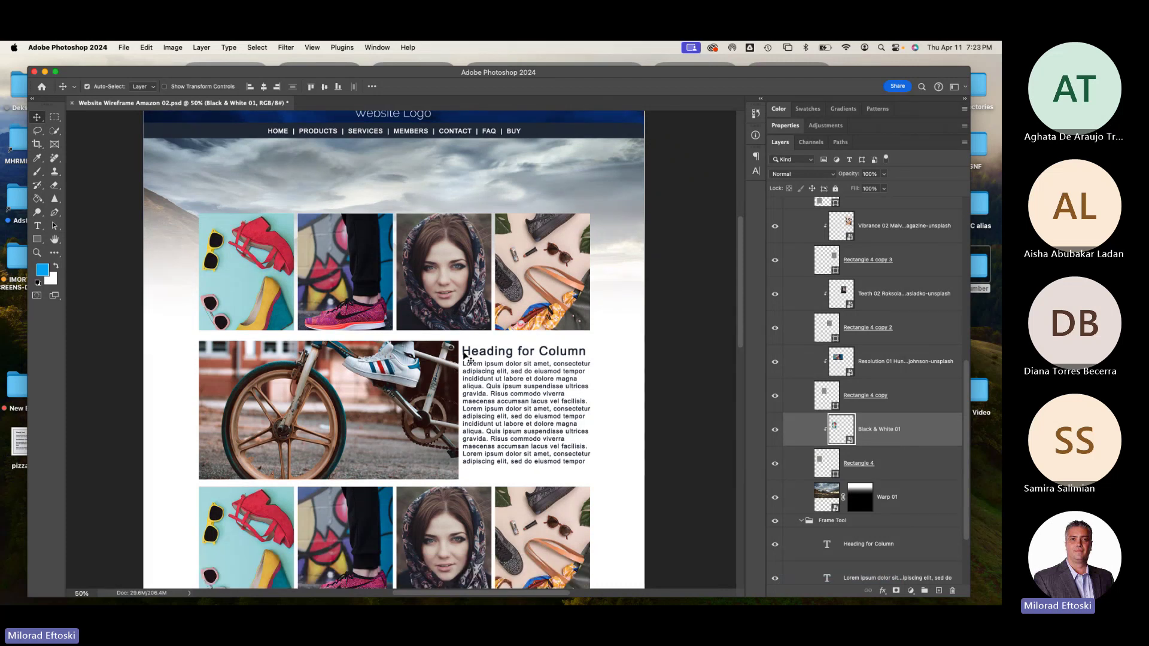
pyautogui.scroll(1, 466, 357)
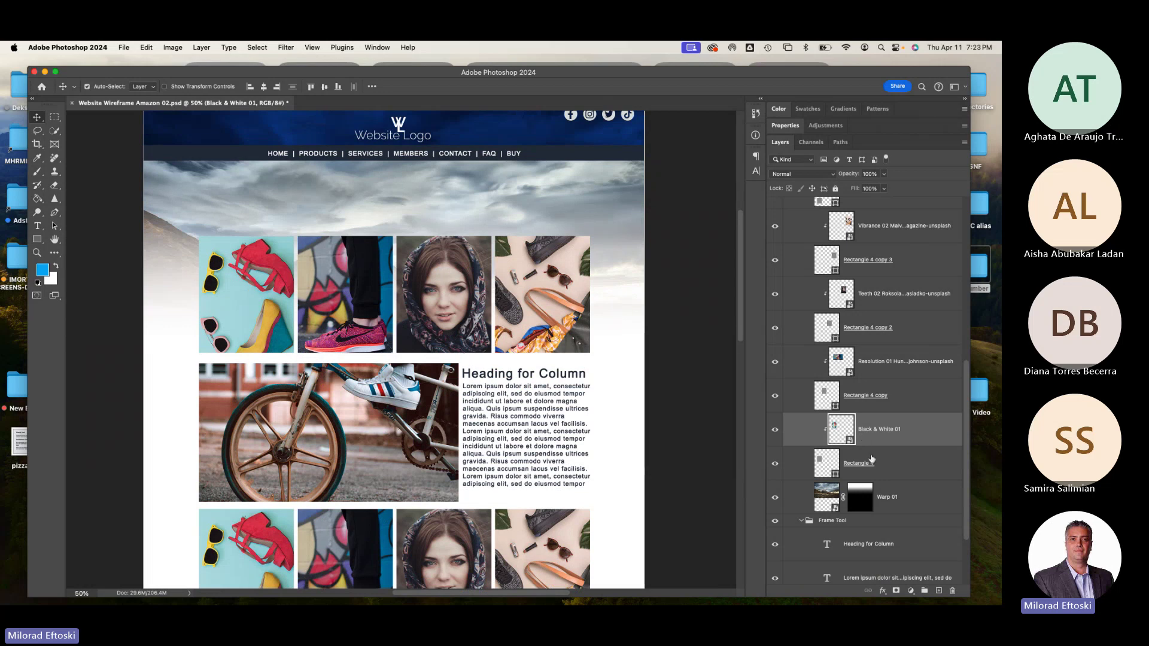
pyautogui.doubleClick(853, 465)
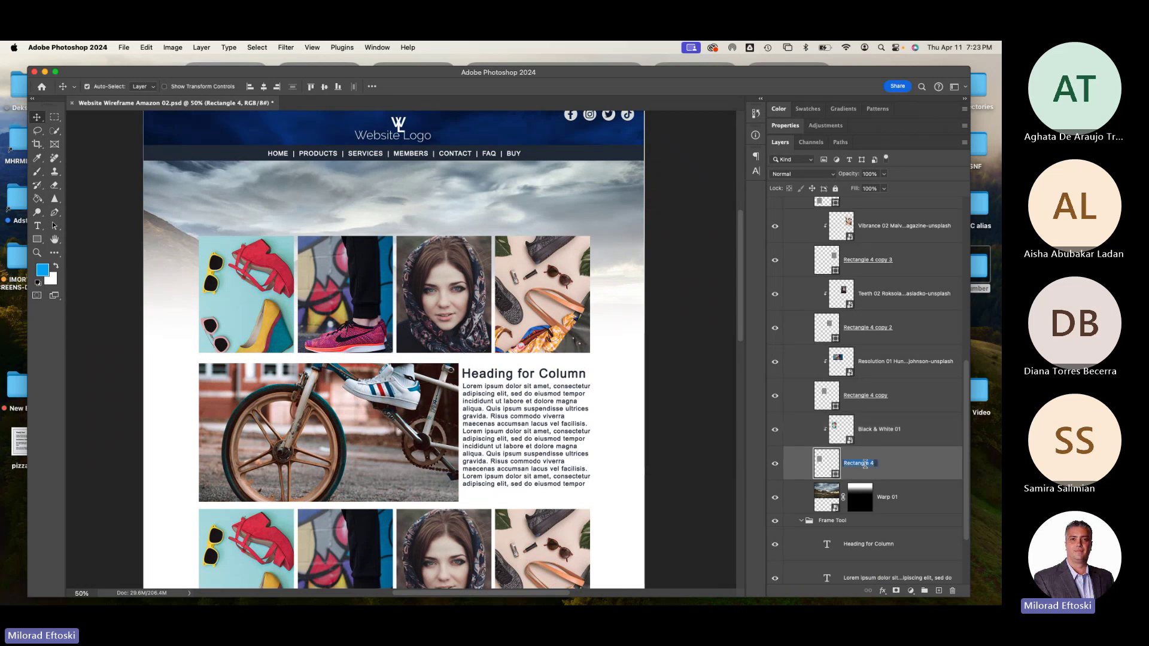
pyautogui.press('BackSpace')
pyautogui.write('Image01.jpg')
pyautogui.press('Return')
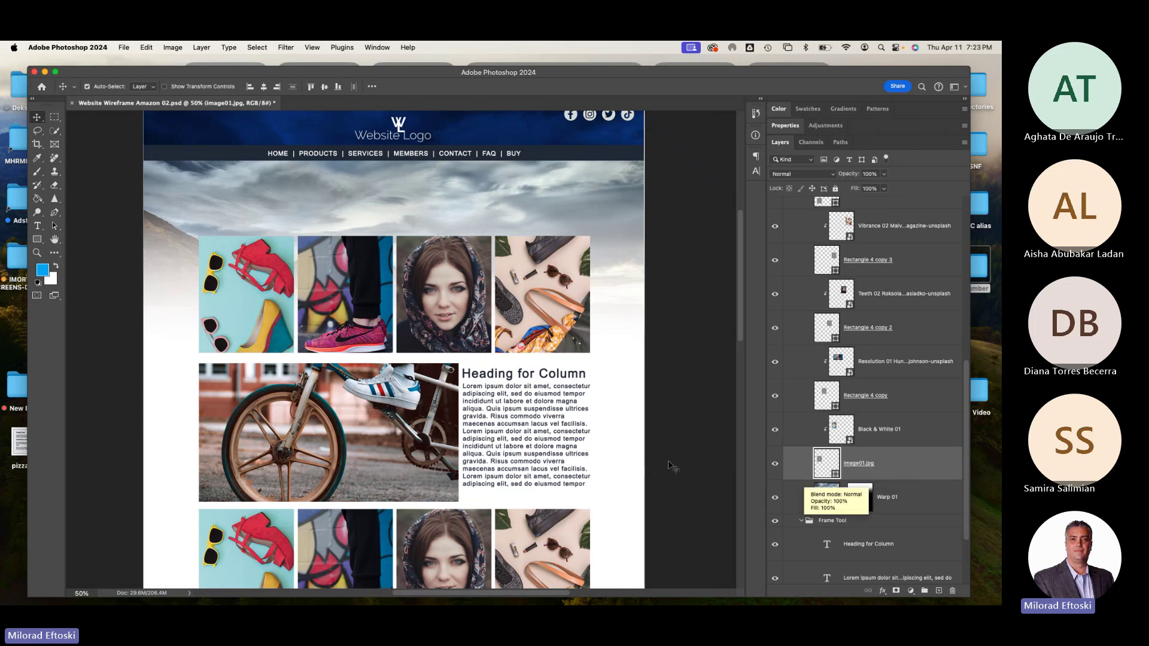
# Select the bicycle image on the Home Page and rename its frame layer as image02.jpg.
pyautogui.click(405, 443)
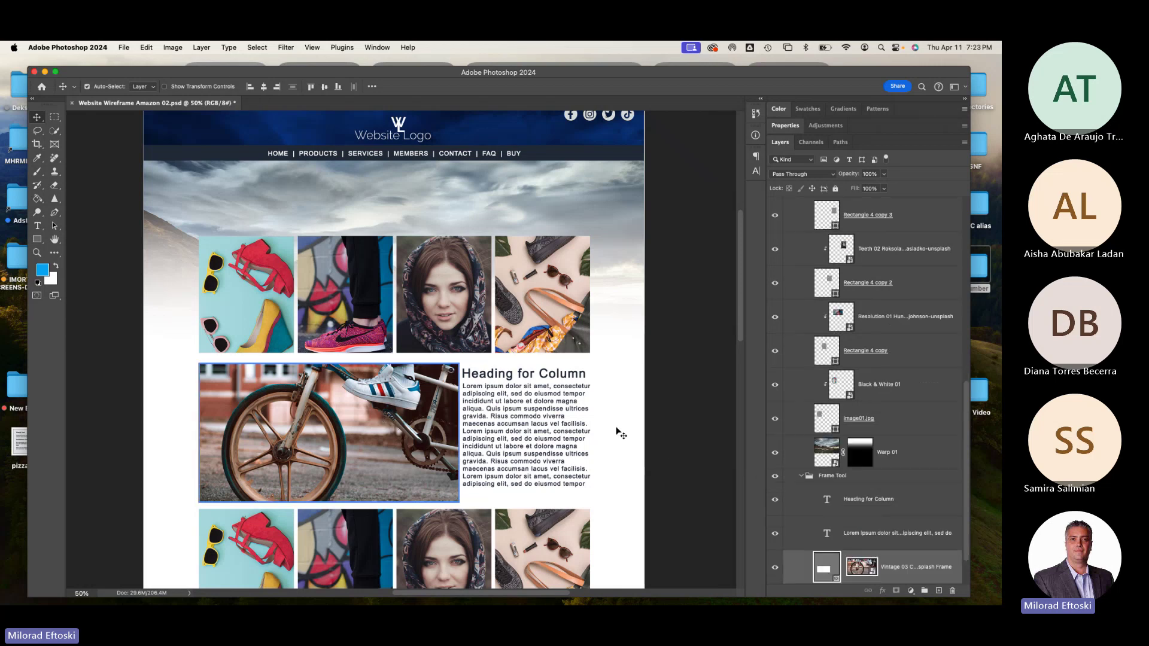
pyautogui.scroll(-2, 814, 466)
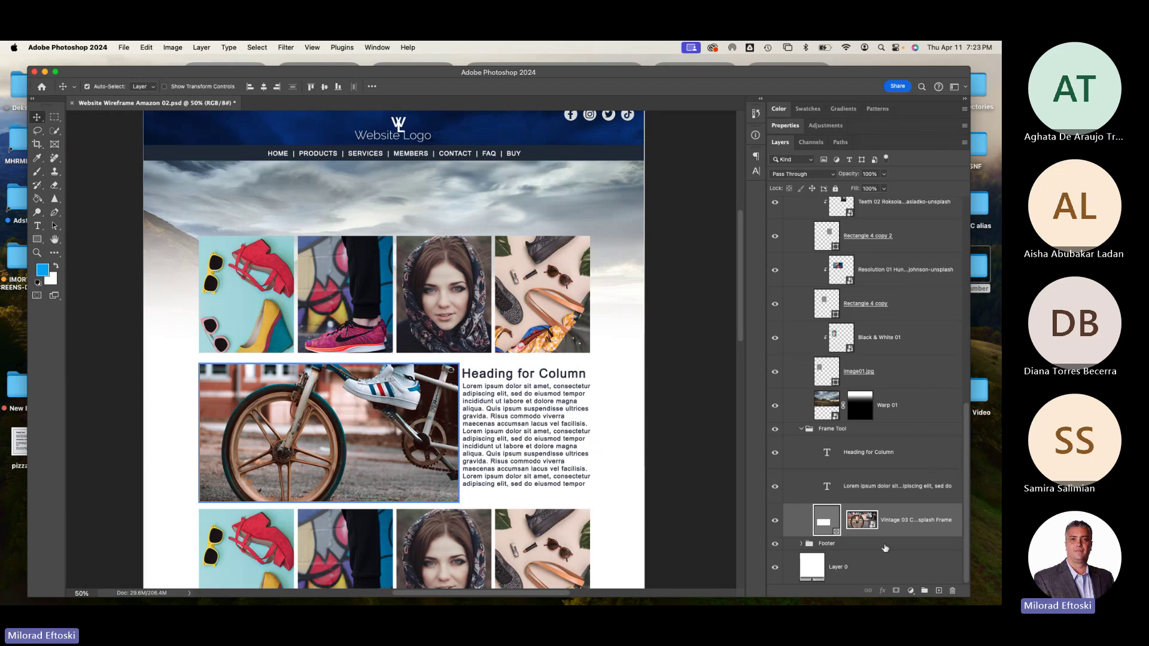
pyautogui.doubleClick(901, 521)
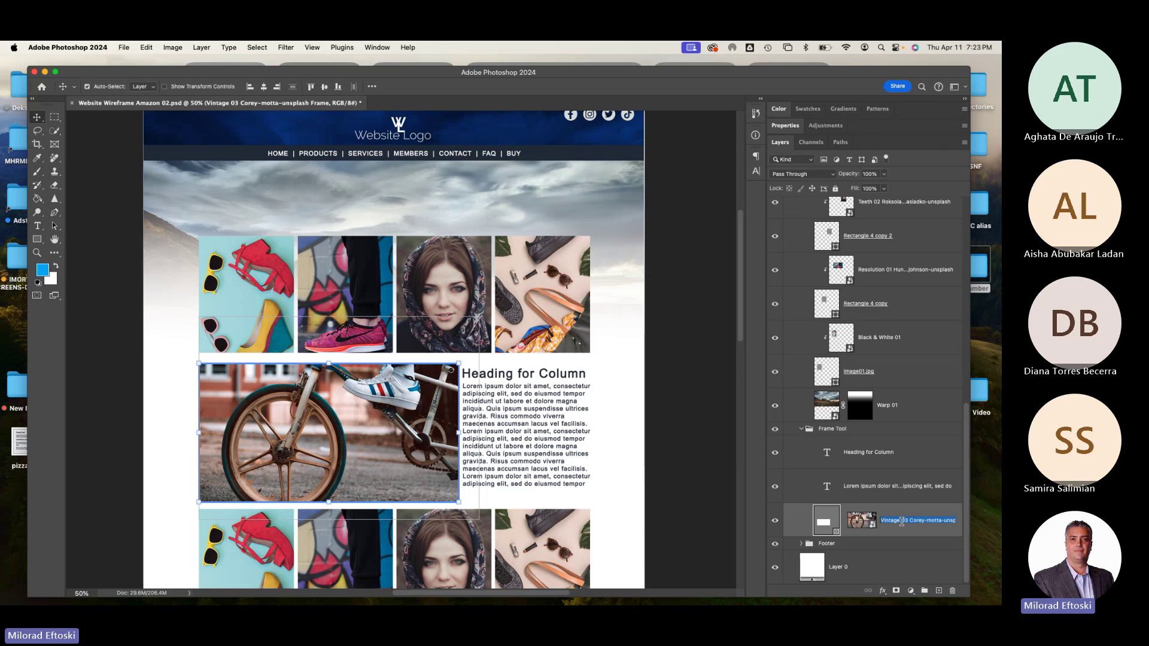
pyautogui.press('BackSpace')
pyautogui.write('image02.jpg')
pyautogui.press('Return')
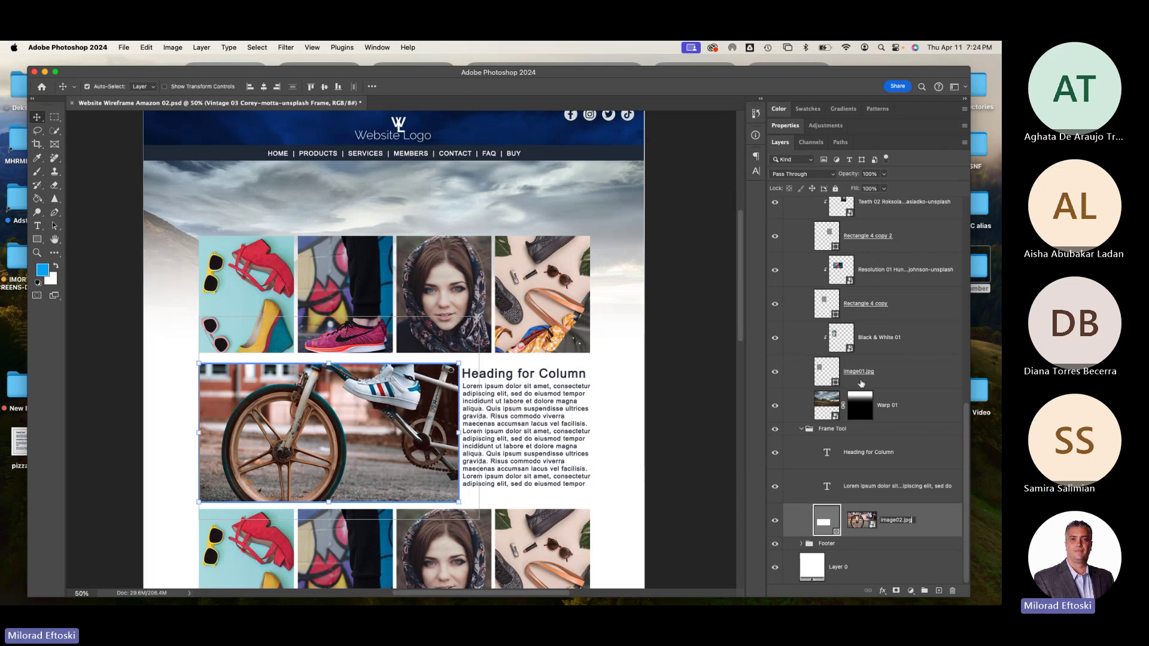
pyautogui.scroll(1, 850, 323)
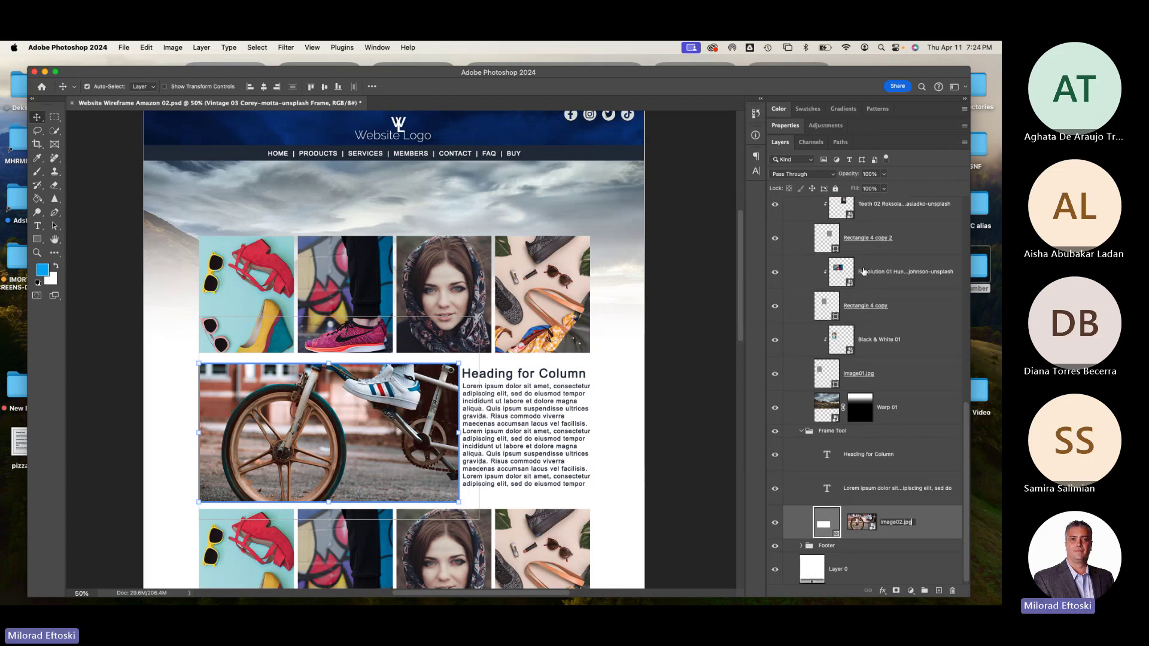
pyautogui.press('Return')
# Rename the Rectangle 4 copy layer above Black & White 01 as image03.jpg.
pyautogui.click(866, 309)
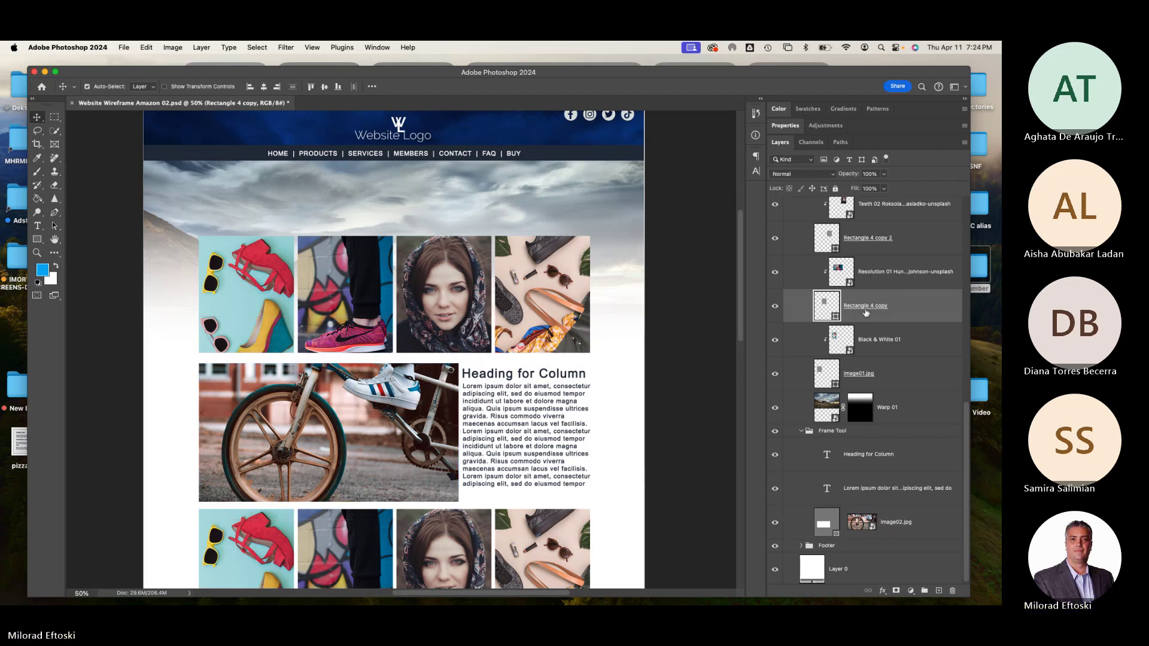
pyautogui.doubleClick(867, 306)
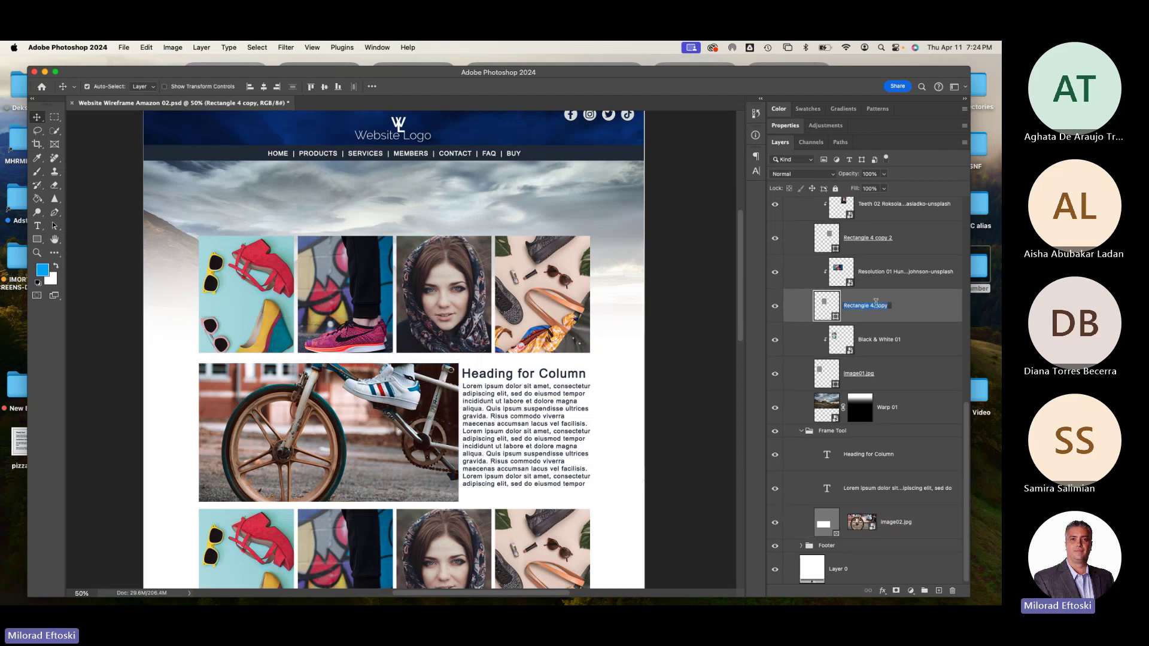
pyautogui.write('image0')
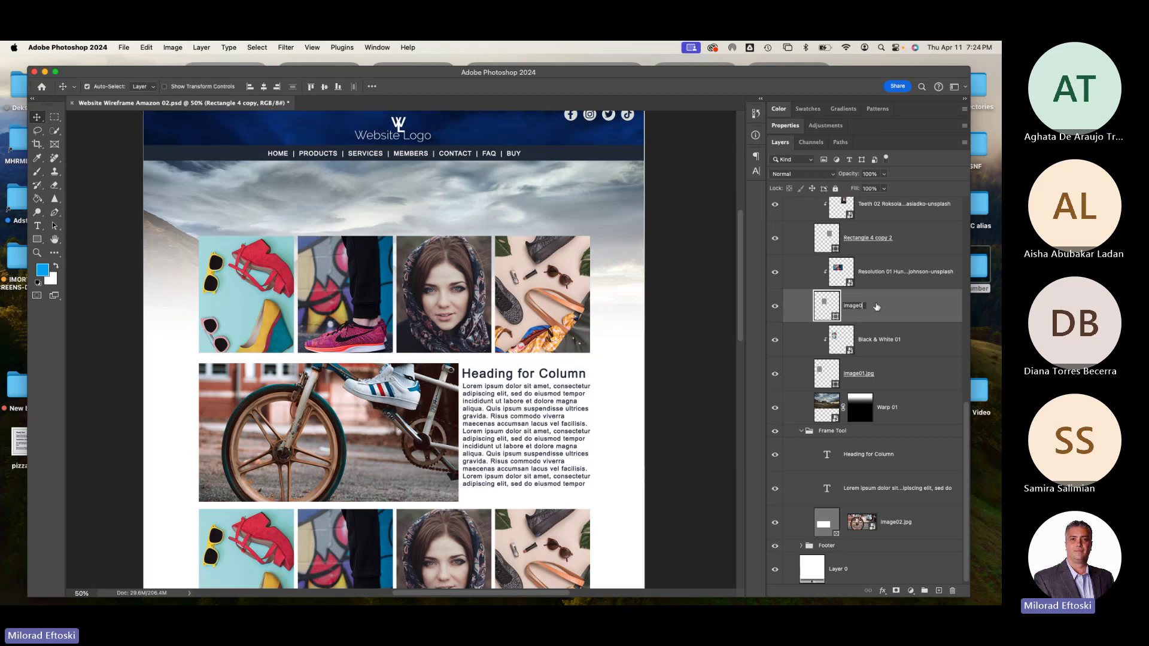
pyautogui.write('3.jpg')
pyautogui.press('Return')
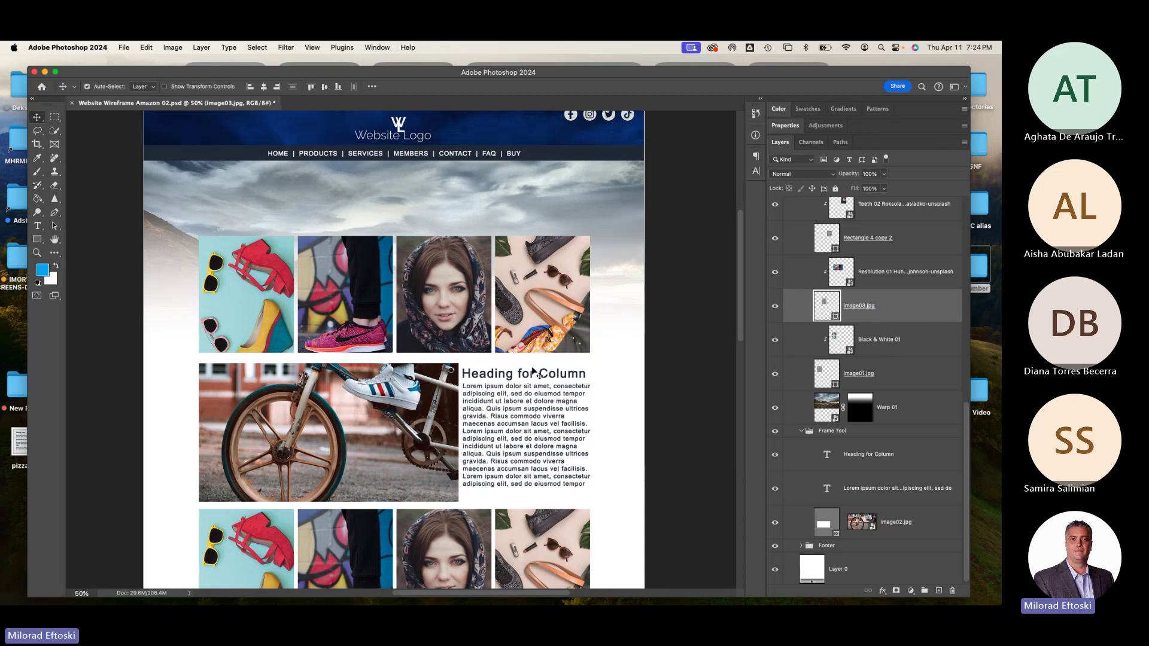
# Select the lorem ipsum paragraph layer beside the bicycle image and copy its CSS.
pyautogui.click(516, 397)
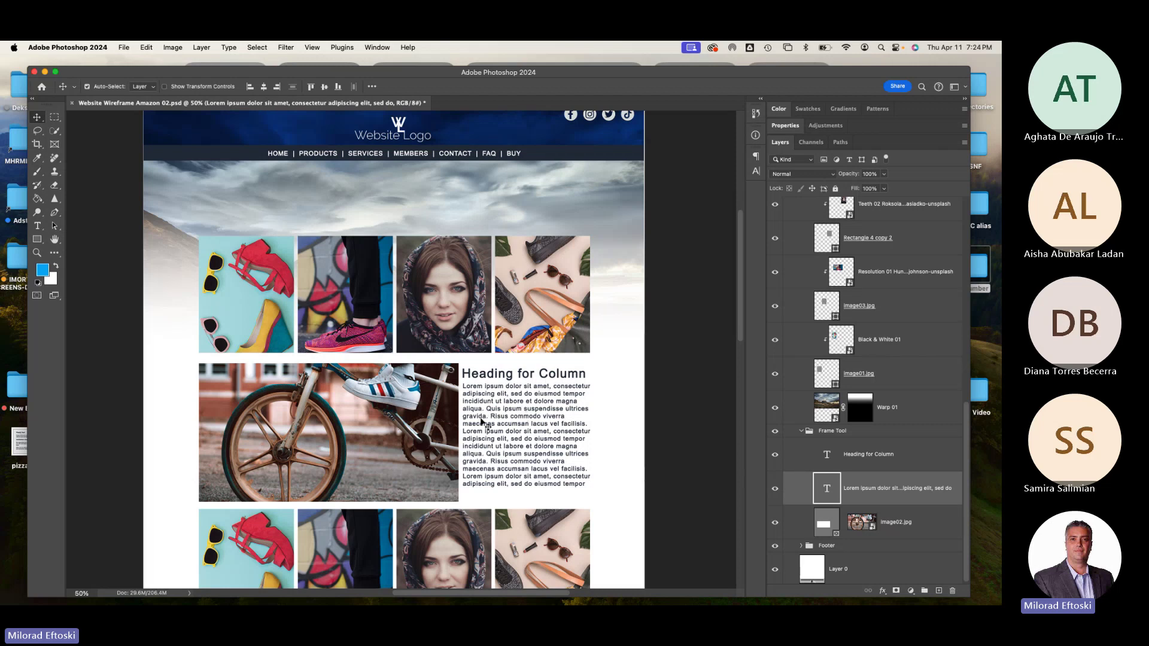
pyautogui.click(258, 47)
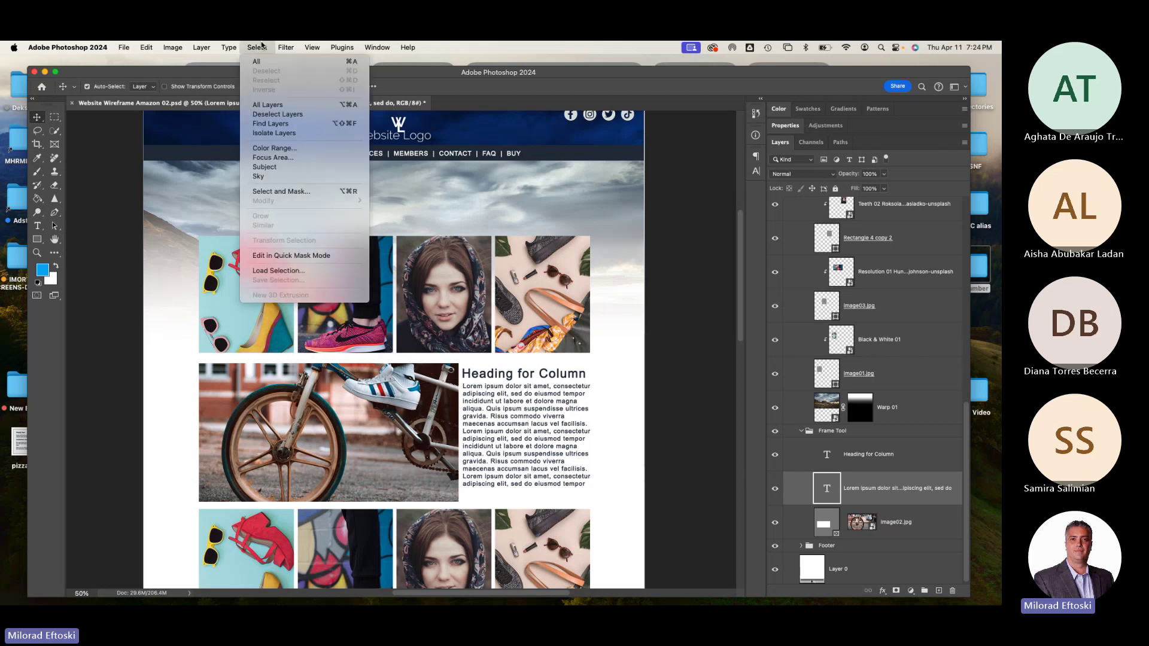
pyautogui.moveTo(241, 47)
pyautogui.moveTo(201, 47)
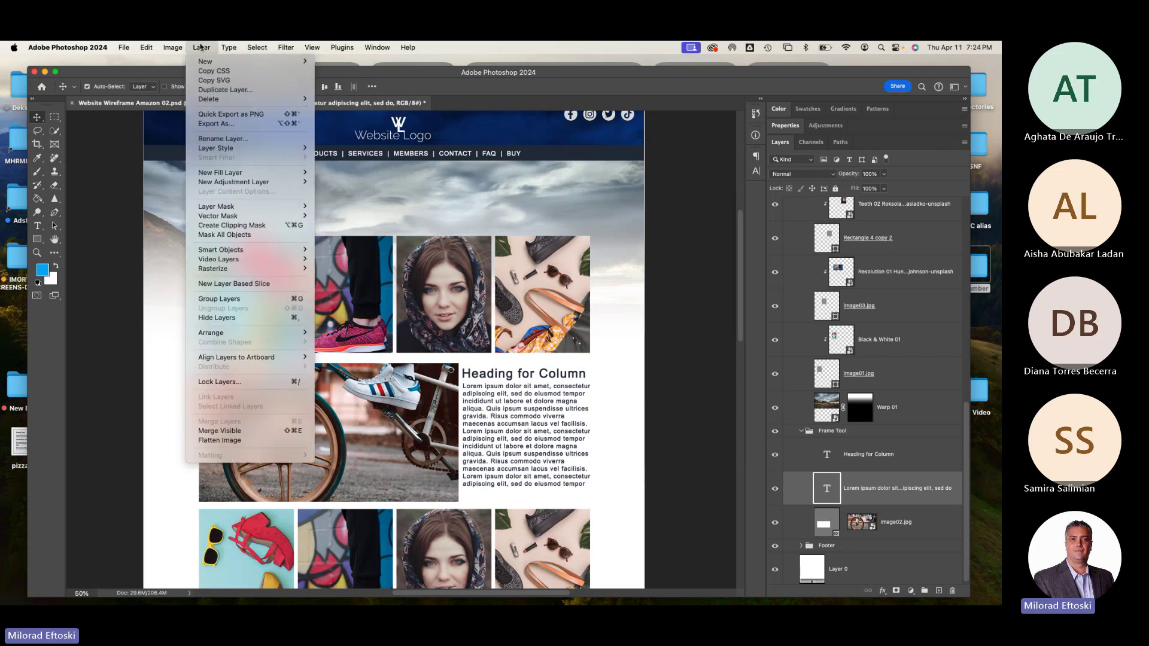
pyautogui.click(236, 71)
# Switch to TextEdit, paste the copied CSS into a blank document, and enlarge the text to examine the code beside the page design.
pyautogui.moveTo(423, 602)
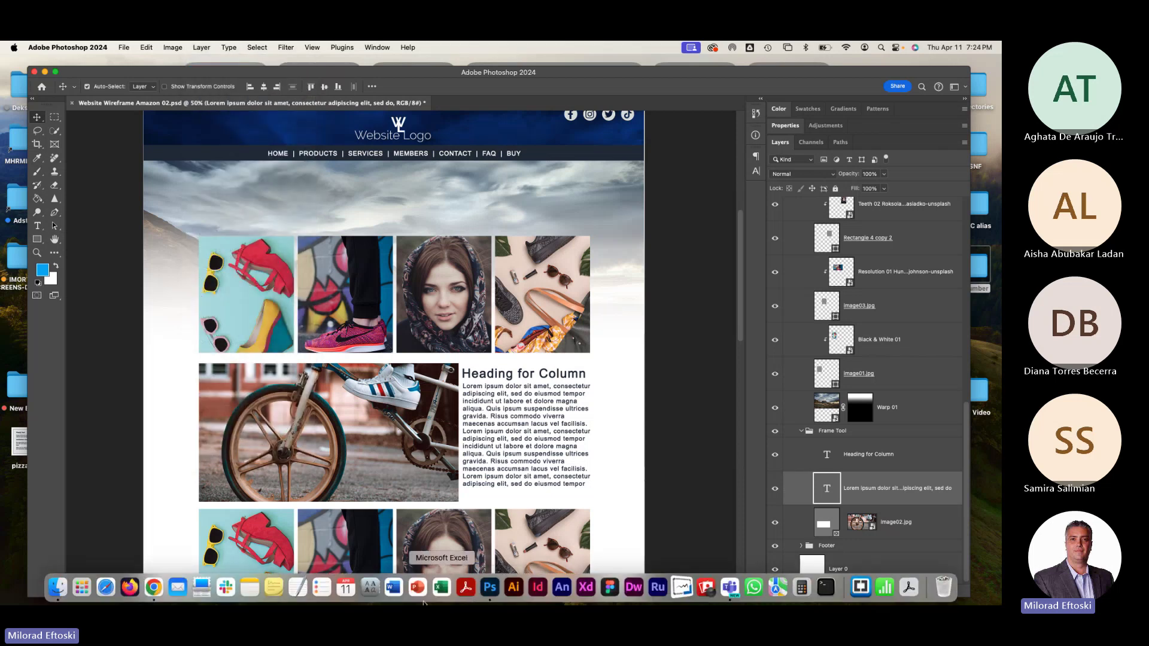
pyautogui.click(297, 587)
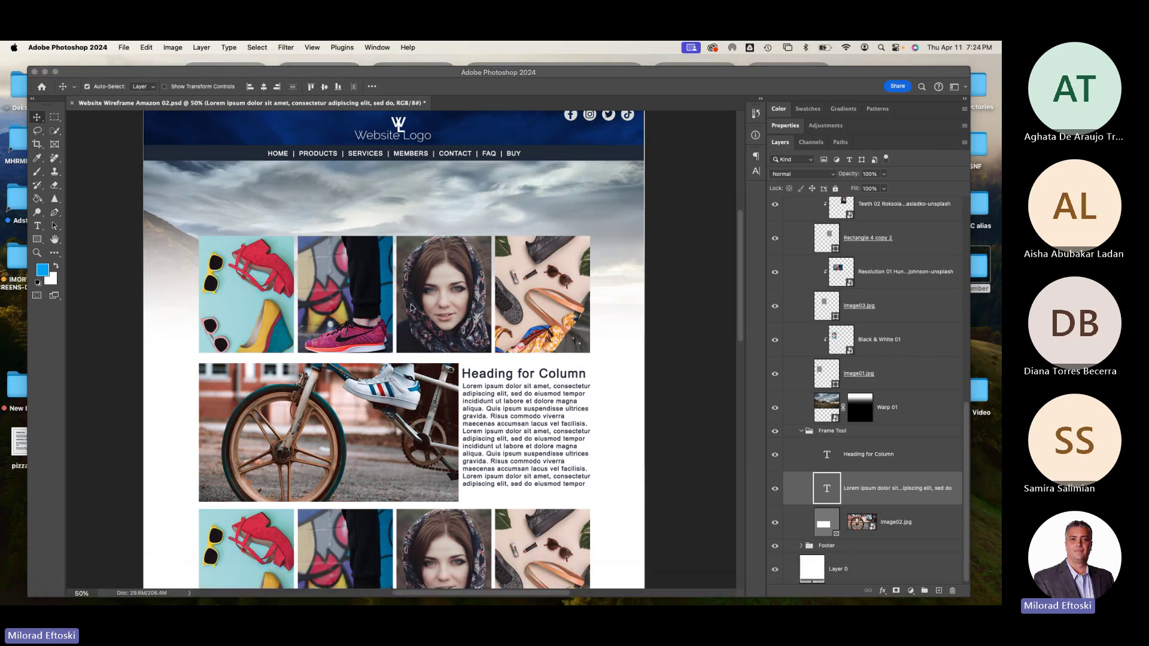
pyautogui.doubleClick(363, 172)
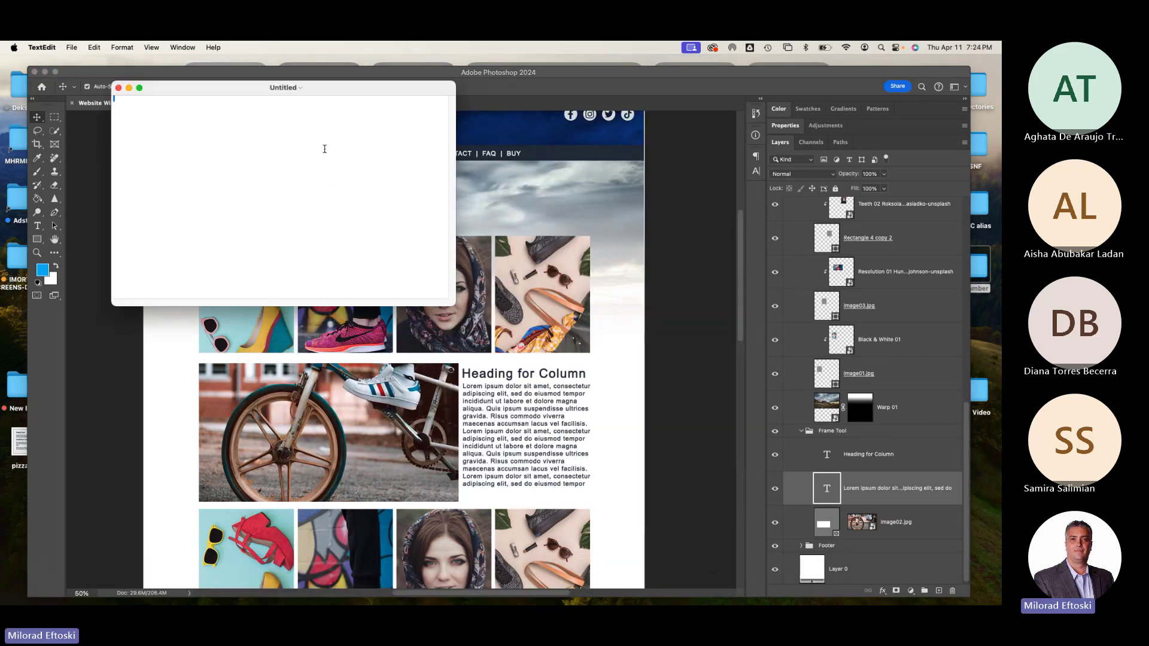
pyautogui.press('super+v')
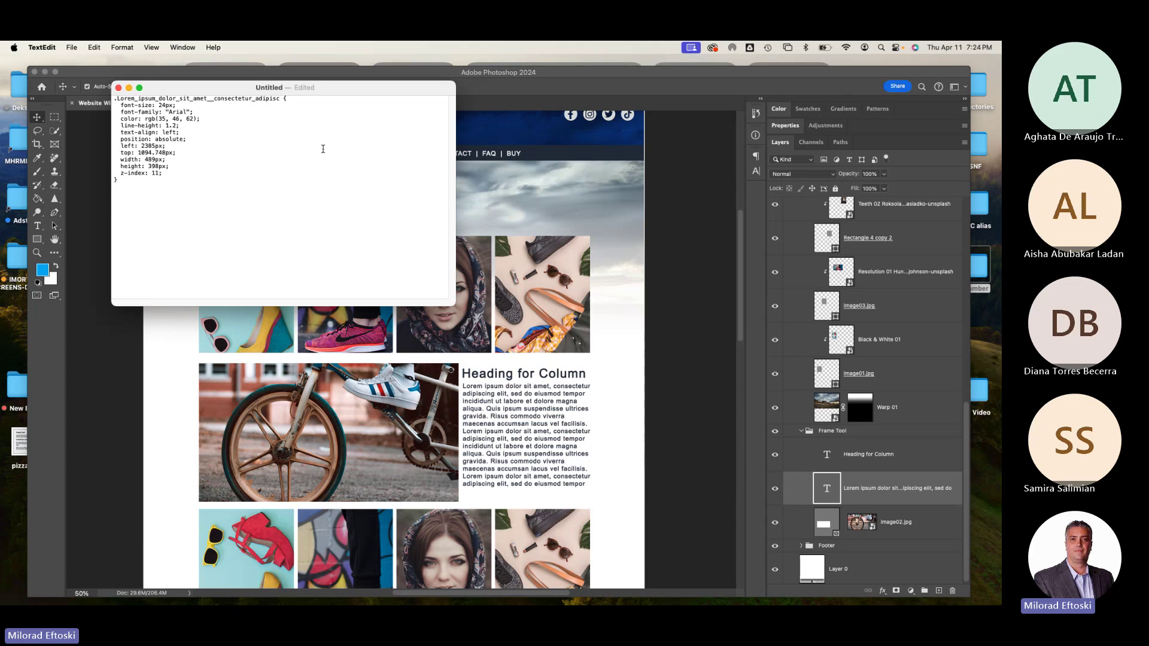
pyautogui.press('super+plus')
pyautogui.press('super+plus')
pyautogui.press('super+plus')
pyautogui.press('super+plus')
pyautogui.press('super+plus')
pyautogui.press('super+plus')
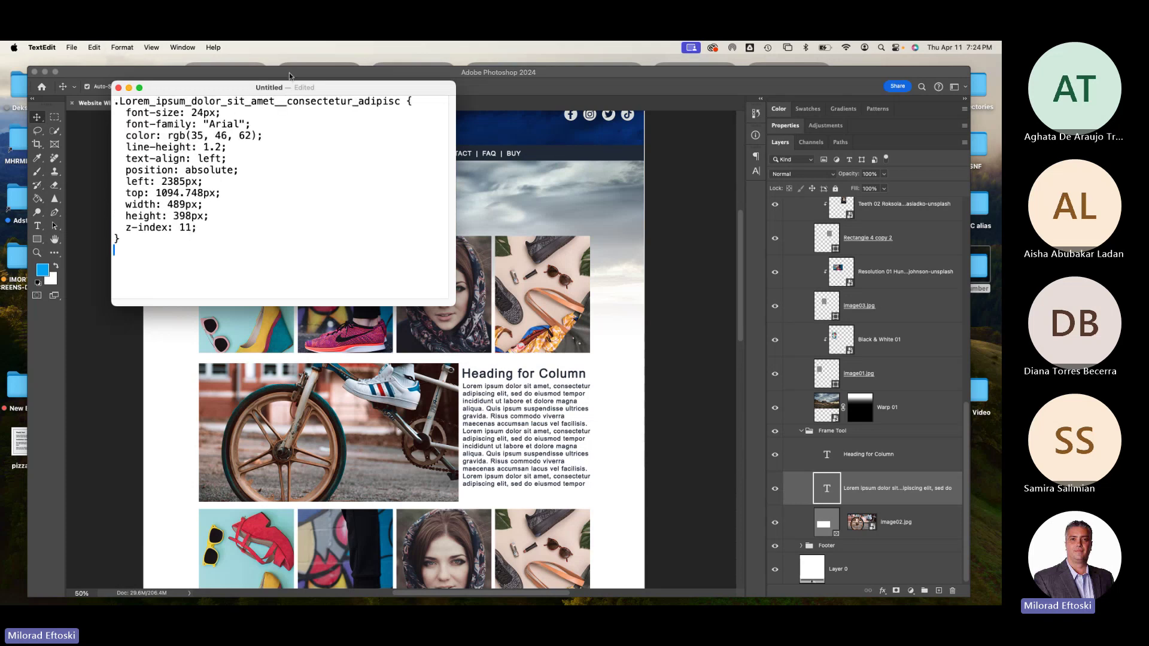
pyautogui.moveTo(299, 88); pyautogui.dragTo(754, 252)
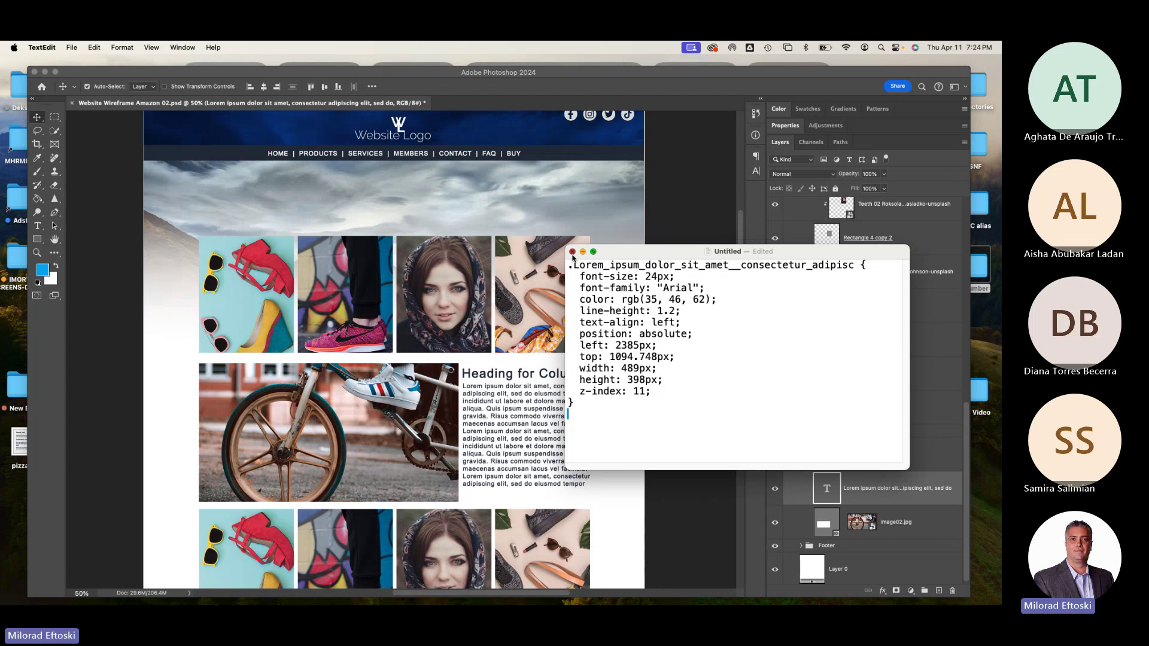
# Close the untitled CSS document and delete it without saving.
pyautogui.press('super+w')
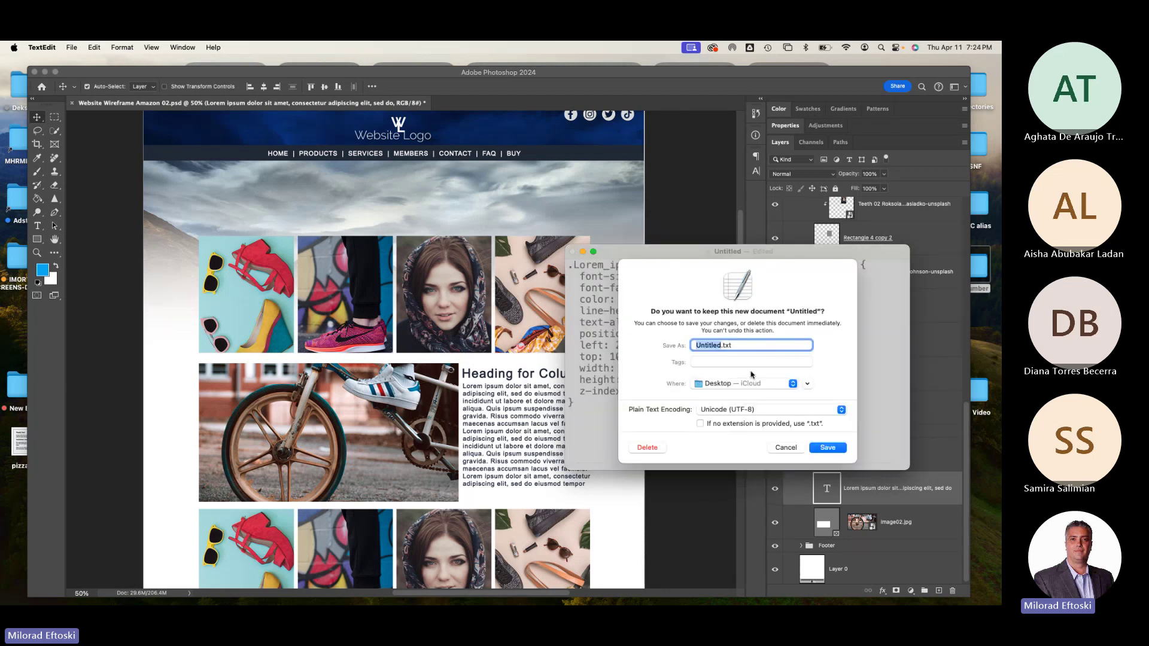
pyautogui.click(783, 446)
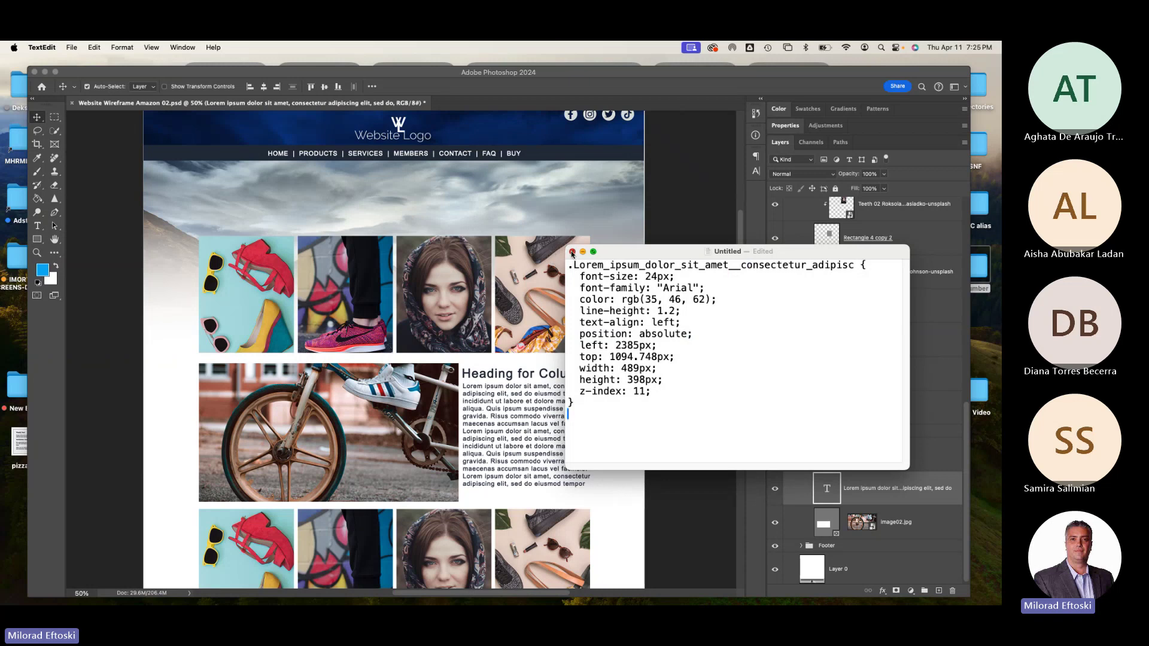
pyautogui.click(572, 252)
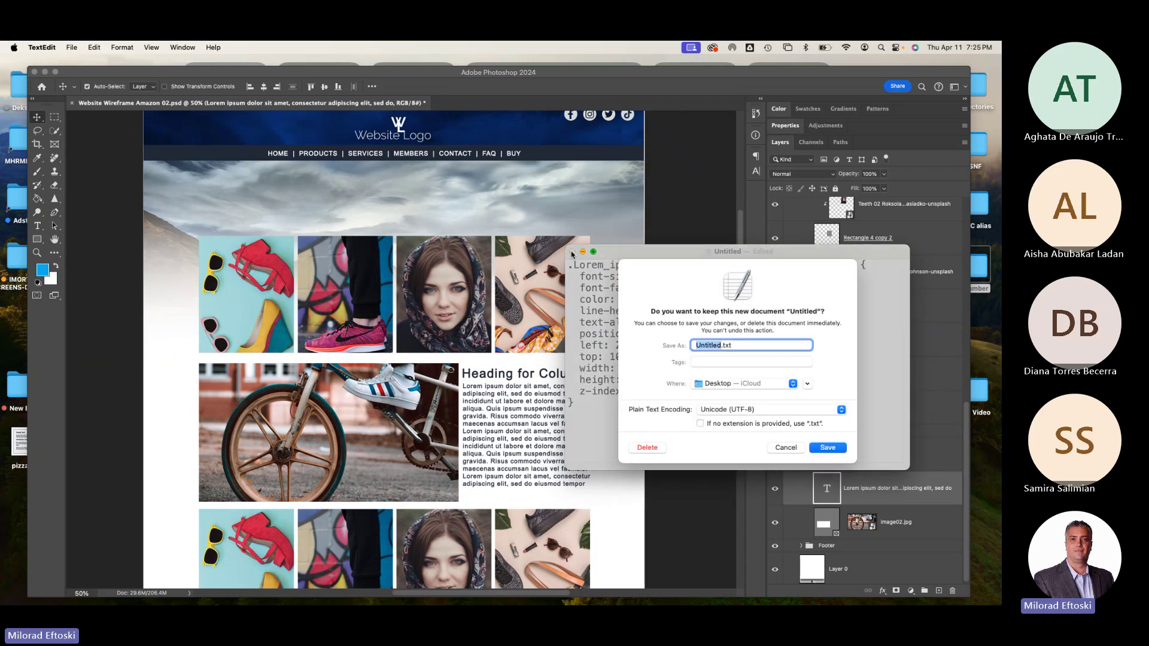
pyautogui.click(648, 450)
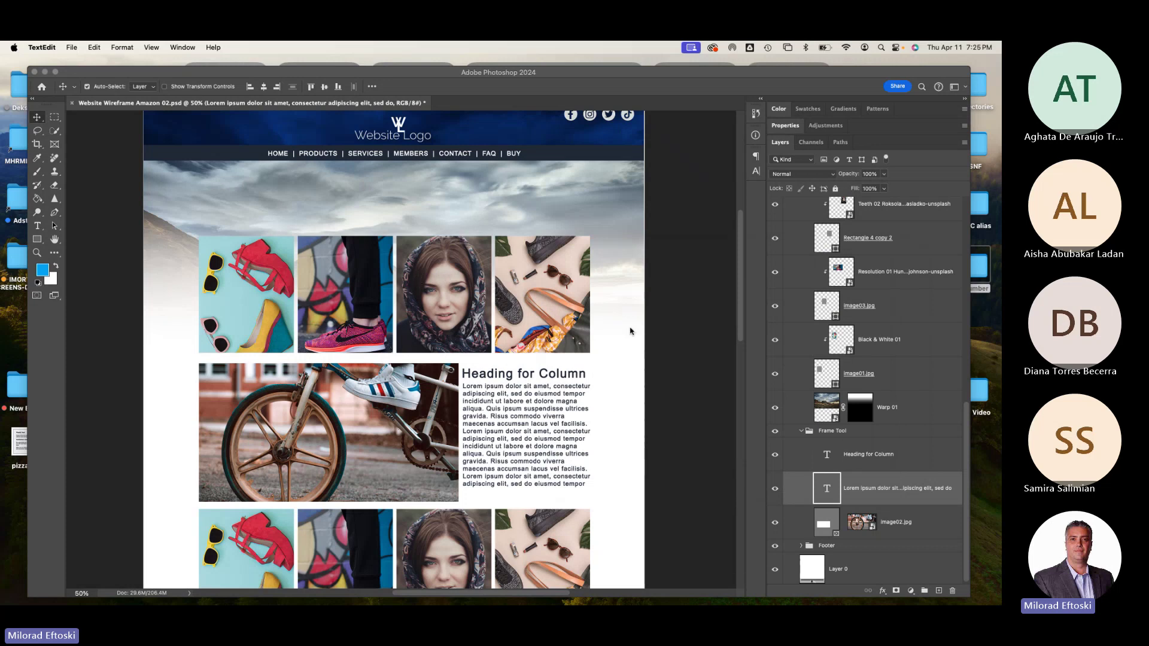
# Switch back to Photoshop and save the design to the Desktop in Photoshop format as Website Wireframe Amazon 03.psd.
pyautogui.click(73, 48)
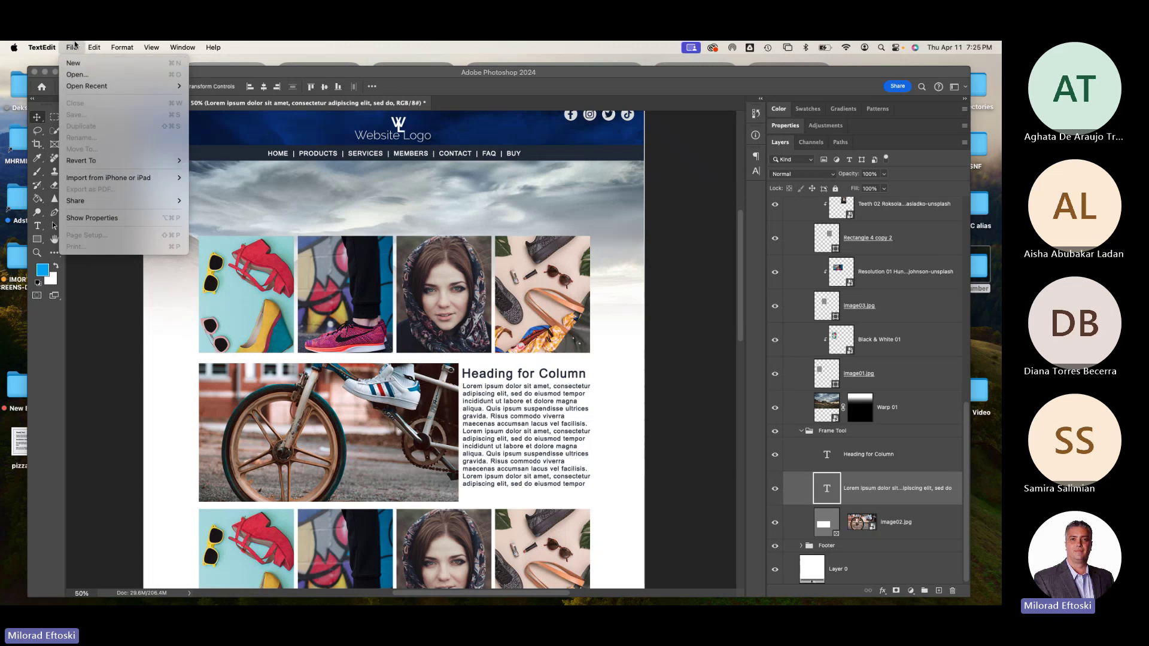
pyautogui.click(140, 80)
pyautogui.click(124, 47)
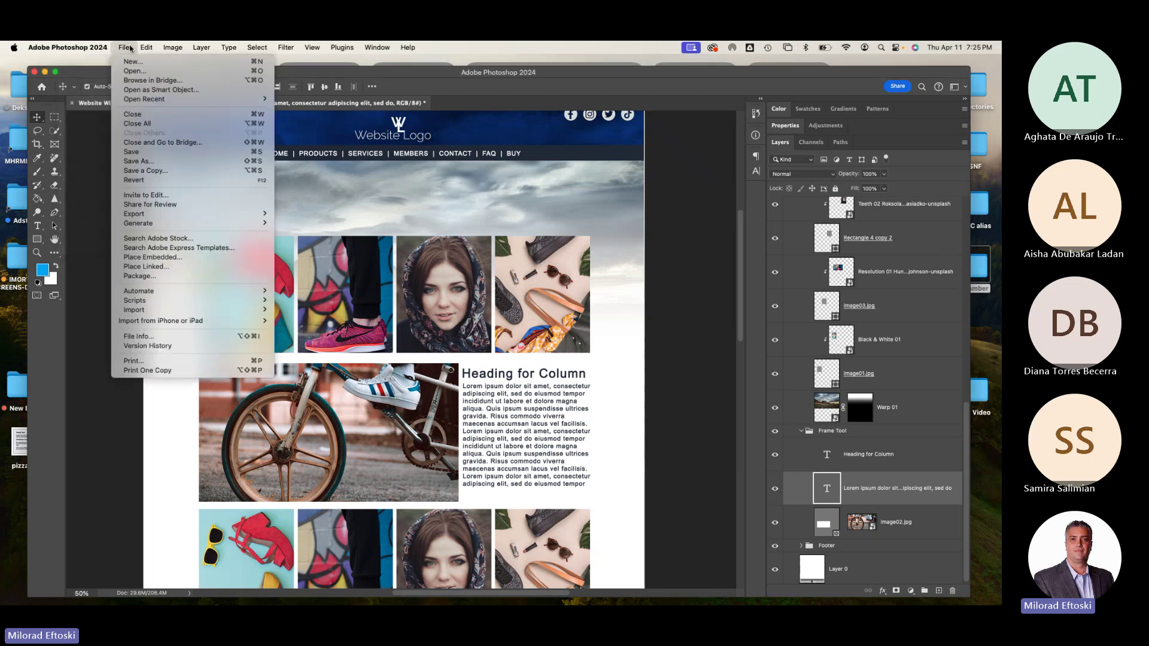
pyautogui.click(149, 170)
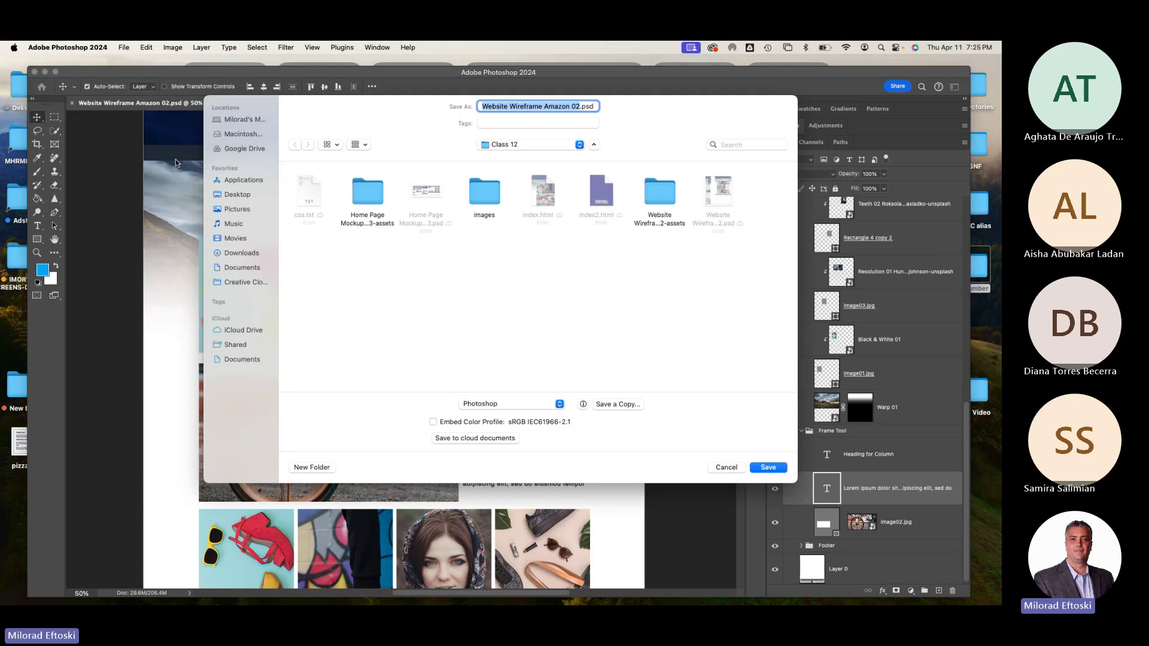
pyautogui.click(212, 196)
pyautogui.click(580, 106)
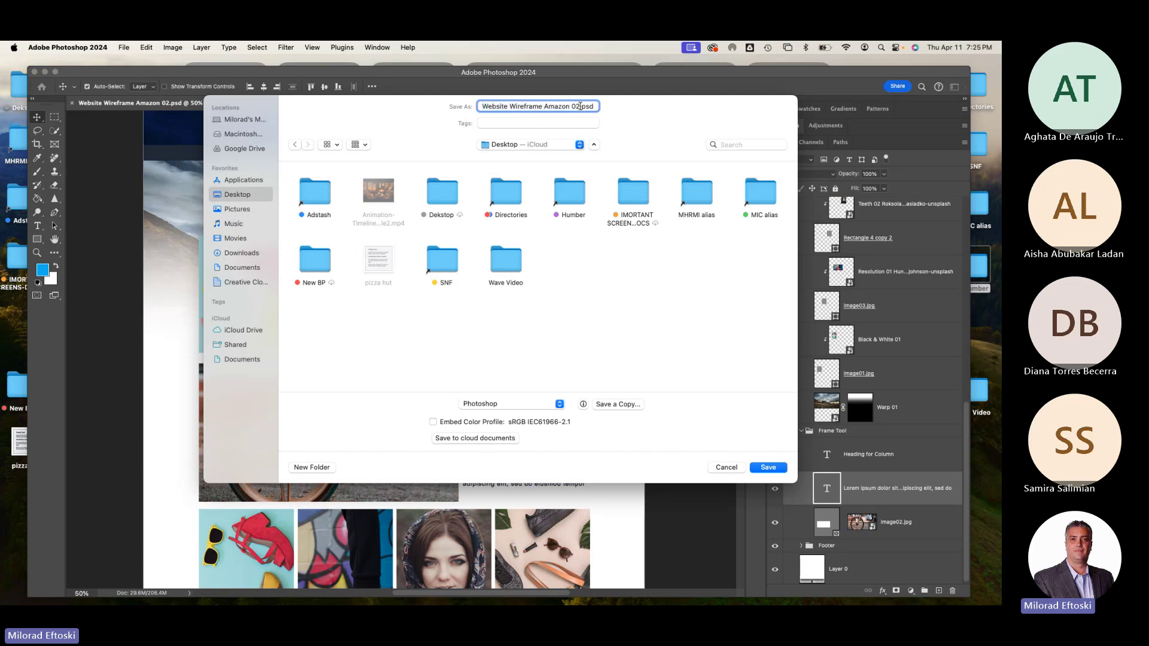
pyautogui.press('BackSpace')
pyautogui.write('3')
pyautogui.click(537, 406)
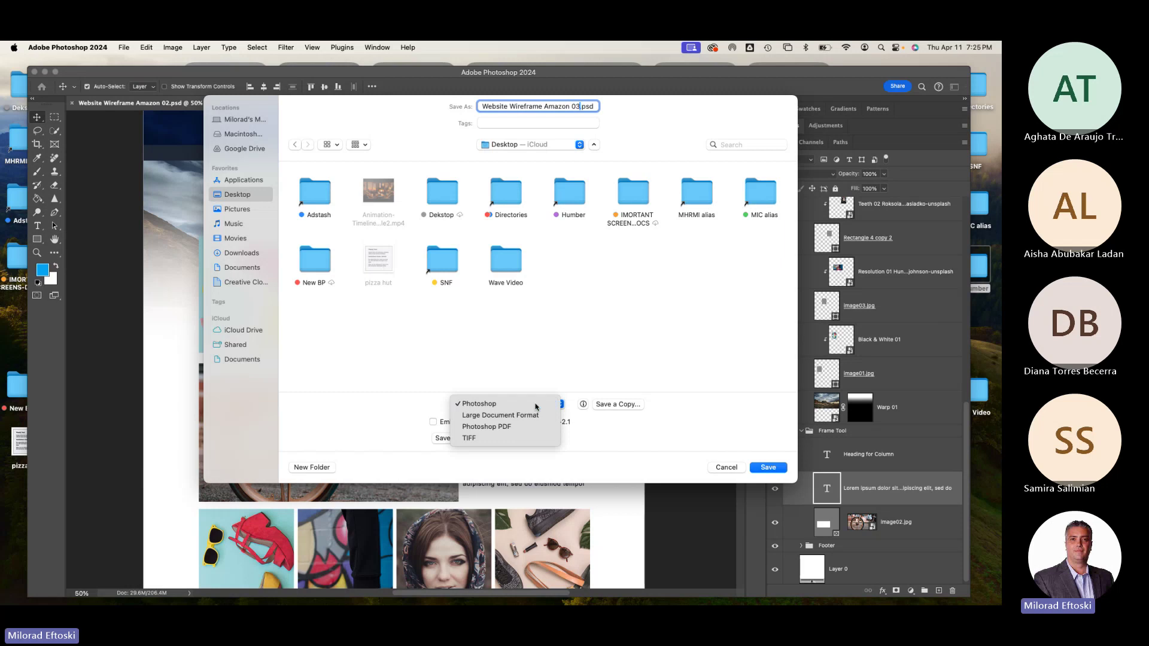
pyautogui.click(536, 405)
pyautogui.click(769, 468)
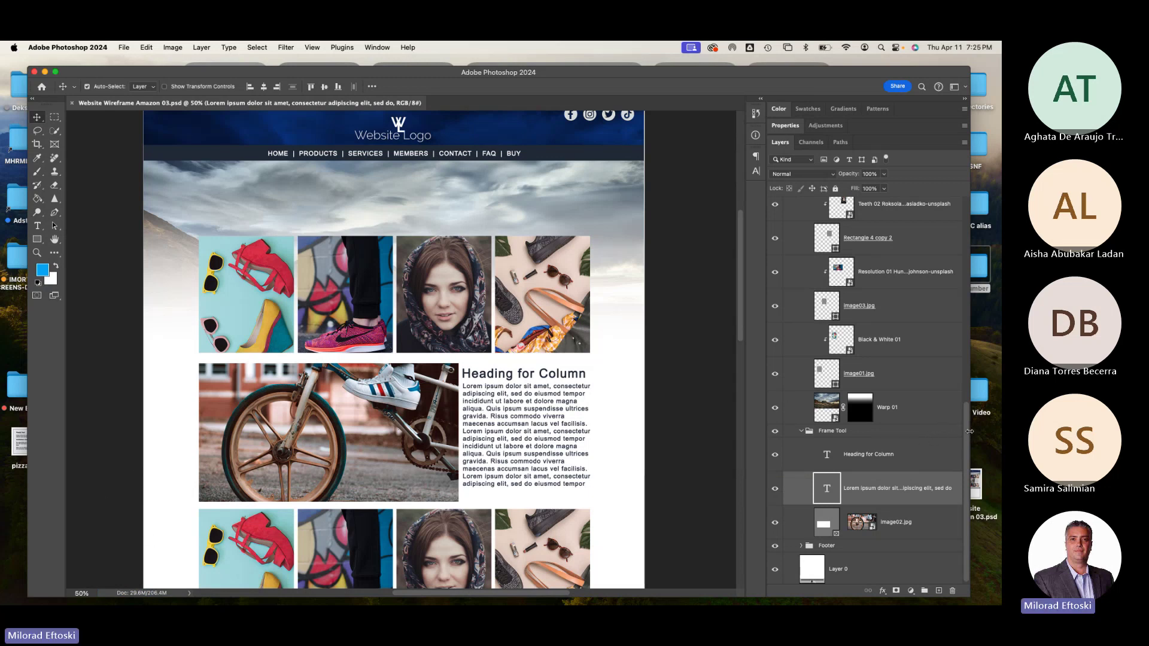
# Narrow the Photoshop window to uncover the desktop and preview the saved Website Wireframe Amazon 03.psd.
pyautogui.moveTo(969, 431); pyautogui.dragTo(933, 432)
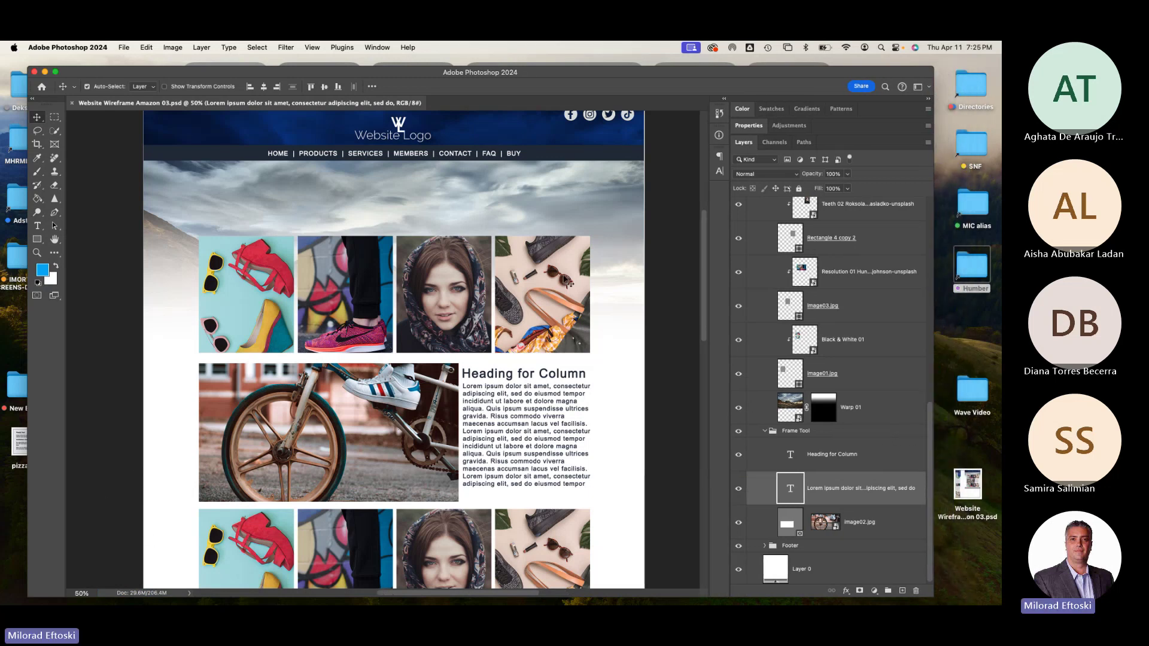
pyautogui.click(951, 434)
pyautogui.click(958, 495)
pyautogui.press('space')
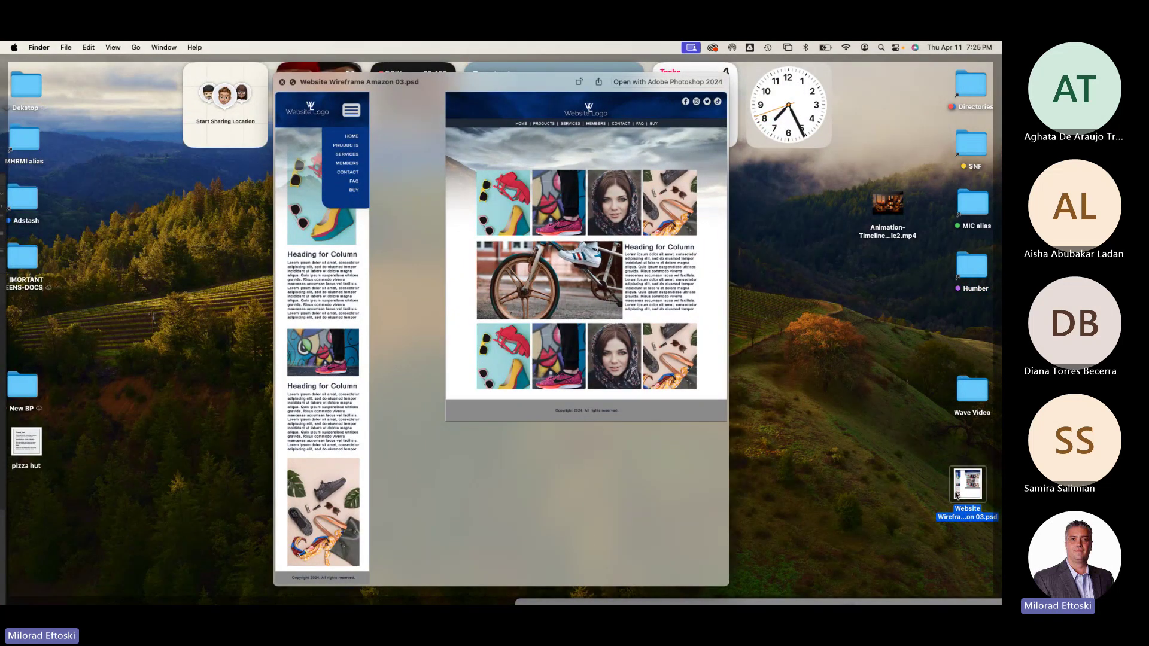
pyautogui.doubleClick(958, 495)
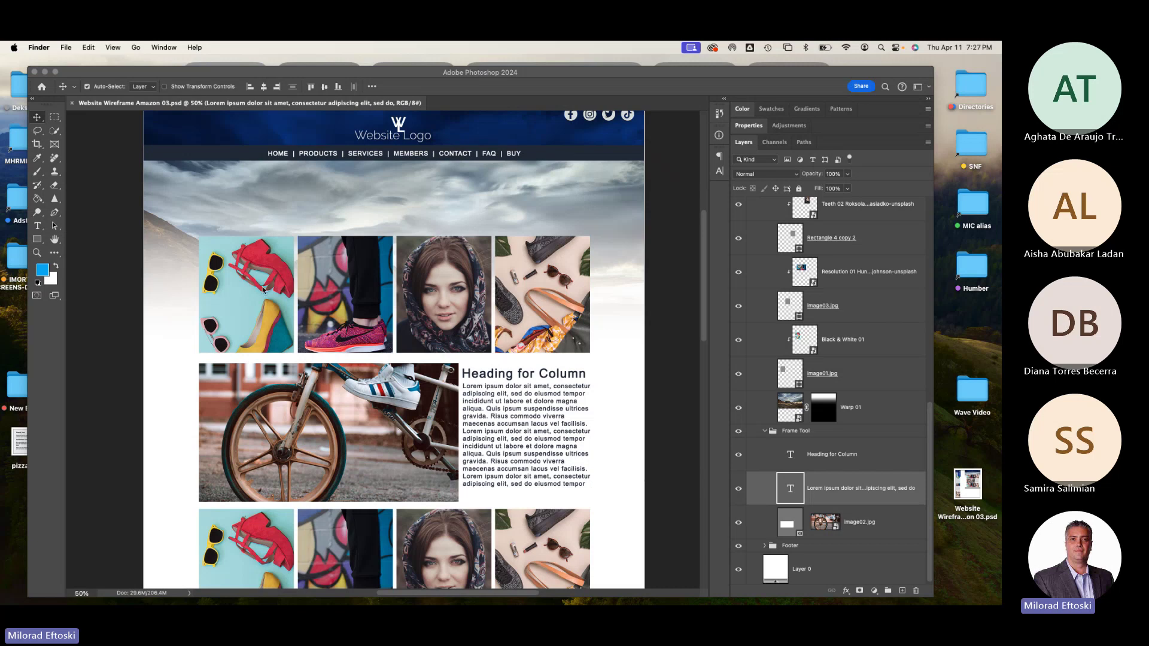
# Rename the Rectangle 4 copy 2 layer, which frames the woman's portrait in the upper row, as image04.jpg.
pyautogui.click(239, 265)
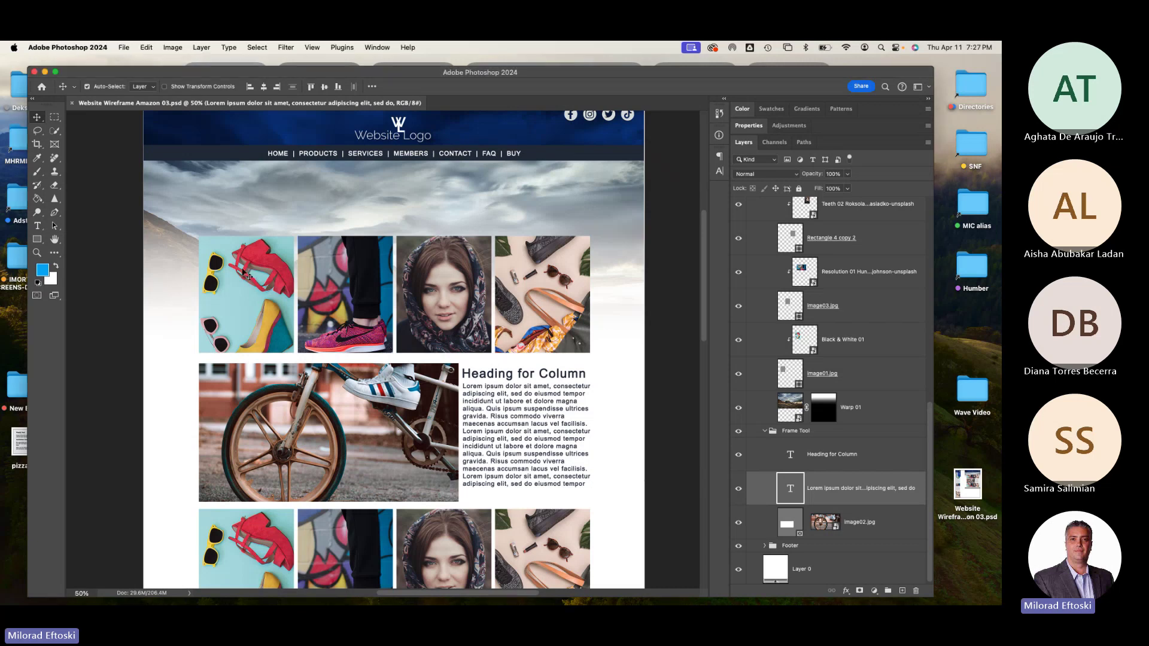
pyautogui.moveTo(259, 278)
pyautogui.mouseDown()
pyautogui.moveTo(248, 258)
pyautogui.moveTo(248, 275)
pyautogui.mouseUp()
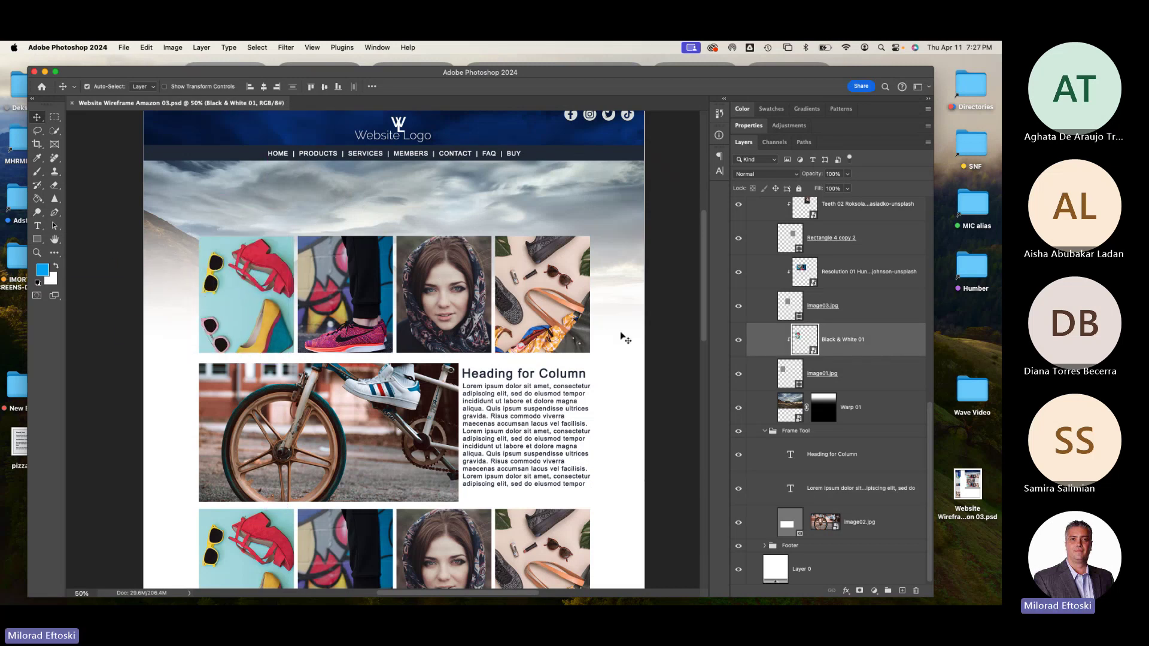
pyautogui.click(383, 313)
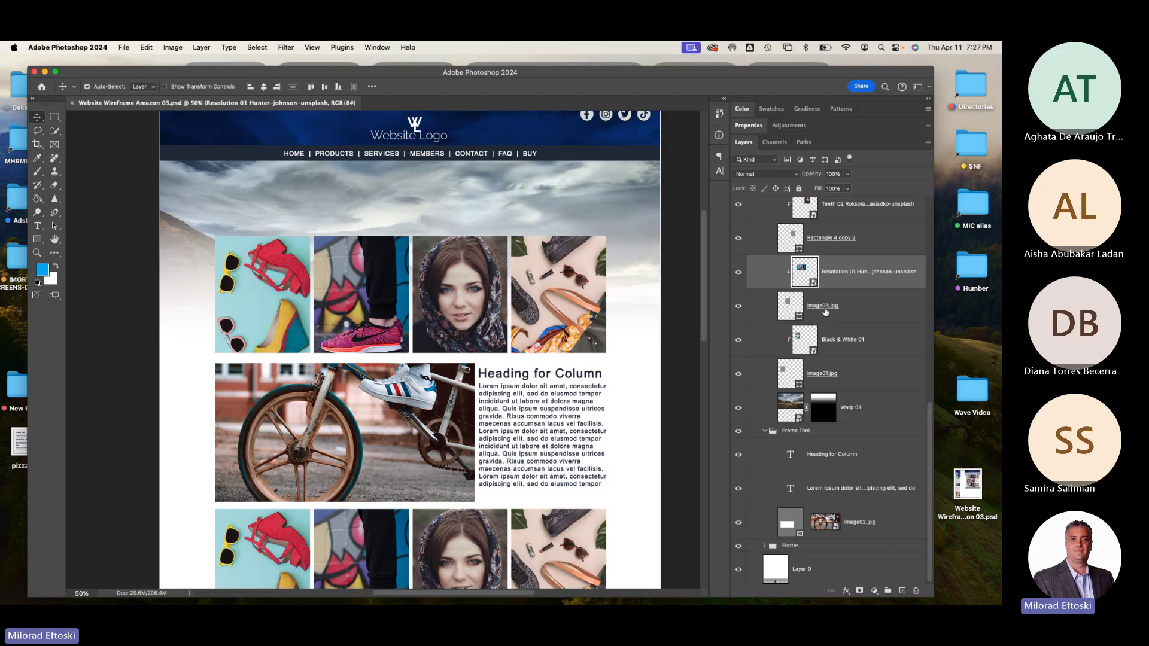
pyautogui.click(477, 300)
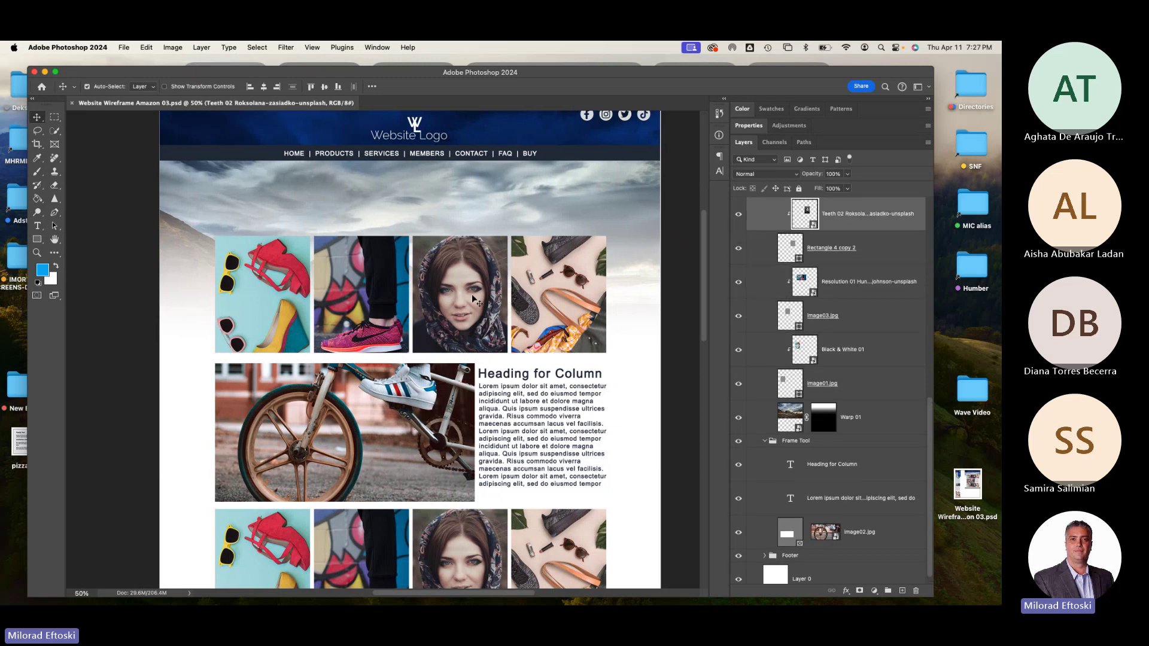
pyautogui.click(824, 252)
pyautogui.doubleClick(824, 249)
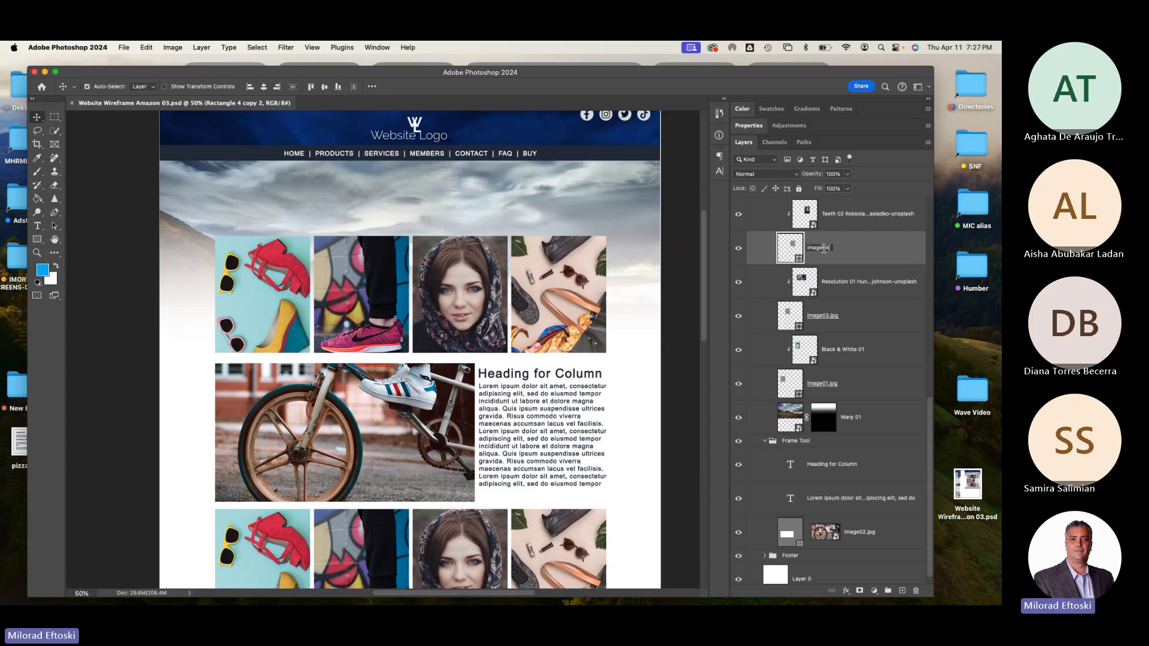
pyautogui.write('image04.jpg')
pyautogui.press('Return')
# Rename the Rectangle 4 copy 3 layer, which frames the last image of the upper row, as image05.jpg.
pyautogui.click(563, 314)
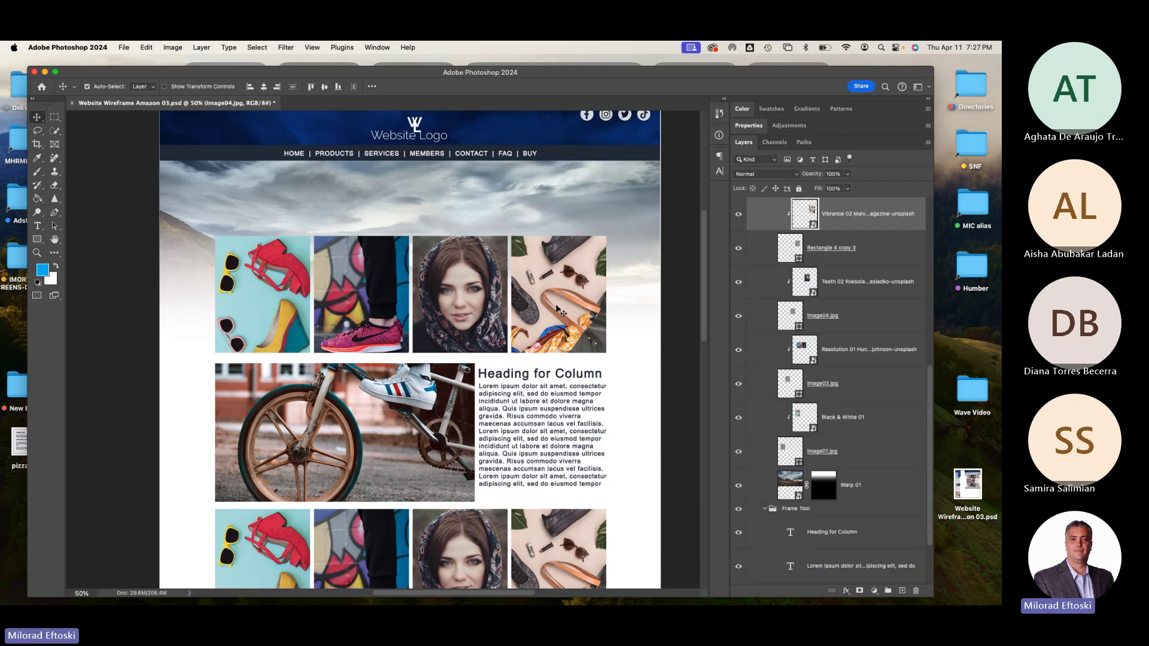
pyautogui.click(835, 253)
pyautogui.doubleClick(832, 248)
pyautogui.write('image05.')
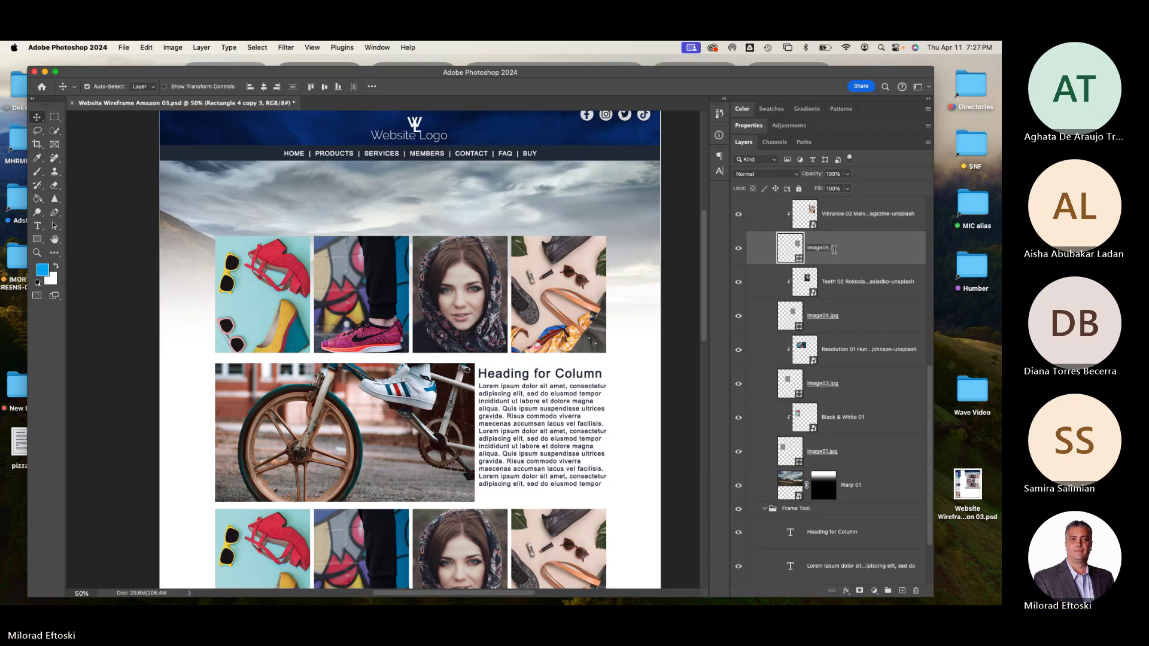
pyautogui.write('jpg')
pyautogui.press('Return')
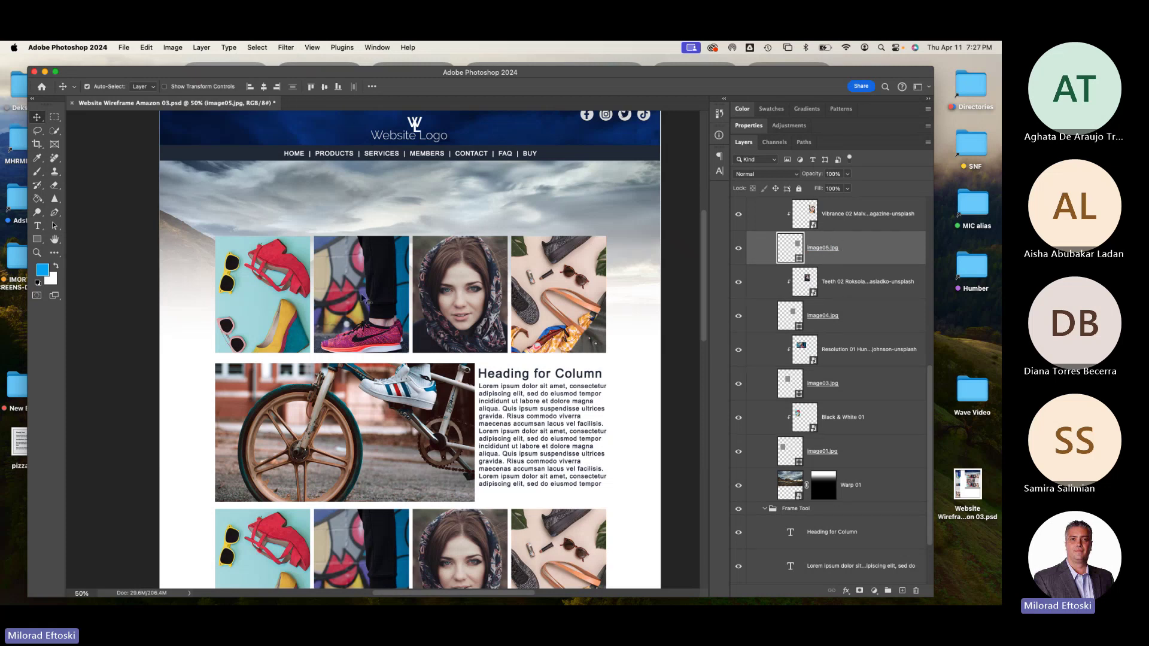
# Examine which layers hold the Home Page header background, the social icons and the images of the lower row.
pyautogui.scroll(2, 498, 198)
pyautogui.click(496, 169)
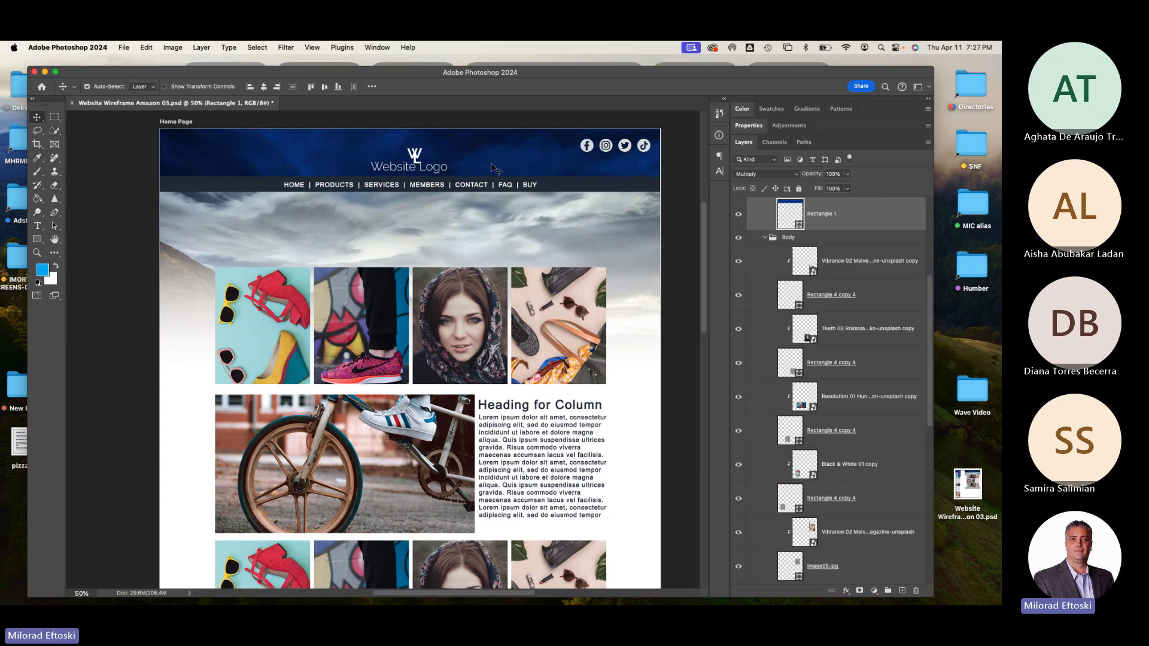
pyautogui.click(589, 151)
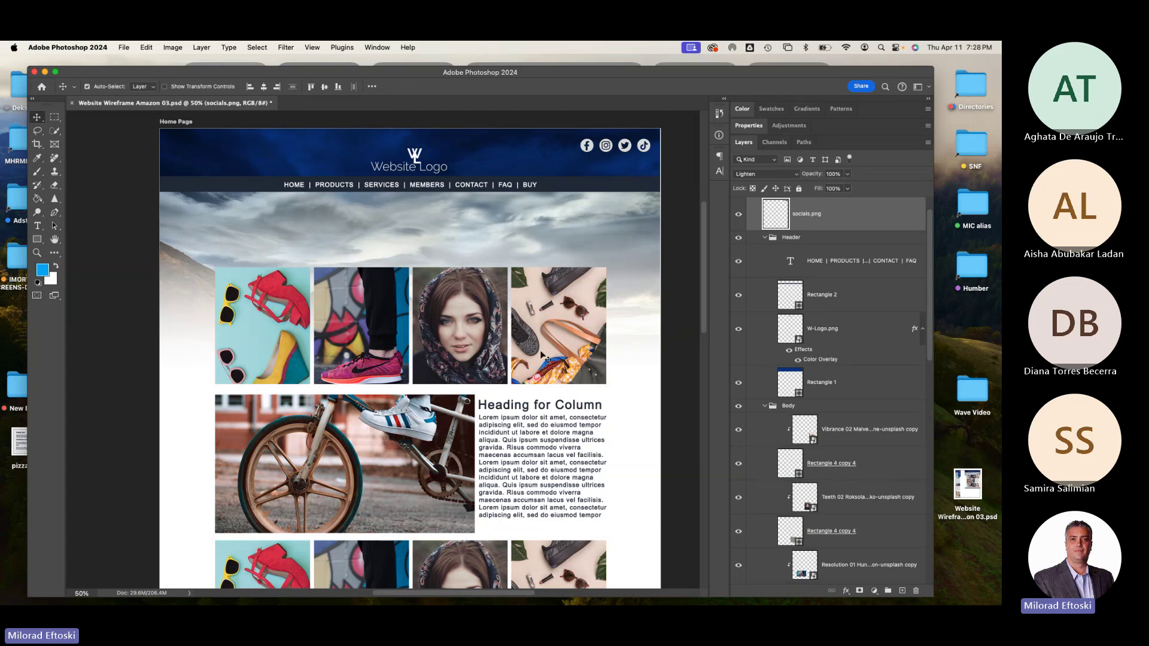
pyautogui.scroll(-5, 541, 358)
pyautogui.click(456, 446)
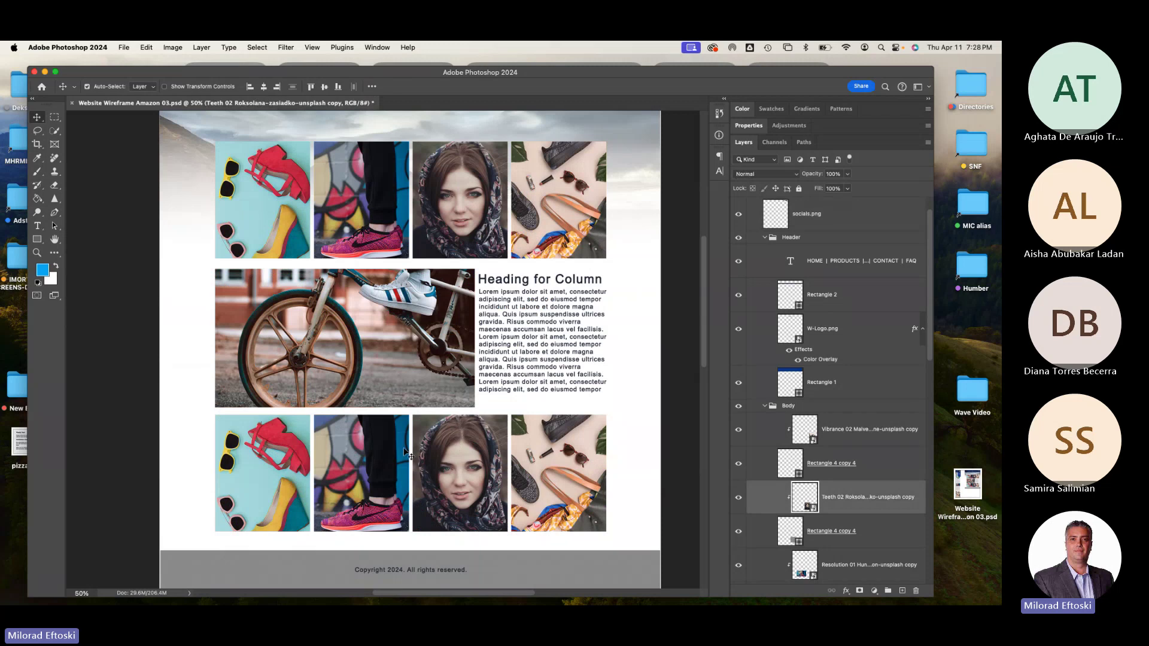
pyautogui.click(330, 459)
pyautogui.click(277, 462)
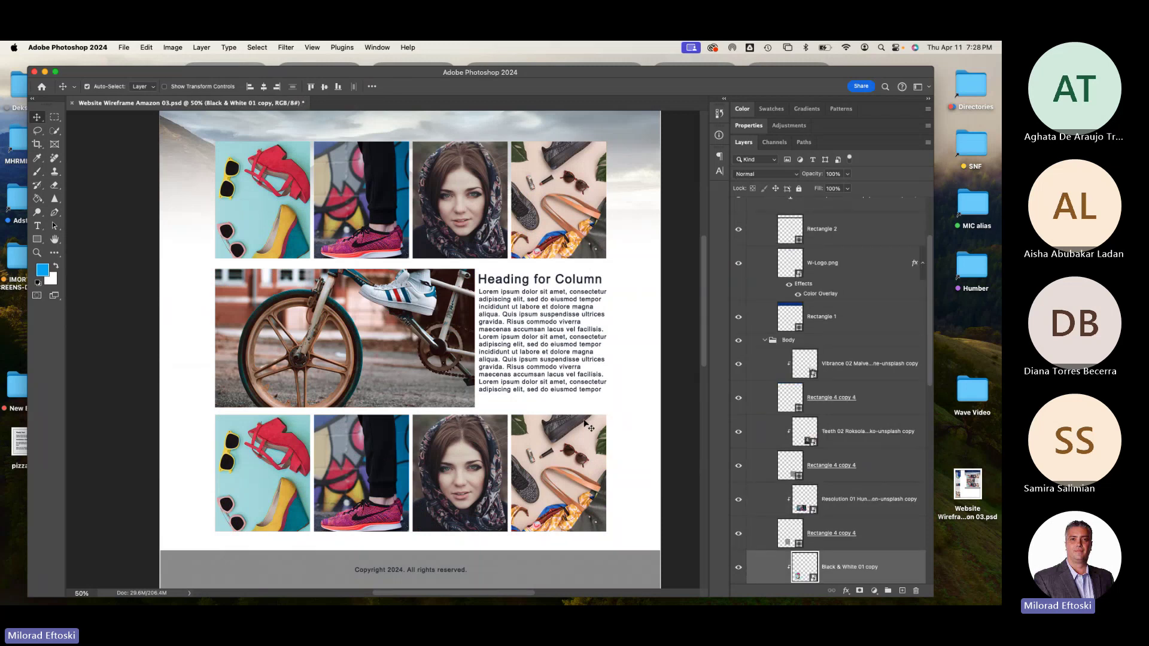
pyautogui.scroll(5, 444, 302)
pyautogui.scroll(-1, 445, 315)
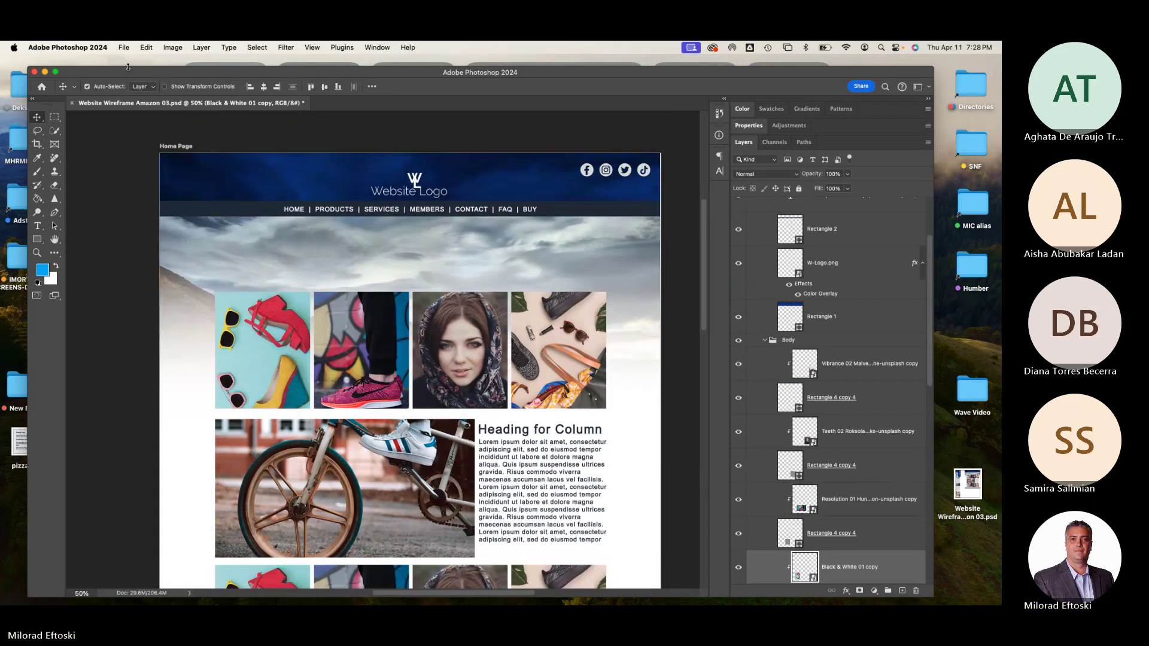
# Save Website Wireframe Amazon 03.psd and generate image assets from its layers named with file extensions.
pyautogui.click(124, 48)
pyautogui.click(146, 153)
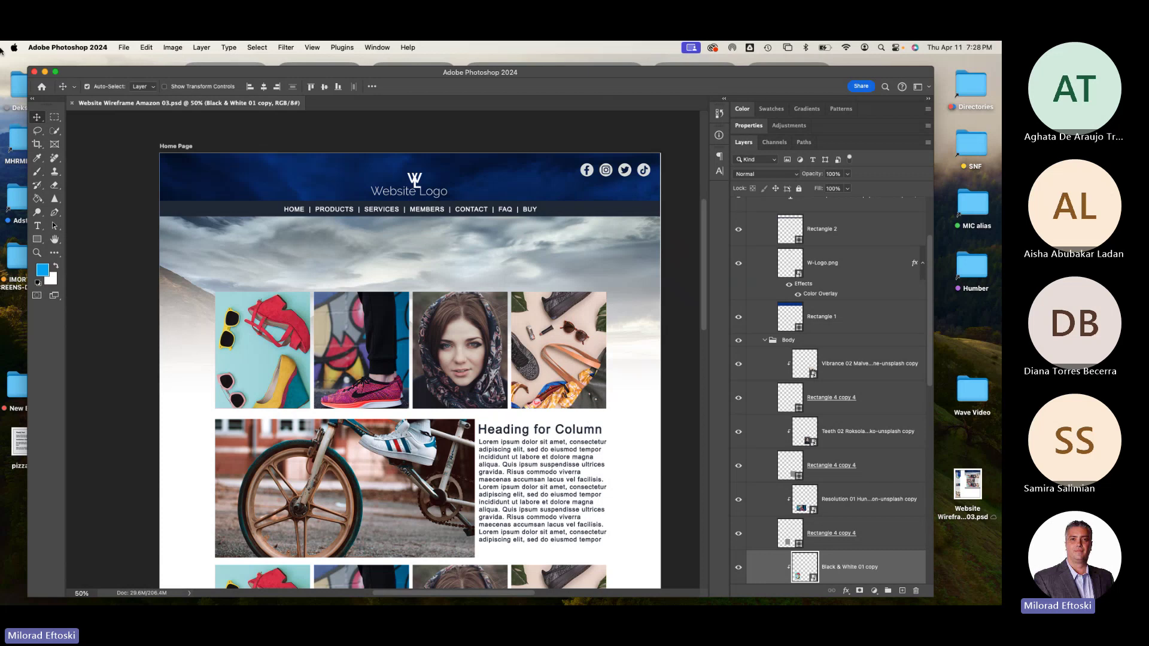
pyautogui.click(124, 47)
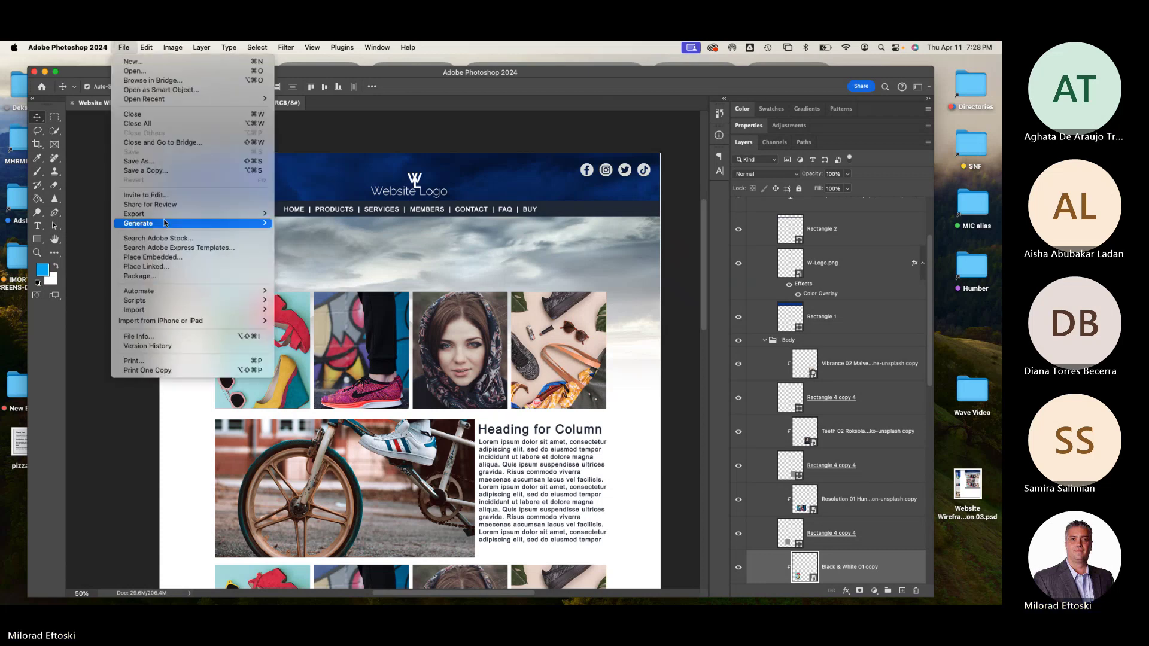
pyautogui.moveTo(162, 215)
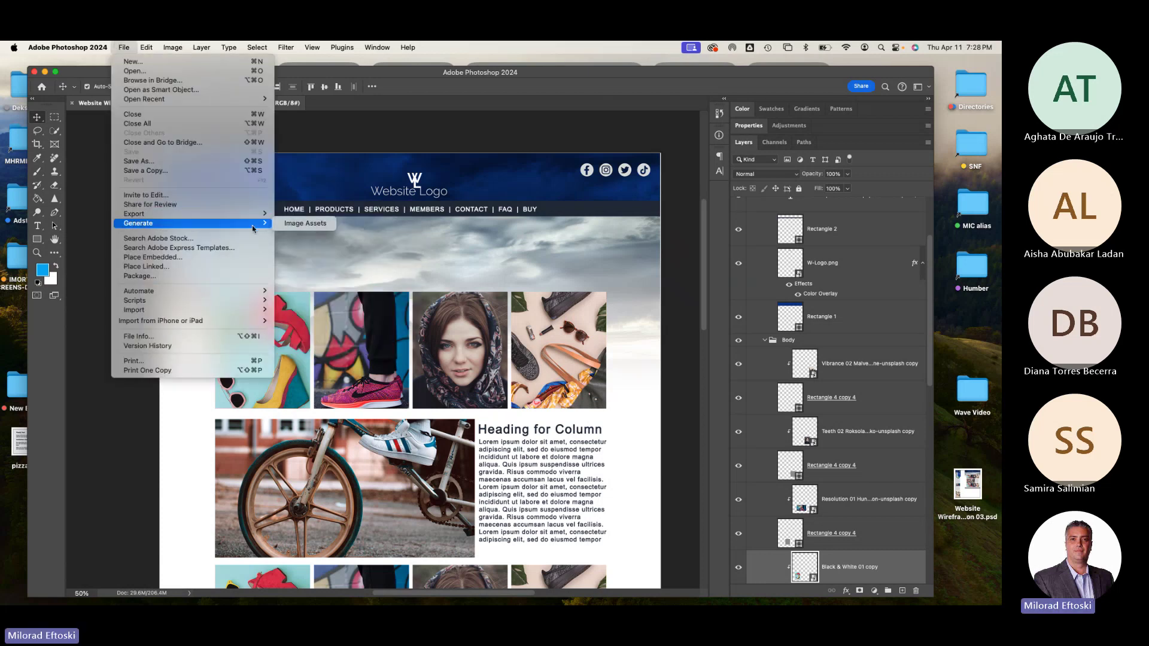
pyautogui.click(301, 224)
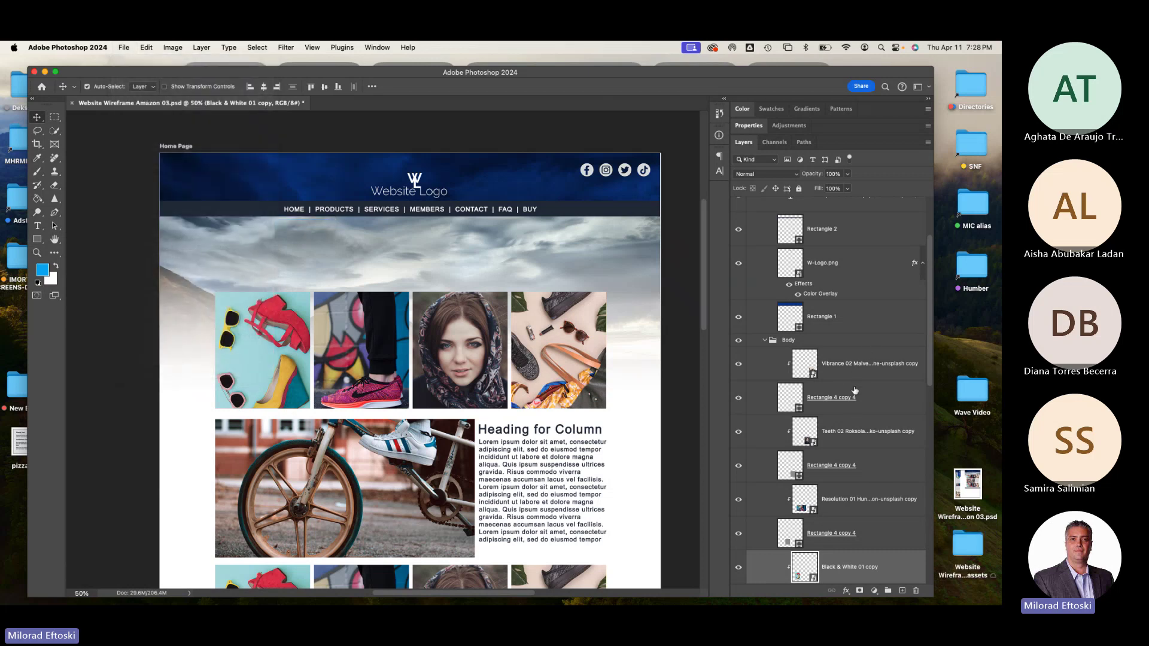
# Minimize Photoshop, open the generated assets folder on the desktop and preview image01.jpg through image05.jpg in sequence.
pyautogui.click(45, 72)
pyautogui.doubleClick(977, 554)
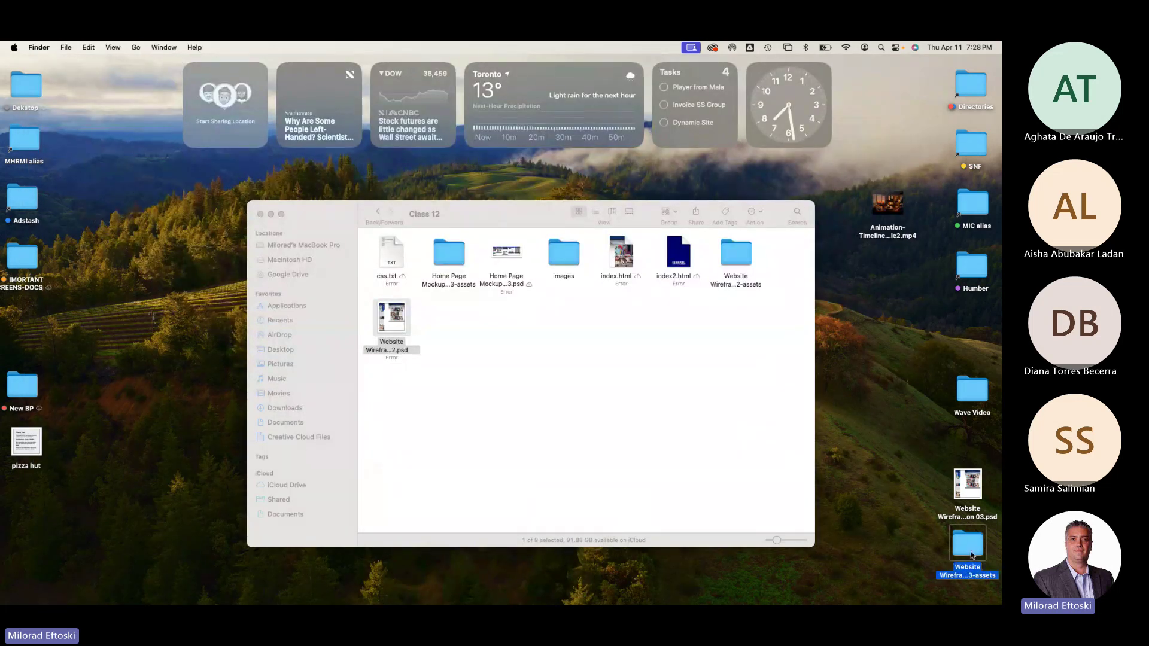
pyautogui.click(466, 276)
pyautogui.press('space')
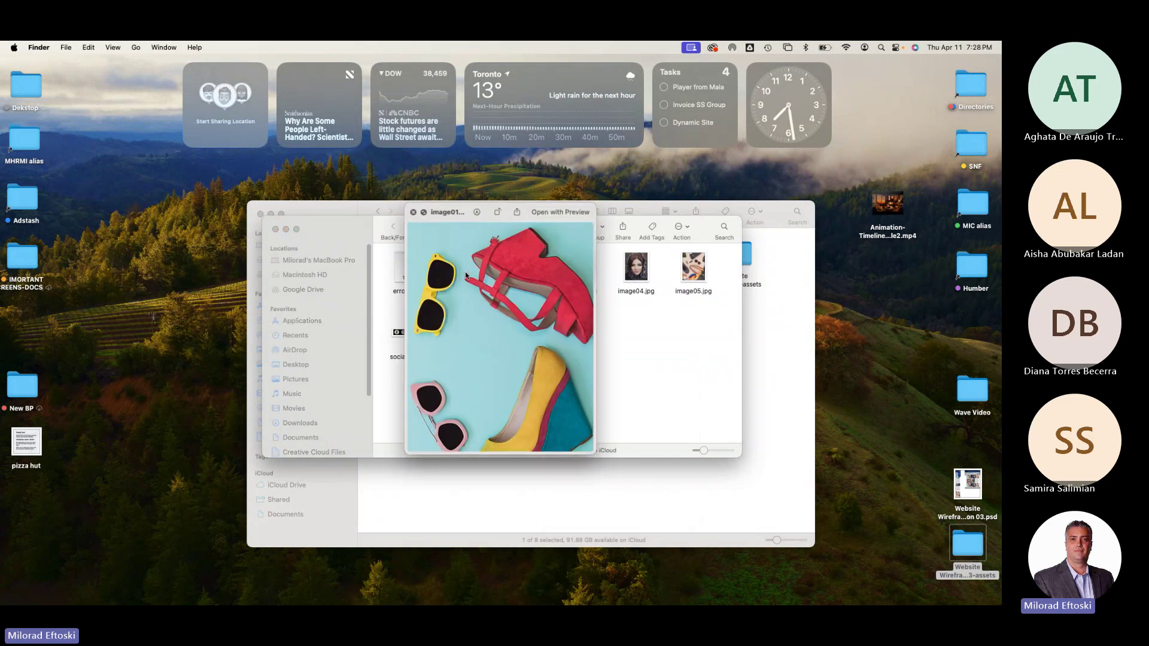
pyautogui.press('Right')
pyautogui.press('Right')
pyautogui.press('Right')
pyautogui.press('Right')
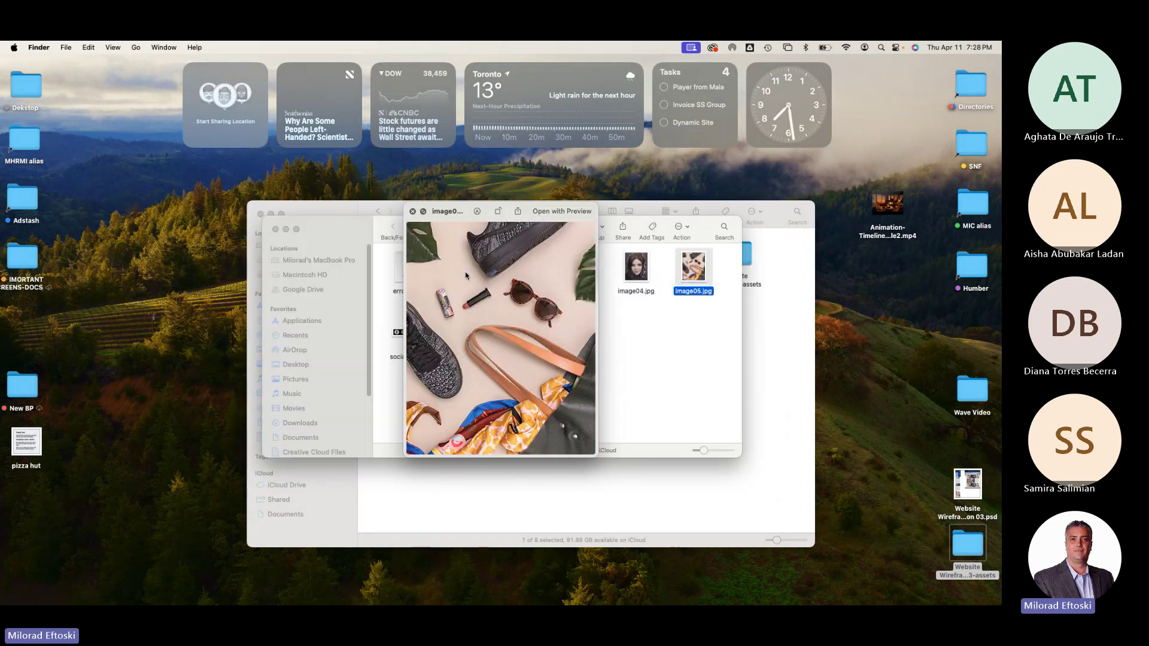
pyautogui.press('space')
pyautogui.click(430, 277)
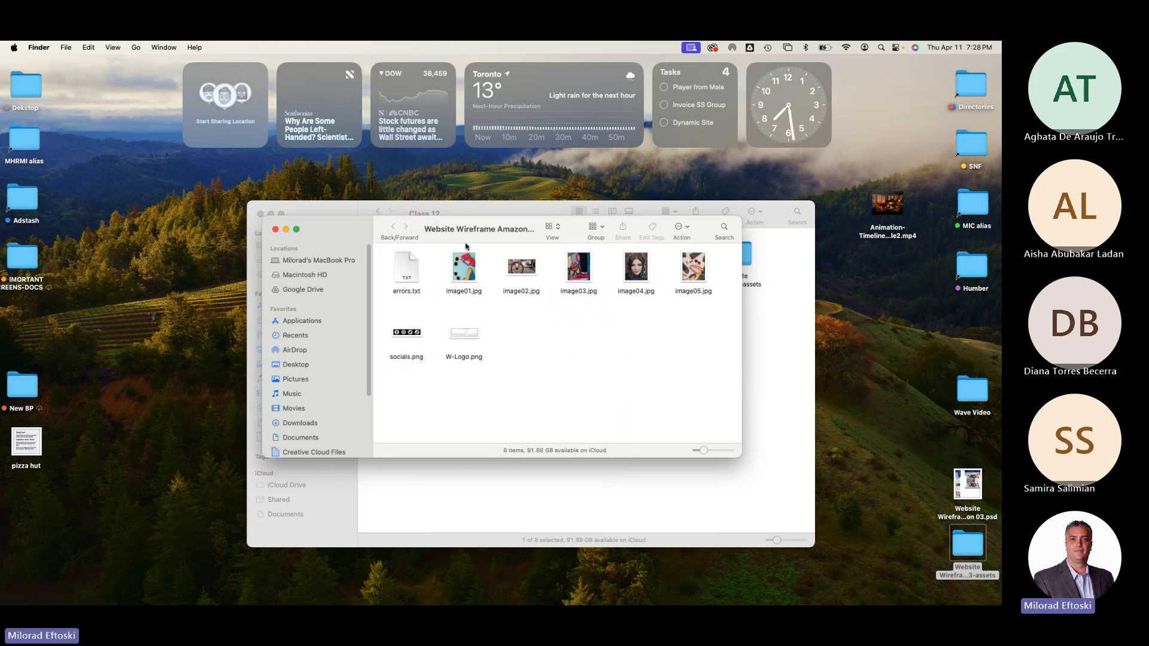
# Preview W-Logo.png and socials.png in the assets folder, and close that folder's window.
pyautogui.moveTo(465, 243); pyautogui.dragTo(597, 259)
pyautogui.click(588, 352)
pyautogui.press('space')
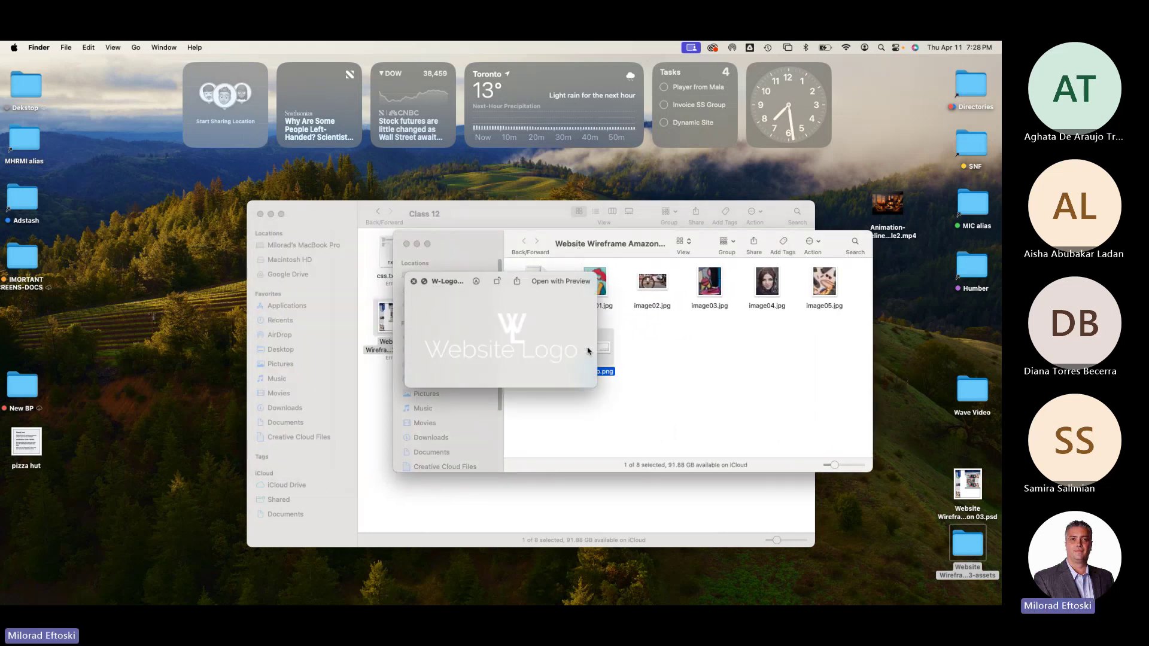
pyautogui.press('space')
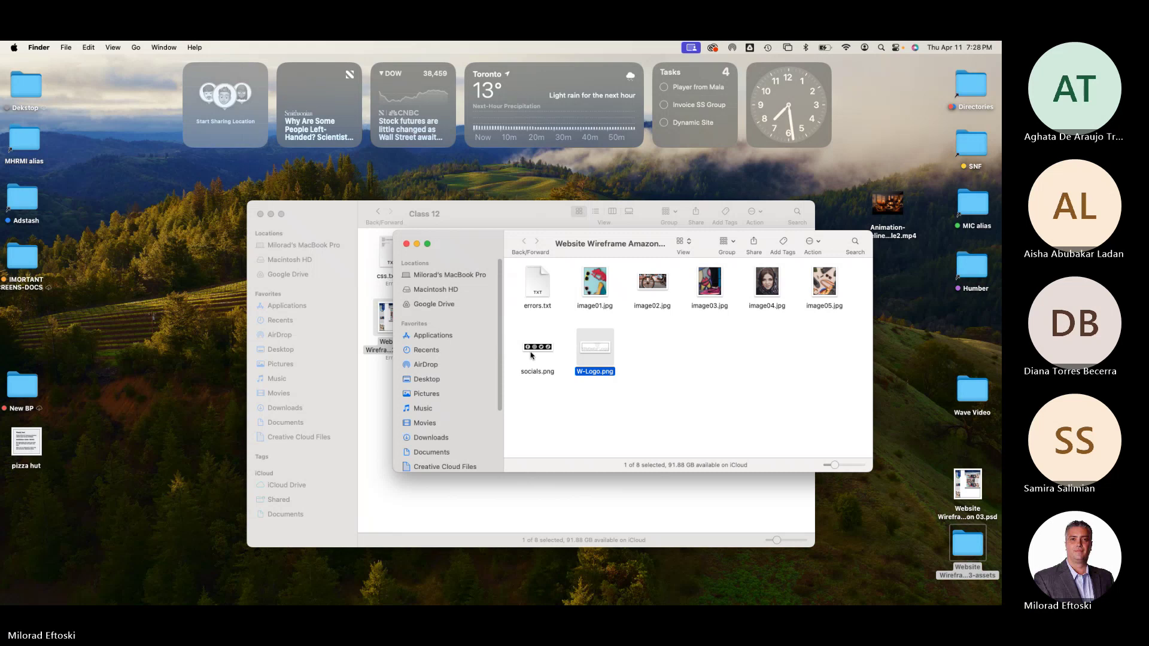
pyautogui.click(531, 353)
pyautogui.press('space')
pyautogui.press('space')
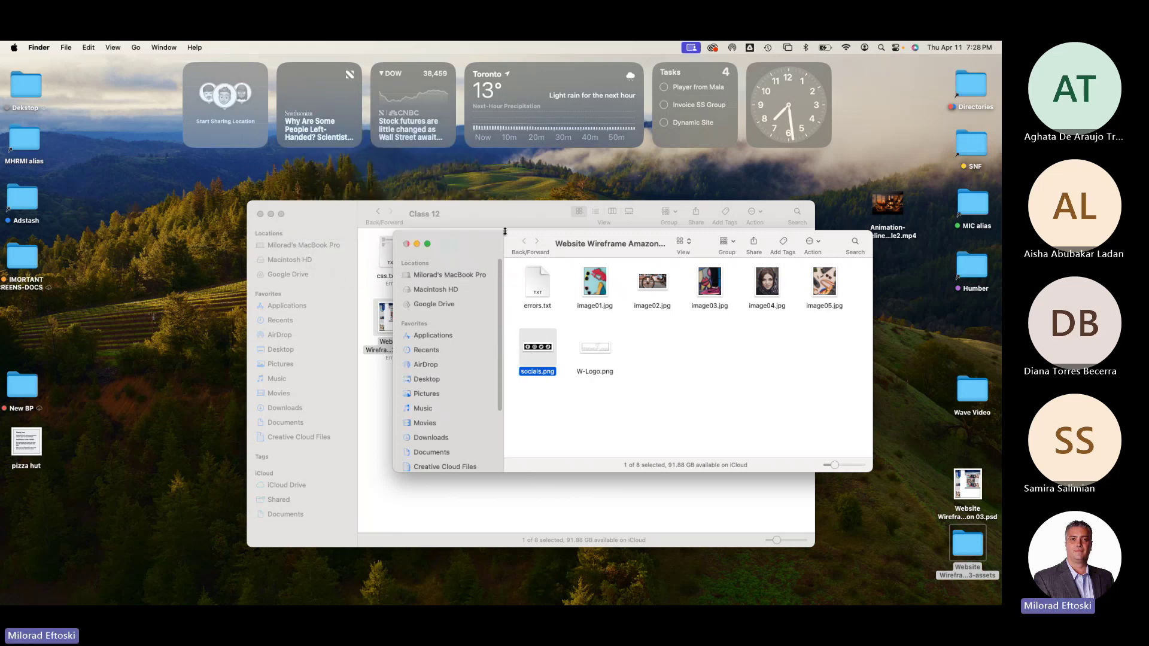
pyautogui.click(551, 289)
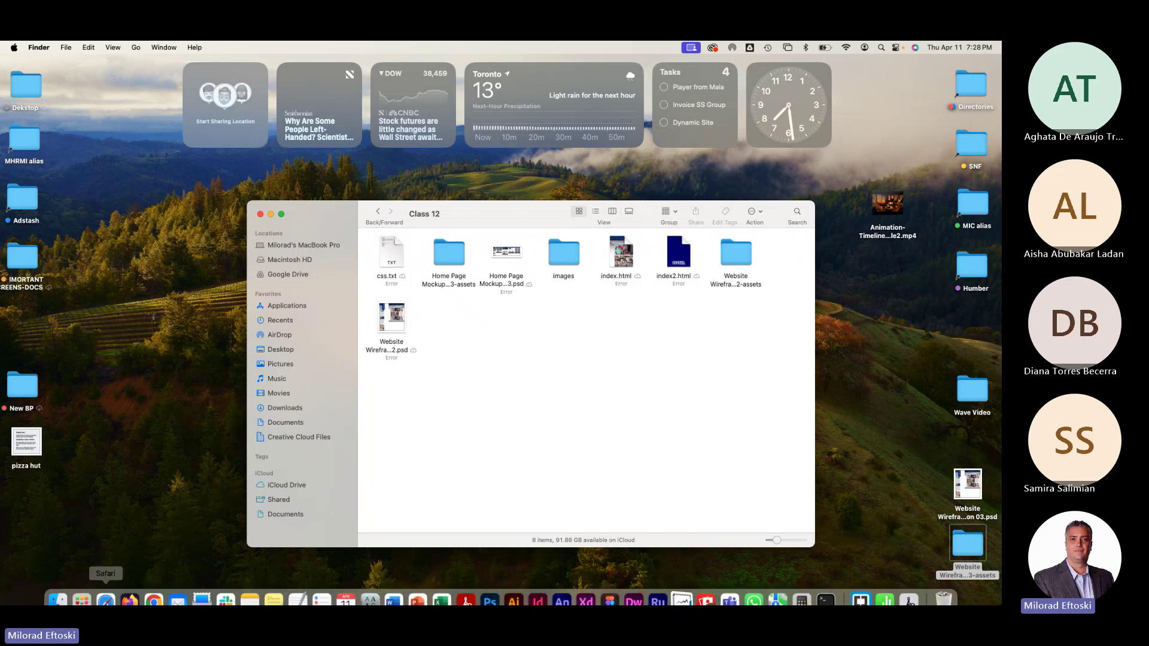
# Switch to Chrome and open the Generating Image Assets link from the Class 12 folder of the course's Photoshop Module.
pyautogui.click(154, 590)
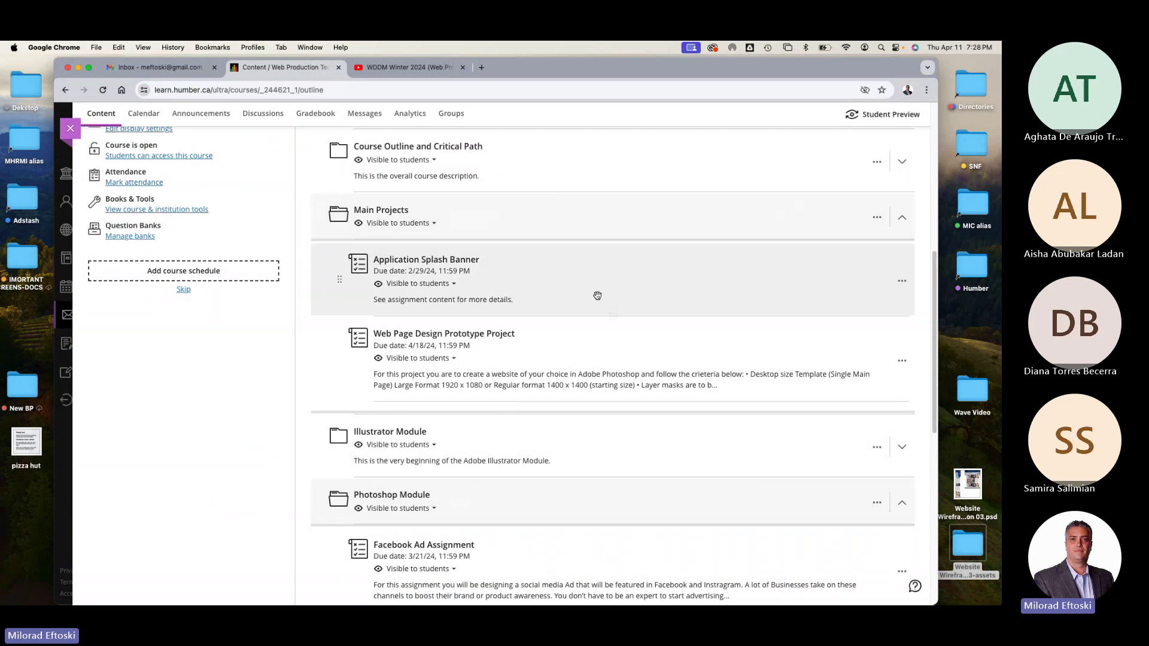
pyautogui.click(552, 222)
pyautogui.scroll(-1, 546, 362)
pyautogui.scroll(-5, 561, 384)
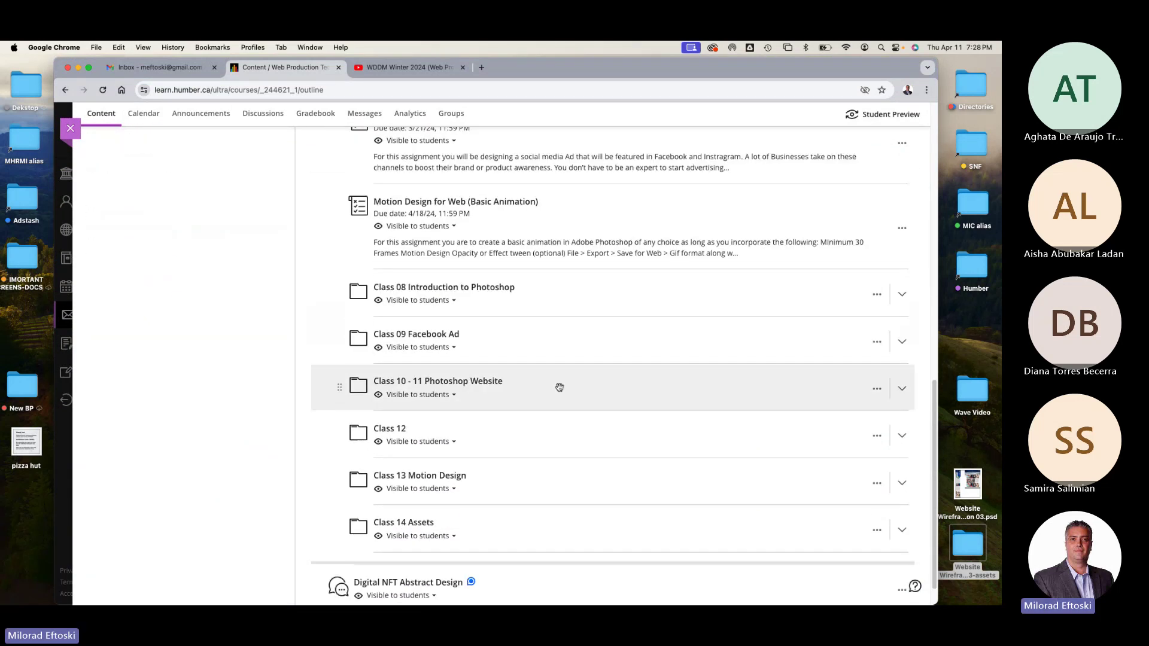
pyautogui.click(557, 459)
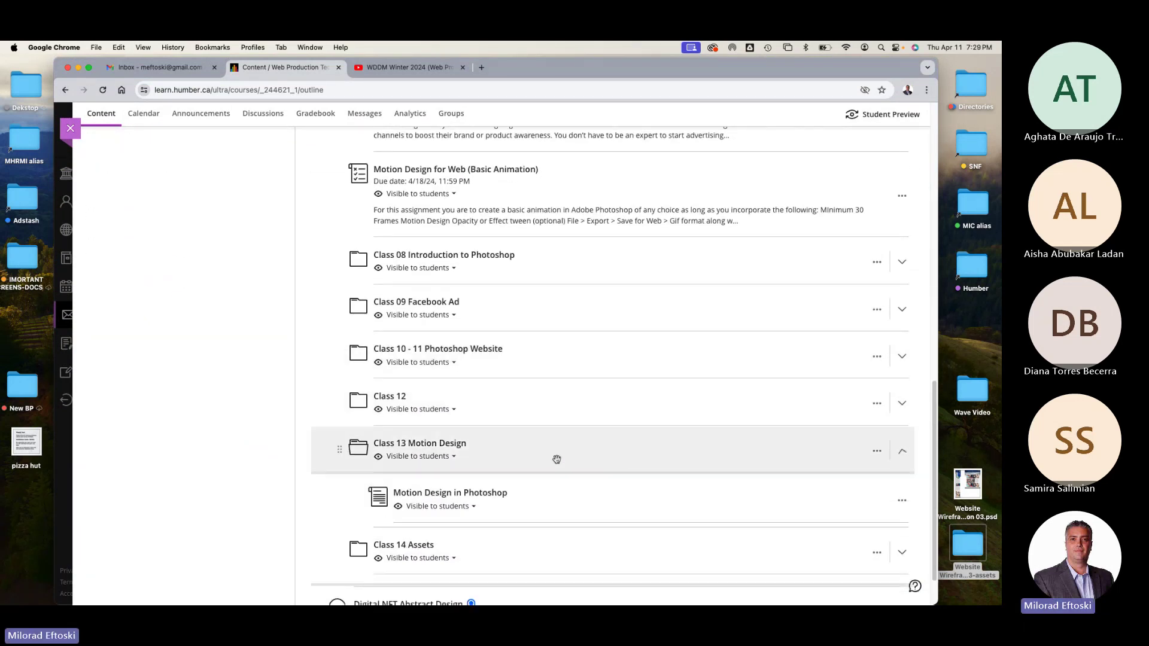
pyautogui.click(554, 459)
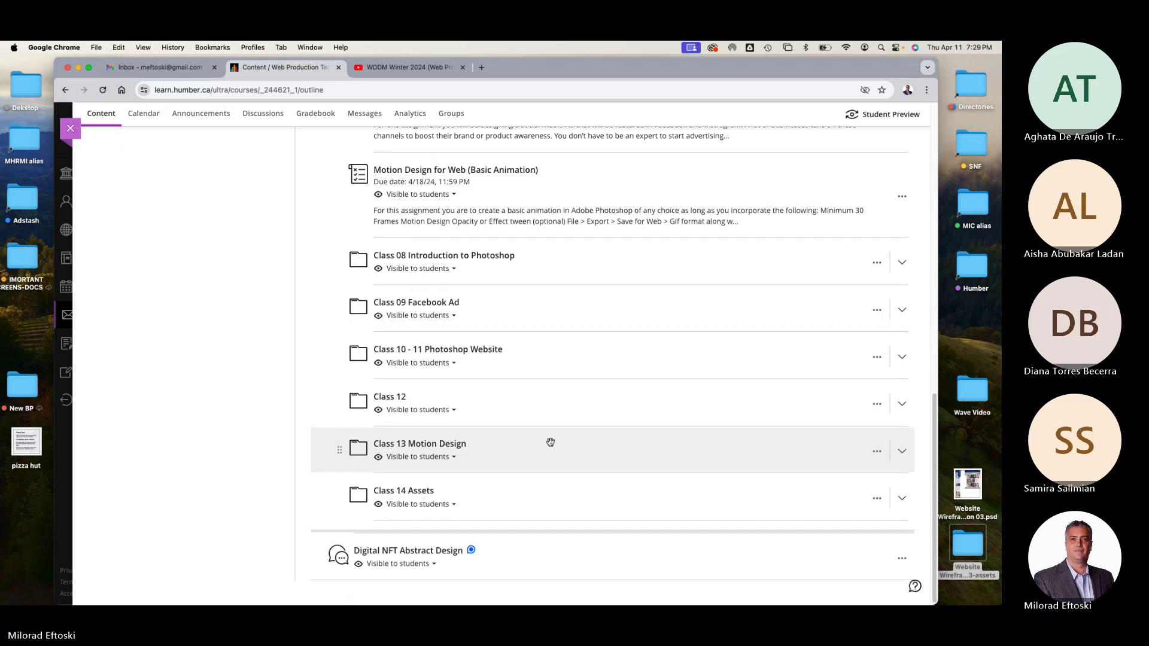
pyautogui.scroll(10, 550, 442)
pyautogui.scroll(-10, 550, 442)
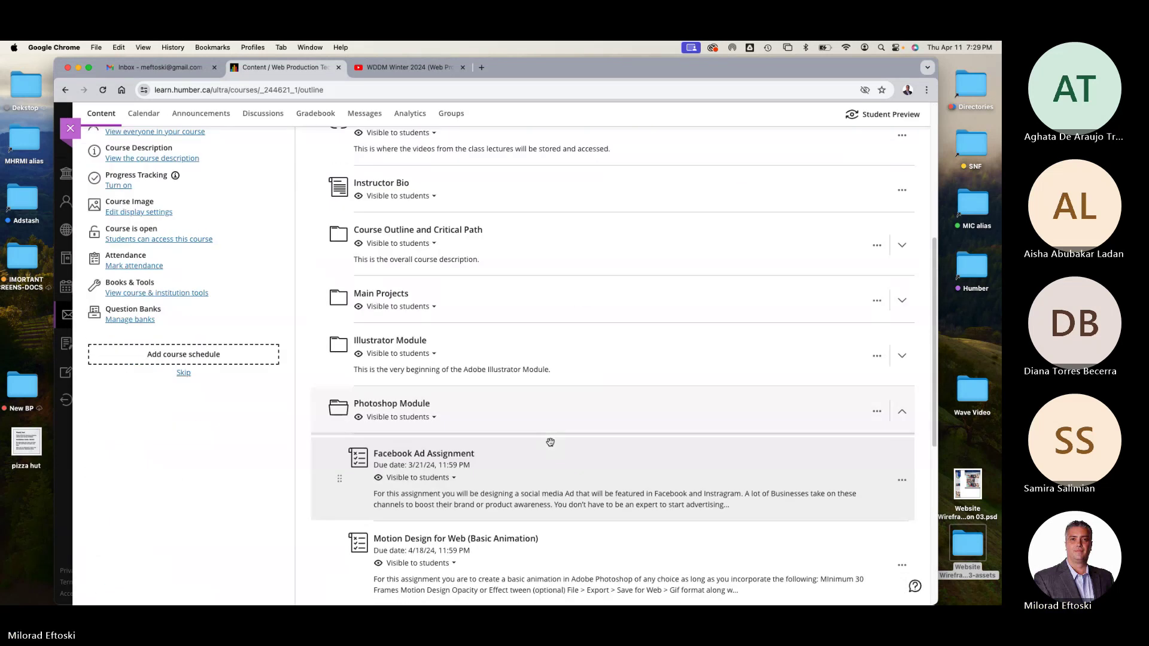
pyautogui.scroll(-2, 550, 443)
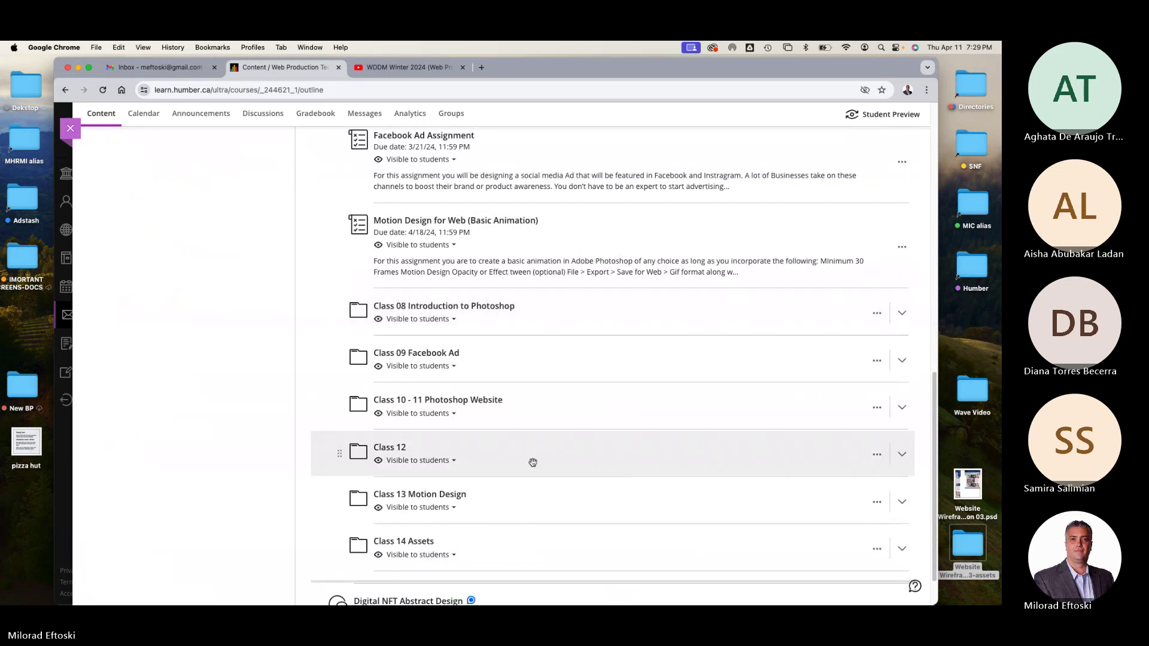
pyautogui.click(533, 458)
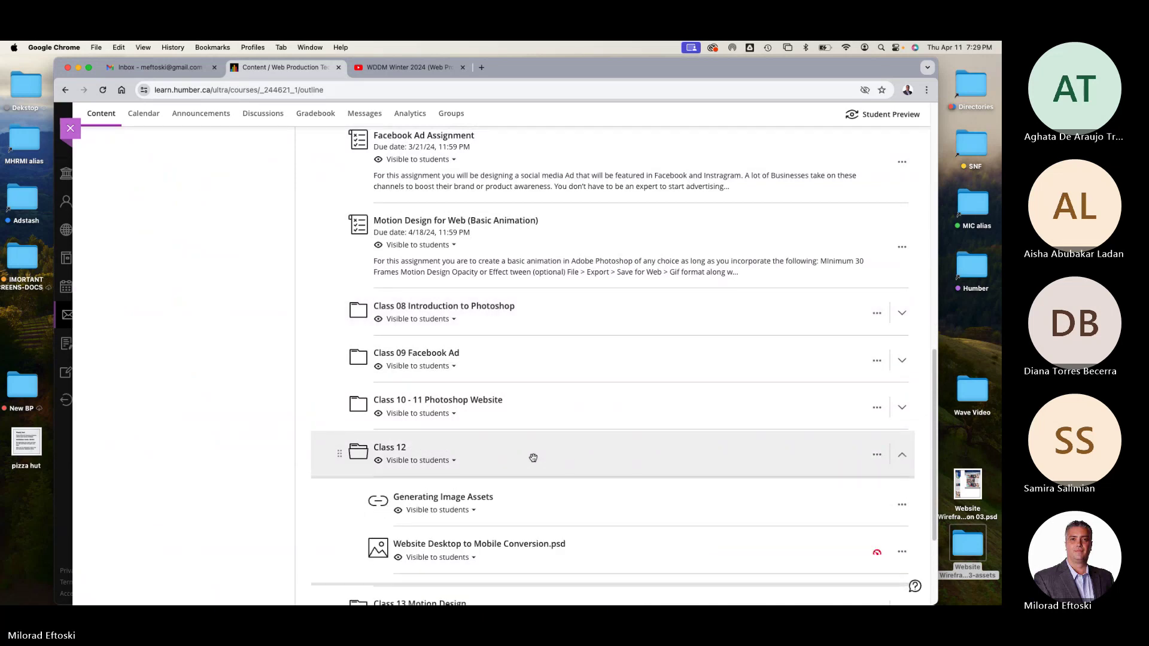
pyautogui.click(447, 499)
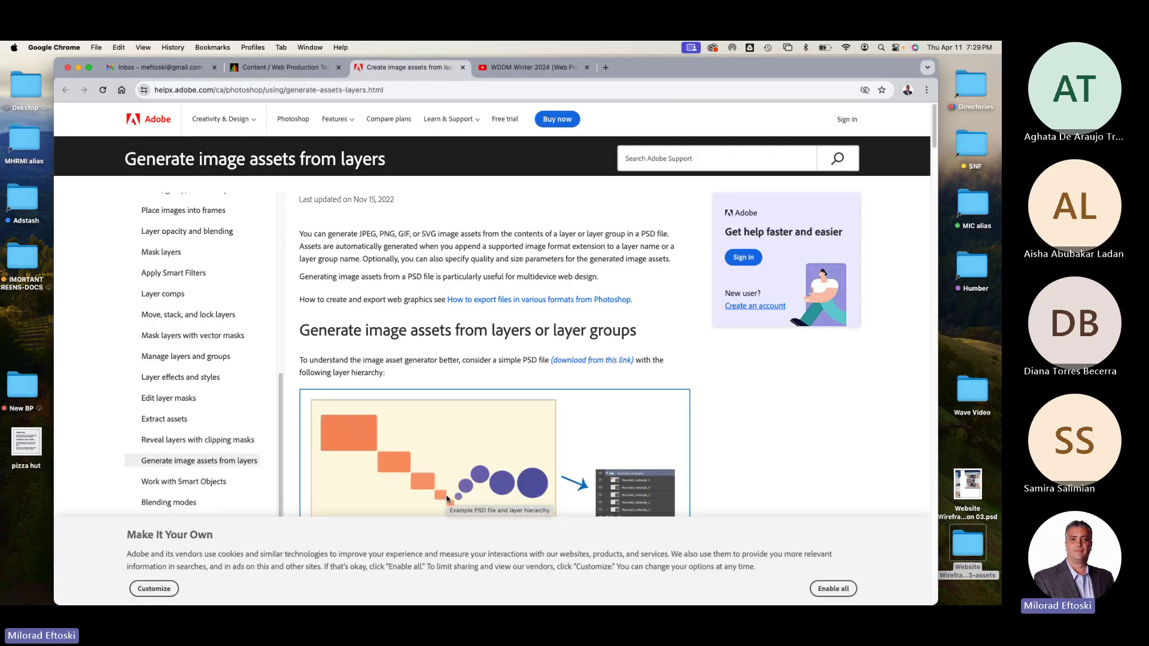
# Review Adobe's guide on generating image assets from layers, including the web design use case, then close the page and minimize Chrome.
pyautogui.scroll(-8, 617, 421)
pyautogui.scroll(-2, 617, 421)
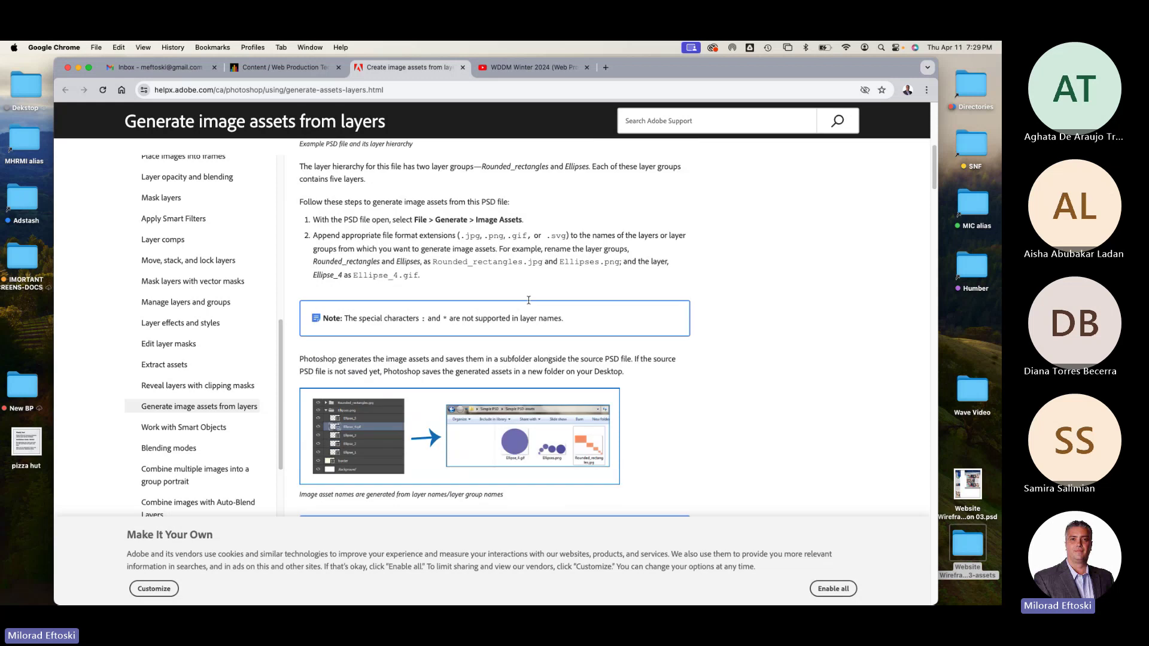
pyautogui.moveTo(470, 249); pyautogui.dragTo(474, 249)
pyautogui.scroll(-1, 530, 350)
pyautogui.scroll(-10, 530, 349)
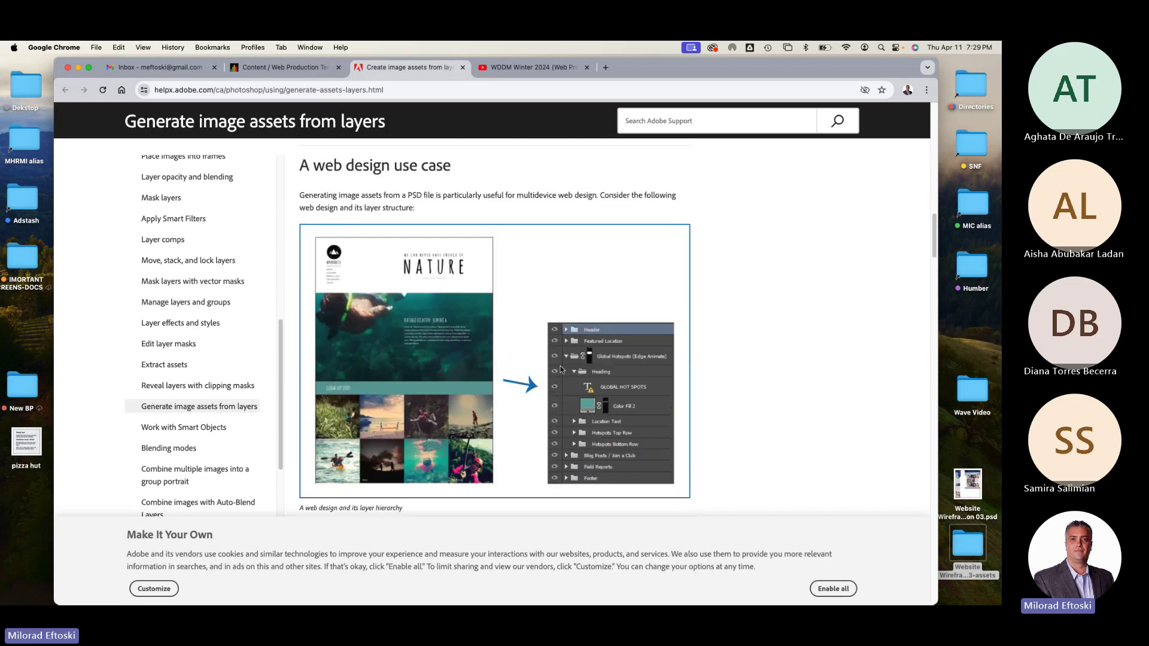
pyautogui.scroll(20, 560, 369)
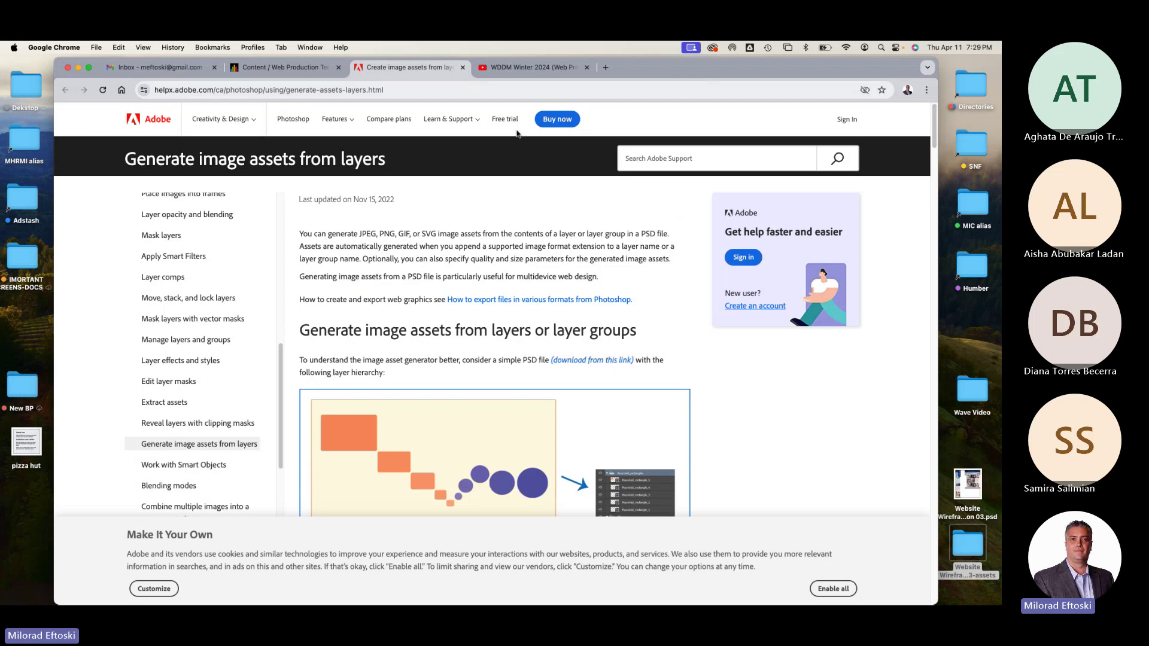
pyautogui.press('super+w')
pyautogui.click(80, 70)
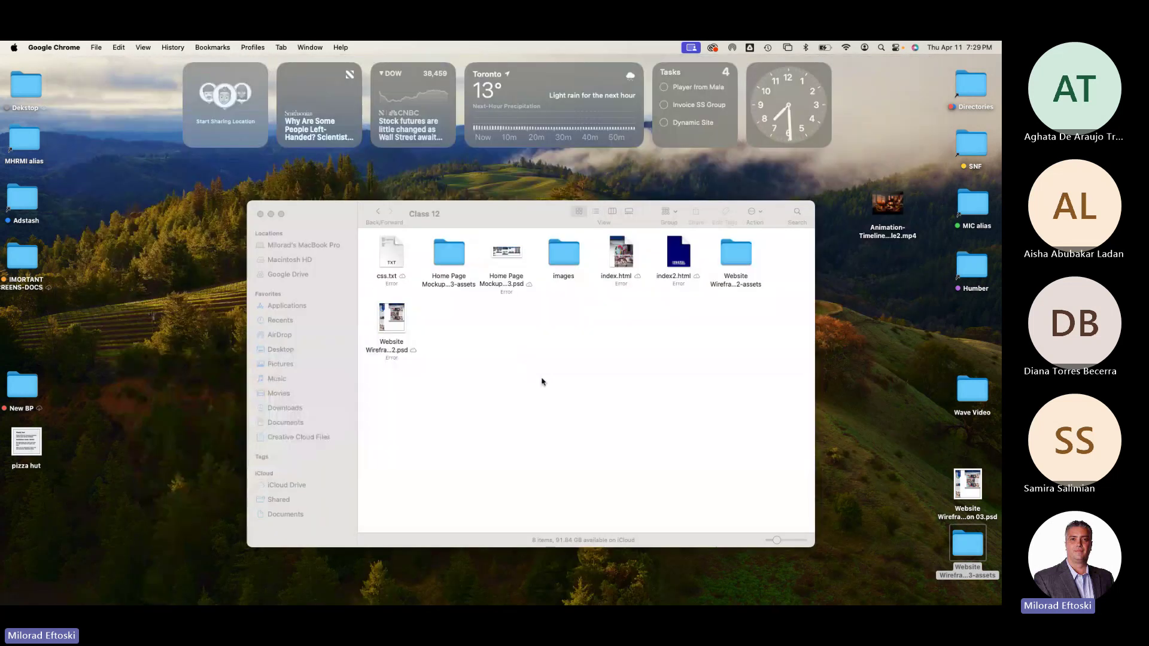
# Switch to Photoshop, save and close Website Wireframe Amazon 03.psd, and clear the desktop of the Photoshop and Class 12 windows.
pyautogui.click(490, 596)
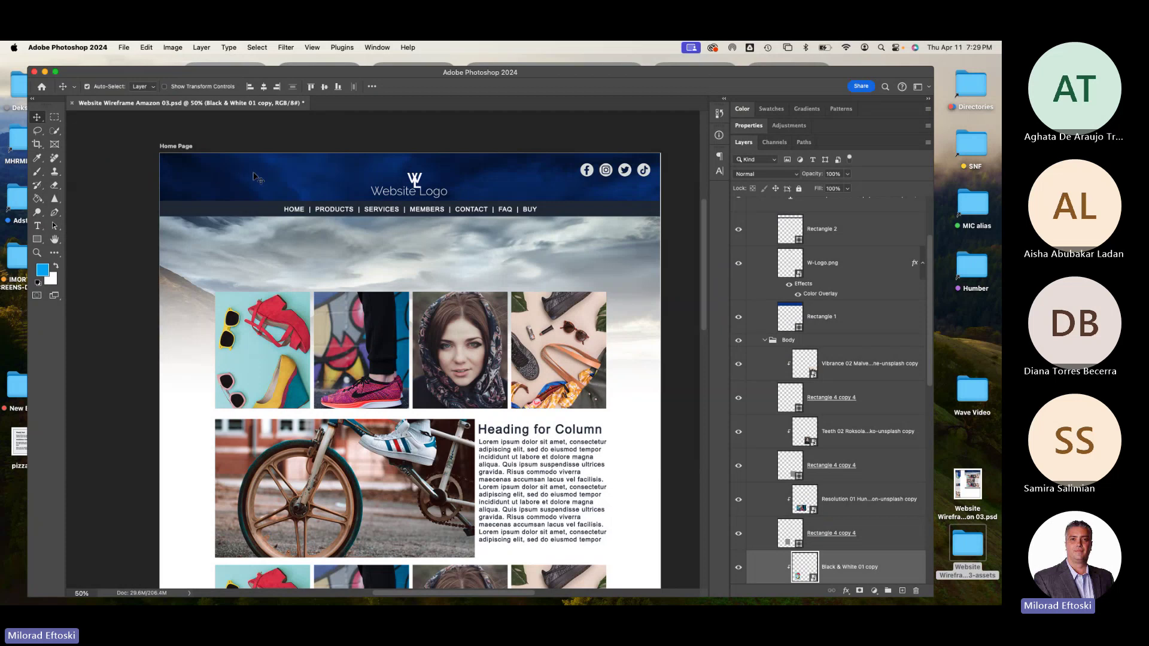
pyautogui.click(124, 47)
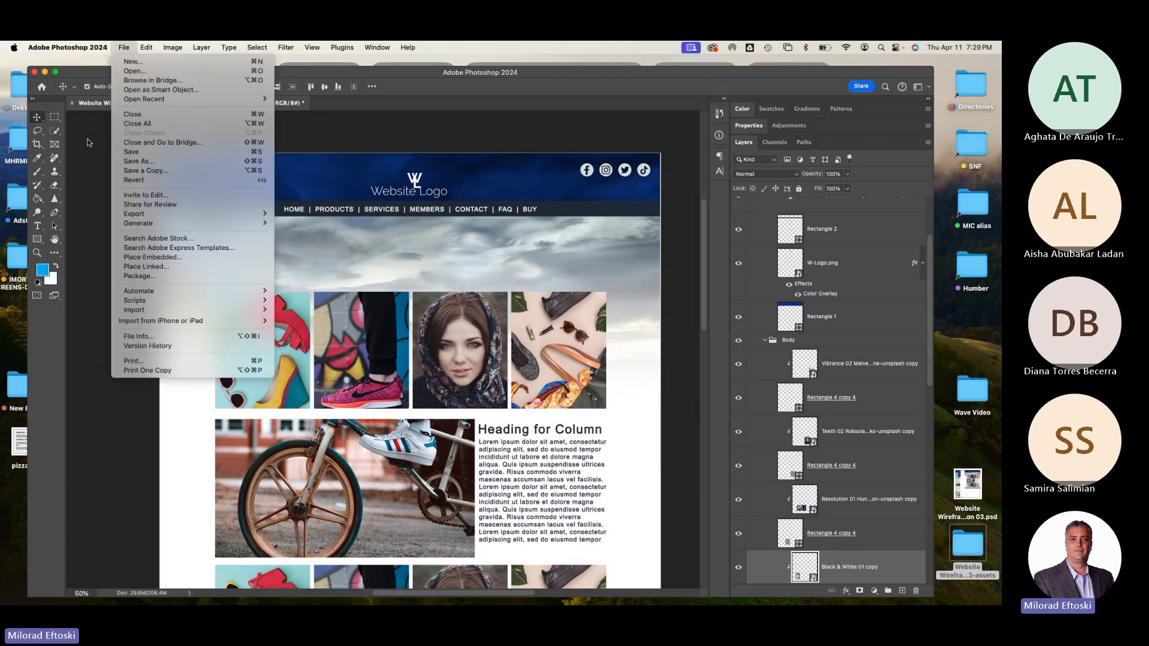
pyautogui.click(132, 152)
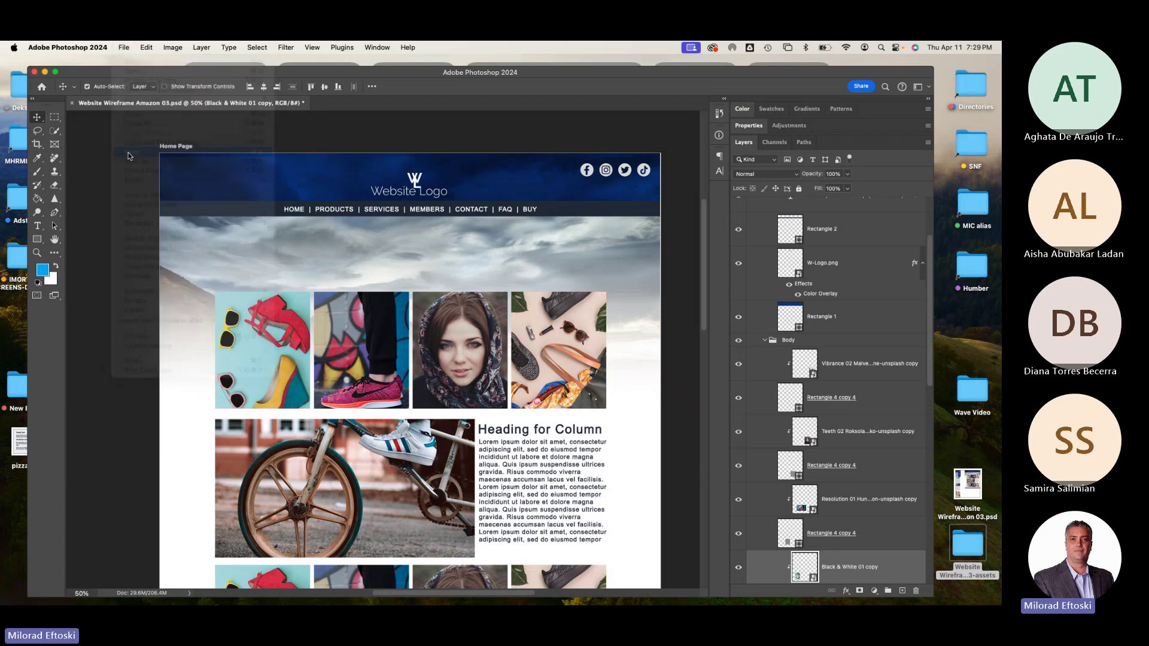
pyautogui.click(71, 103)
pyautogui.click(34, 71)
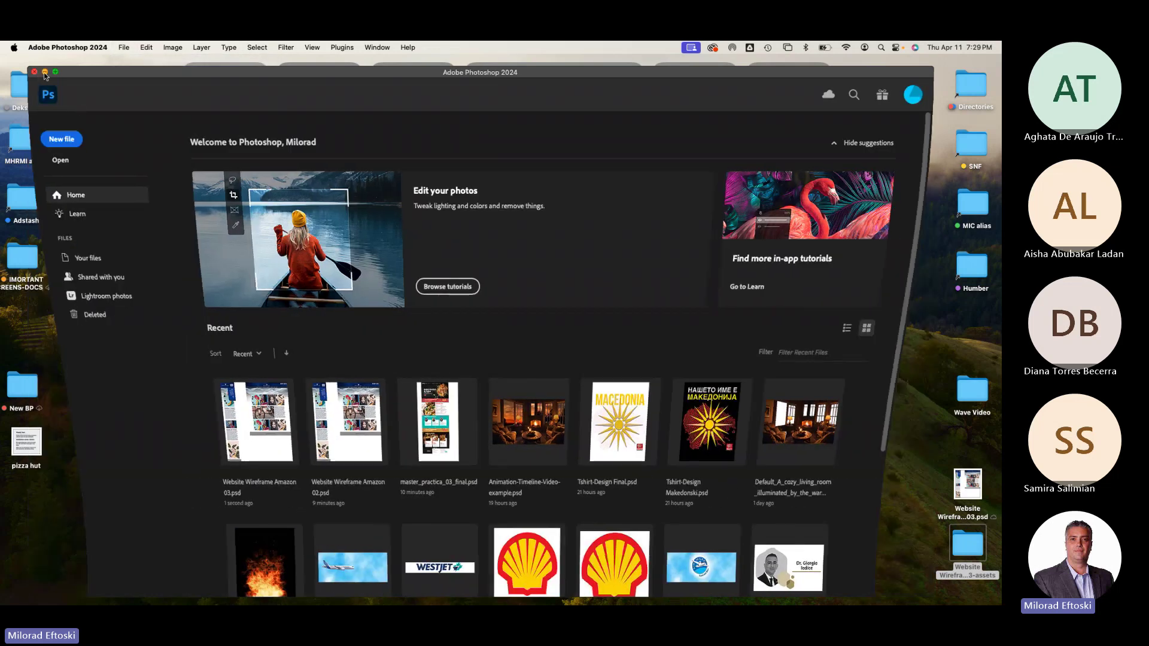
pyautogui.click(503, 311)
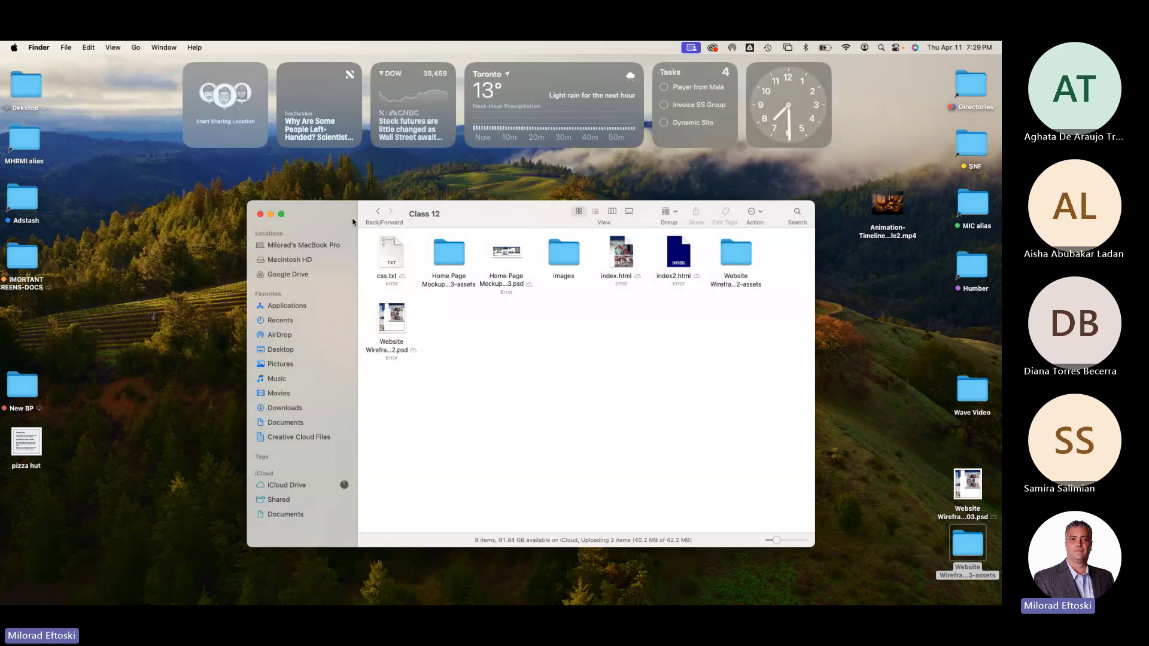
pyautogui.click(261, 215)
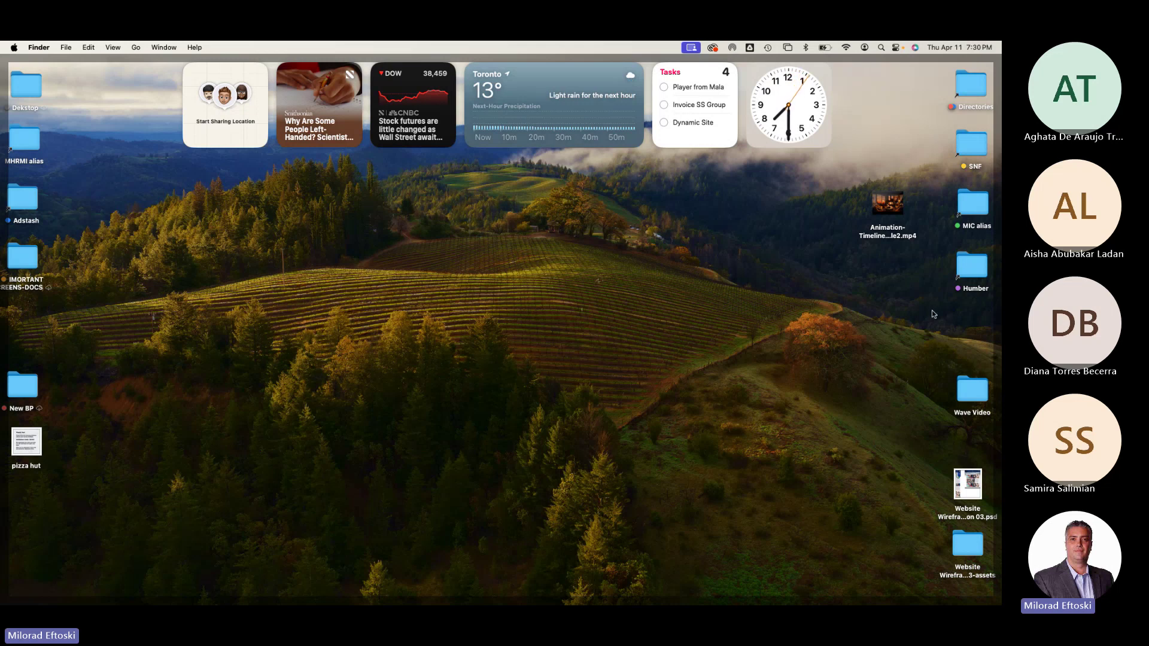
# Open the webready folder inside Humber, Winter 2024, Photoshop W24, Class 12 Web and Animation.
pyautogui.doubleClick(968, 271)
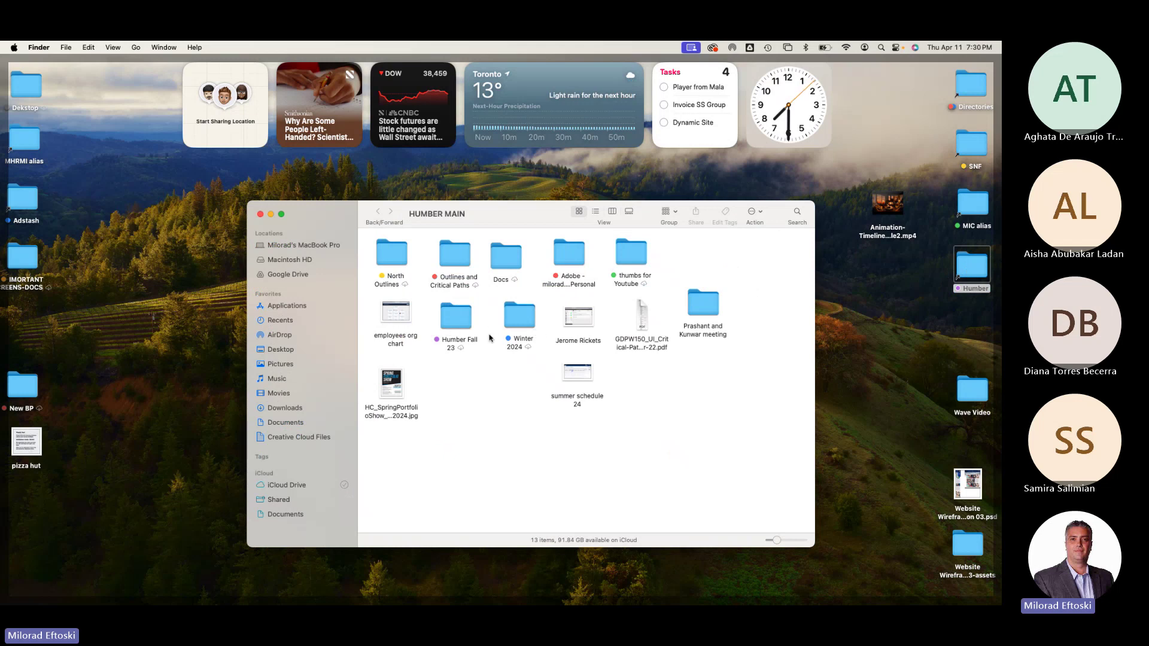
pyautogui.doubleClick(516, 323)
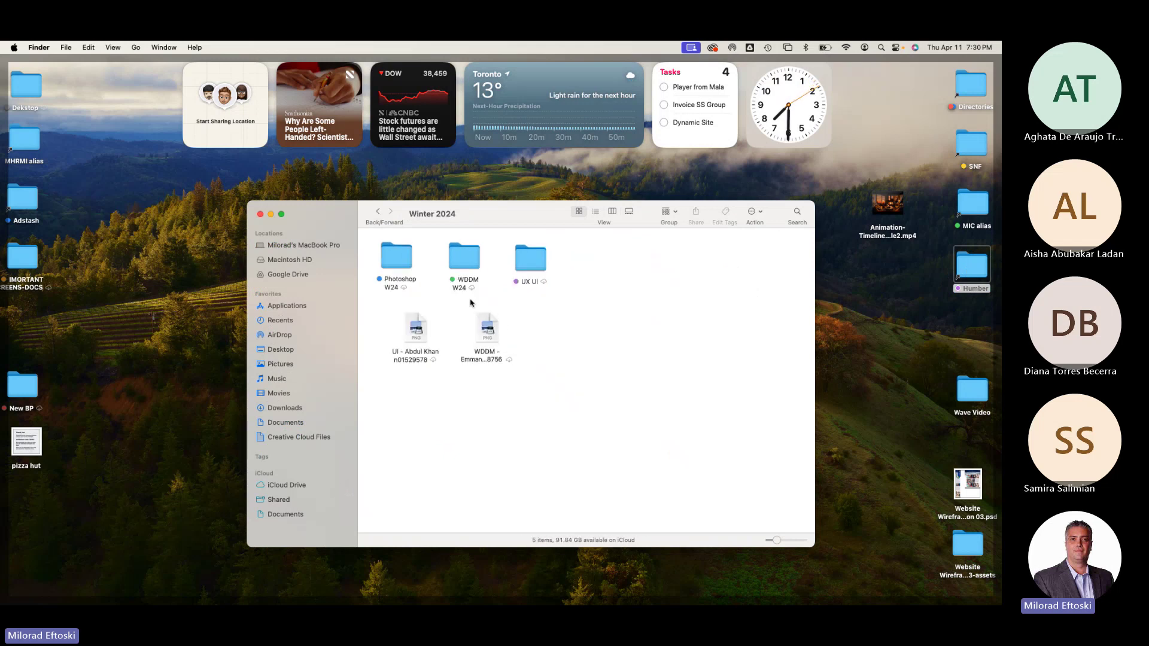
pyautogui.doubleClick(404, 267)
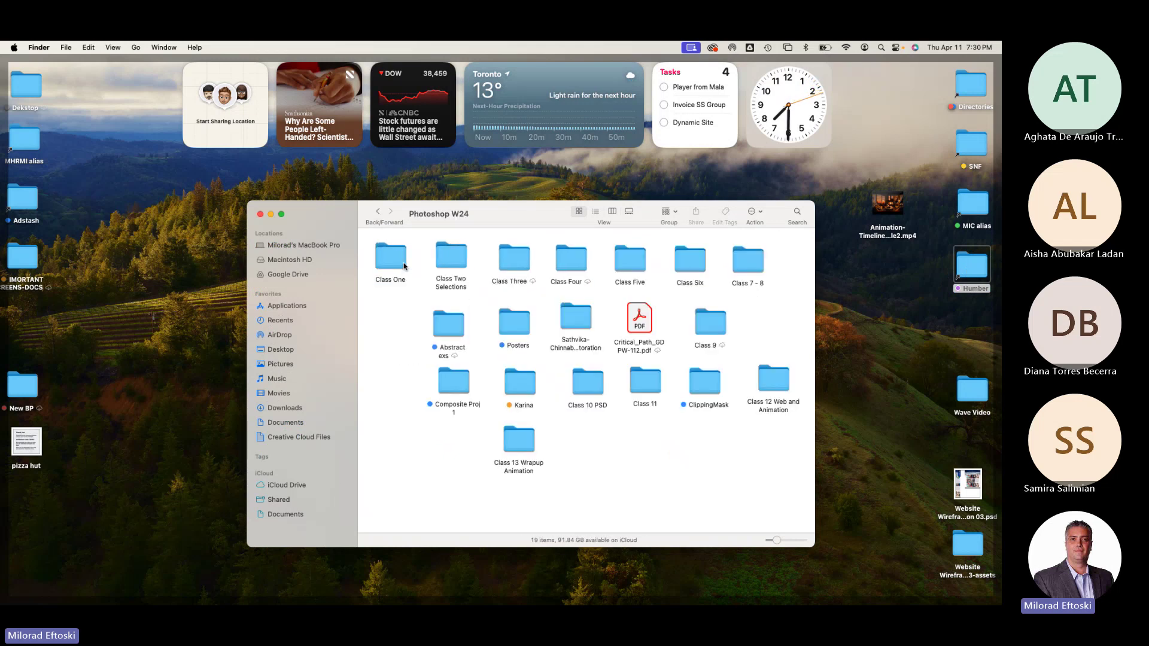
pyautogui.doubleClick(766, 388)
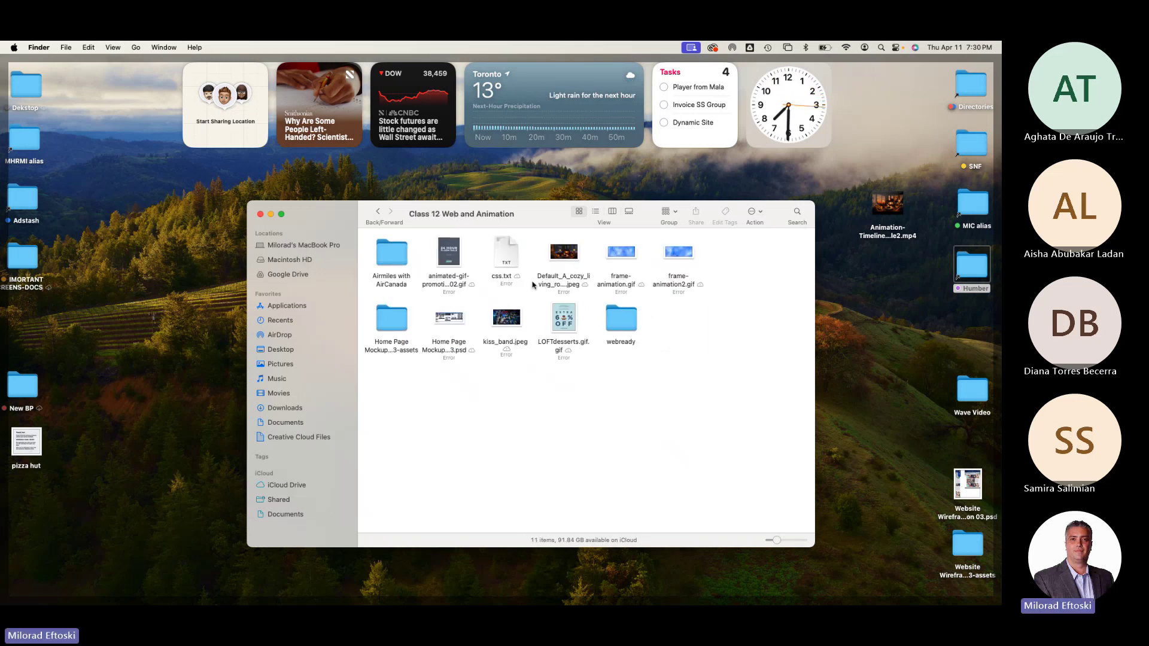
pyautogui.doubleClick(617, 325)
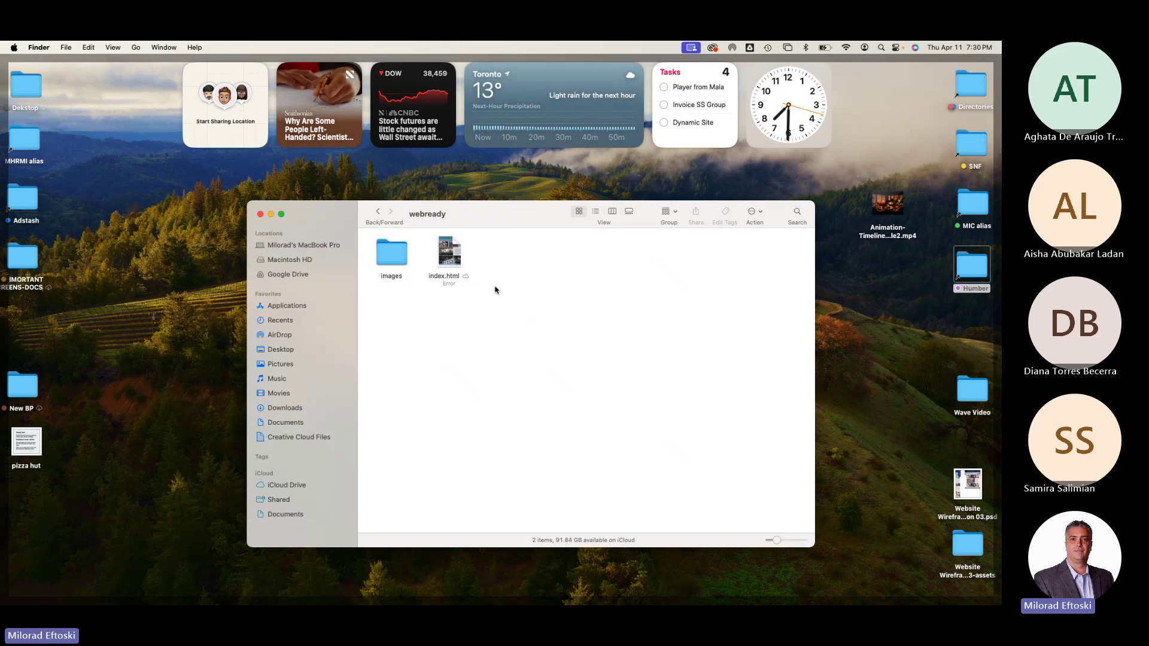
# Open index.html from the webready folder in Chrome and narrow the browser window to check how the page layout responds.
pyautogui.click(450, 260)
pyautogui.doubleClick(449, 256)
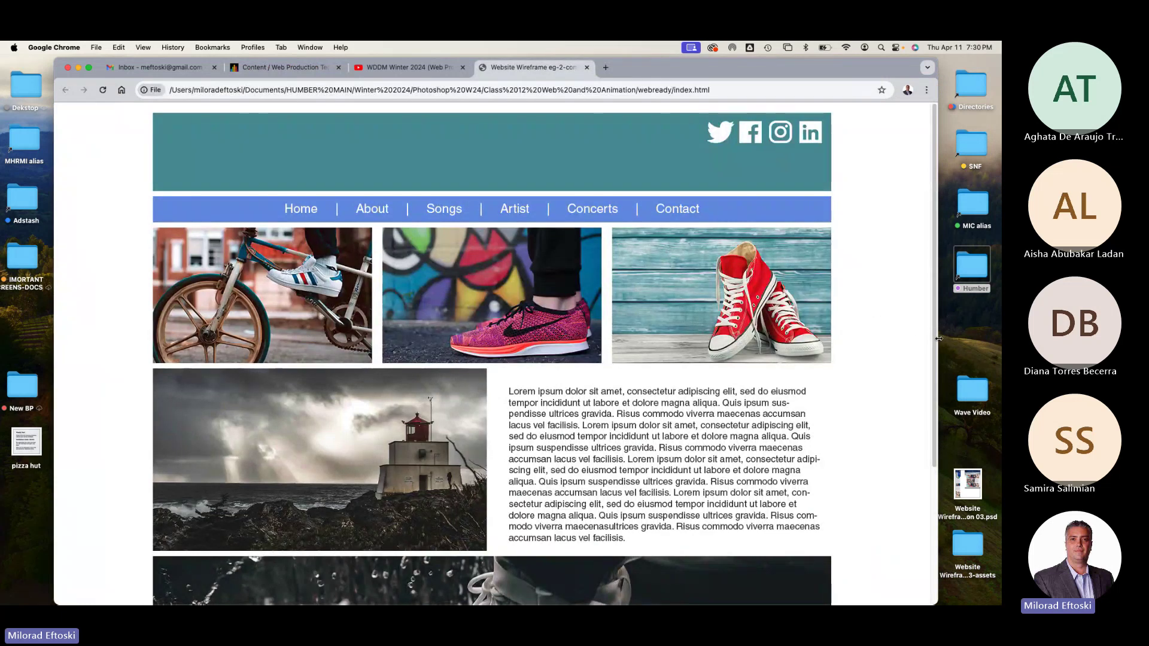
pyautogui.moveTo(939, 339)
pyautogui.mouseDown()
pyautogui.moveTo(842, 338)
pyautogui.moveTo(932, 339)
pyautogui.mouseUp()
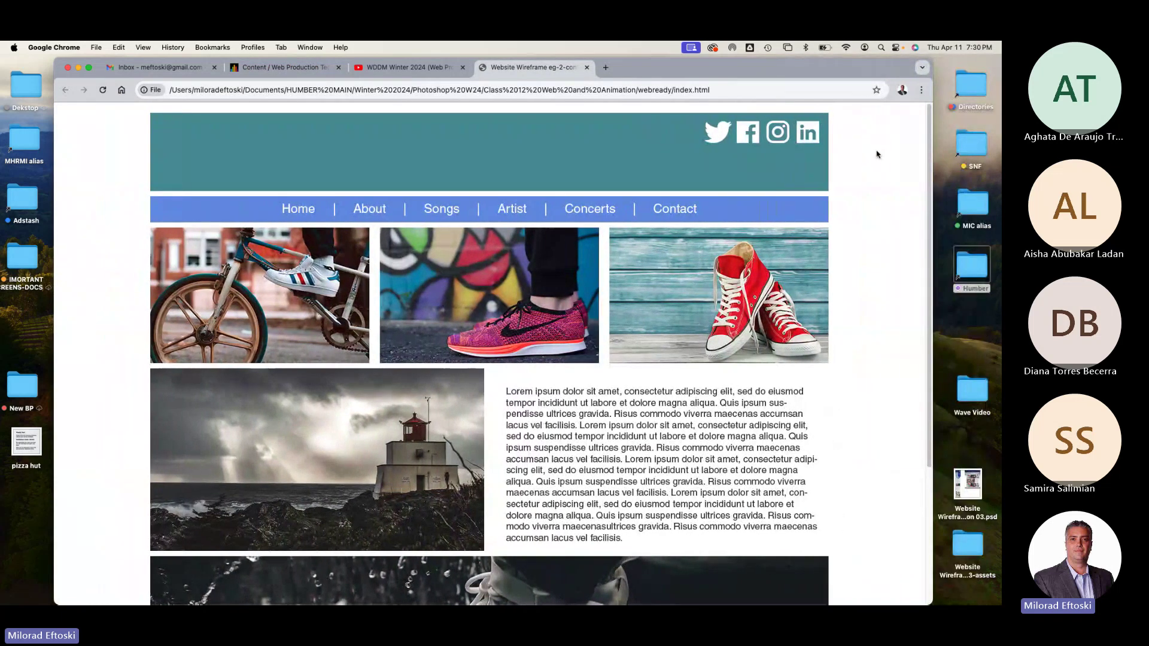
pyautogui.moveTo(928, 164); pyautogui.dragTo(850, 164)
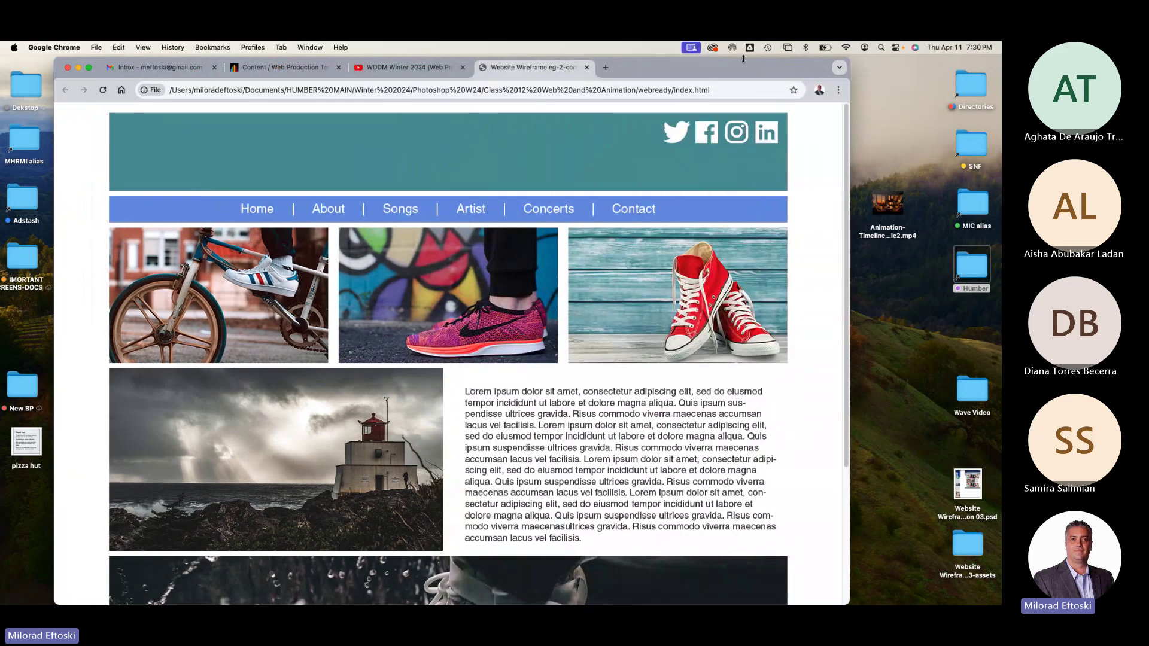
# Close the web page's browser tab and minimize Chrome.
pyautogui.moveTo(593, 68); pyautogui.dragTo(615, 100)
pyautogui.click(610, 100)
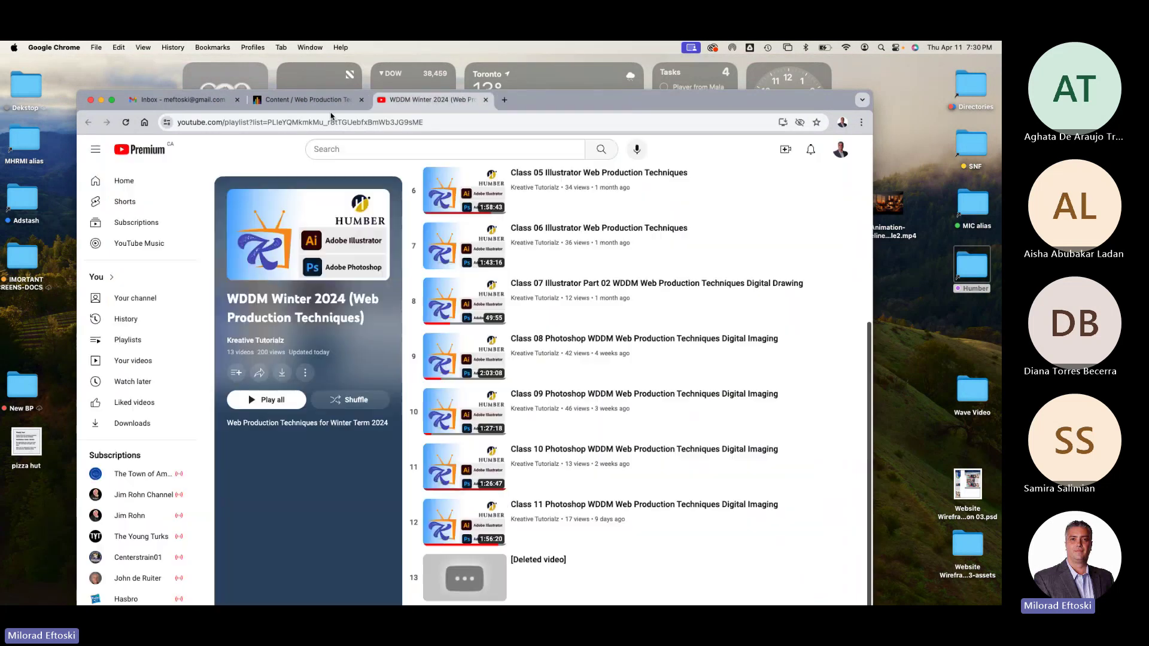
pyautogui.click(101, 100)
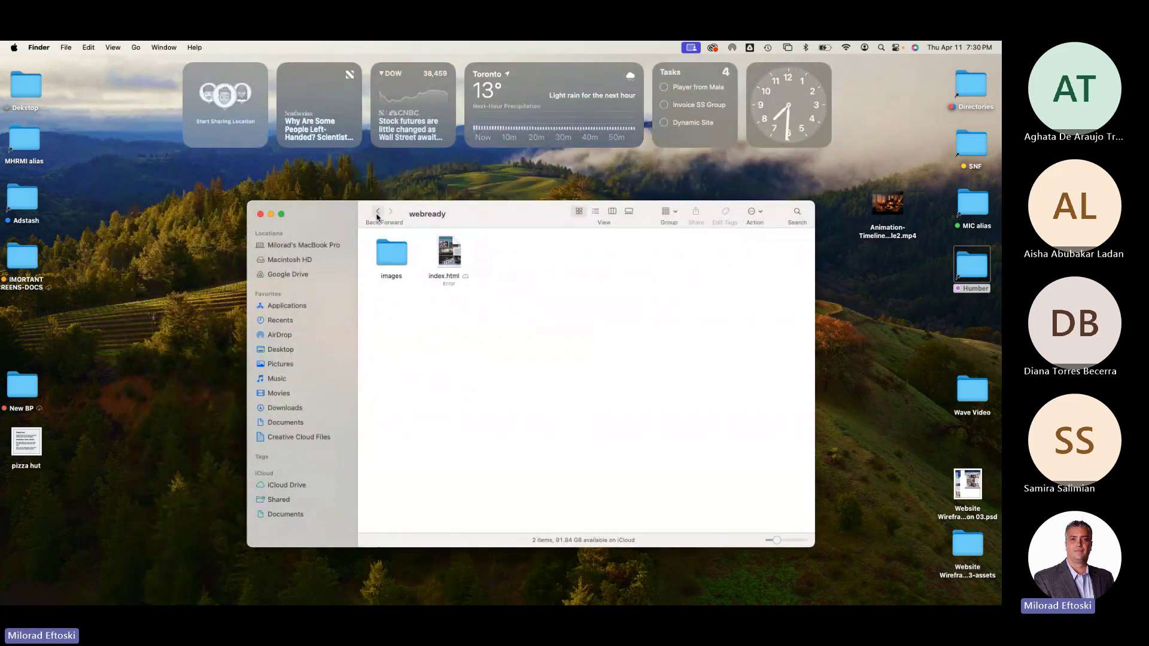
# Look inside the Class 13 Wrapup Animation folder of Photoshop W24, go back to Winter 2024, and close the Finder window.
pyautogui.click(378, 212)
pyautogui.click(378, 213)
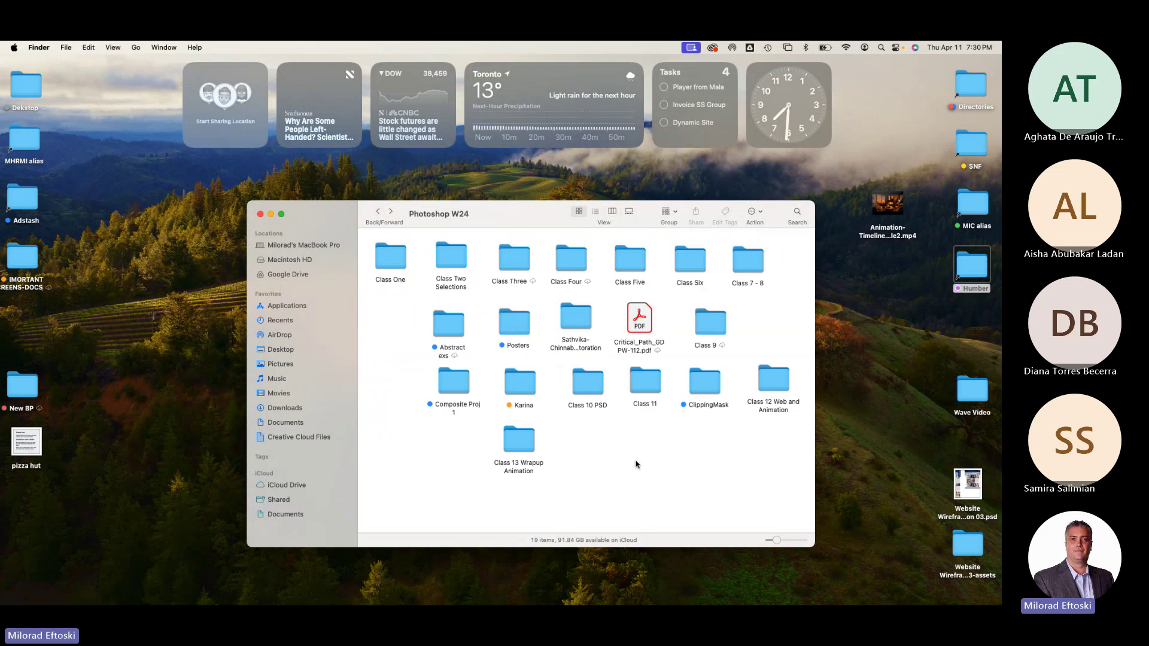
pyautogui.doubleClick(519, 443)
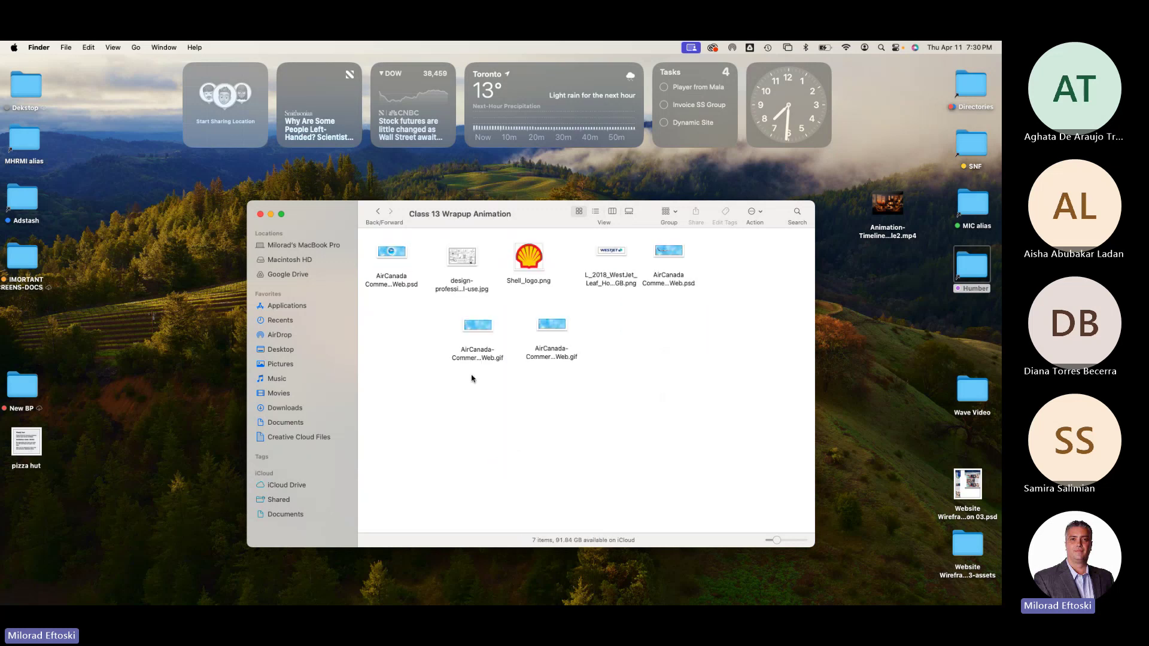
pyautogui.click(378, 212)
pyautogui.click(372, 214)
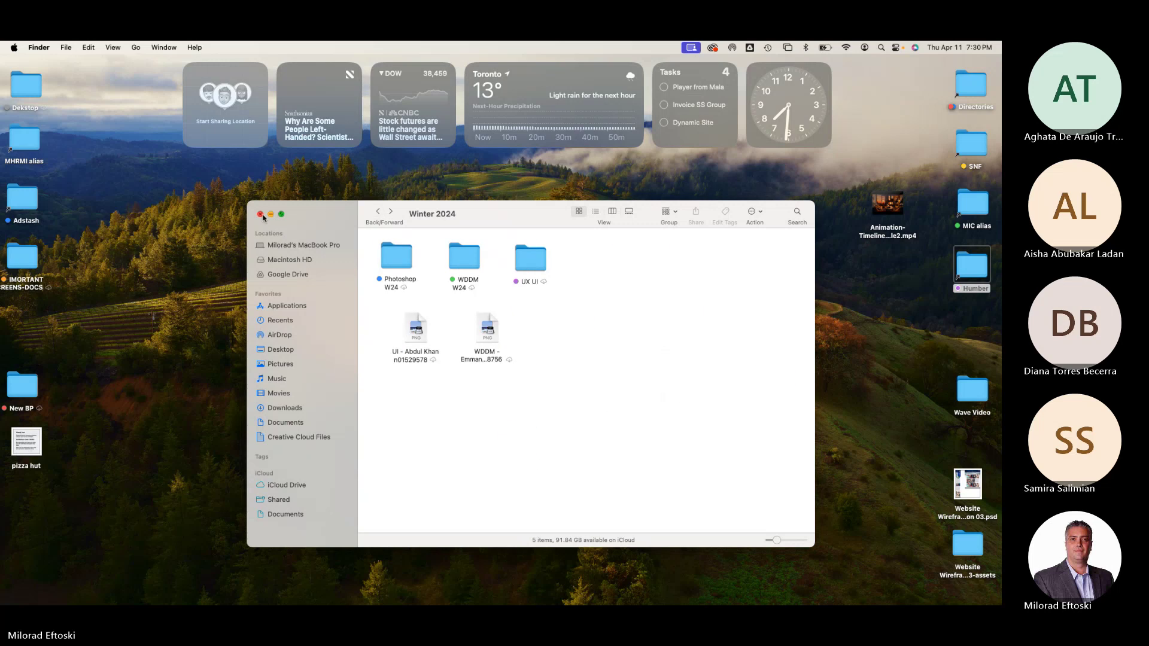
pyautogui.click(260, 215)
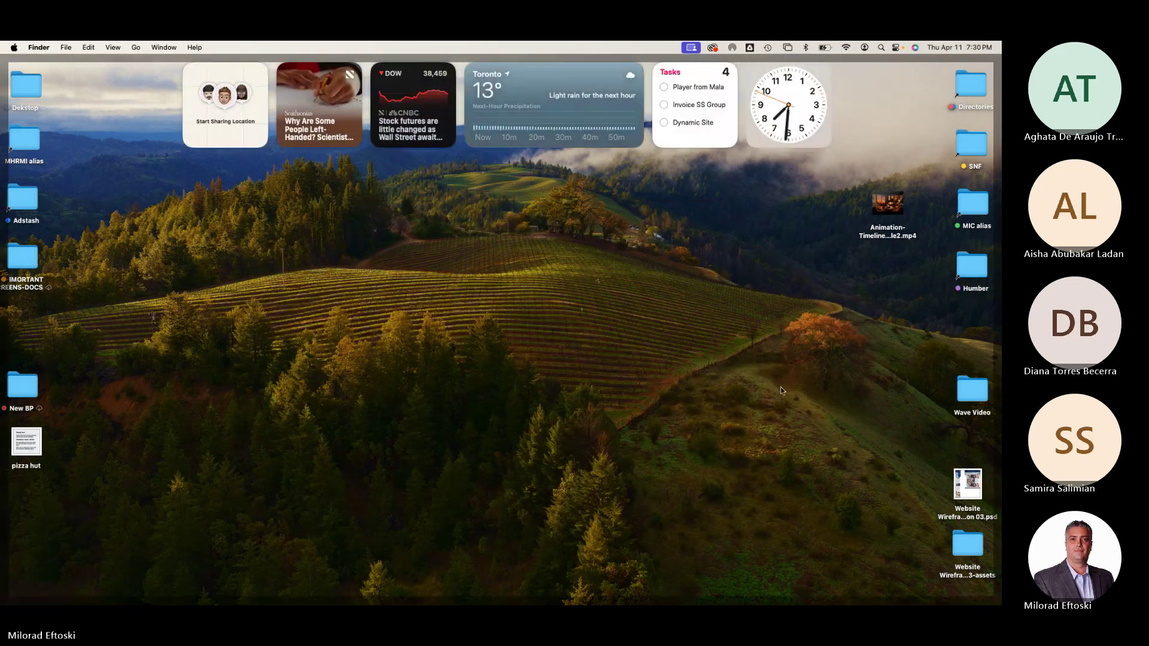
# Move the Website Wireframe Amazon 03.psd file away from the other desktop icons and preview it with Quick Look.
pyautogui.click(968, 486)
pyautogui.moveTo(967, 486); pyautogui.dragTo(863, 416)
pyautogui.press('space')
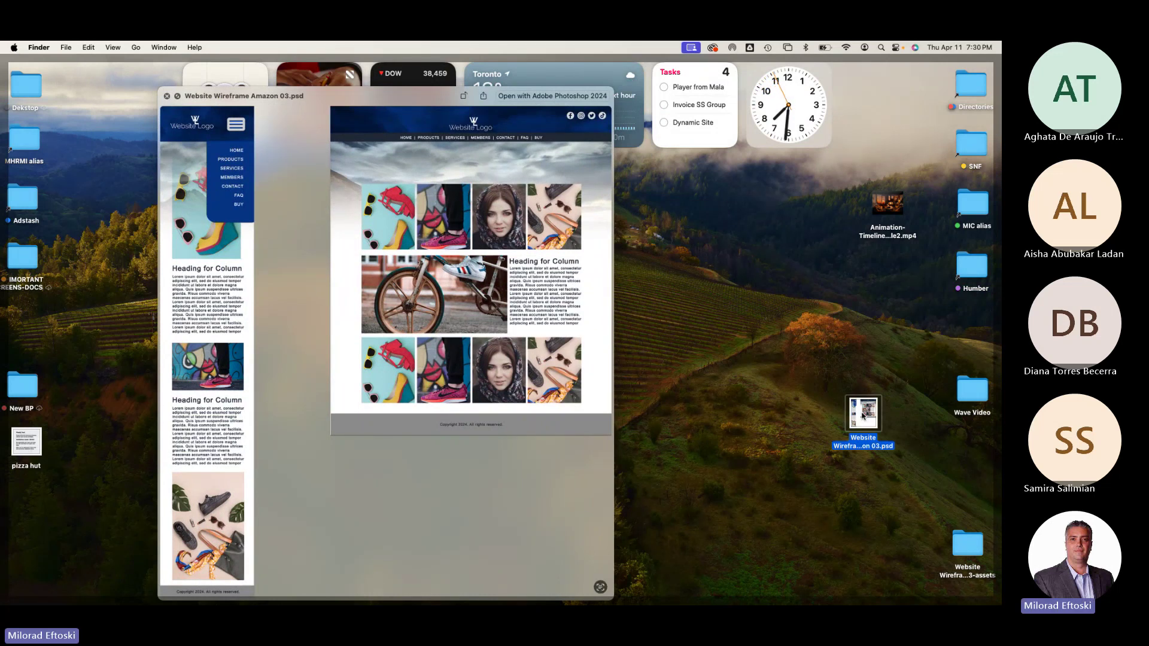
pyautogui.press('space')
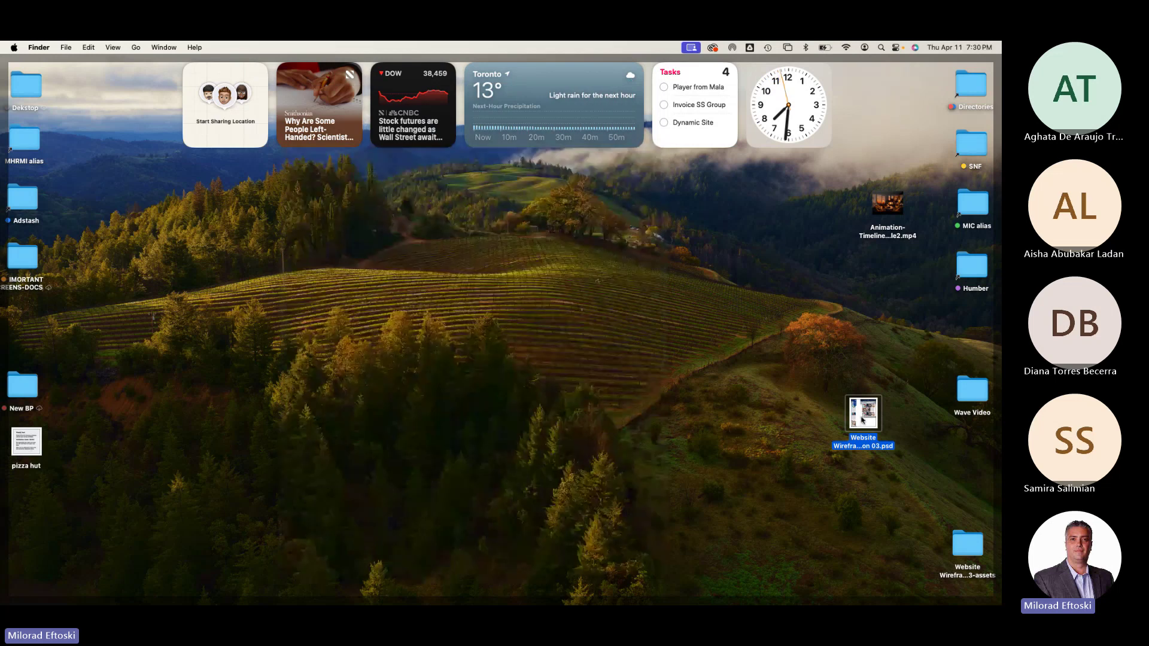
# Reposition Website Wireframe Amazon 03.psd below the Humber folder on the desktop and open it with Adobe XD.
pyautogui.moveTo(862, 416); pyautogui.dragTo(950, 333)
pyautogui.rightClick(950, 331)
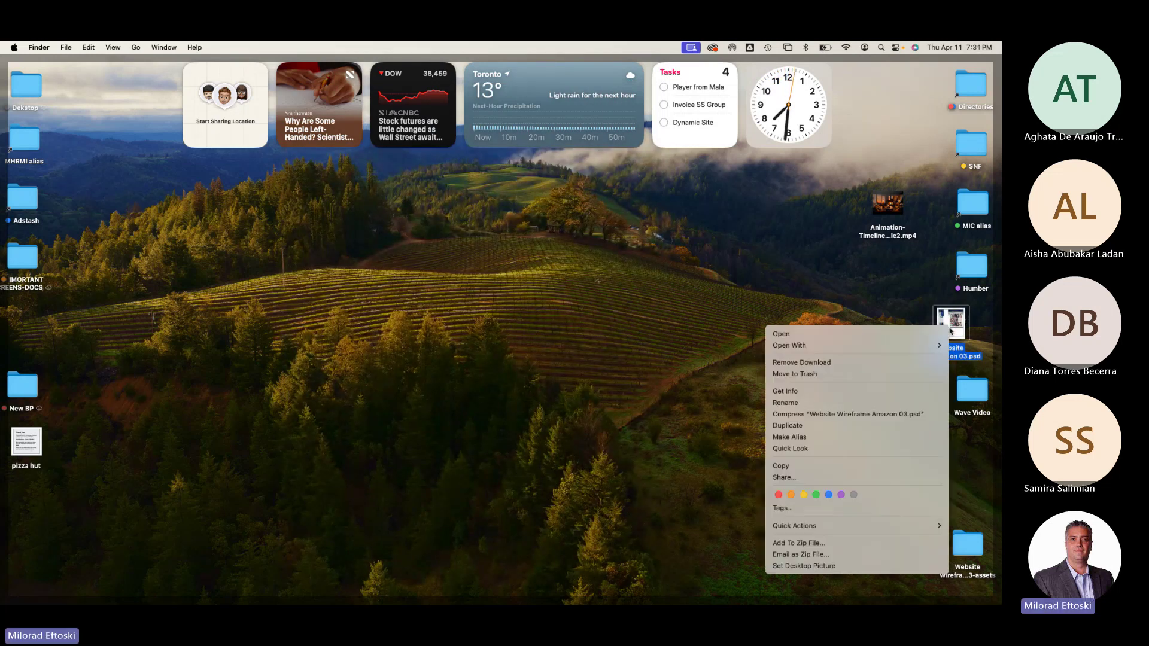
pyautogui.moveTo(881, 346)
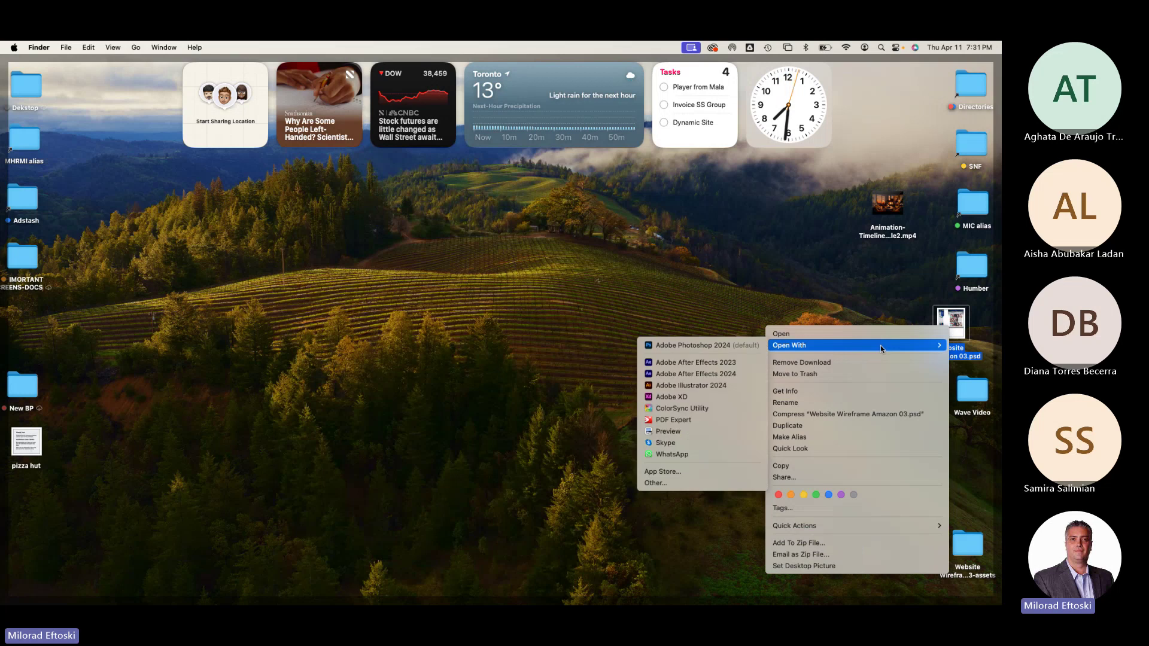
pyautogui.click(690, 398)
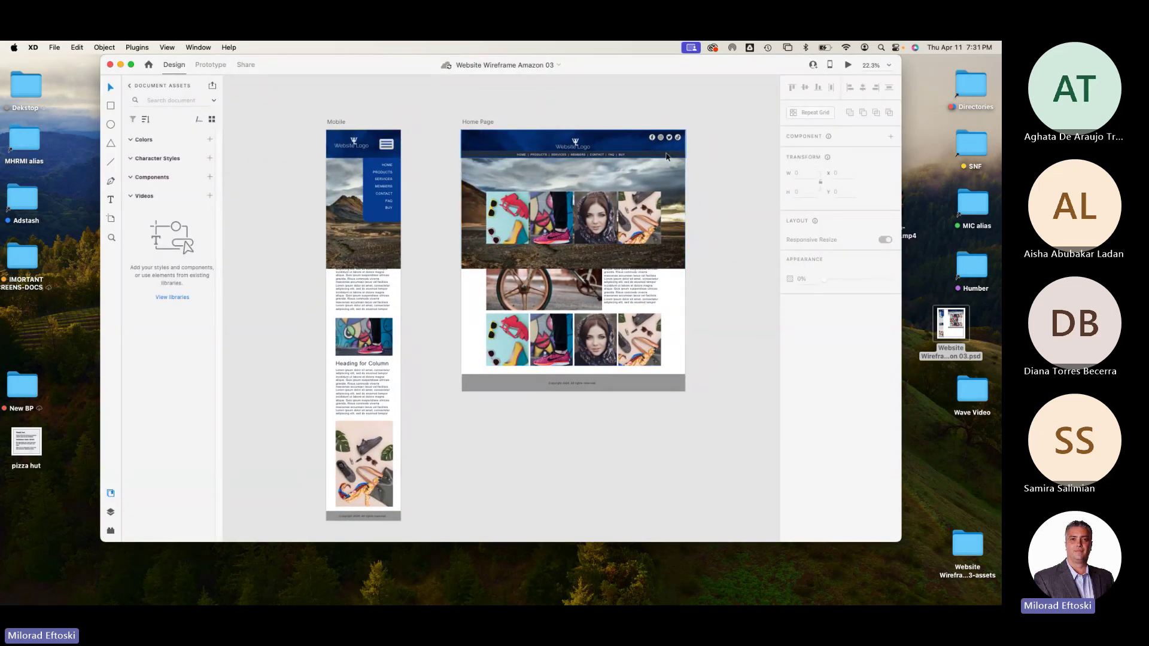
# Select the header on the Home Page artboard and shift the social media icons slightly toward the logo.
pyautogui.scroll(10, 640, 147)
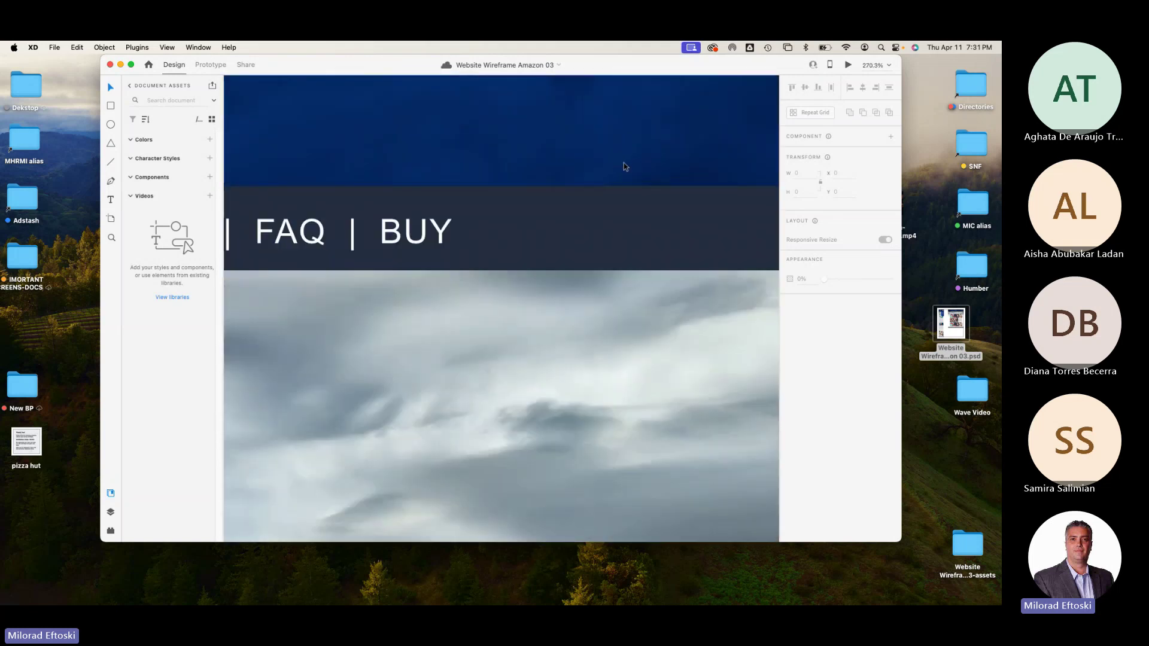
pyautogui.click(470, 223)
pyautogui.scroll(-5, 462, 225)
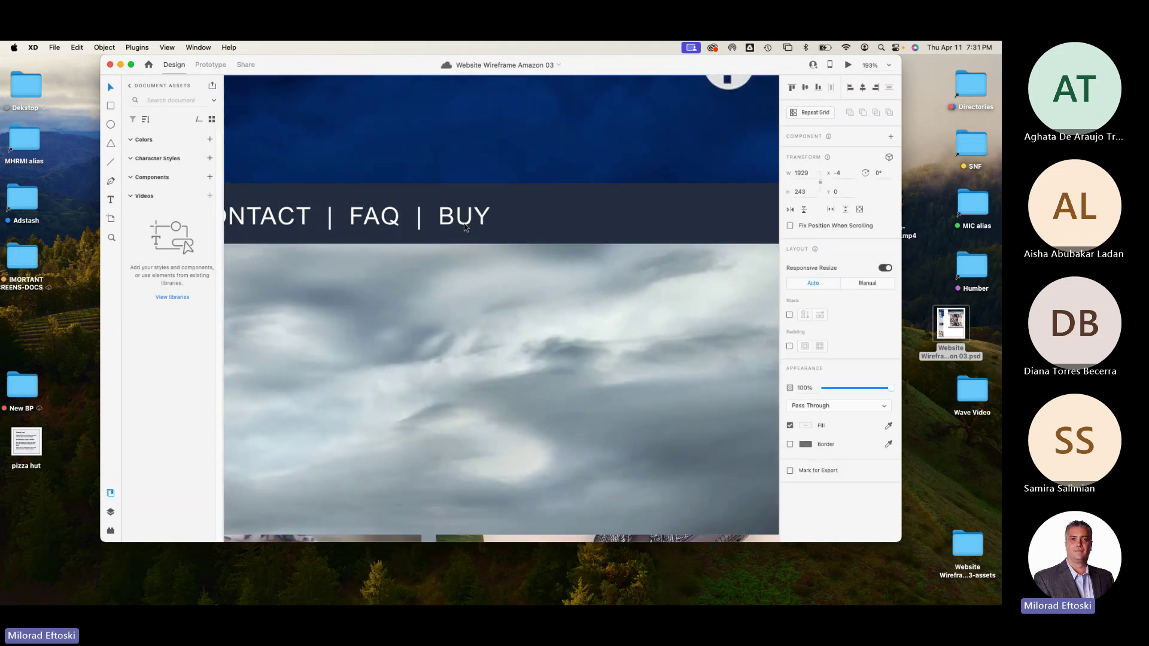
pyautogui.click(622, 144)
pyautogui.moveTo(621, 144); pyautogui.dragTo(598, 149)
pyautogui.hscroll(-8, 491, 305)
pyautogui.scroll(-3, 491, 306)
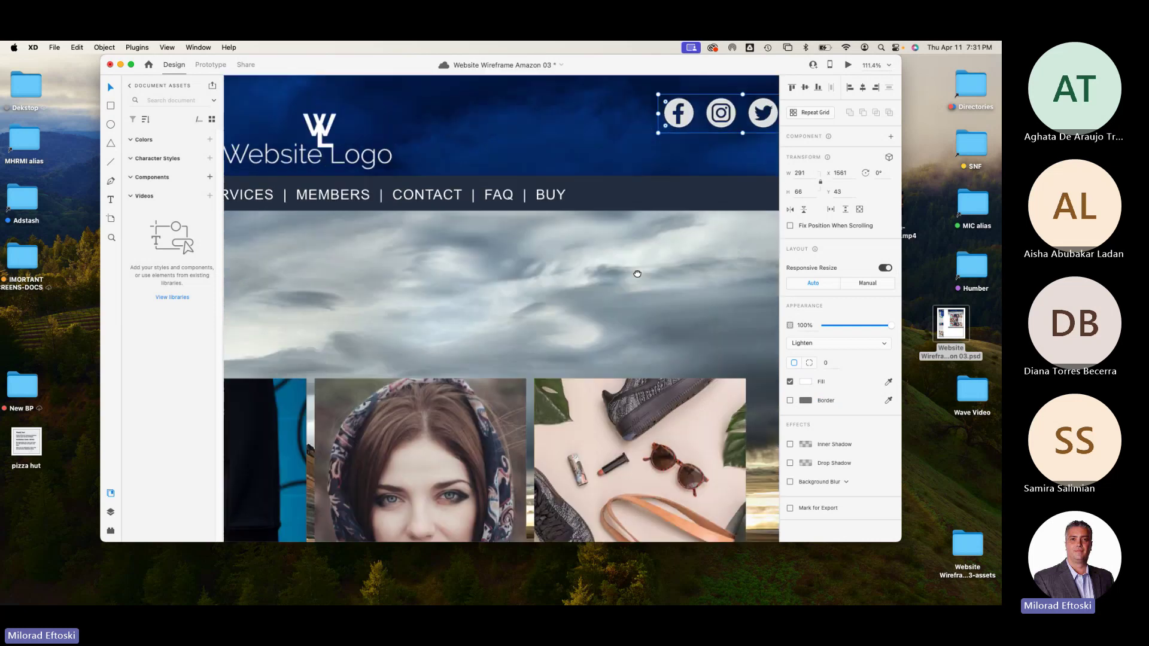
# Try moving the woman's portrait up out of the Home Page's upper image row, and undo the move.
pyautogui.click(601, 383)
pyautogui.doubleClick(588, 388)
pyautogui.moveTo(588, 388); pyautogui.dragTo(584, 313)
pyautogui.moveTo(660, 247); pyautogui.dragTo(692, 227)
pyautogui.press('super+z')
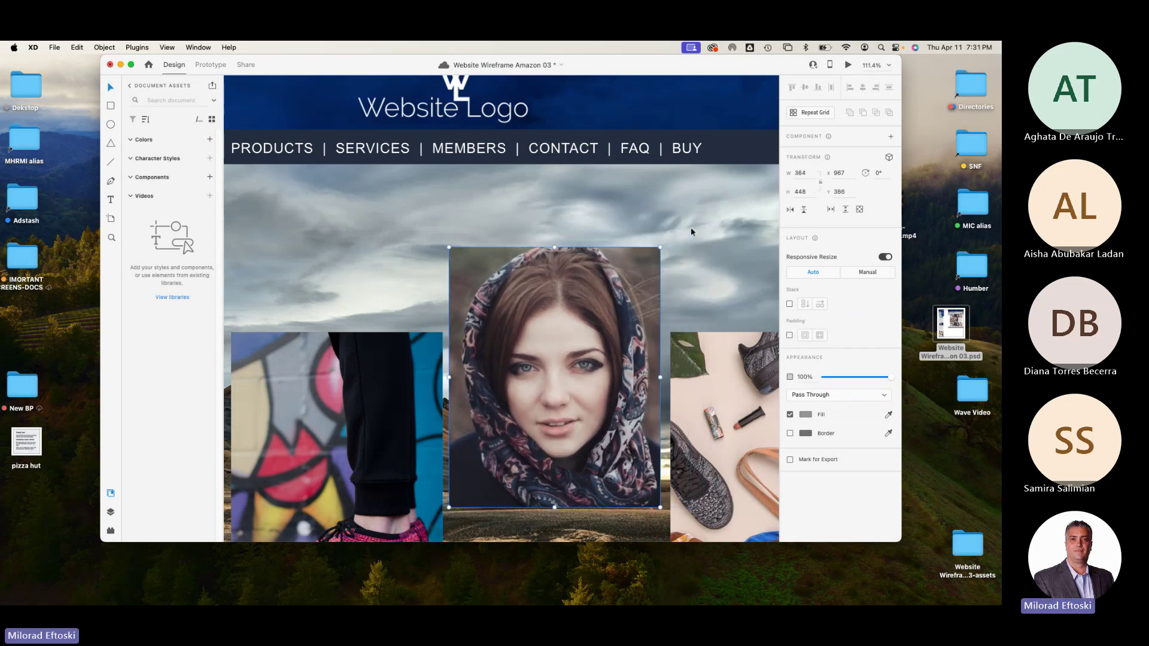
# Deselect the portrait, display the document's layers, and select the Mobile artboard.
pyautogui.press('super+minus')
pyautogui.press('super+minus')
pyautogui.press('super+minus')
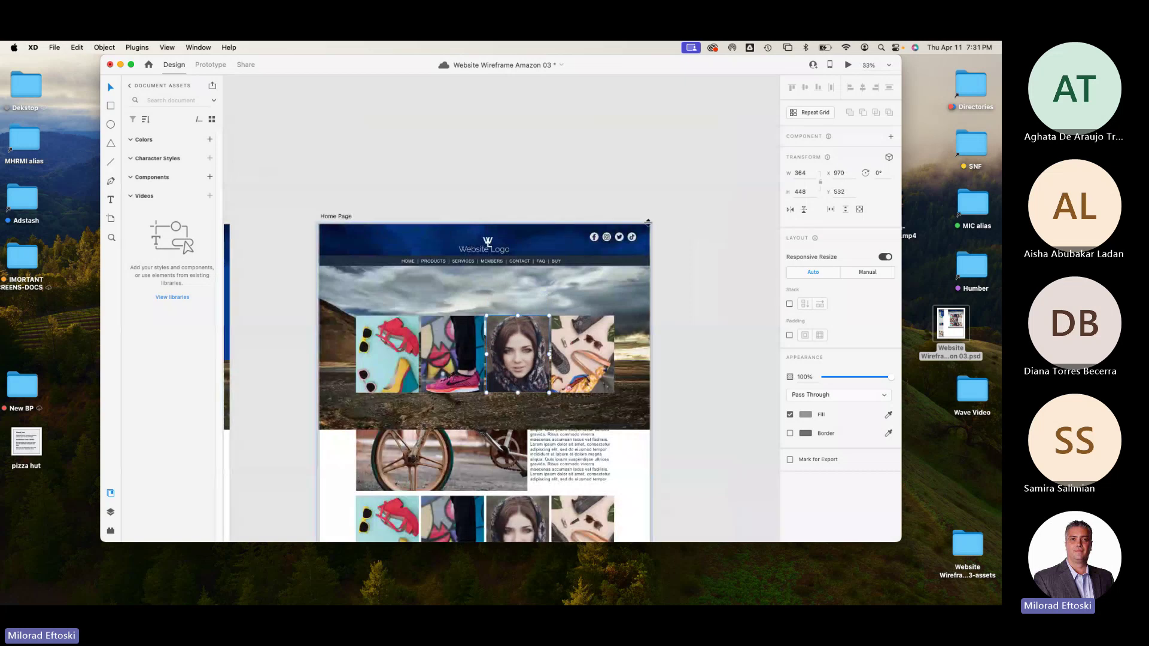
pyautogui.click(575, 205)
pyautogui.hscroll(-3, 419, 192)
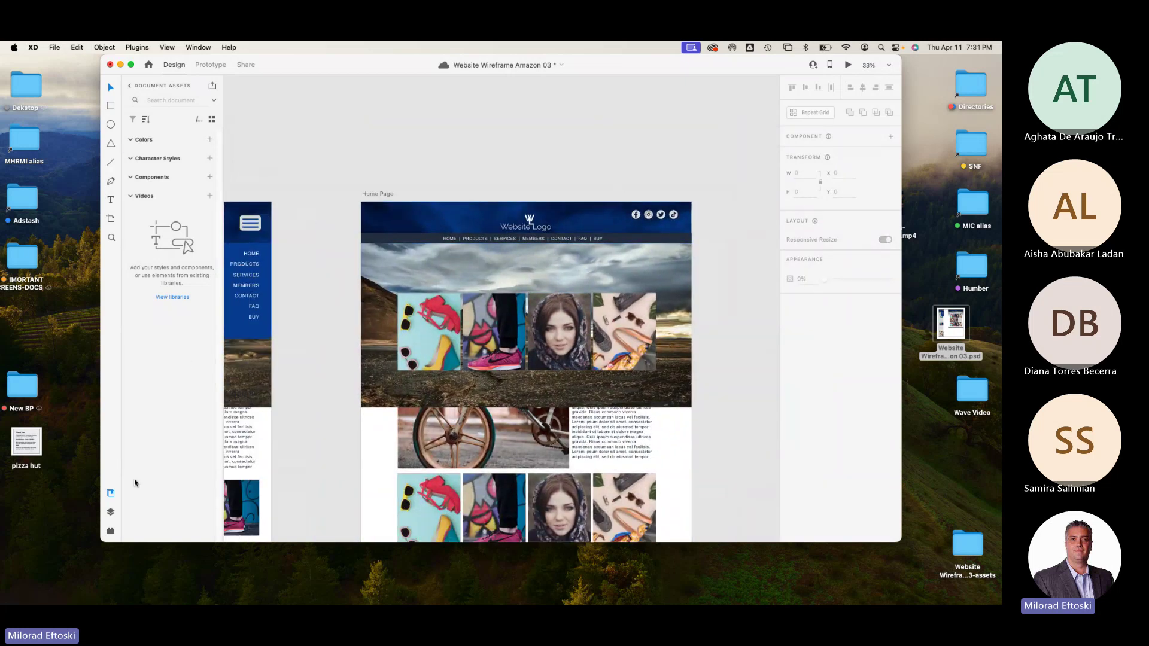
pyautogui.click(111, 512)
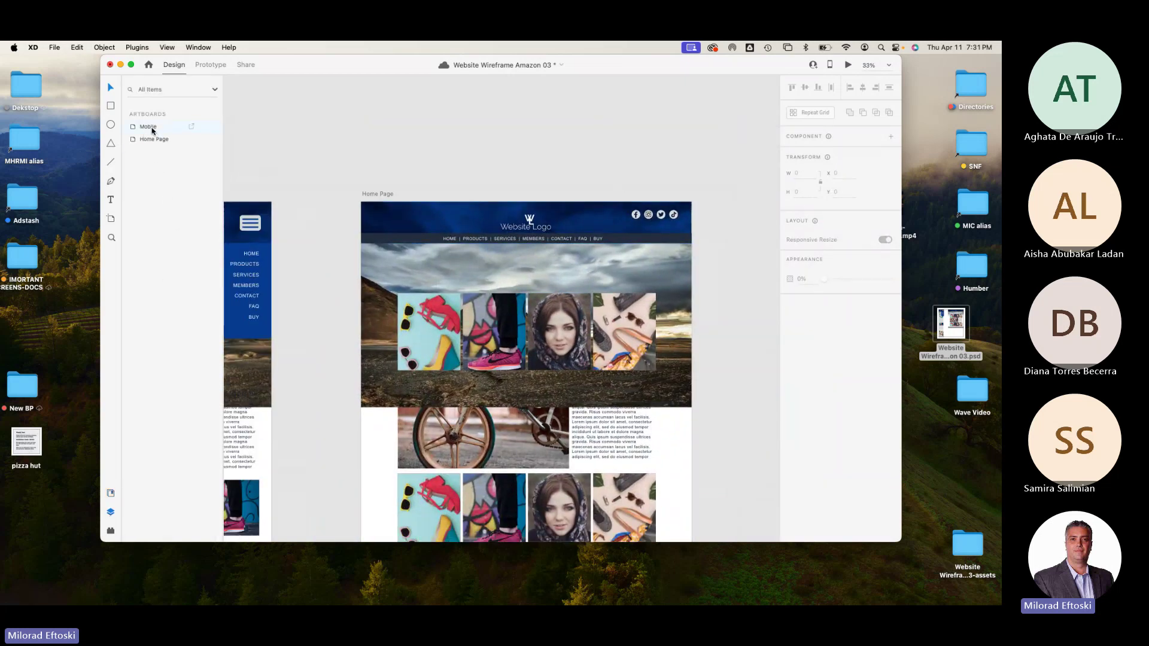
pyautogui.click(148, 126)
pyautogui.hscroll(-2, 458, 255)
pyautogui.hscroll(-3, 457, 255)
# Inspect the Header with Menu group on the Mobile artboard and the image01.jpg layer inside the Home Page's Body group.
pyautogui.click(551, 219)
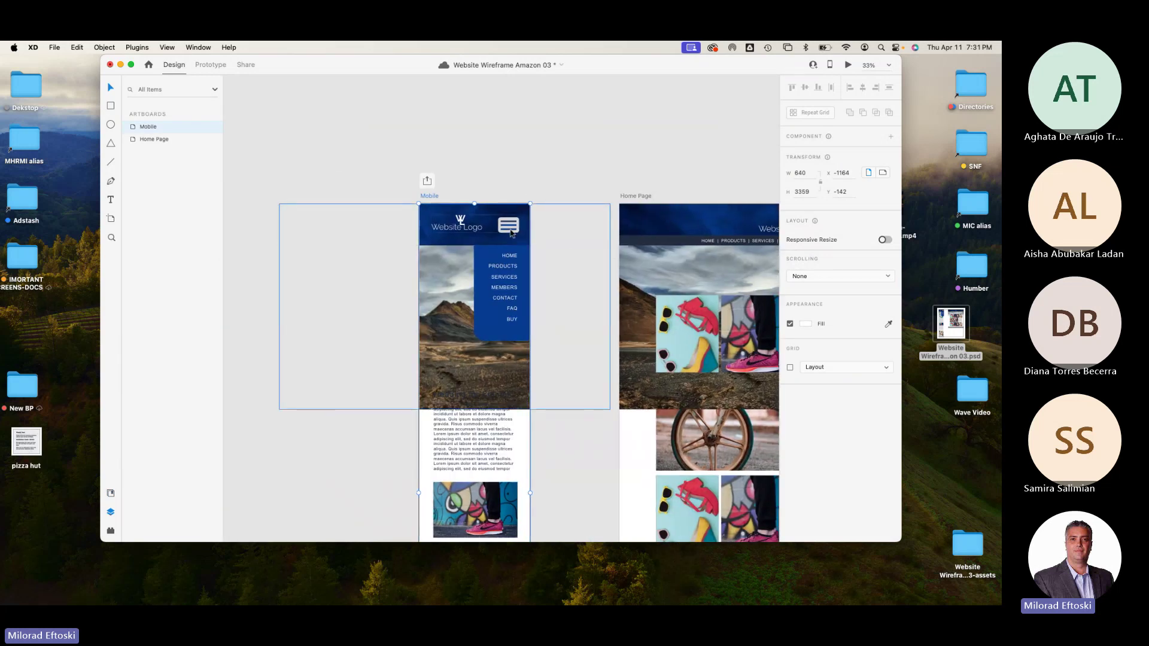
pyautogui.hscroll(2, 558, 223)
pyautogui.hscroll(-1, 558, 222)
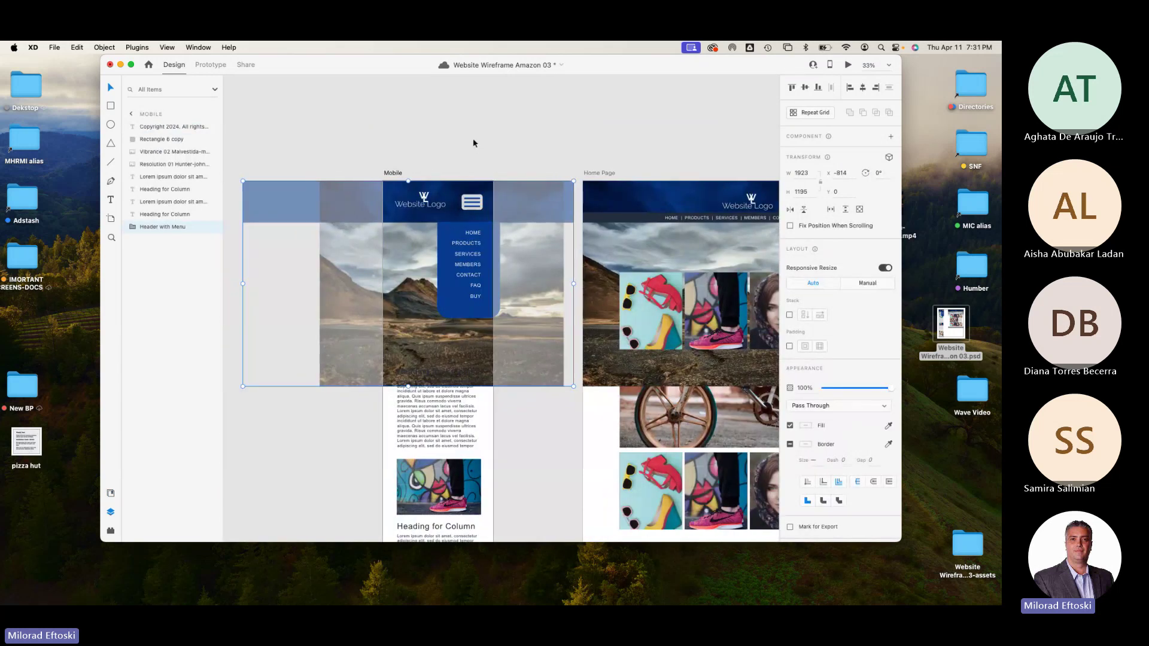
pyautogui.click(499, 126)
pyautogui.moveTo(575, 388); pyautogui.dragTo(252, 183)
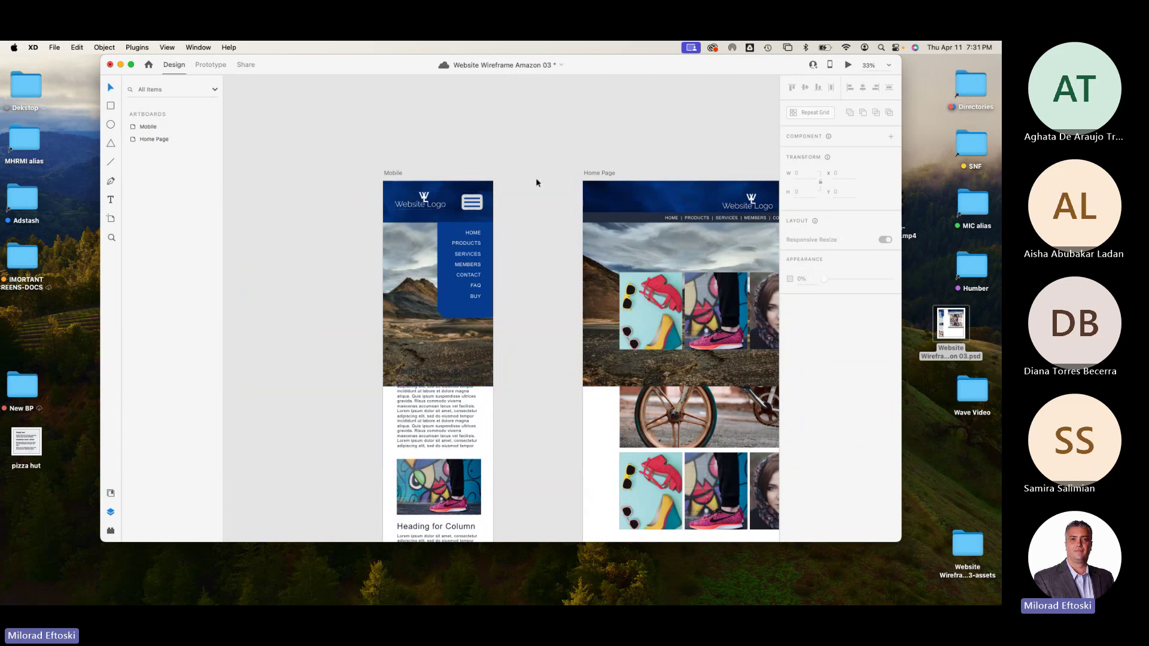
pyautogui.doubleClick(631, 278)
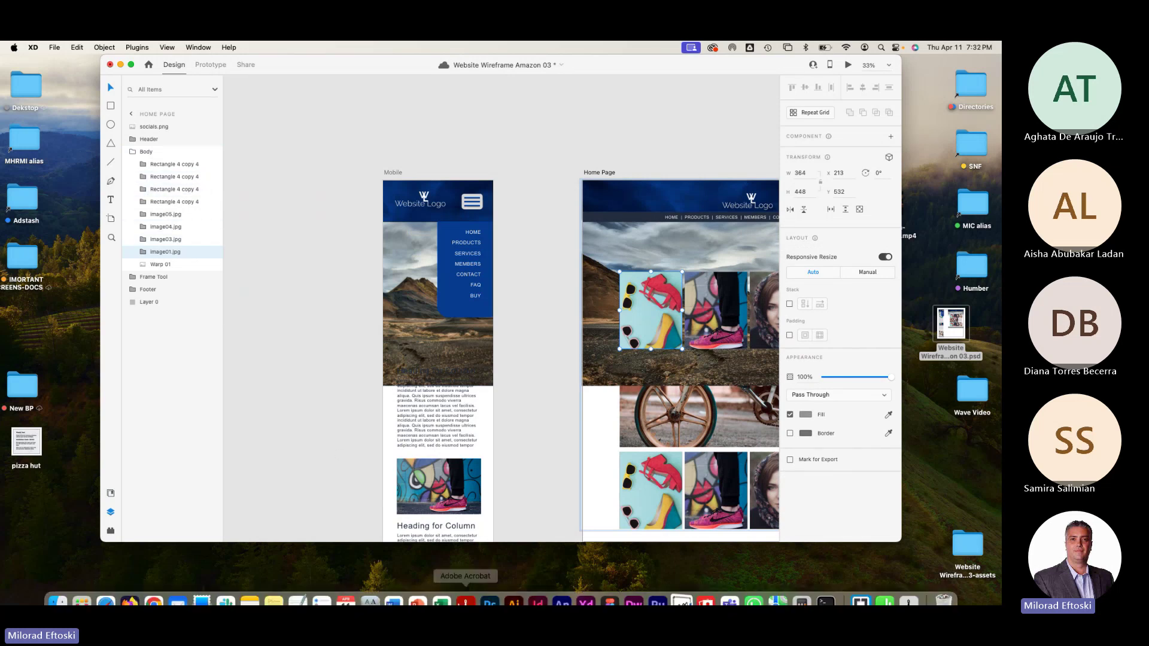
# Switch to Photoshop and minimize it, and open the Website Wireframe Amazon 03-assets folder from the desktop.
pyautogui.click(490, 602)
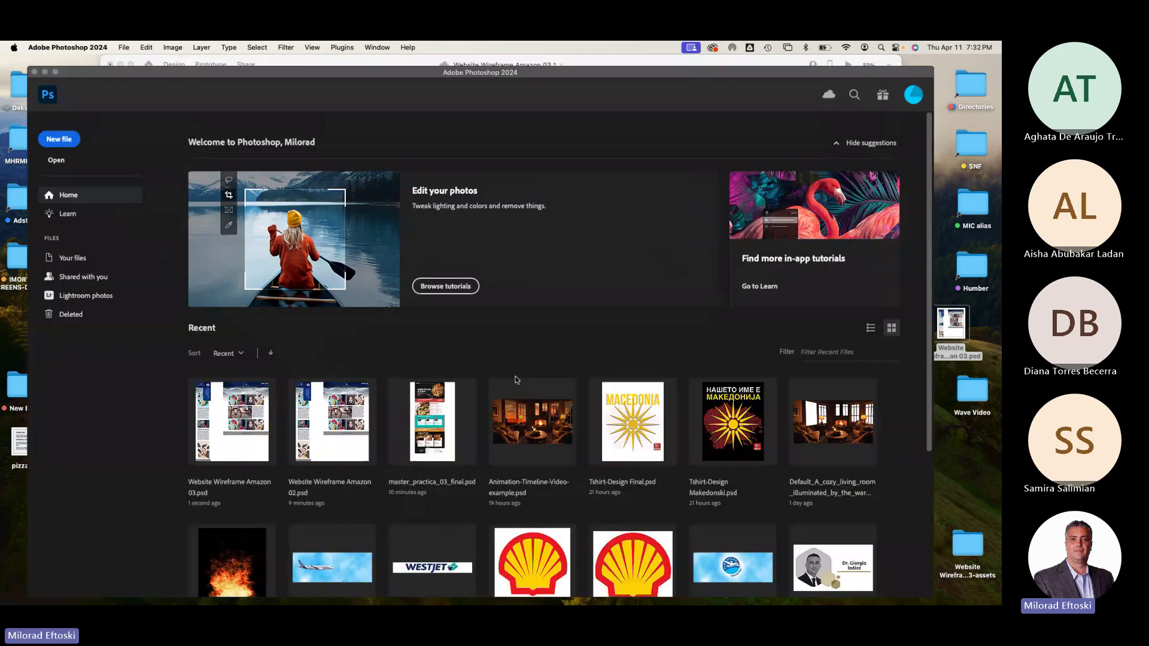
pyautogui.click(44, 73)
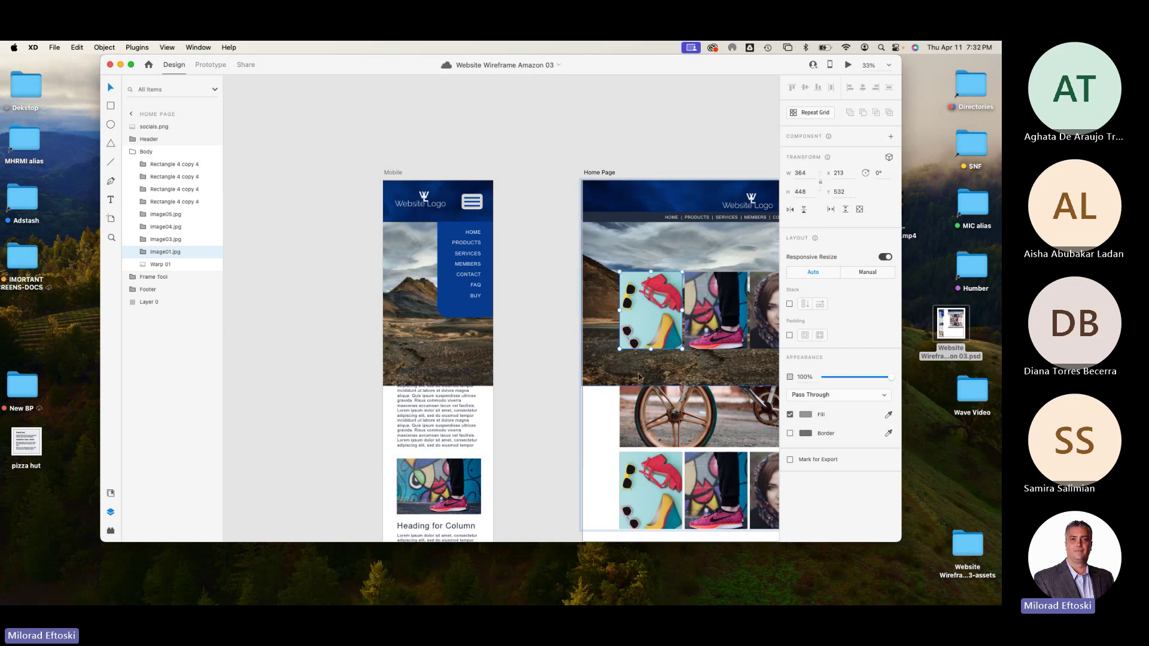
pyautogui.click(970, 546)
pyautogui.doubleClick(970, 546)
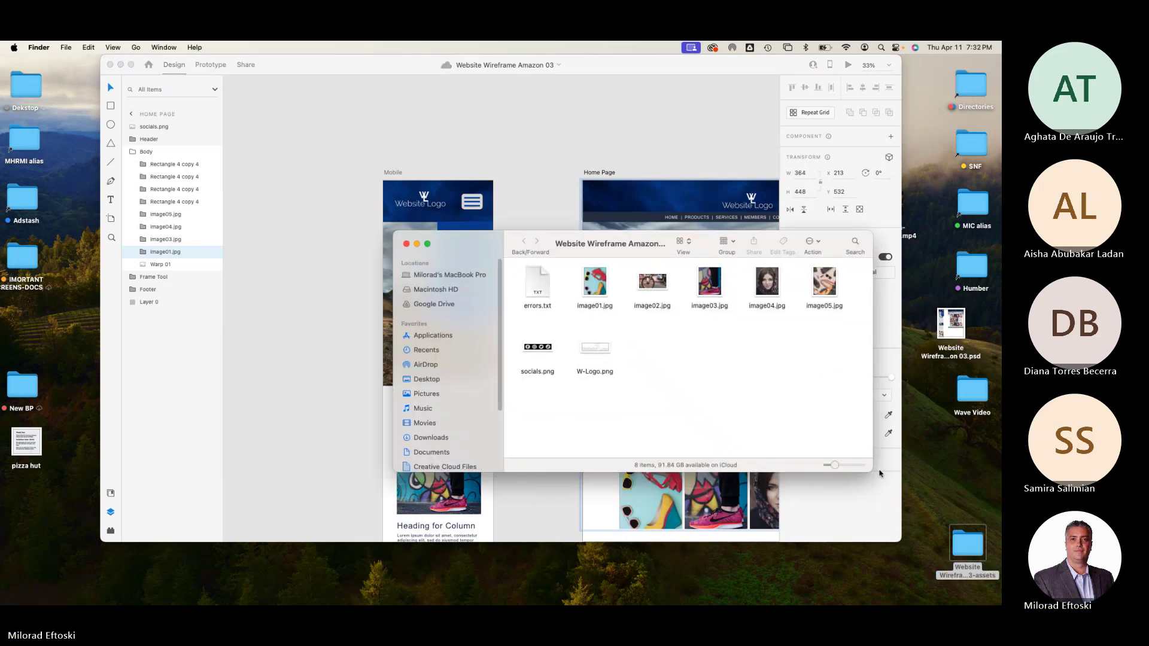
# Preview the generated images from image01.jpg to image05.jpg with Quick Look, and close the assets folder window.
pyautogui.click(596, 283)
pyautogui.press('space')
pyautogui.press('Right')
pyautogui.press('Right')
pyautogui.press('Right')
pyautogui.press('Right')
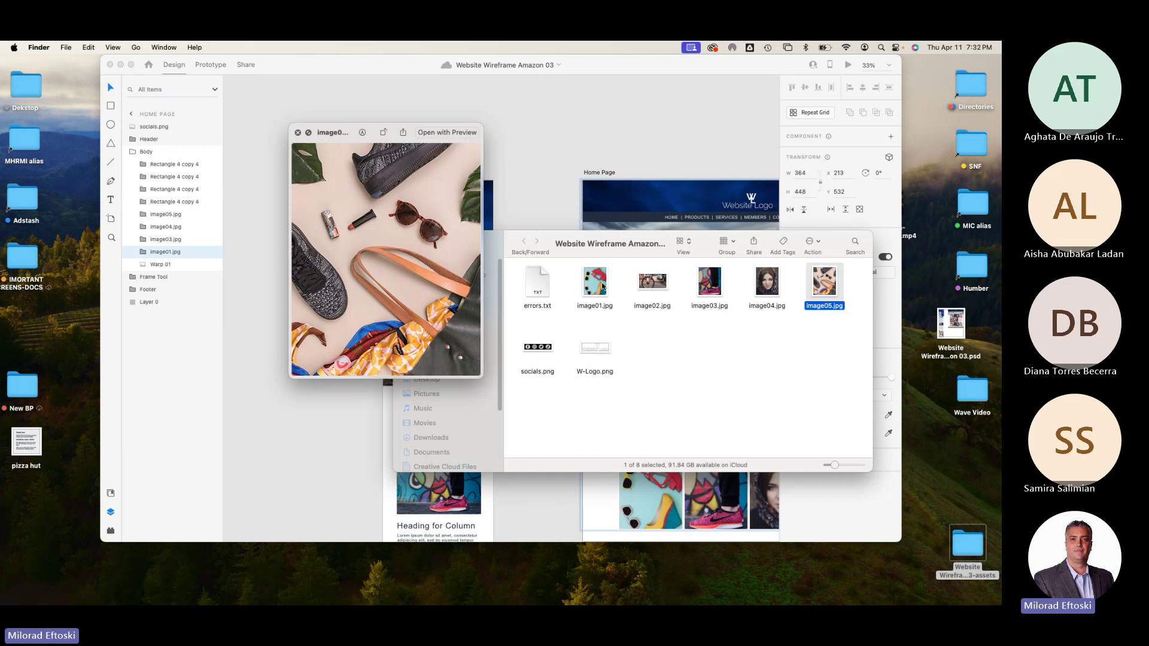
pyautogui.press('space')
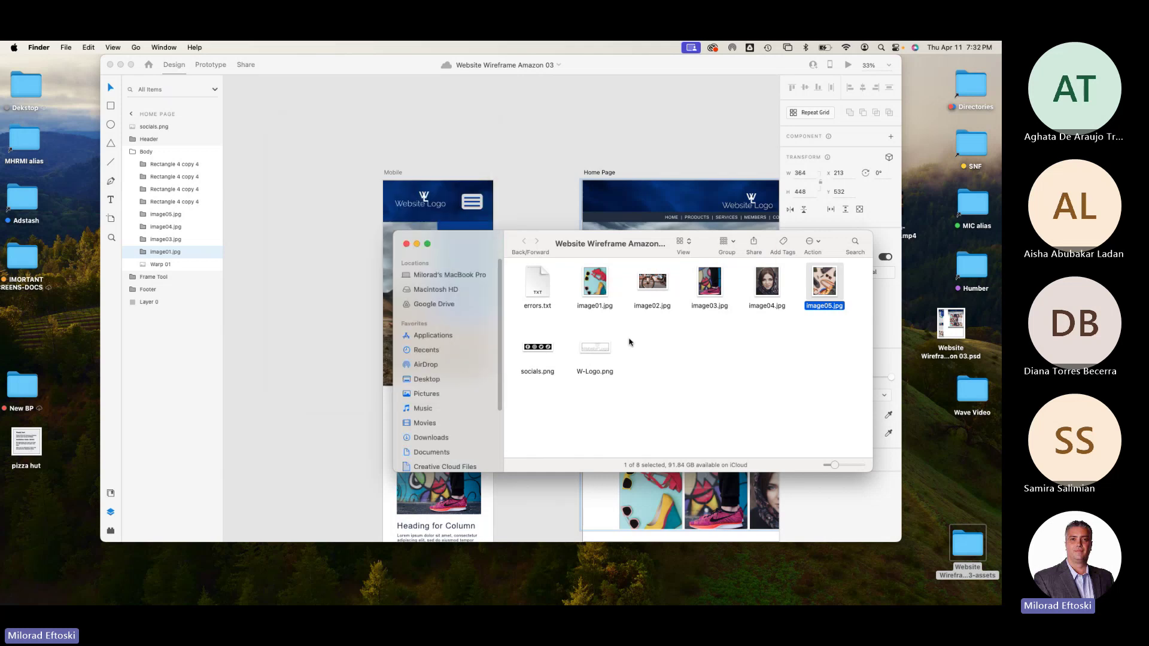
pyautogui.click(681, 369)
pyautogui.click(407, 245)
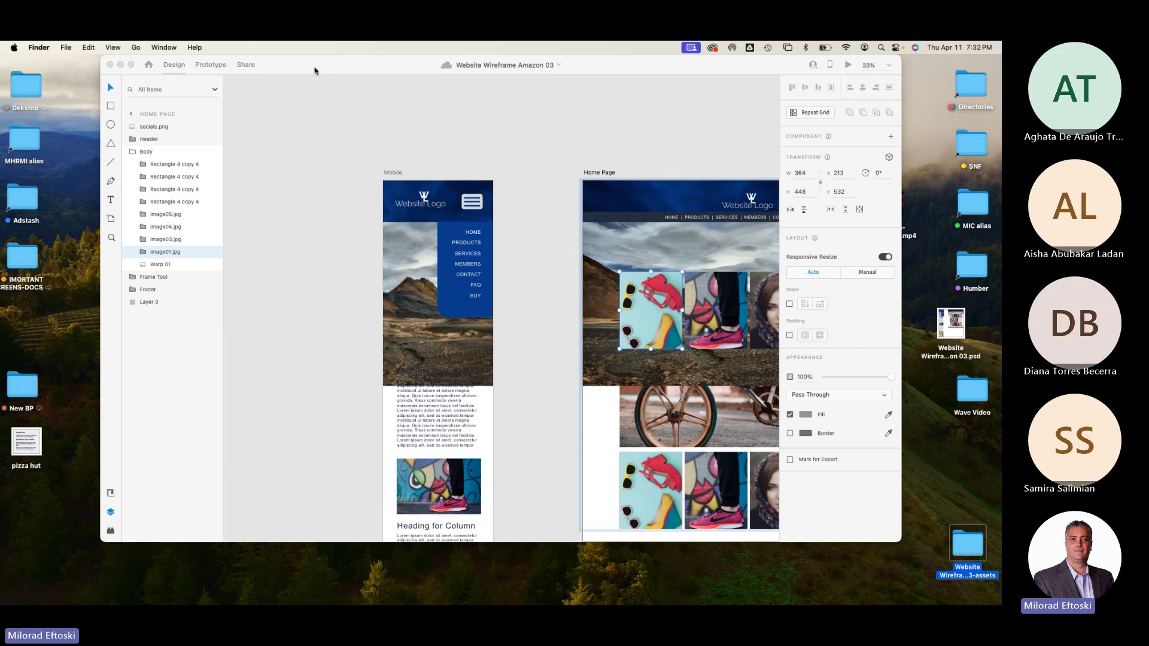
# Switch back to Adobe XD, close the Website Wireframe Amazon 03 document, and quit the program.
pyautogui.moveTo(309, 73)
pyautogui.mouseDown()
pyautogui.moveTo(288, 84)
pyautogui.moveTo(295, 90)
pyautogui.mouseUp()
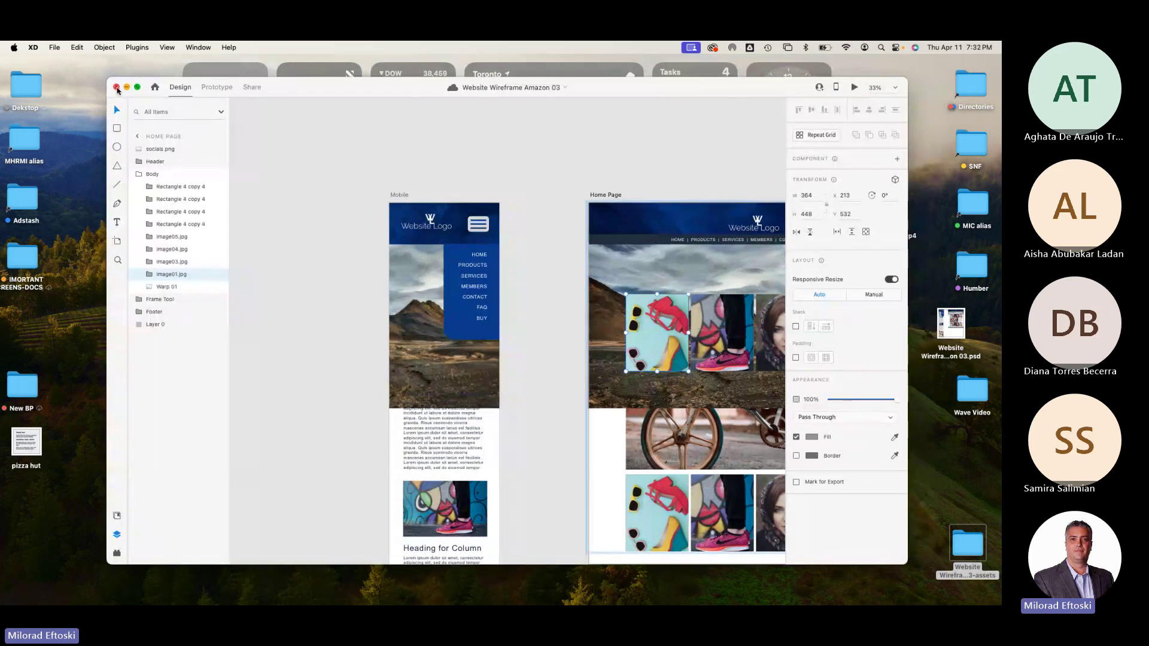
pyautogui.click(116, 87)
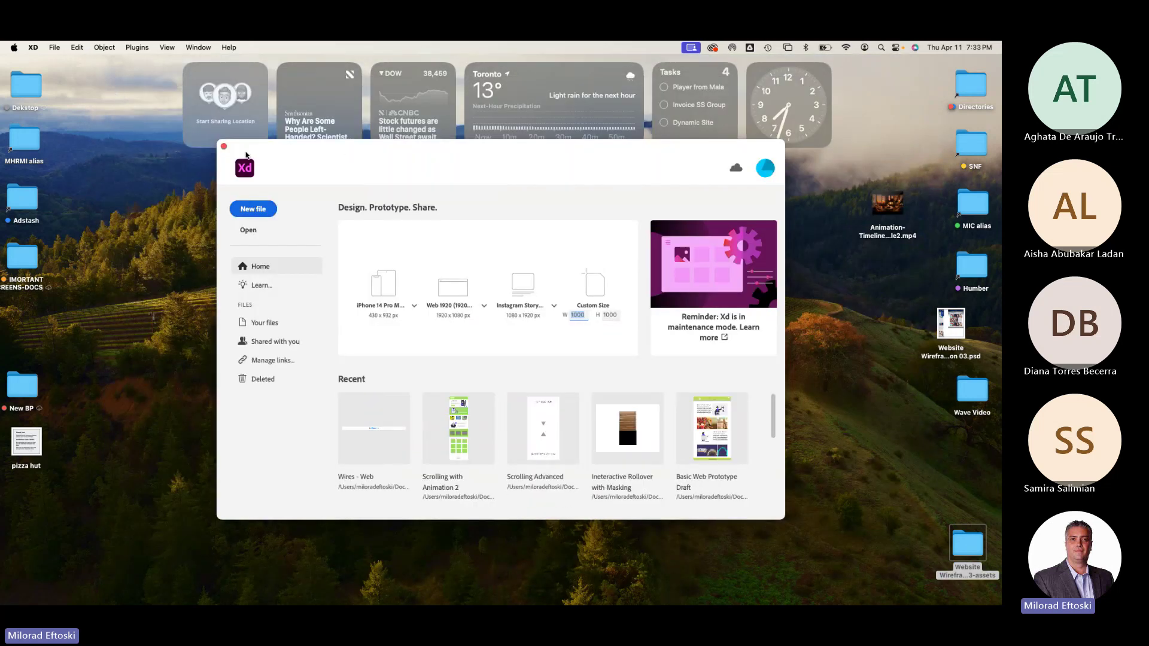
pyautogui.press('super+q')
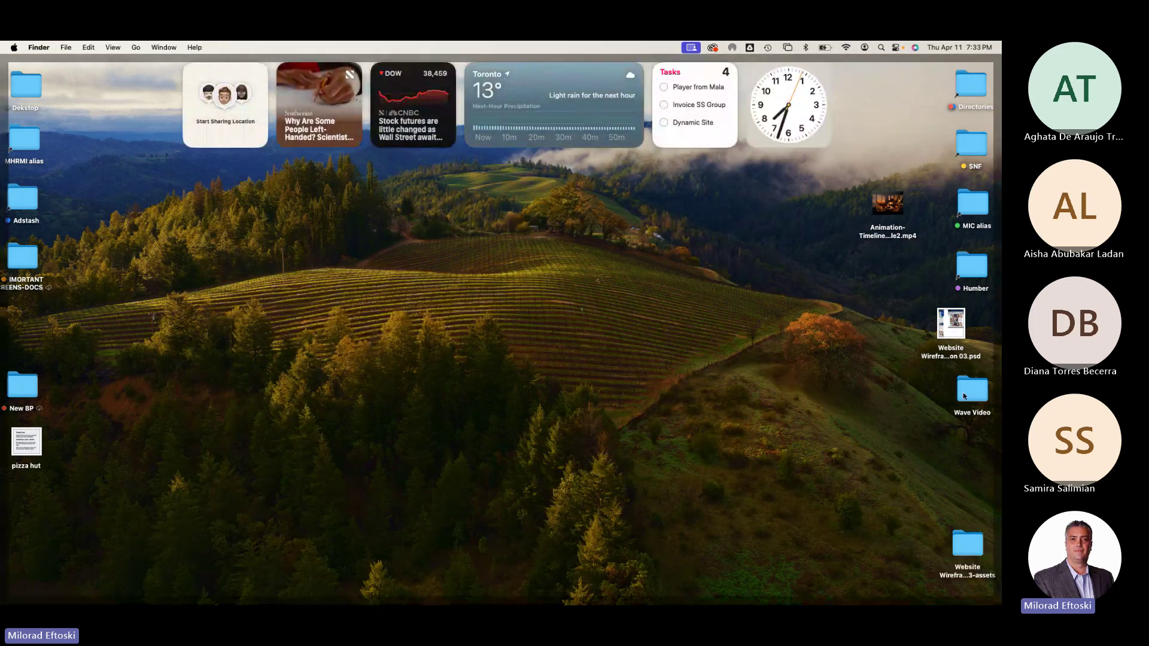
# Align the Website Wireframe Amazon 03.psd icon on the desktop between the Humber and Wave Video folders.
pyautogui.moveTo(972, 400); pyautogui.dragTo(969, 454)
pyautogui.moveTo(948, 333); pyautogui.dragTo(977, 324)
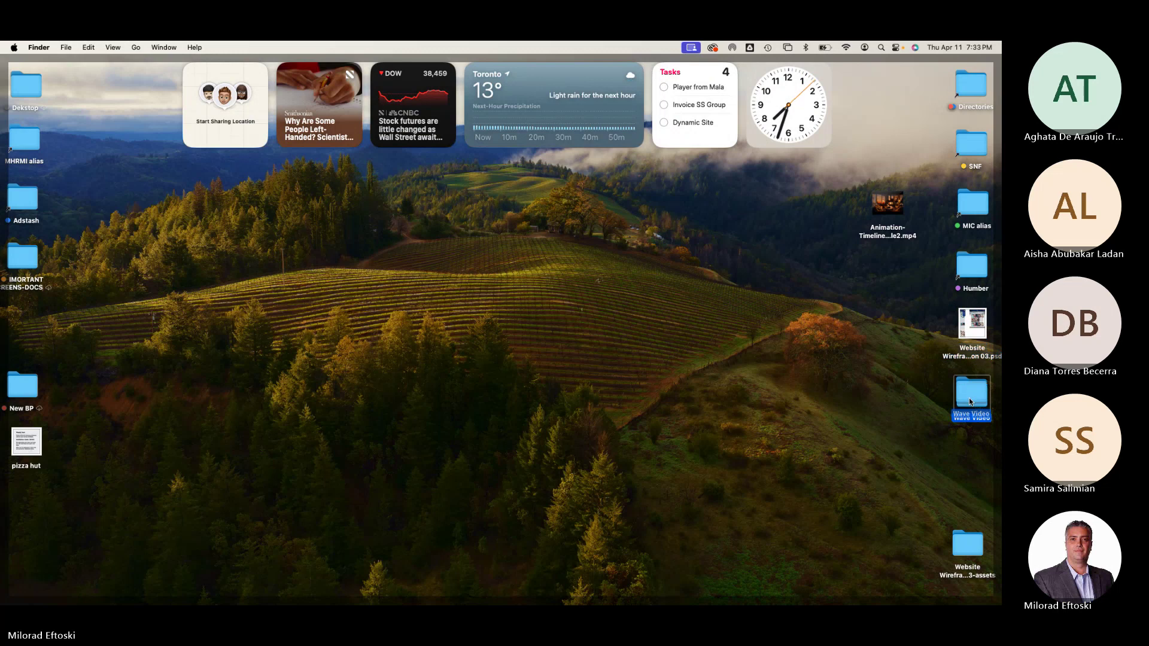
# Place the Website Wireframe Amazon 03-assets folder below Wave Video on the desktop, and switch to the course content page in Chrome.
pyautogui.moveTo(968, 541); pyautogui.dragTo(965, 450)
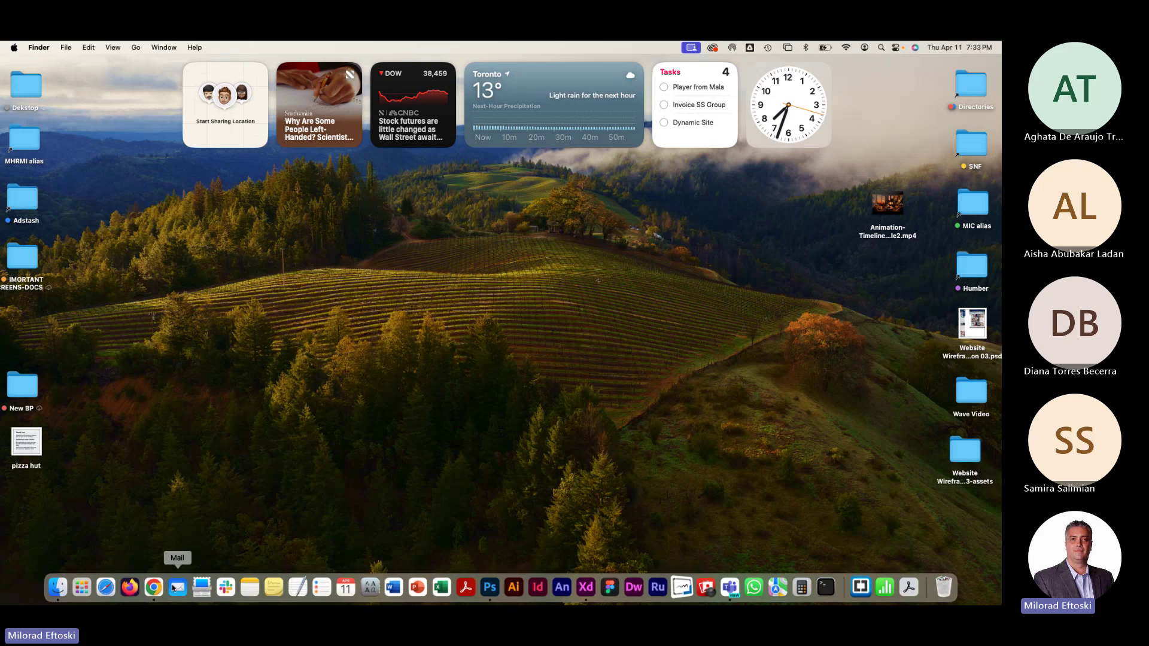
pyautogui.click(154, 588)
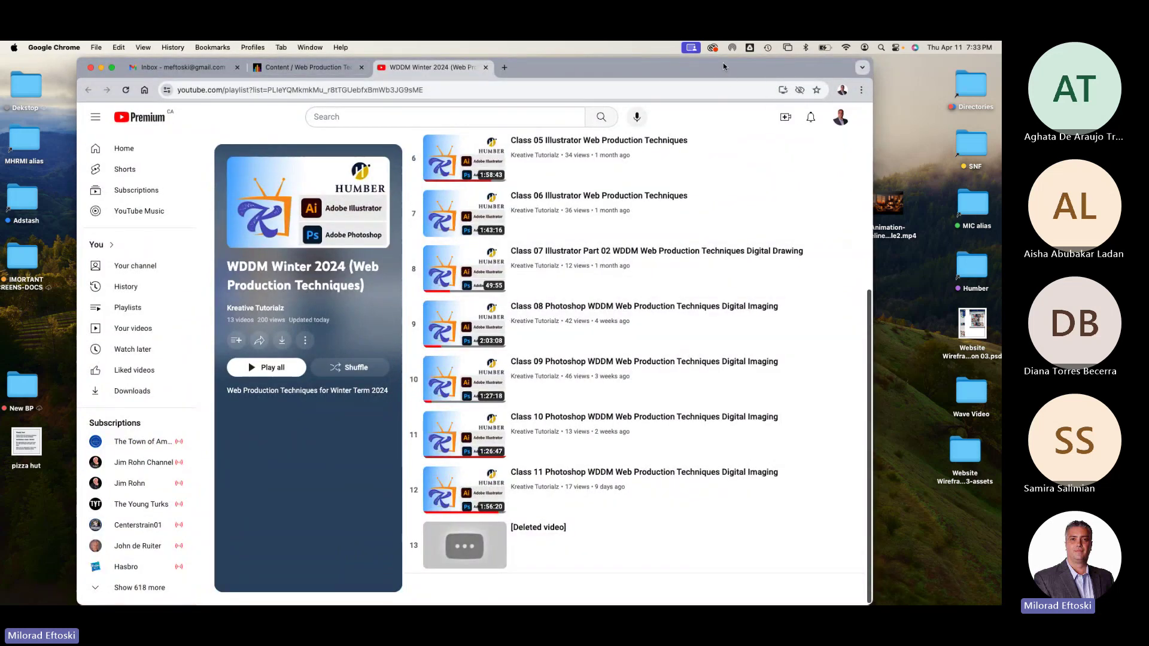
pyautogui.moveTo(724, 57); pyautogui.dragTo(723, 90)
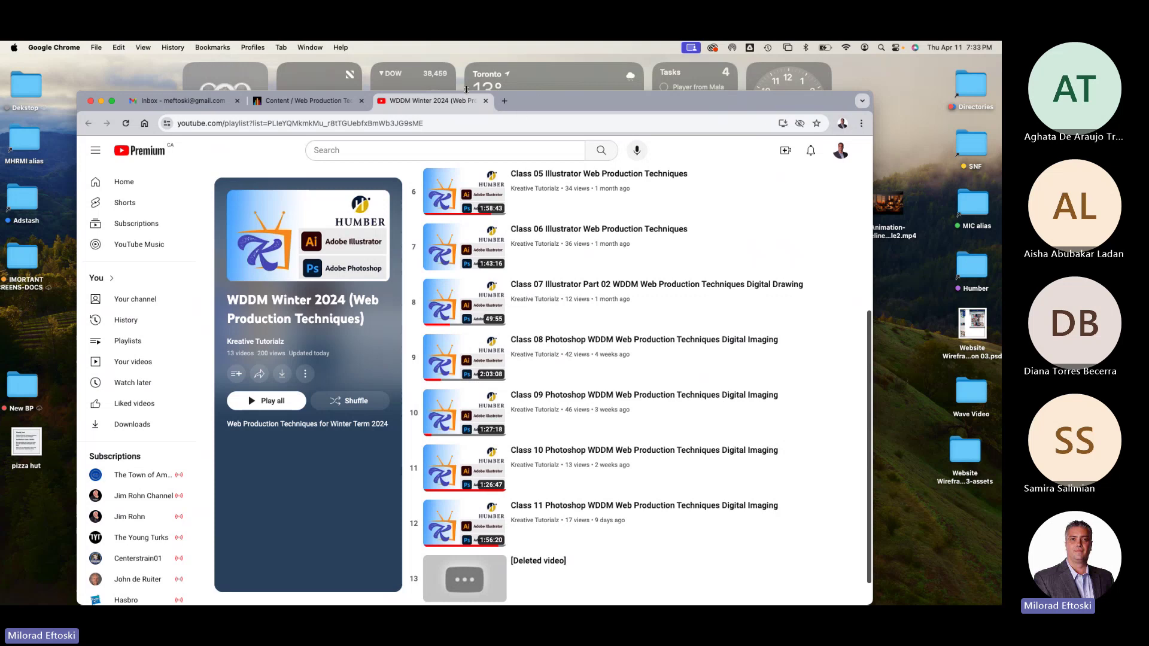
pyautogui.click(299, 100)
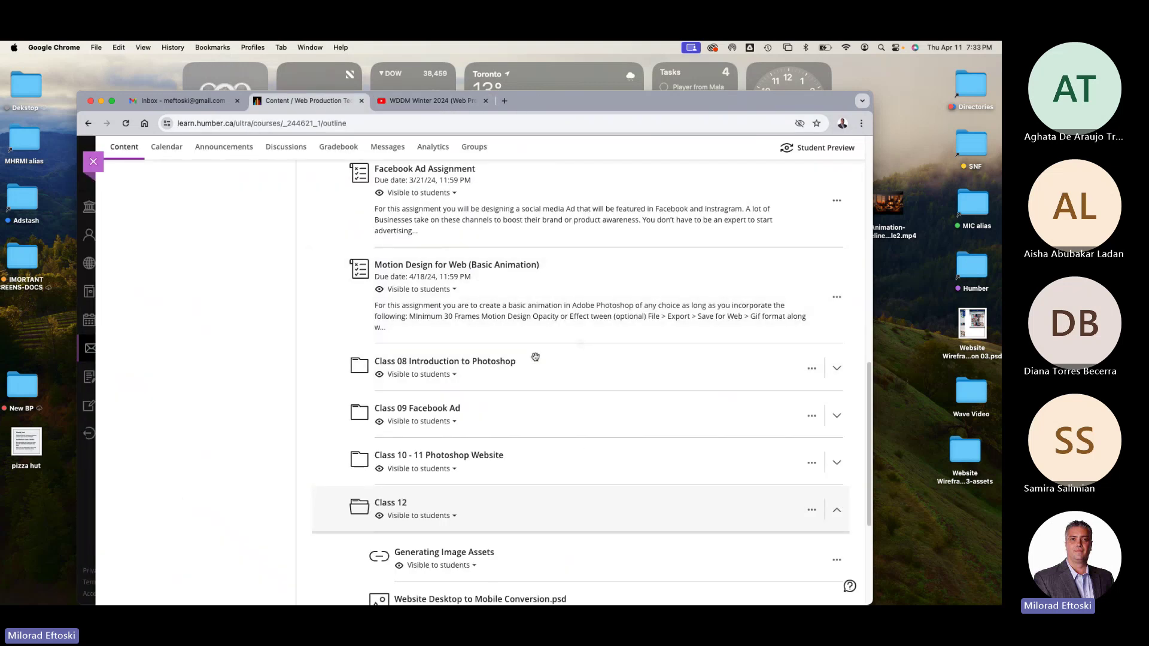
# Collapse Class 12, expand Class 13 Motion Design, and open its Motion Design in Photoshop document.
pyautogui.scroll(-1, 580, 397)
pyautogui.scroll(-3, 581, 398)
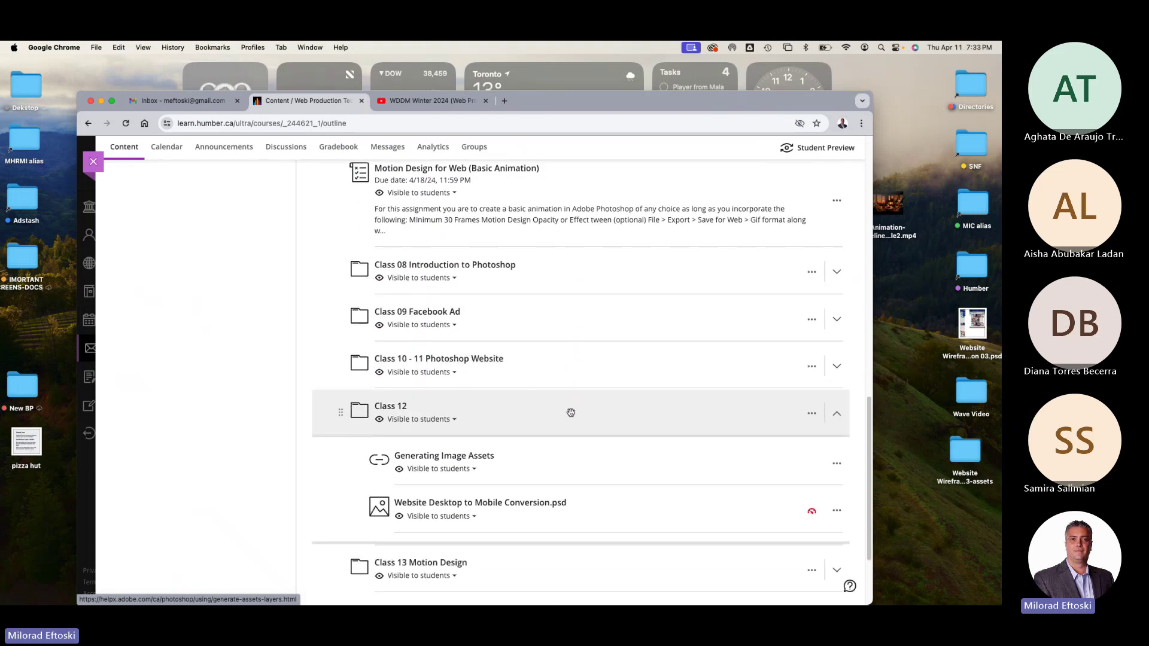
pyautogui.click(569, 412)
pyautogui.click(536, 443)
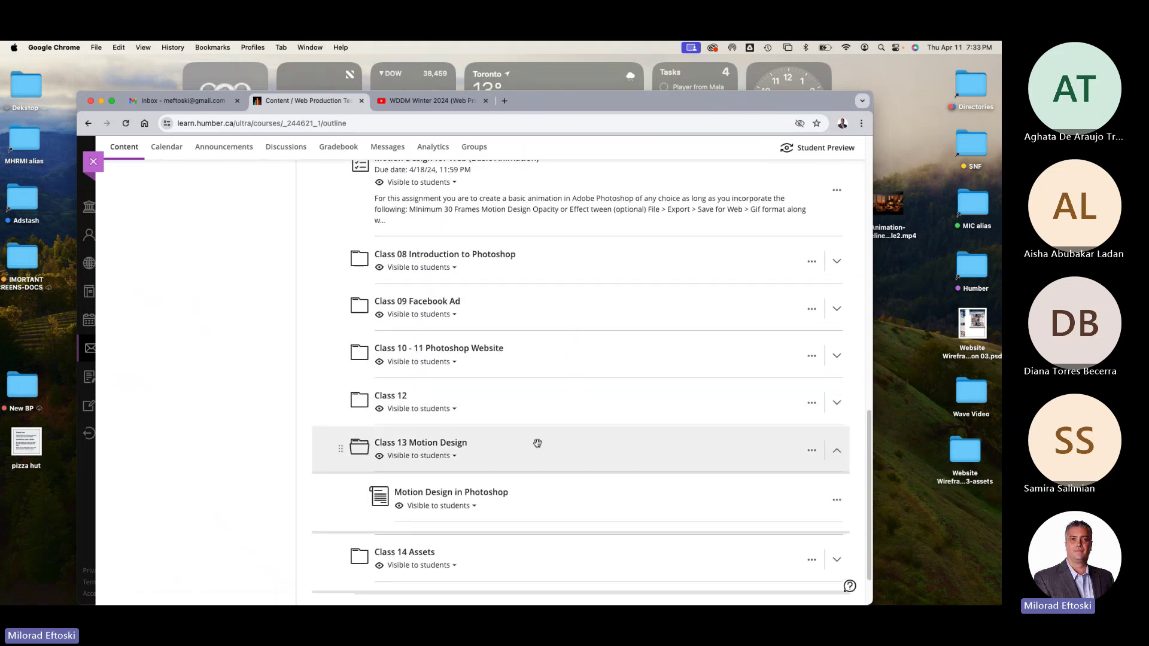
pyautogui.scroll(-3, 537, 446)
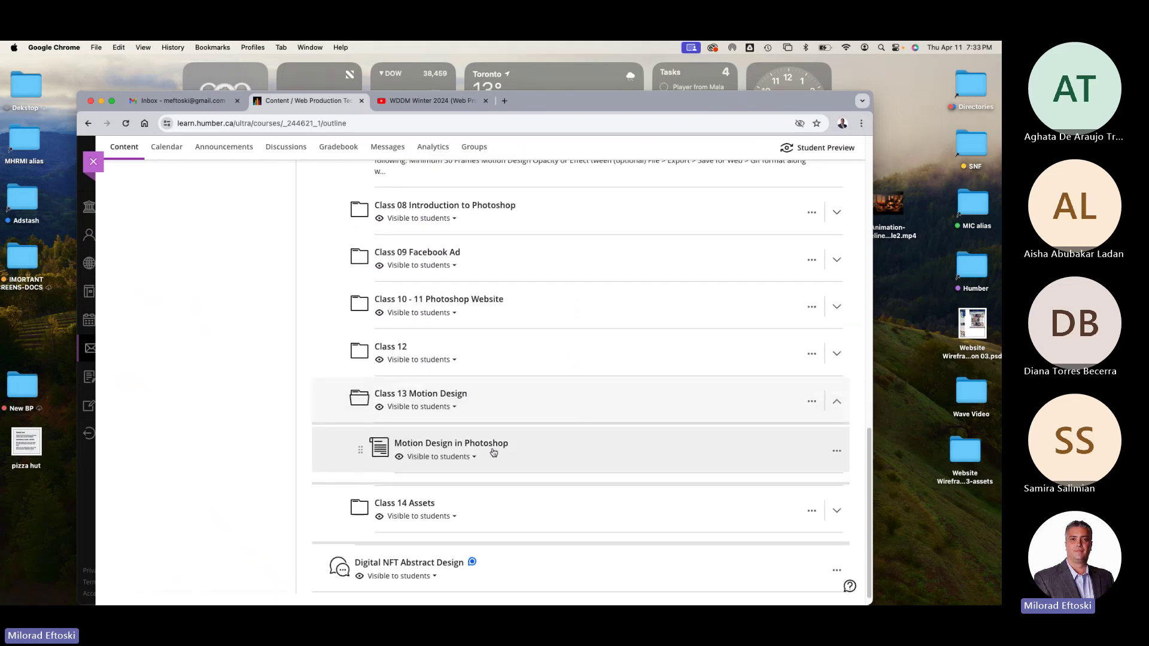
pyautogui.click(448, 449)
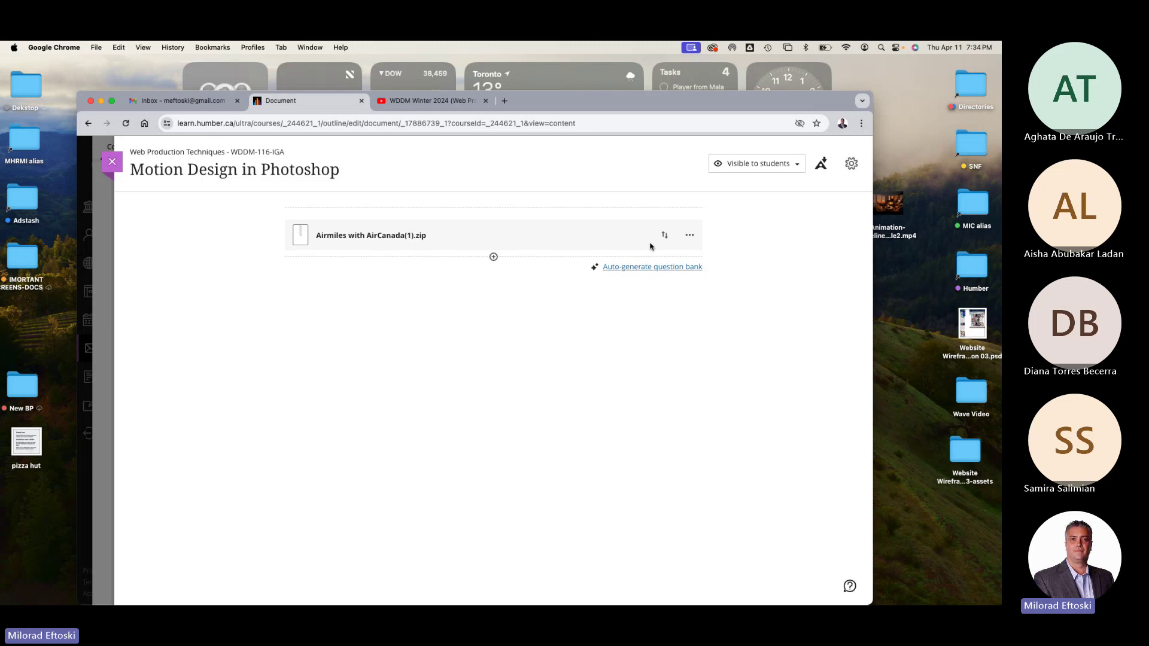
# Download the original Airmiles with AirCanada(1).zip file to the Desktop, and close the document.
pyautogui.click(690, 236)
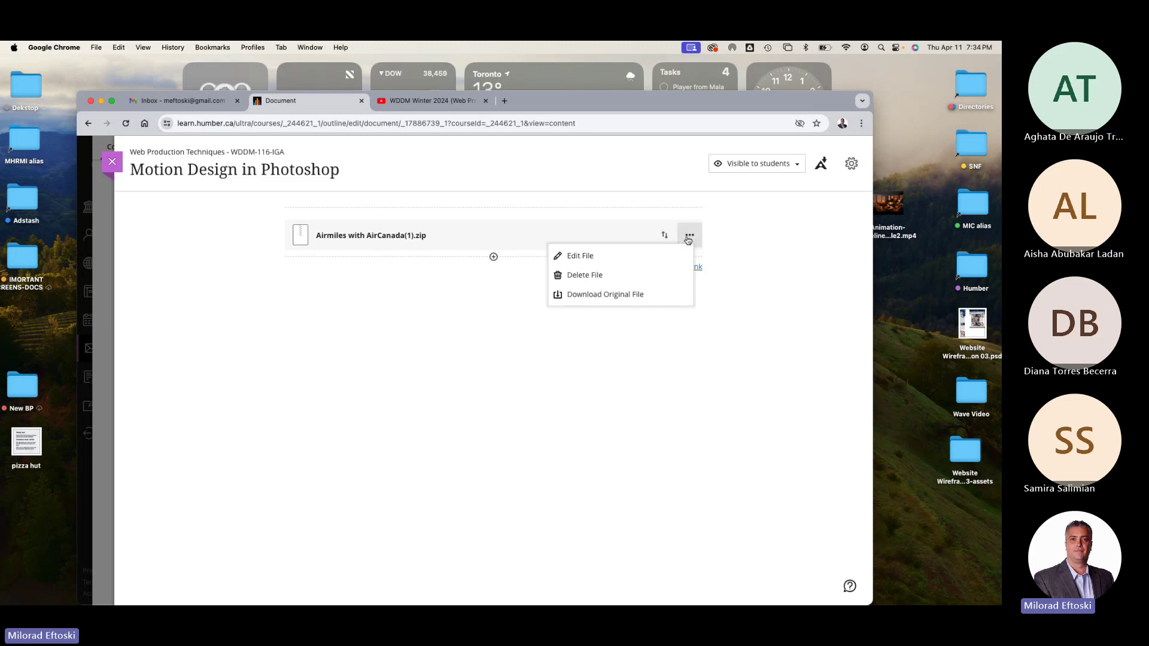
pyautogui.click(636, 295)
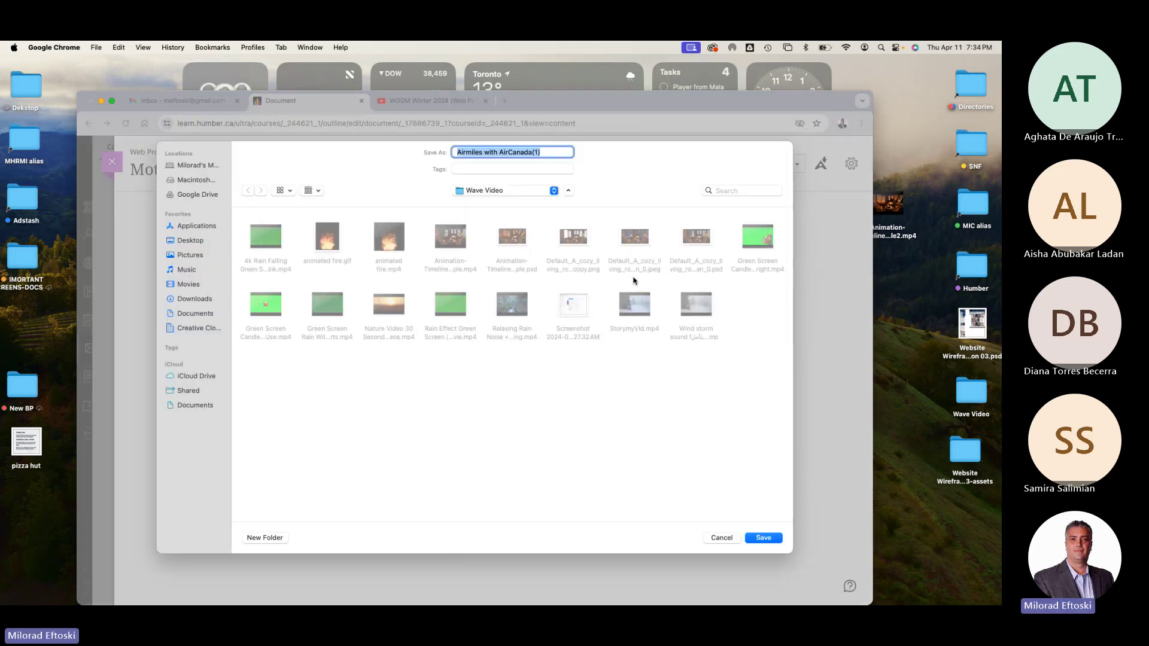
pyautogui.press('super+shift+d')
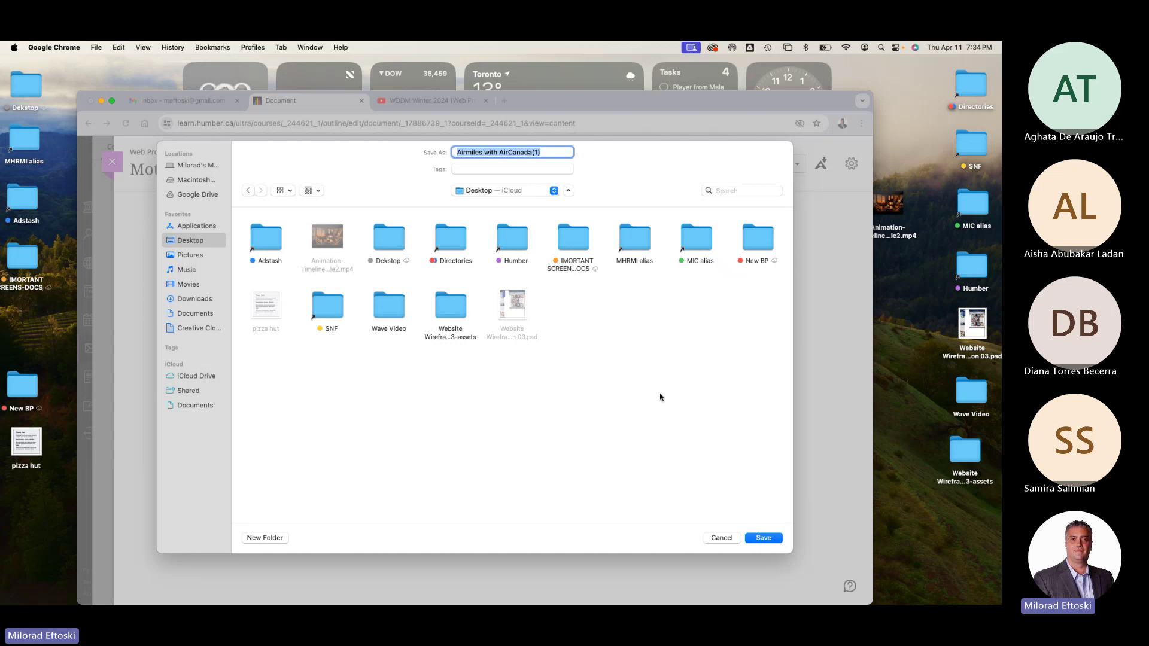
pyautogui.click(763, 539)
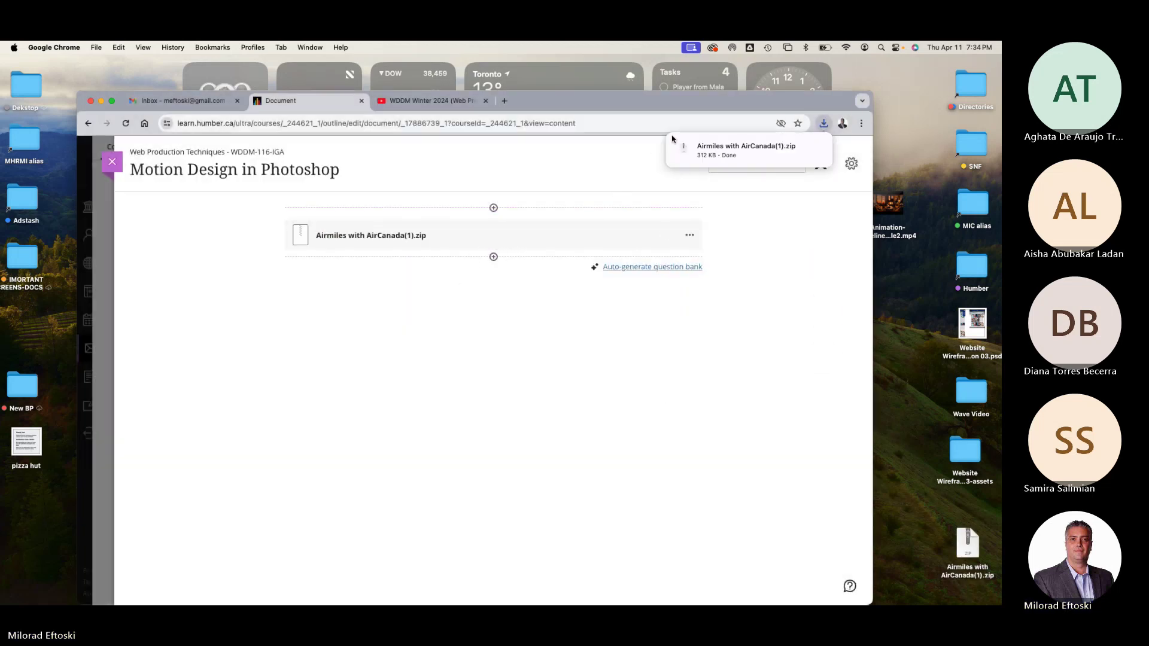
pyautogui.click(111, 161)
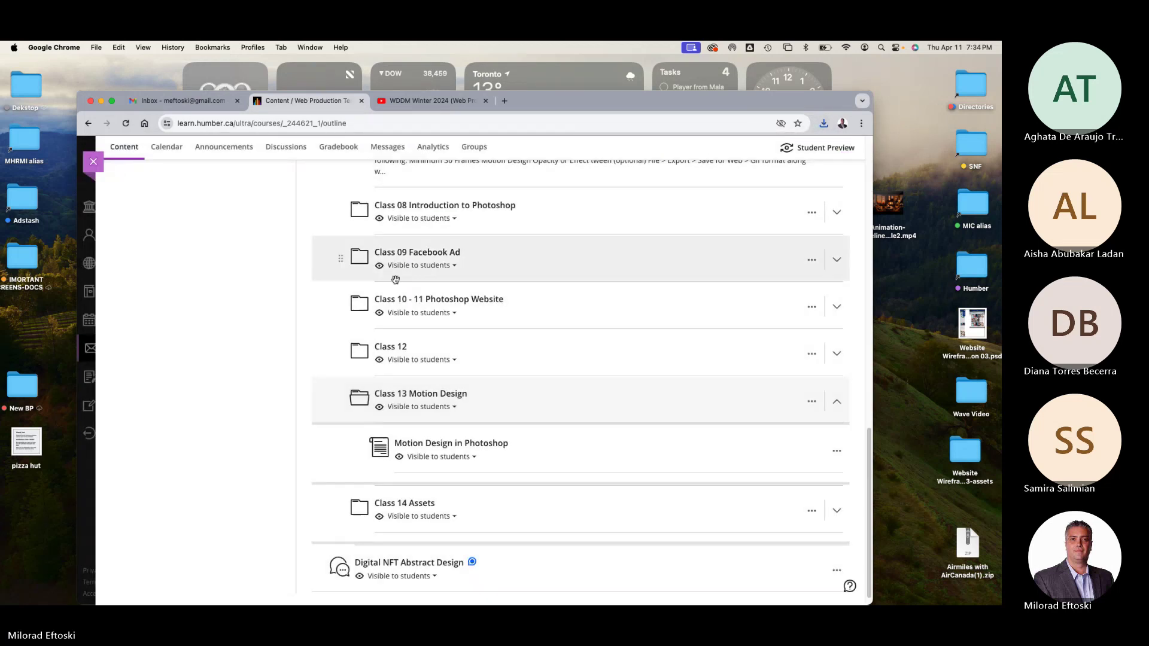
# Collapse Class 13 Motion Design, check the files in Class 14 Assets, and minimize the browser.
pyautogui.click(508, 399)
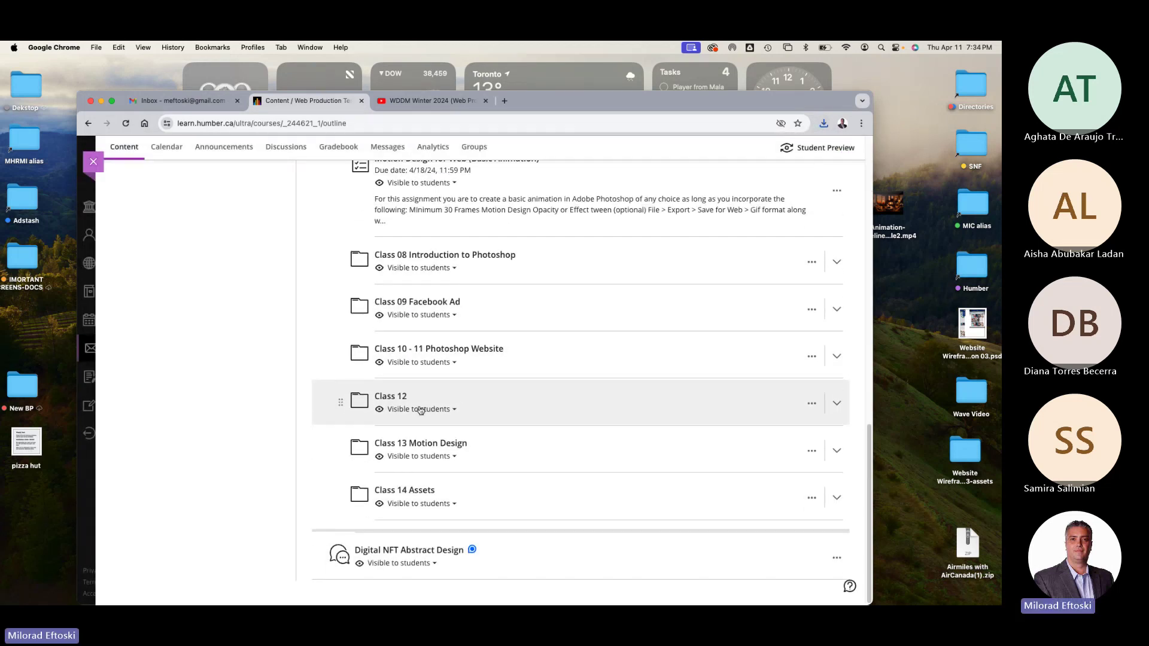
pyautogui.click(493, 492)
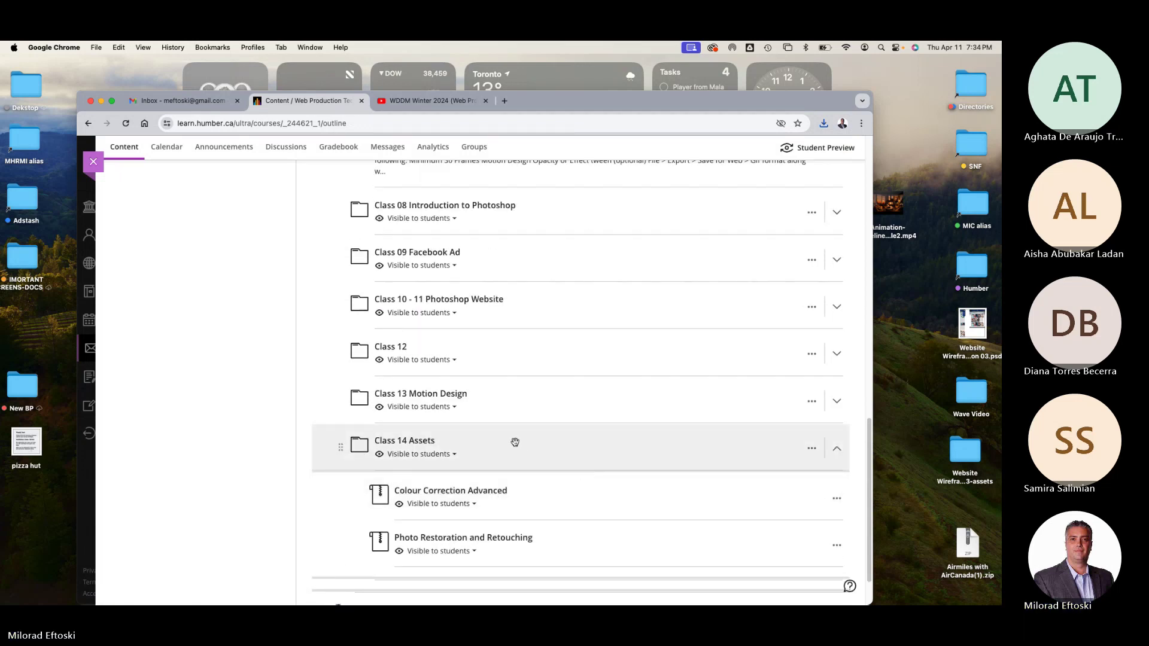
pyautogui.click(519, 449)
pyautogui.click(101, 101)
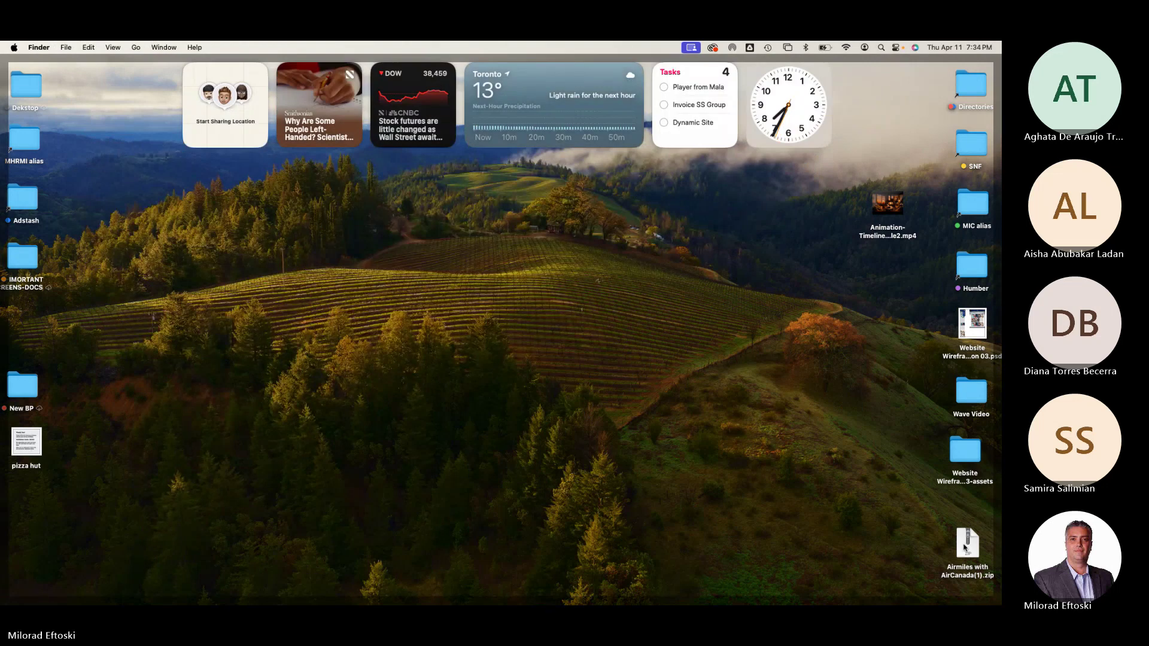
# Move the Airmiles with AirCanada(1).zip icon below the Animation-Timeline video on the desktop, and extract it with the resulting folder placed underneath.
pyautogui.moveTo(968, 557); pyautogui.dragTo(908, 324)
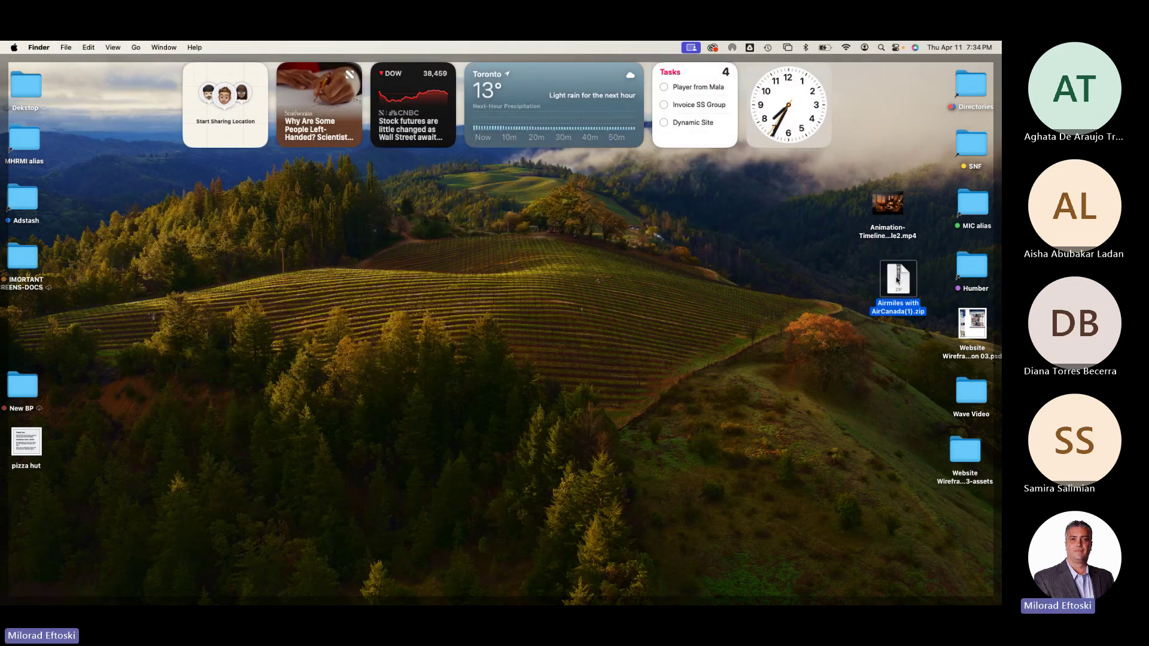
pyautogui.doubleClick(898, 280)
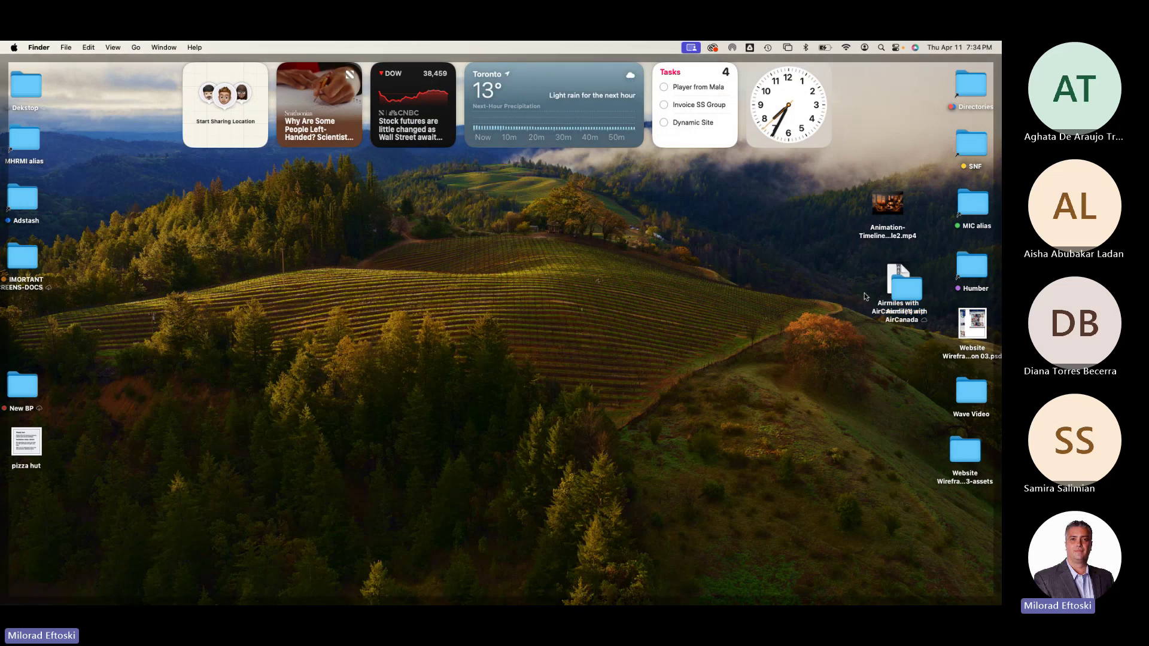
pyautogui.click(903, 345)
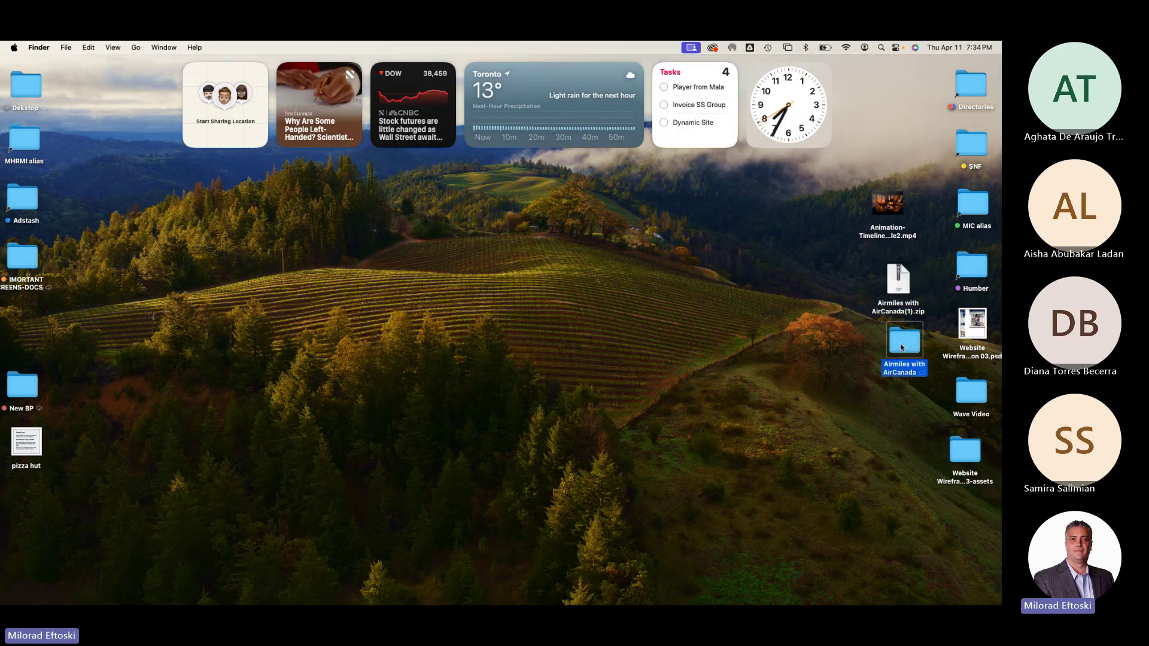
# Open the extracted Airmiles with AirCanada folder and preview the airplane, Air Miles logo and Air Canada logo images with Quick Look.
pyautogui.doubleClick(902, 346)
pyautogui.moveTo(477, 151); pyautogui.dragTo(486, 207)
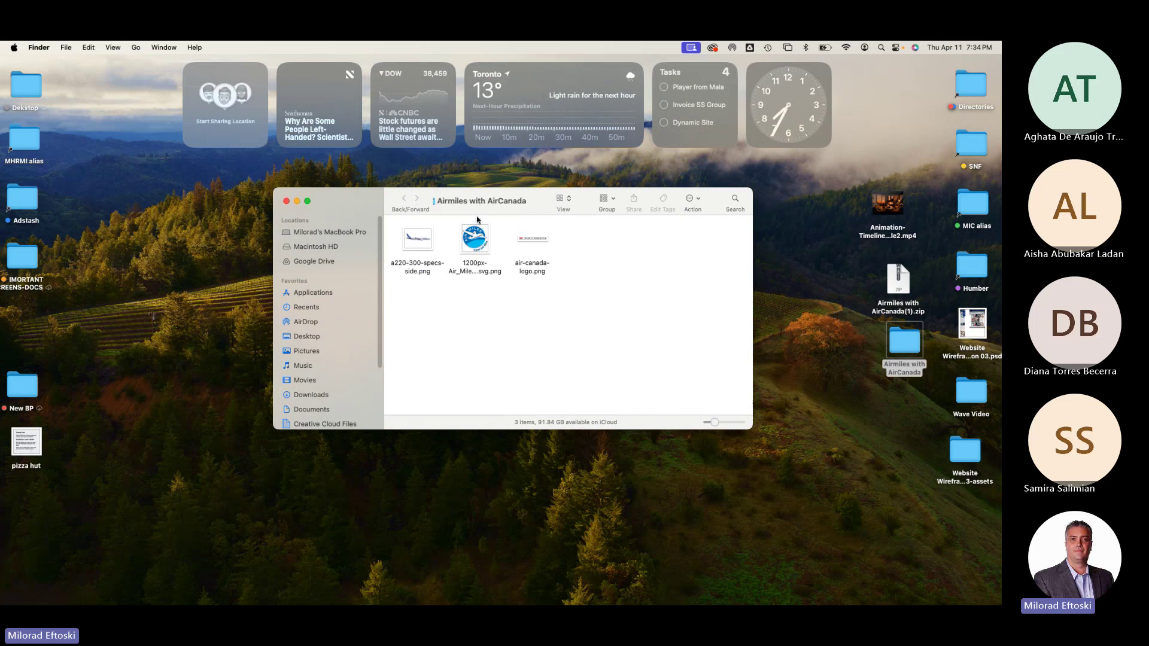
pyautogui.click(422, 237)
pyautogui.press('space')
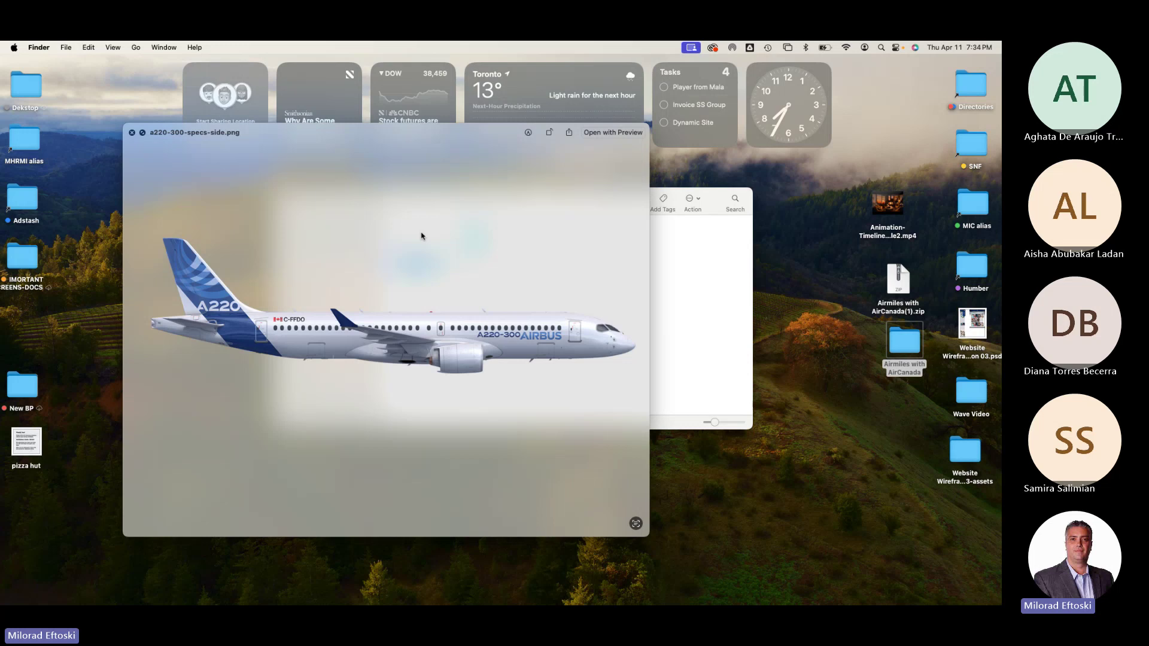
pyautogui.press('Up')
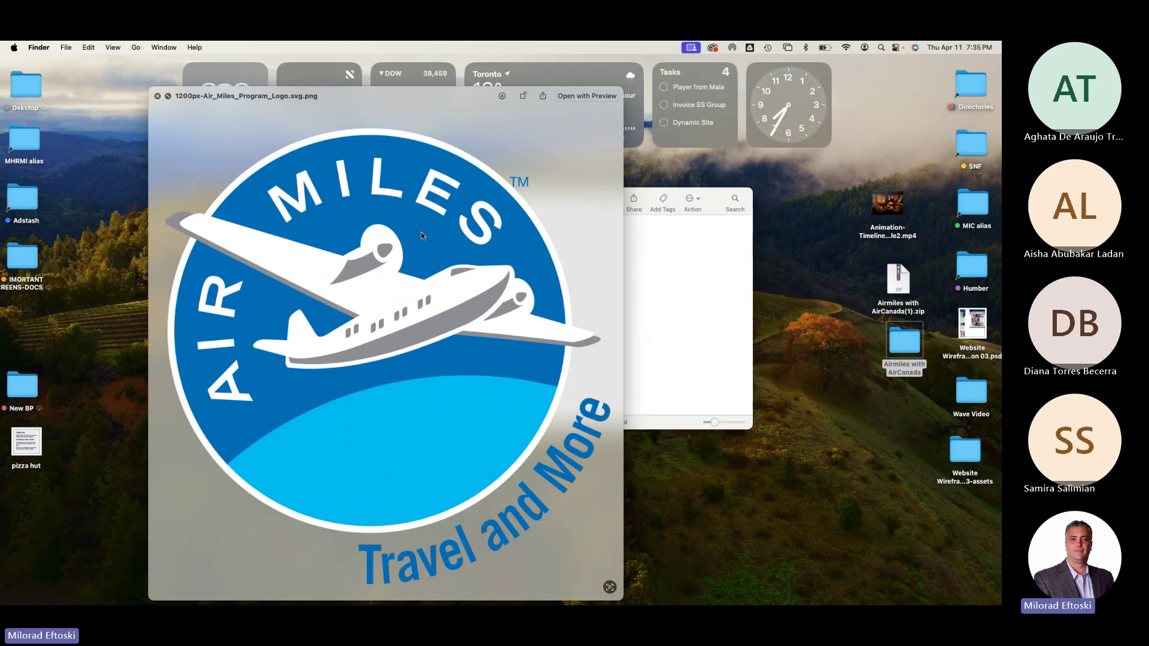
pyautogui.press('Right')
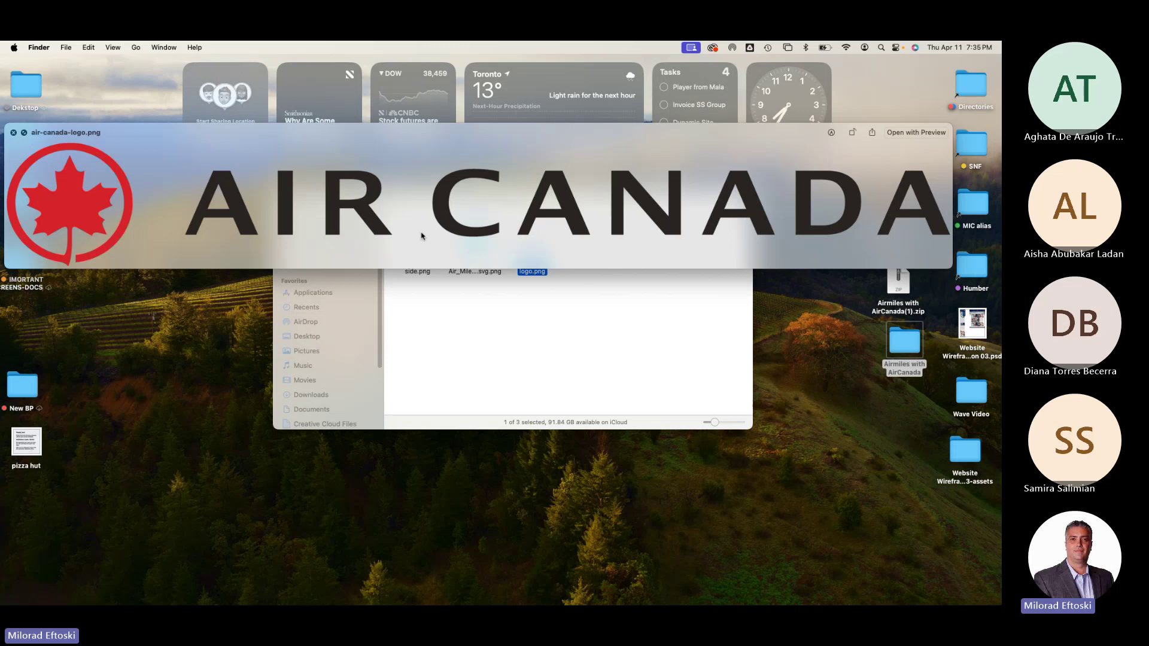
pyautogui.press('space')
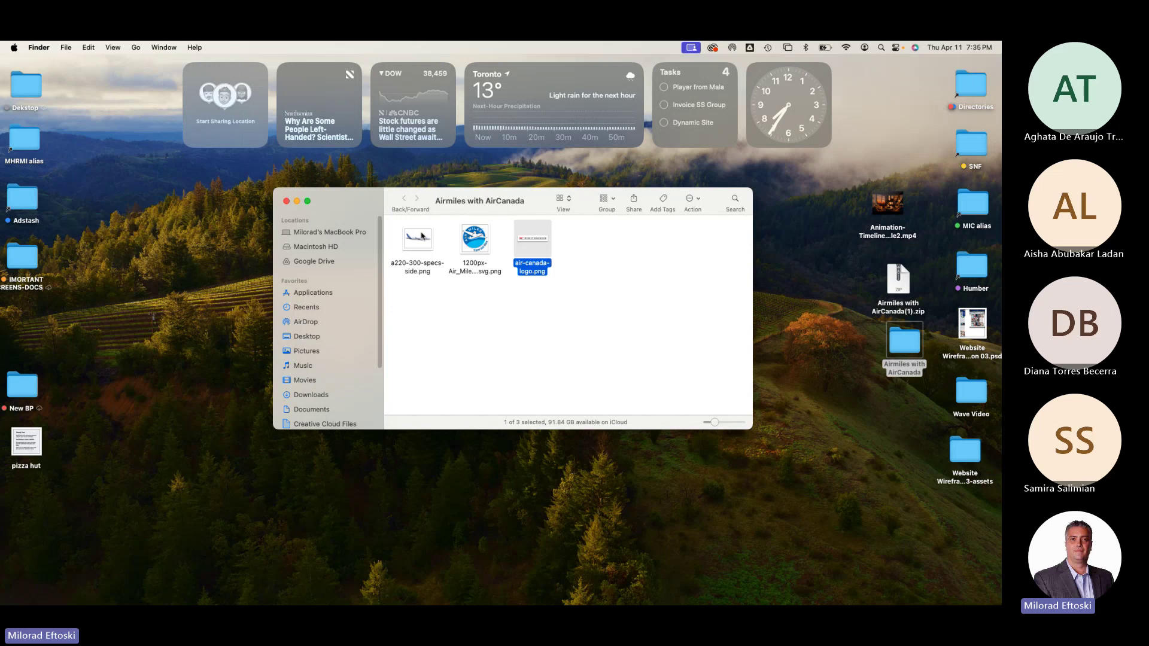
pyautogui.click(568, 287)
pyautogui.moveTo(521, 213); pyautogui.dragTo(509, 222)
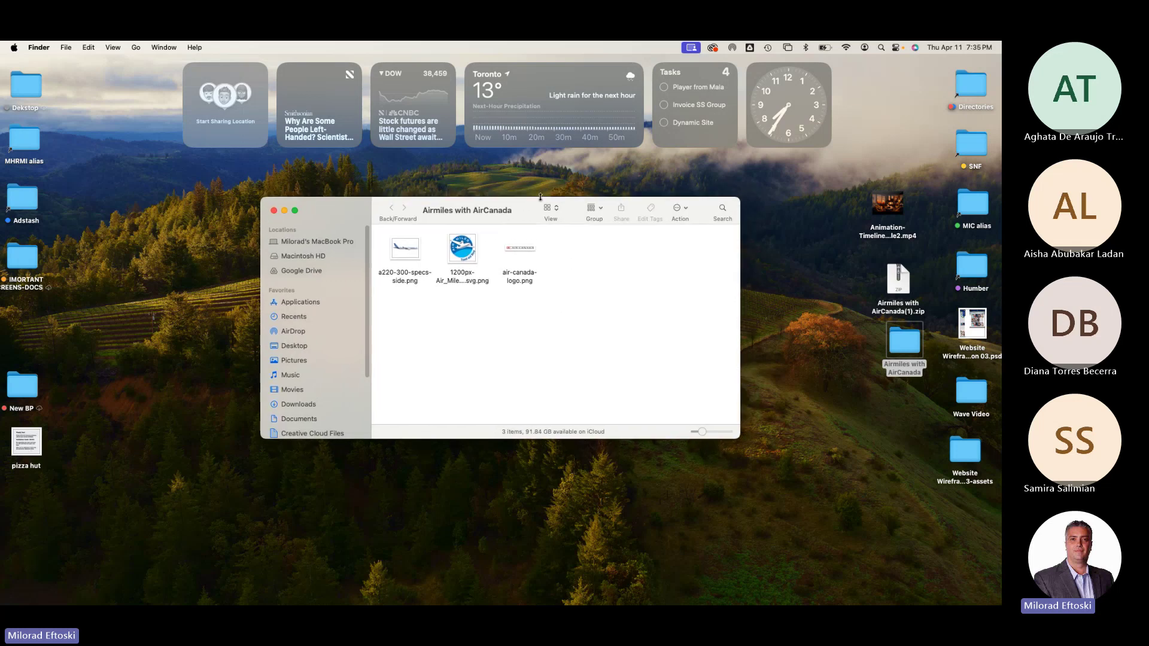
# Switch to Photoshop and start a new document to bring up the New Document settings.
pyautogui.moveTo(297, 592)
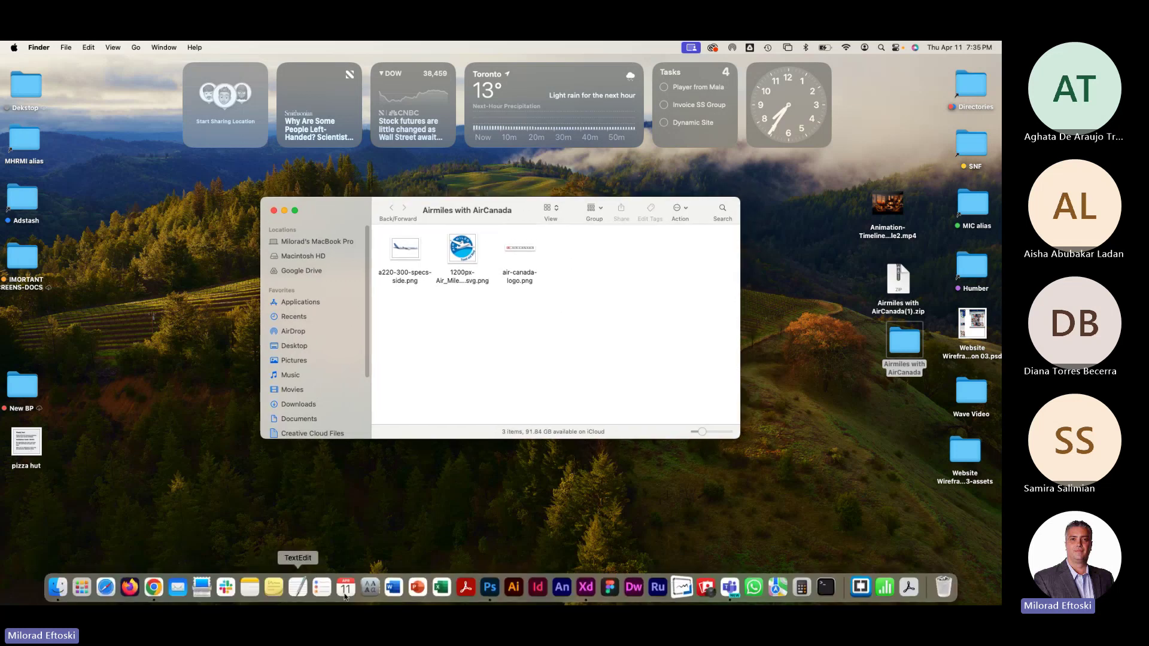
pyautogui.click(482, 594)
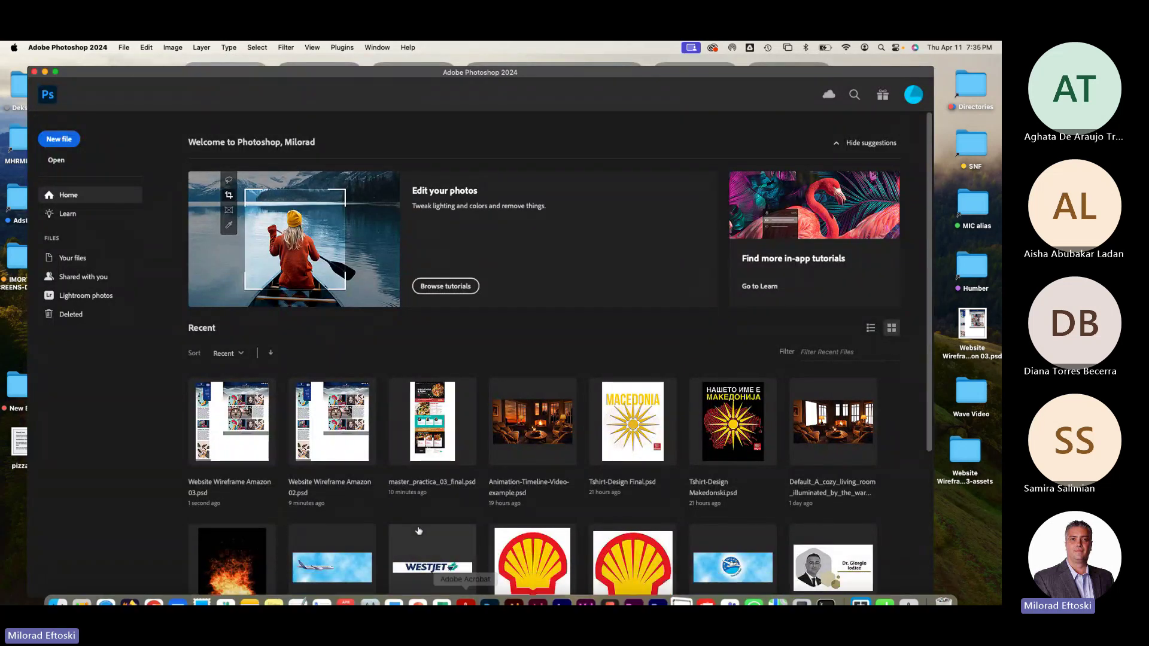
pyautogui.click(124, 47)
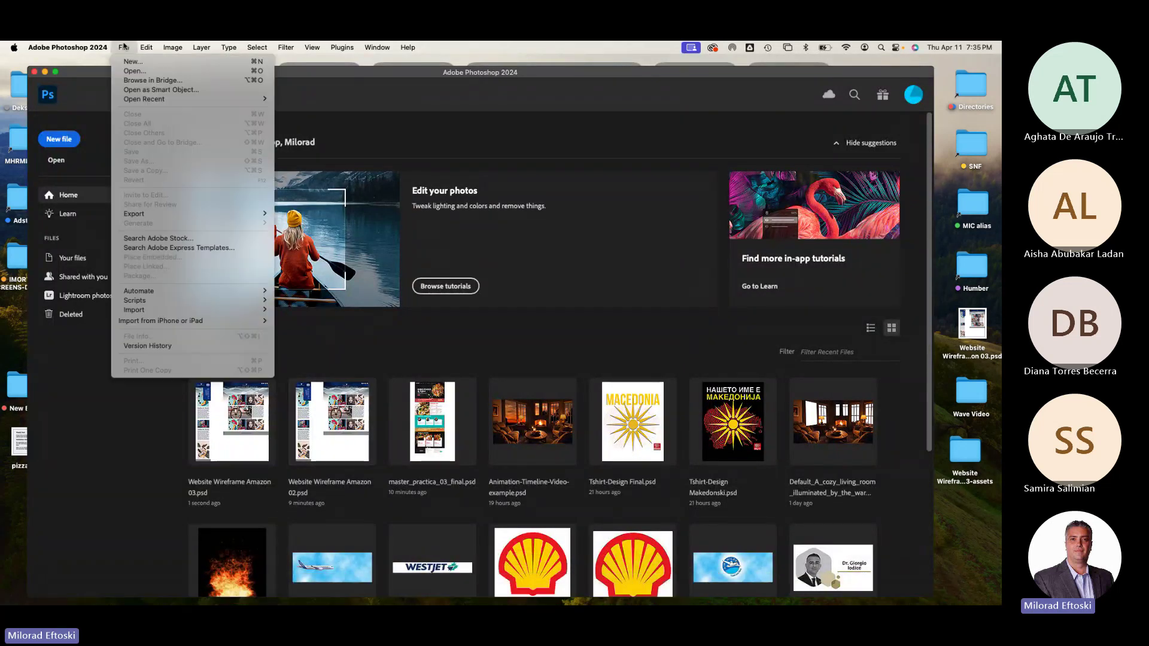
pyautogui.click(133, 62)
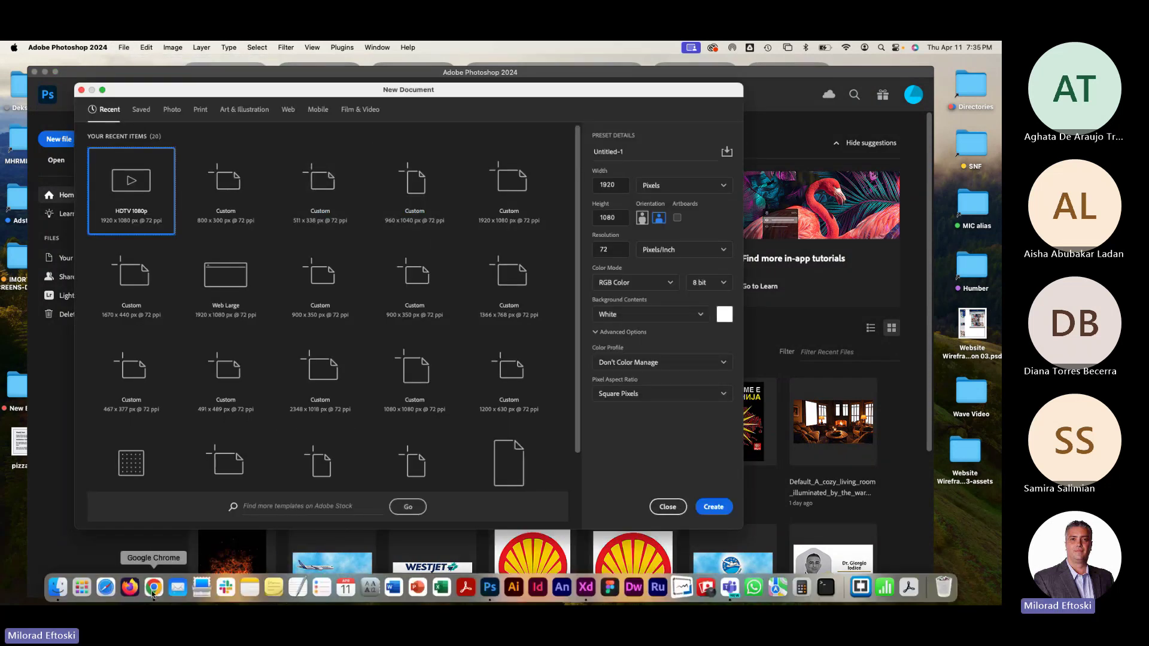
# Switch back to Chrome and open the Motion Design for Web (Basic Animation) assignment in the Photoshop Module.
pyautogui.click(153, 590)
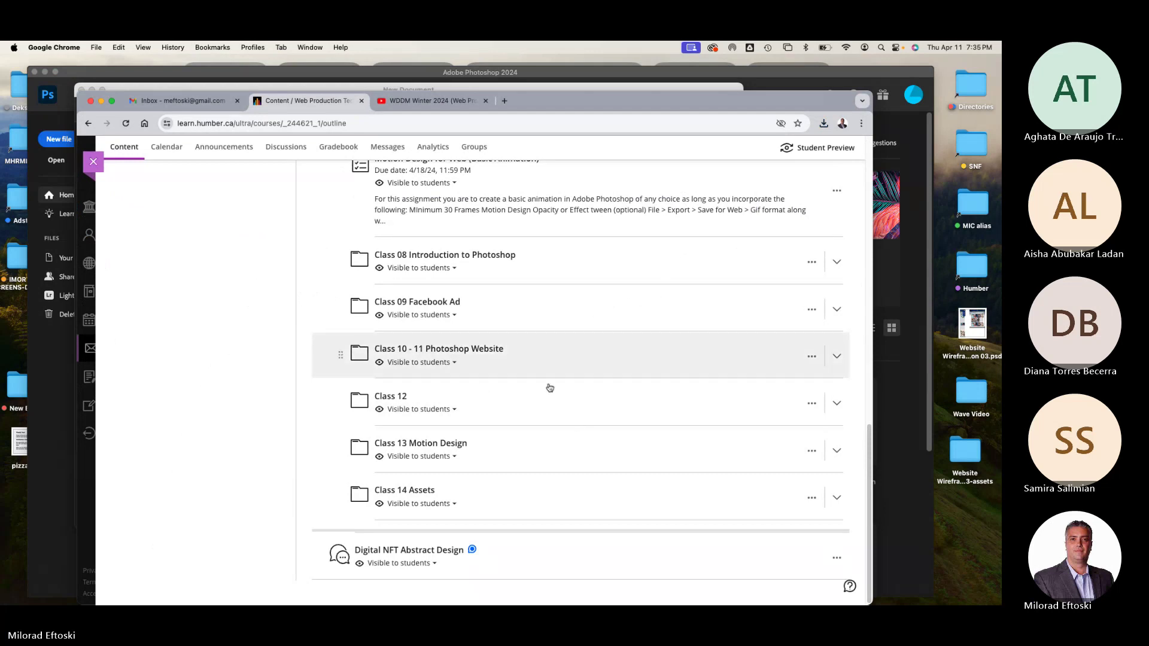
pyautogui.scroll(5, 527, 388)
pyautogui.scroll(-5, 524, 390)
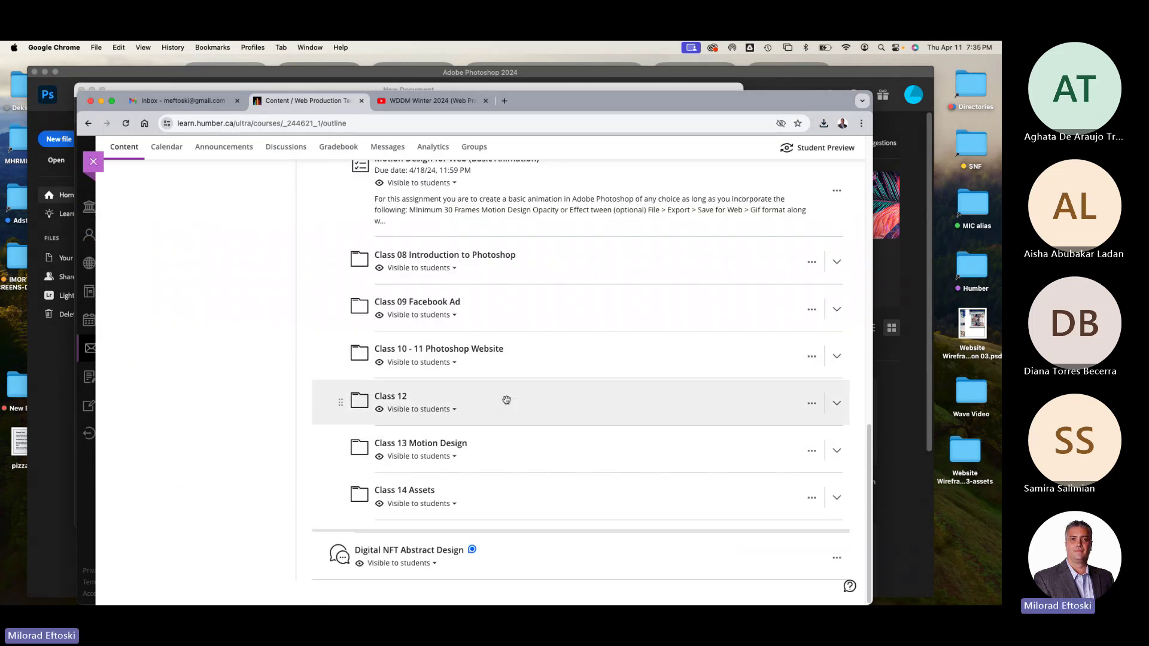
pyautogui.scroll(3, 503, 359)
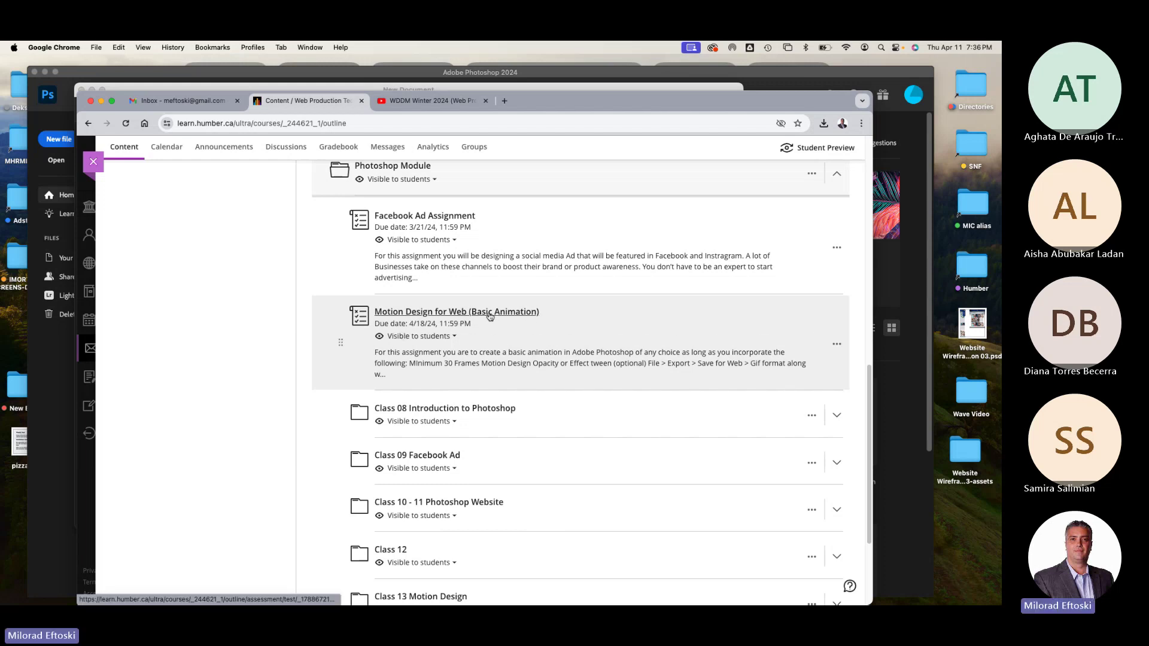
pyautogui.click(490, 316)
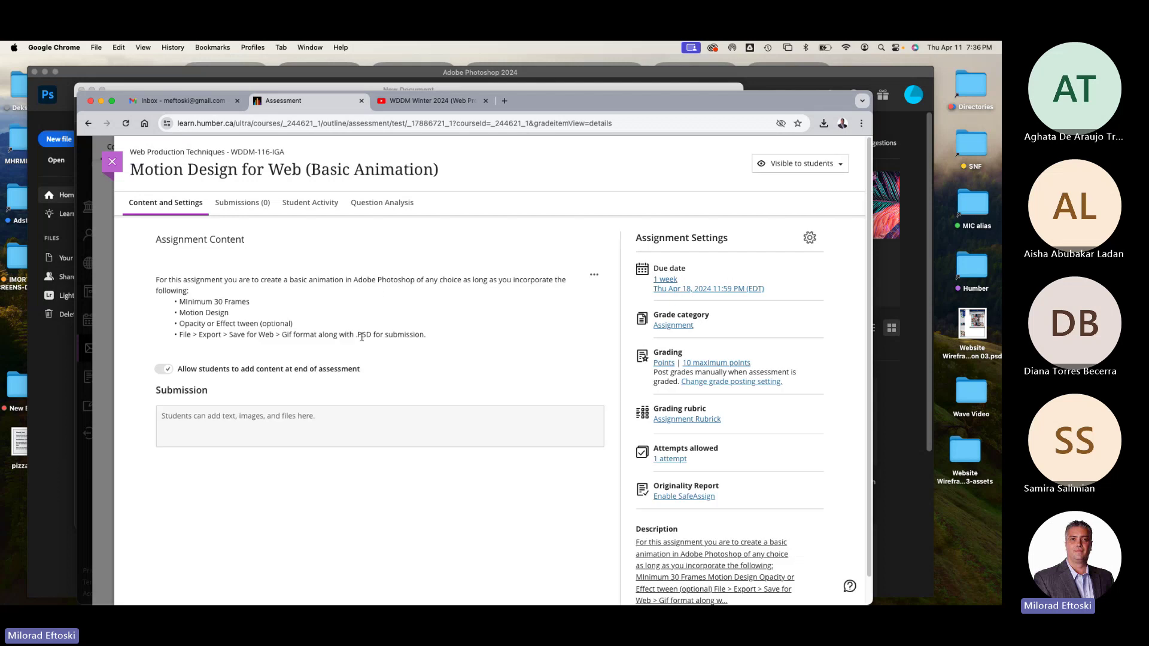
# Edit the assignment content to add a "Size: 900 x 300" bullet above the "Minimum 30 Frames" requirement.
pyautogui.tripleClick(215, 302)
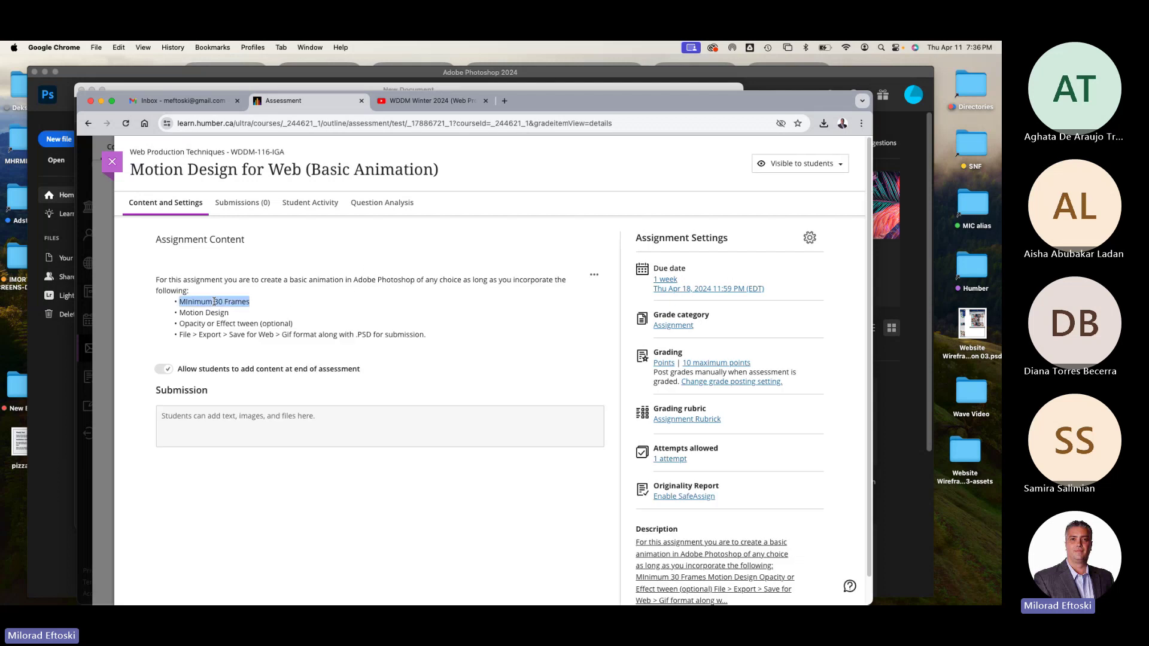
pyautogui.click(594, 276)
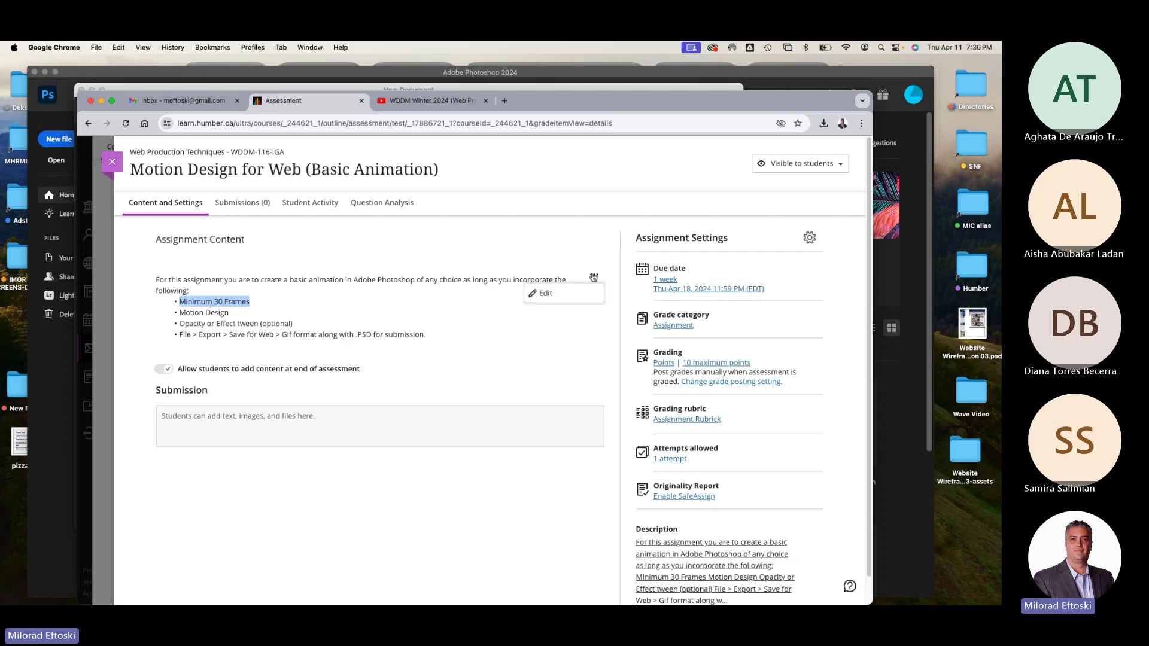
pyautogui.click(563, 292)
pyautogui.click(221, 294)
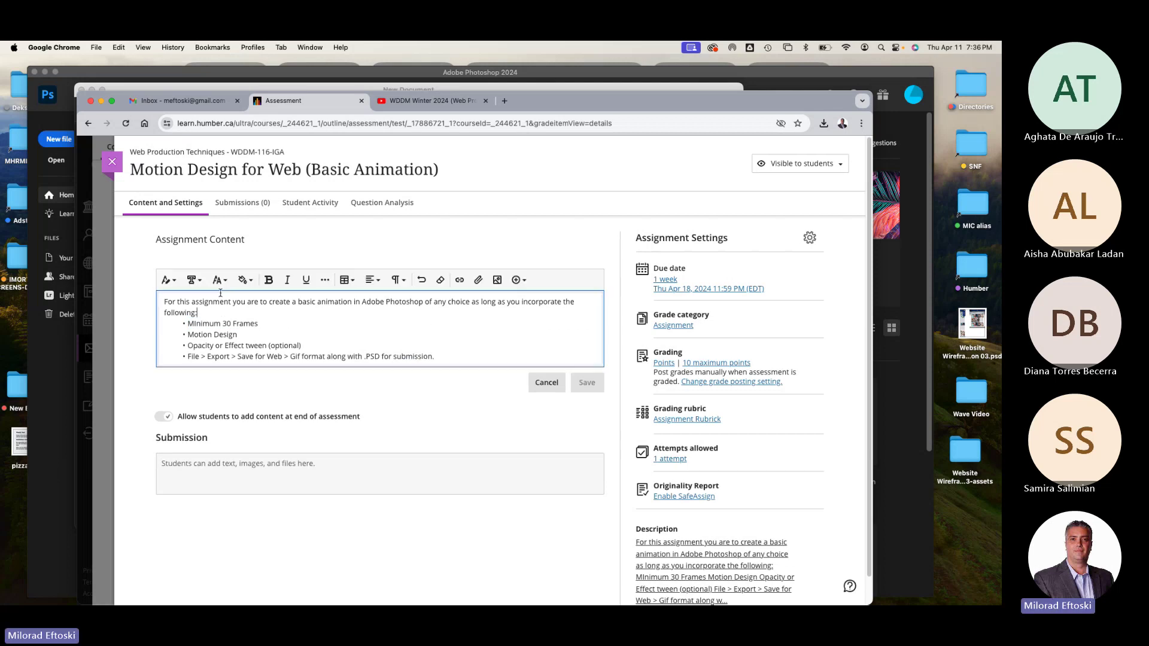
pyautogui.press('Return')
pyautogui.write('Size')
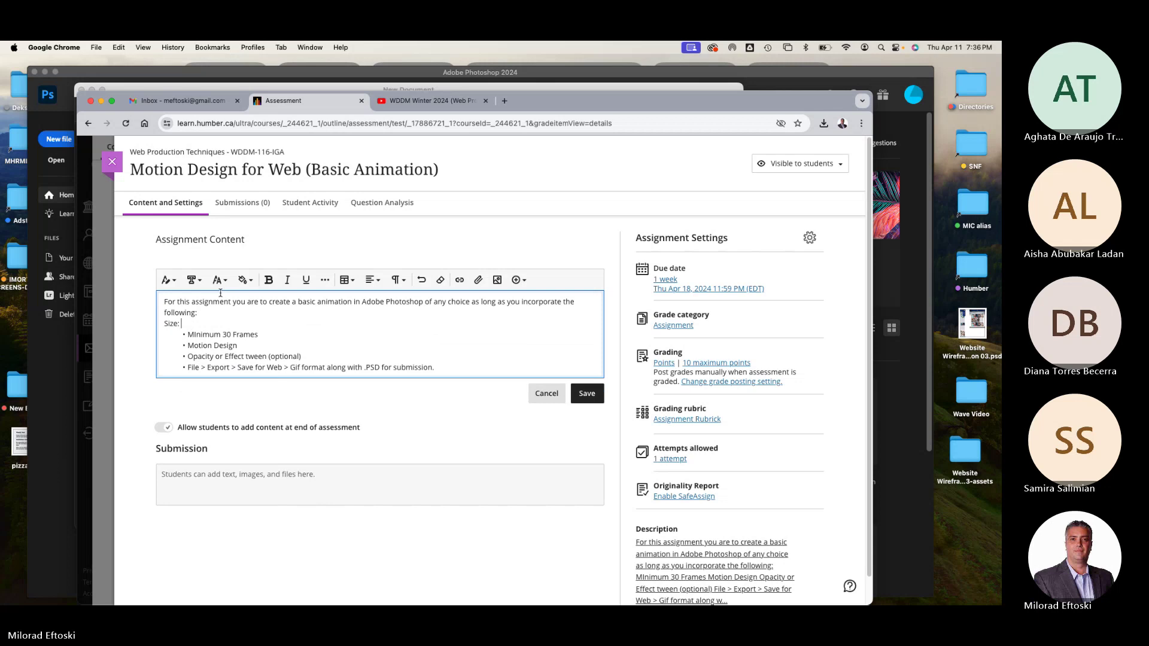
pyautogui.write(': ')
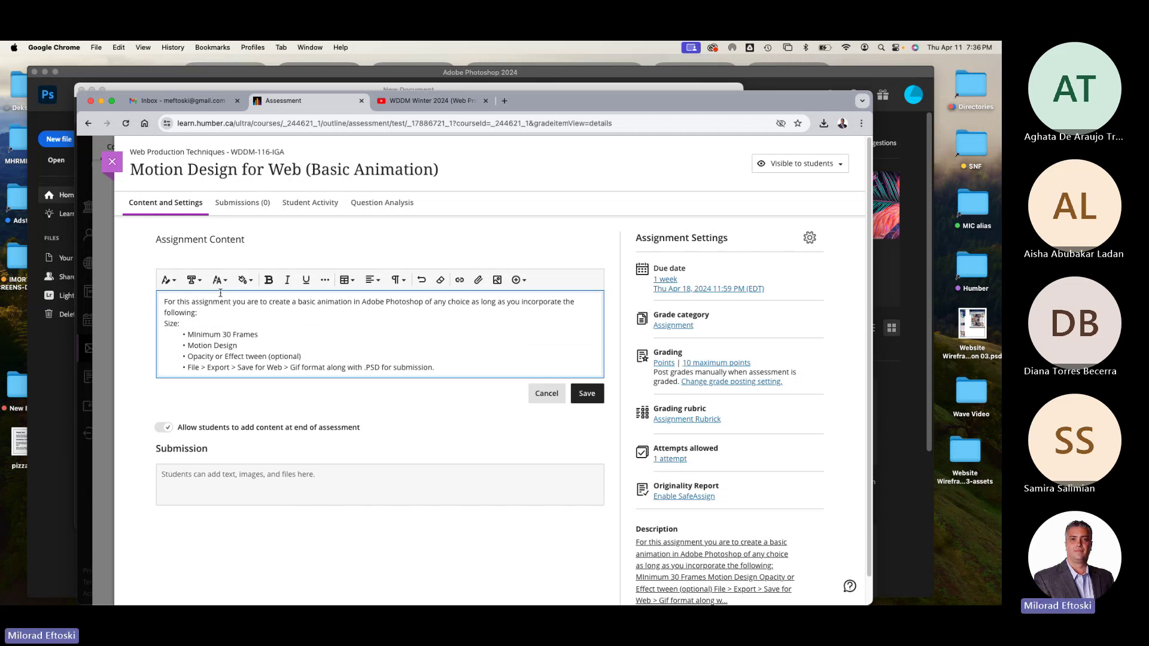
pyautogui.write('900 x 300')
pyautogui.click(166, 324)
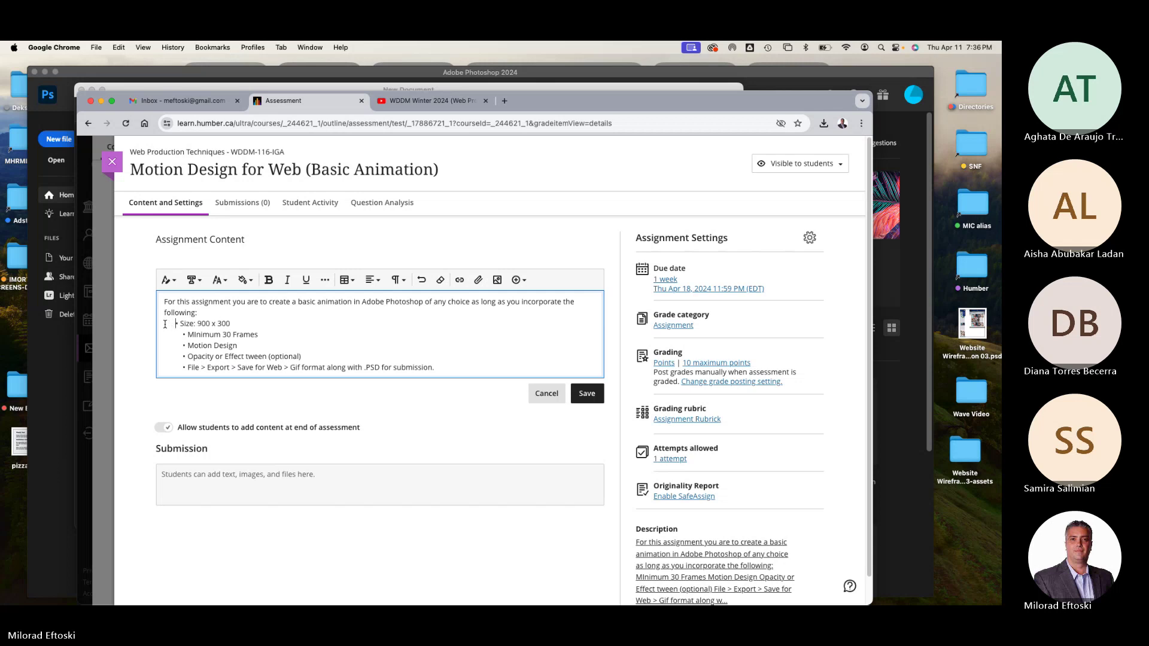
# Highlight the frame count, motion design, tween and export requirements one after another, and save the edited assignment content.
pyautogui.tripleClick(199, 333)
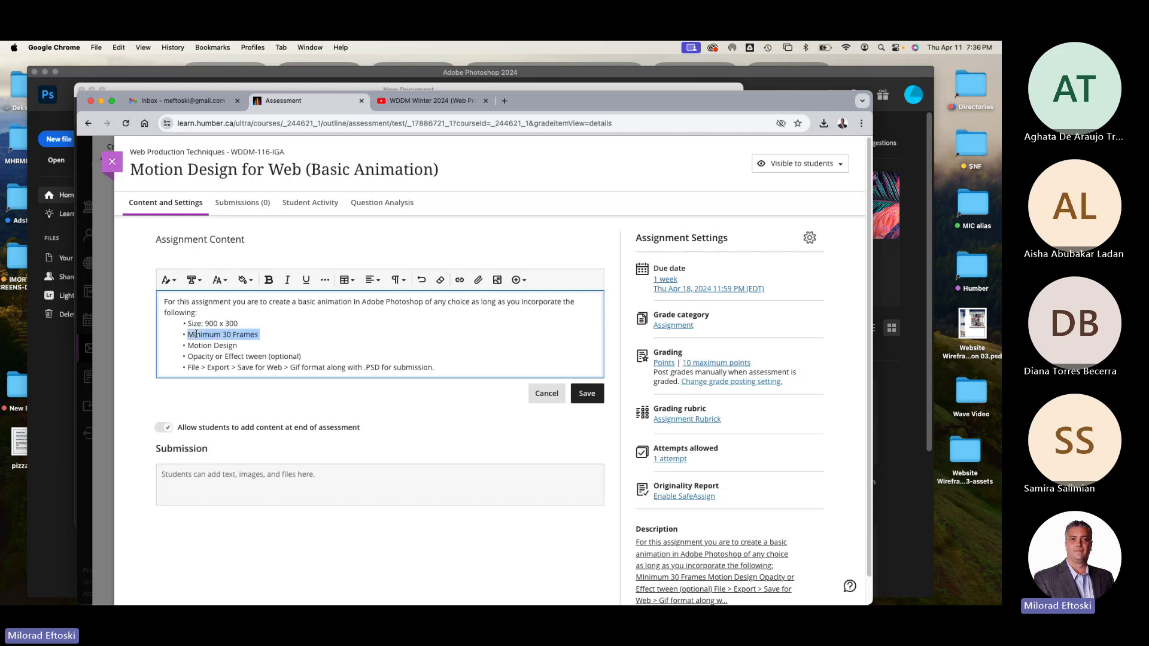
pyautogui.tripleClick(206, 346)
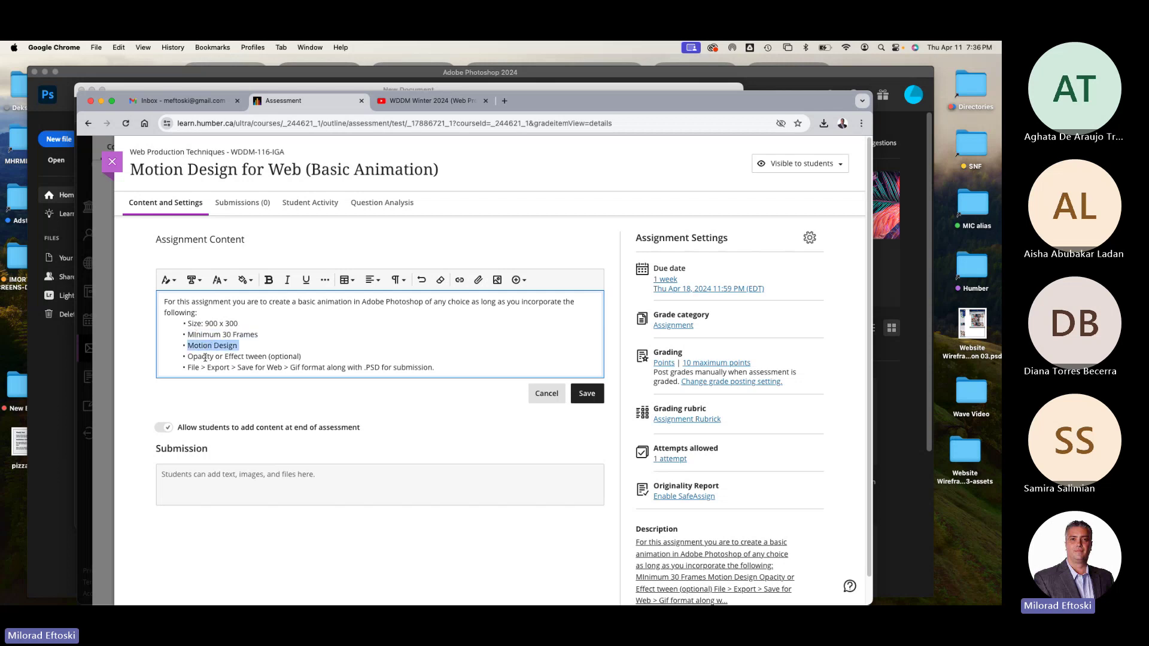
pyautogui.tripleClick(205, 357)
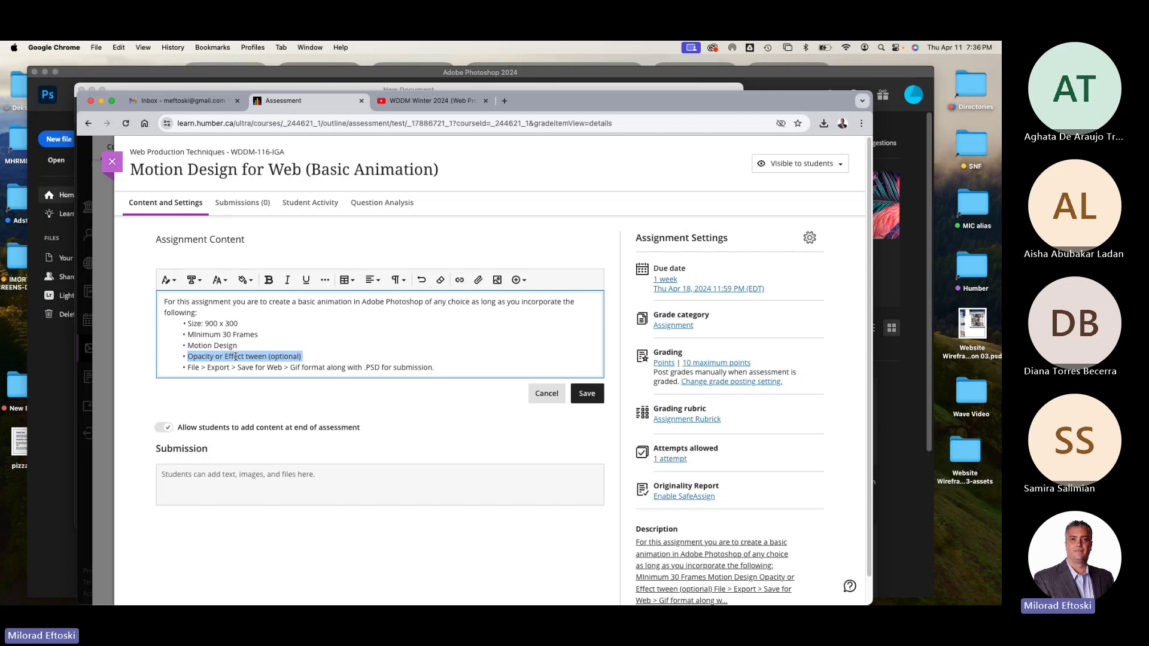
pyautogui.tripleClick(240, 367)
pyautogui.click(240, 368)
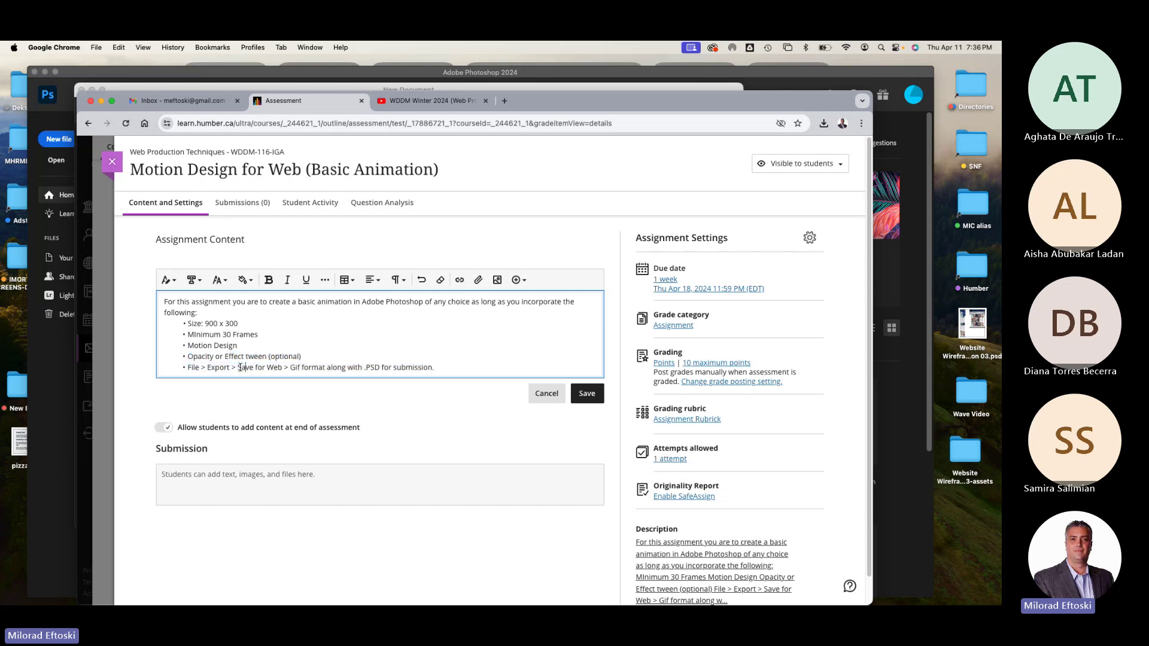
pyautogui.doubleClick(292, 368)
pyautogui.moveTo(361, 368); pyautogui.dragTo(184, 327)
pyautogui.click(393, 368)
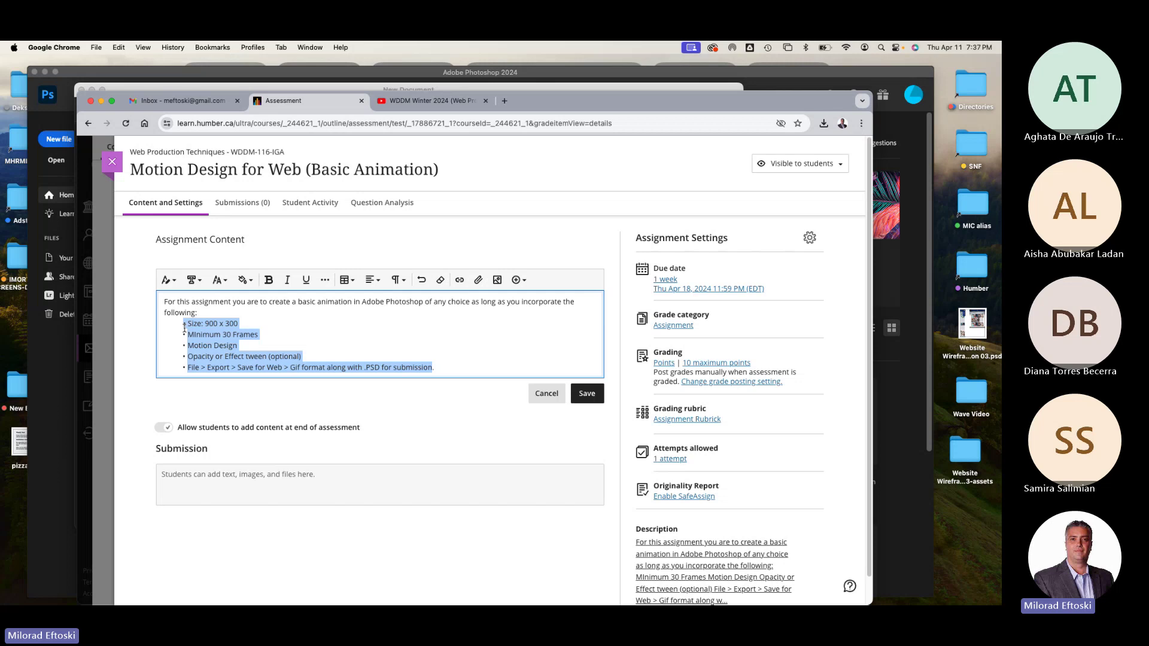
pyautogui.click(284, 333)
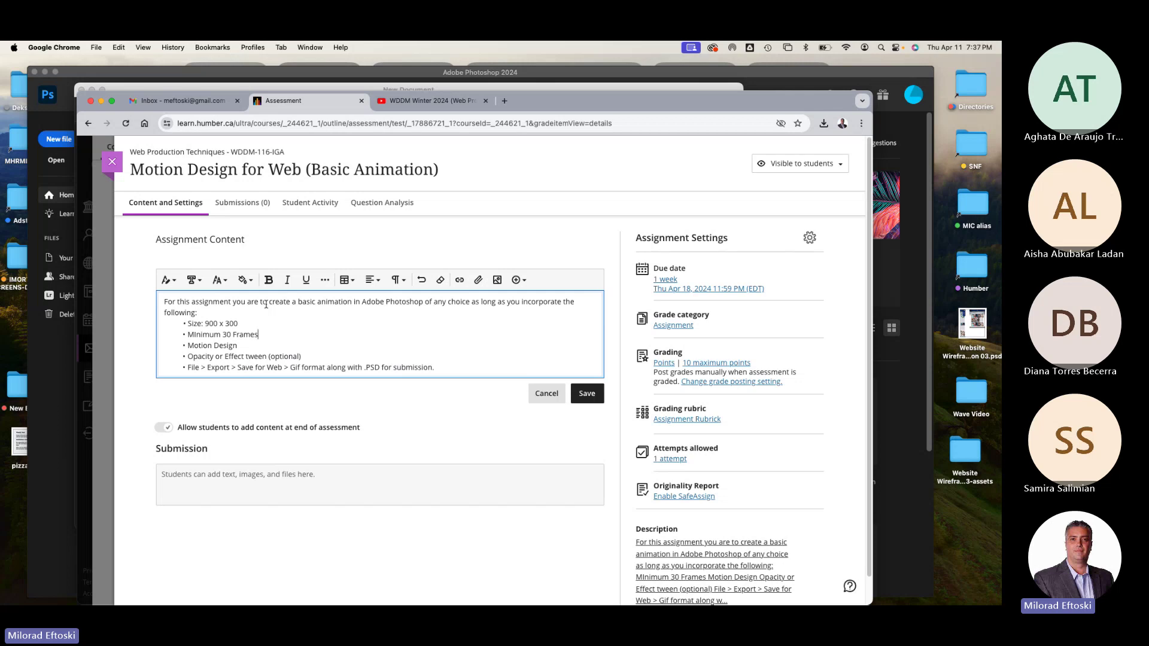
pyautogui.click(588, 395)
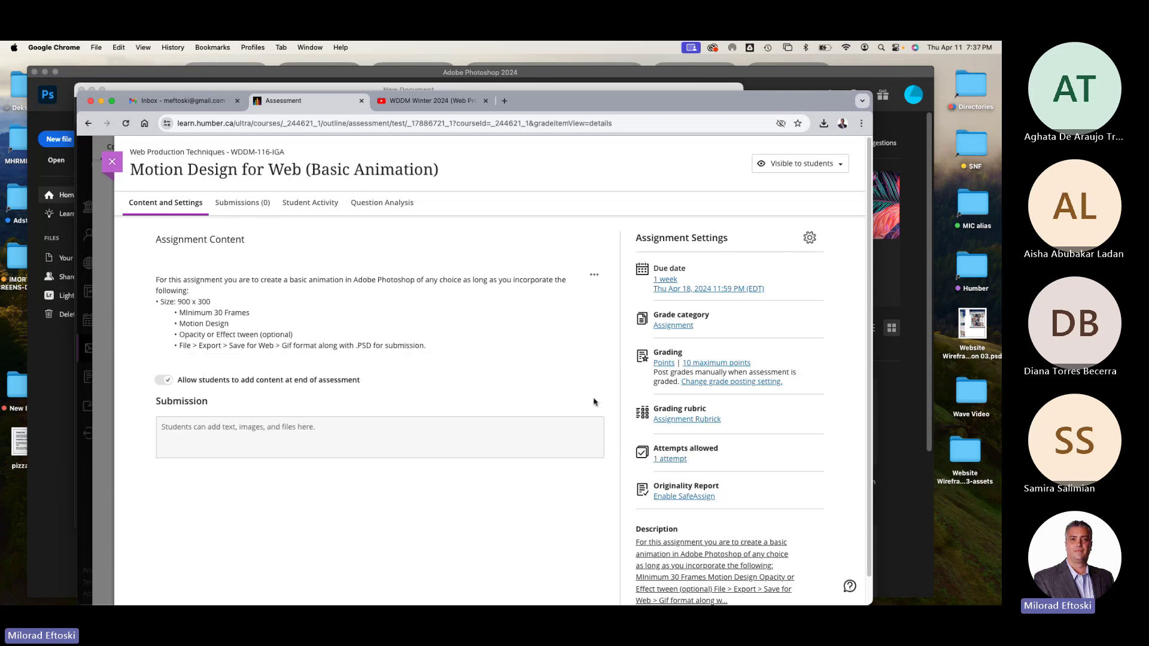
# Set the assignment's due date to 4/21/24, save the settings and close the assignment to return to the course content.
pyautogui.click(705, 290)
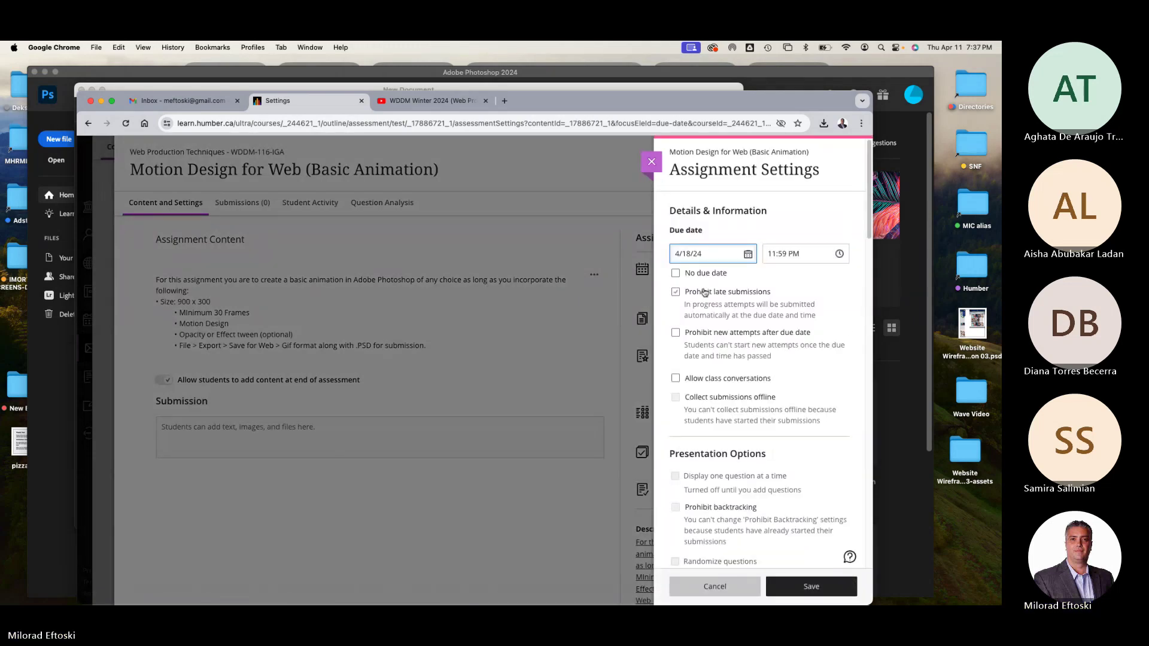
pyautogui.click(749, 255)
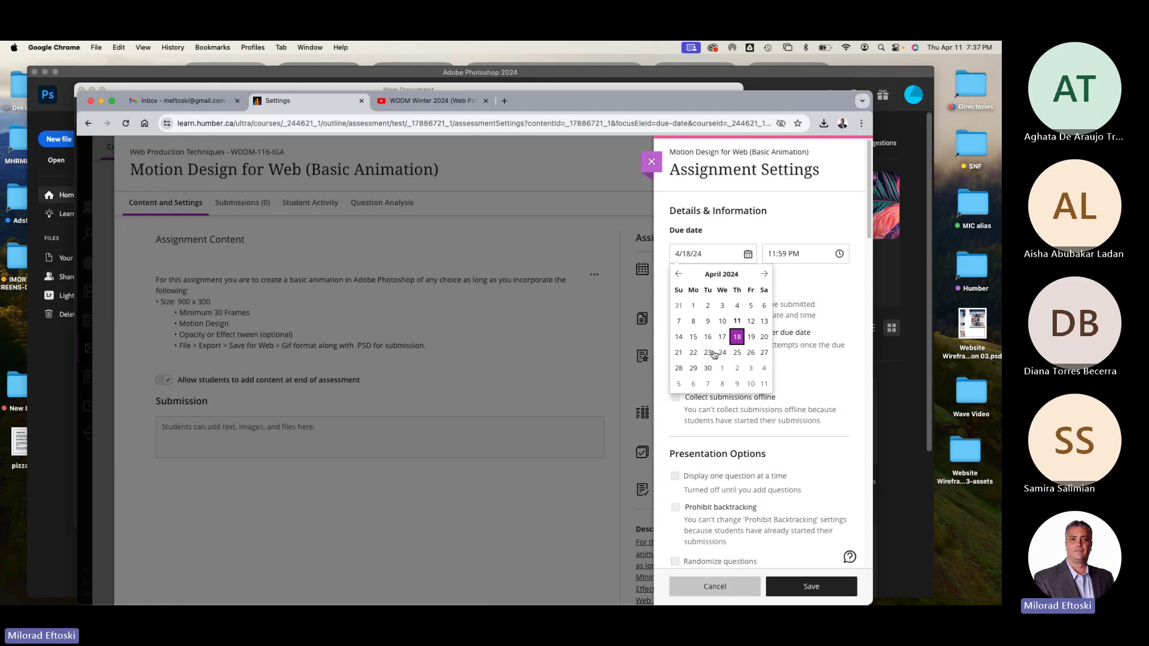
pyautogui.click(680, 354)
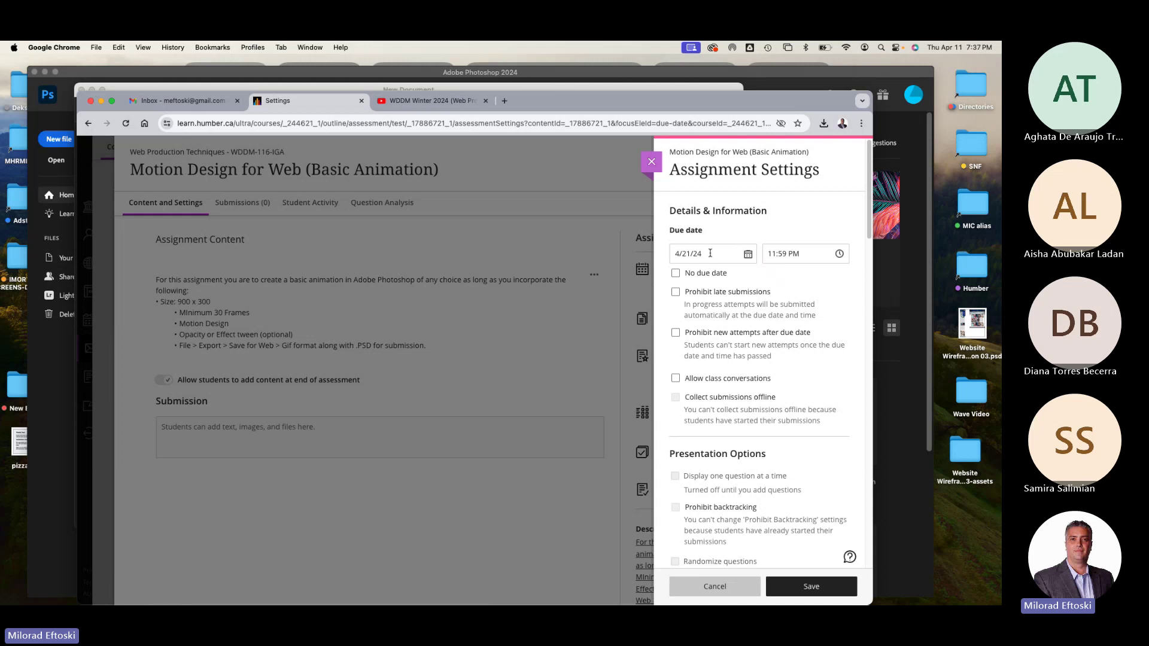
pyautogui.click(812, 588)
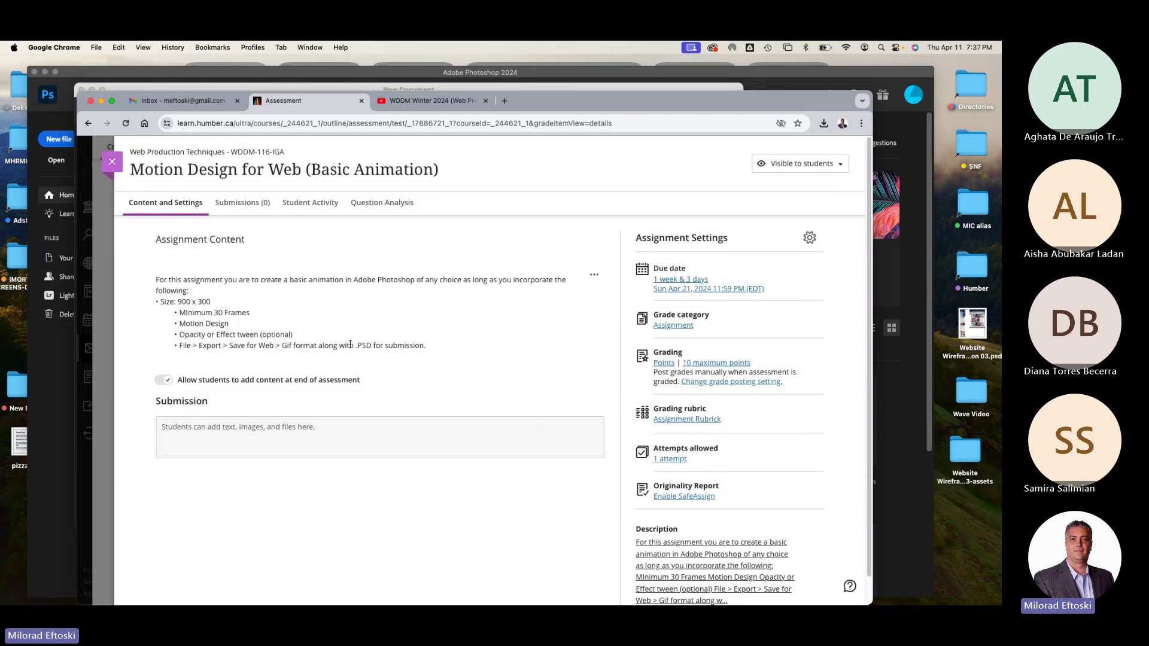
pyautogui.click(120, 165)
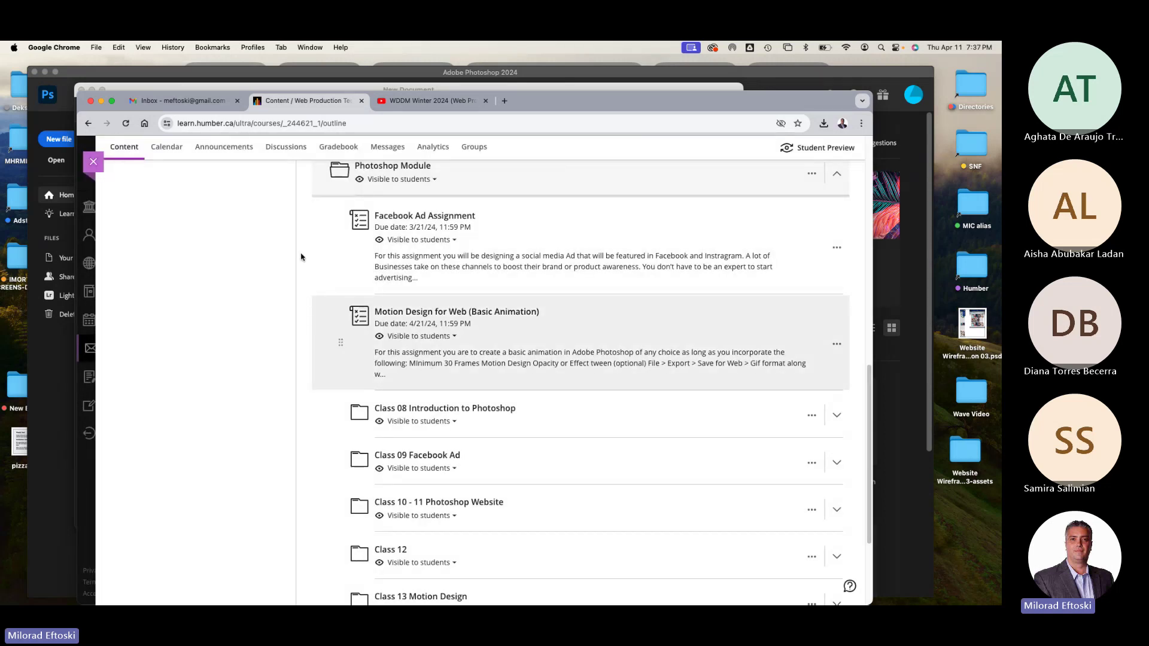
# Minimize Chrome and show the Web presets in Photoshop's New Document window.
pyautogui.click(101, 100)
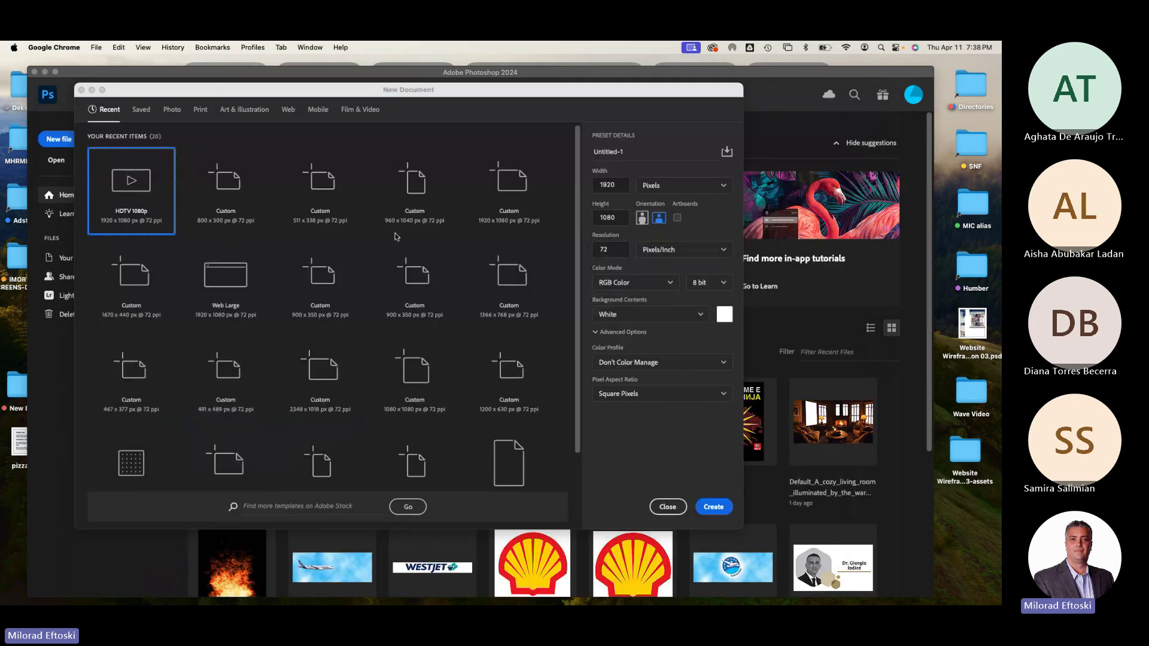
pyautogui.click(289, 114)
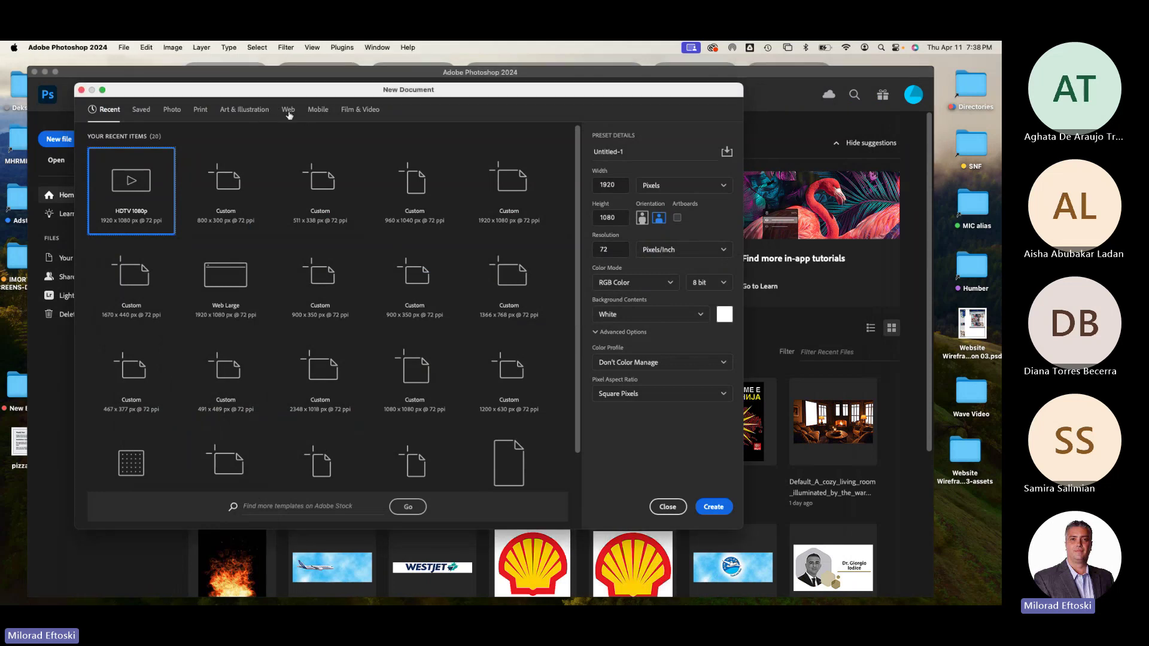
pyautogui.click(289, 114)
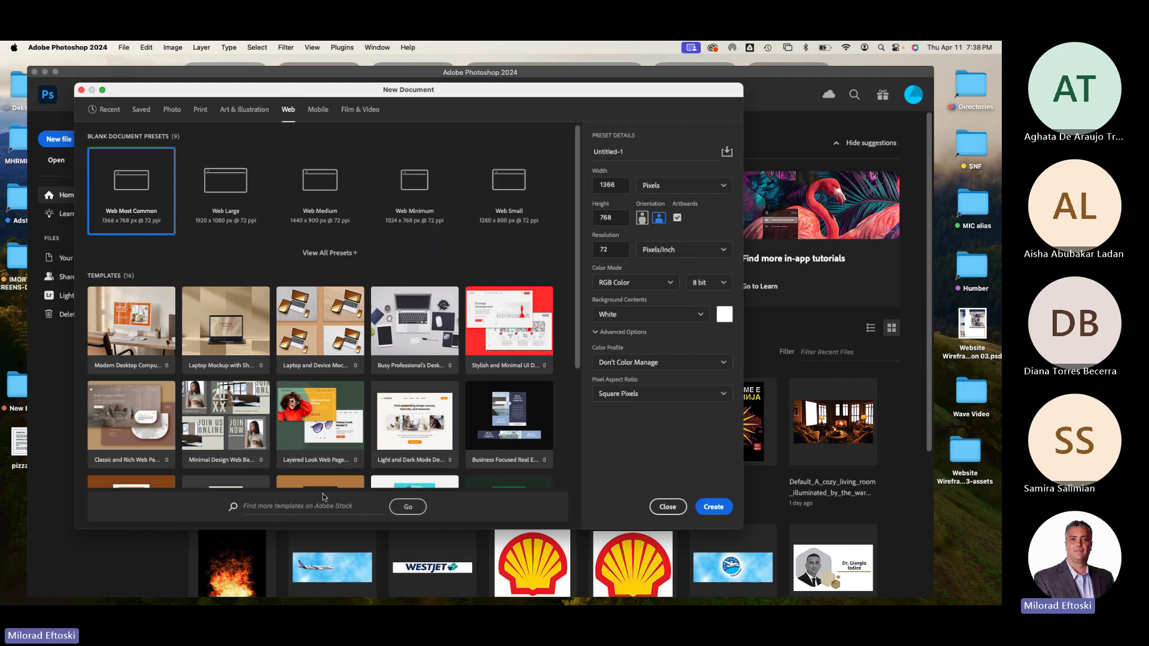
# Switch back to Chrome and search Google in a new tab for "animated gif sizes", showing the image results.
pyautogui.moveTo(211, 599)
pyautogui.click(154, 587)
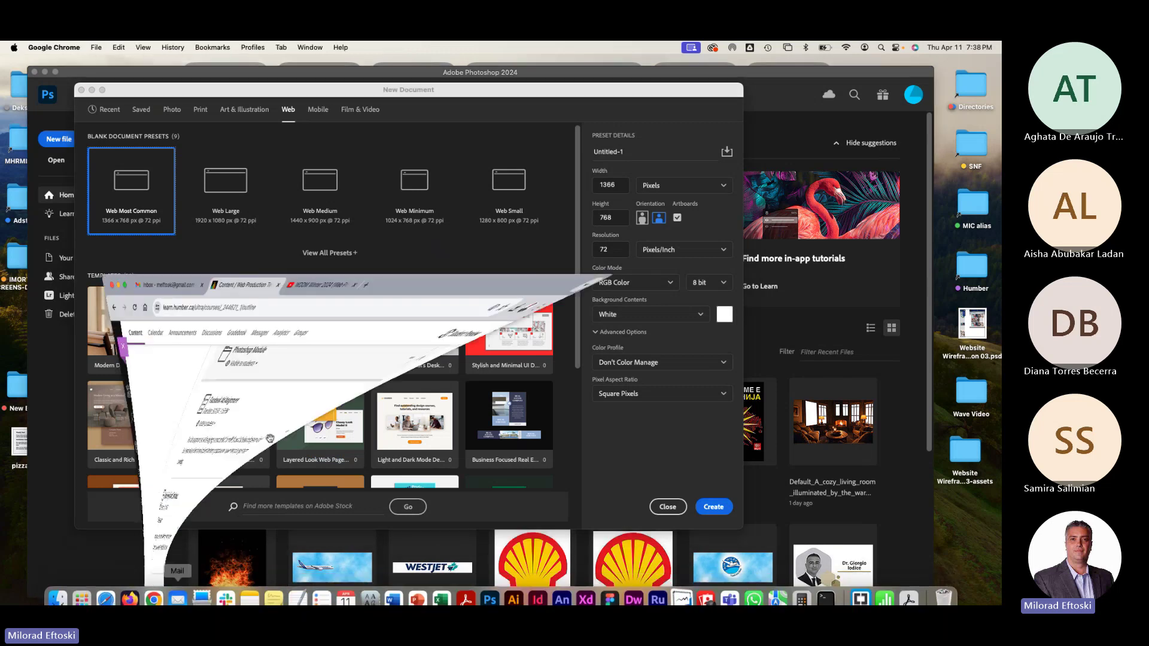
pyautogui.click(504, 101)
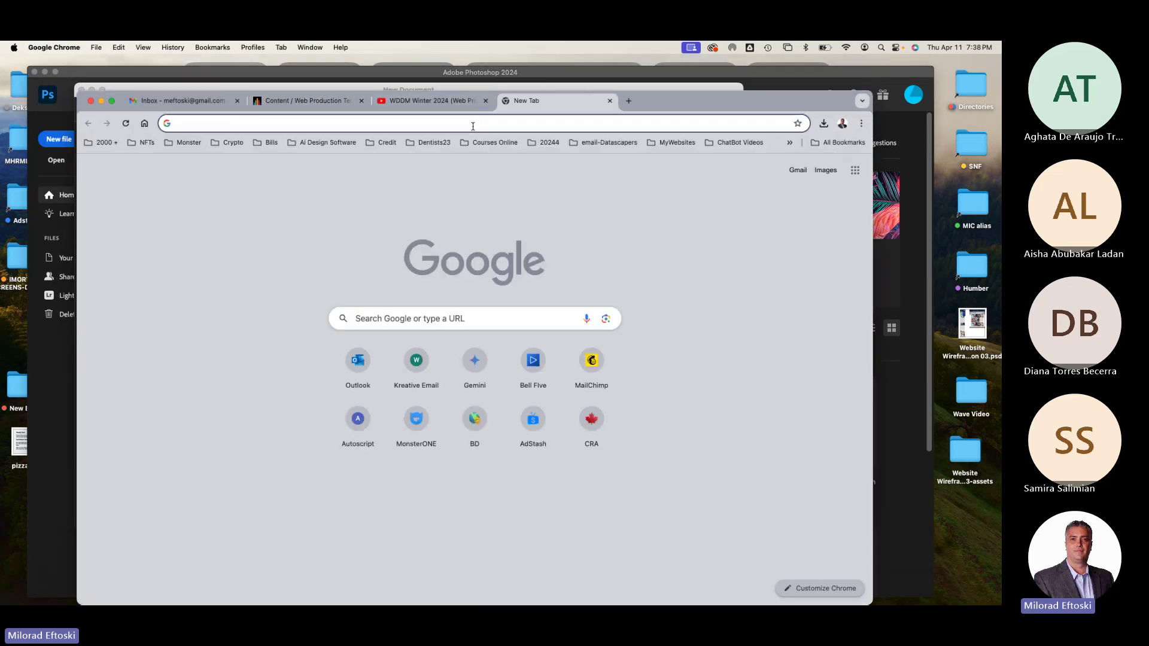
pyautogui.write('animated gif')
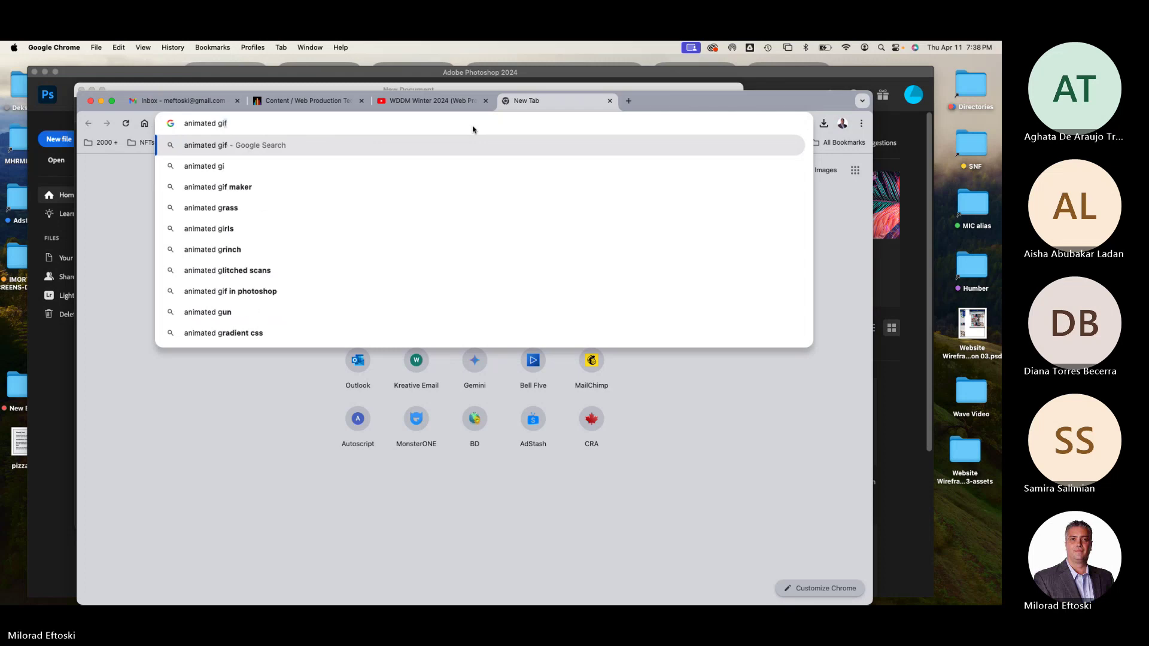
pyautogui.write(' sizes')
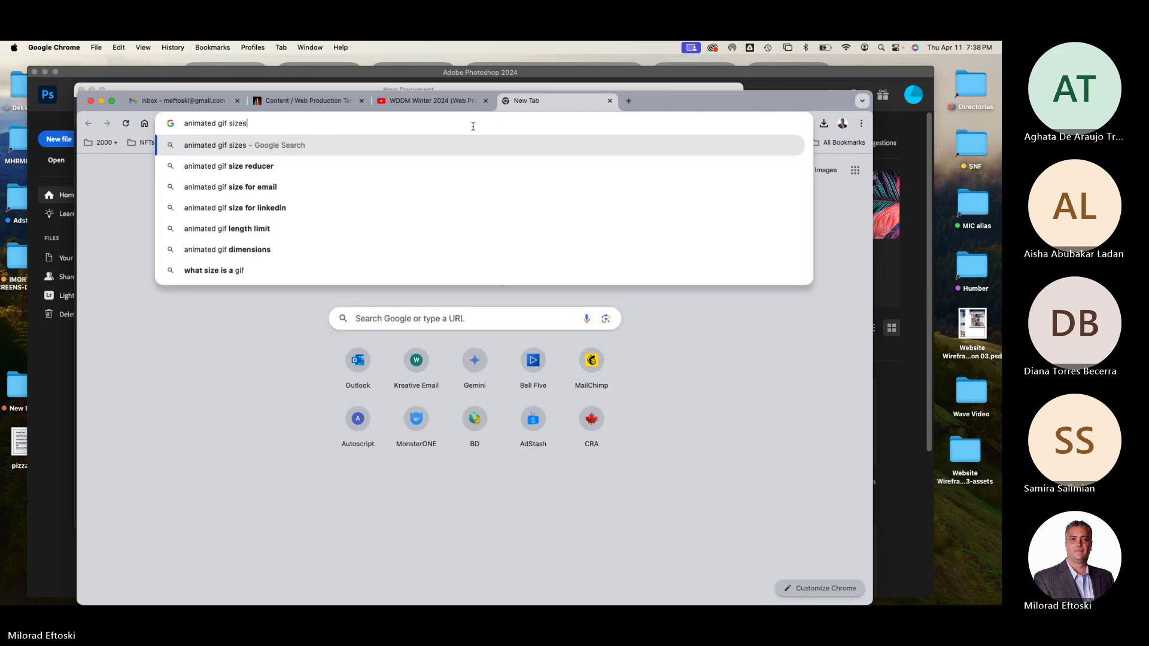
pyautogui.press('Return')
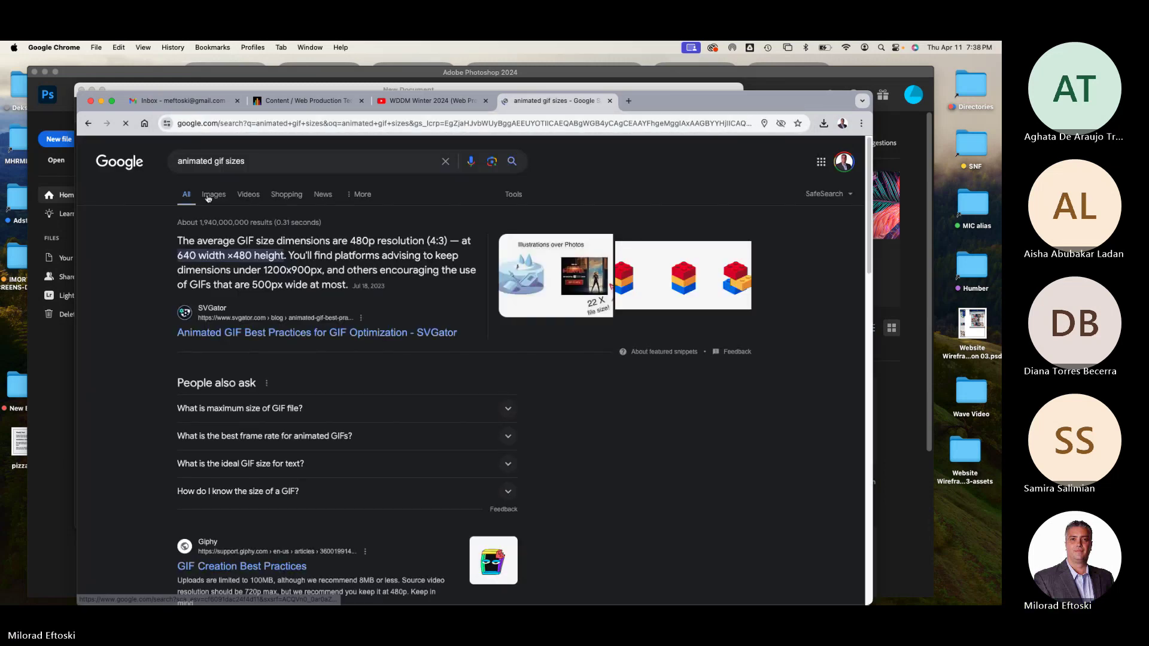
pyautogui.click(213, 195)
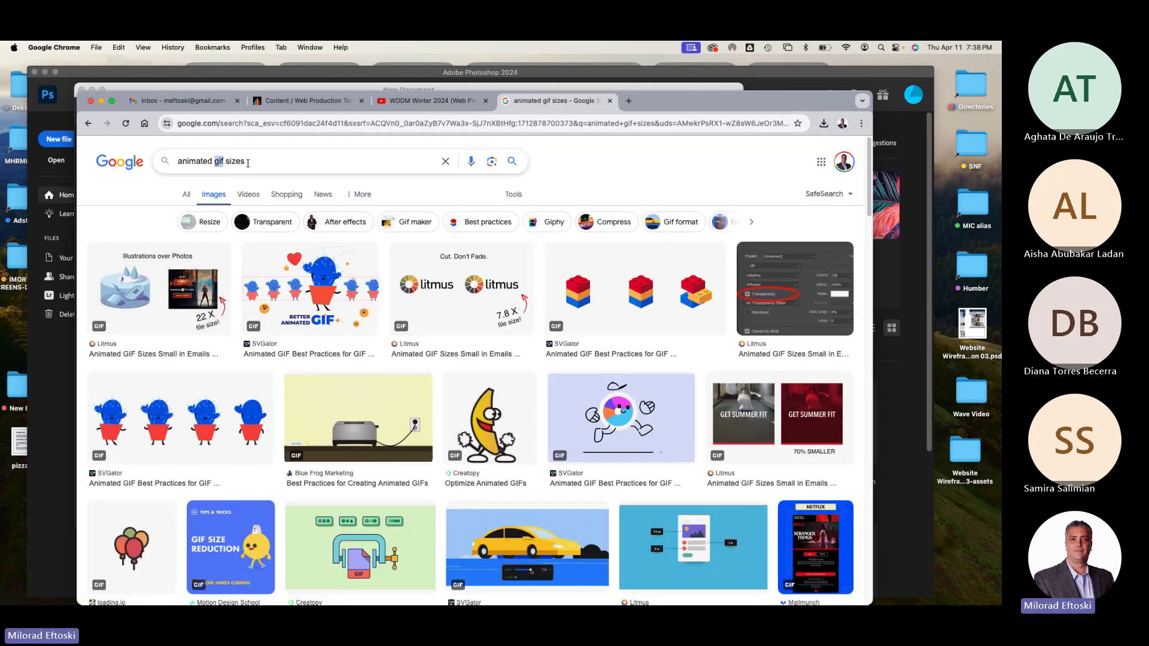
# Change the image search to "web banner sizes" and open the preview of the Wikipedia standard web banner ad sizes chart.
pyautogui.click(223, 162)
pyautogui.keyDown('shift'); pyautogui.click(160, 161); pyautogui.keyUp('shift')
pyautogui.write('web na')
pyautogui.press('BackSpace')
pyautogui.press('BackSpace')
pyautogui.write('banner')
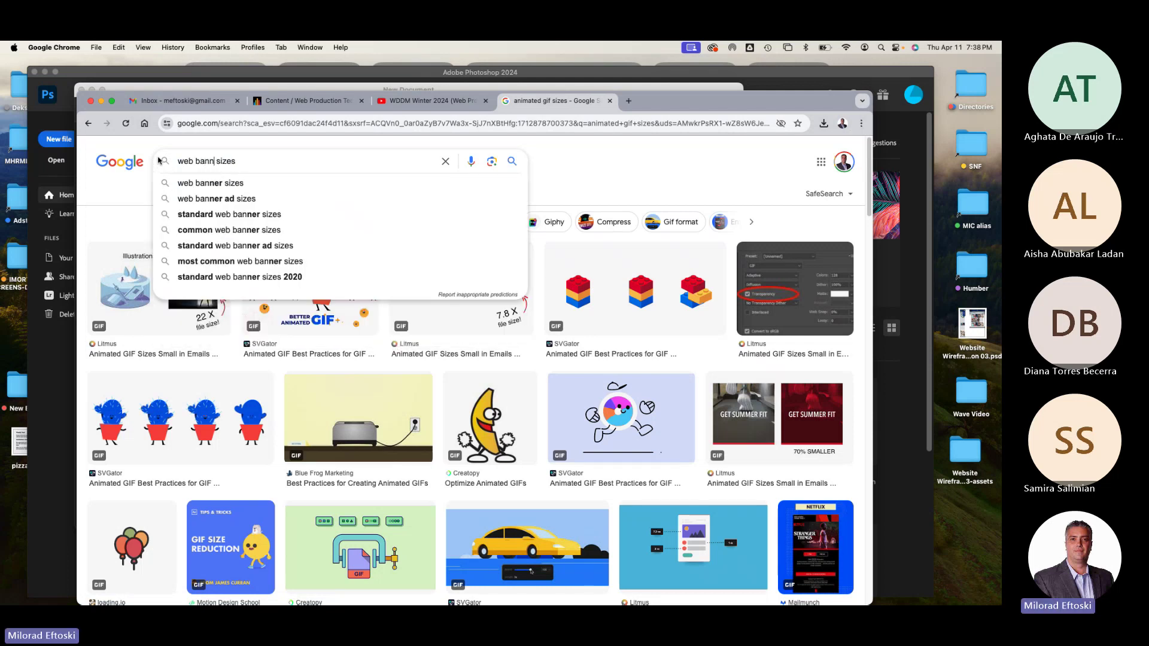
pyautogui.press('Return')
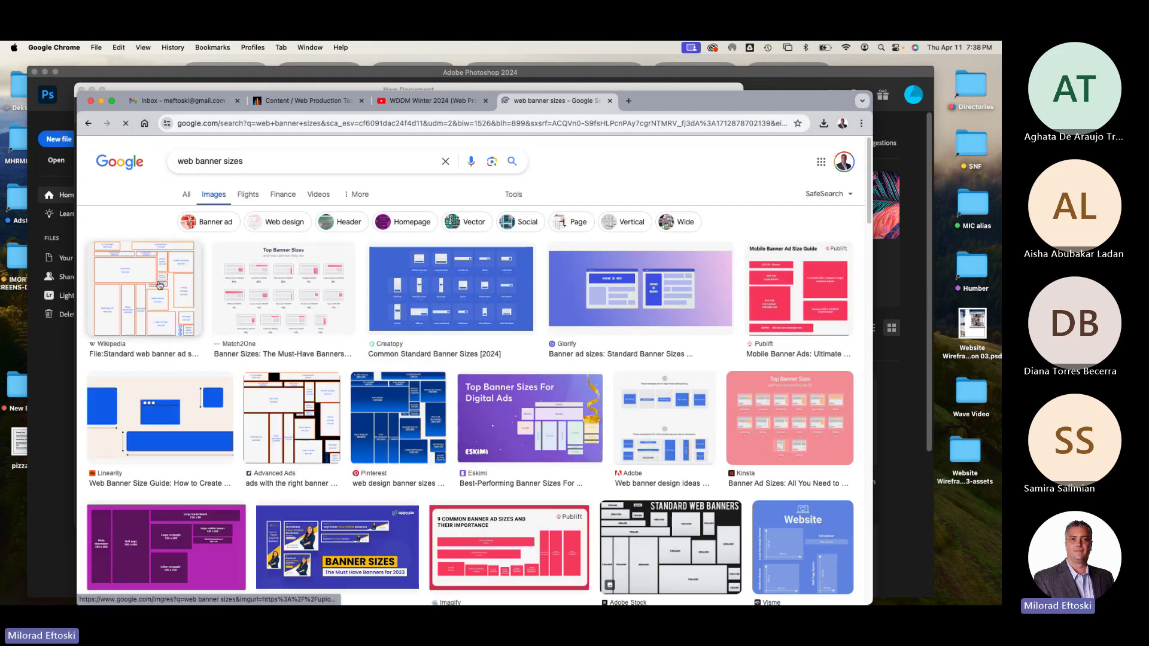
pyautogui.click(159, 286)
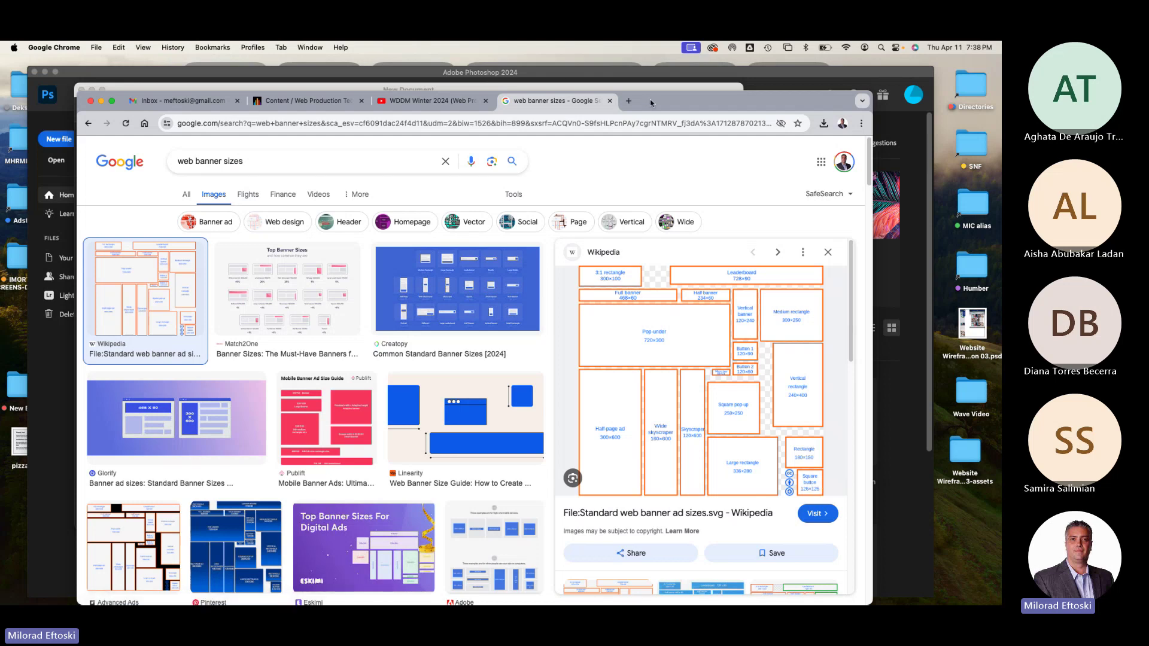
# Move the Chrome window slightly to the right and bring Photoshop's New Document window back to the front.
pyautogui.moveTo(651, 110); pyautogui.dragTo(674, 110)
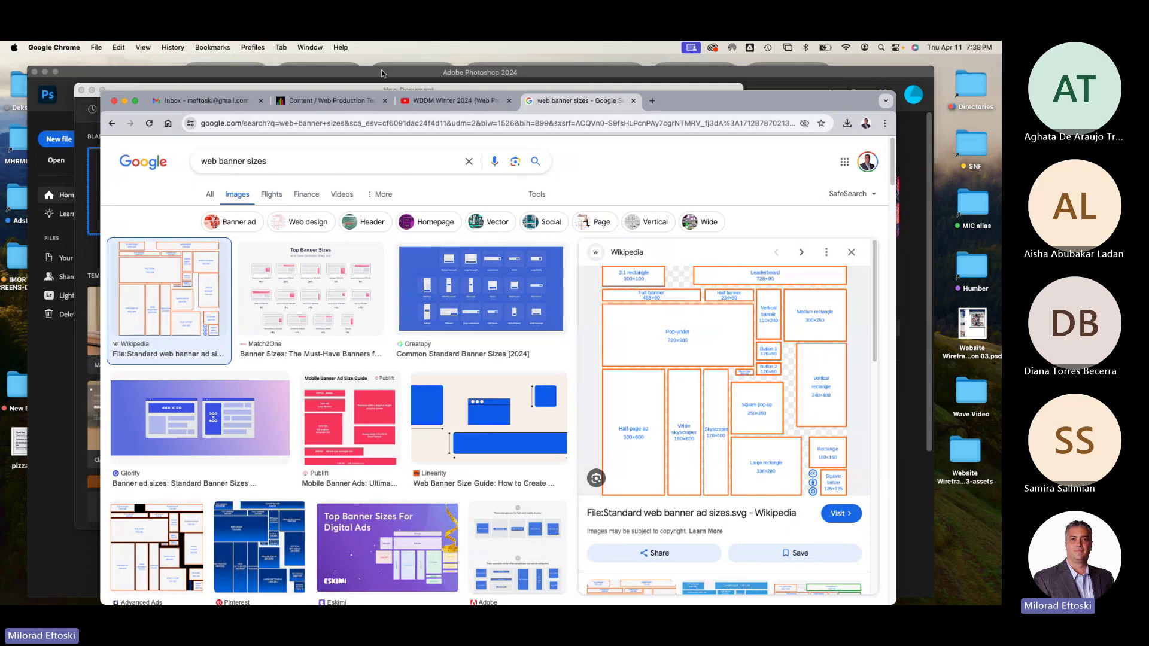
pyautogui.click(291, 72)
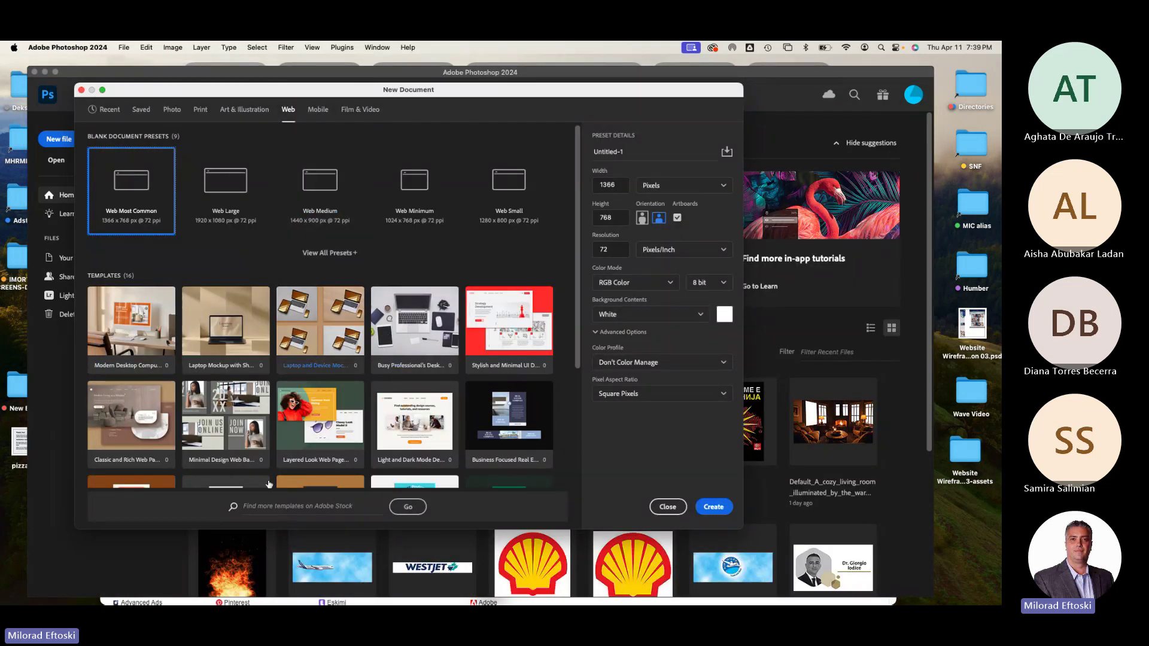
pyautogui.moveTo(259, 603)
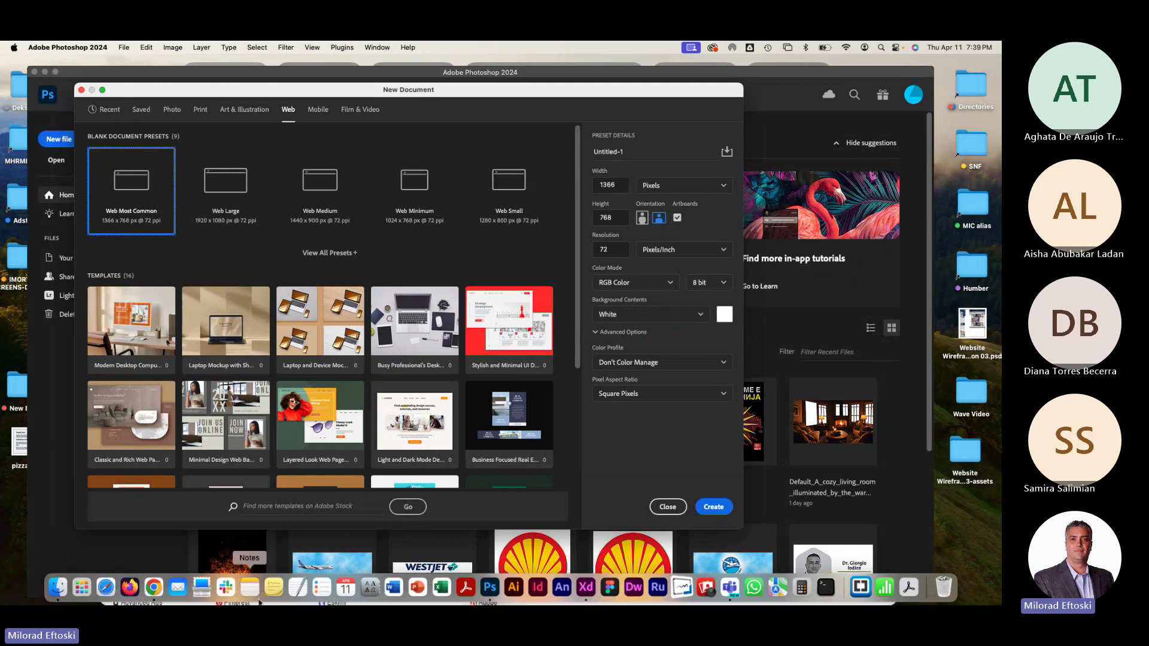
# Switch to Chrome and open the Motion Design for Web (Basic Animation) assignment to check the required banner size.
pyautogui.click(154, 587)
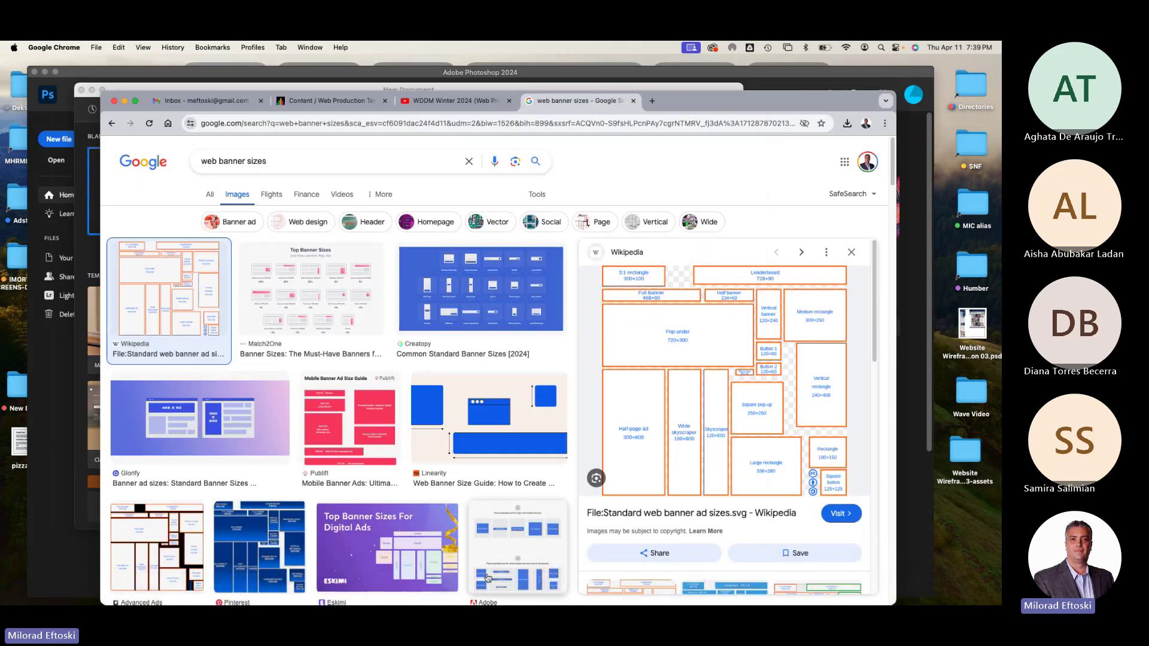
pyautogui.click(339, 102)
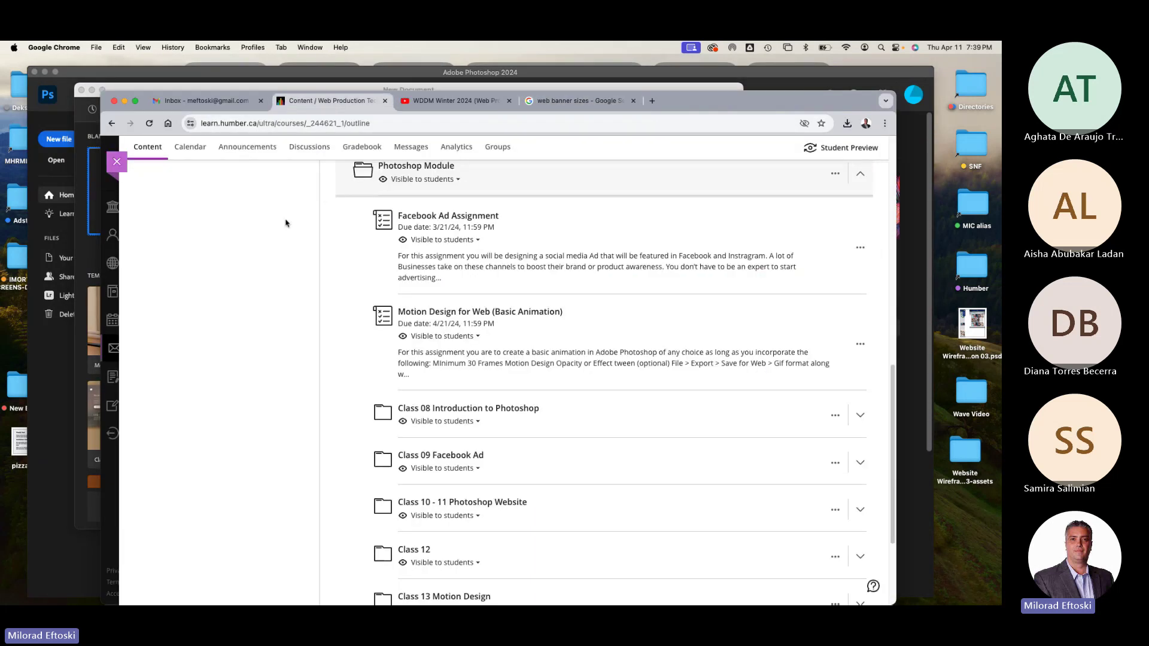
pyautogui.click(464, 312)
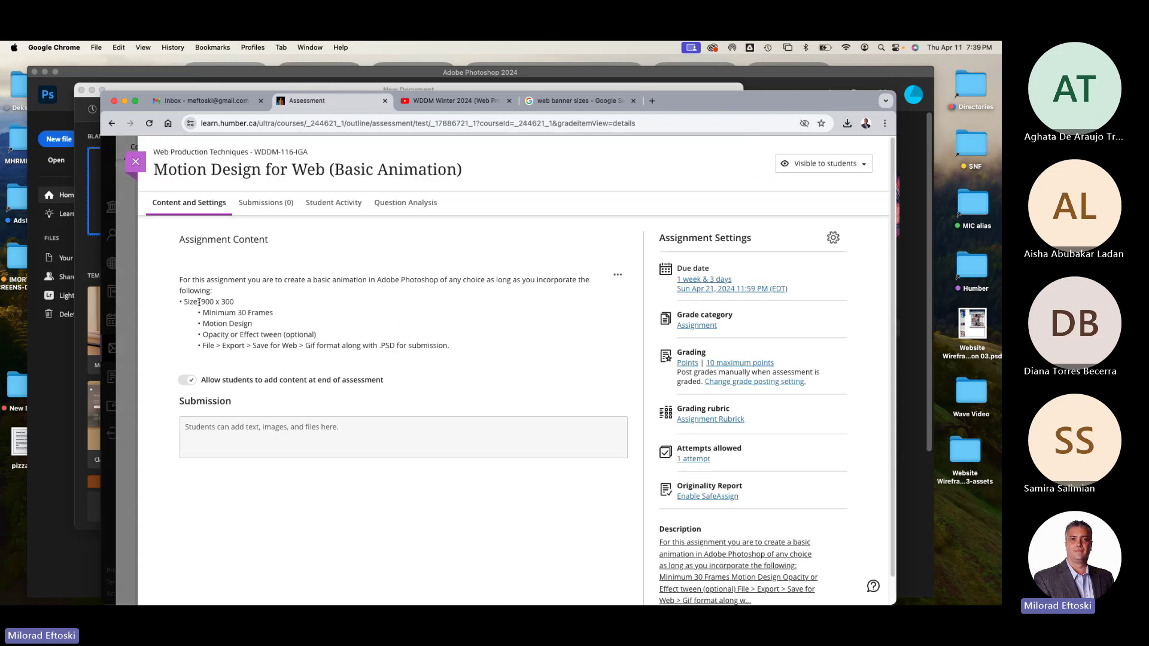
pyautogui.moveTo(199, 302); pyautogui.dragTo(237, 301)
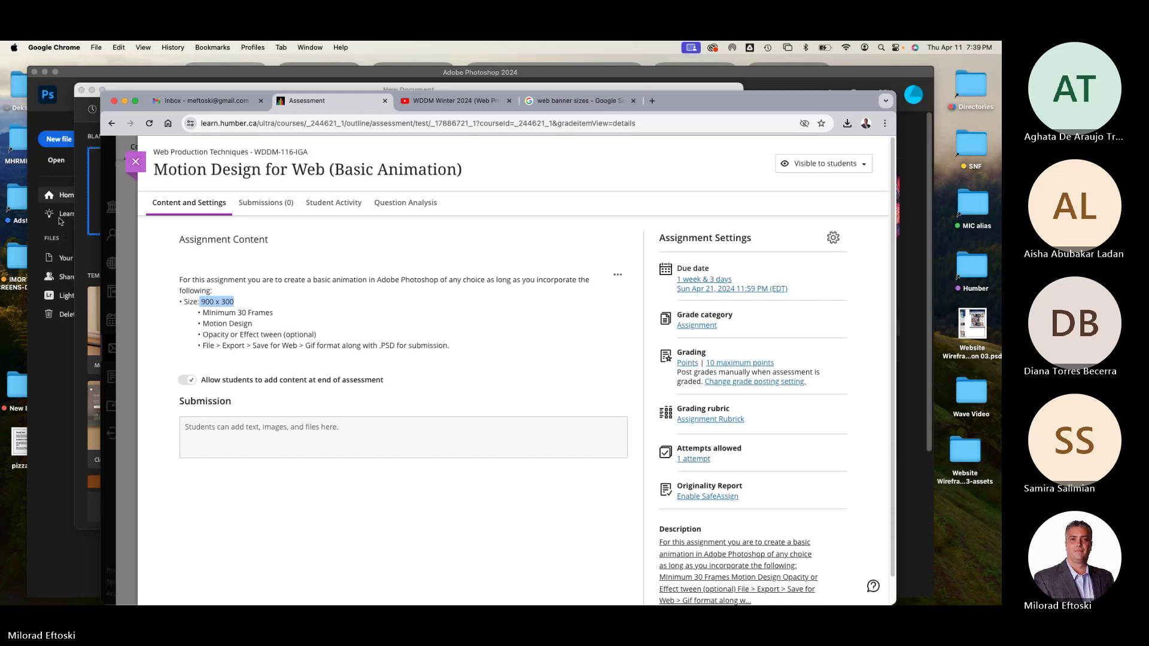
# Switch back to Photoshop and create a new Web Large preset document resized to 900 x 300 pixels, with artboards turned off.
pyautogui.click(53, 362)
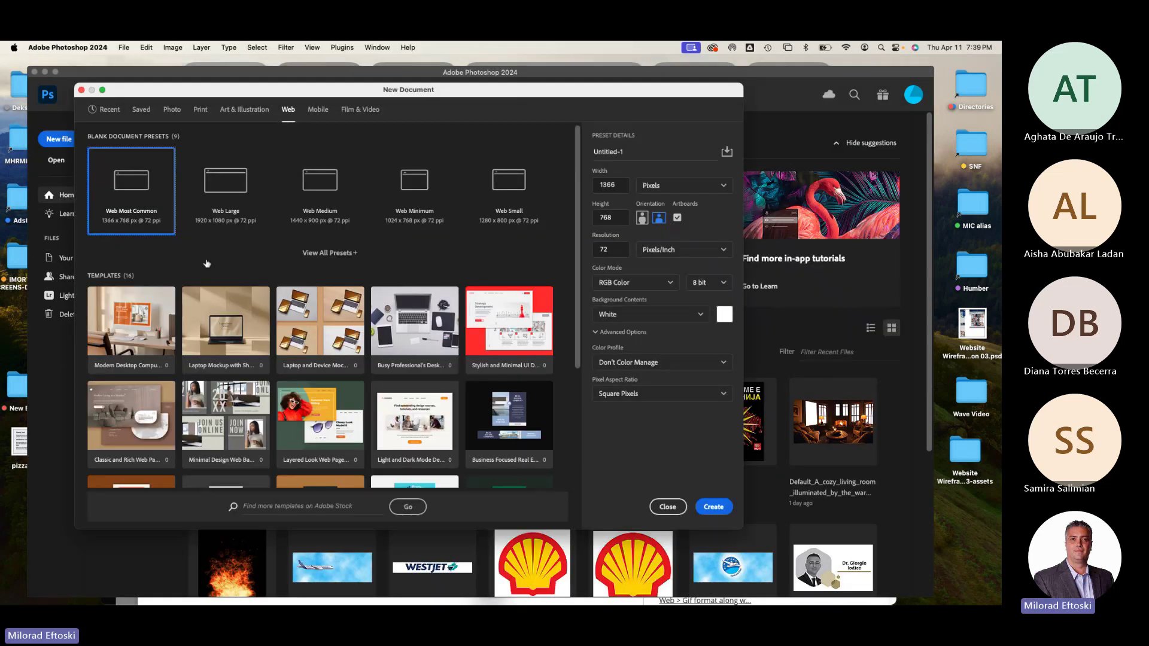
pyautogui.click(226, 180)
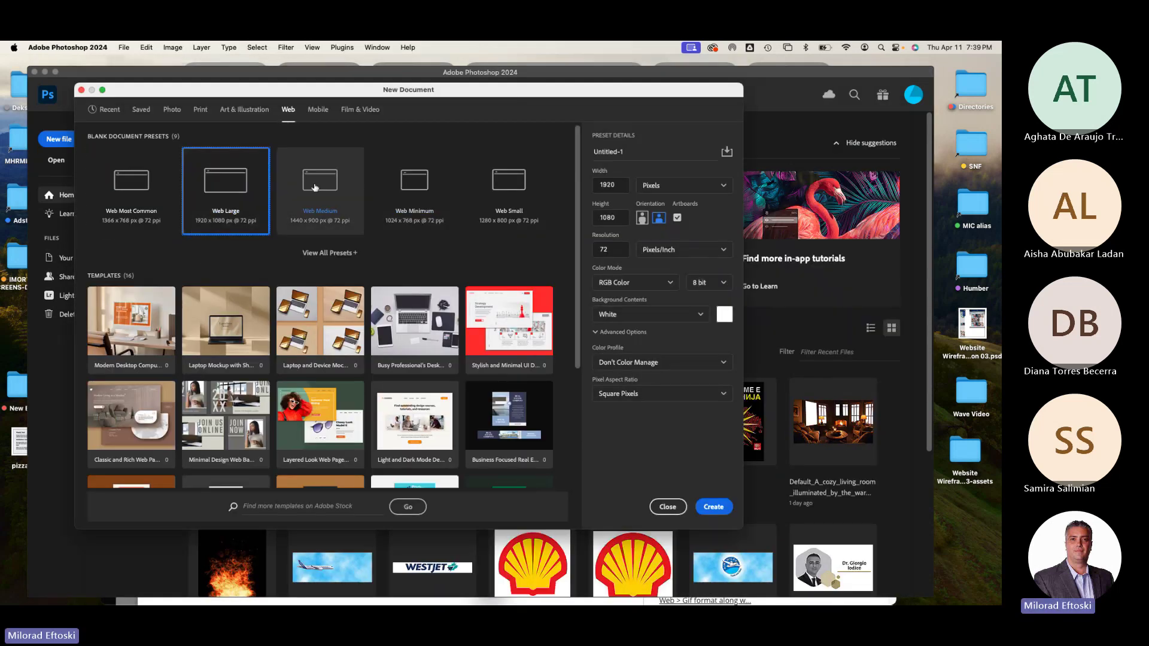
pyautogui.click(614, 185)
pyautogui.write('900')
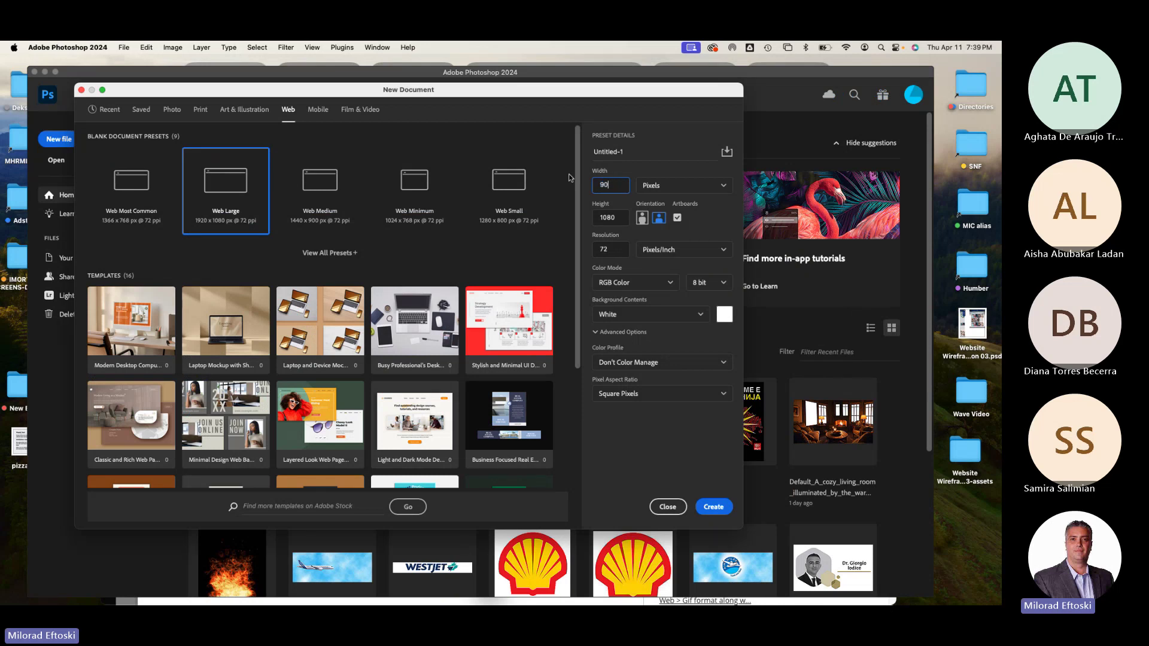
pyautogui.click(621, 220)
pyautogui.write('300')
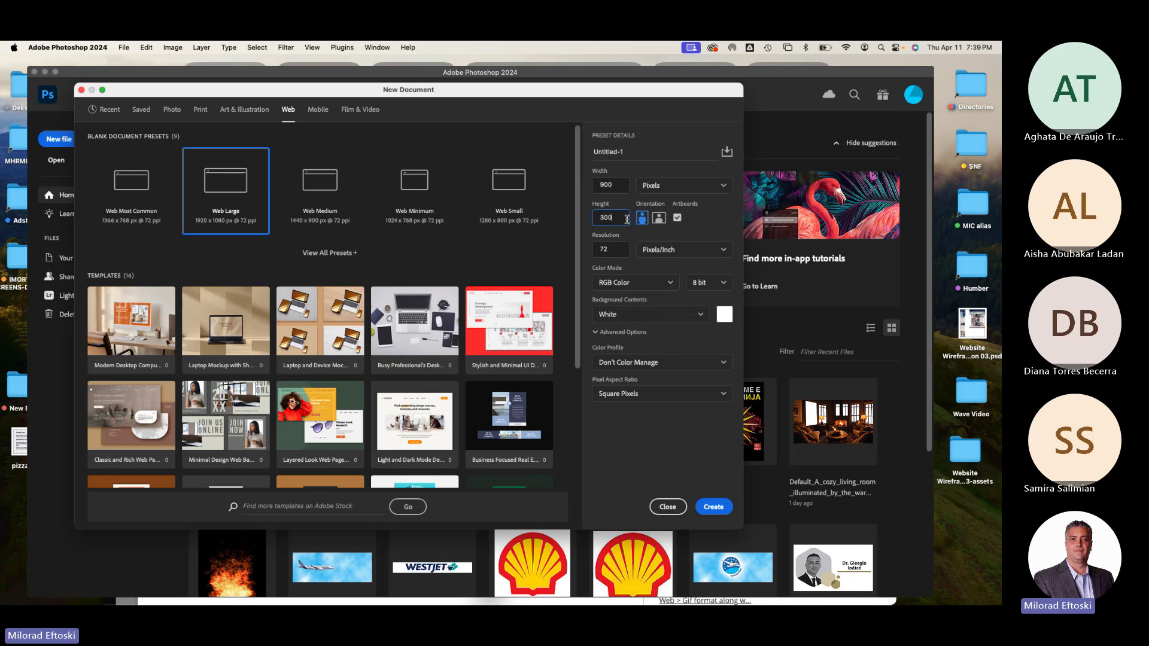
pyautogui.click(679, 218)
pyautogui.click(611, 184)
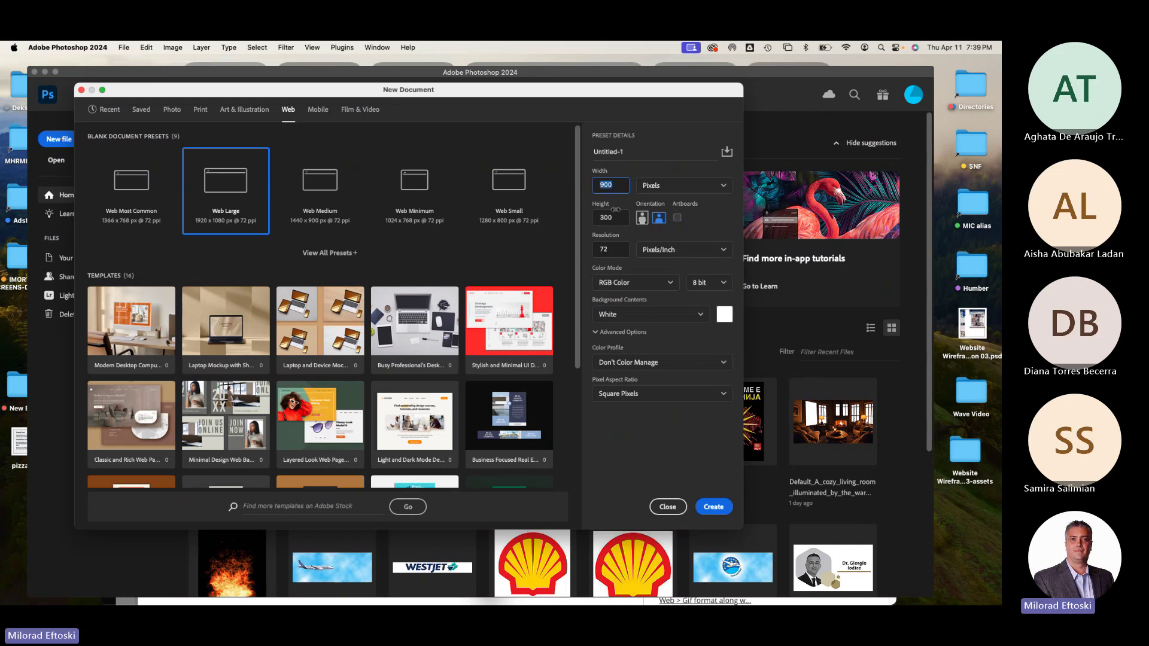
pyautogui.press('Tab')
pyautogui.moveTo(584, 97); pyautogui.dragTo(633, 121)
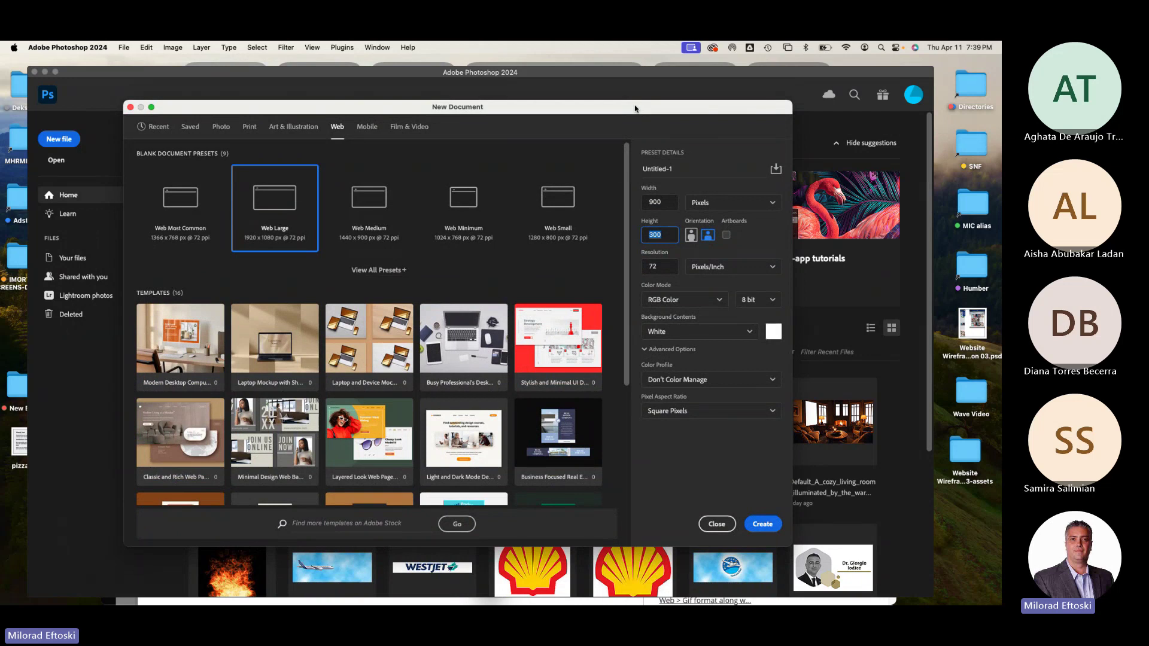
pyautogui.click(760, 524)
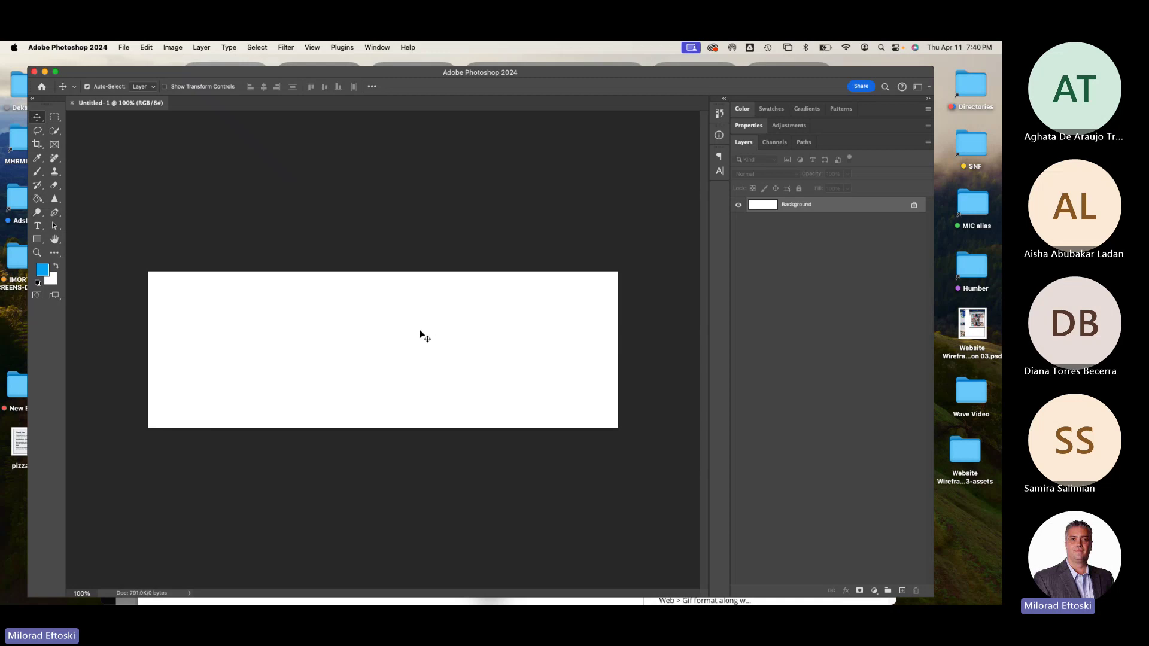
# Set the foreground colour to the darker blue 0691cb and keep white as the background colour.
pyautogui.click(43, 271)
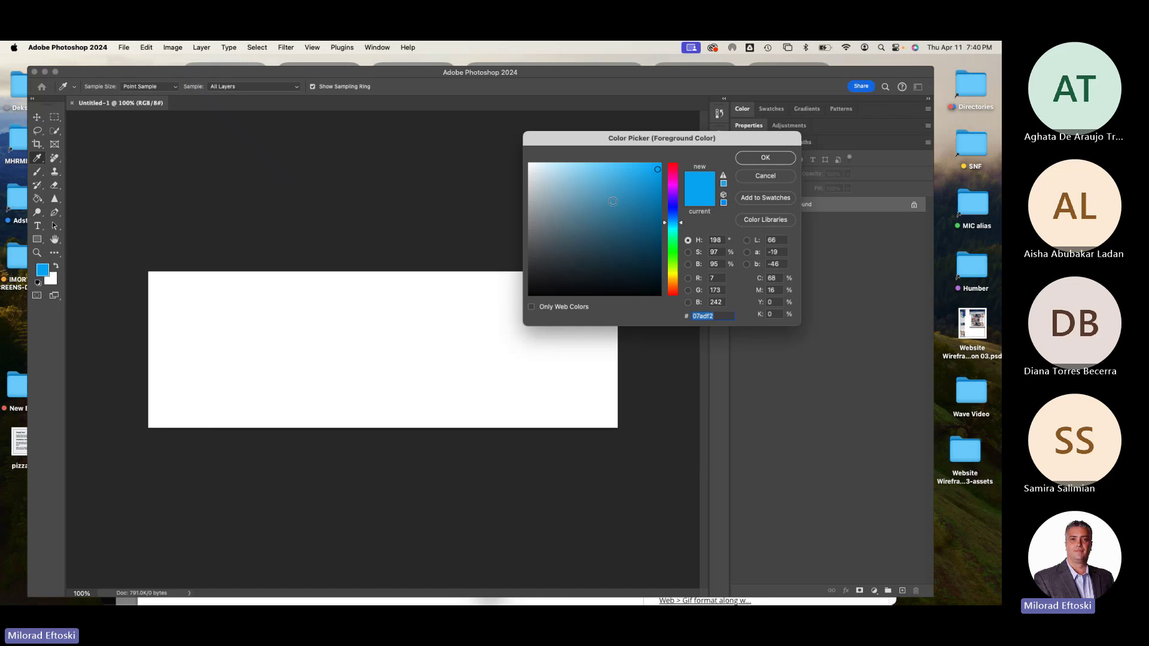
pyautogui.click(659, 189)
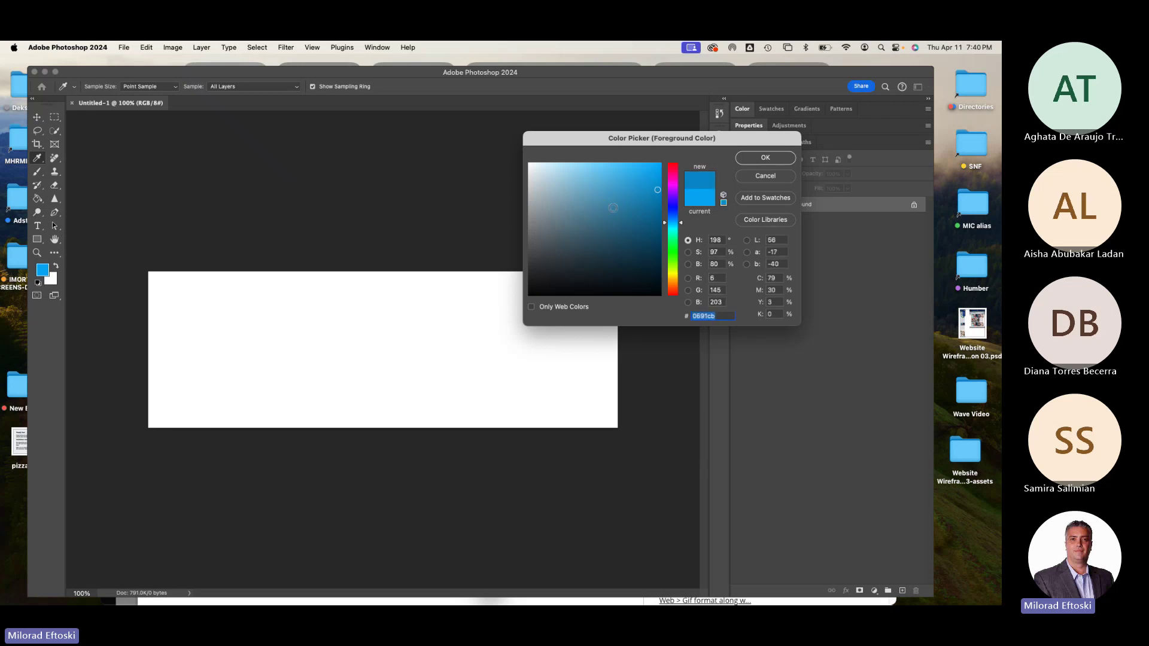
pyautogui.click(760, 158)
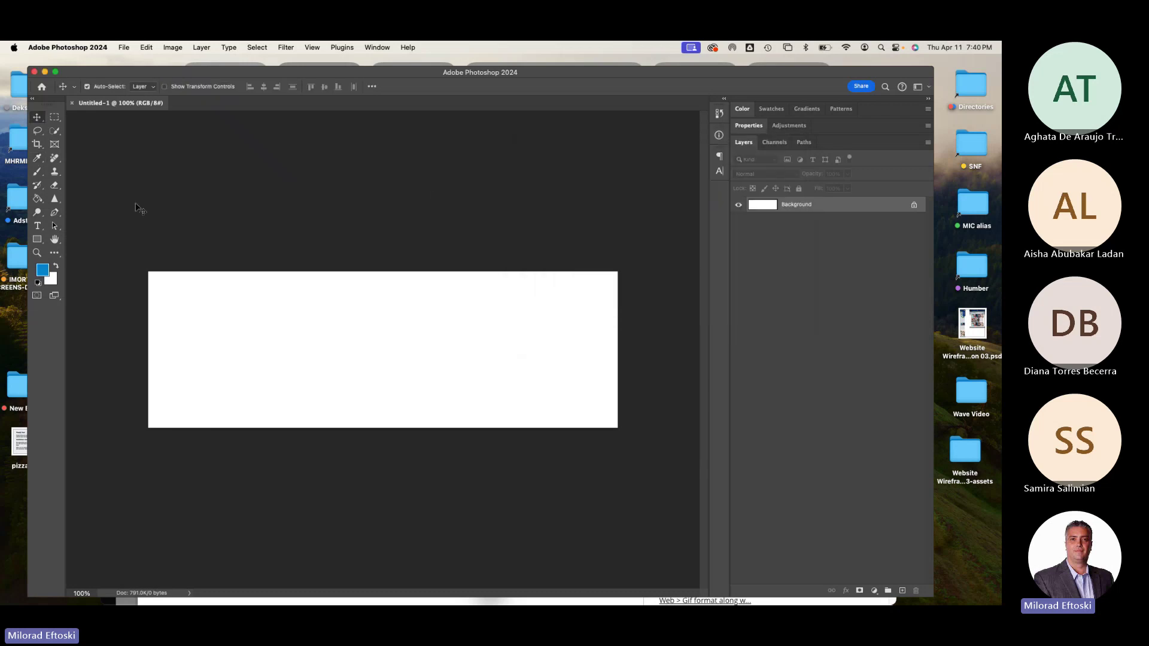
pyautogui.click(56, 281)
pyautogui.click(778, 158)
# Render clouds on the Background layer, reapplying the Clouds filter twice for a different pattern.
pyautogui.click(286, 47)
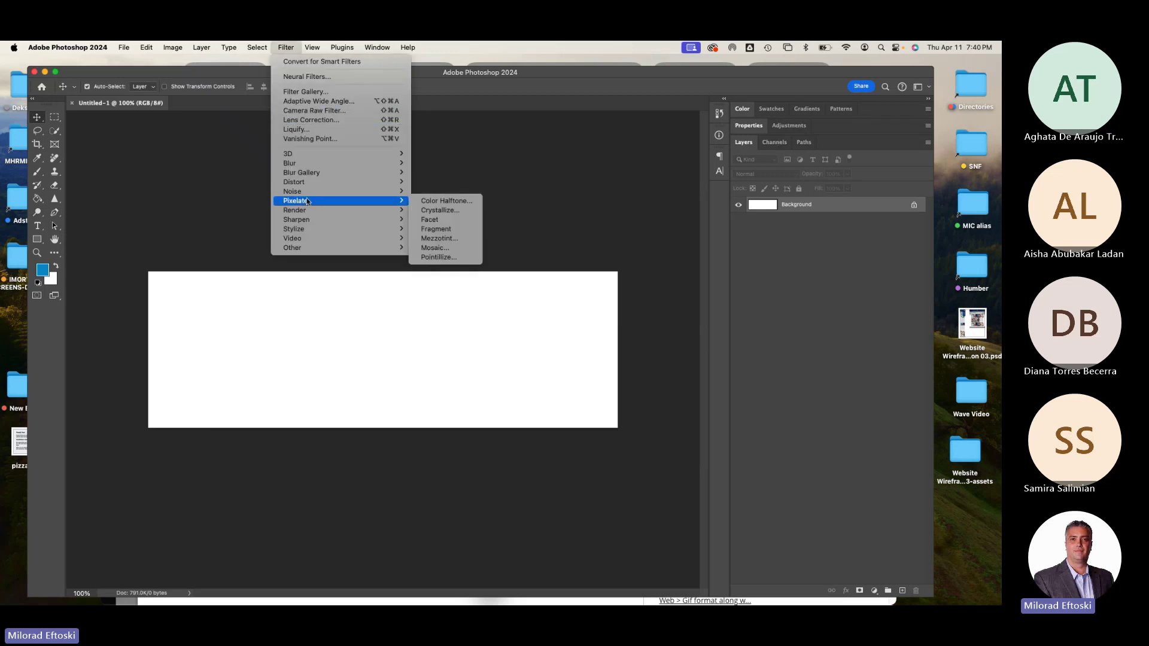
pyautogui.moveTo(306, 210)
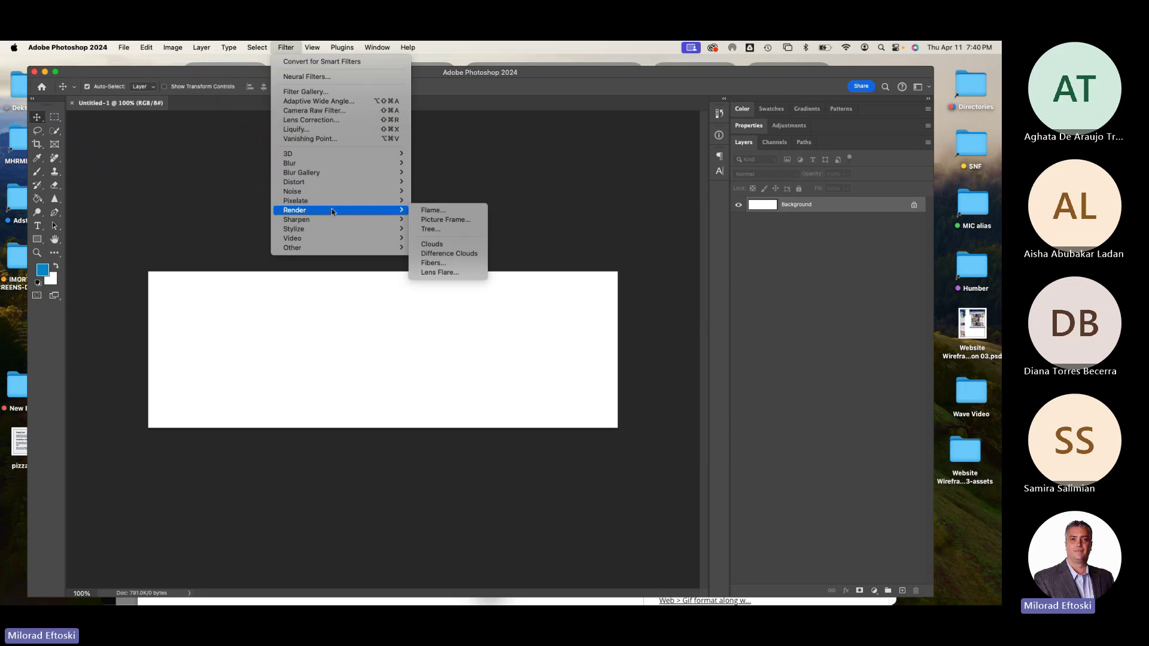
pyautogui.click(463, 247)
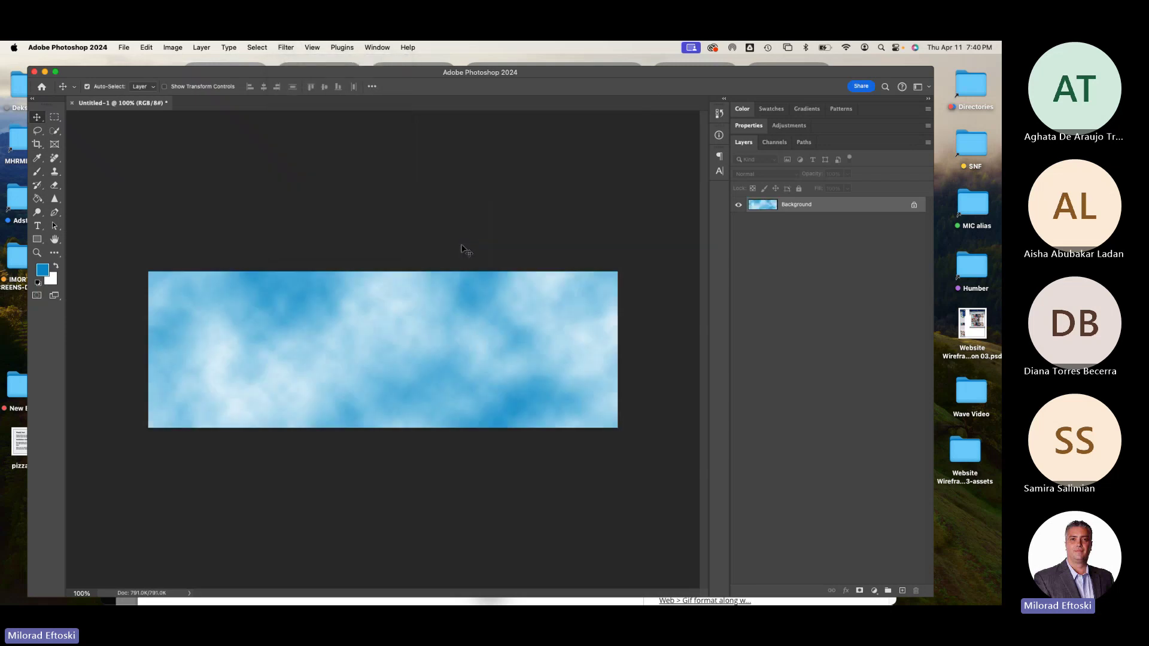
pyautogui.click(284, 47)
pyautogui.click(315, 61)
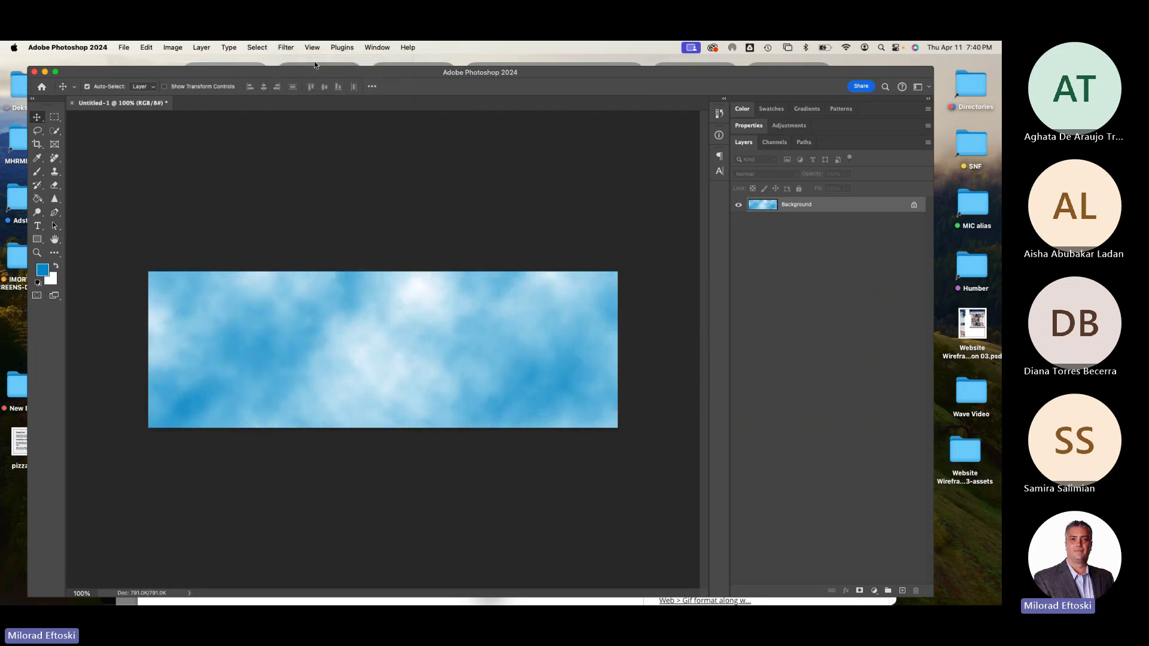
pyautogui.click(290, 46)
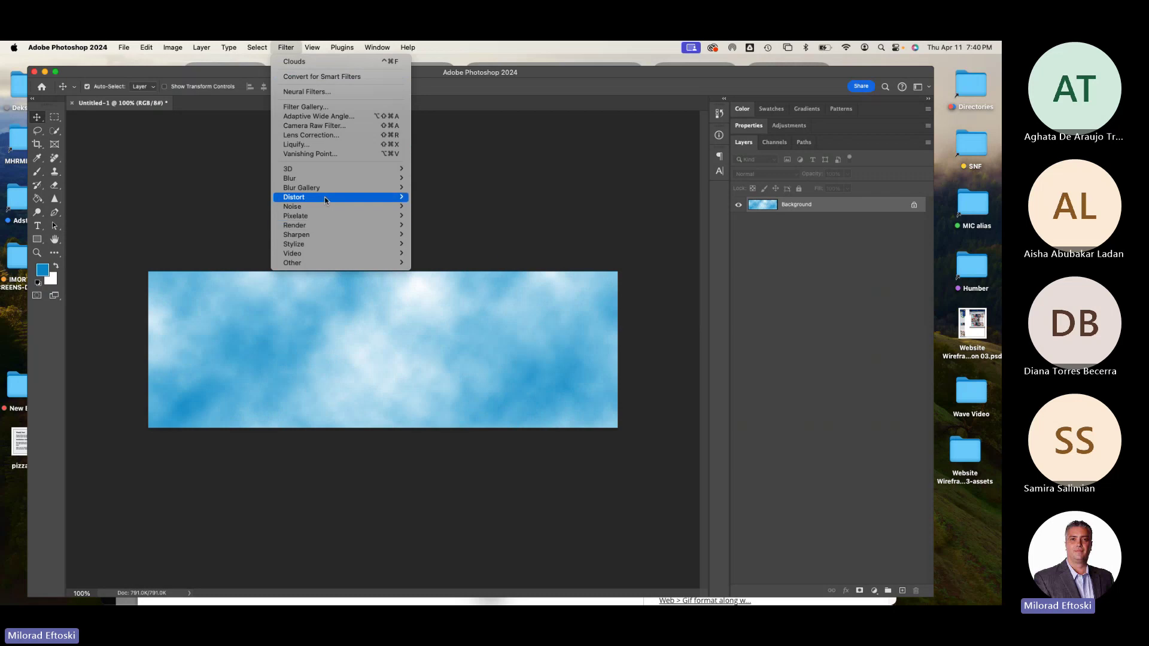
pyautogui.moveTo(317, 226)
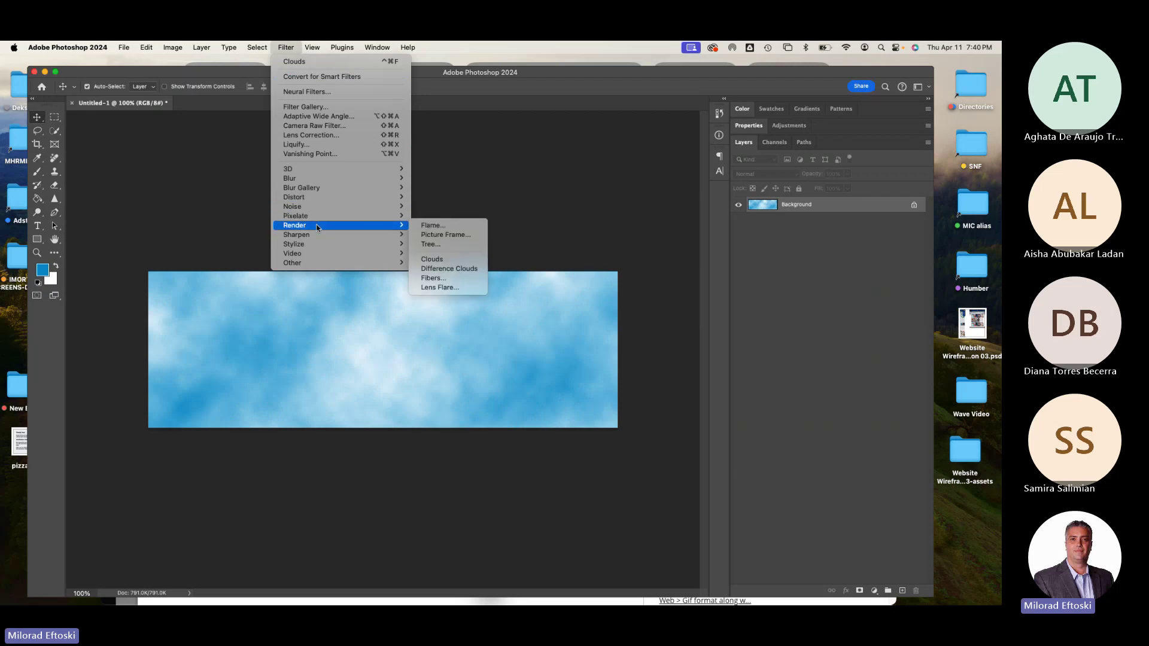
pyautogui.click(449, 260)
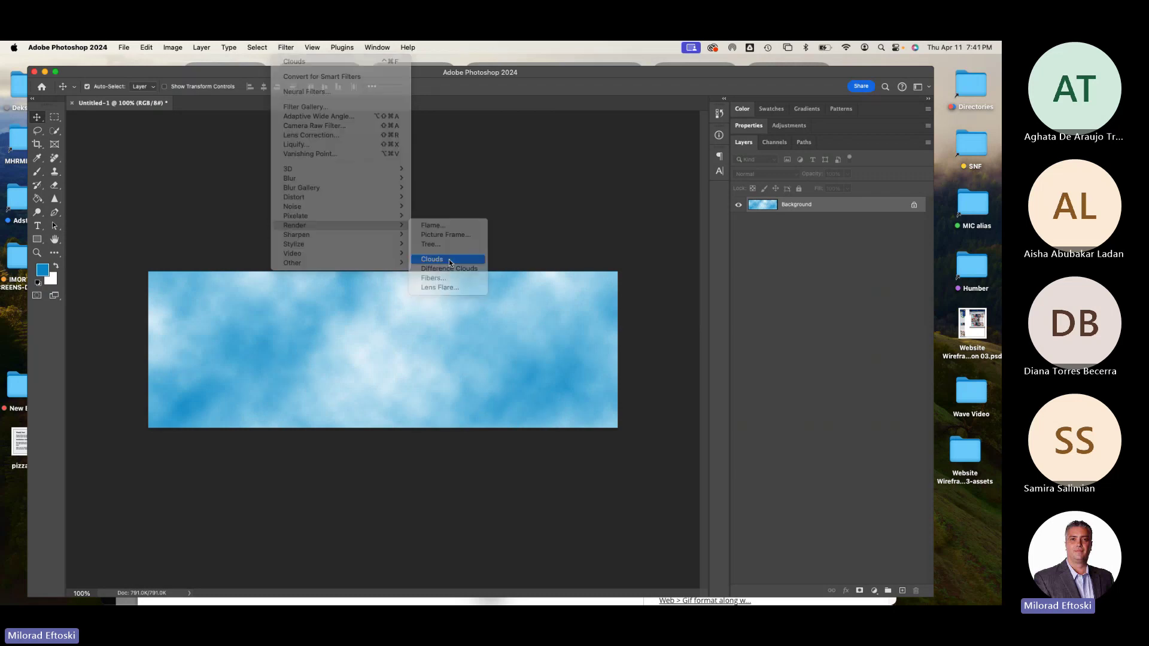
pyautogui.click(292, 49)
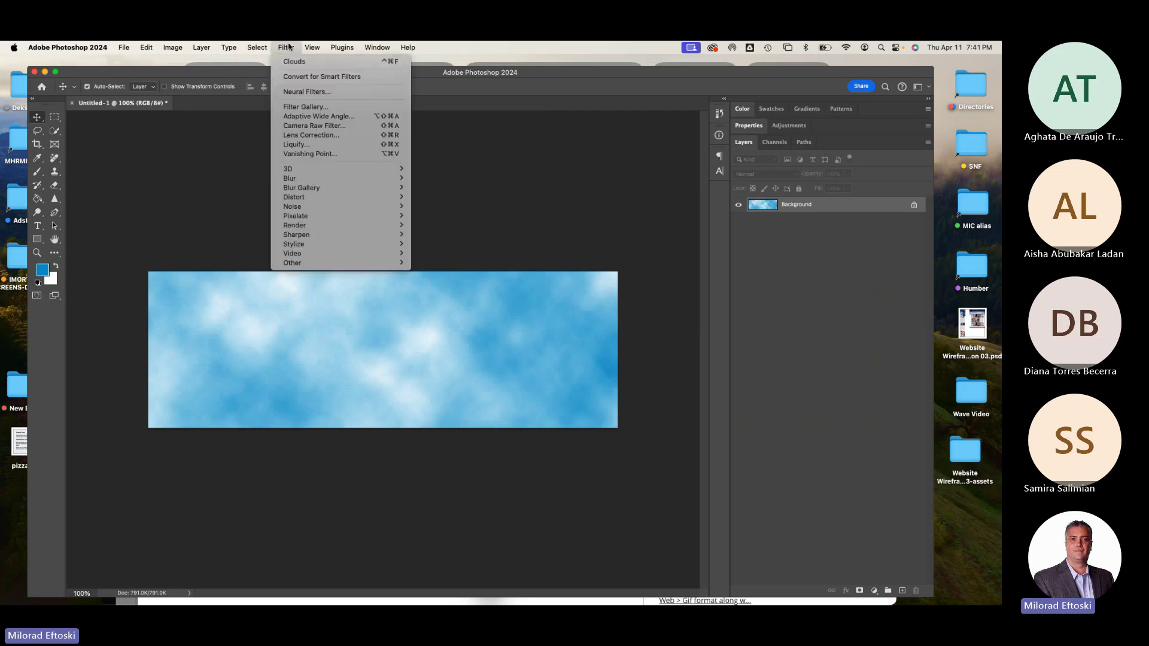
pyautogui.click(463, 177)
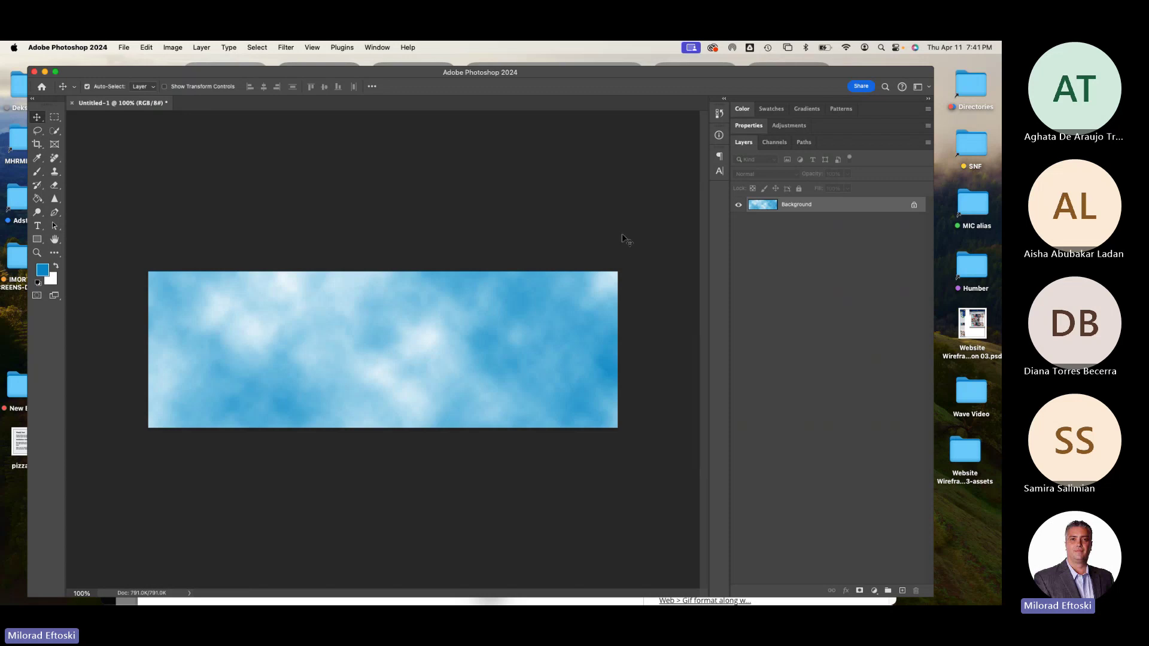
# Show the Timeline and place it just below the banner canvas.
pyautogui.click(377, 47)
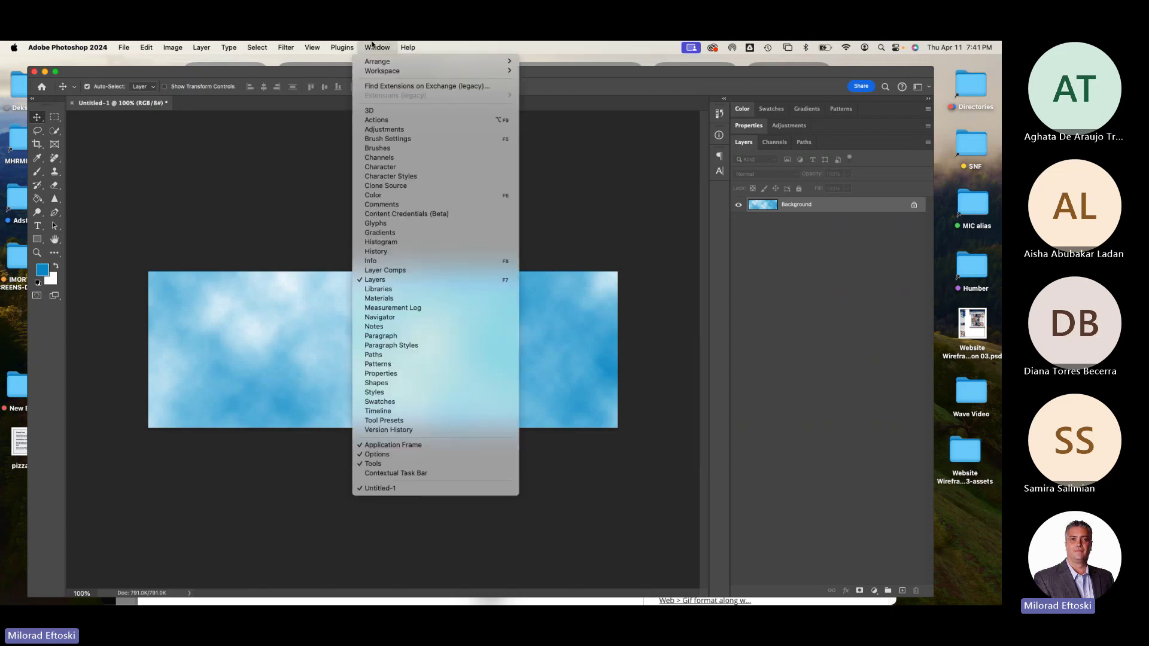
pyautogui.click(403, 411)
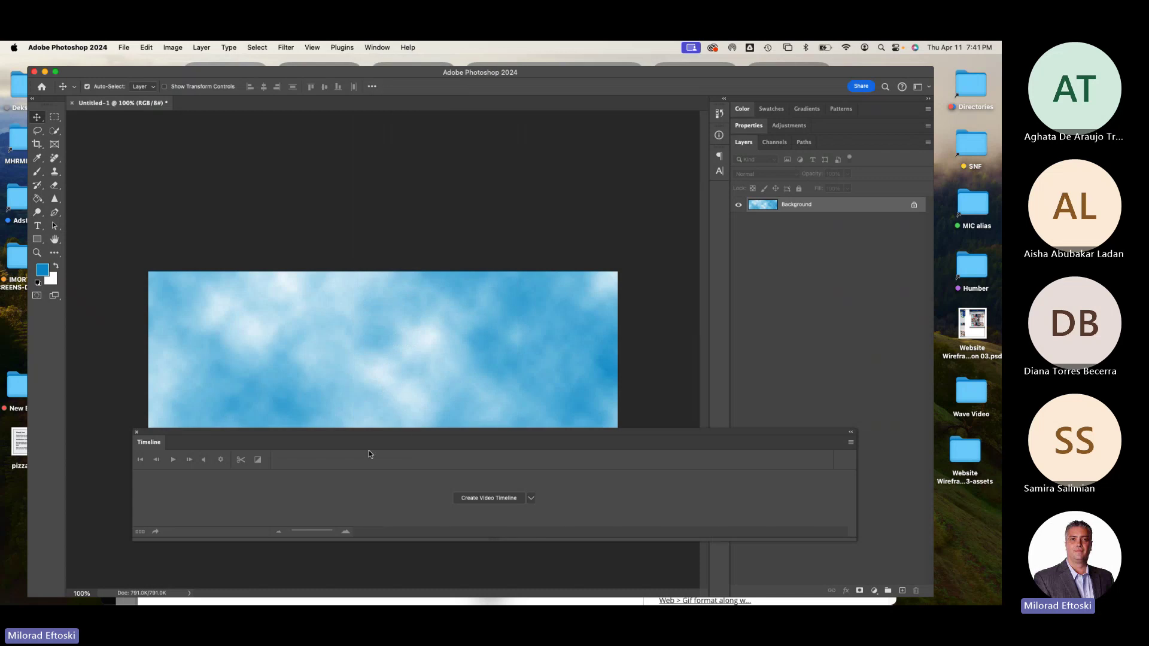
pyautogui.moveTo(418, 431); pyautogui.dragTo(383, 464)
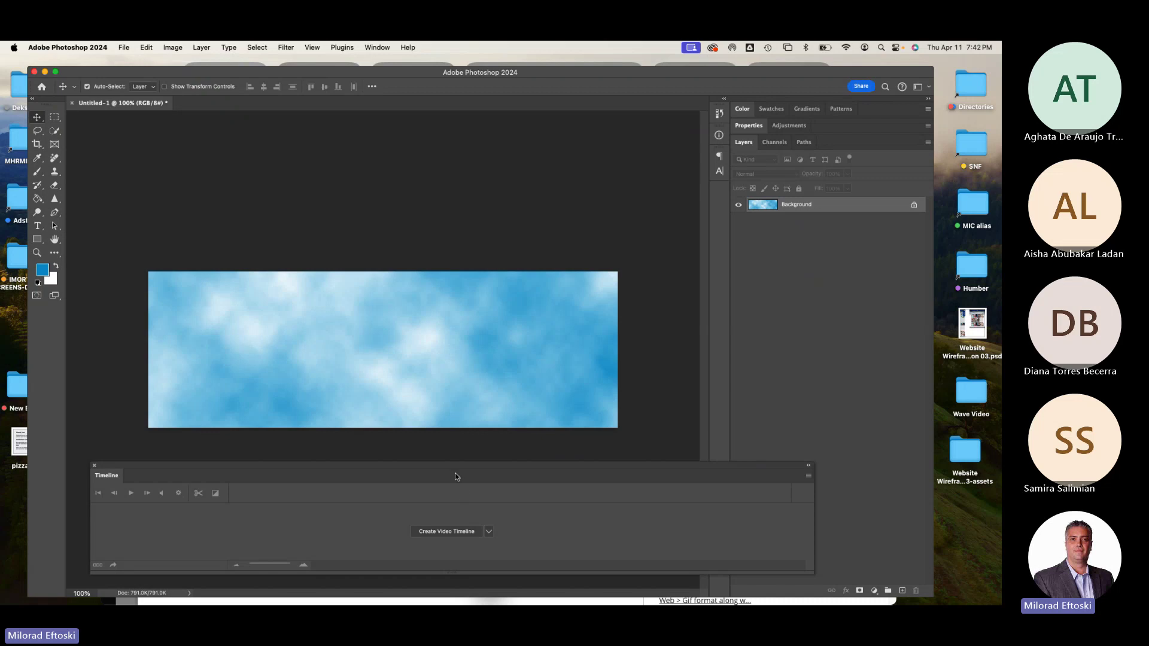
pyautogui.moveTo(455, 477)
pyautogui.mouseDown()
pyautogui.moveTo(457, 466)
pyautogui.moveTo(469, 479)
pyautogui.mouseUp()
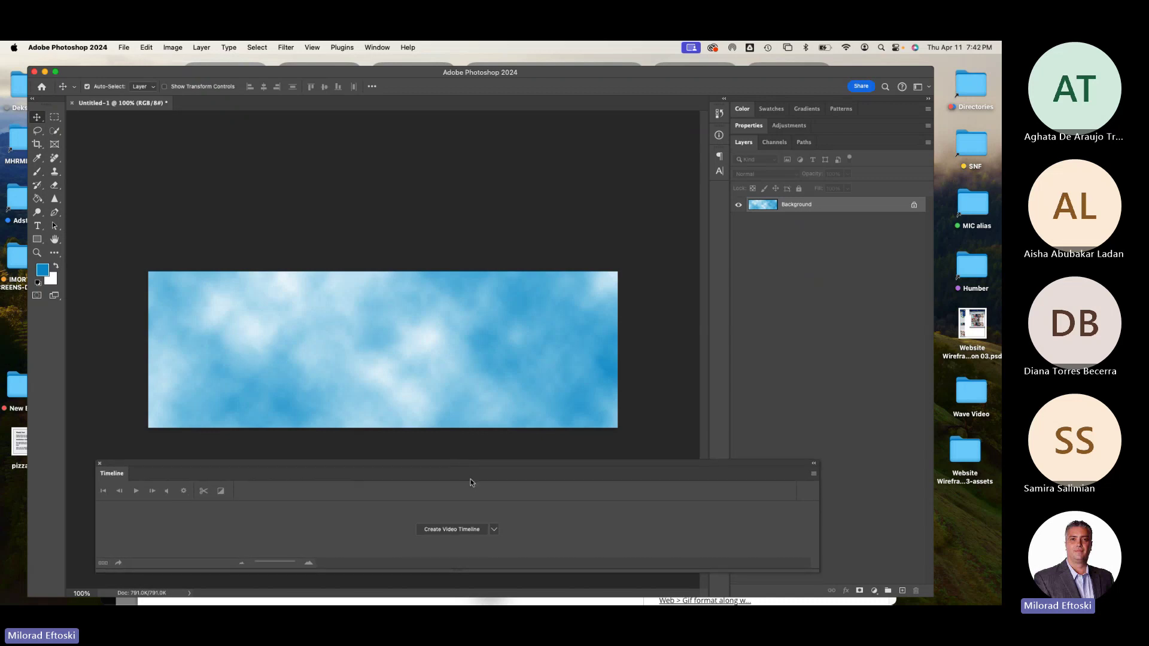
# Create a frame animation in the Timeline and move the Timeline slightly further below the canvas.
pyautogui.click(488, 532)
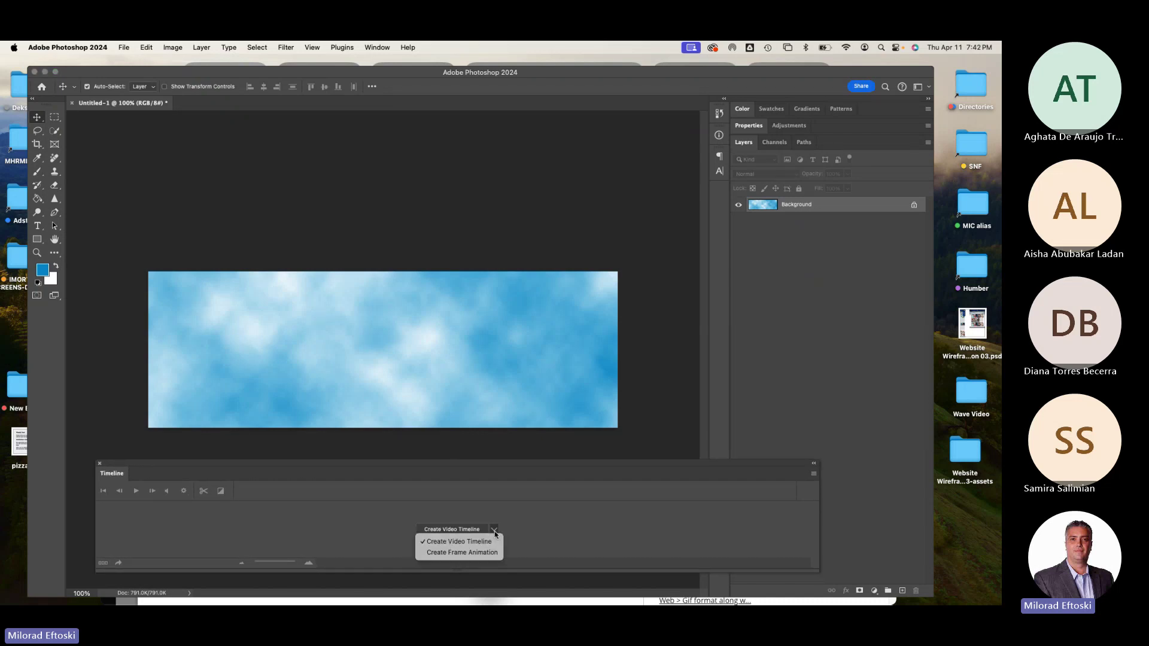
pyautogui.click(465, 552)
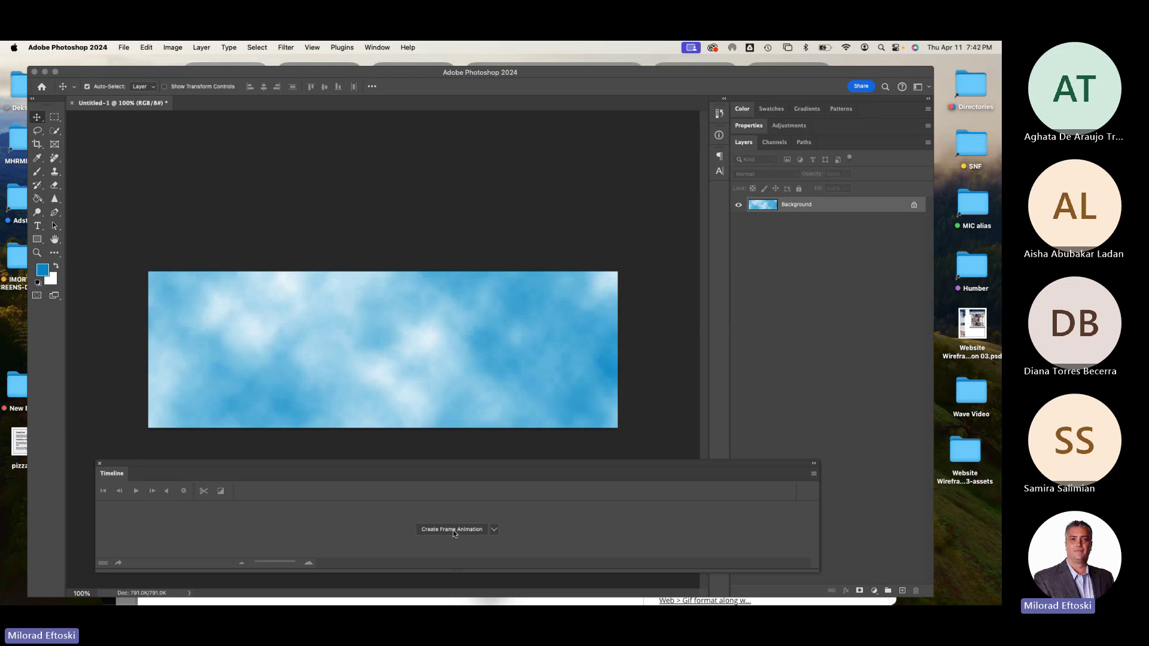
pyautogui.click(454, 530)
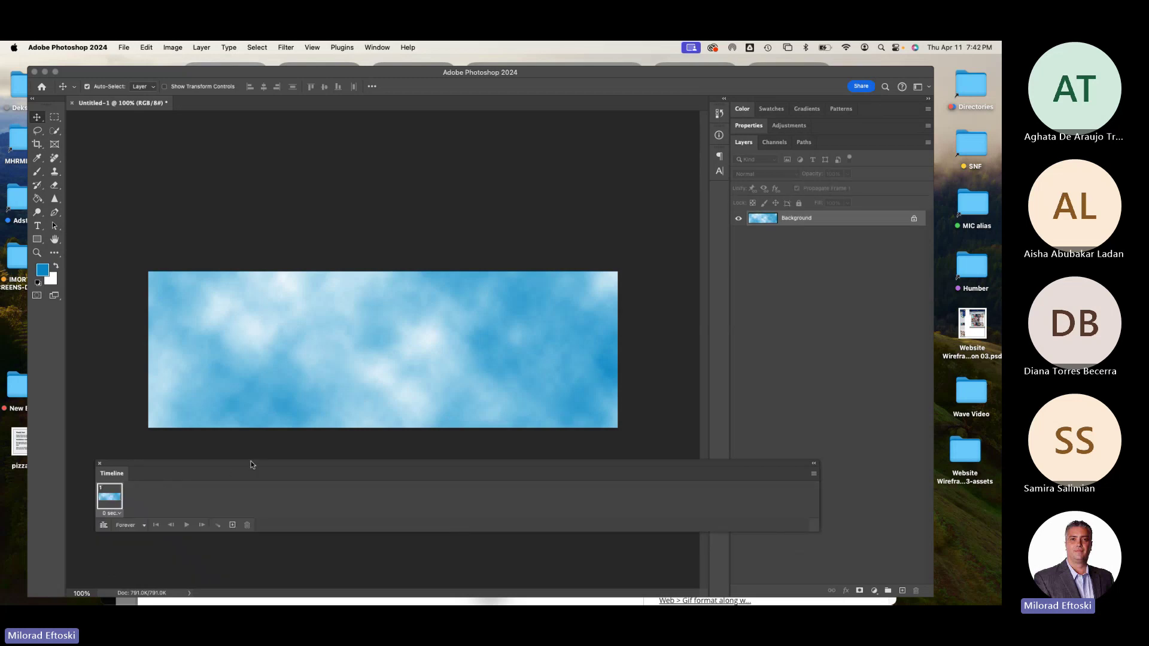
pyautogui.moveTo(250, 464); pyautogui.dragTo(258, 476)
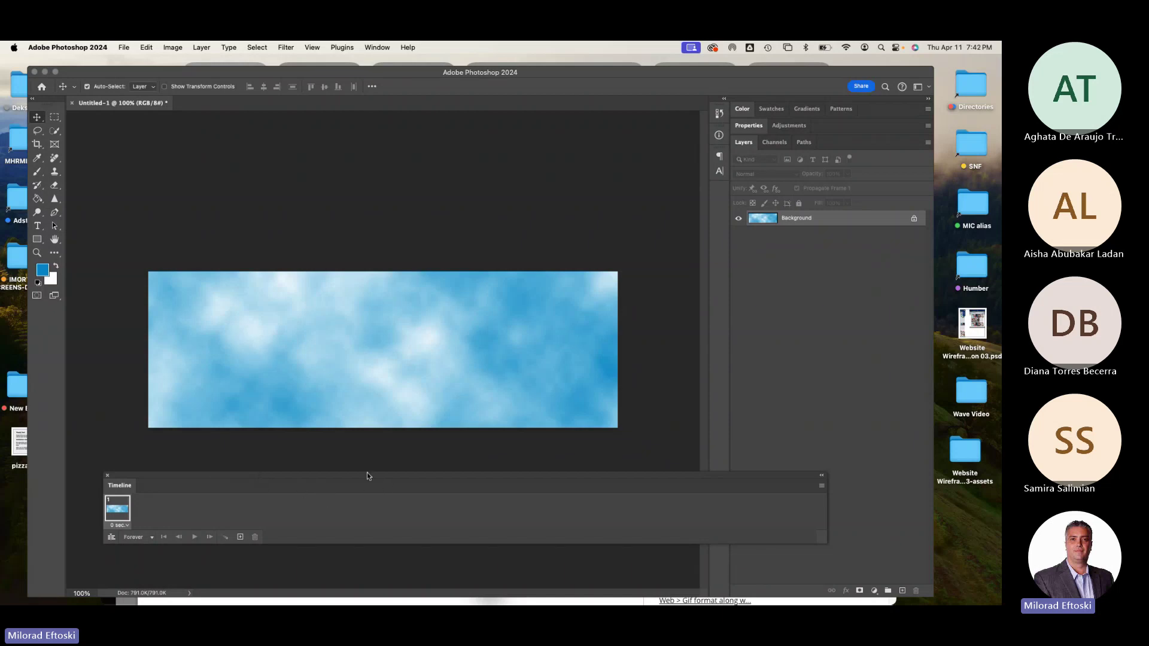
# Set the animation frames to the largest thumbnail size and reposition the Timeline below the banner.
pyautogui.click(822, 486)
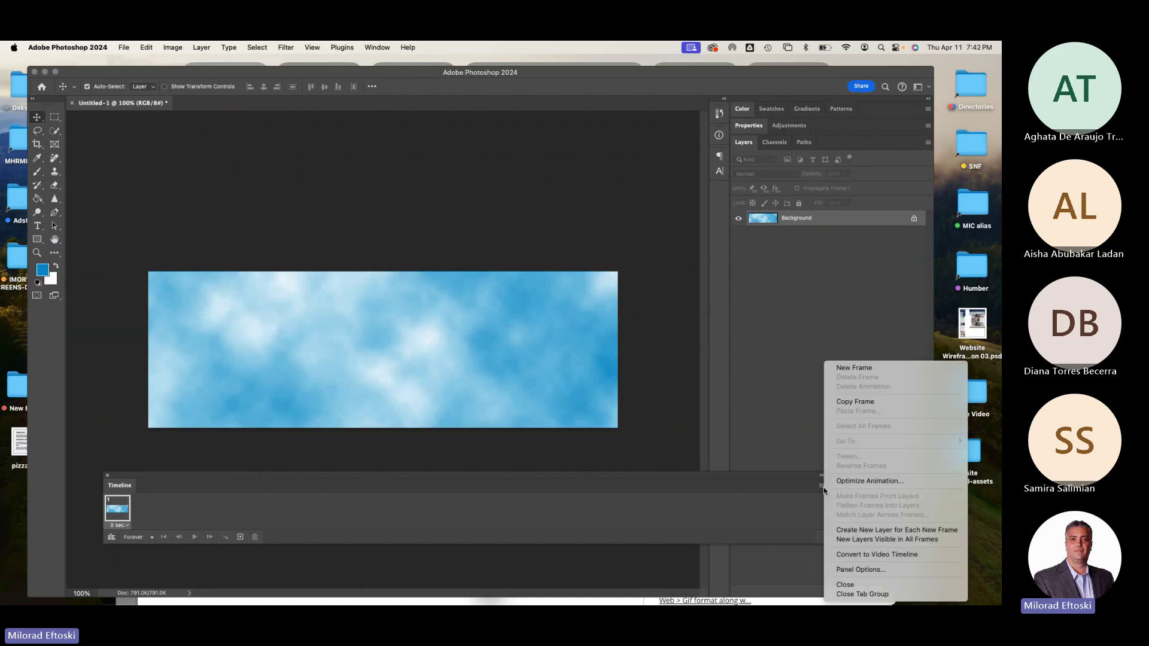
pyautogui.click(884, 570)
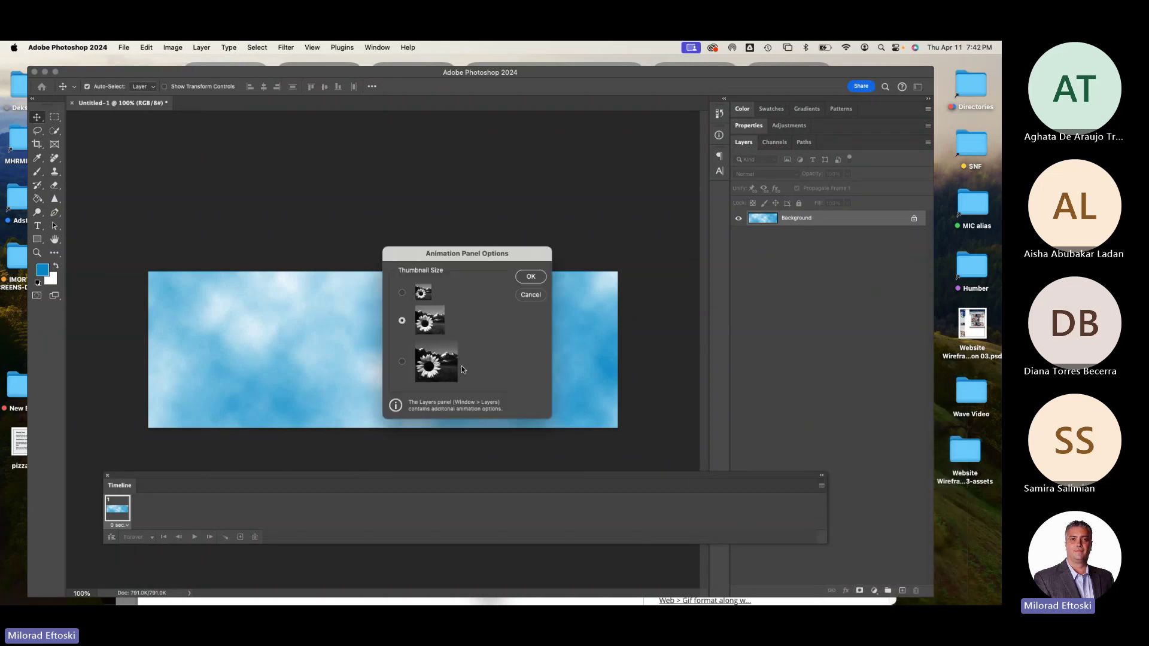
pyautogui.click(460, 368)
pyautogui.click(530, 277)
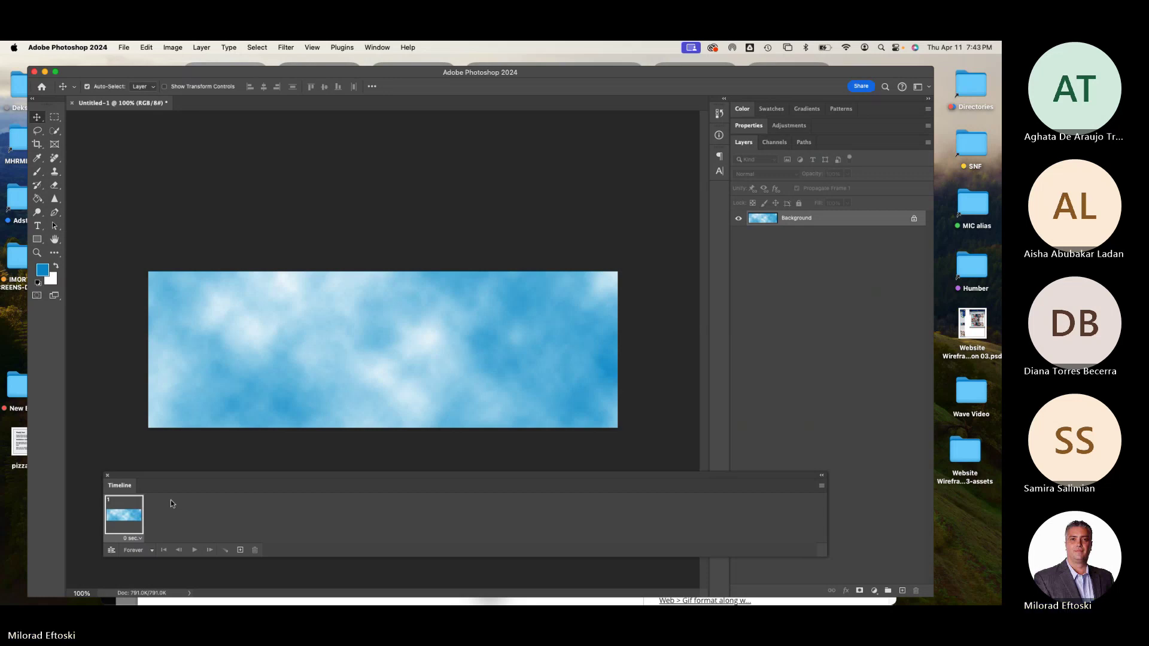
pyautogui.moveTo(263, 478)
pyautogui.mouseDown()
pyautogui.moveTo(267, 465)
pyautogui.moveTo(280, 474)
pyautogui.mouseUp()
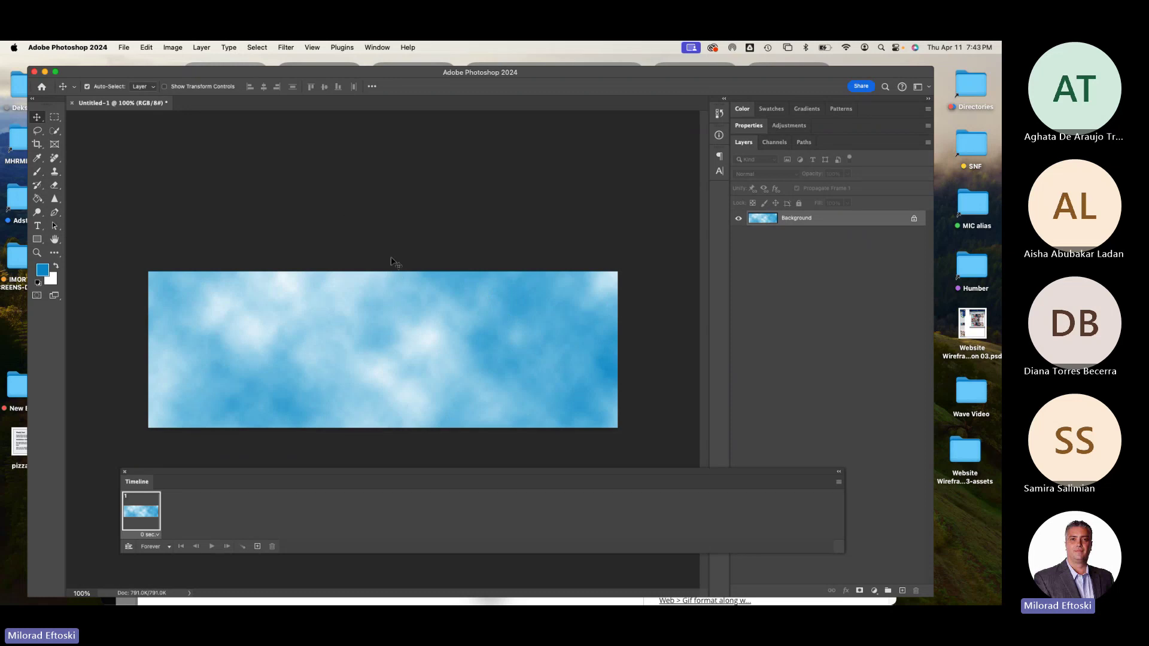
# Inspect the image files in the desktop folder Airmiles with AirCanada, and return to the banner document in Photoshop.
pyautogui.click(123, 47)
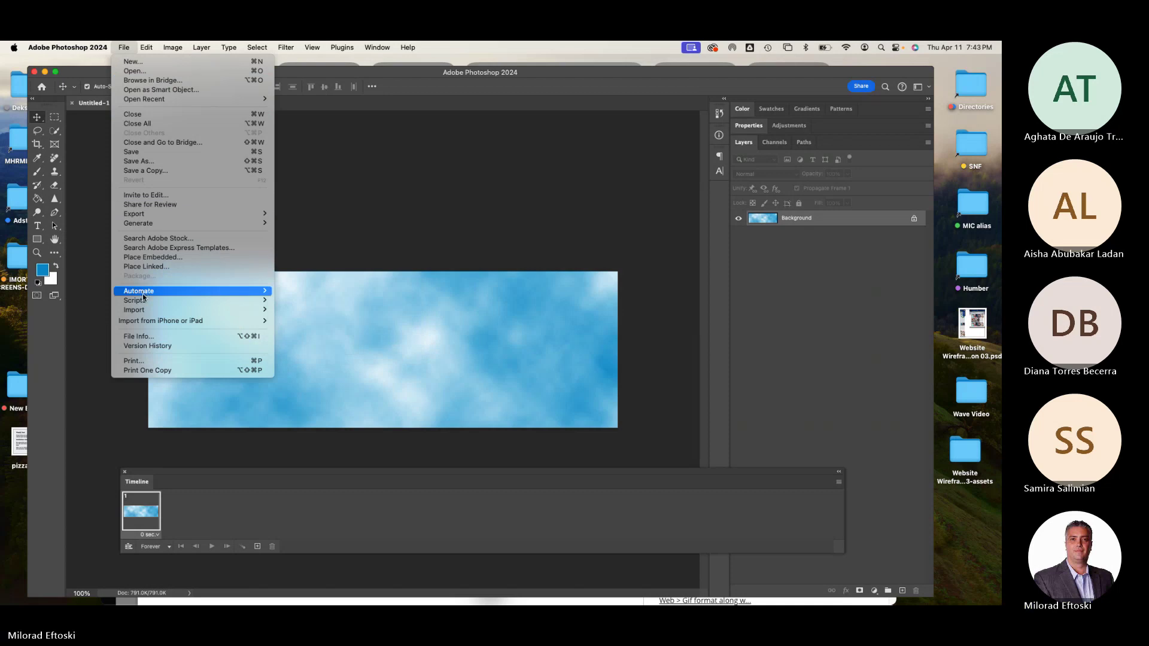
pyautogui.moveTo(182, 299)
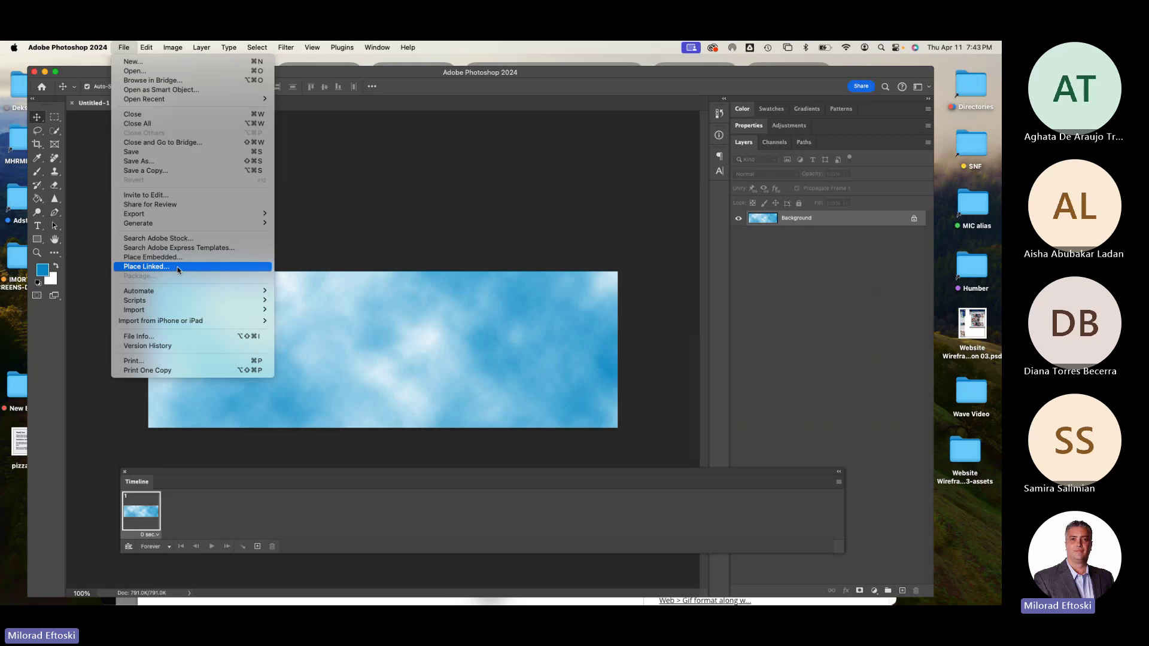
pyautogui.click(940, 305)
pyautogui.doubleClick(911, 337)
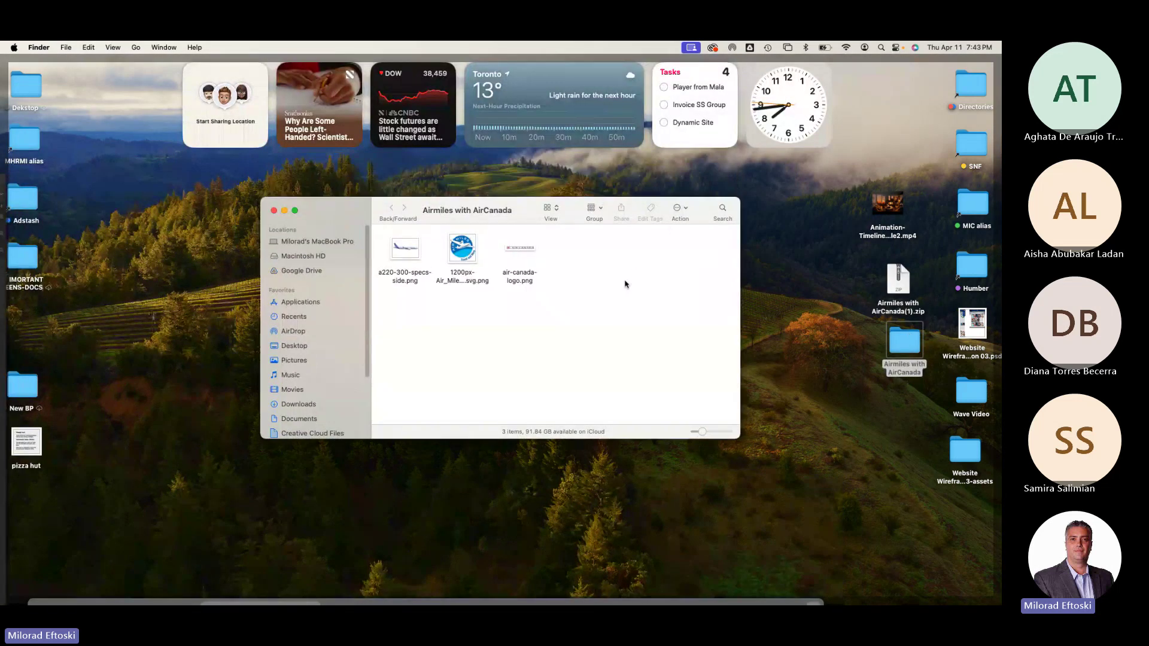
pyautogui.moveTo(601, 300); pyautogui.dragTo(377, 229)
pyautogui.moveTo(543, 216)
pyautogui.mouseDown()
pyautogui.moveTo(551, 259)
pyautogui.moveTo(558, 221)
pyautogui.mouseUp()
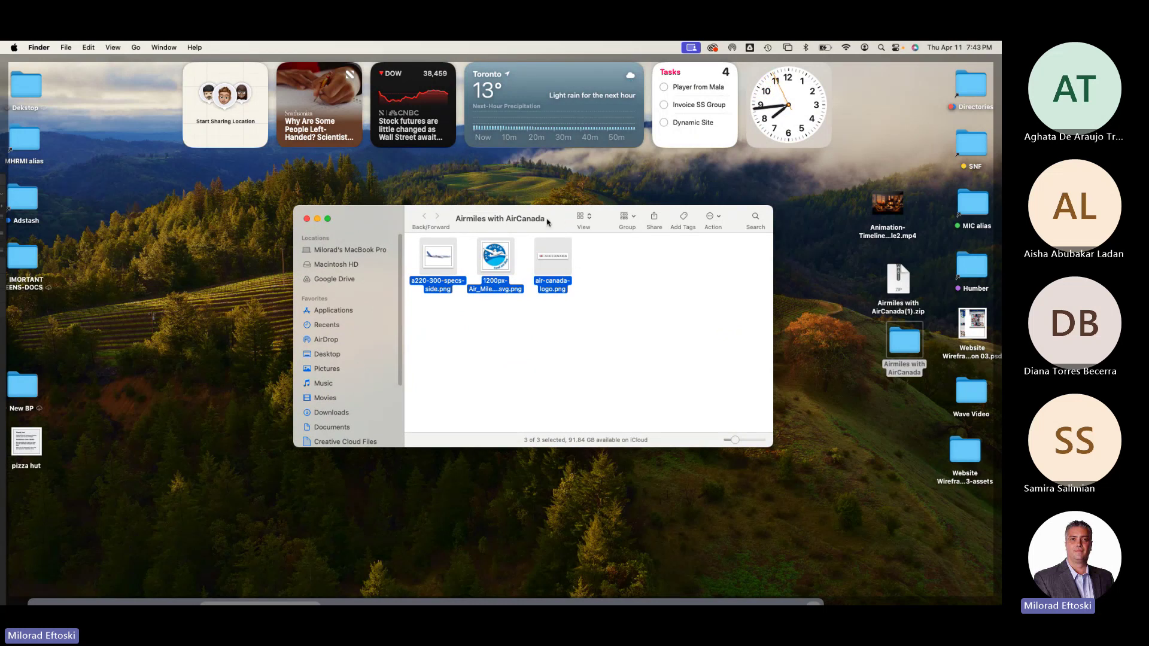
pyautogui.moveTo(549, 223); pyautogui.dragTo(542, 223)
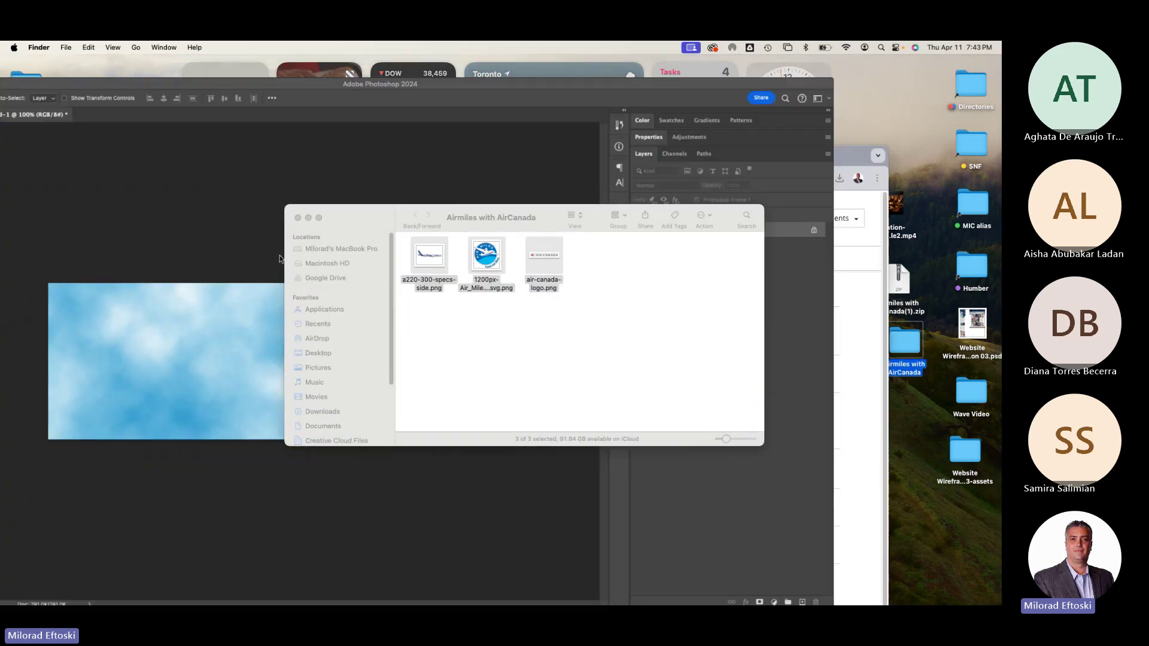
pyautogui.click(194, 464)
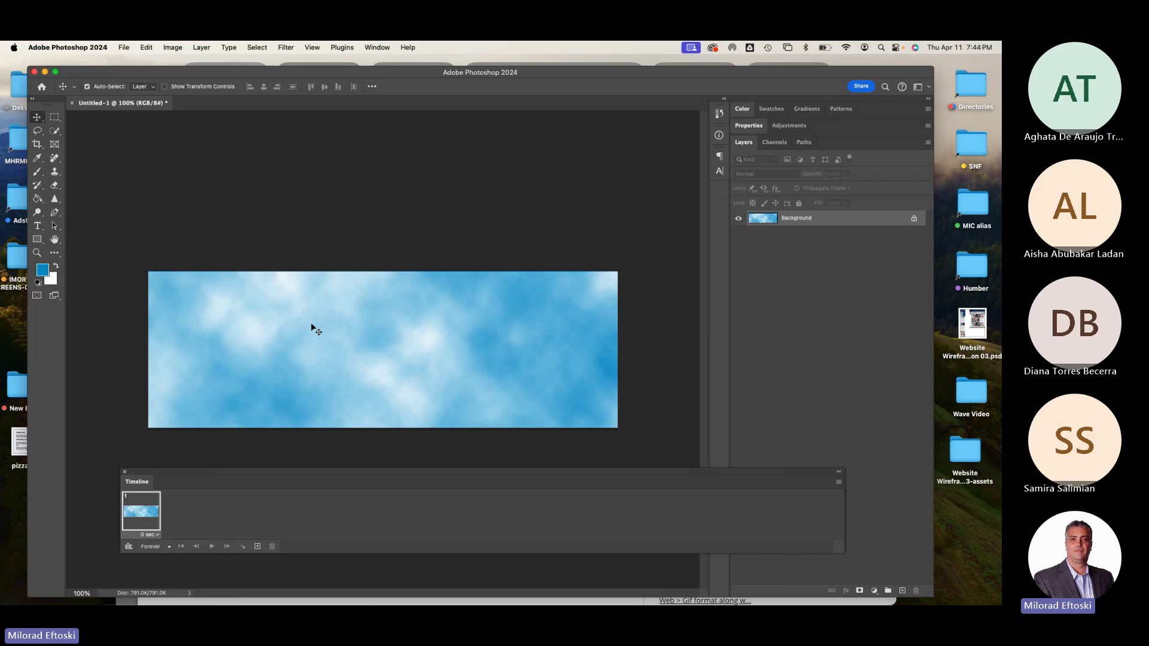
# Save the banner on the computer in Photoshop format as Air Canada Animation.psd in the desktop folder Airmiles with AirCanada.
pyautogui.click(124, 47)
pyautogui.click(170, 162)
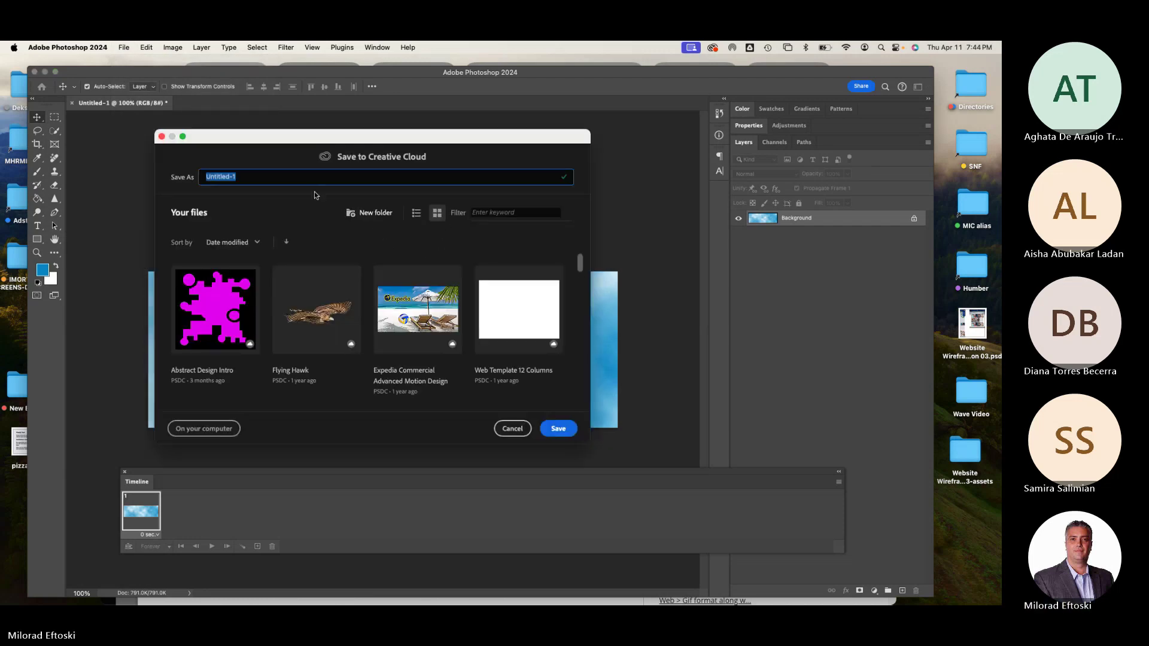
pyautogui.write('Ai')
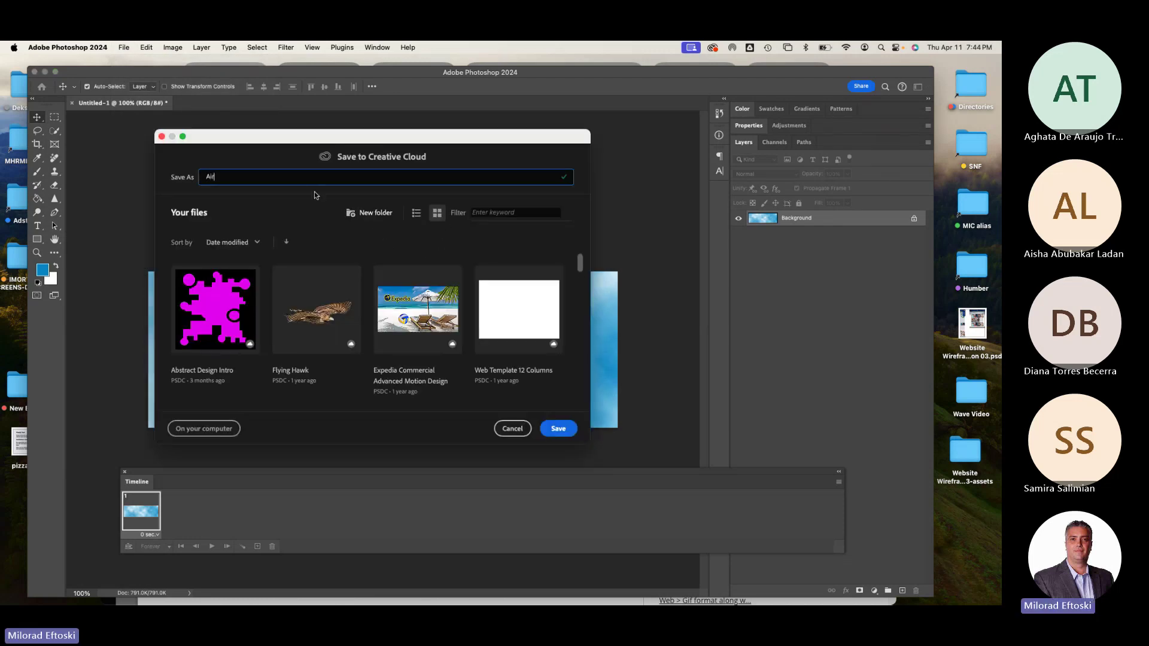
pyautogui.write('r Canada Animation')
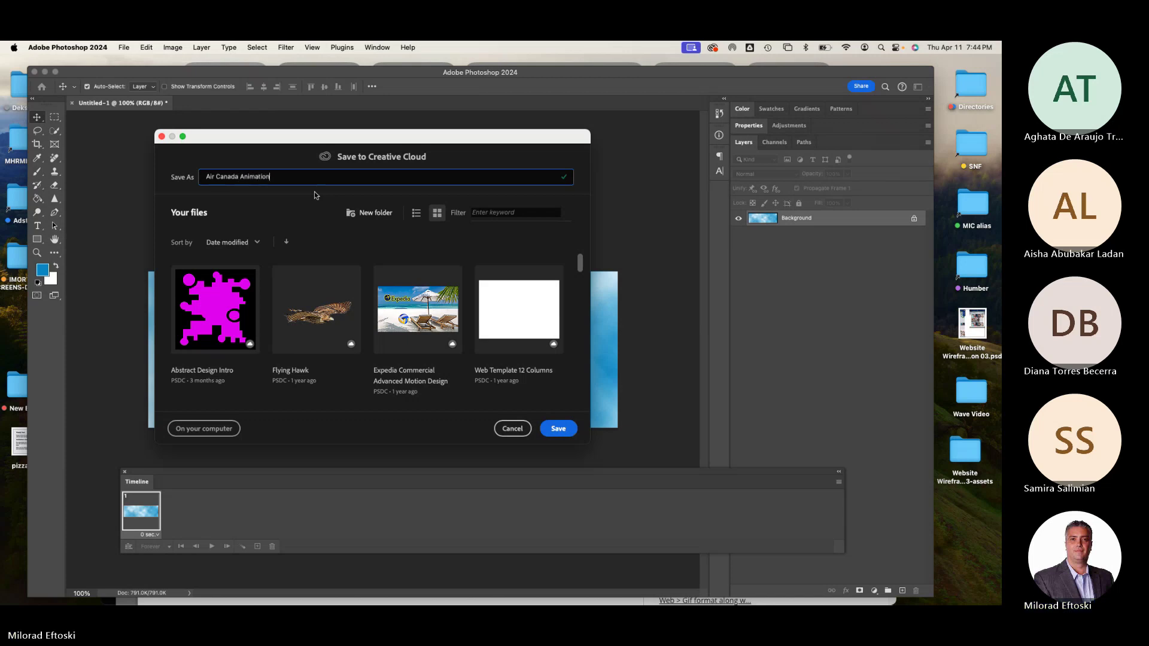
pyautogui.click(209, 431)
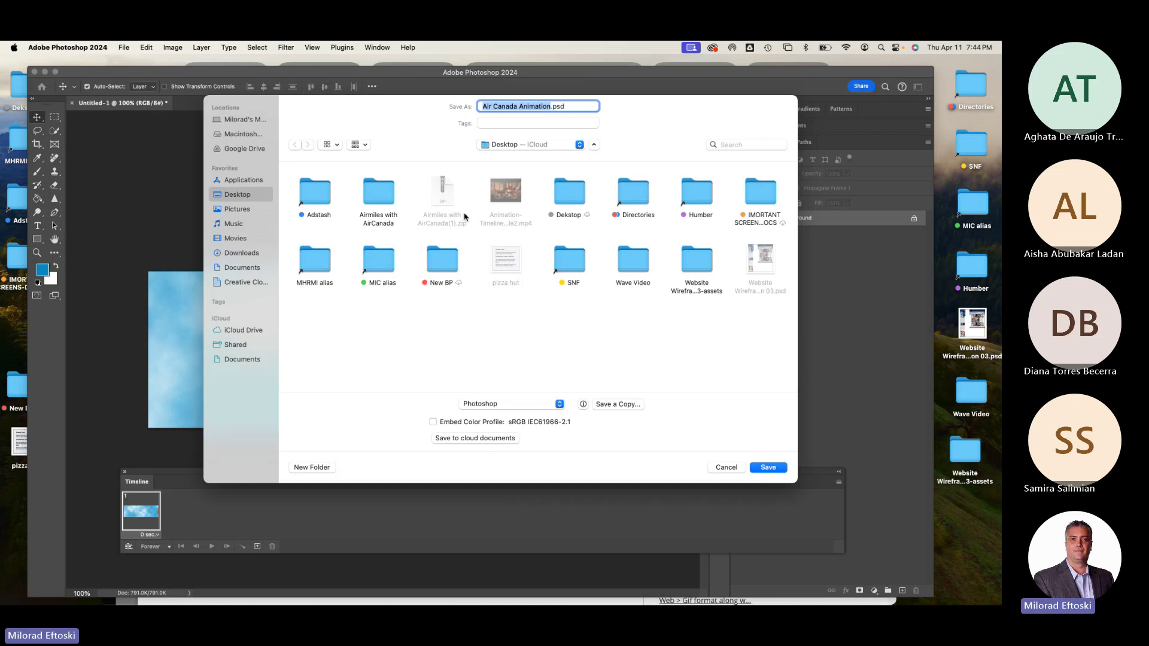
pyautogui.doubleClick(377, 194)
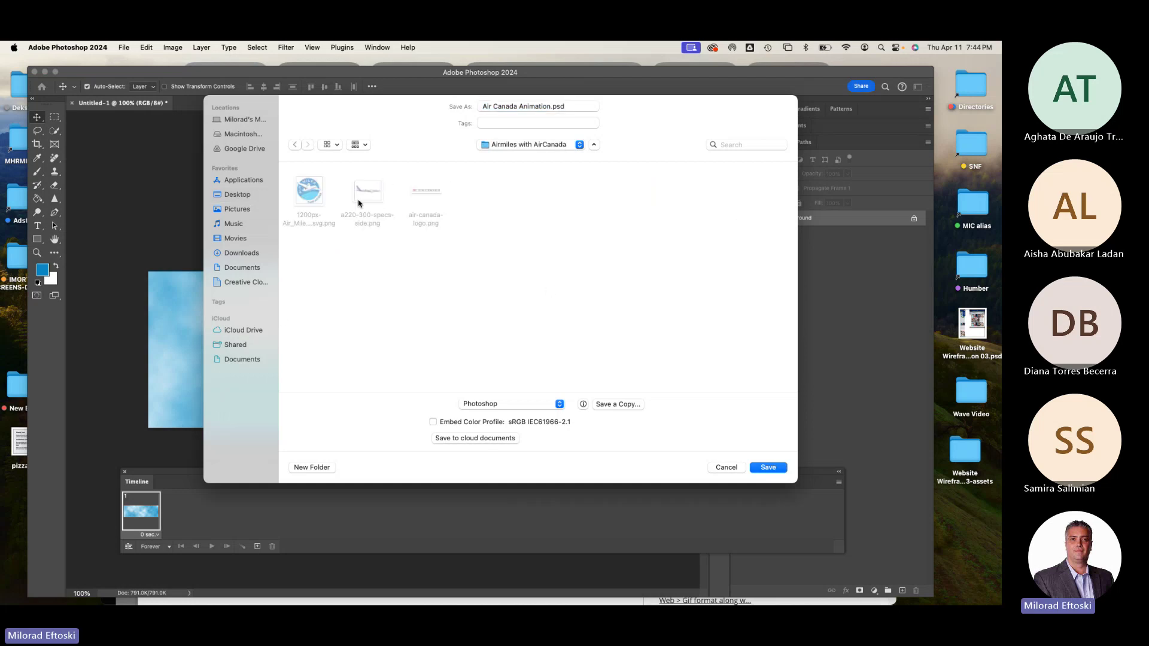
pyautogui.click(526, 404)
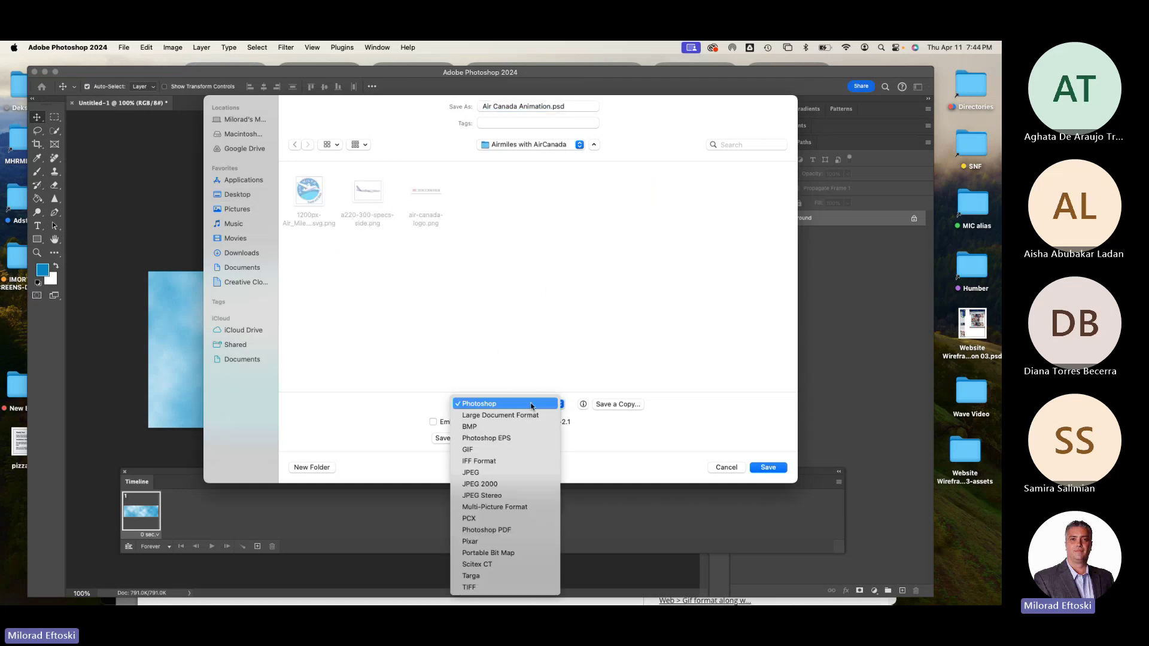
pyautogui.click(524, 404)
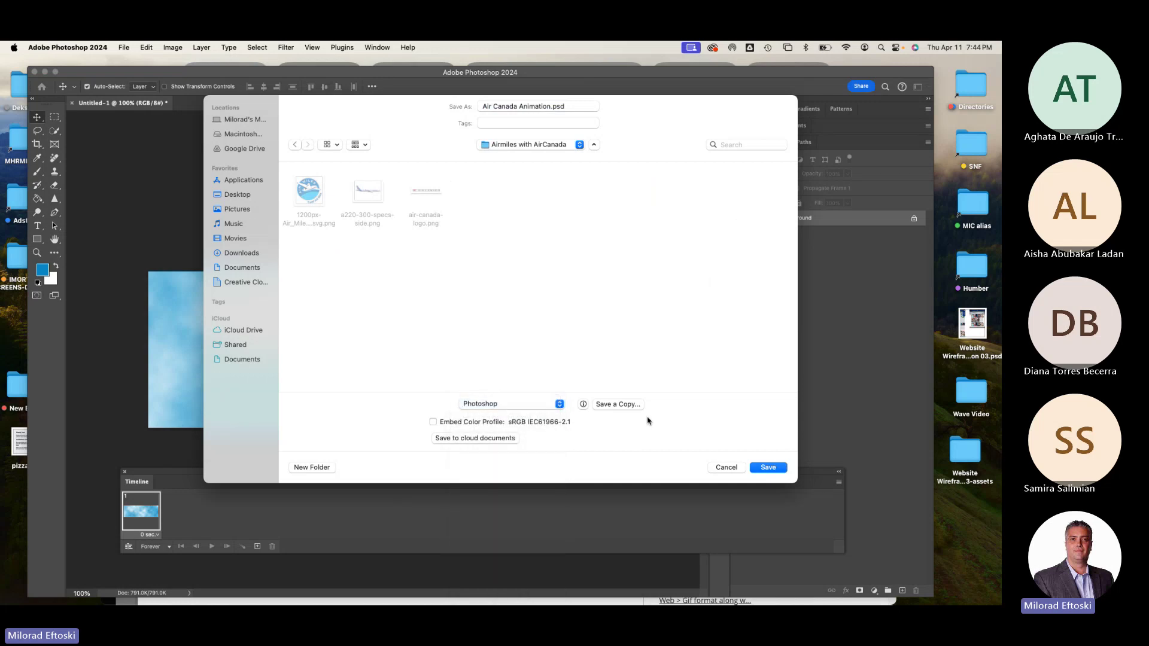
pyautogui.click(770, 467)
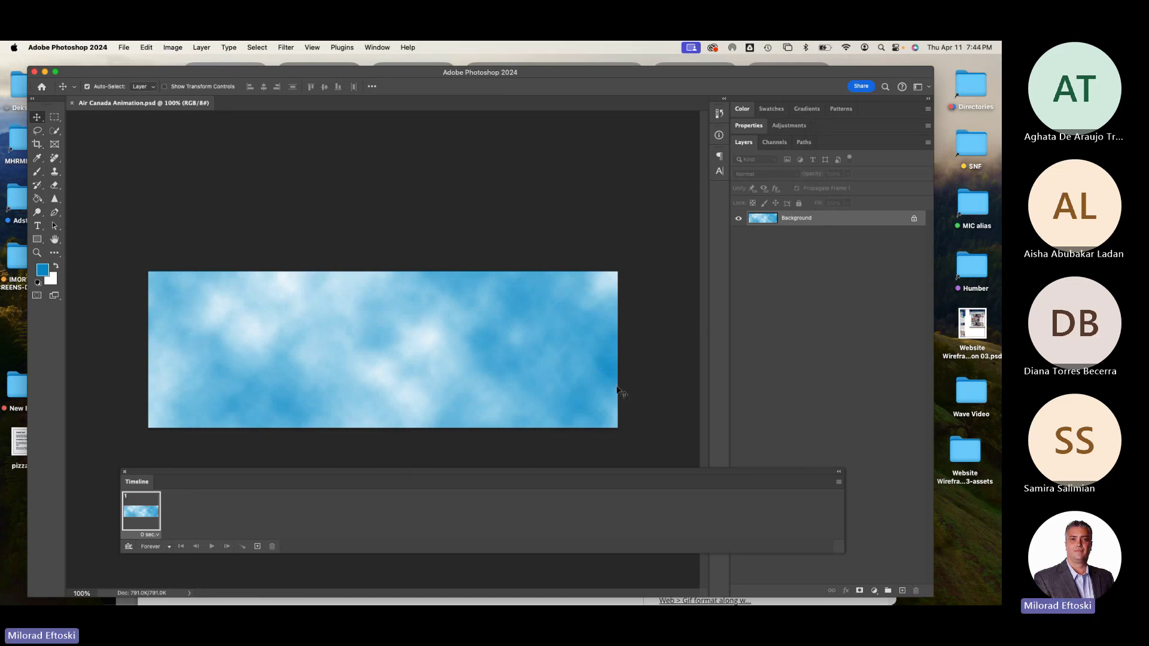
# Place a220-300-specs-side.png as a linked image and move the airplane past the banner's left edge until only its nose shows.
pyautogui.click(127, 48)
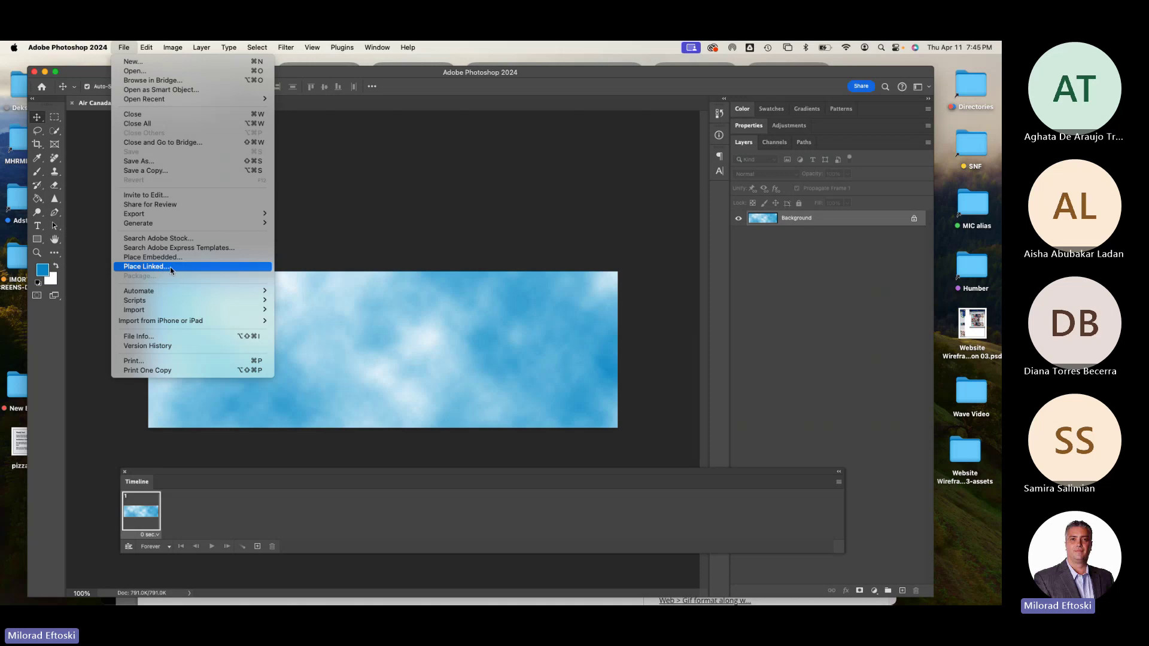
pyautogui.click(170, 267)
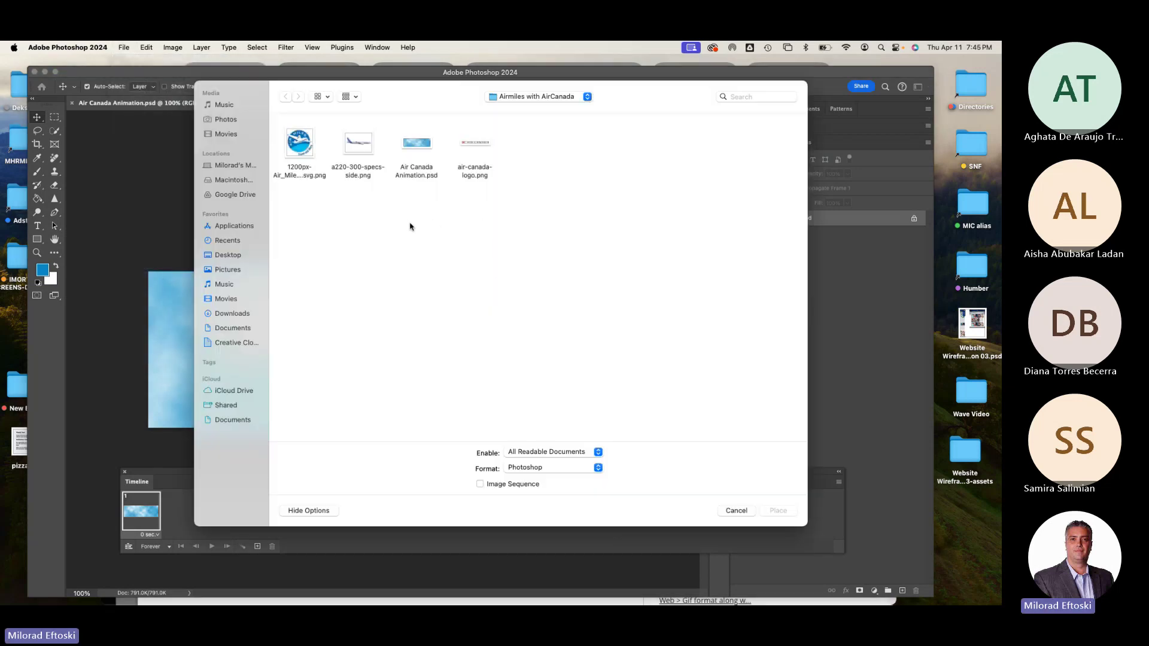
pyautogui.click(363, 148)
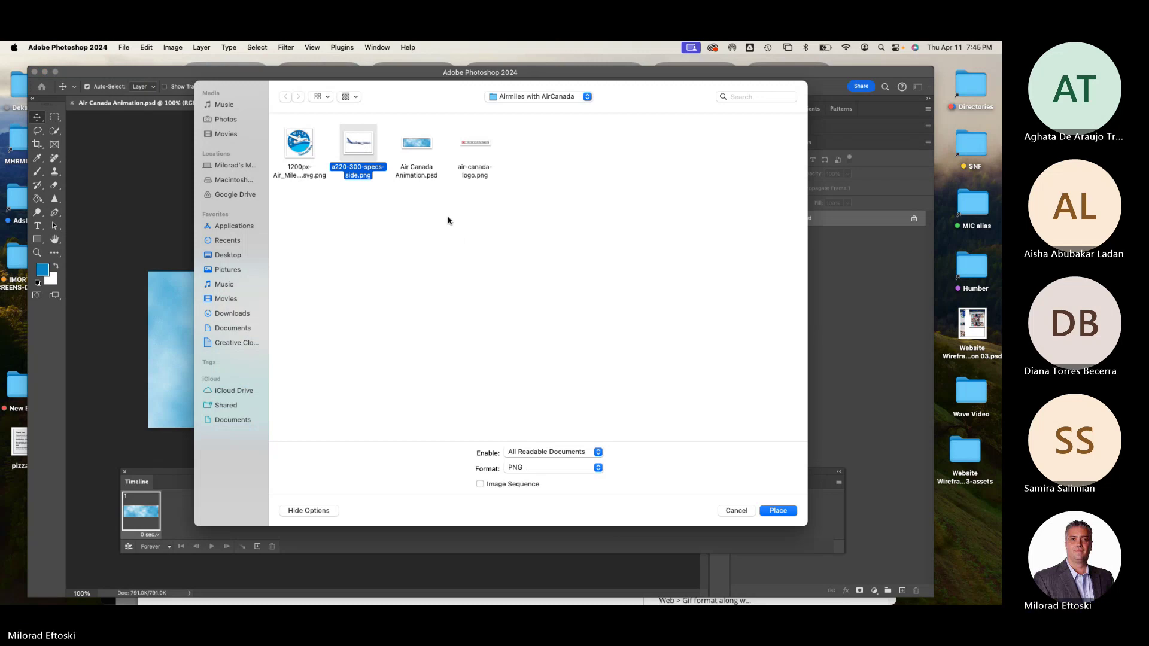
pyautogui.click(777, 511)
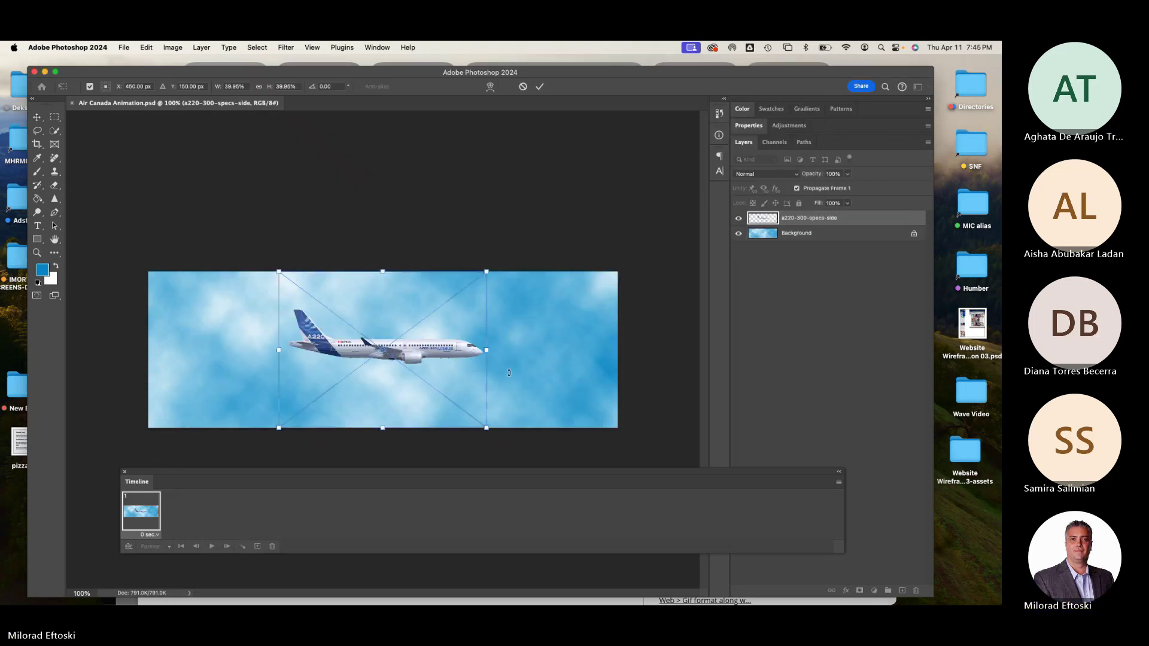
pyautogui.moveTo(489, 354); pyautogui.dragTo(154, 355)
pyautogui.press('Return')
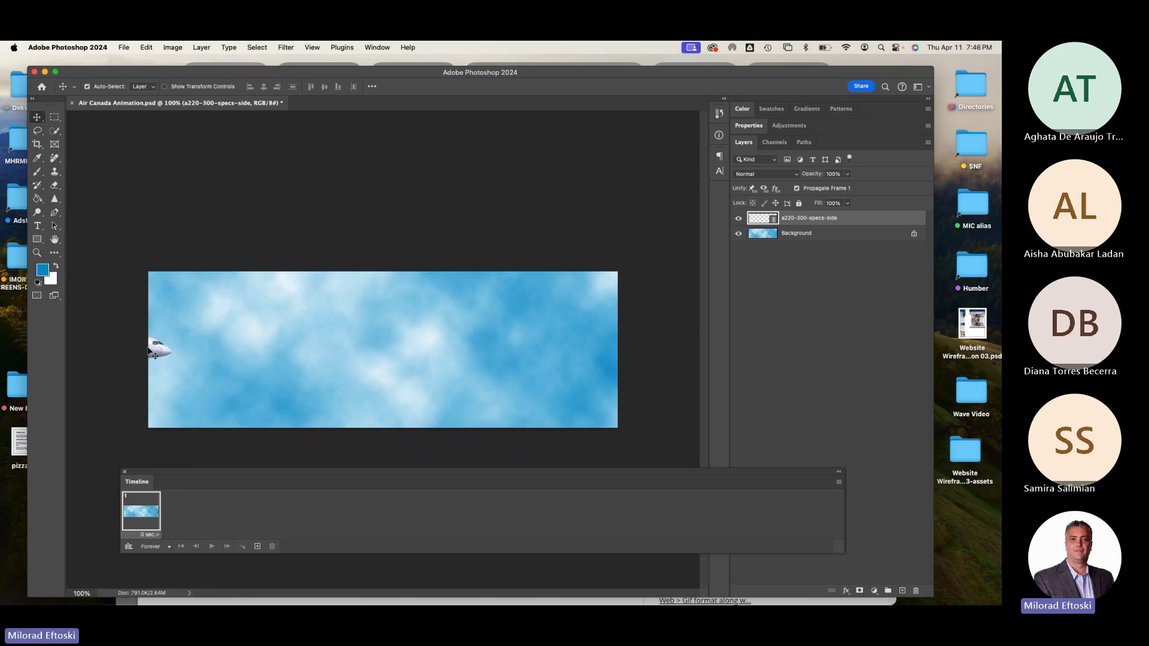
# Switch to Chrome, search Google Images for "animation storyboard" and preview the Pigeon Studio and Bloop Animation storyboards.
pyautogui.moveTo(202, 595)
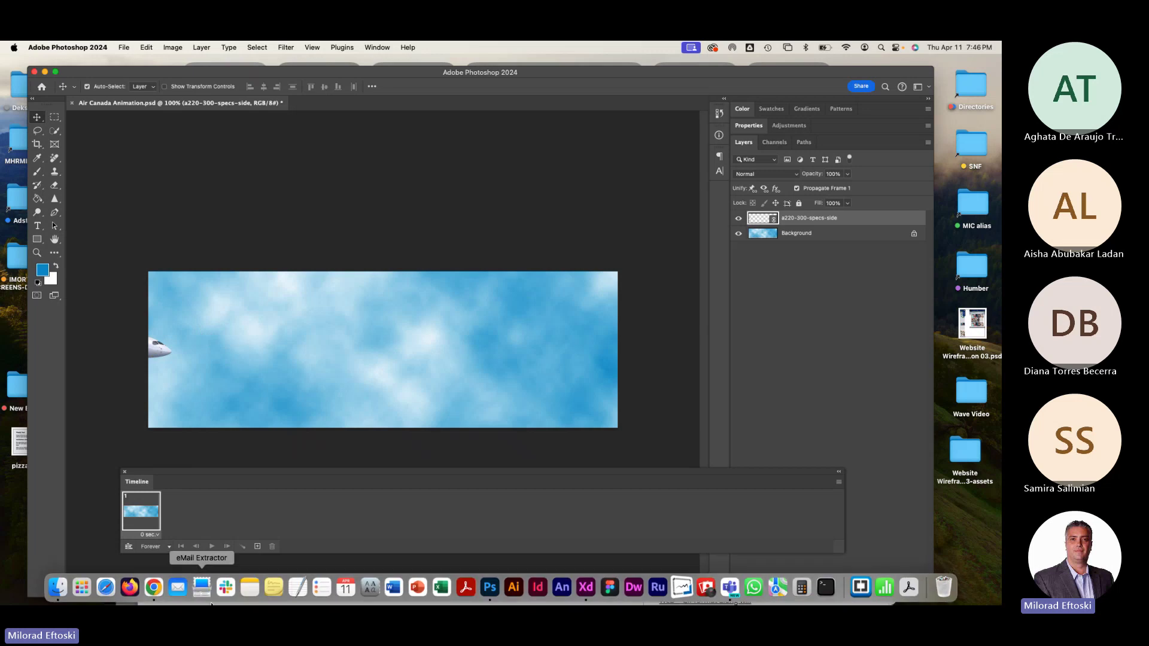
pyautogui.click(154, 588)
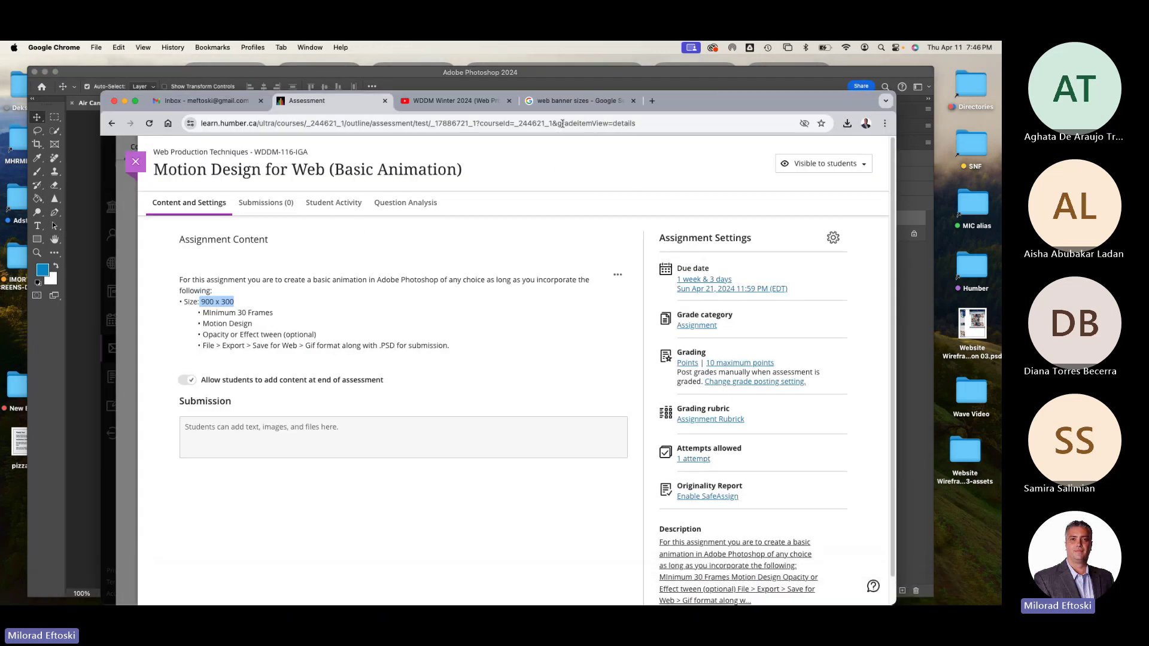
pyautogui.click(552, 102)
pyautogui.click(336, 122)
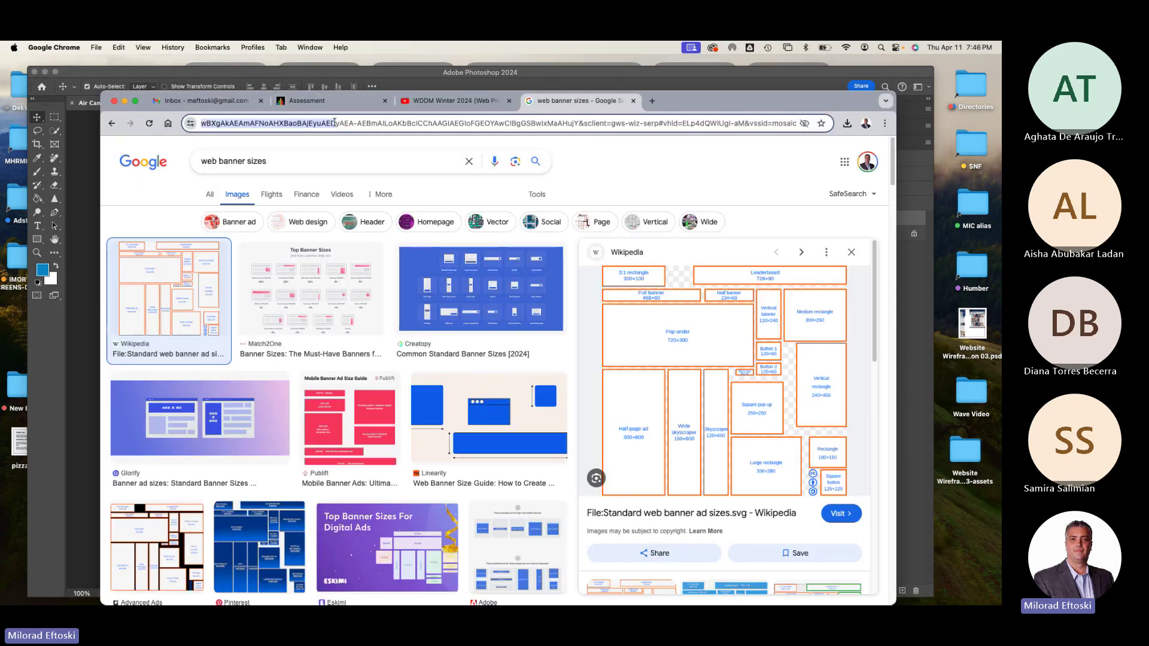
pyautogui.moveTo(327, 162); pyautogui.dragTo(179, 165)
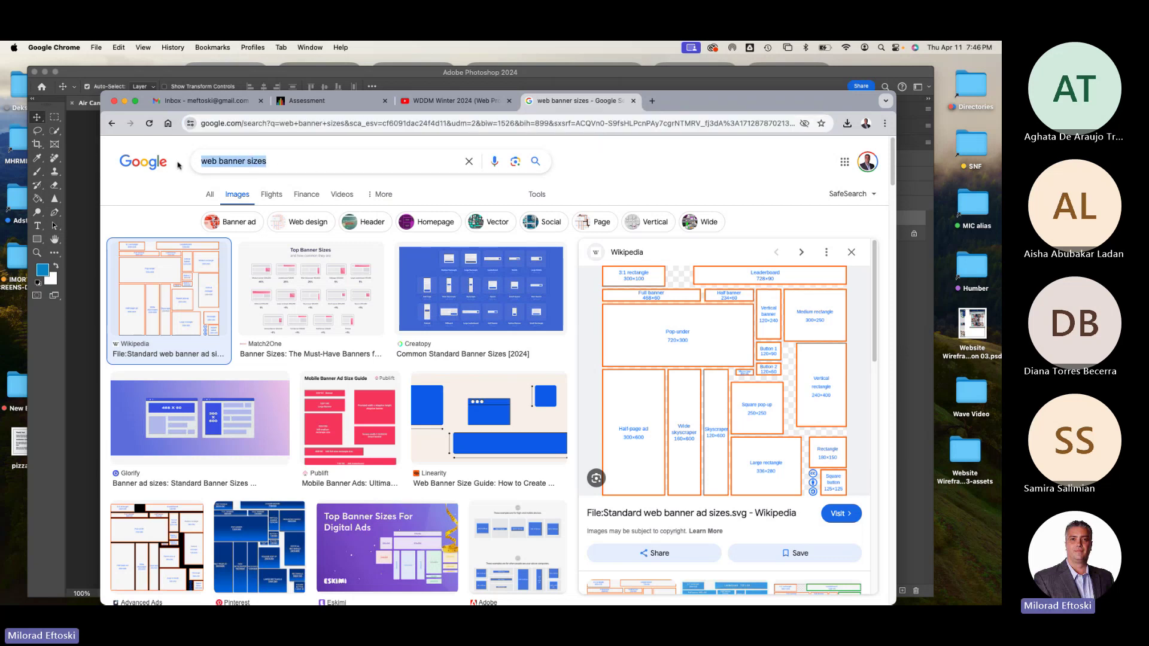
pyautogui.write('animation s')
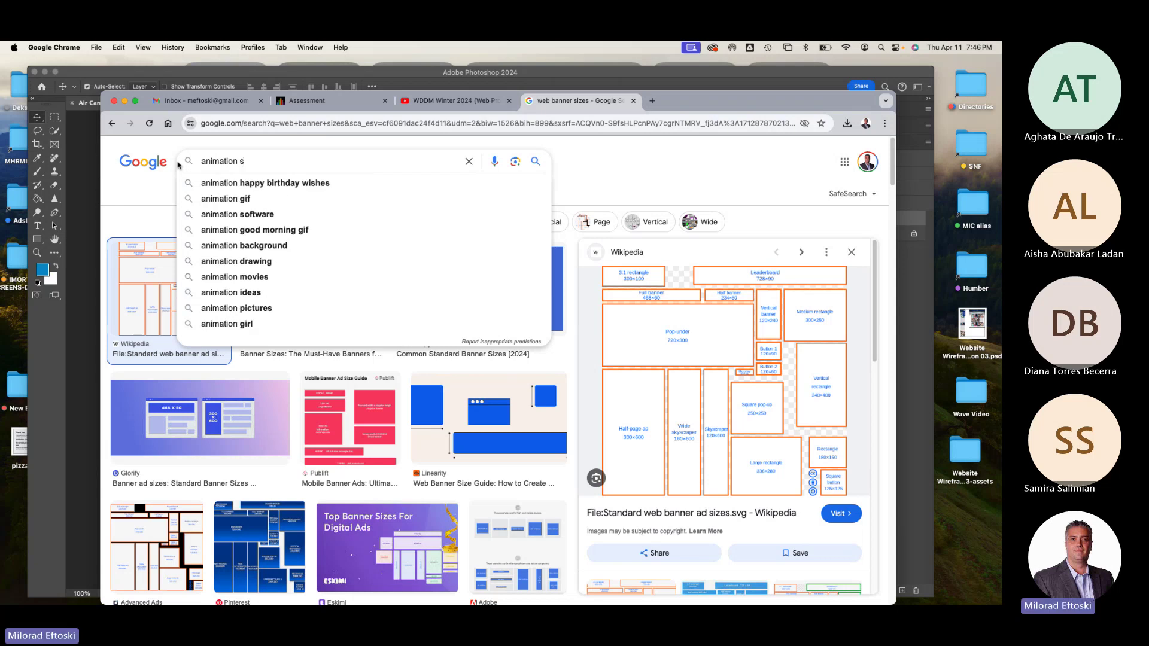
pyautogui.write('toryboard')
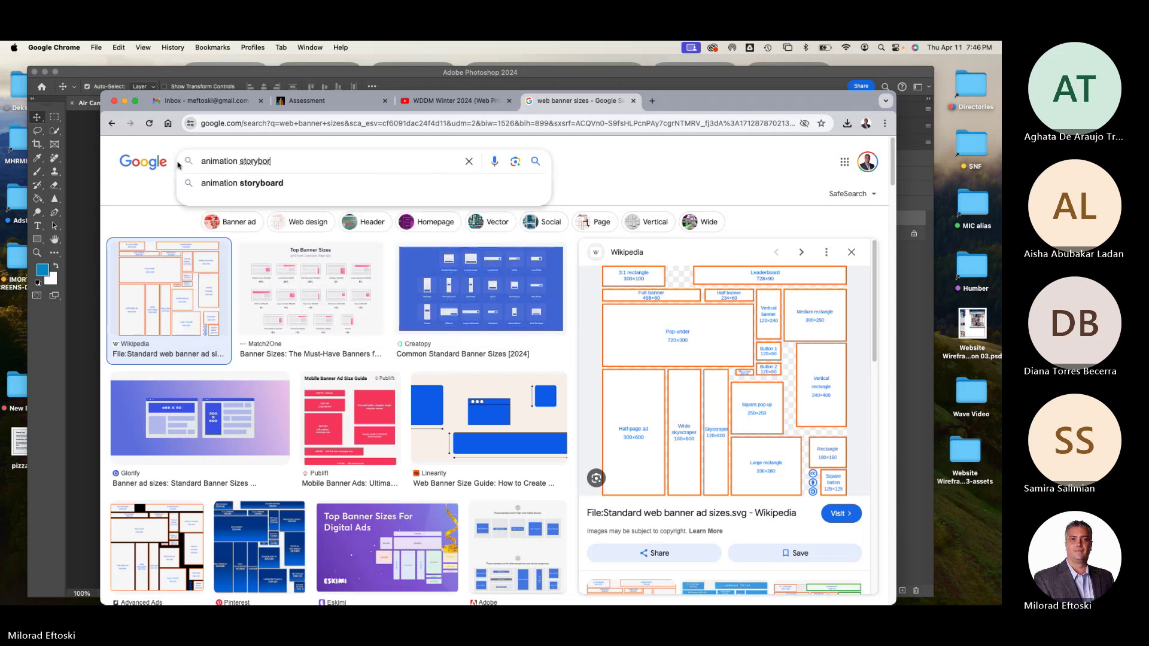
pyautogui.press('Return')
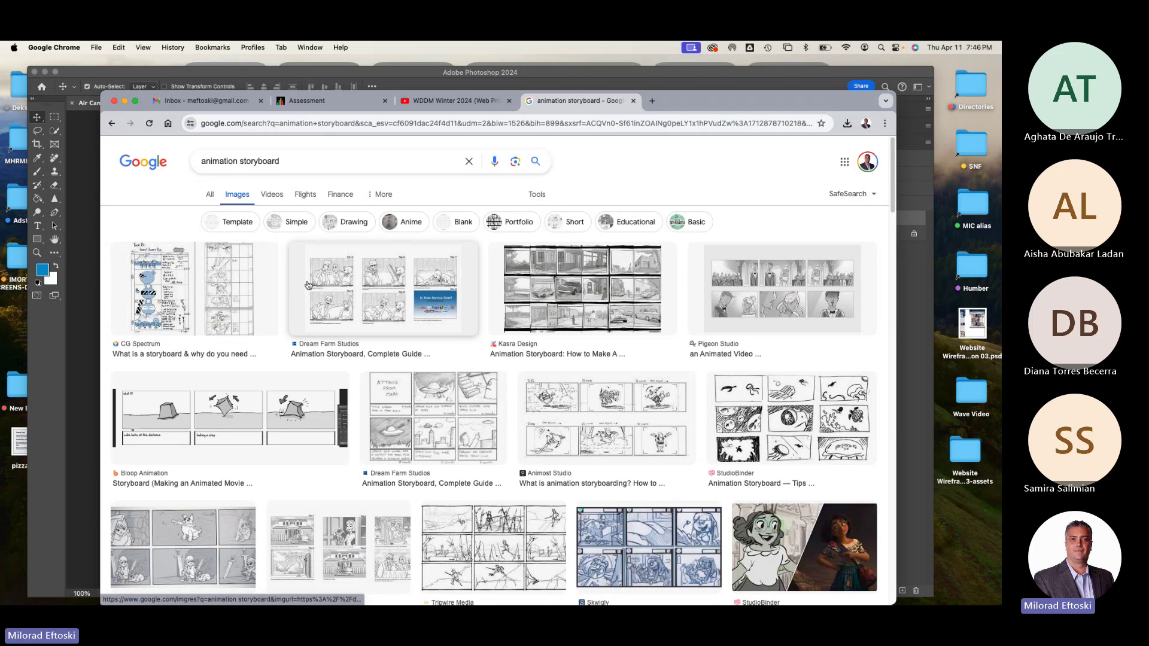
pyautogui.click(763, 303)
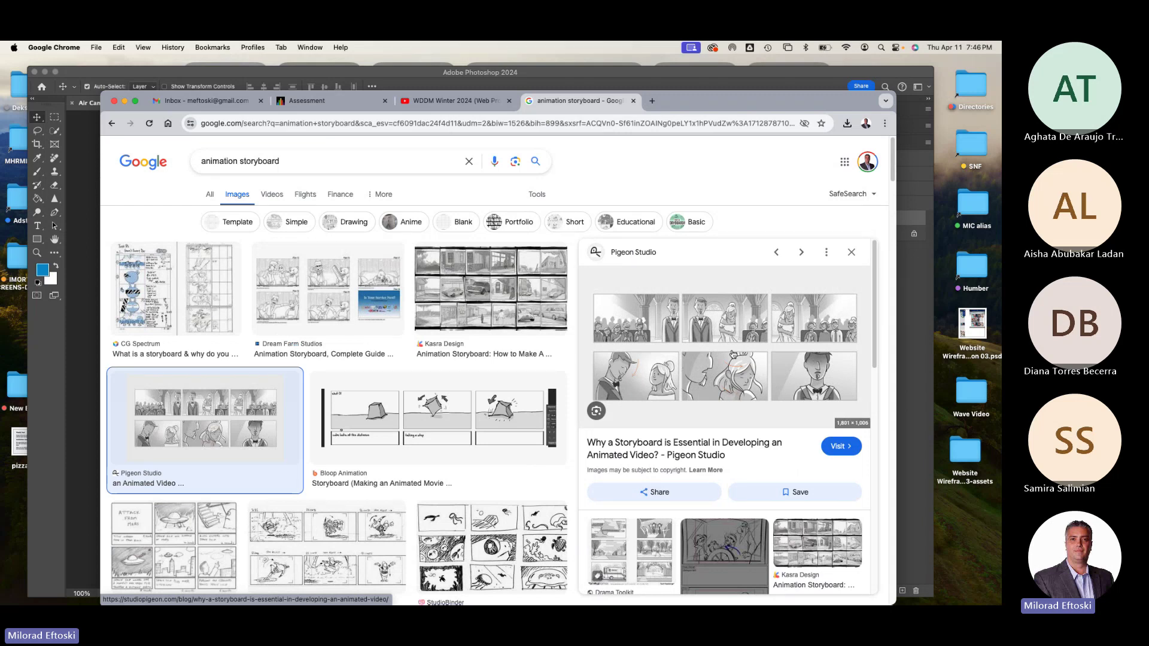
pyautogui.click(480, 447)
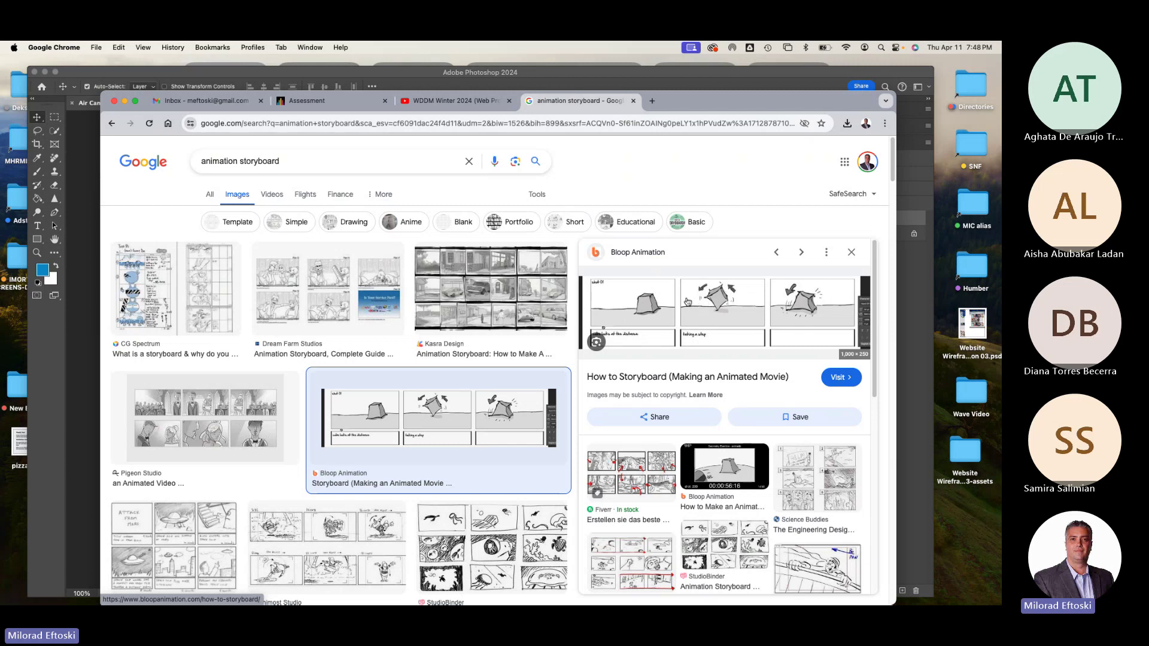
# Minimize Chrome to return to Photoshop and move the Timeline slightly closer to the banner canvas.
pyautogui.click(125, 101)
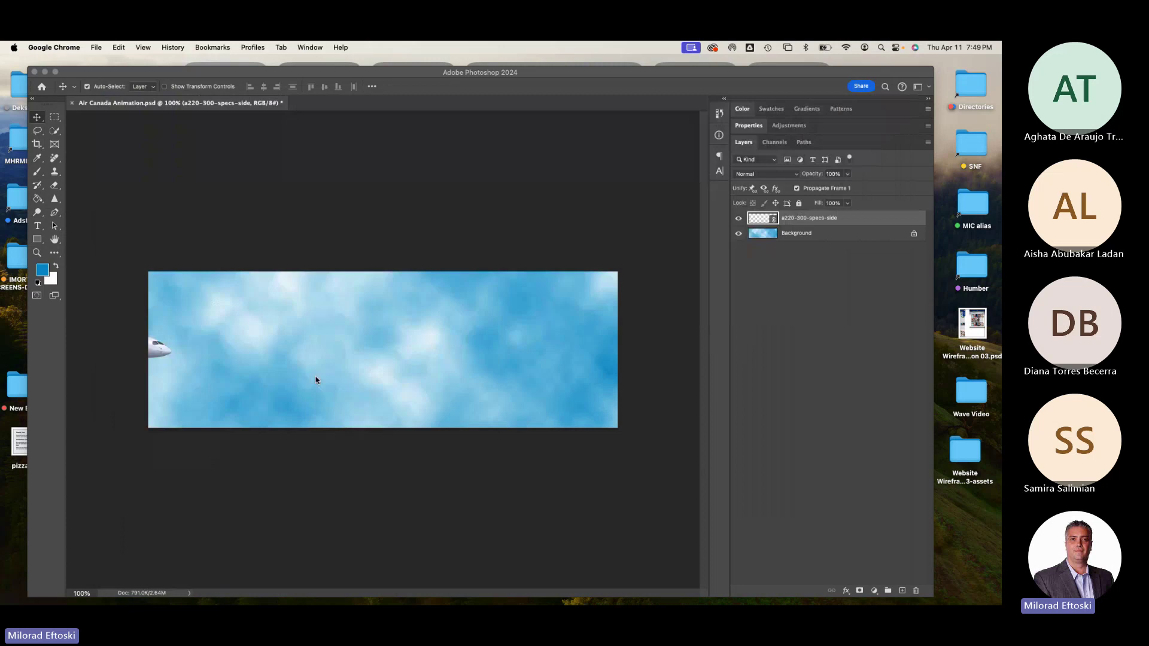
pyautogui.click(316, 345)
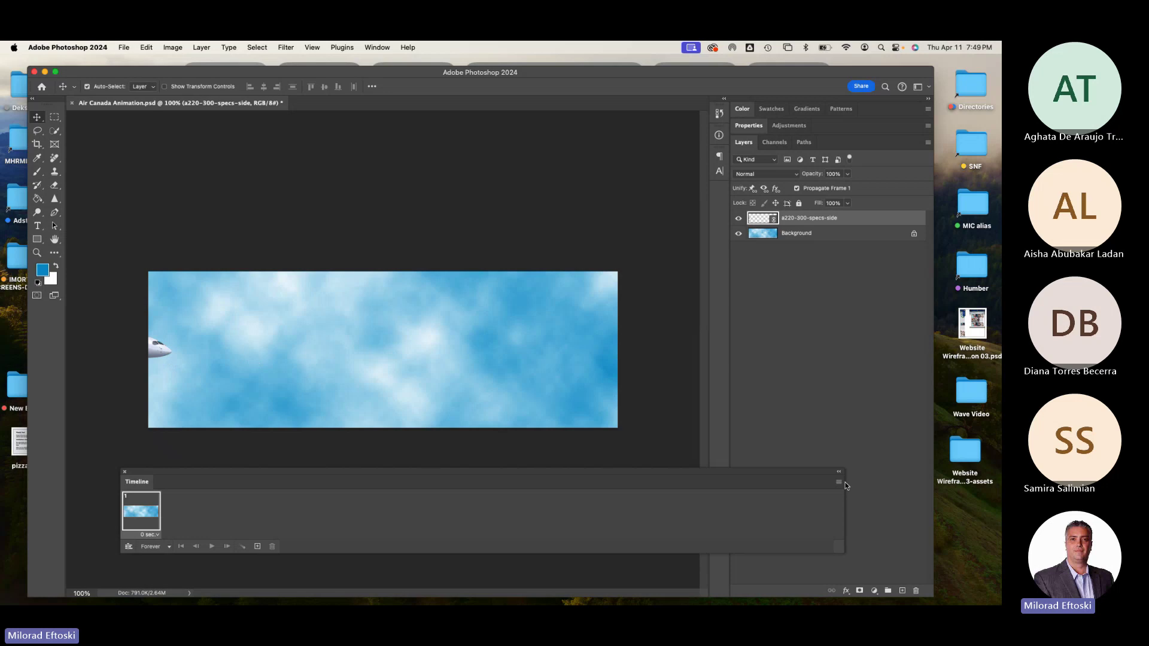
pyautogui.moveTo(432, 474); pyautogui.dragTo(438, 457)
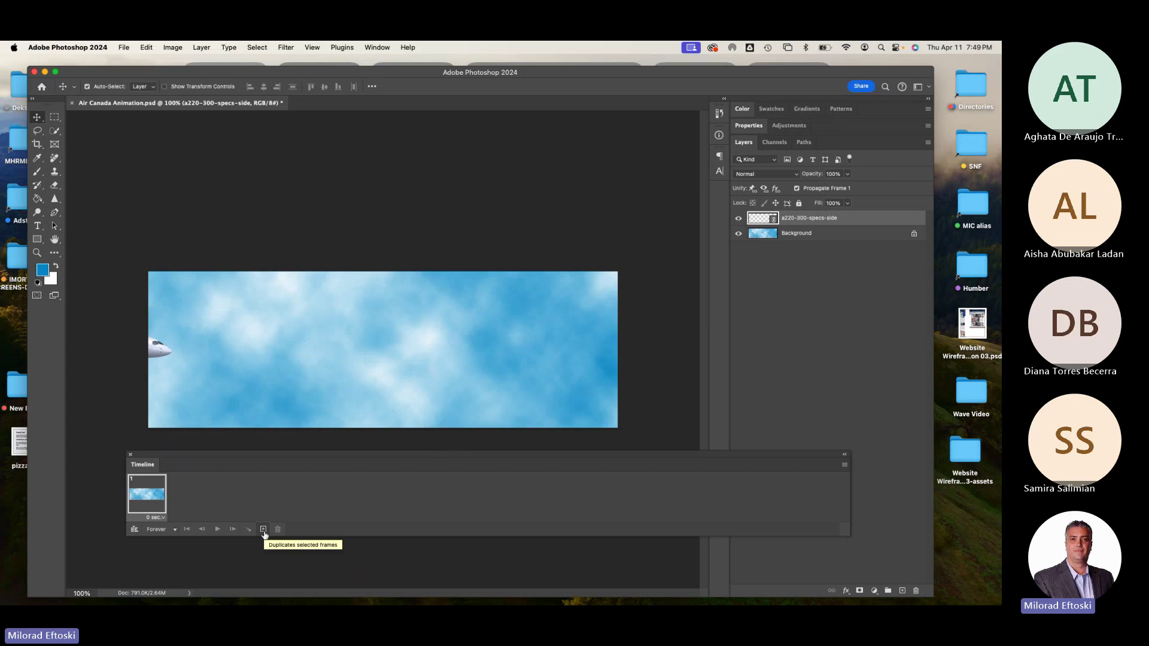
# Switch to Chrome, search Google Images for "aniated flip book" and preview the Grumpy Cloud FLIPBOOK result.
pyautogui.moveTo(240, 591)
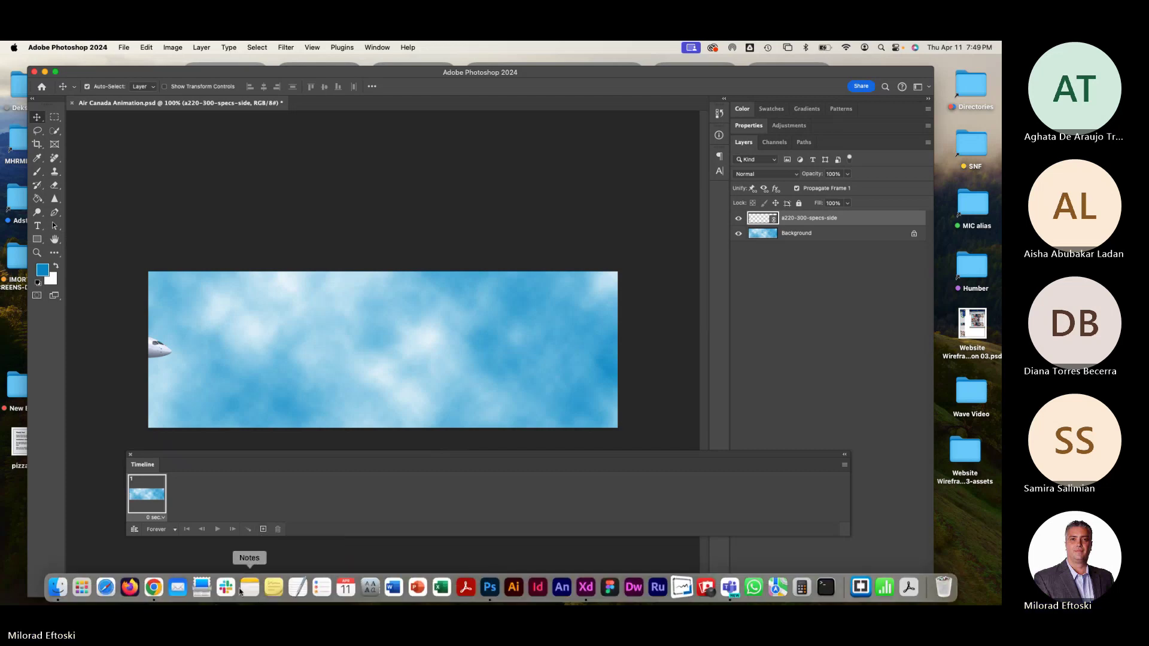
pyautogui.click(154, 587)
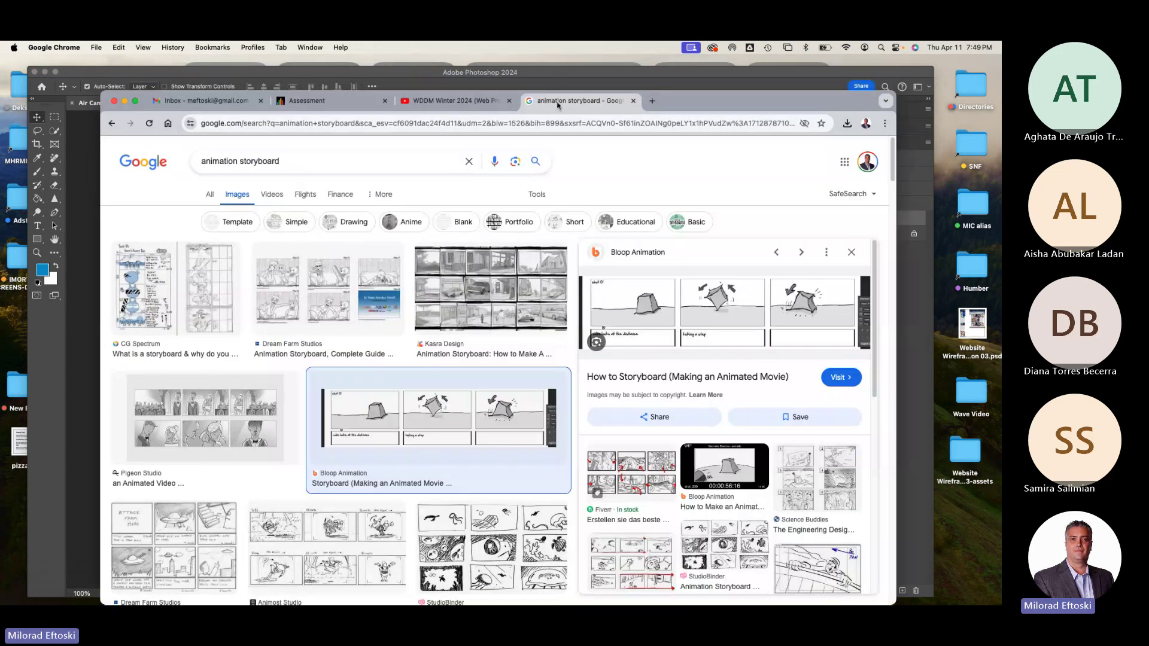
pyautogui.moveTo(328, 161); pyautogui.dragTo(195, 169)
pyautogui.write('an')
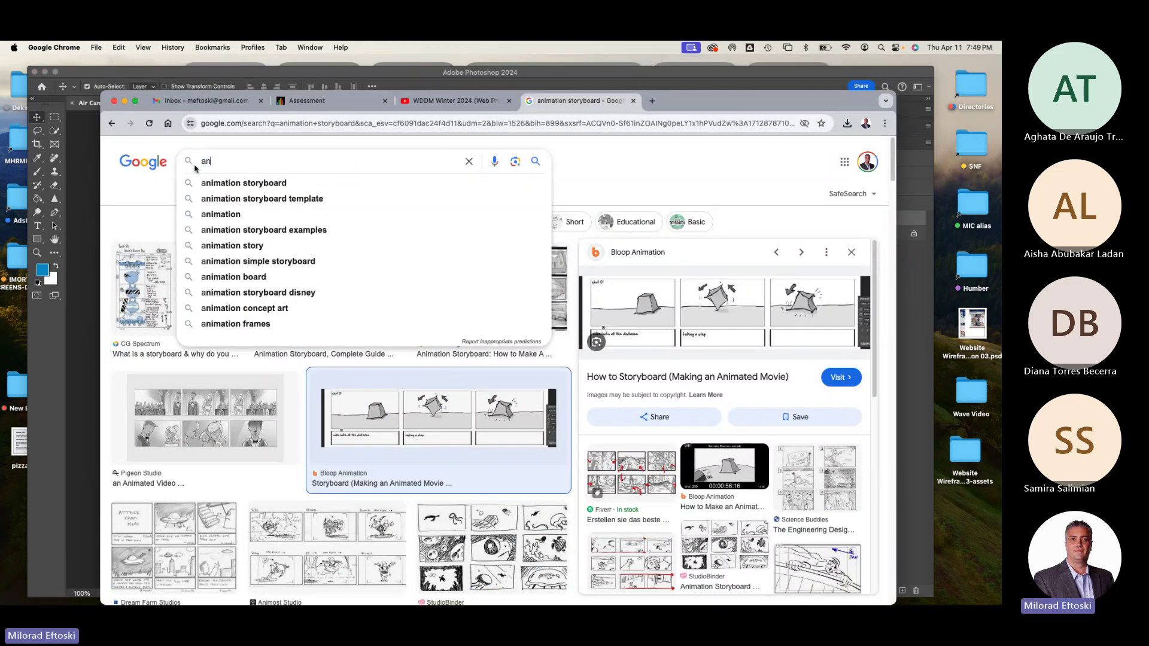
pyautogui.write('imated f')
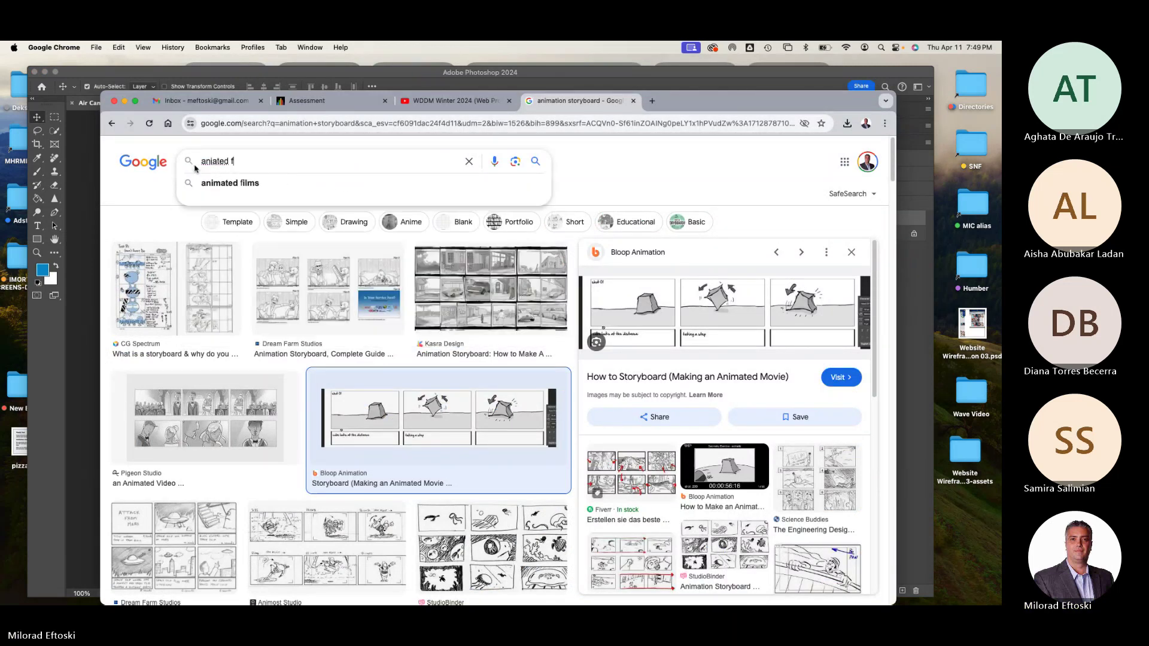
pyautogui.write('lip book')
pyautogui.press('Return')
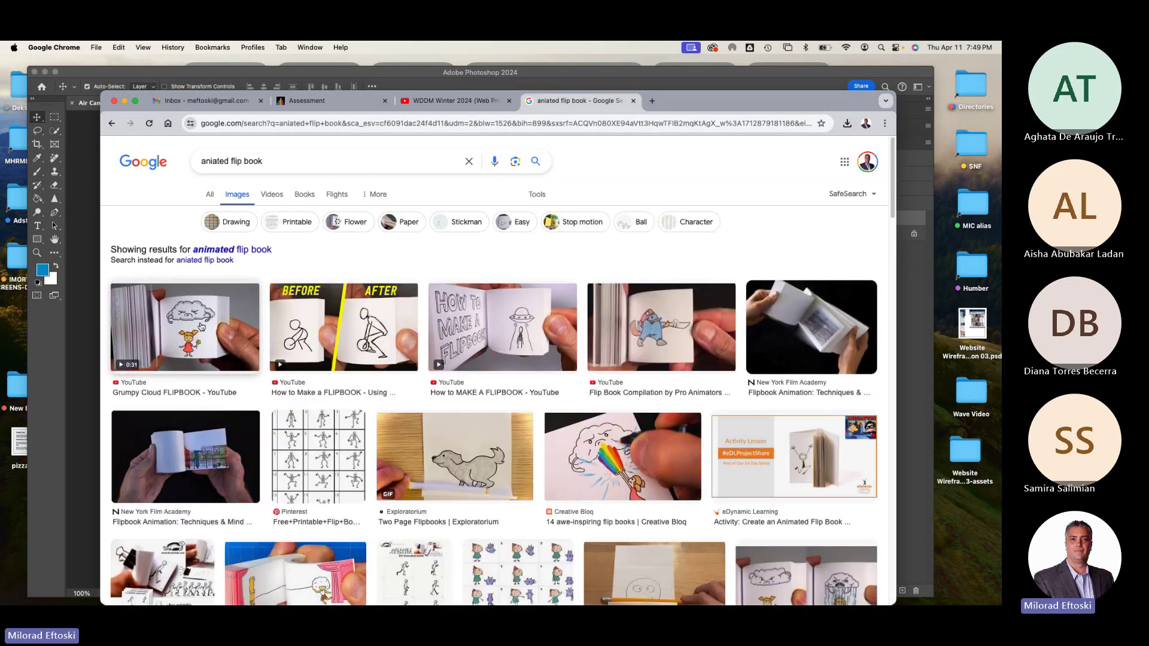
pyautogui.click(202, 327)
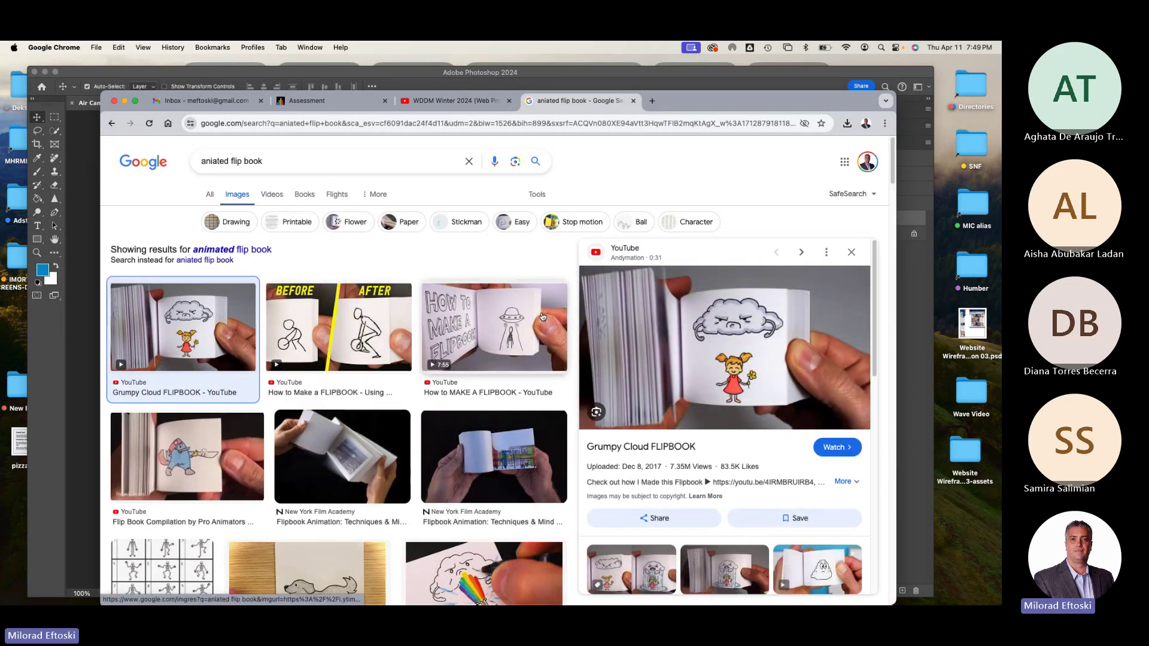
# Watch part of the Grumpy Cloud FLIPBOOK video on YouTube, close the video and search tabs, and return to Photoshop.
pyautogui.click(757, 353)
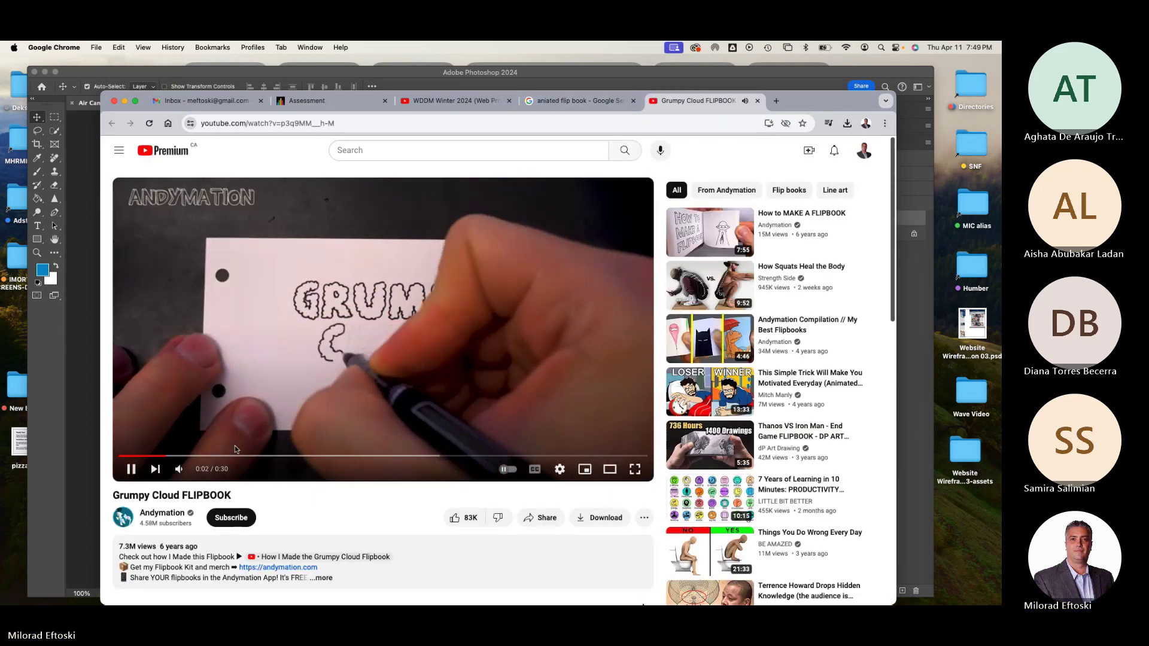
pyautogui.moveTo(249, 456); pyautogui.dragTo(254, 459)
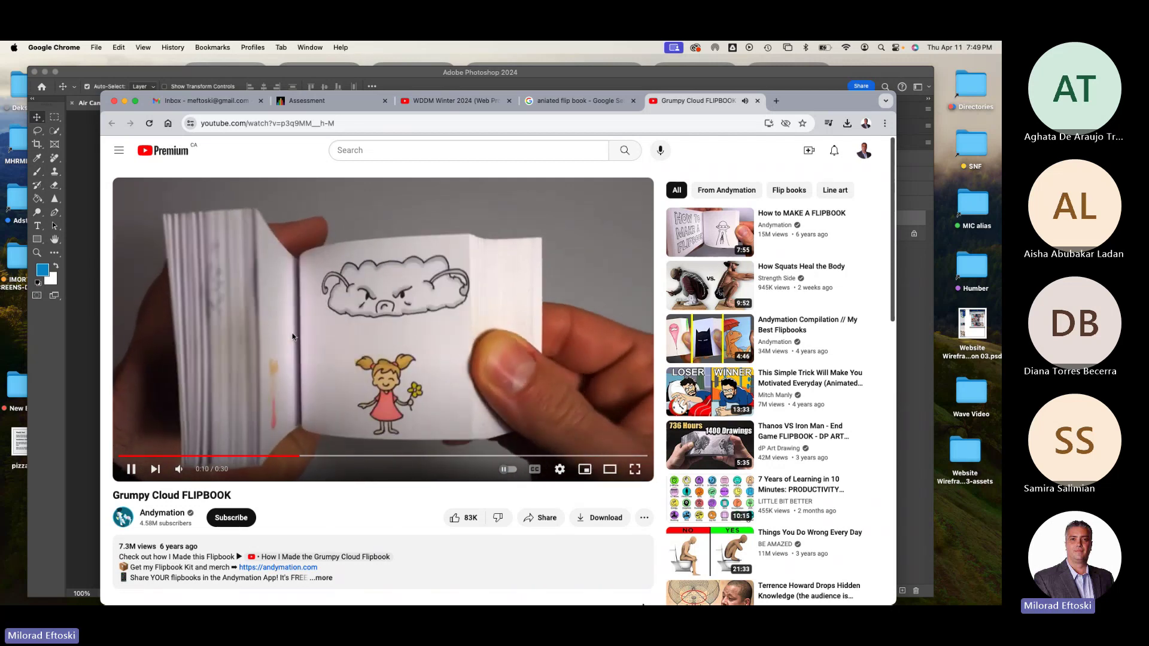
pyautogui.click(411, 278)
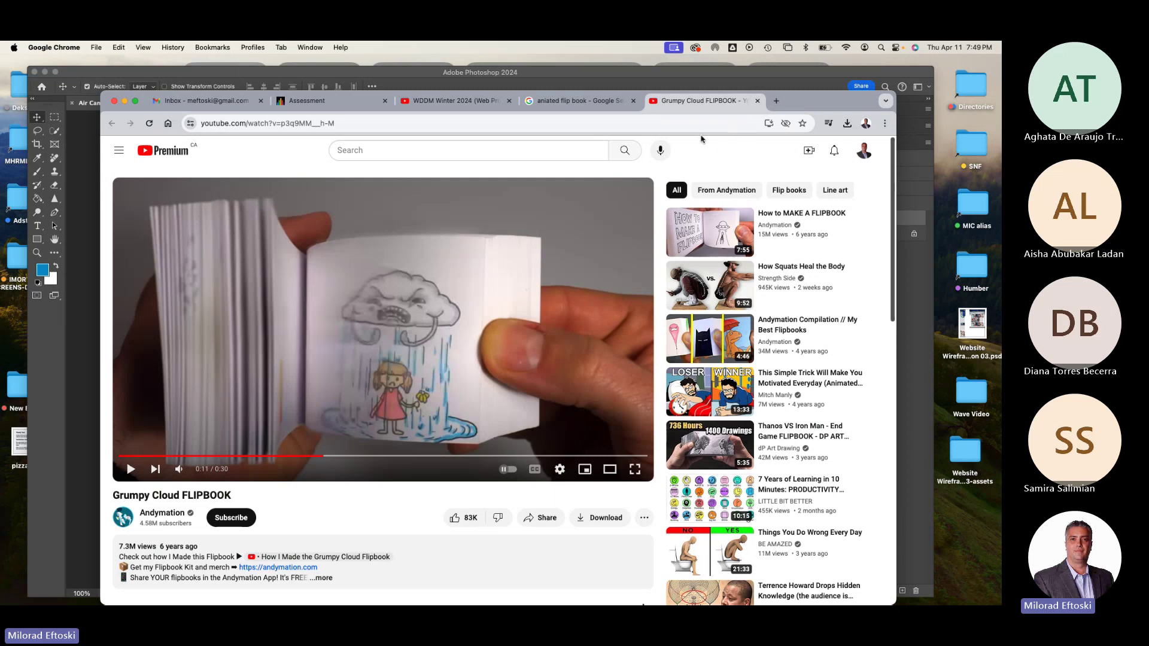
pyautogui.click(757, 101)
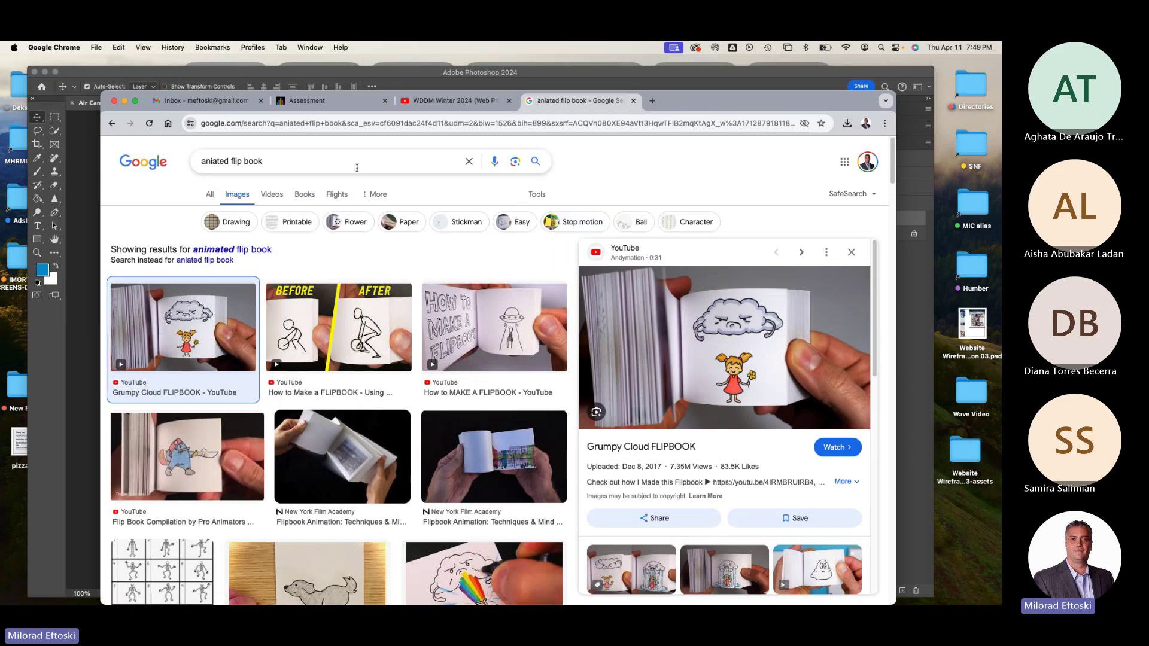
pyautogui.click(633, 100)
pyautogui.click(125, 100)
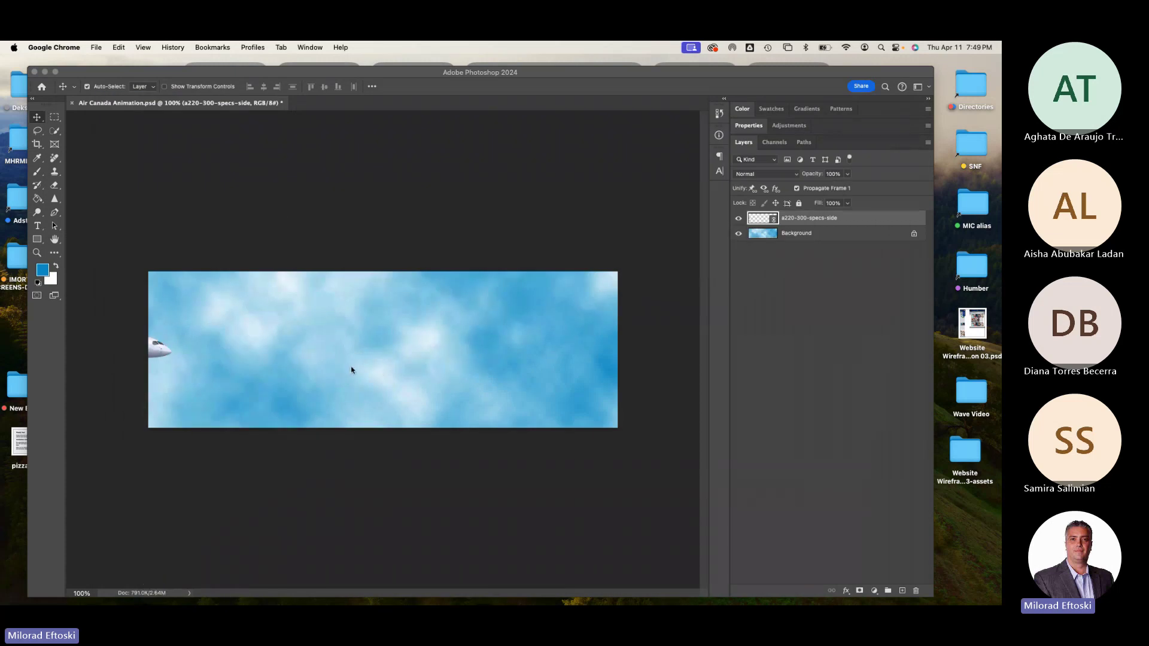
pyautogui.click(233, 362)
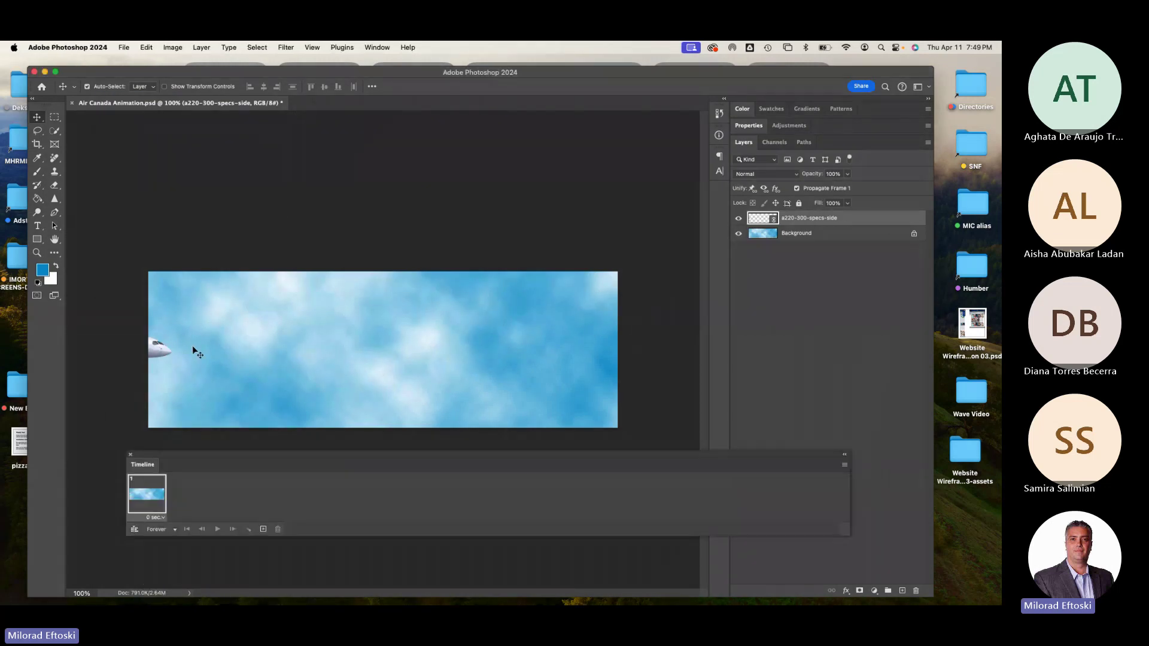
# Build frames 2 to 7 by duplicating each frame and moving the airplane rightward until it is fully inside the banner.
pyautogui.click(263, 529)
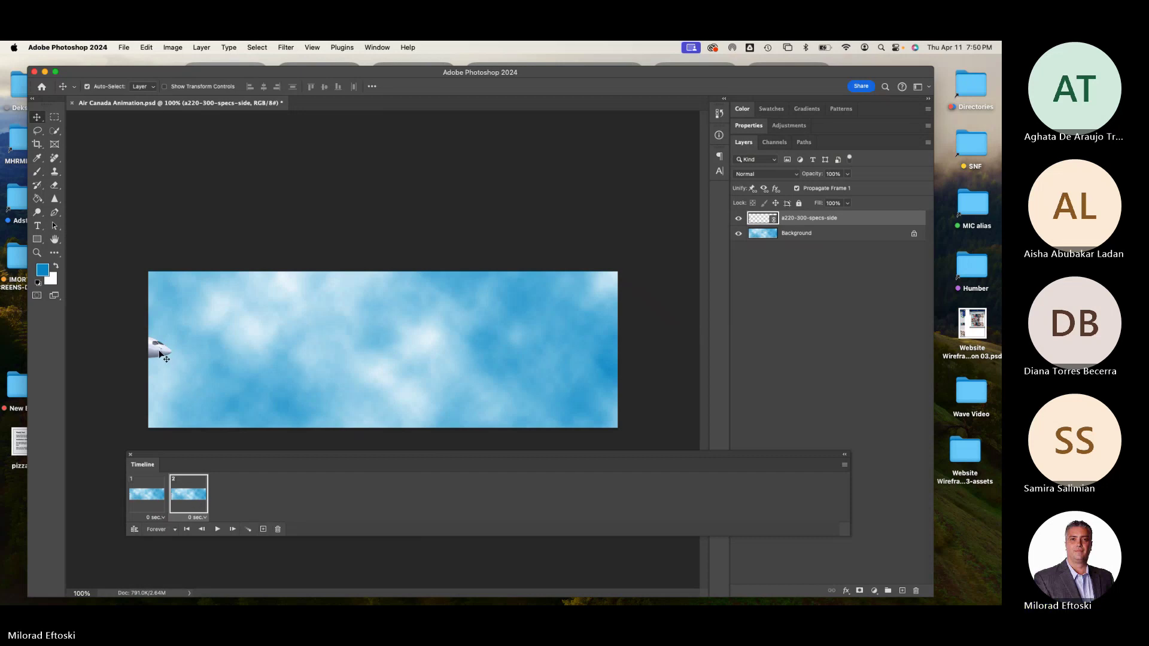
pyautogui.moveTo(160, 354); pyautogui.dragTo(193, 343)
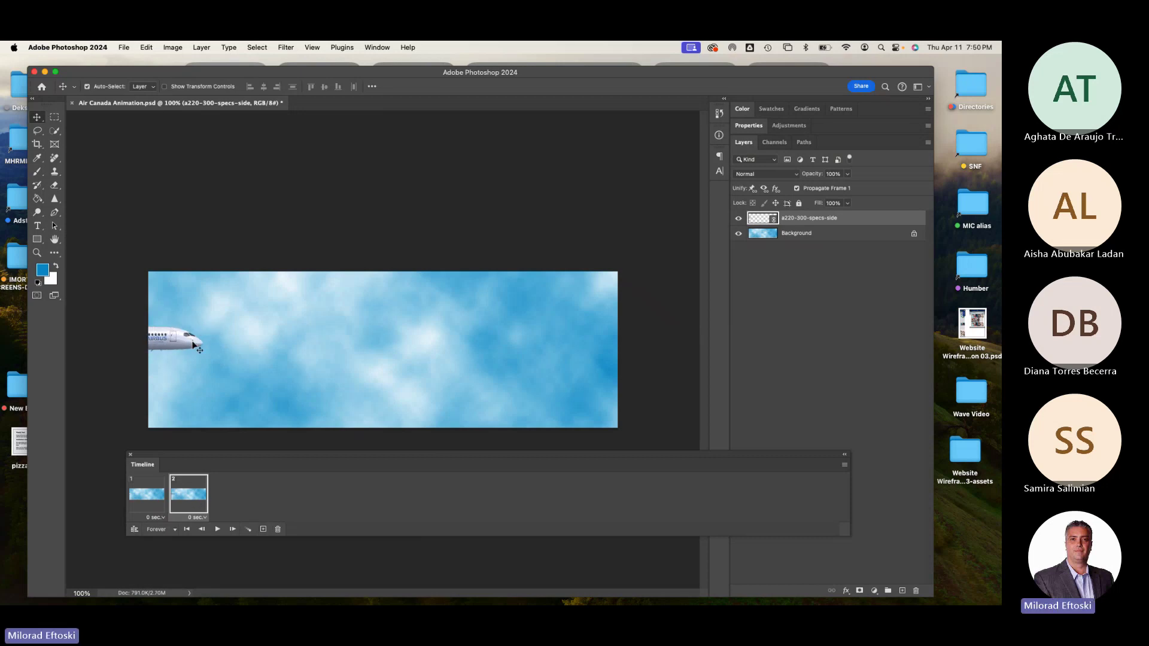
pyautogui.click(263, 529)
pyautogui.moveTo(187, 346); pyautogui.dragTo(411, 381)
pyautogui.click(263, 529)
pyautogui.click(262, 529)
pyautogui.click(263, 529)
pyautogui.click(262, 529)
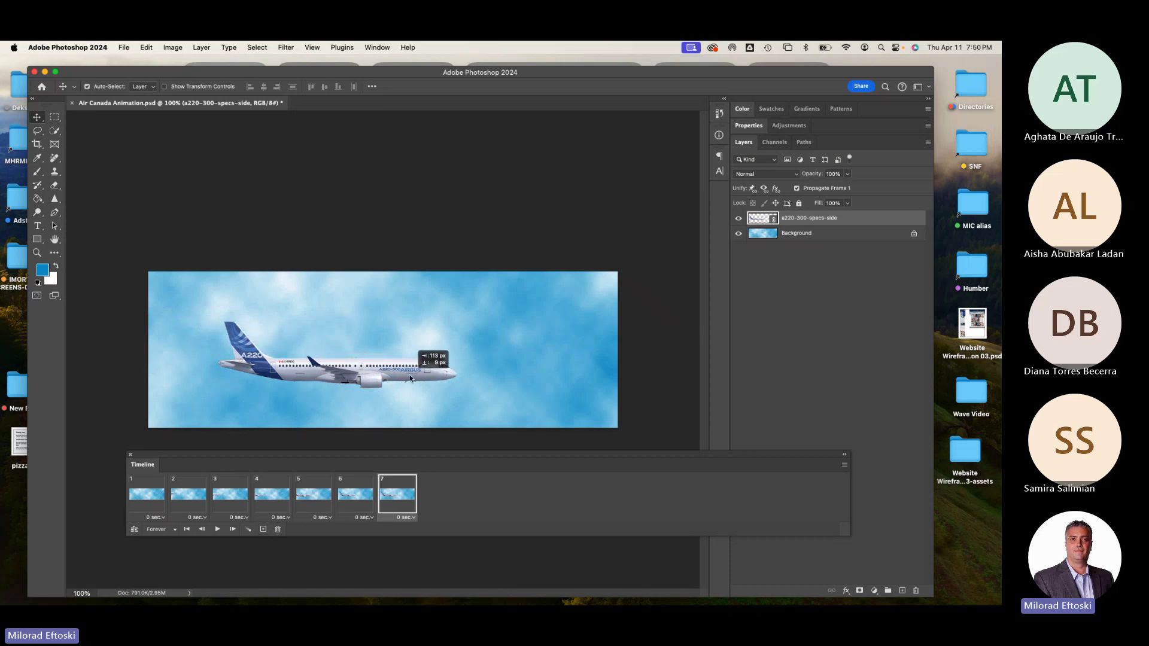
# Duplicate frames up to frame 14, moving the airplane farther right in each until its nose passes the banner's right edge.
pyautogui.click(263, 530)
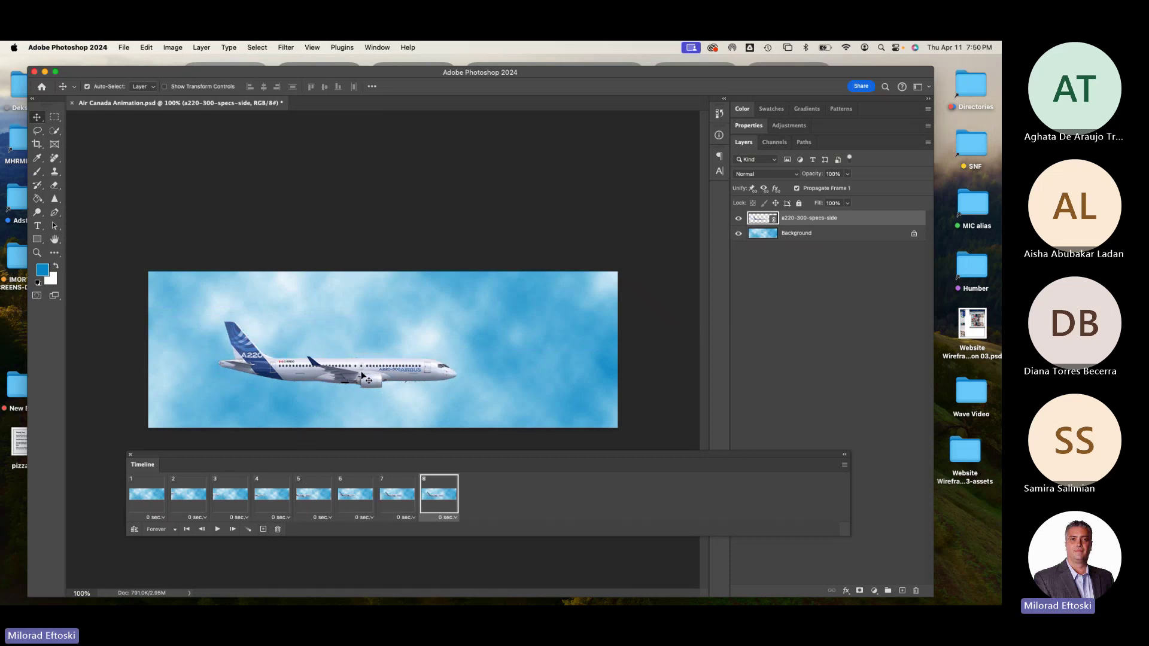
pyautogui.moveTo(325, 414); pyautogui.dragTo(382, 413)
pyautogui.click(263, 530)
pyautogui.moveTo(450, 389); pyautogui.dragTo(561, 322)
pyautogui.click(263, 529)
pyautogui.click(263, 529)
pyautogui.click(263, 529)
pyautogui.click(263, 529)
pyautogui.click(263, 529)
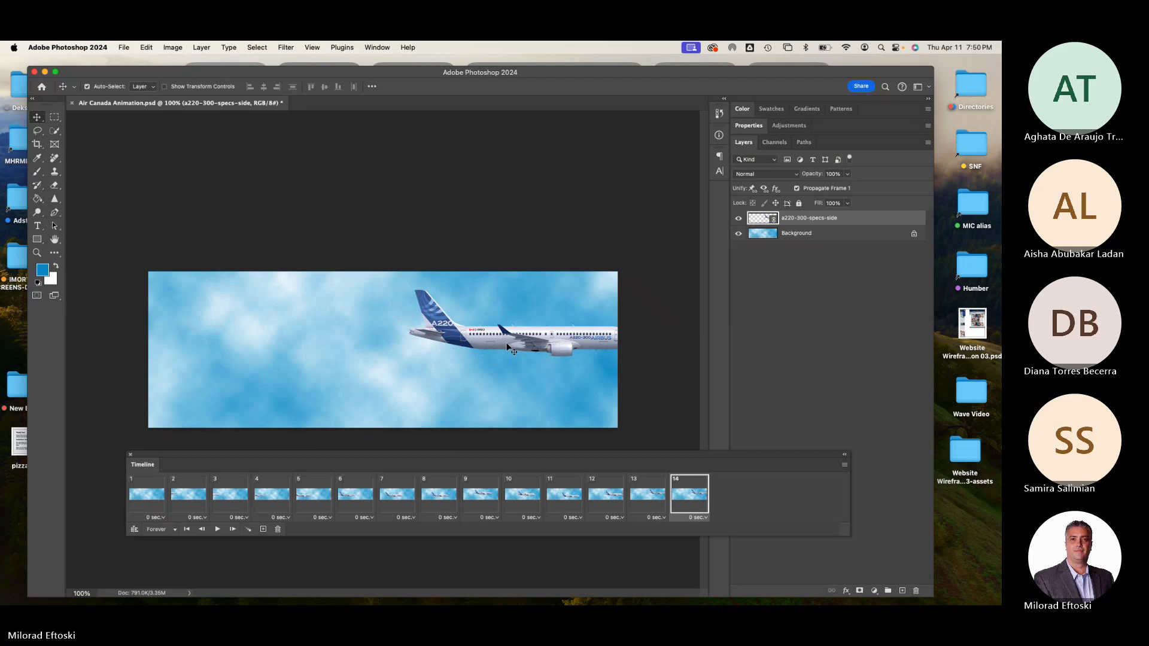
# Continue duplicating up to frame 18, moving the airplane out until only part of its tail shows, and play the animation.
pyautogui.moveTo(510, 349); pyautogui.dragTo(565, 363)
pyautogui.click(263, 529)
pyautogui.click(264, 530)
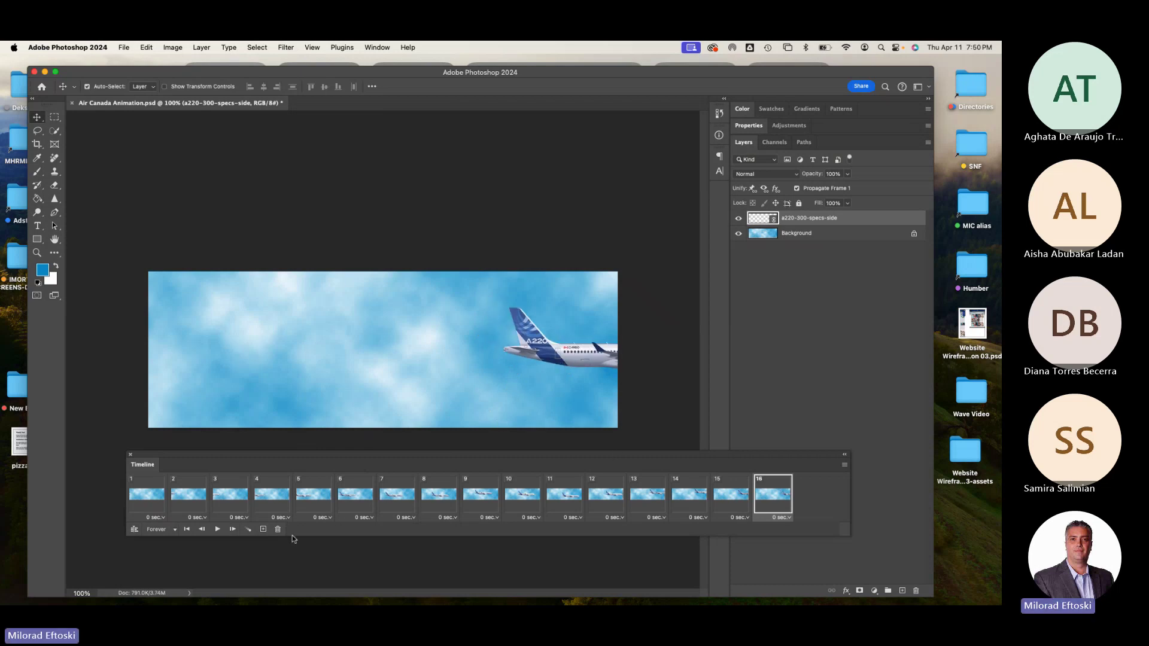
pyautogui.click(263, 529)
pyautogui.moveTo(568, 353); pyautogui.dragTo(611, 365)
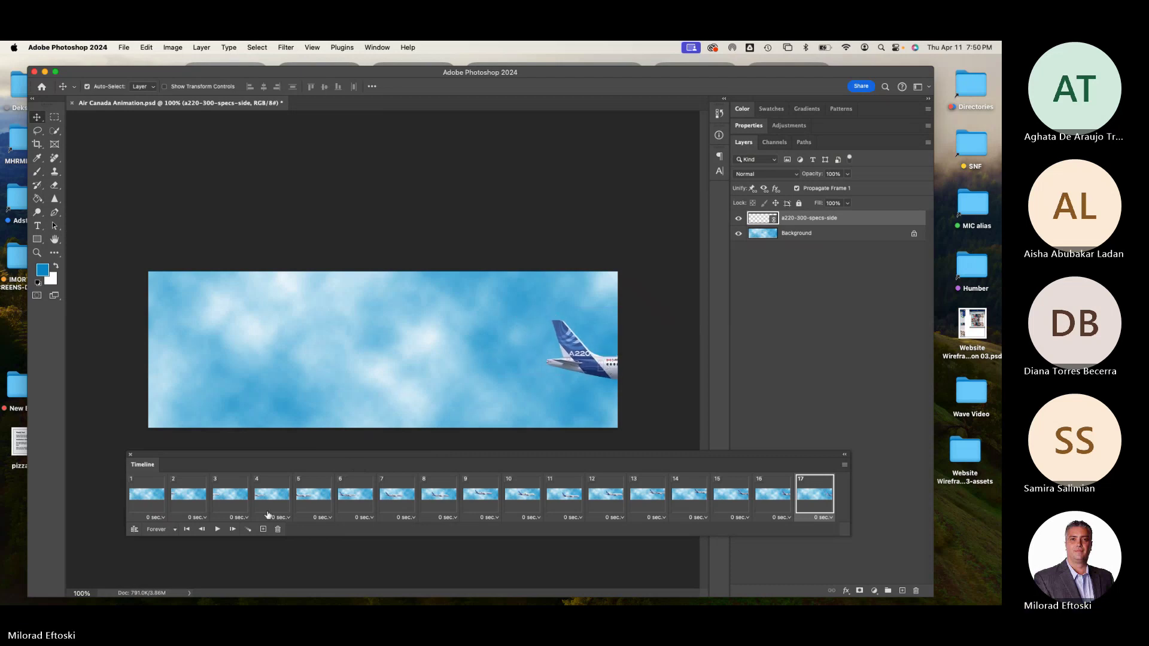
pyautogui.click(263, 529)
pyautogui.moveTo(603, 363); pyautogui.dragTo(638, 353)
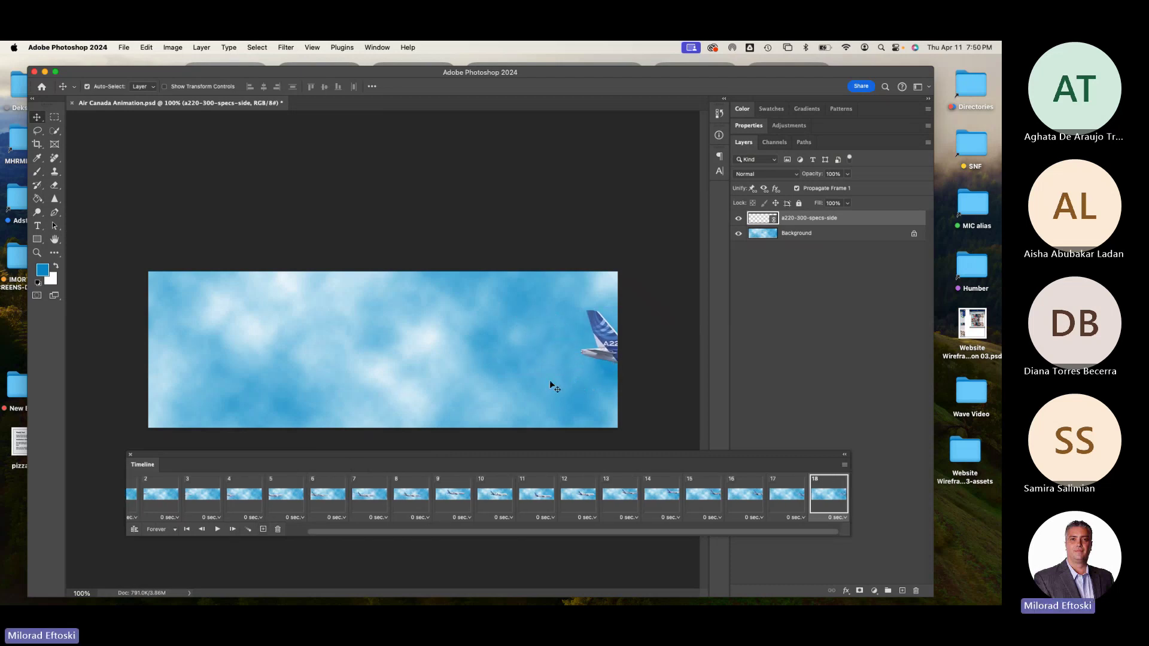
pyautogui.click(218, 530)
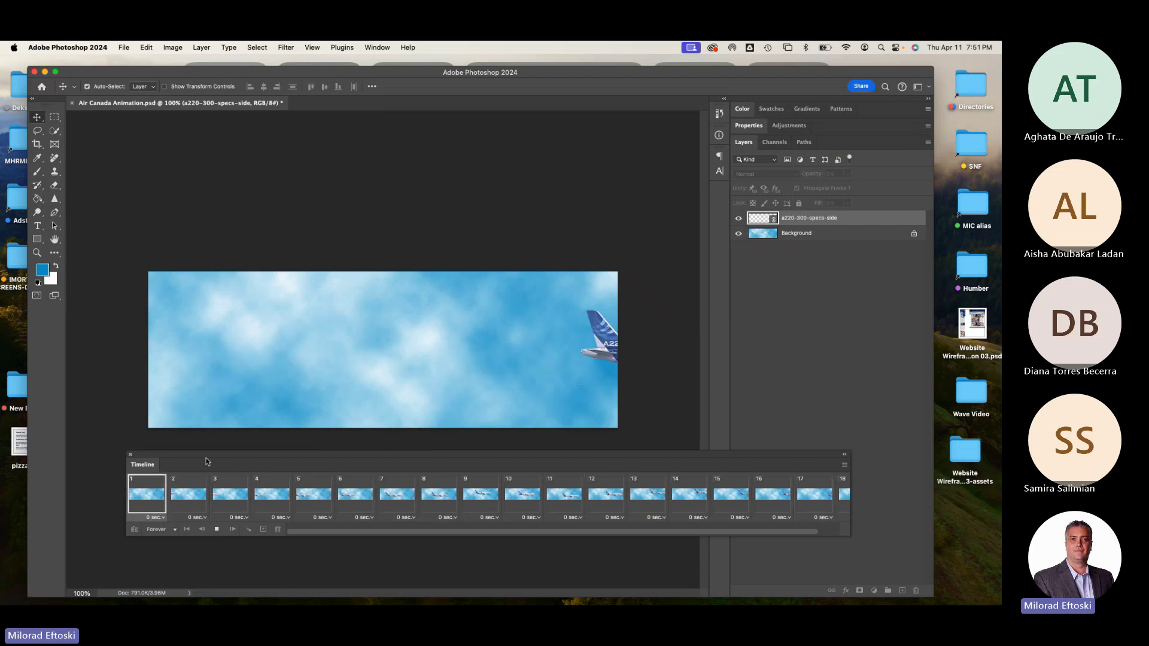
pyautogui.click(216, 529)
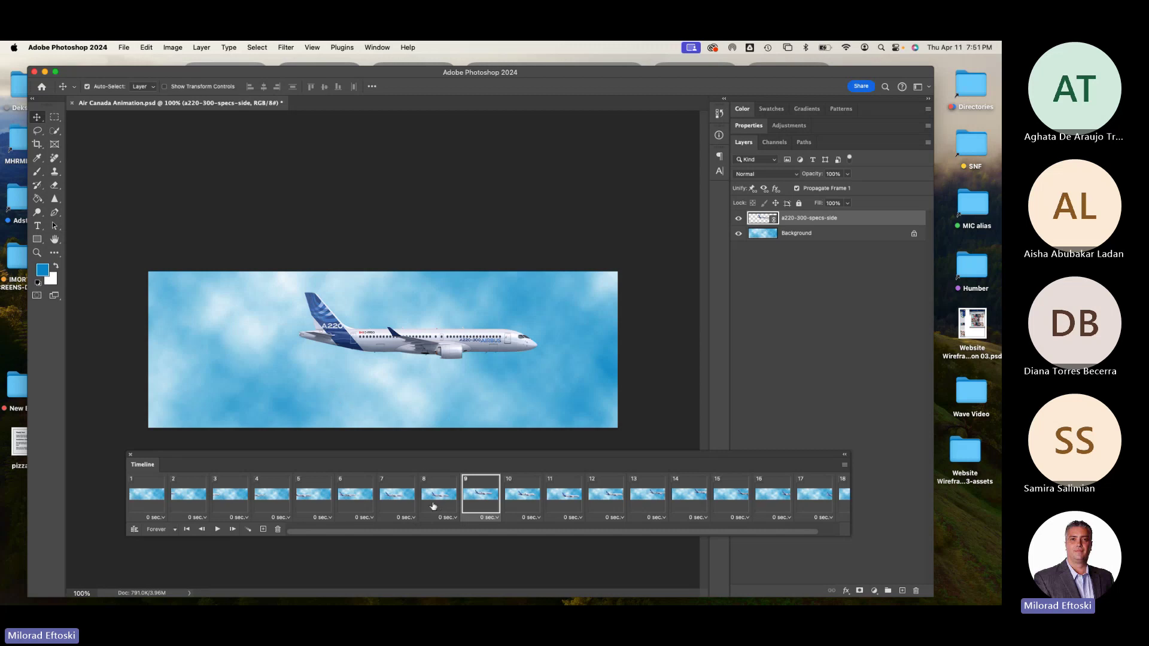
# Delete frames 2 to 18 from the Timeline, keeping only the first frame.
pyautogui.hscroll(2, 437, 505)
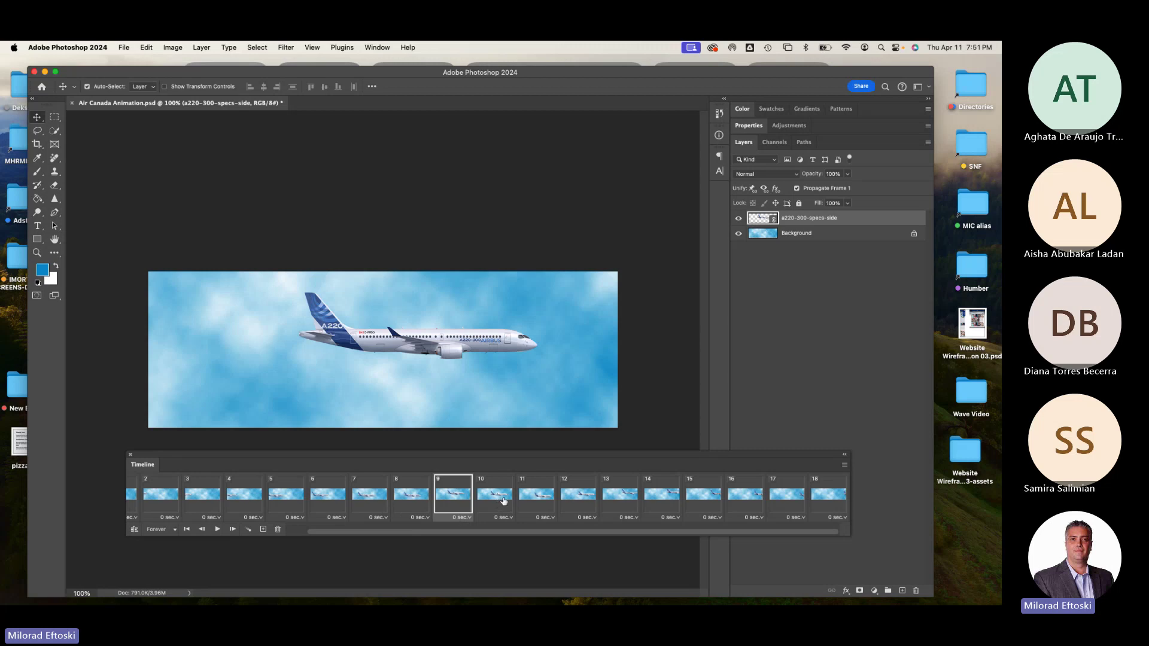
pyautogui.click(822, 494)
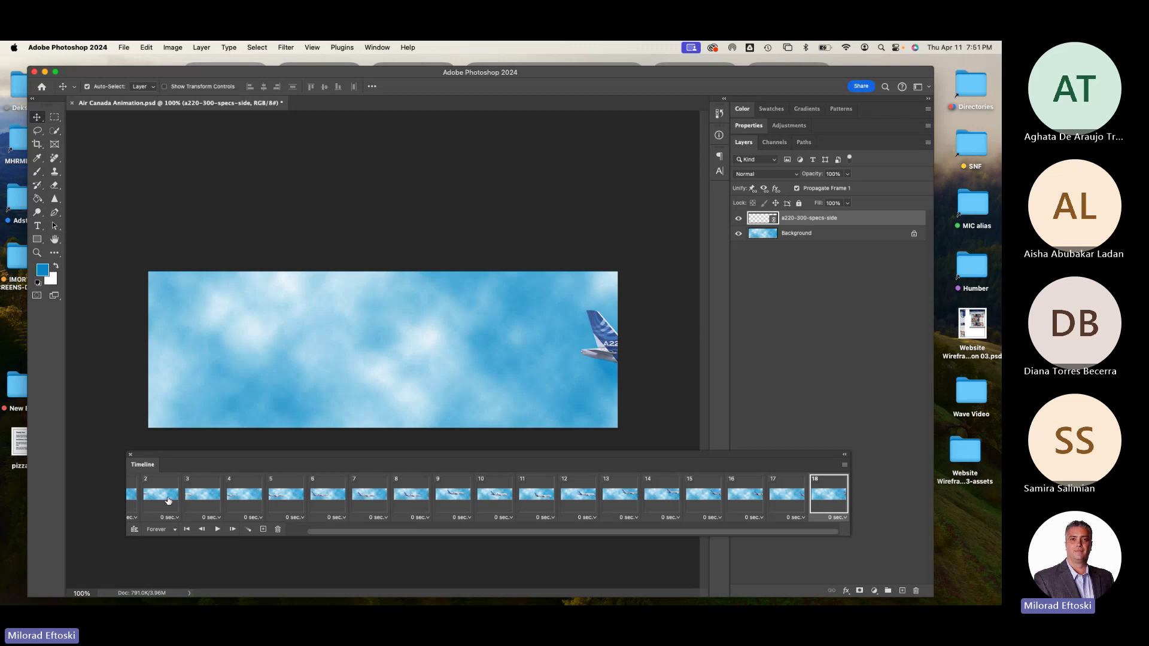
pyautogui.hscroll(-2, 167, 500)
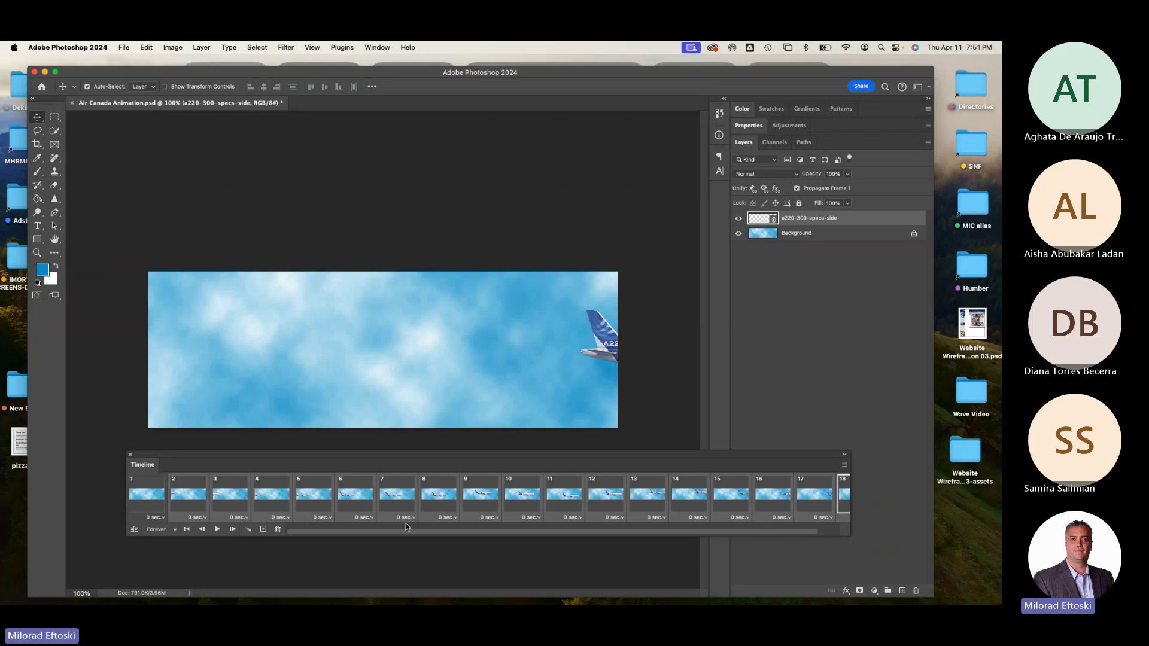
pyautogui.click(277, 531)
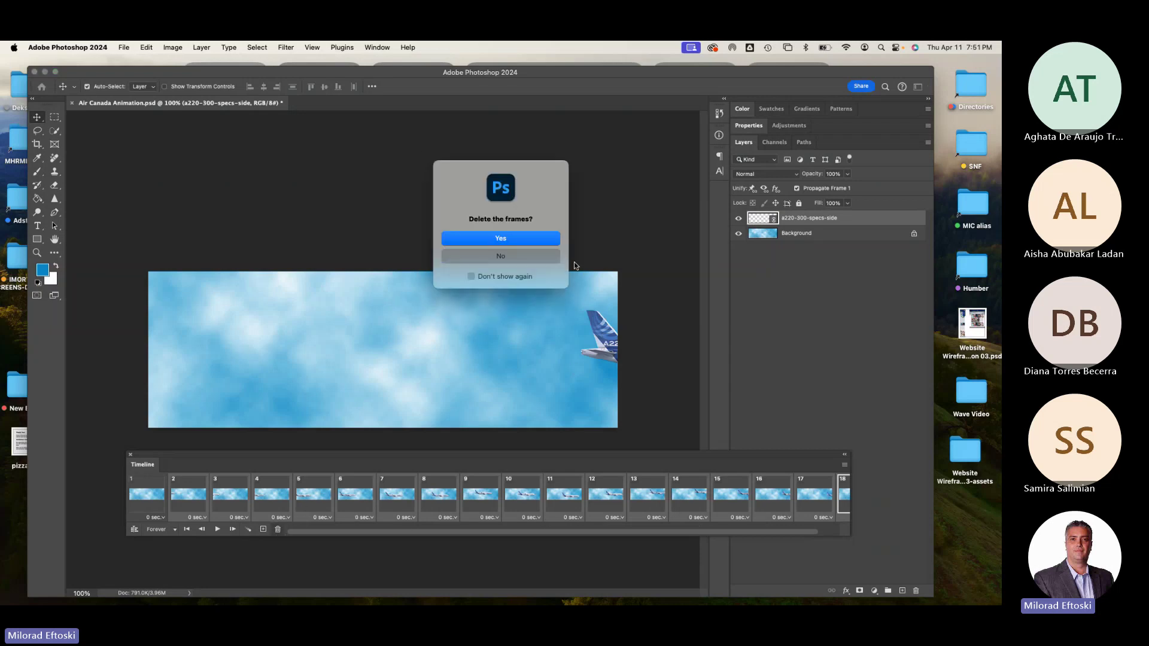
pyautogui.click(521, 233)
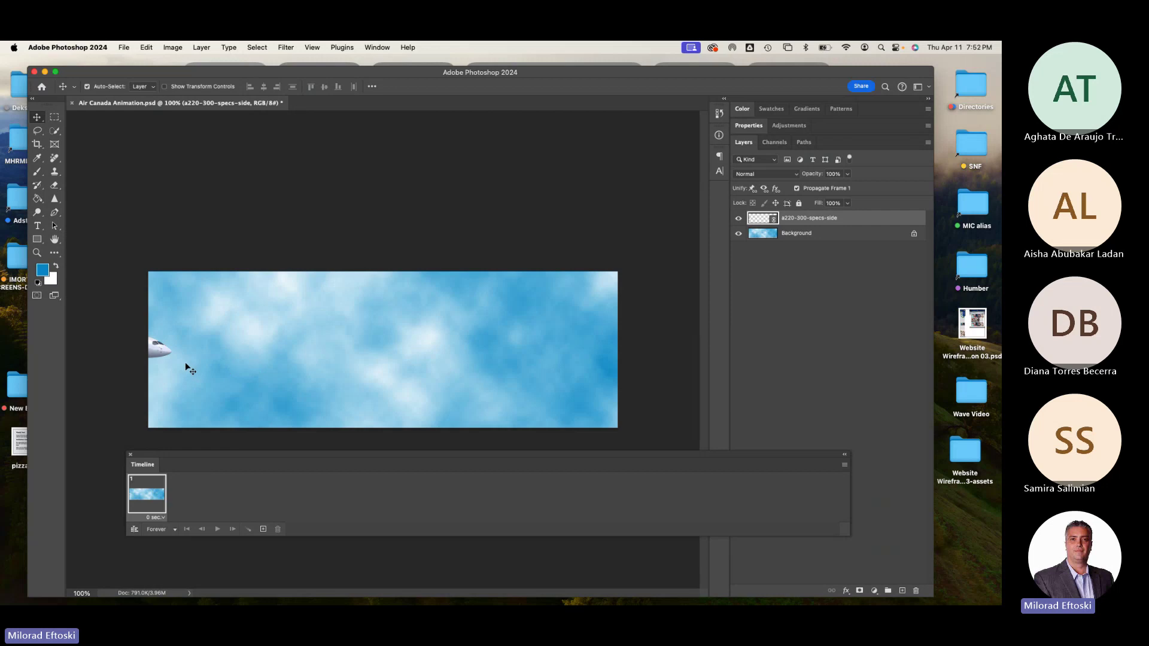
# Duplicate frame 1 and move the airplane in frame 2 past the banner's right edge until only part of its tail shows.
pyautogui.click(263, 530)
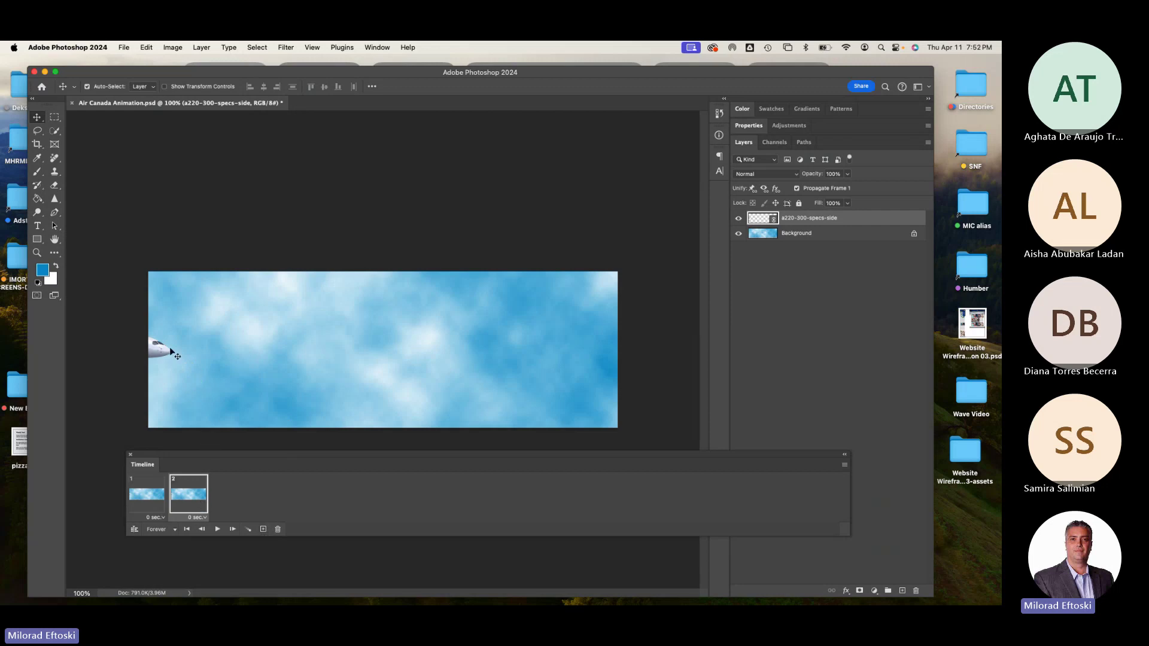
pyautogui.moveTo(161, 352); pyautogui.dragTo(387, 367)
pyautogui.moveTo(260, 356); pyautogui.dragTo(592, 367)
pyautogui.moveTo(493, 351); pyautogui.dragTo(635, 350)
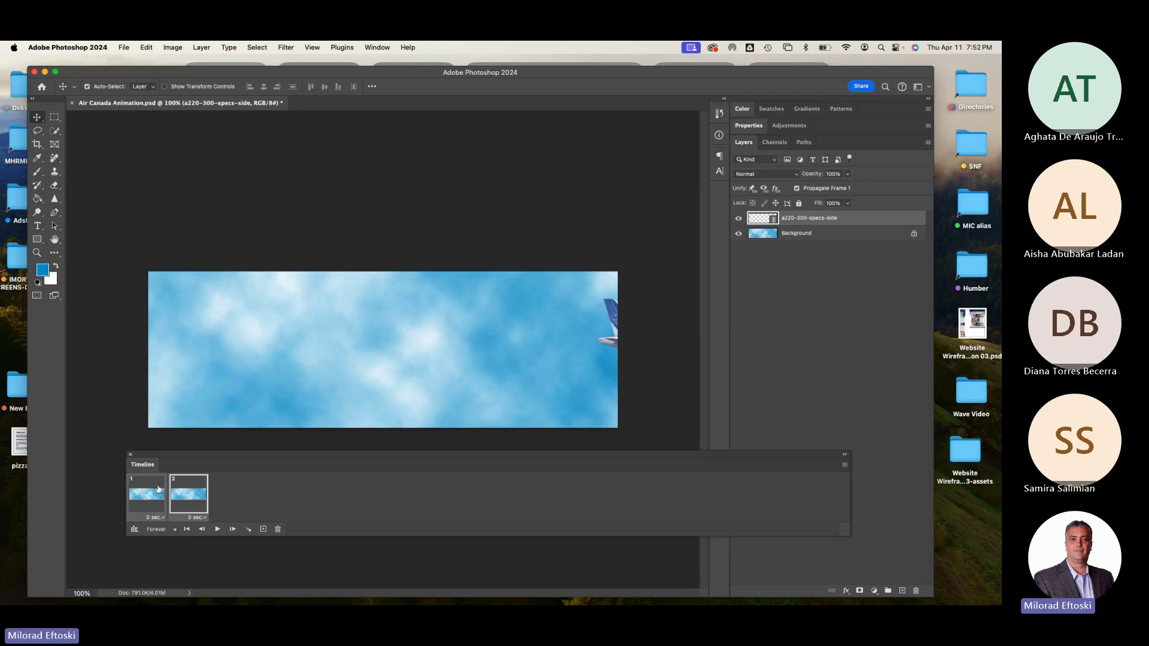
# Tween the selected frames with 20 added frames for all layers, including position, opacity and effects, and play the animation.
pyautogui.click(249, 530)
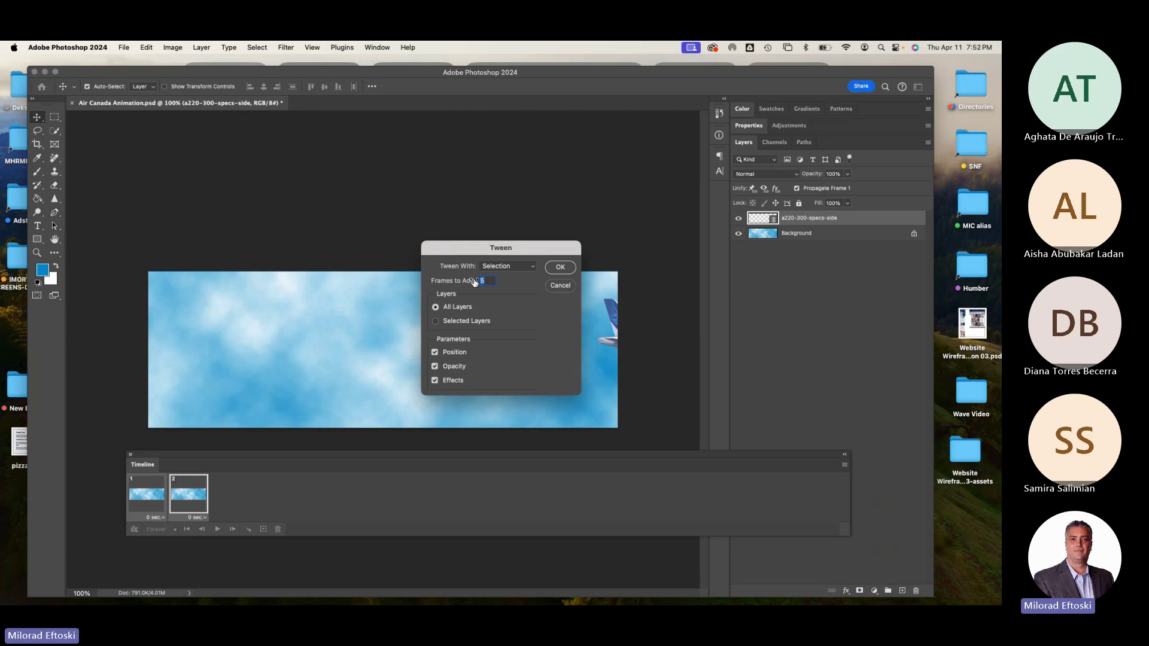
pyautogui.write('20')
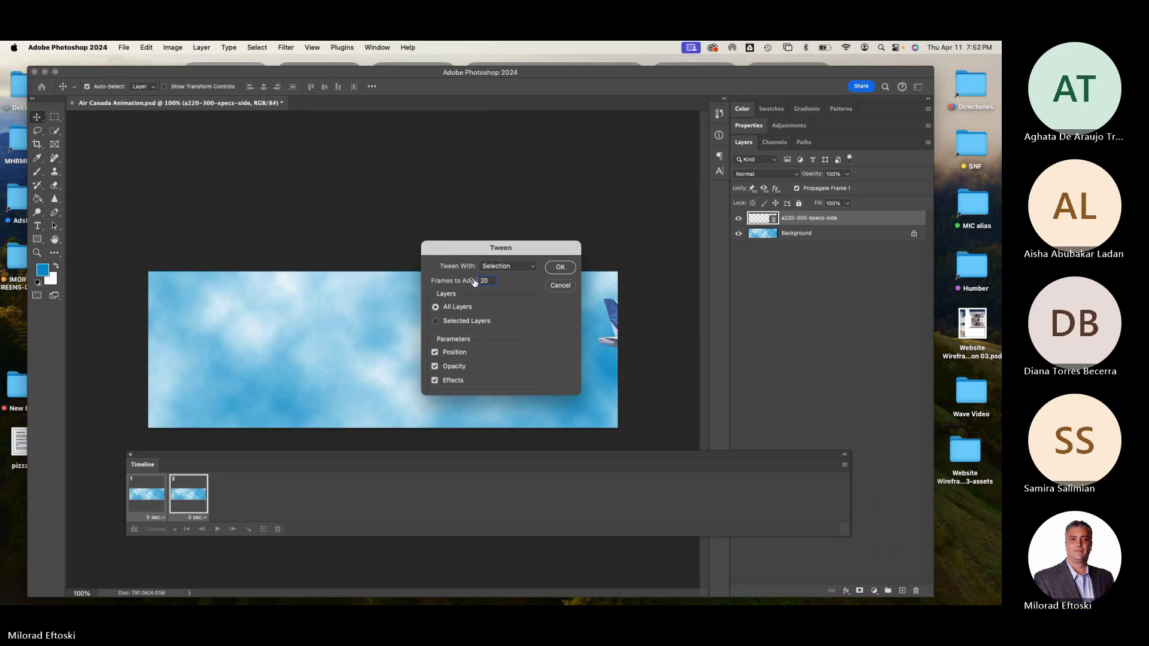
pyautogui.moveTo(462, 247); pyautogui.dragTo(405, 182)
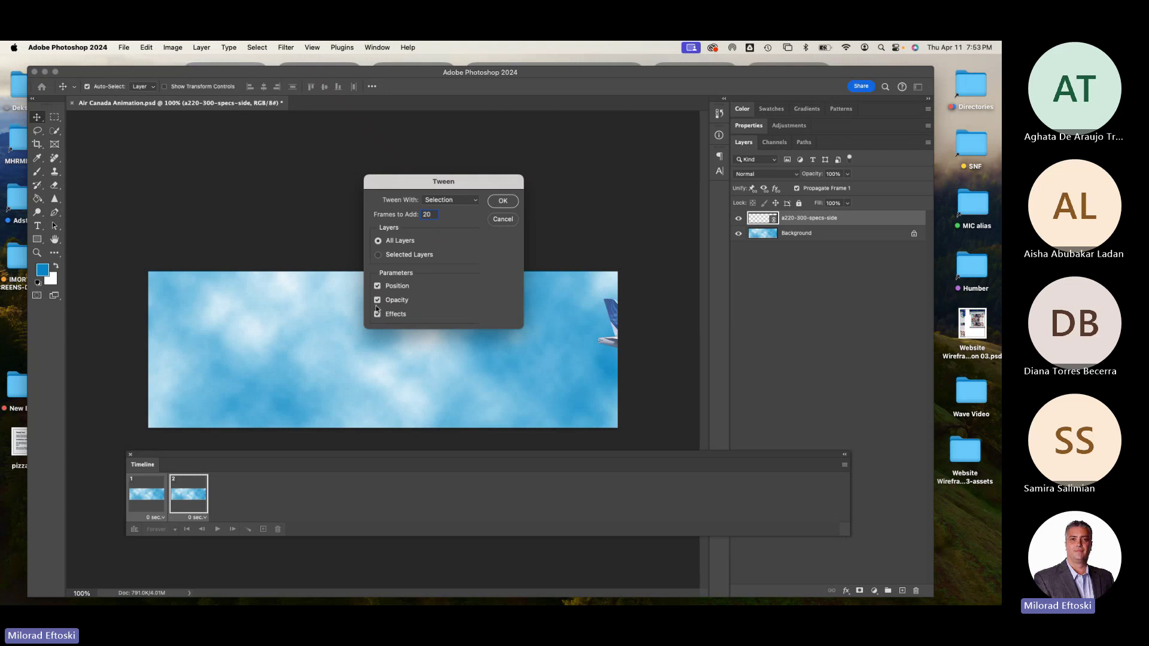
pyautogui.doubleClick(426, 210)
pyautogui.click(468, 201)
pyautogui.click(468, 201)
pyautogui.moveTo(429, 182); pyautogui.dragTo(399, 189)
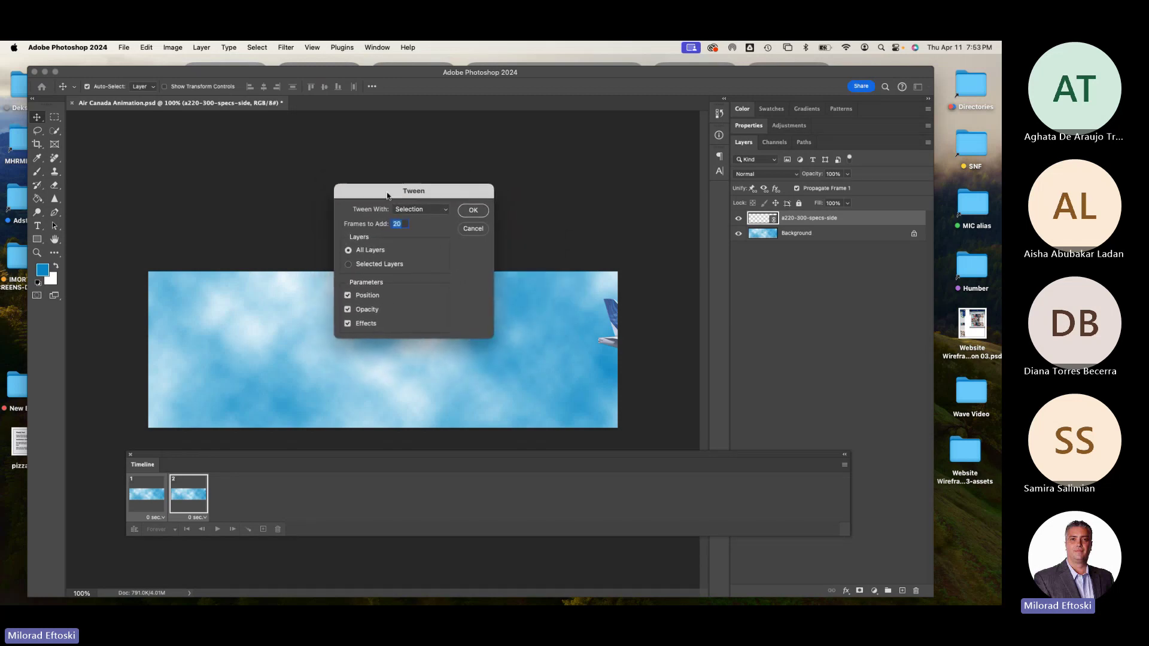
pyautogui.click(473, 208)
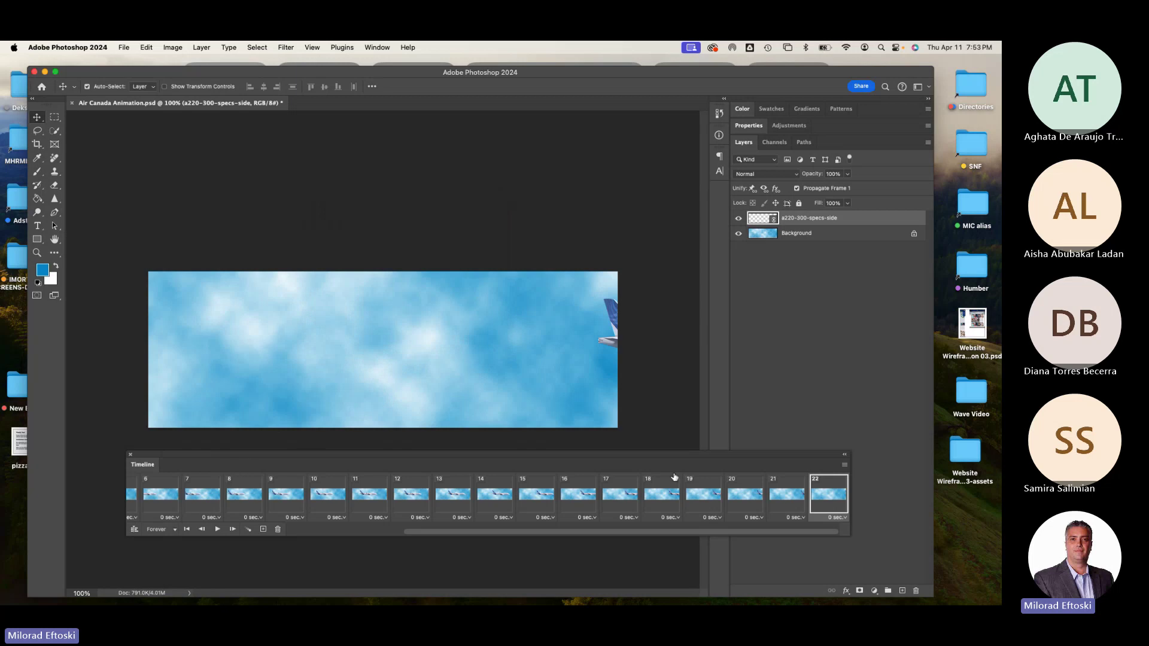
pyautogui.click(218, 530)
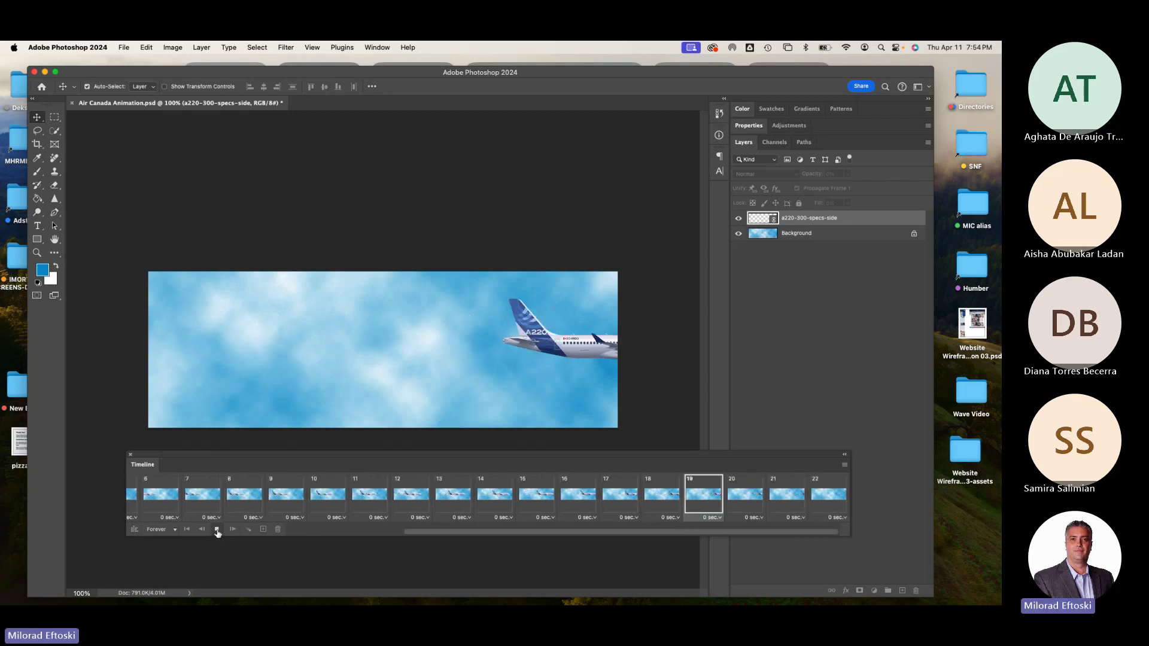
# Duplicate frame 22, move the airplane fully past the banner's right edge in frame 23, and duplicate that frame as frame 24.
pyautogui.click(218, 531)
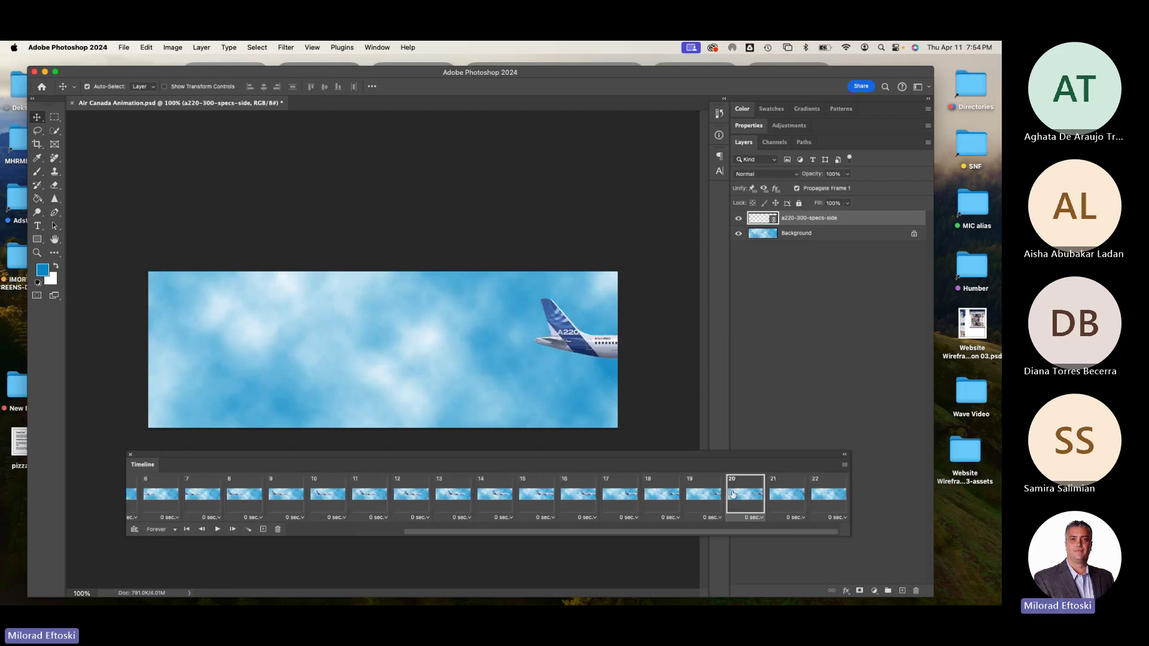
pyautogui.click(831, 498)
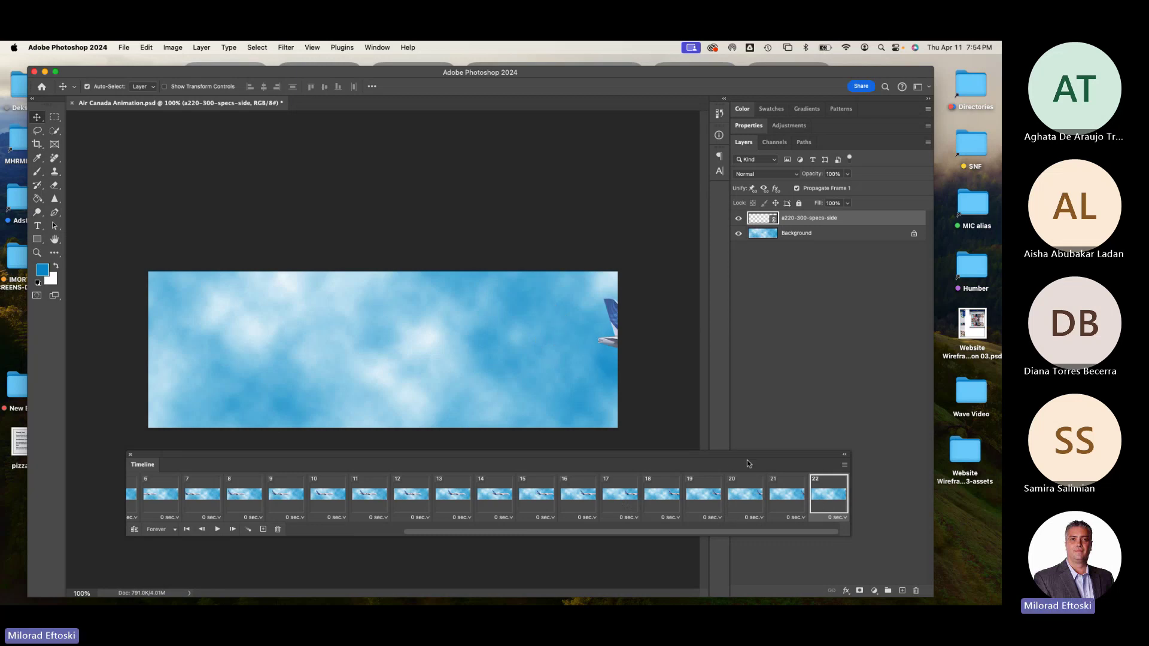
pyautogui.click(263, 529)
pyautogui.moveTo(606, 343); pyautogui.dragTo(627, 343)
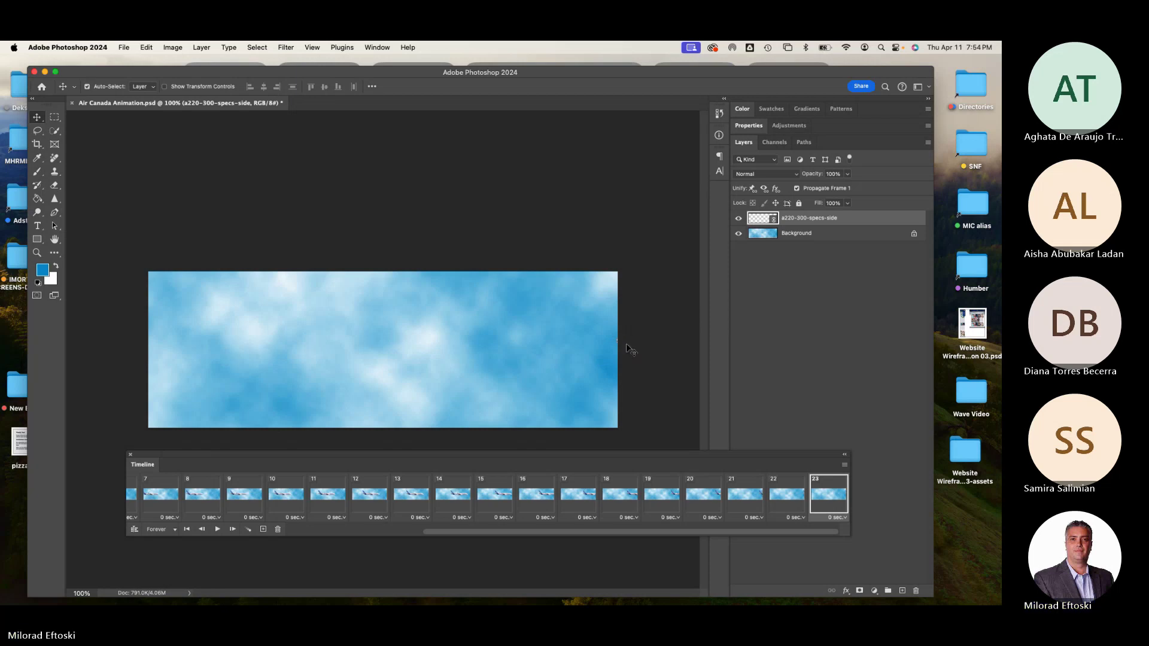
pyautogui.click(263, 530)
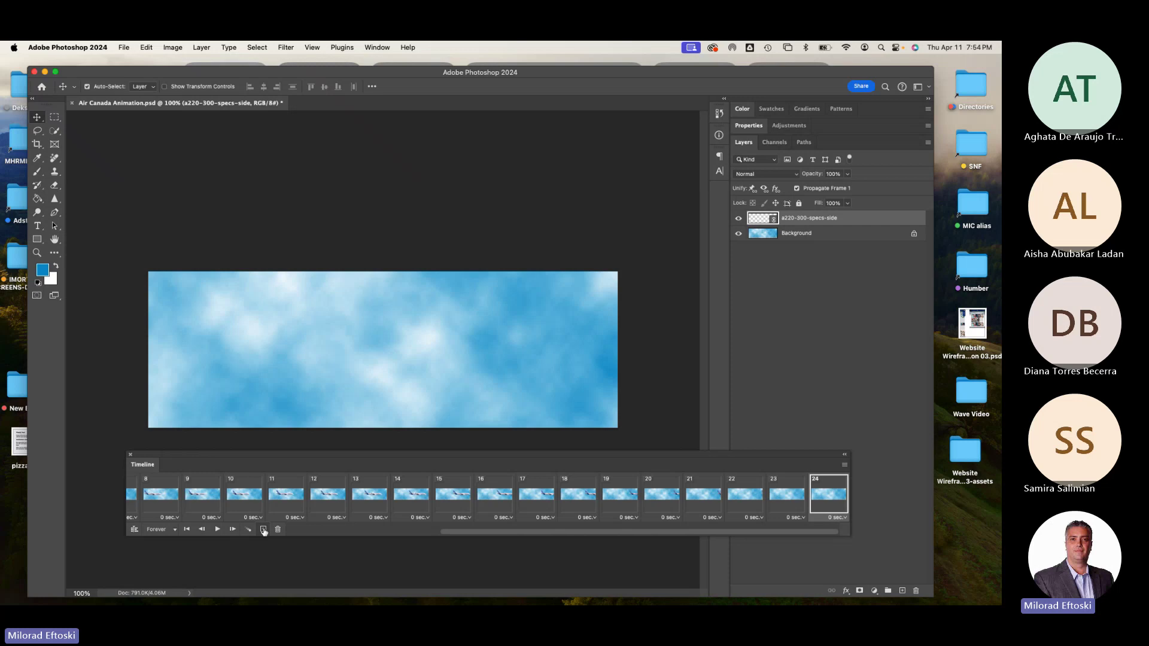
# Turn New Layers Visible in All Frames on and back off in the Timeline options, and check the option's state.
pyautogui.click(124, 47)
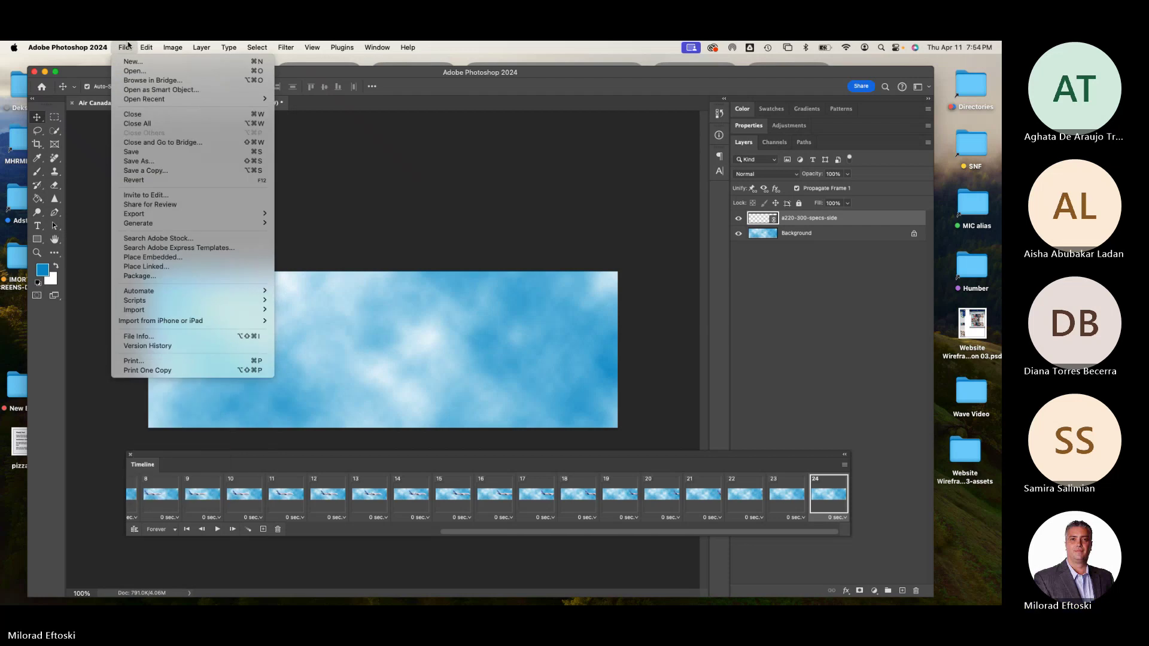
pyautogui.click(495, 248)
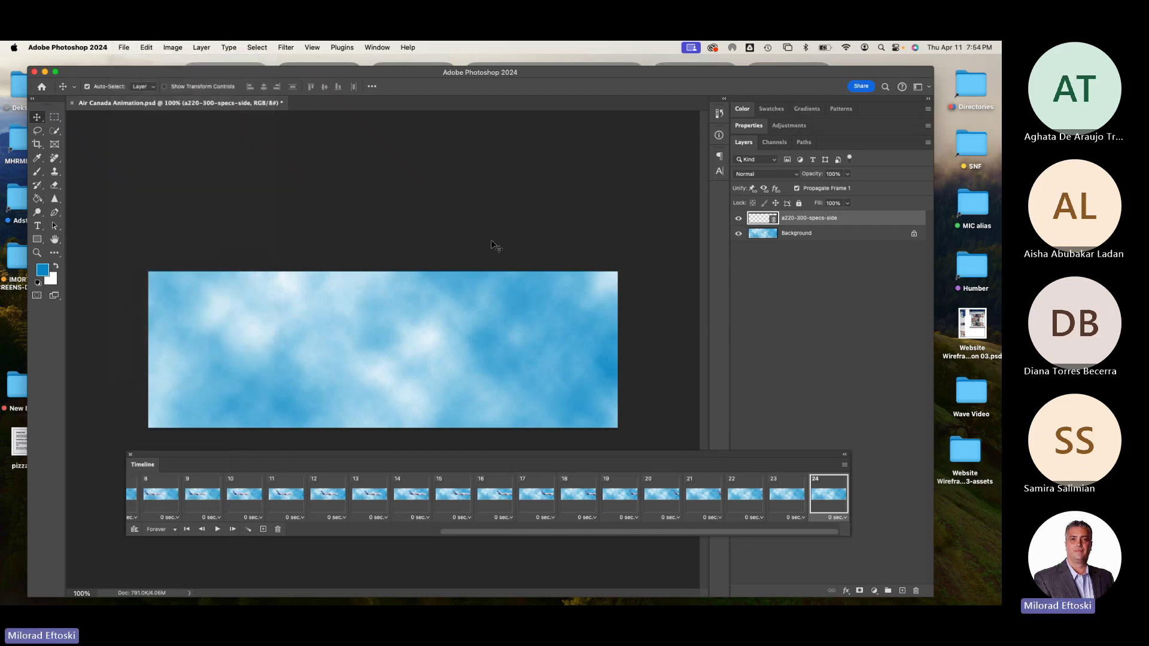
pyautogui.click(845, 465)
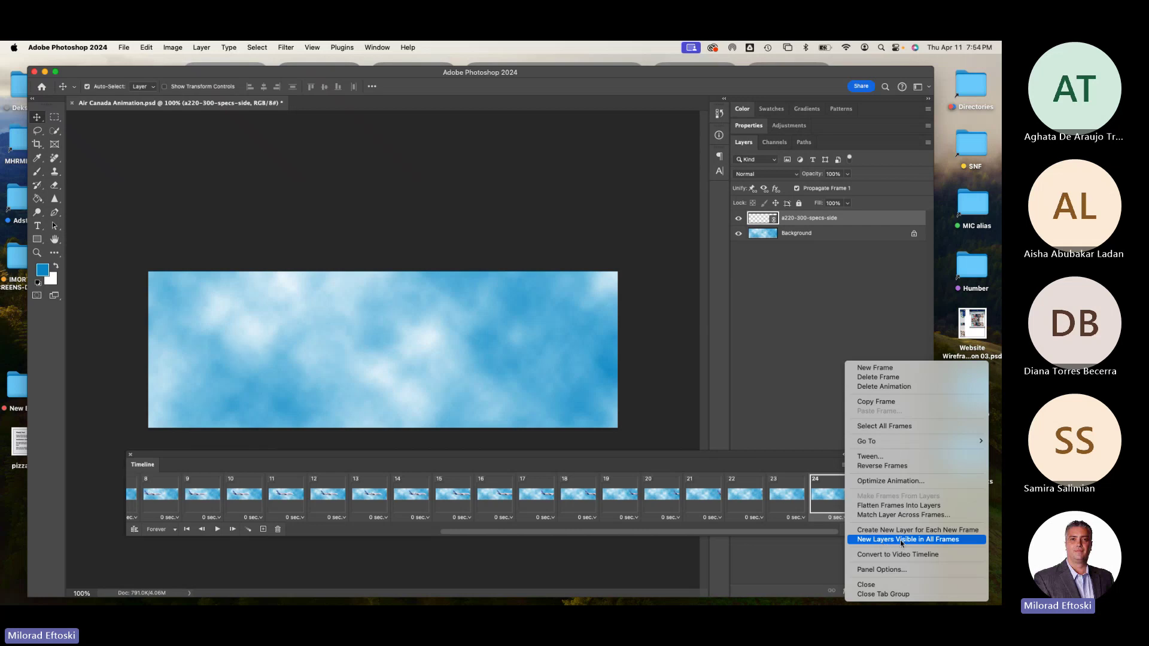
pyautogui.click(920, 543)
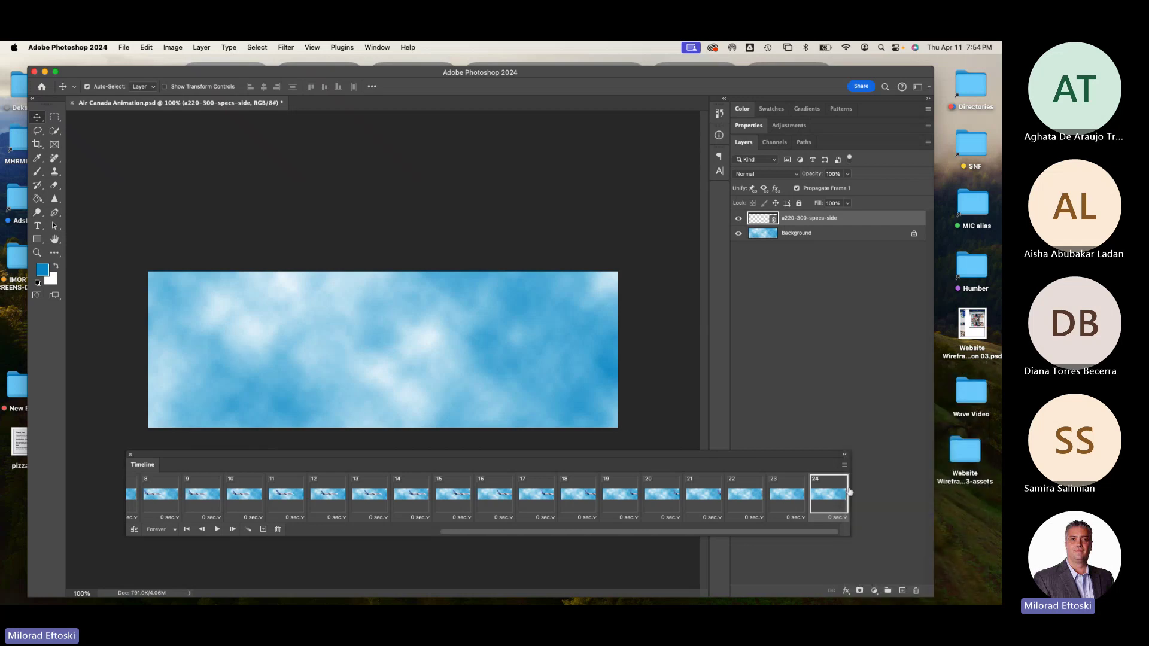
pyautogui.click(844, 465)
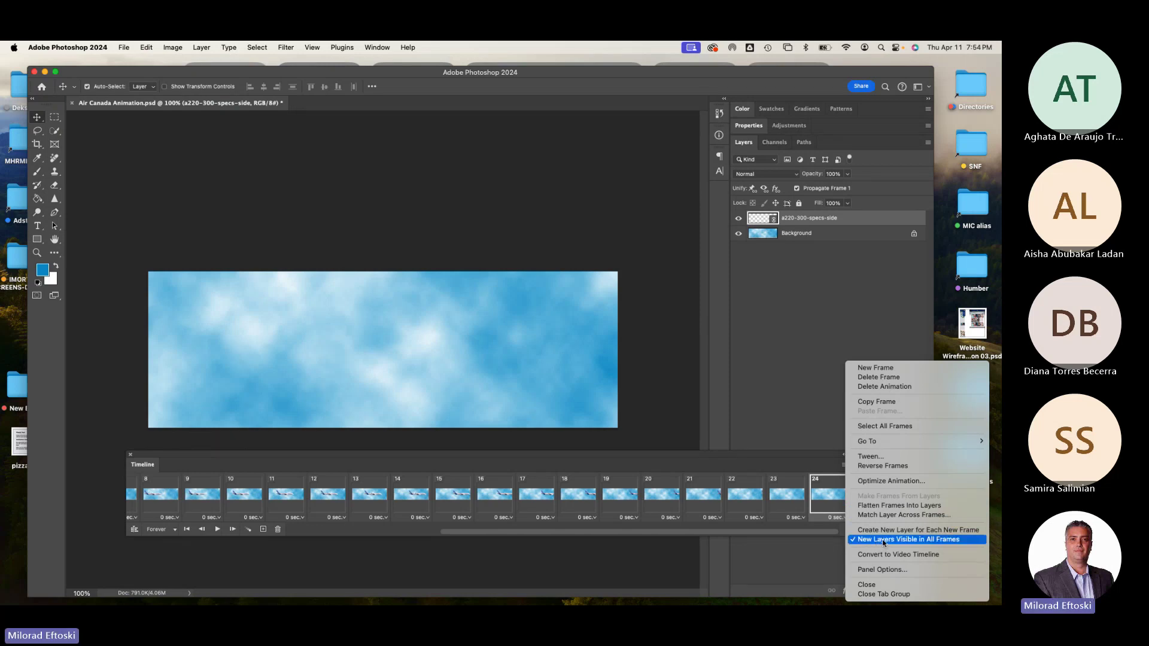
pyautogui.click(884, 541)
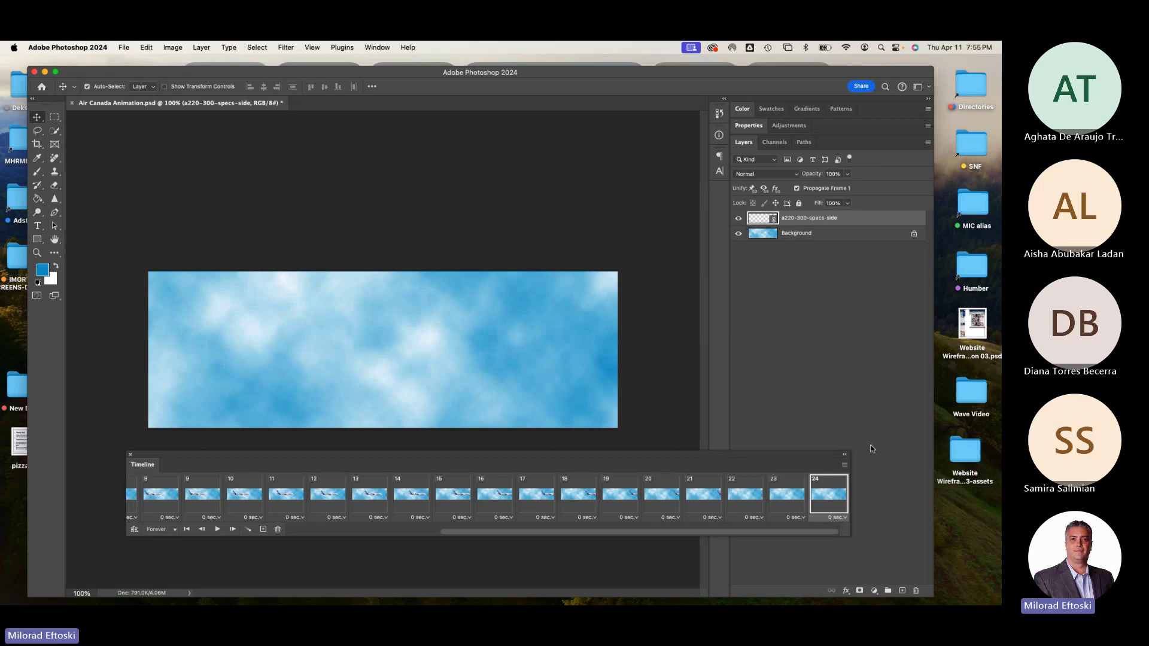
pyautogui.click(845, 465)
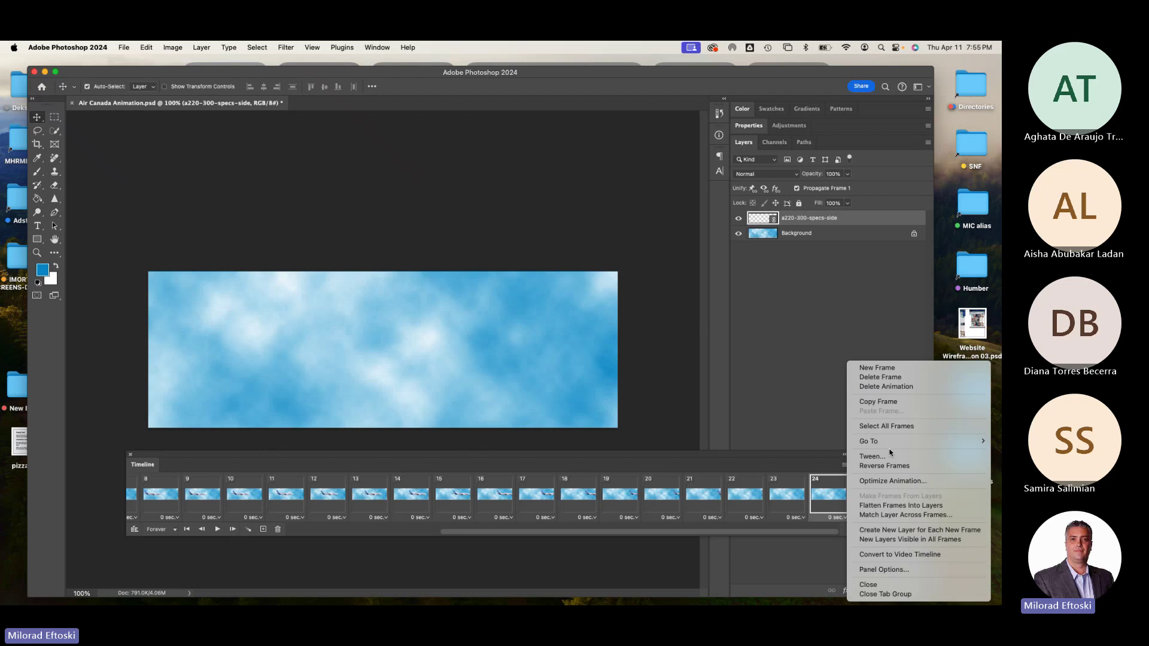
pyautogui.click(775, 448)
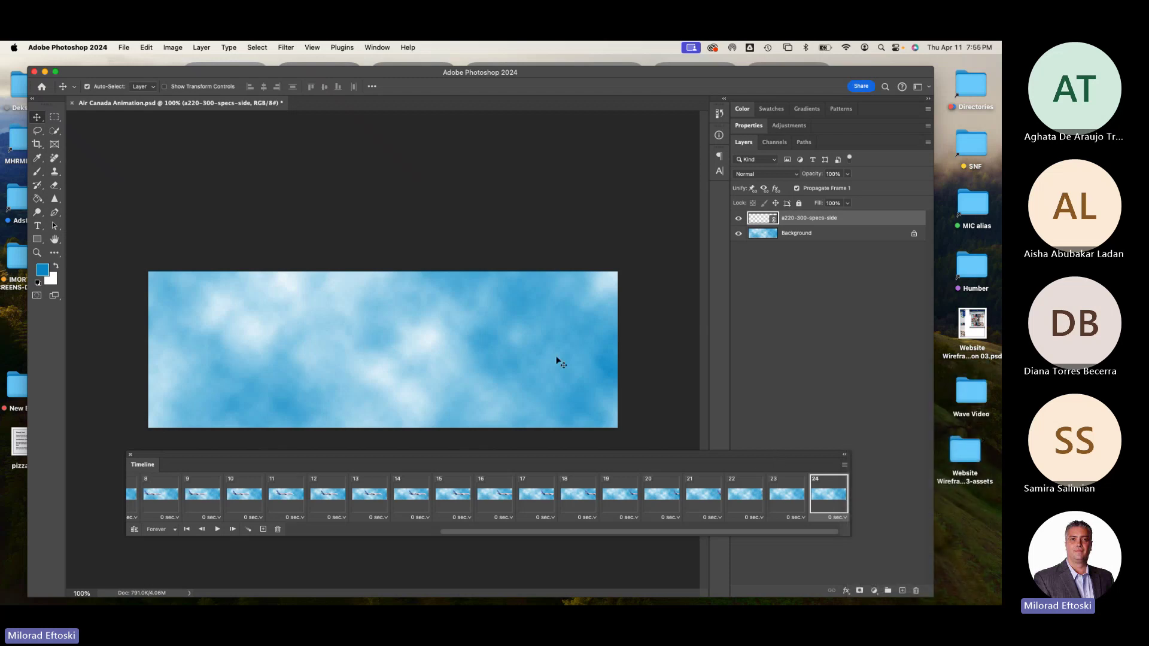
# Place air-canada-logo.png as a linked image at the banner's centre in frame 24, keeping its default size.
pyautogui.click(126, 47)
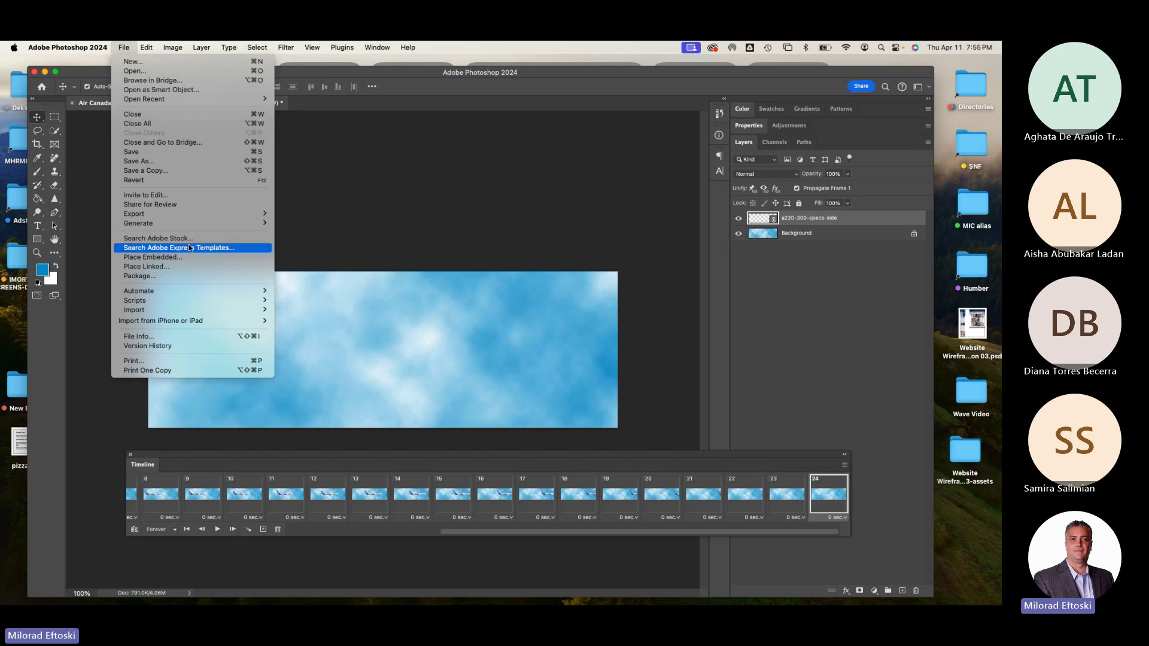
pyautogui.click(181, 267)
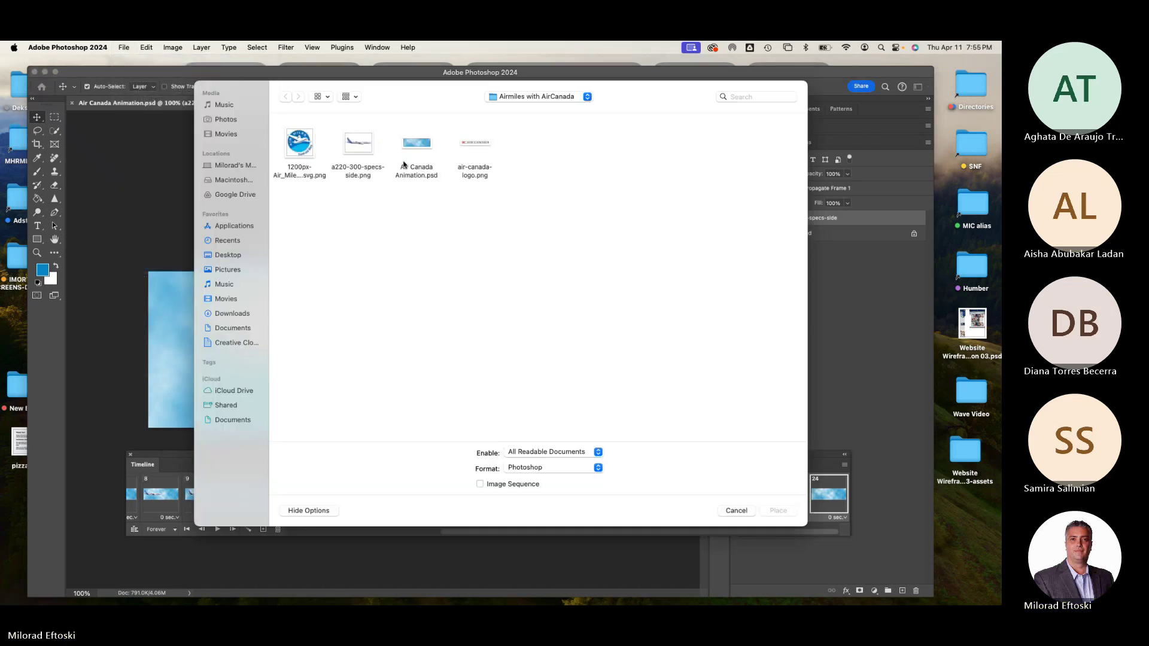
pyautogui.click(475, 144)
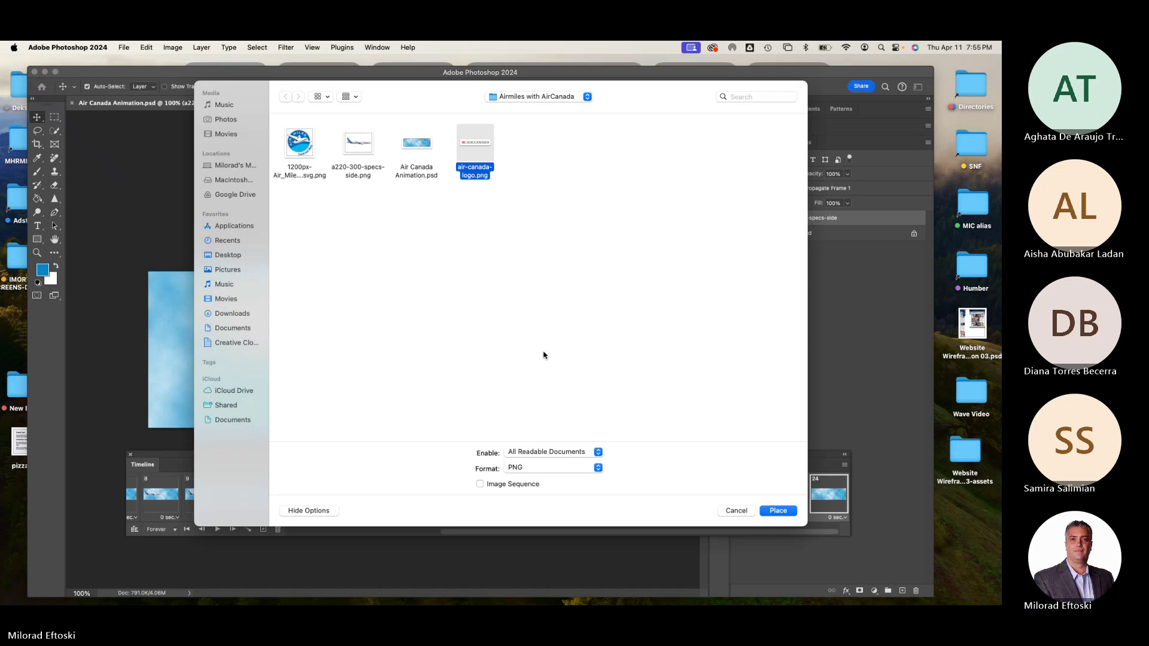
pyautogui.doubleClick(482, 148)
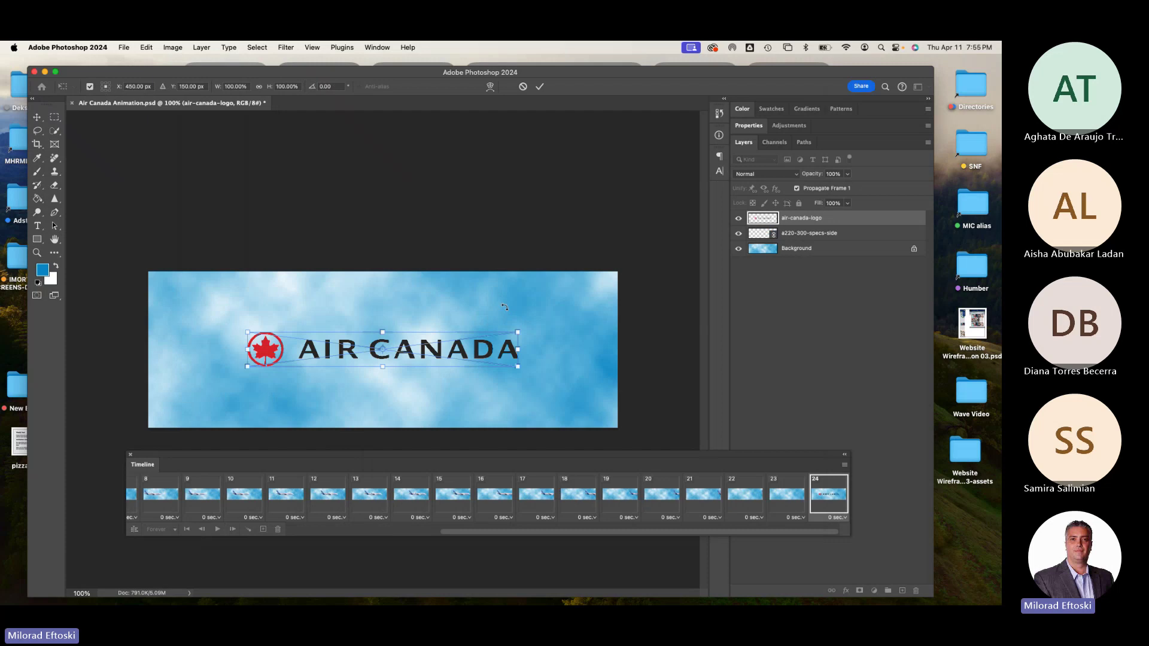
pyautogui.press('Return')
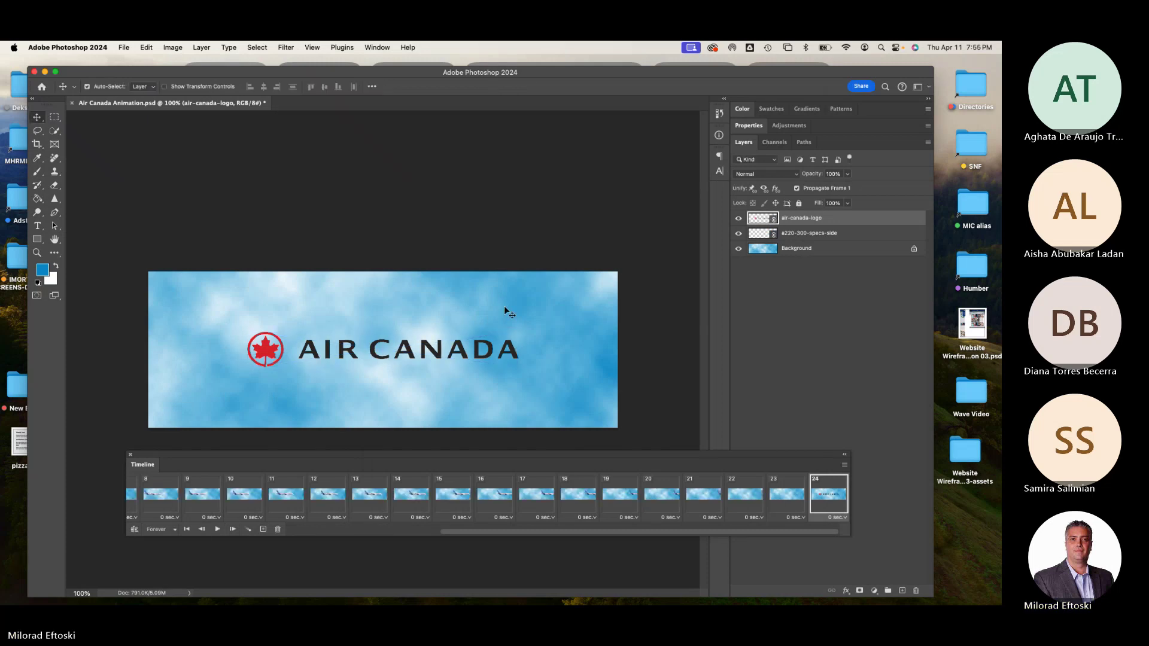
# Step through frames 18 to 24 to check which of them show the Air Canada logo.
pyautogui.click(583, 499)
pyautogui.click(619, 499)
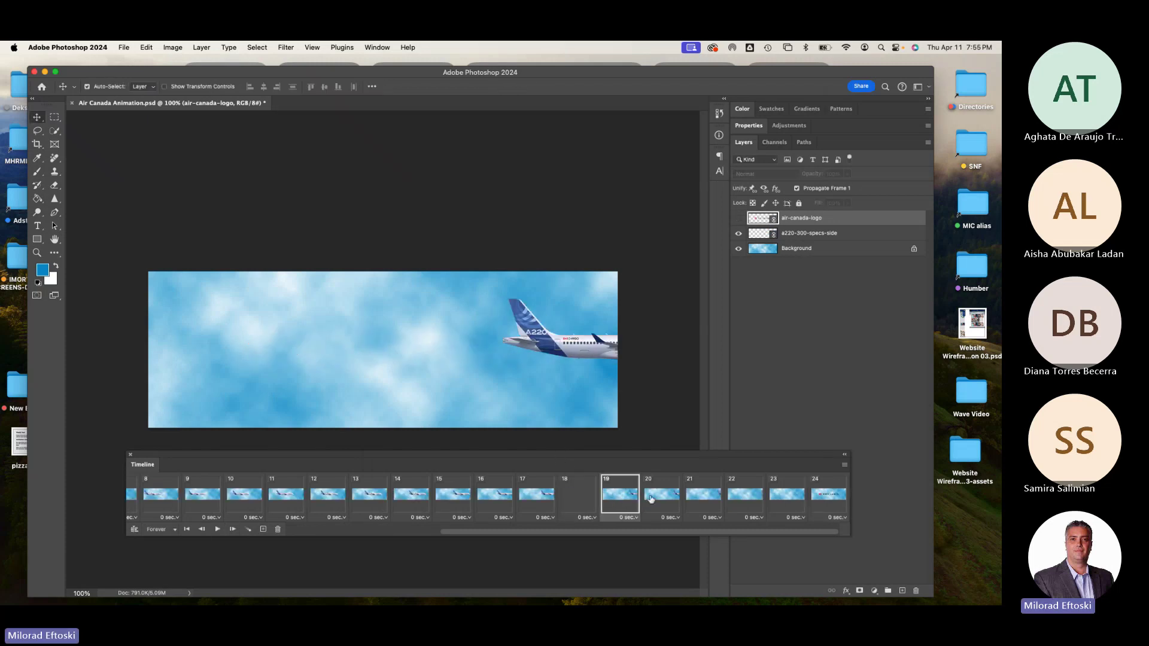
pyautogui.click(658, 499)
pyautogui.click(702, 498)
pyautogui.click(744, 498)
pyautogui.click(789, 498)
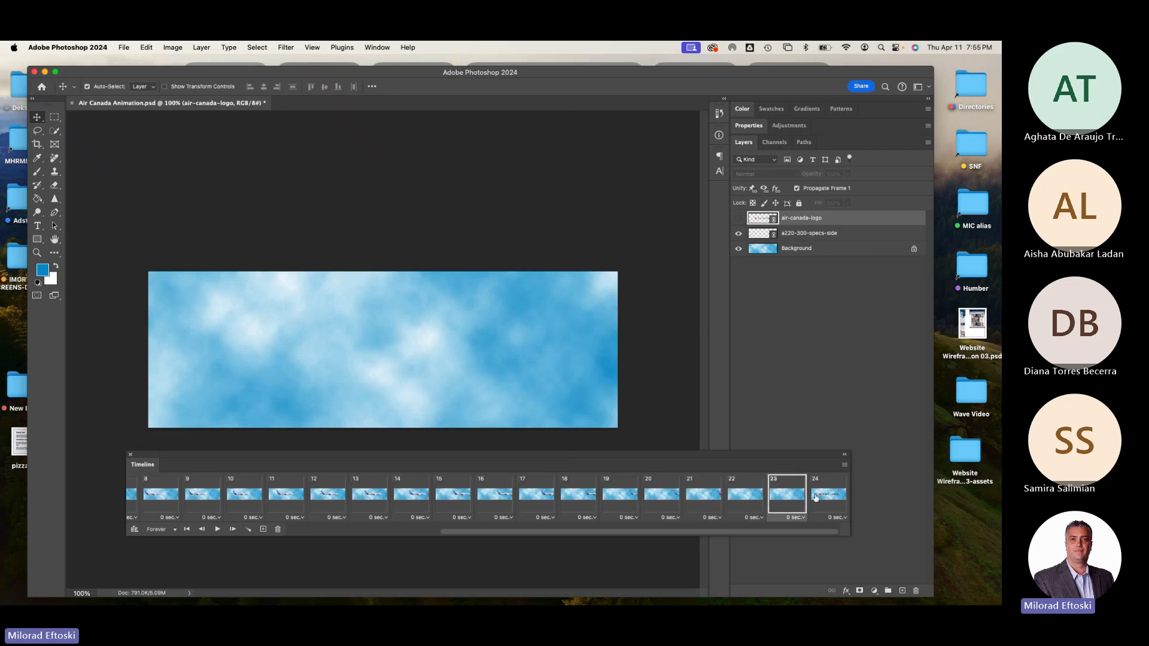
pyautogui.click(824, 498)
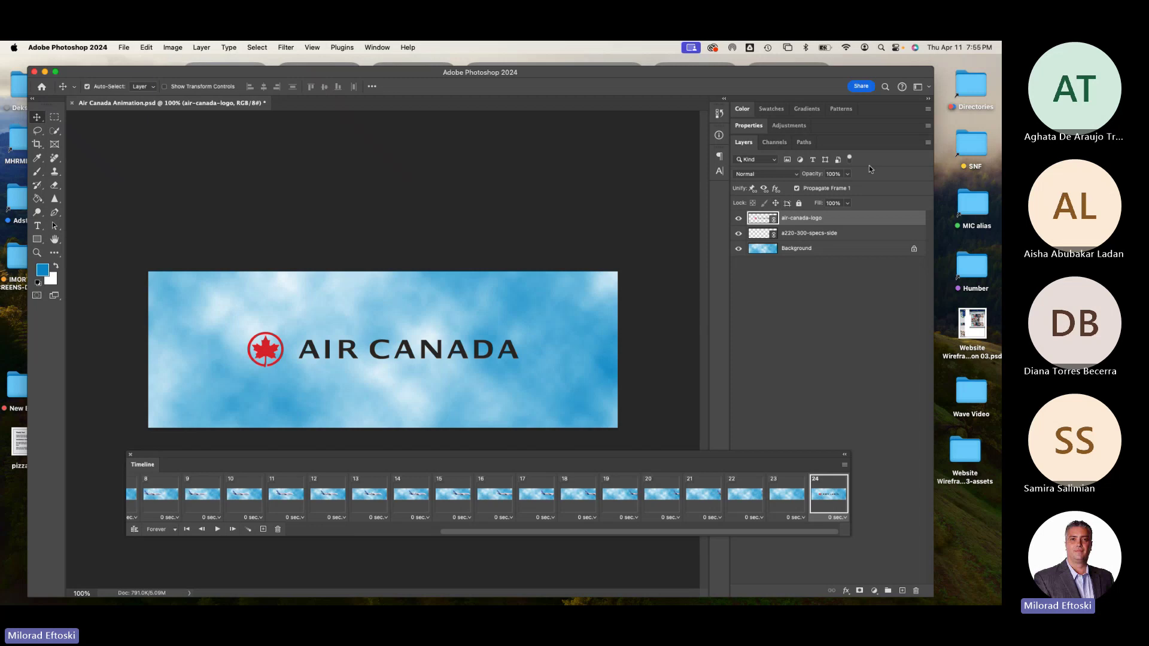
# Duplicate frame 24 with the logo at full opacity, and compare frames 24 and 25.
pyautogui.click(848, 173)
pyautogui.moveTo(851, 187)
pyautogui.mouseDown()
pyautogui.moveTo(828, 189)
pyautogui.moveTo(859, 192)
pyautogui.mouseUp()
pyautogui.click(263, 529)
pyautogui.click(794, 500)
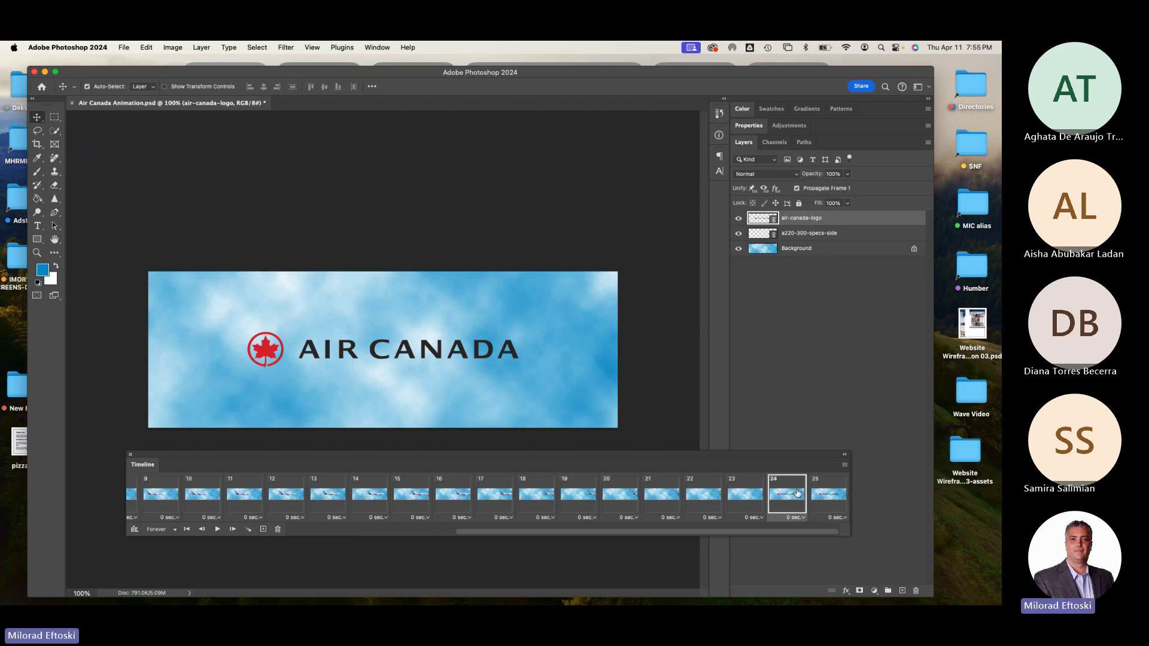
pyautogui.click(831, 496)
pyautogui.click(798, 496)
pyautogui.click(825, 494)
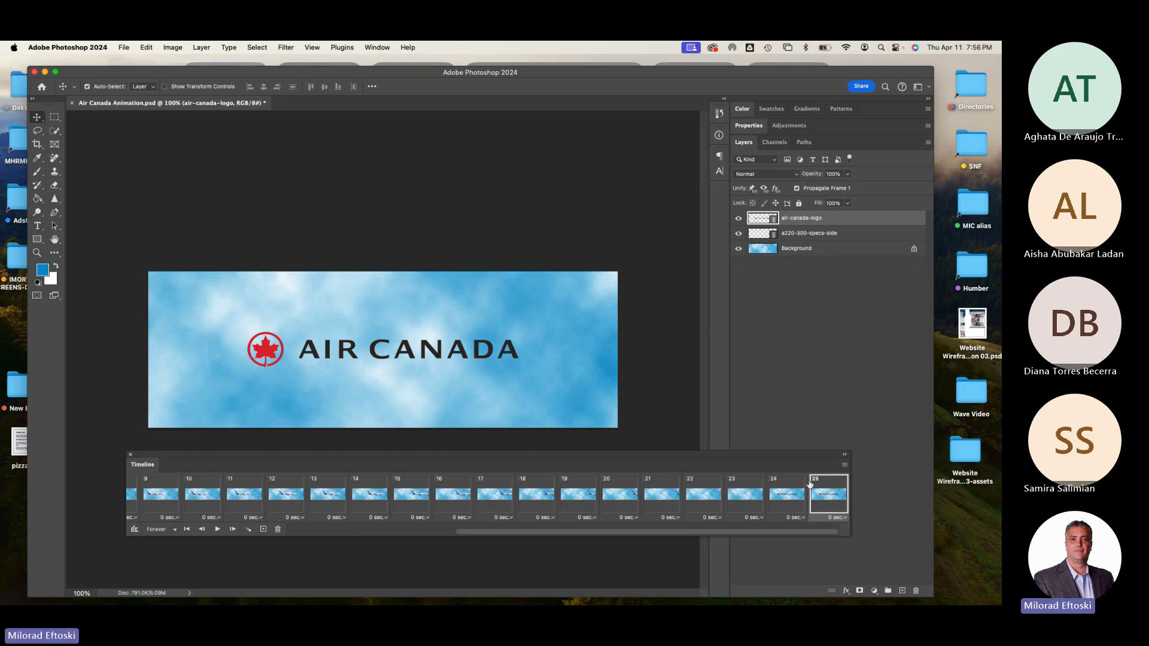
# Set the air-canada-logo layer's opacity to 0% in frame 24, and compare that frame with frame 25.
pyautogui.click(792, 490)
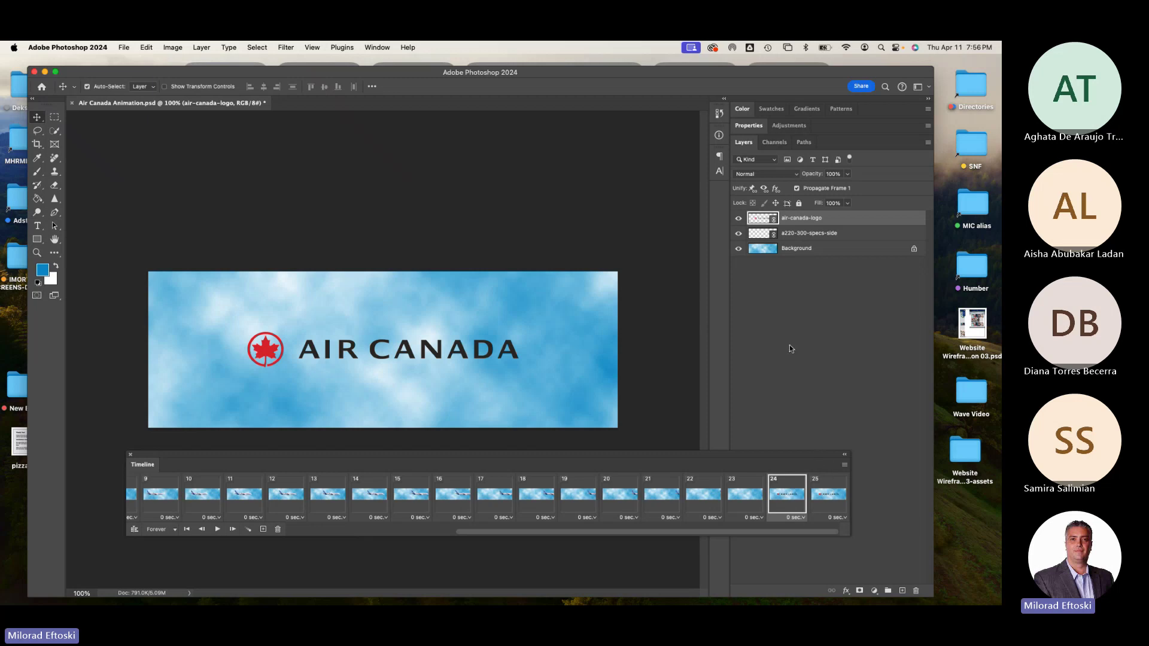
pyautogui.click(849, 174)
pyautogui.moveTo(847, 187); pyautogui.dragTo(795, 189)
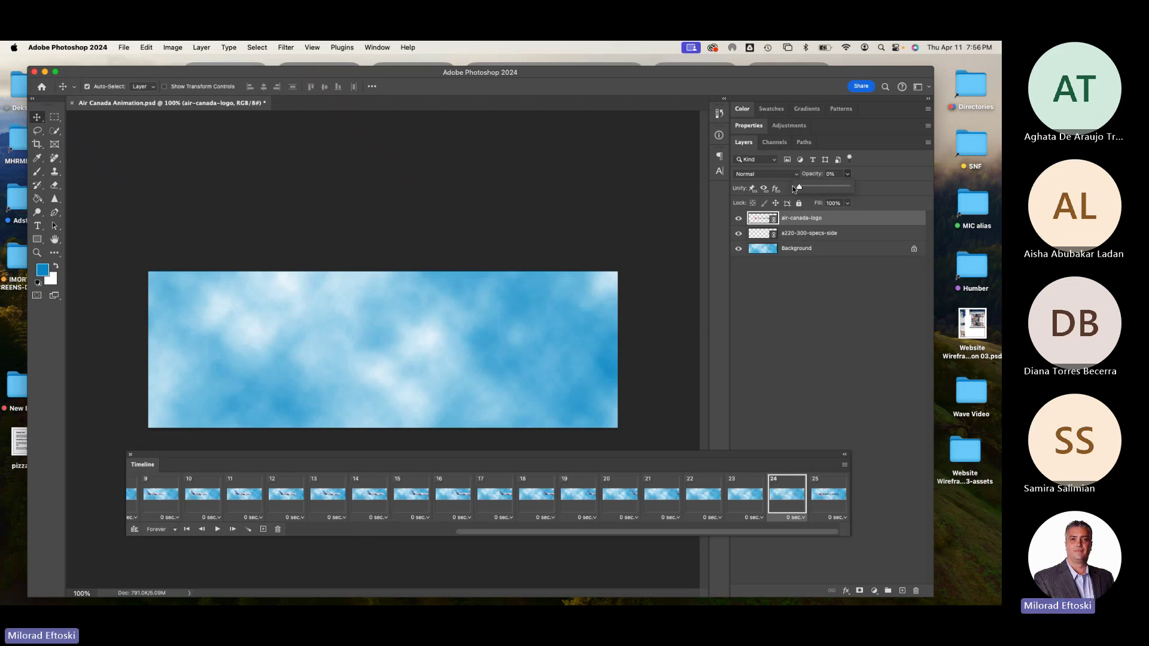
pyautogui.click(787, 506)
pyautogui.click(819, 495)
pyautogui.click(806, 494)
pyautogui.click(828, 494)
pyautogui.click(802, 494)
pyautogui.click(829, 493)
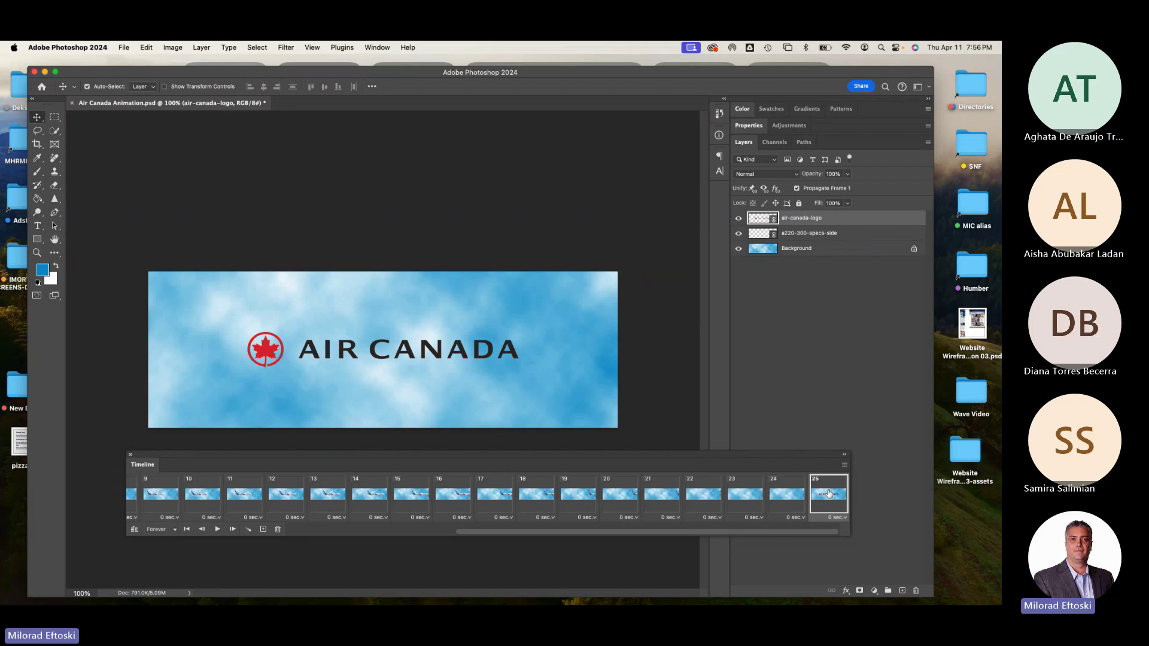
# Tween frames 24 and 25 with 10 added frames for all layers, including position, opacity and effects.
pyautogui.keyDown('shift'); pyautogui.click(788, 503); pyautogui.keyUp('shift')
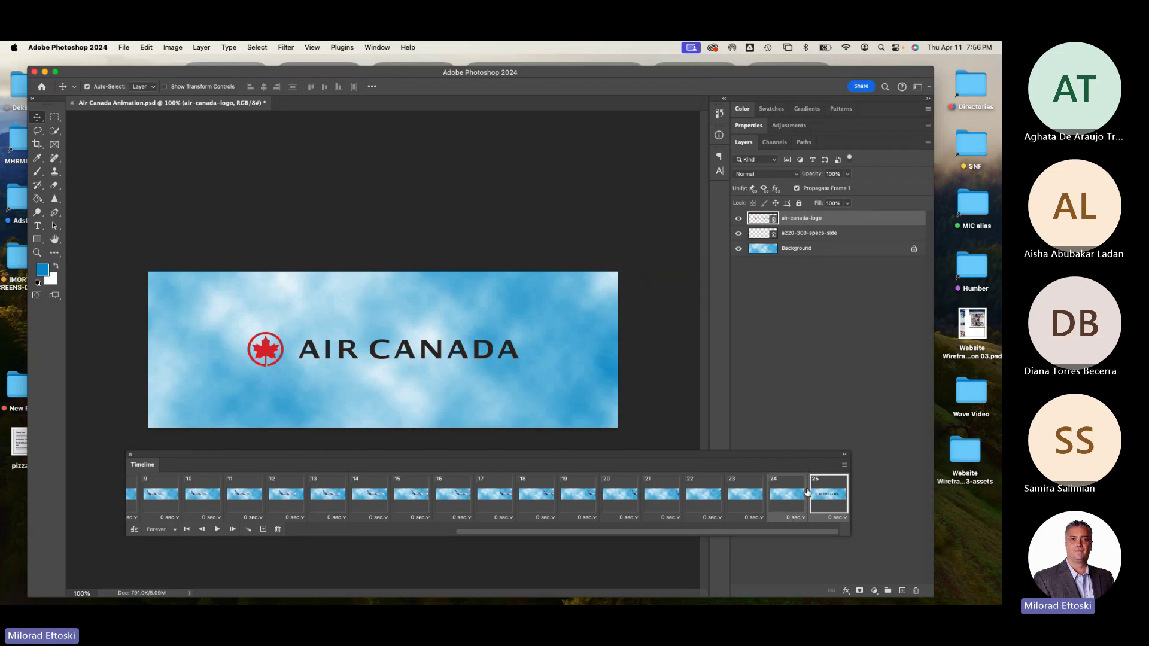
pyautogui.click(249, 530)
pyautogui.moveTo(436, 185); pyautogui.dragTo(594, 161)
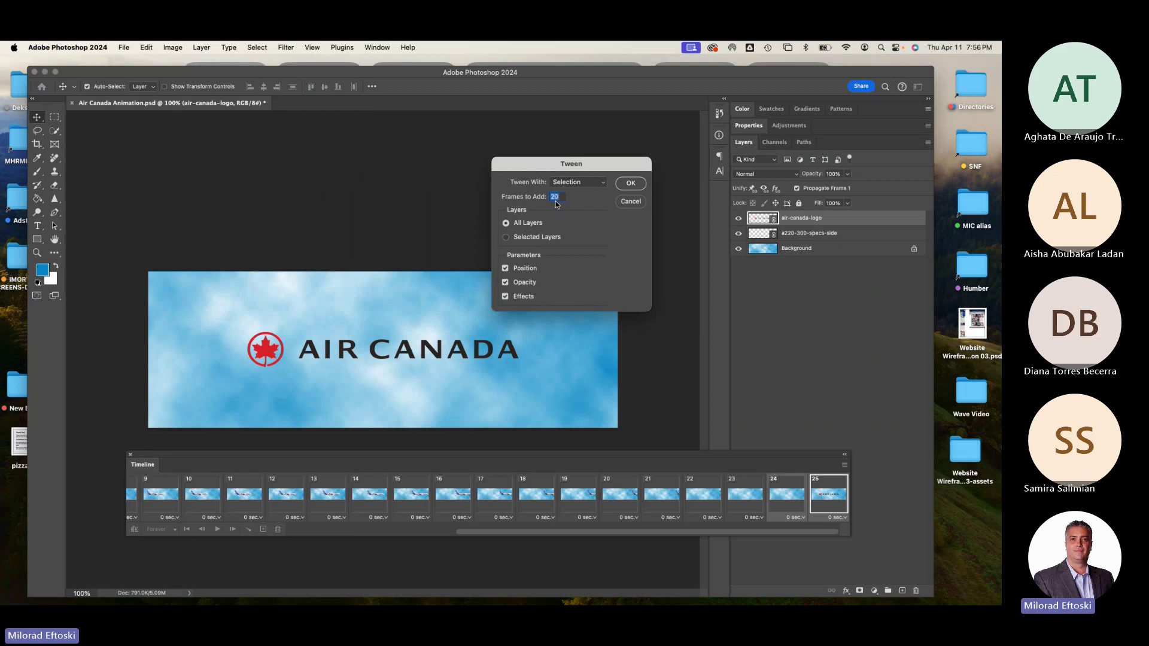
pyautogui.write('1')
pyautogui.click(631, 183)
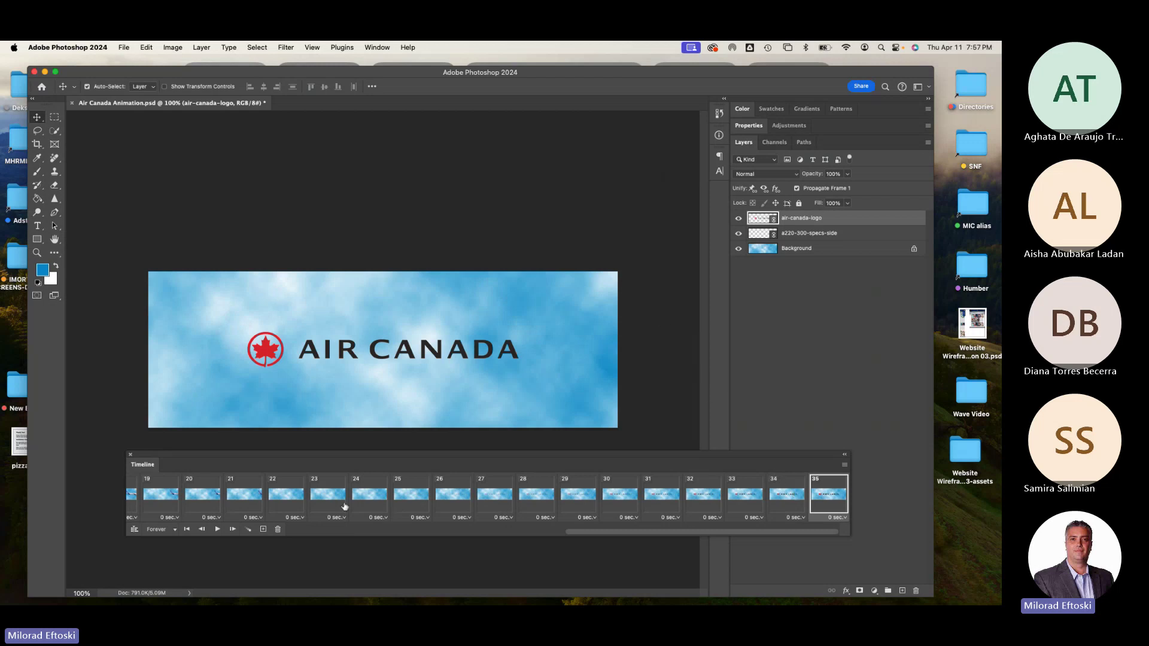
# Play the whole animation to preview the airplane and the logo fade-in, stop it, and save the document.
pyautogui.click(218, 530)
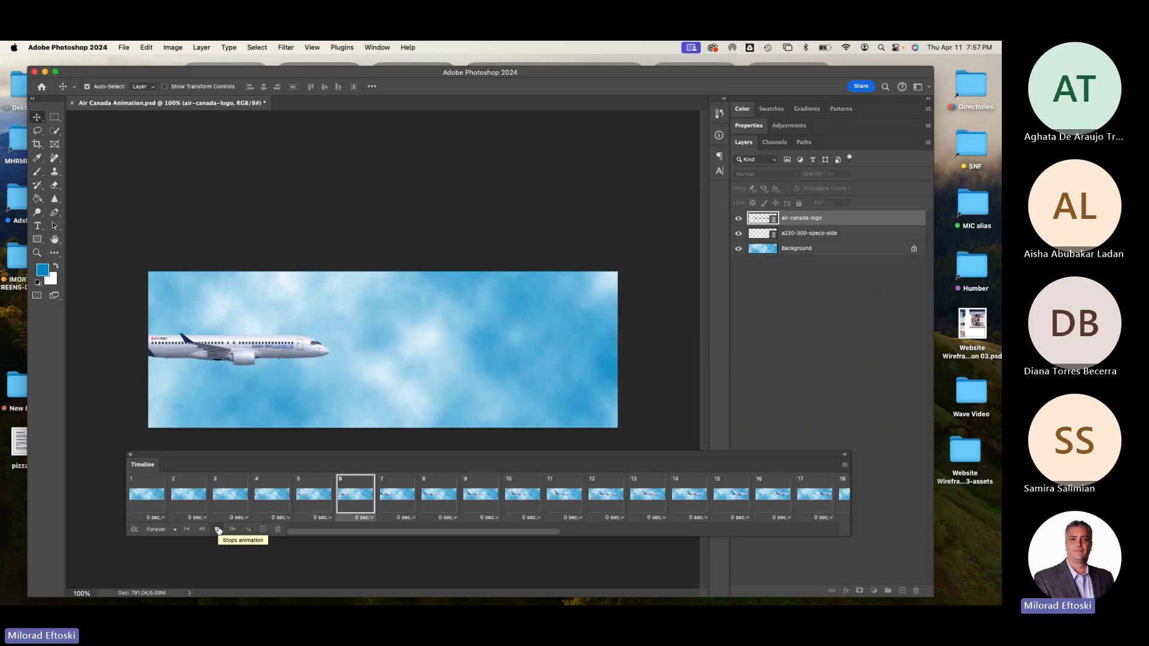
pyautogui.click(218, 530)
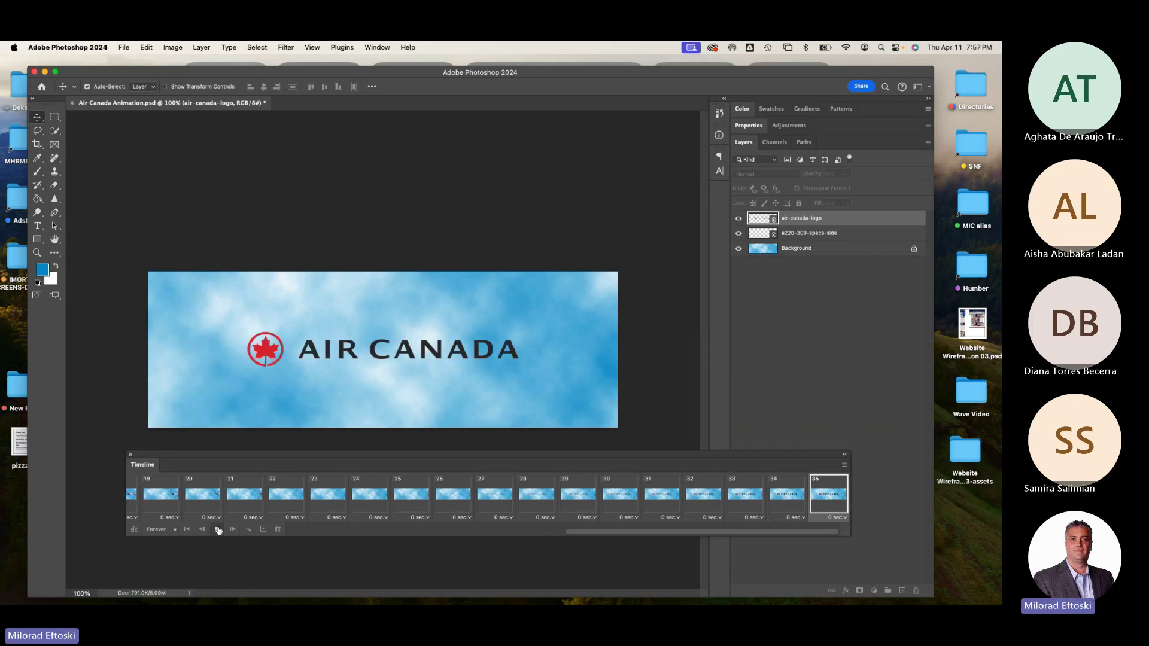
pyautogui.click(218, 529)
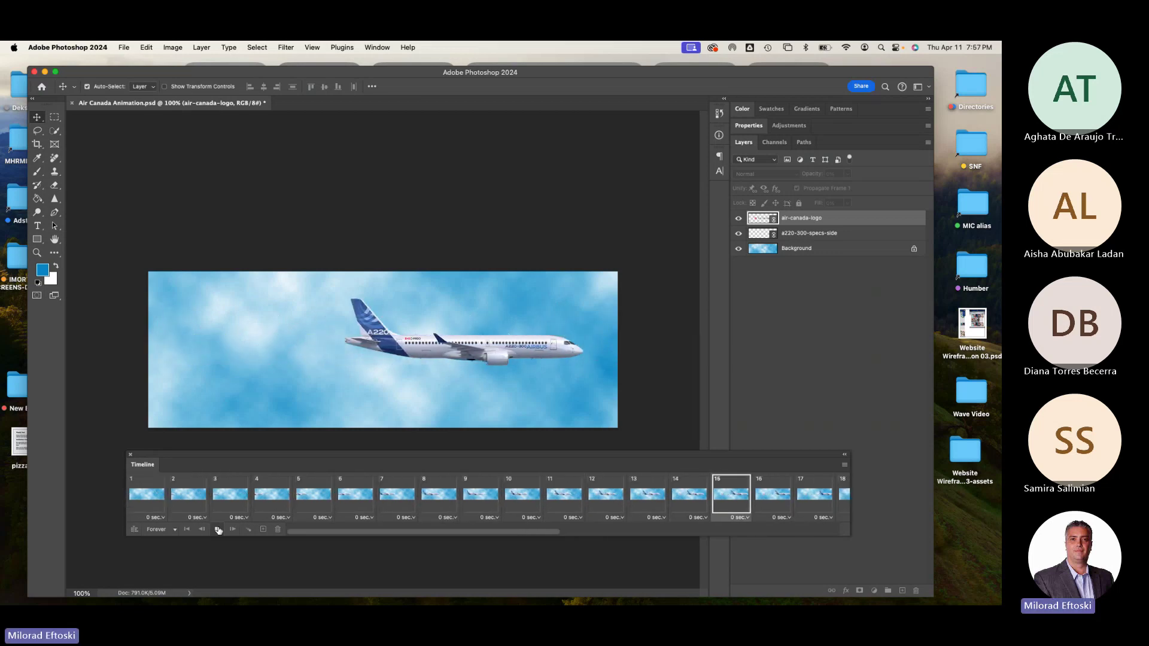
pyautogui.click(219, 529)
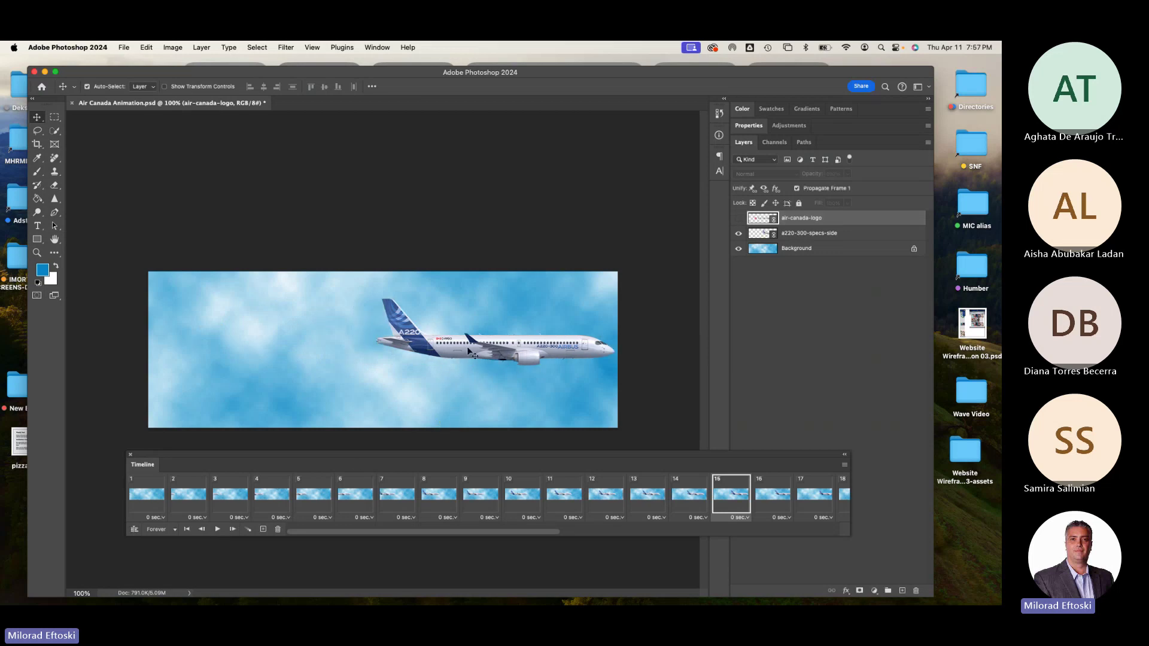
pyautogui.click(127, 49)
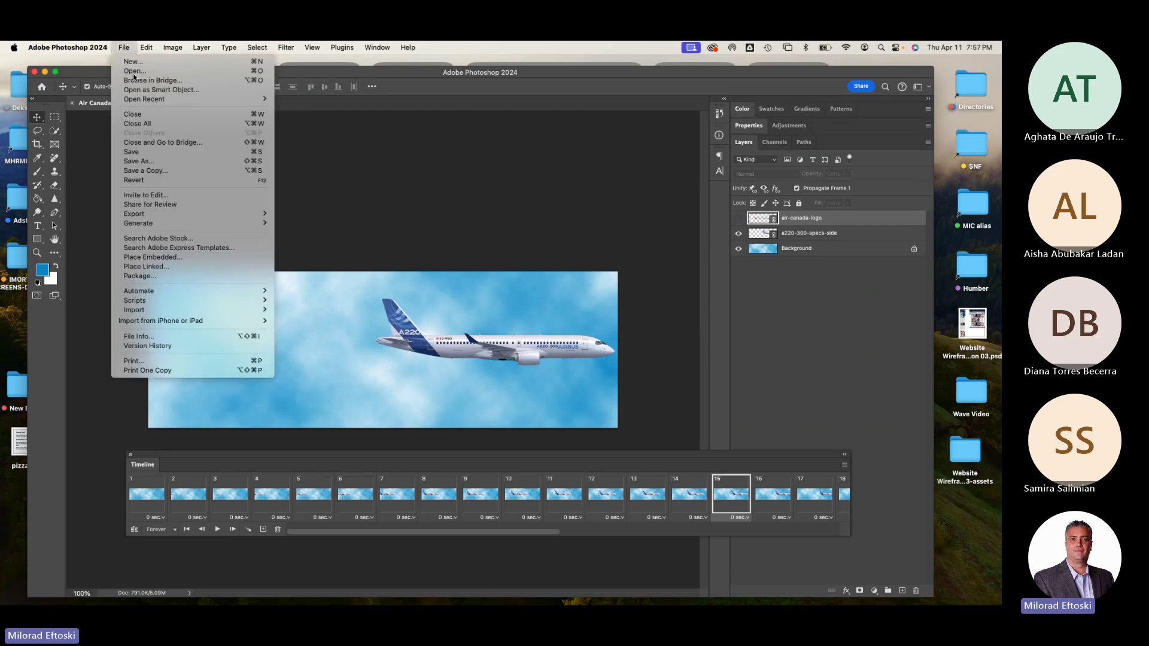
pyautogui.click(155, 153)
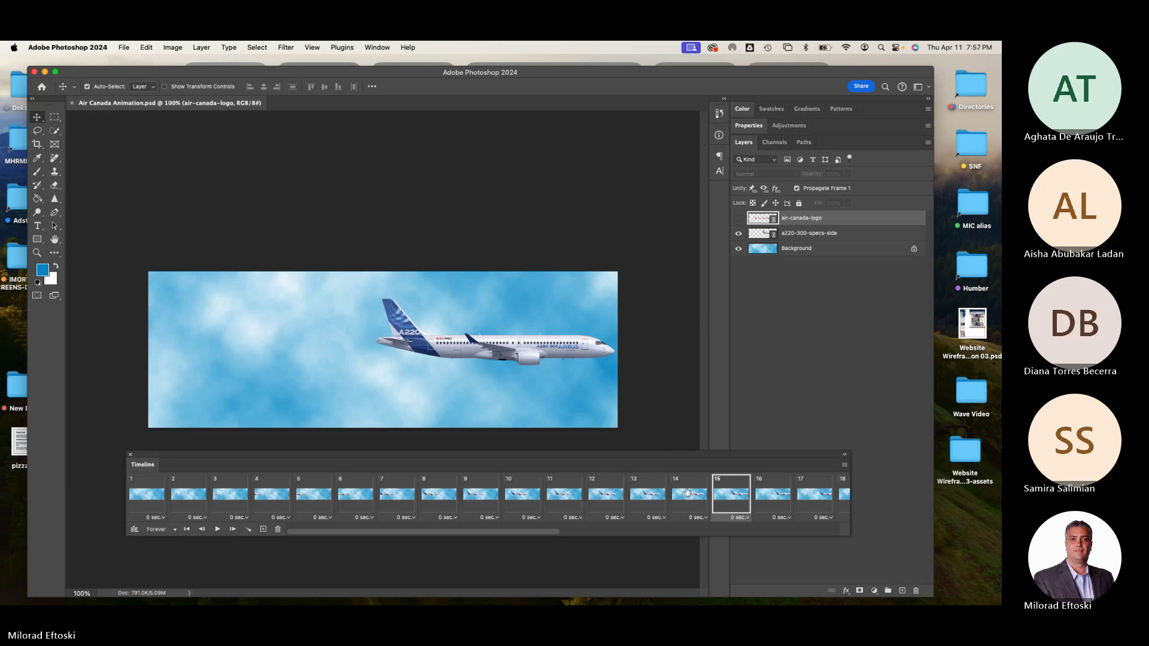
# Duplicate the last frame, 35, twice with the Air Canada logo at full opacity, and compare frames 36 and 37.
pyautogui.hscroll(10, 687, 492)
pyautogui.click(824, 496)
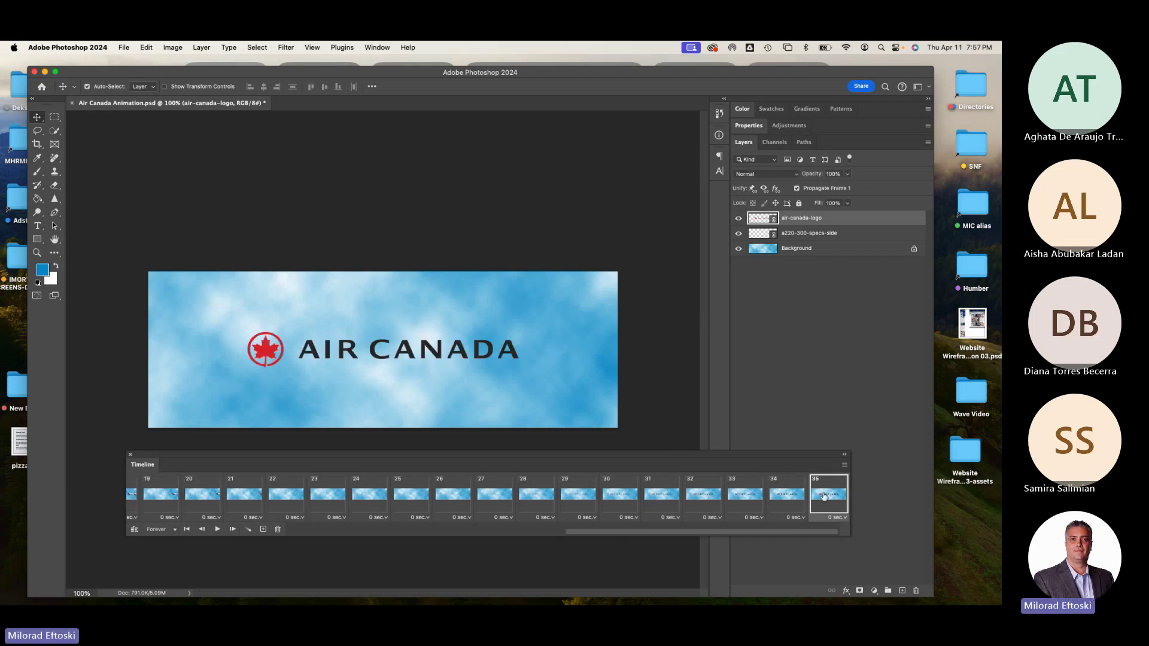
pyautogui.hscroll(-6, 824, 496)
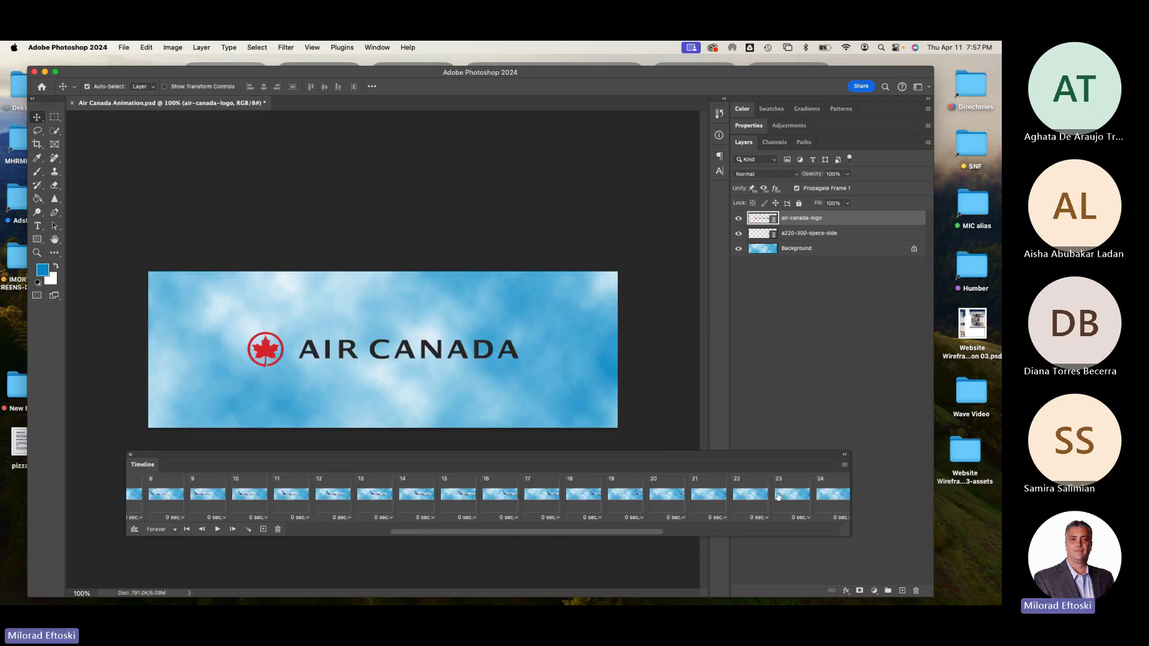
pyautogui.hscroll(6, 743, 502)
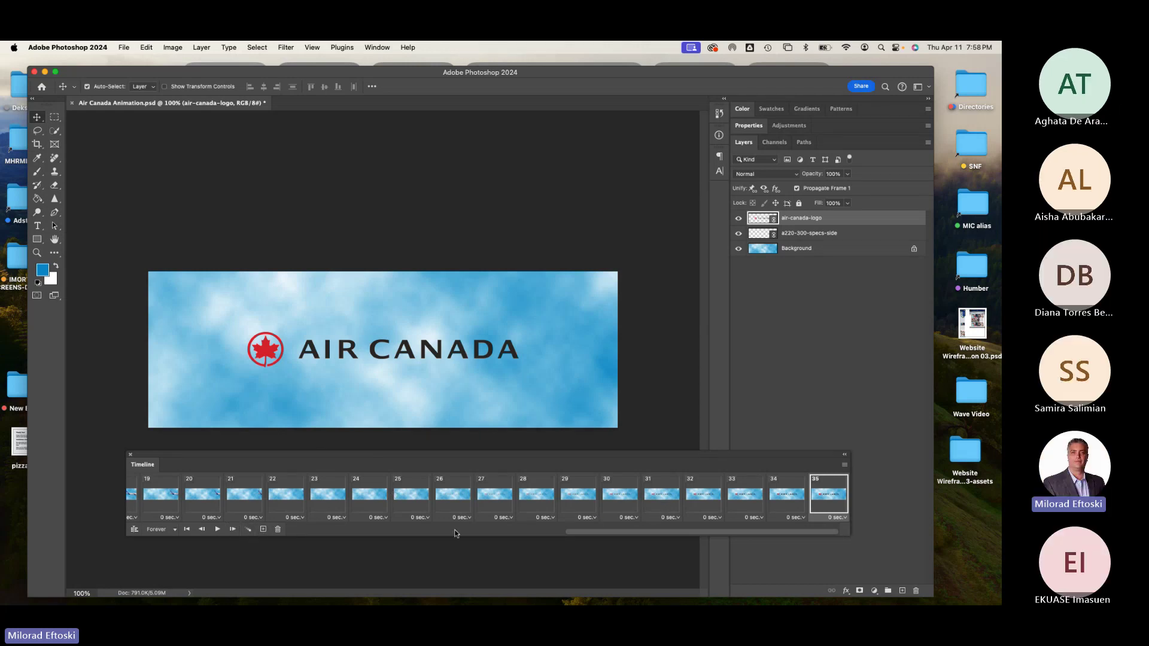
pyautogui.click(264, 531)
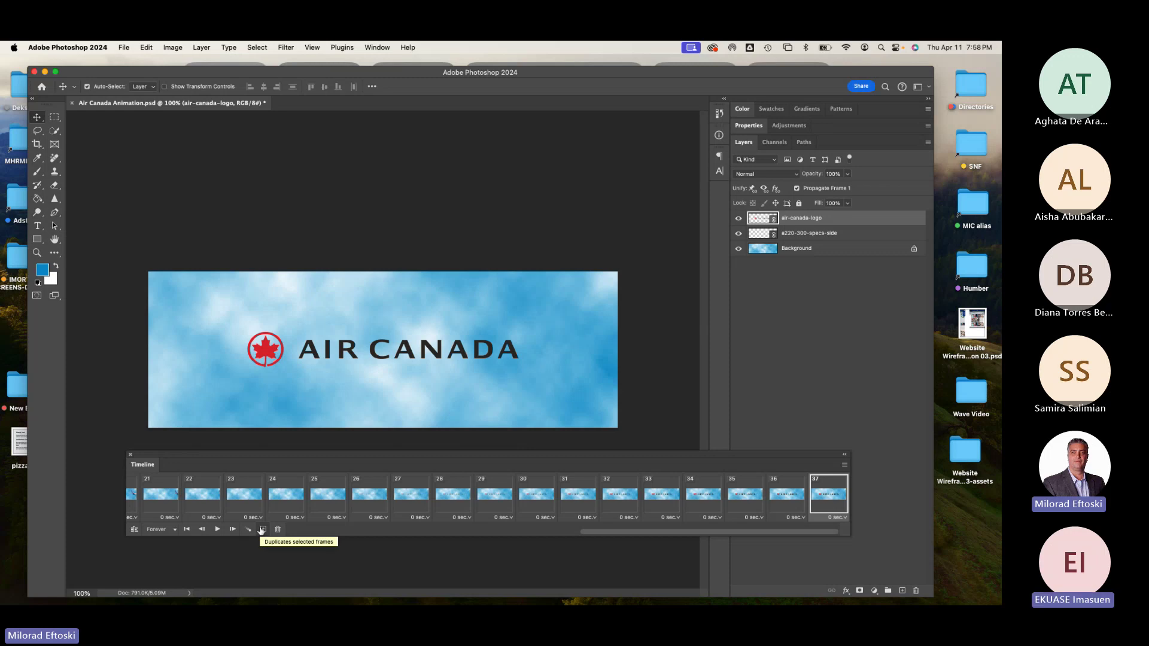
pyautogui.click(784, 492)
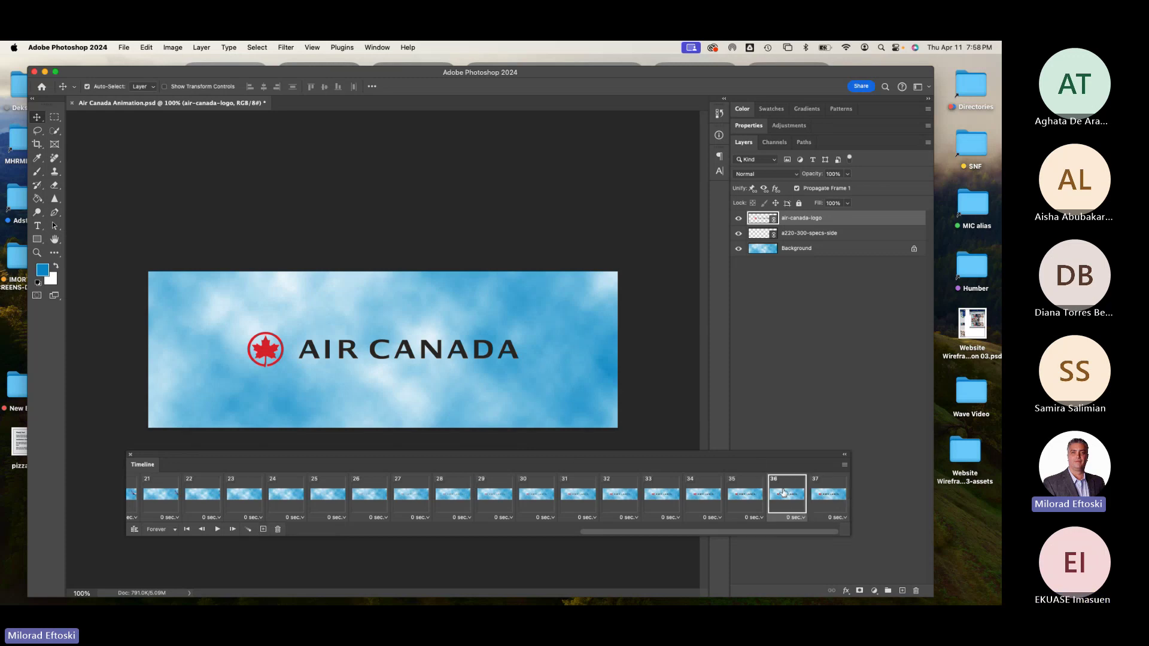
pyautogui.click(830, 494)
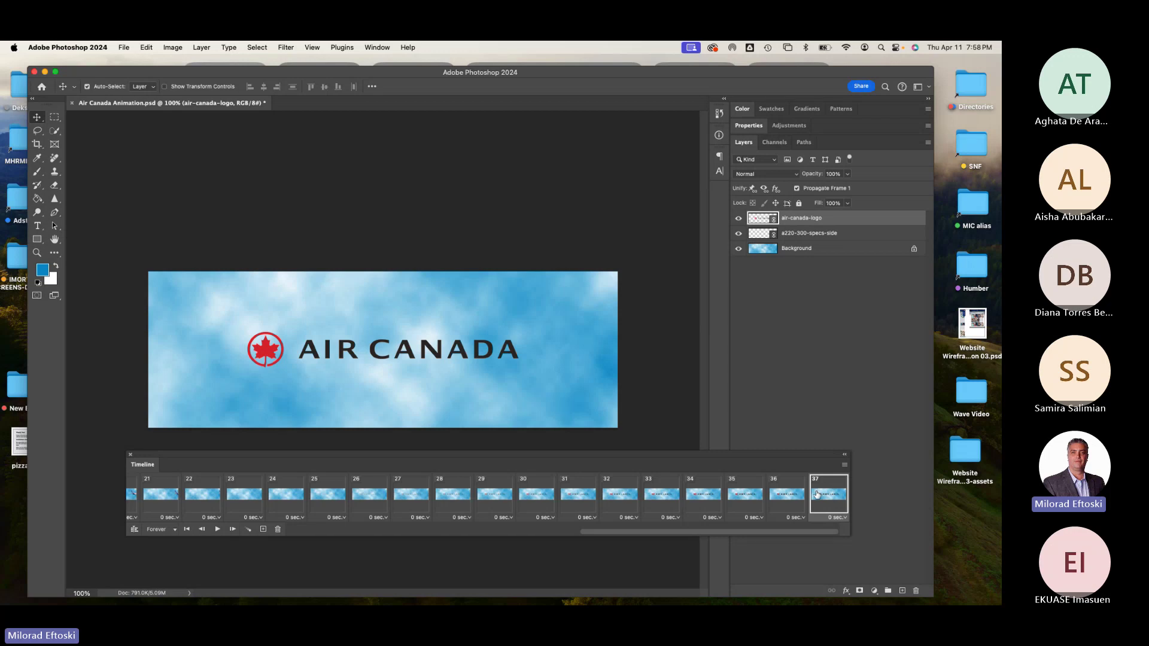
# Compare the last frames of the logo fade, and set the air-canada-logo layer's opacity to 0% in frame 37.
pyautogui.click(780, 498)
pyautogui.click(714, 503)
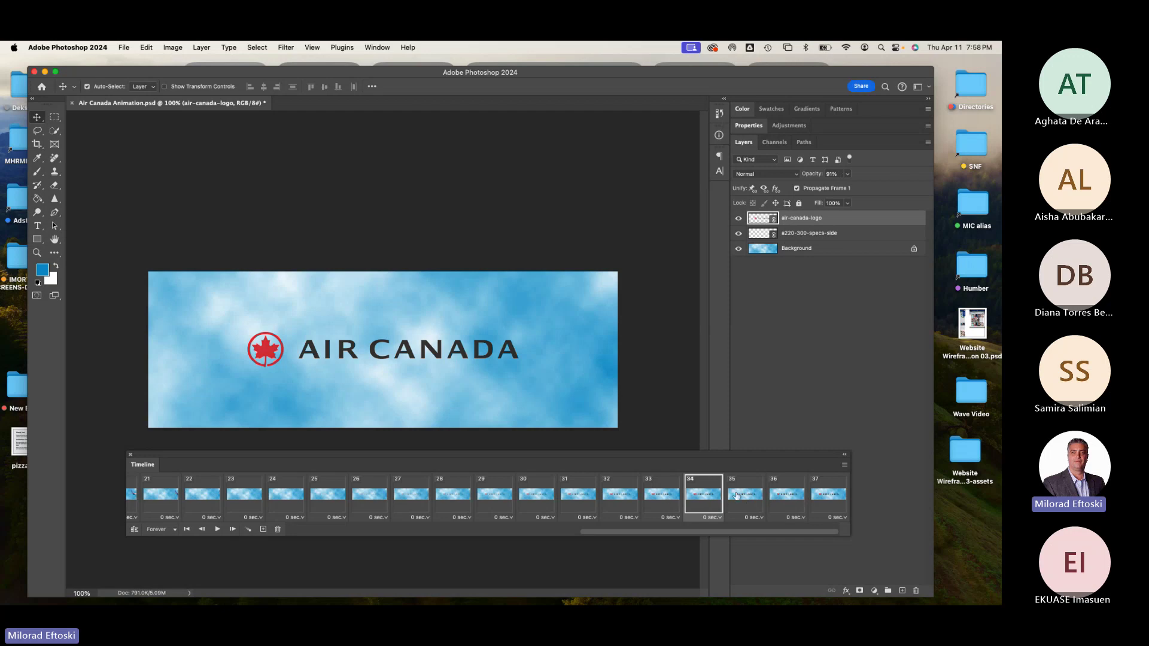
pyautogui.click(790, 497)
pyautogui.click(821, 496)
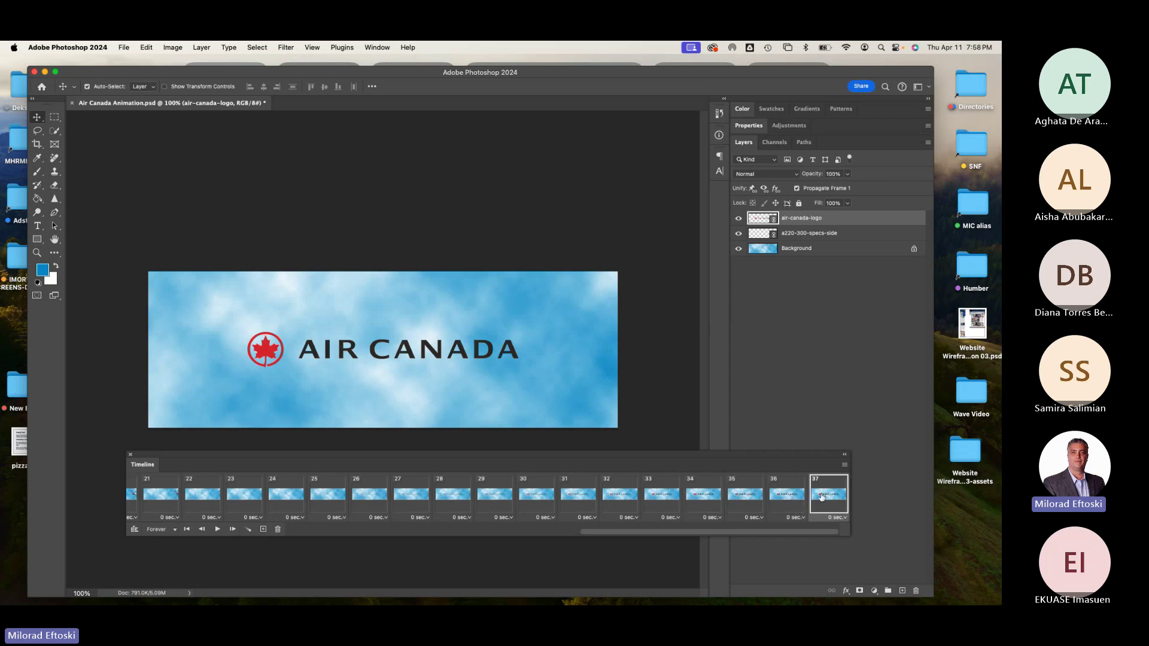
pyautogui.click(788, 499)
pyautogui.click(830, 494)
pyautogui.click(847, 174)
pyautogui.moveTo(850, 186); pyautogui.dragTo(815, 188)
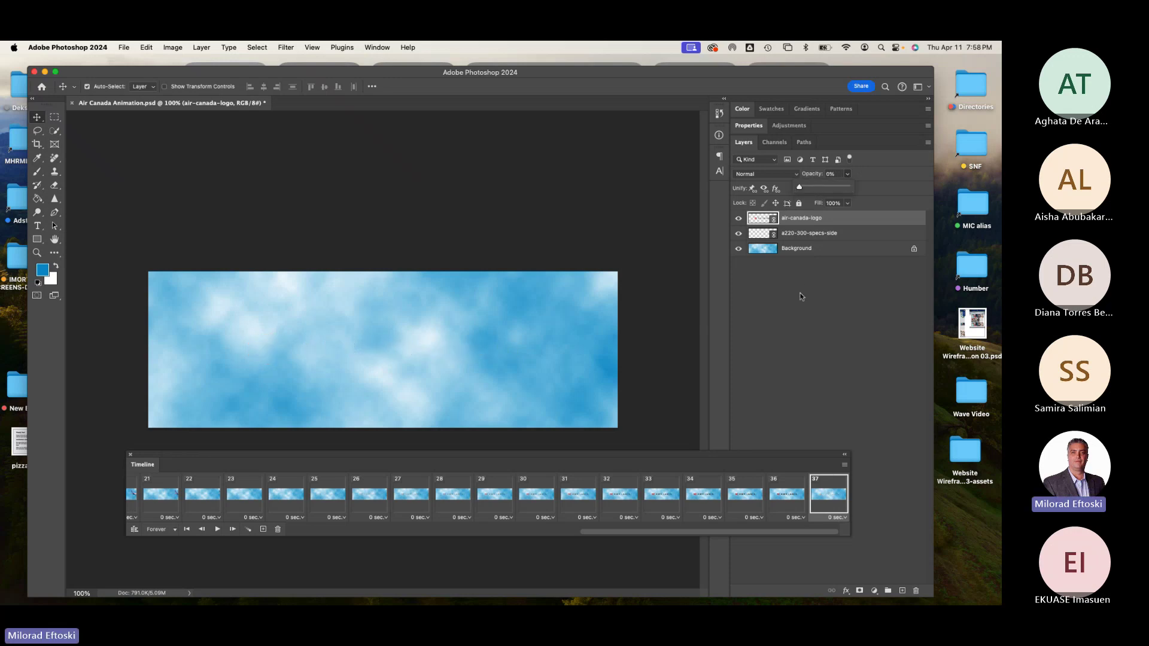
# Tween frames 36 and 37 with 10 added frames for all layers, and play the animation to preview the logo fade-out.
pyautogui.click(790, 498)
pyautogui.click(824, 495)
pyautogui.keyDown('shift'); pyautogui.click(798, 497); pyautogui.keyUp('shift')
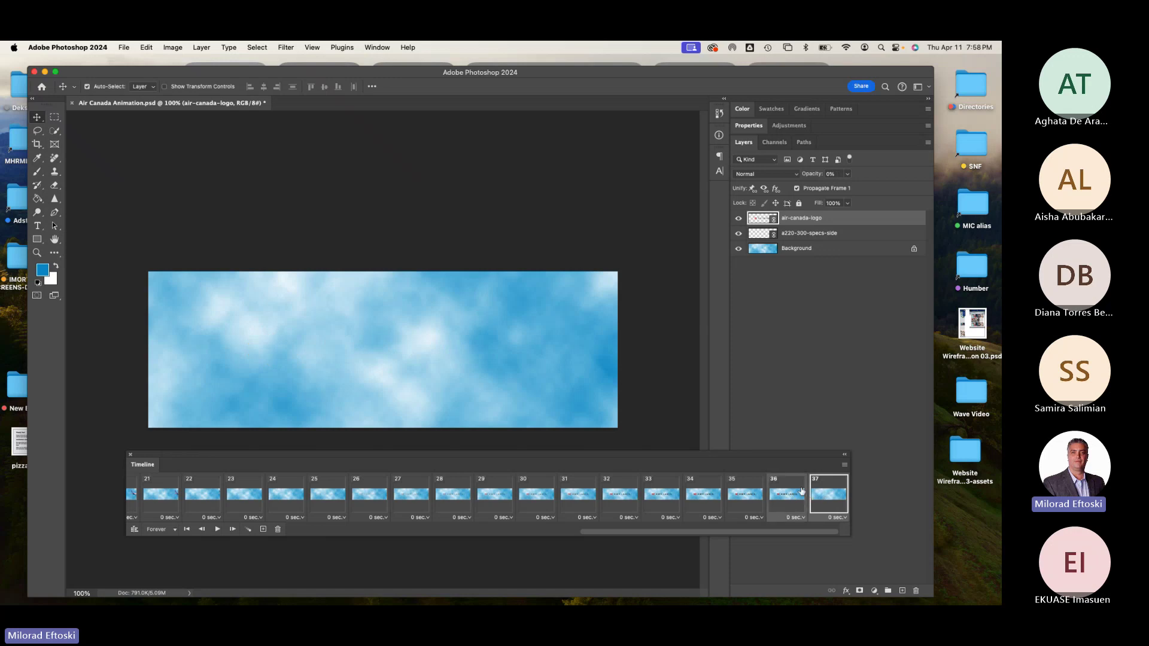
pyautogui.click(248, 529)
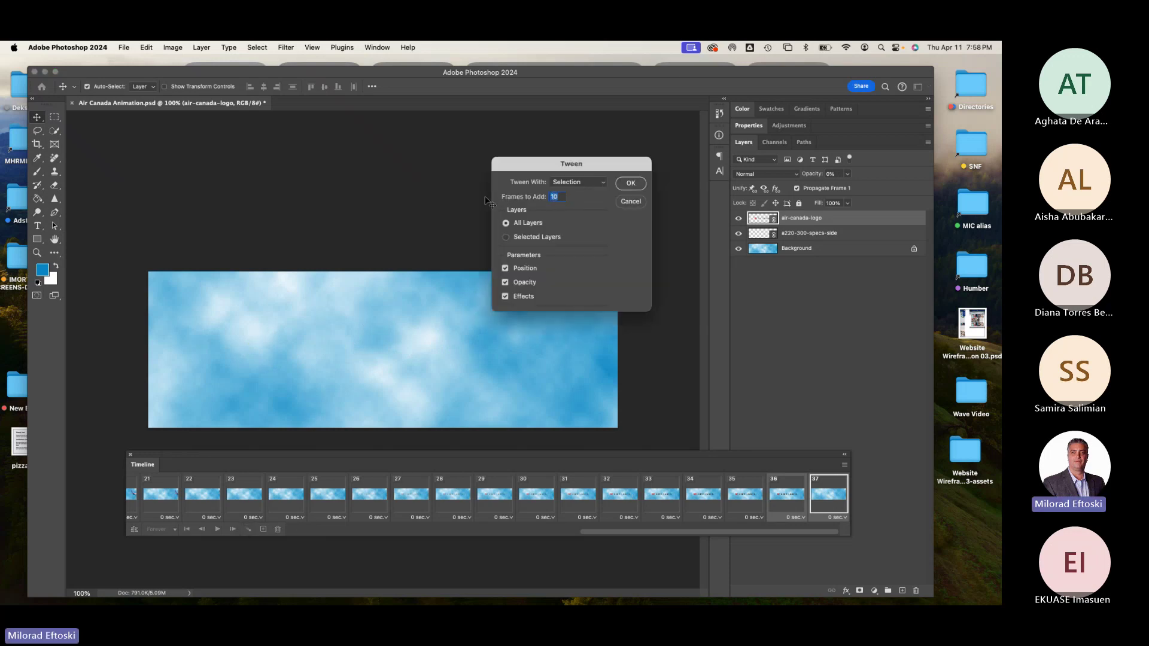
pyautogui.click(626, 186)
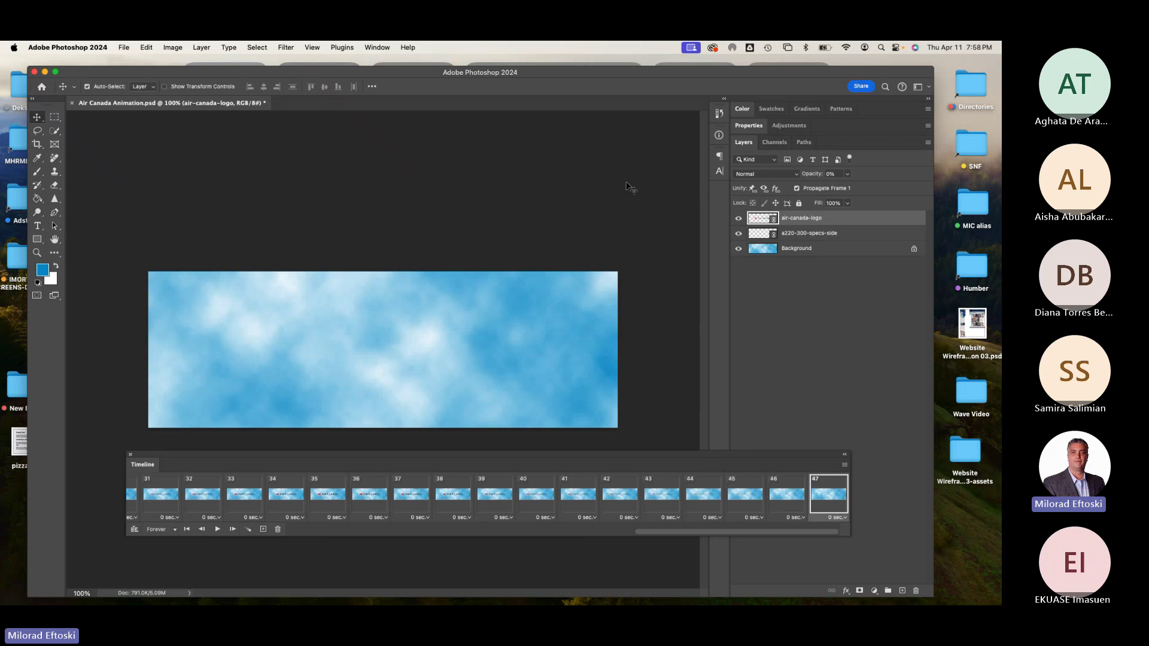
pyautogui.click(218, 529)
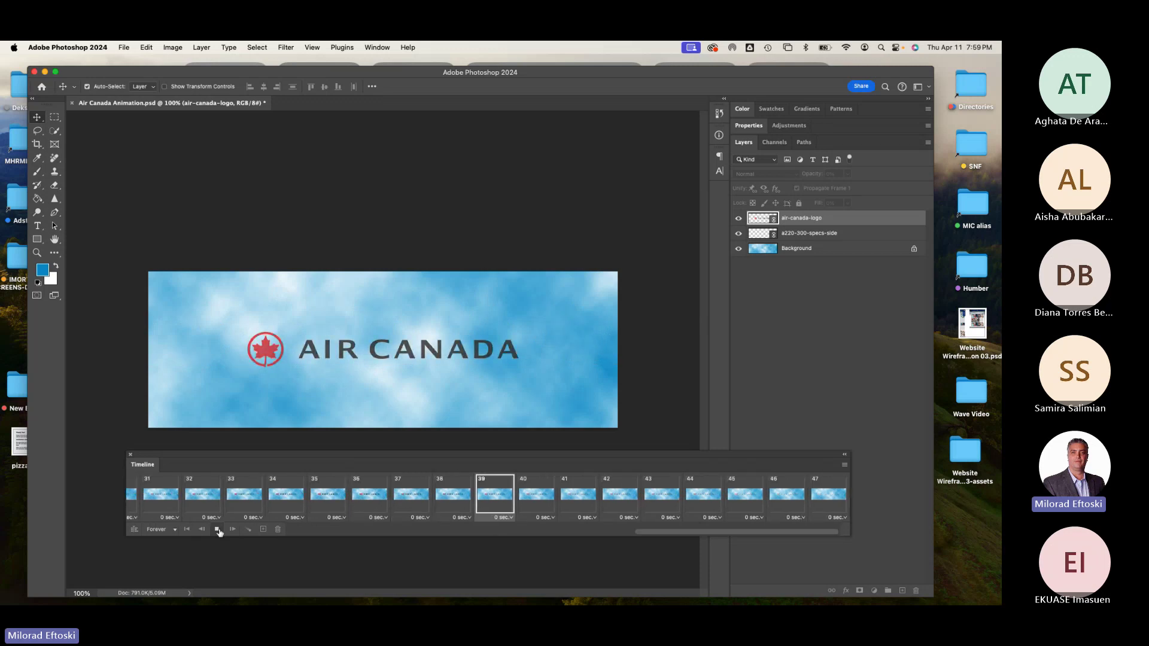
pyautogui.click(218, 531)
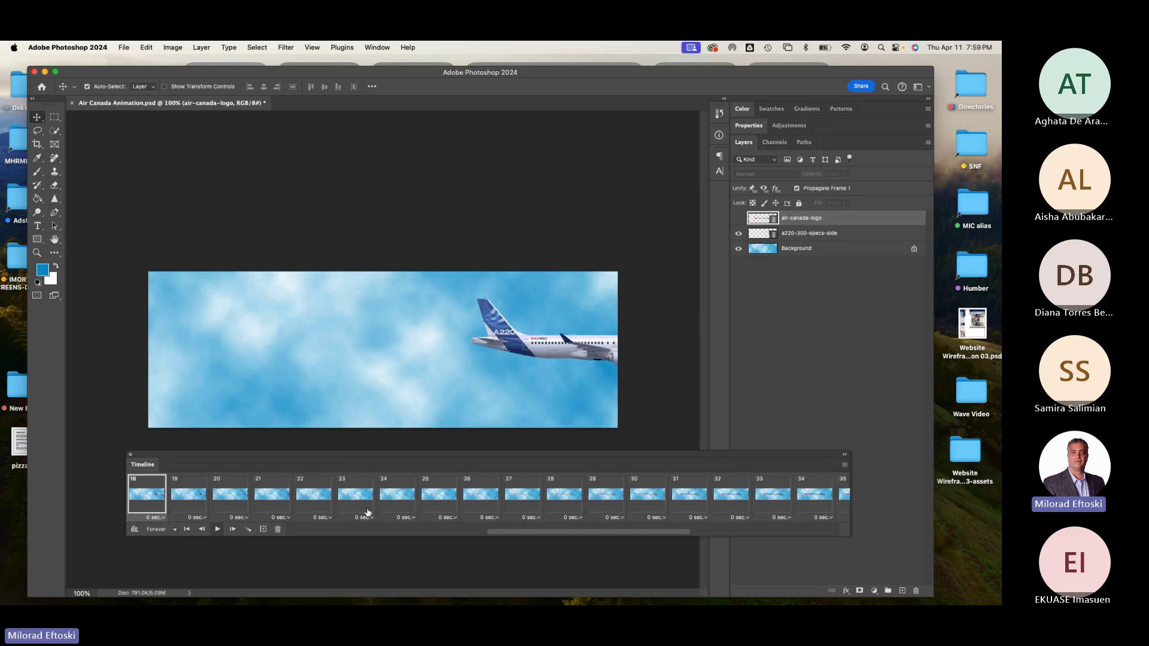
# Turn on New Layers Visible in All Frames, select the last frame, 47, and turn that option off again.
pyautogui.click(845, 465)
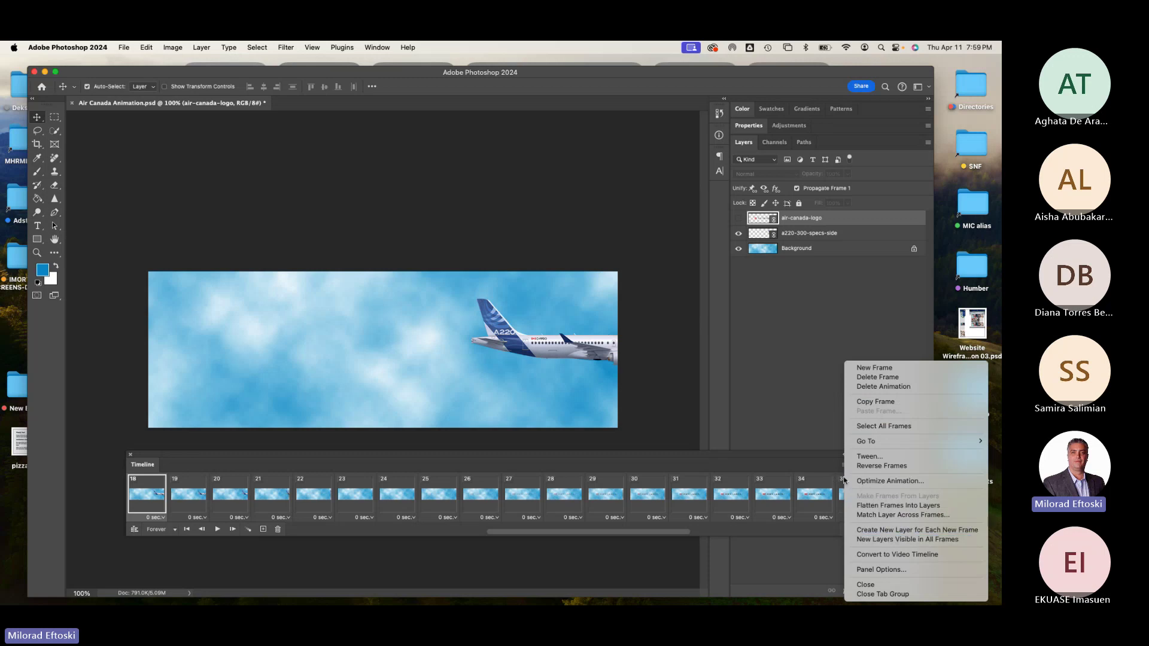
pyautogui.click(892, 540)
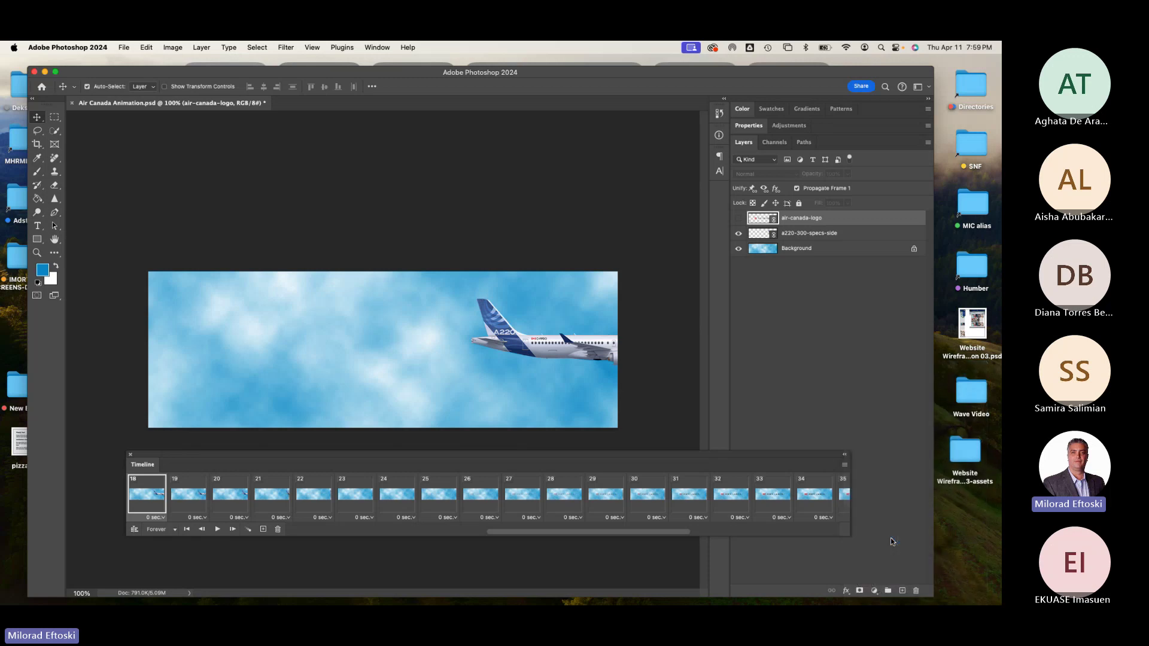
pyautogui.hscroll(5, 699, 532)
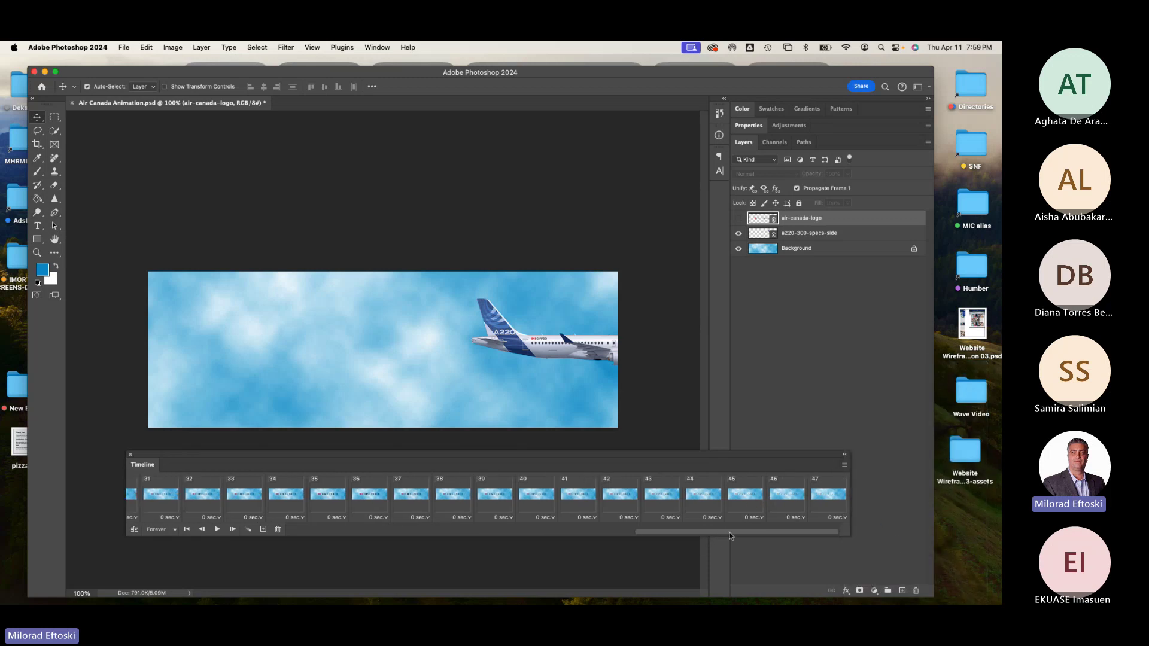
pyautogui.click(829, 495)
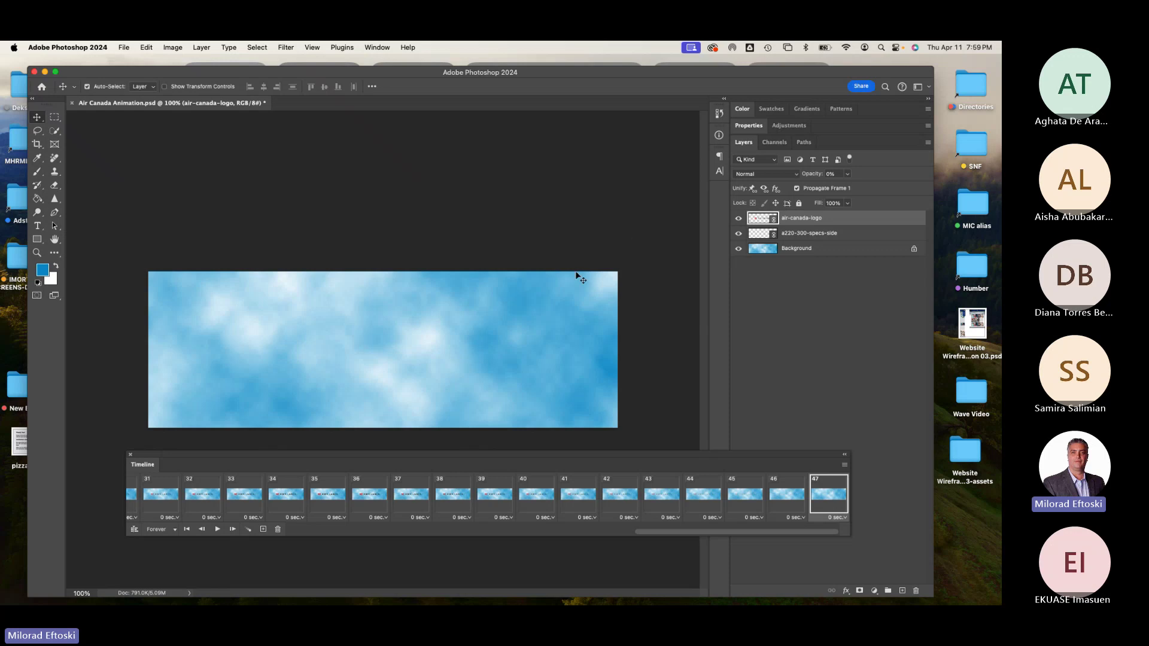
pyautogui.click(845, 466)
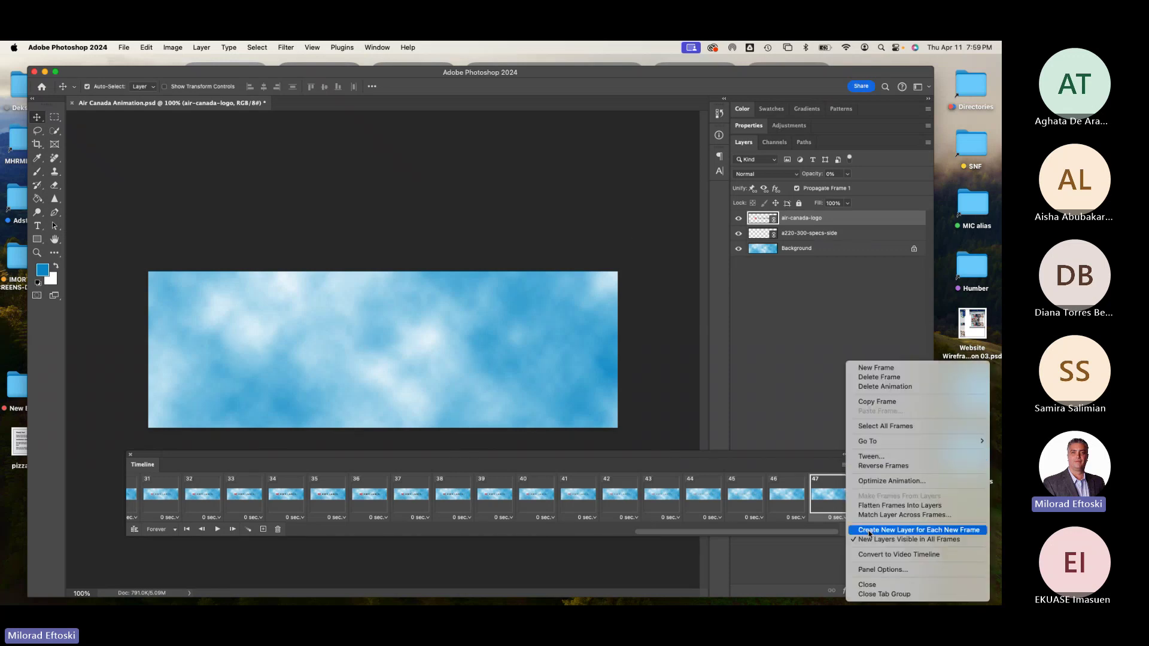
pyautogui.click(892, 540)
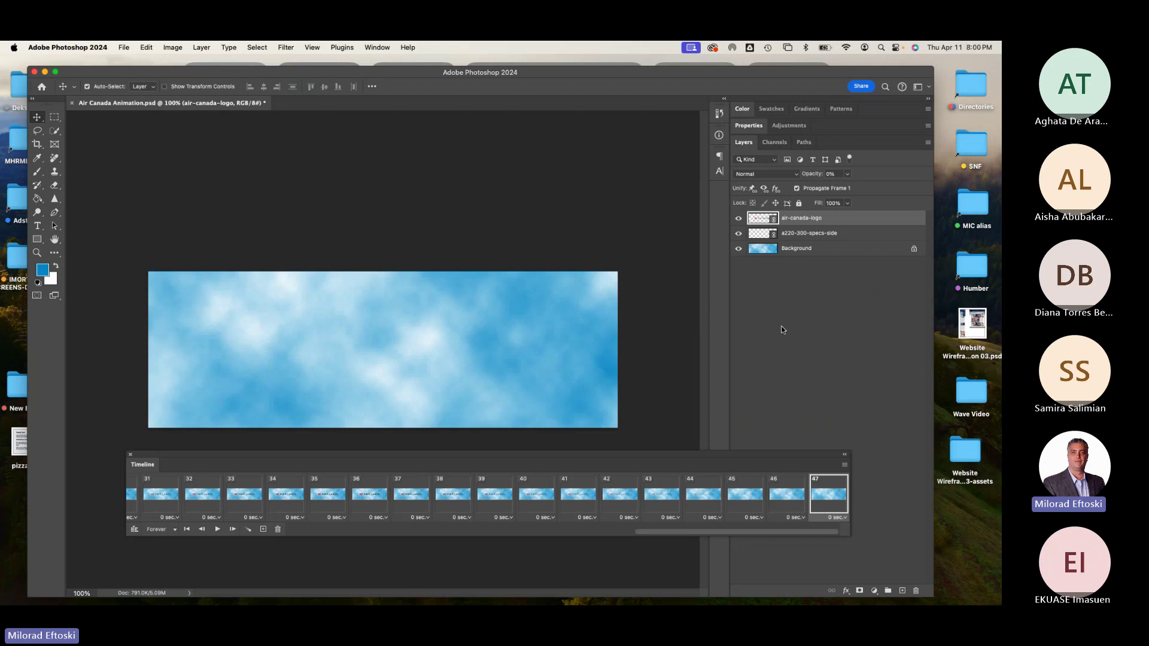
# Place the 1200px-Air_Miles_Program_Logo.svg image in frame 47, scale it down, and position it just above the banner's upper edge.
pyautogui.click(124, 47)
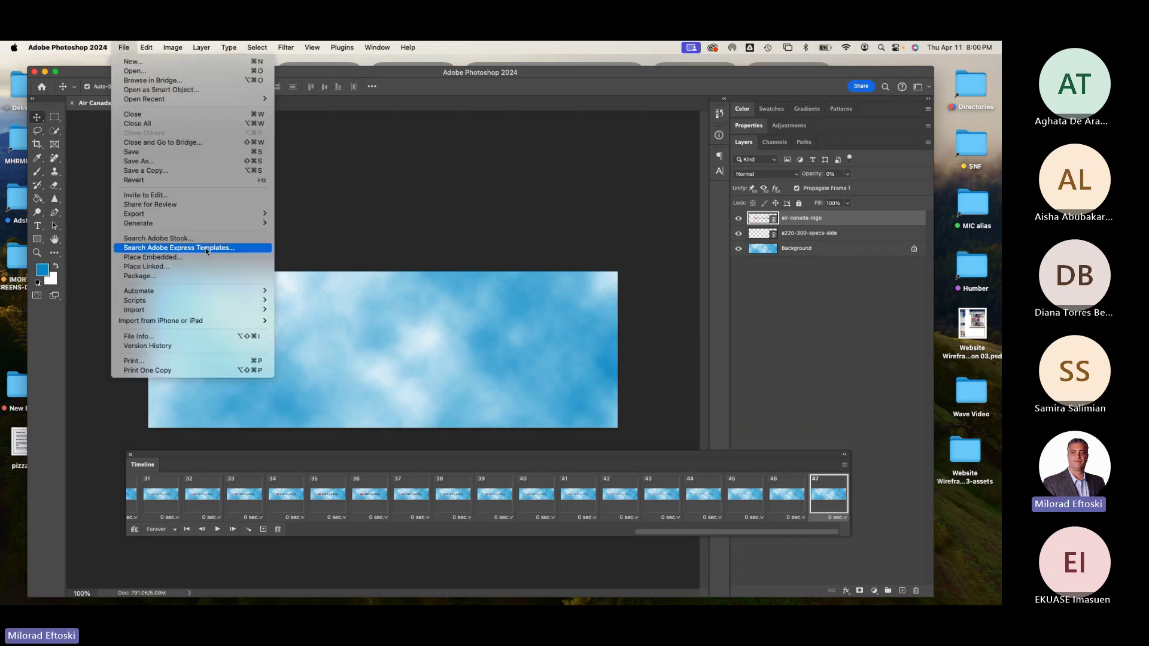
pyautogui.click(169, 269)
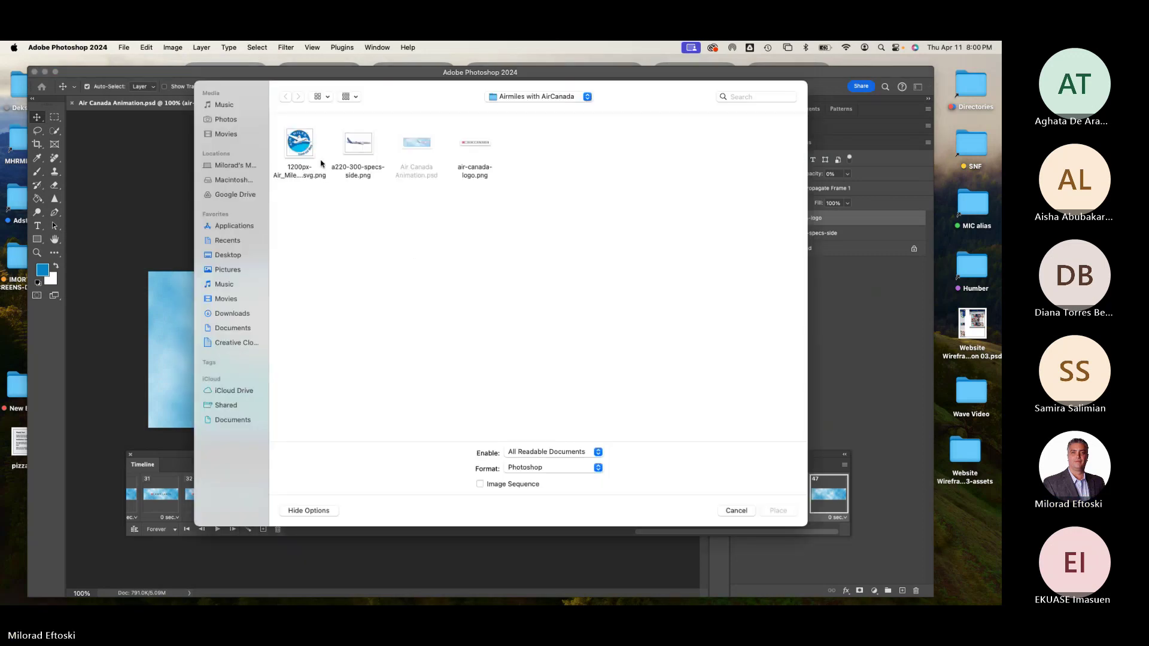
pyautogui.click(303, 147)
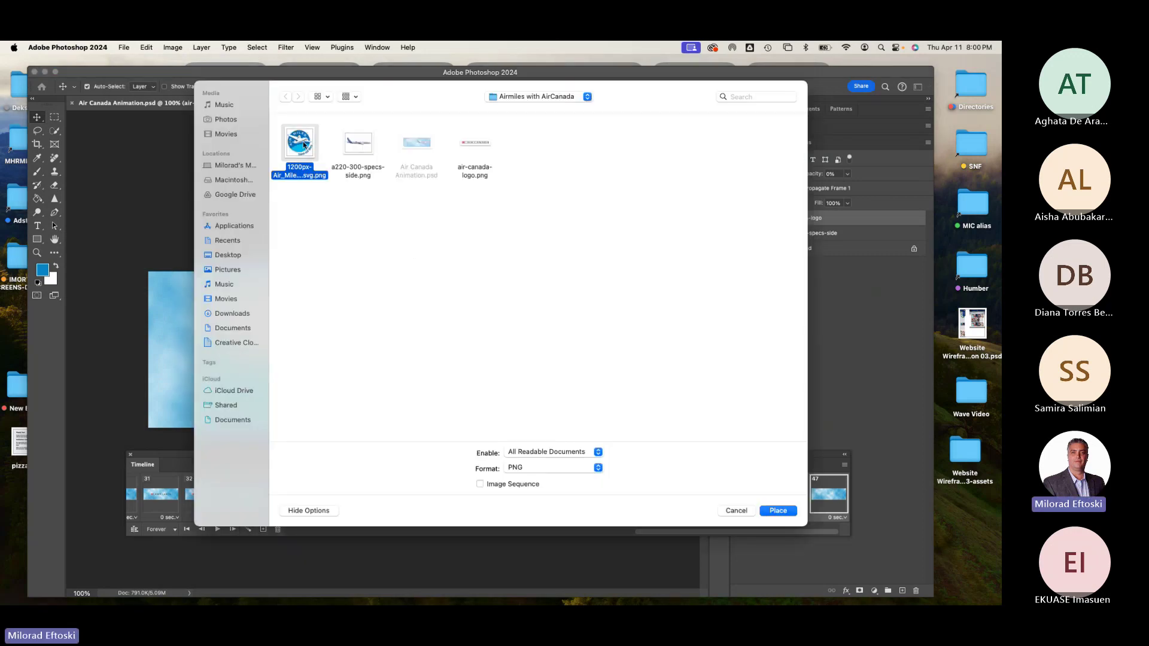
pyautogui.click(777, 512)
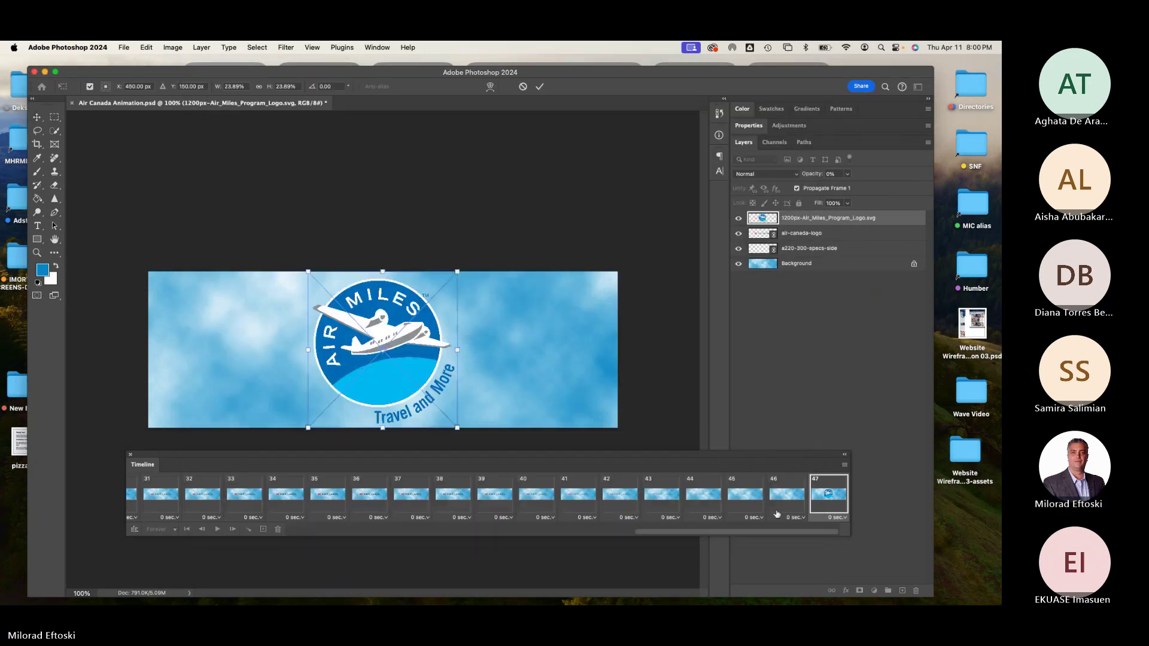
pyautogui.moveTo(460, 351); pyautogui.dragTo(395, 251)
pyautogui.press('Return')
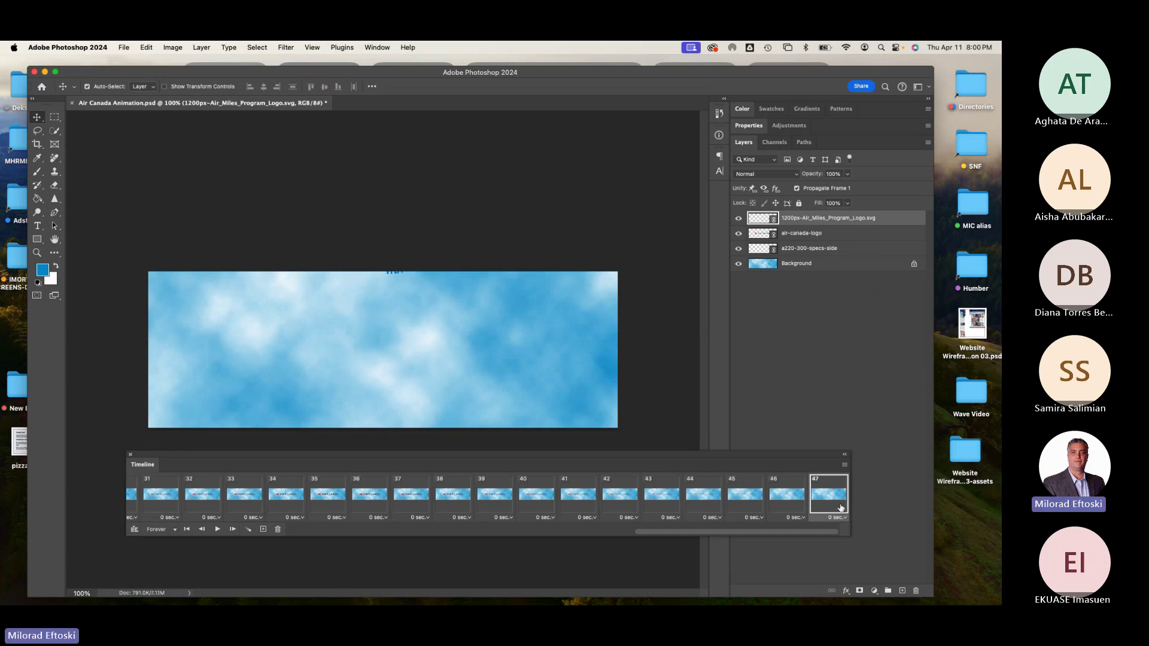
# Duplicate frame 47, move the Air Miles logo down into the middle of the banner in frame 48, and compare both frames.
pyautogui.click(262, 529)
pyautogui.moveTo(393, 274); pyautogui.dragTo(393, 410)
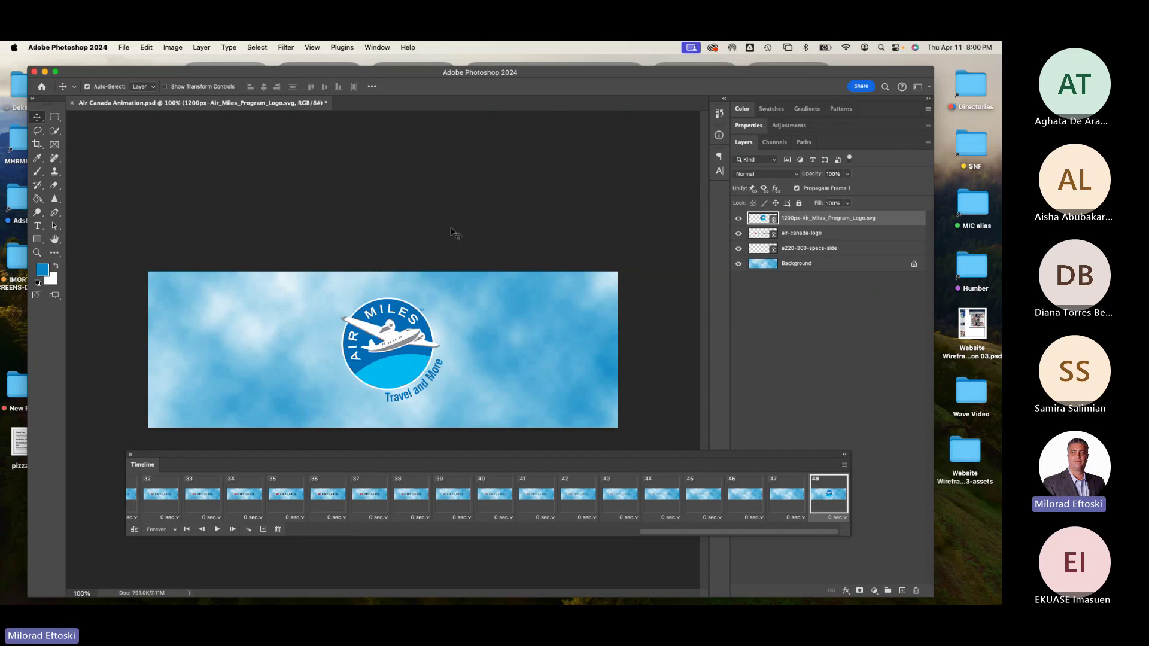
pyautogui.click(797, 497)
pyautogui.click(822, 498)
# Set the Air Miles logo layer's opacity to 0% in frame 47.
pyautogui.click(789, 499)
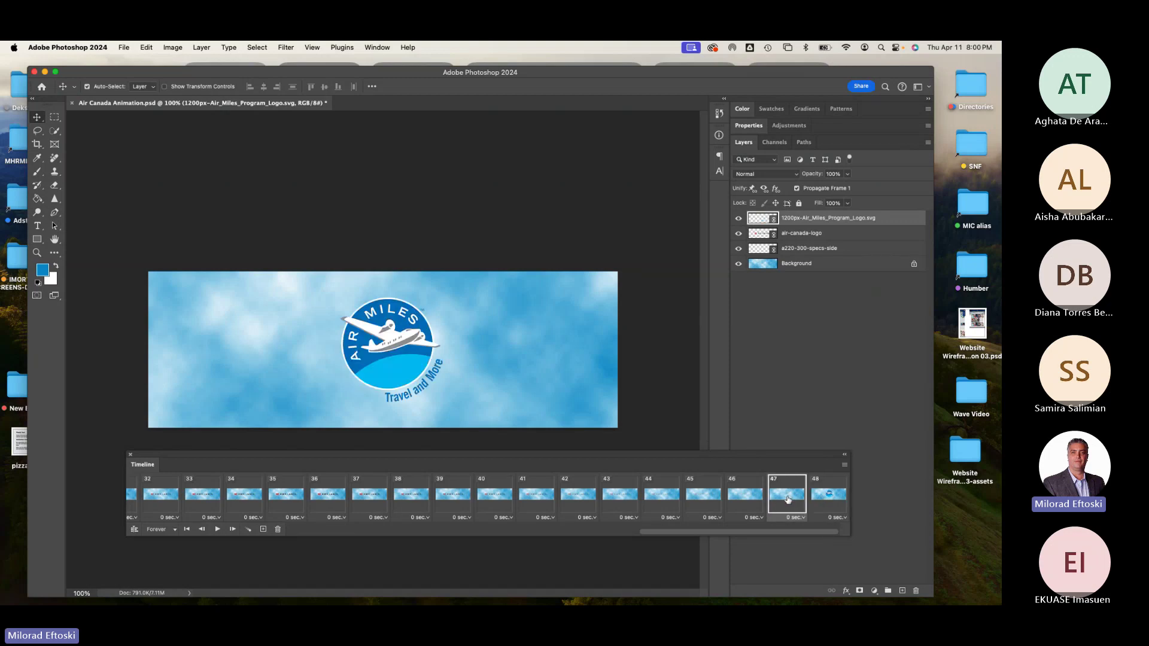
pyautogui.click(830, 499)
pyautogui.click(799, 500)
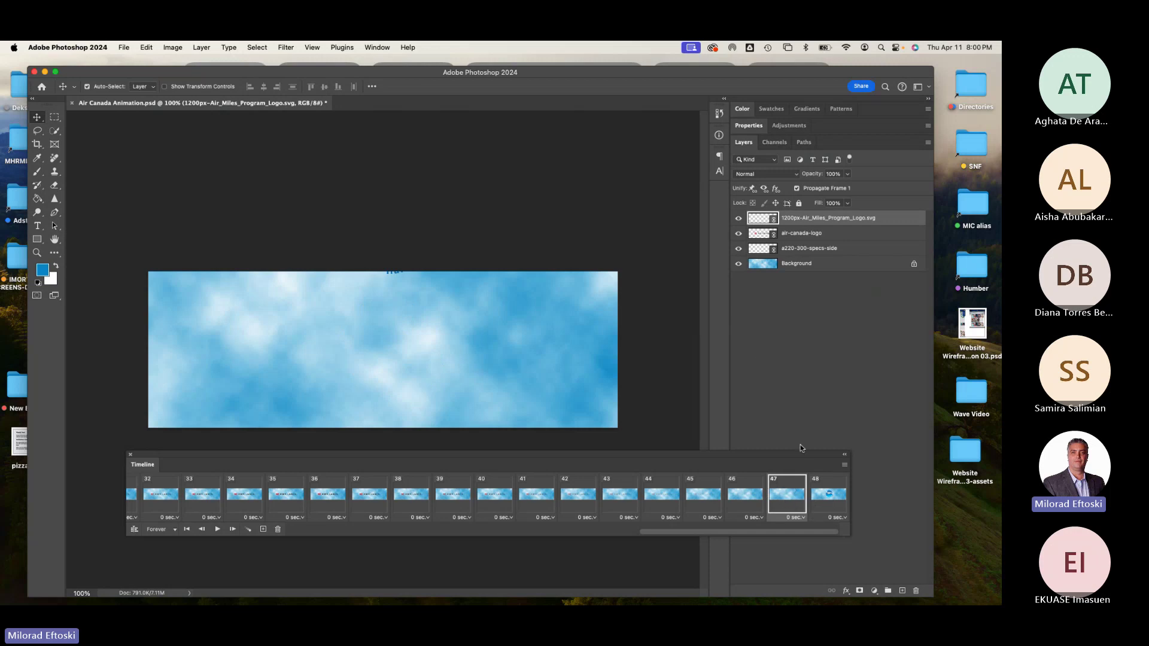
pyautogui.click(848, 175)
pyautogui.moveTo(850, 187); pyautogui.dragTo(778, 188)
# Tween frames 47 and 48 with 15 added frames for all layers, including position, opacity and effects.
pyautogui.click(789, 491)
pyautogui.click(824, 492)
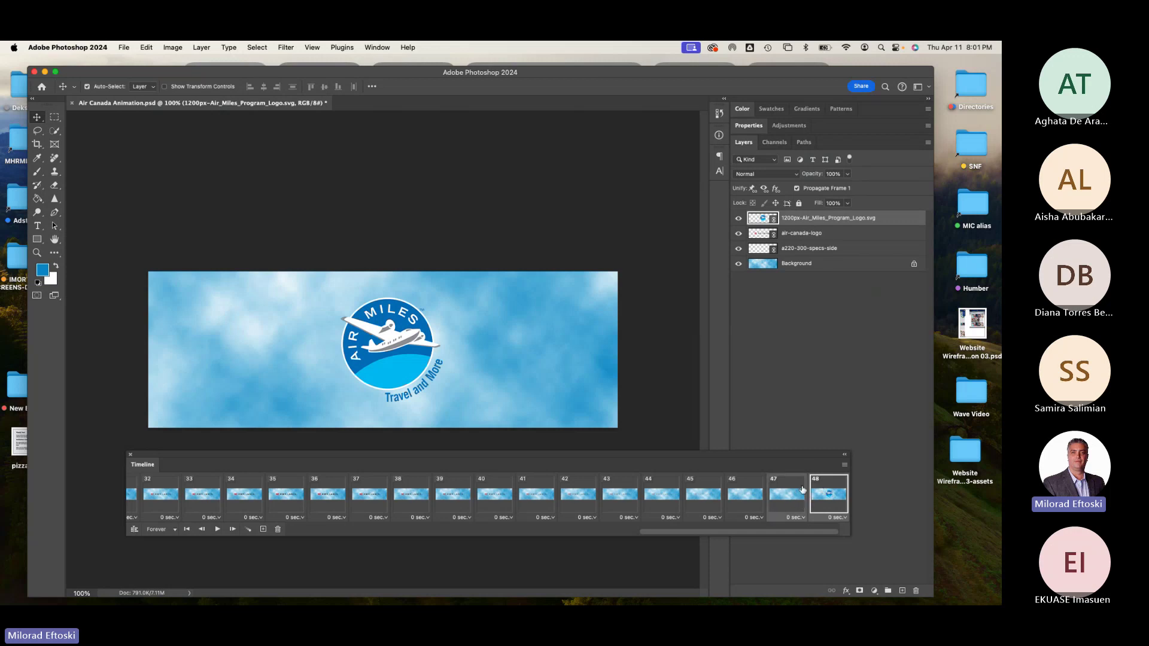
pyautogui.click(249, 531)
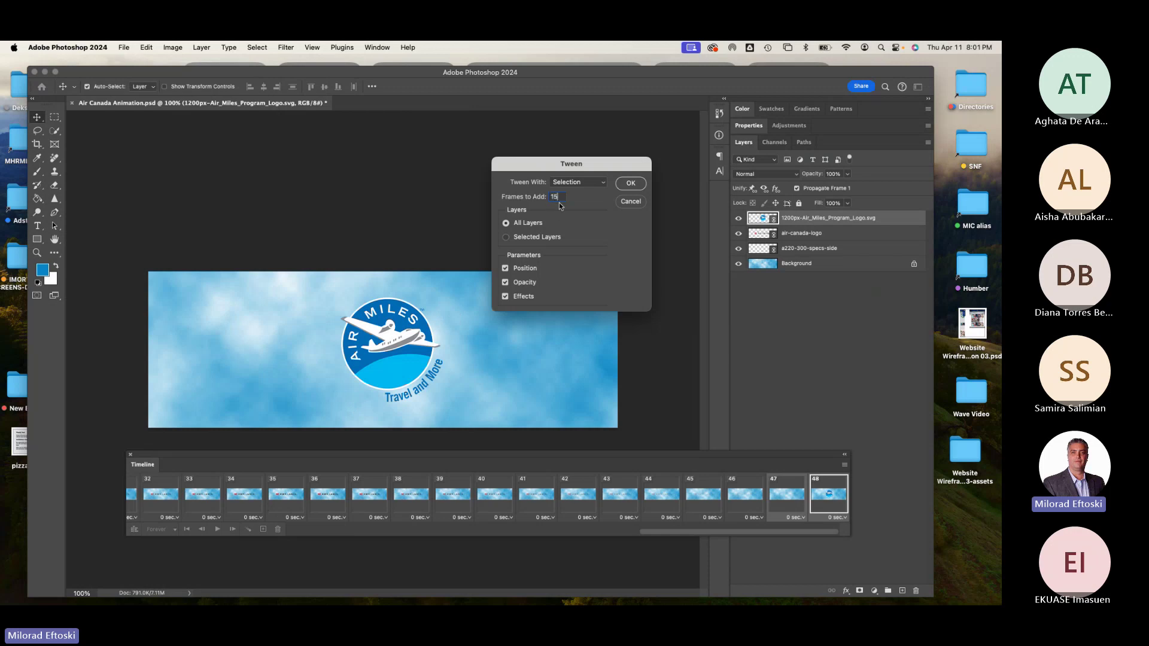
pyautogui.press('super+a')
pyautogui.click(631, 184)
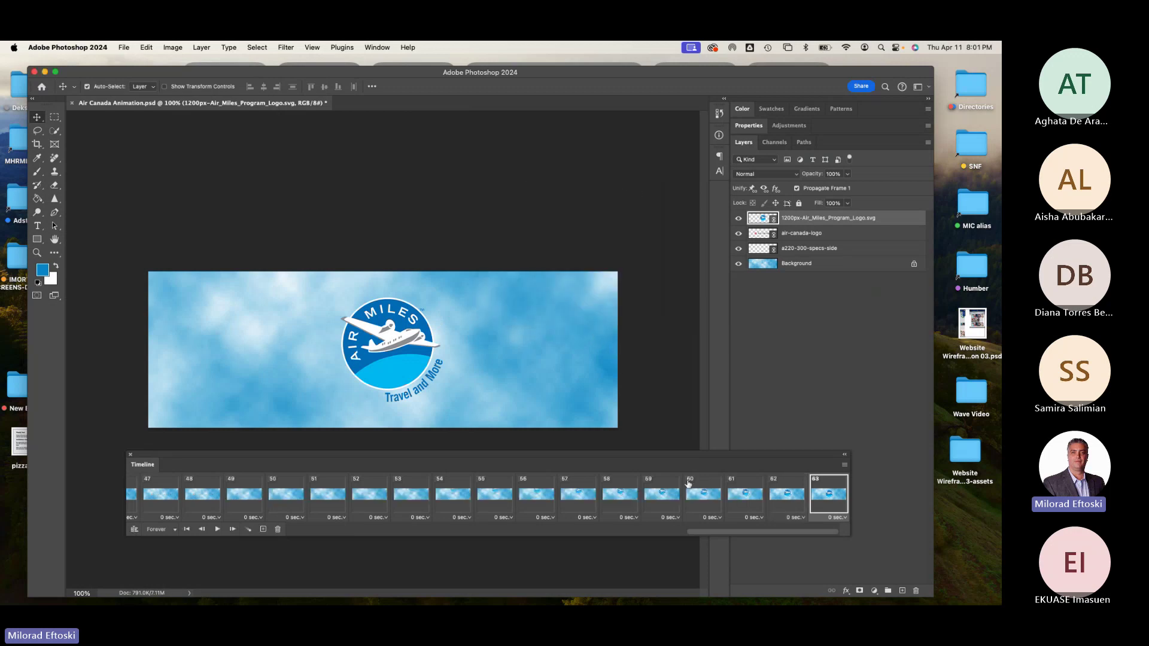
# Check the last tweened frames of the Air Miles logo and set the delay of frame 63 to 1.0 second.
pyautogui.click(663, 495)
pyautogui.click(695, 501)
pyautogui.click(728, 506)
pyautogui.click(789, 502)
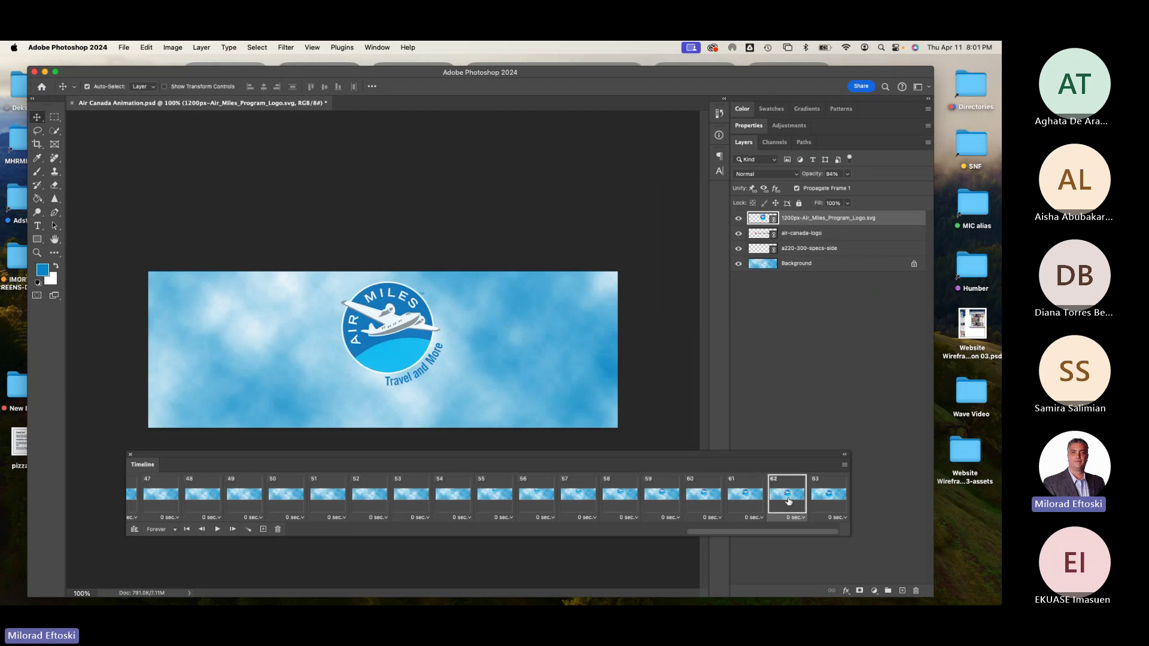
pyautogui.click(817, 500)
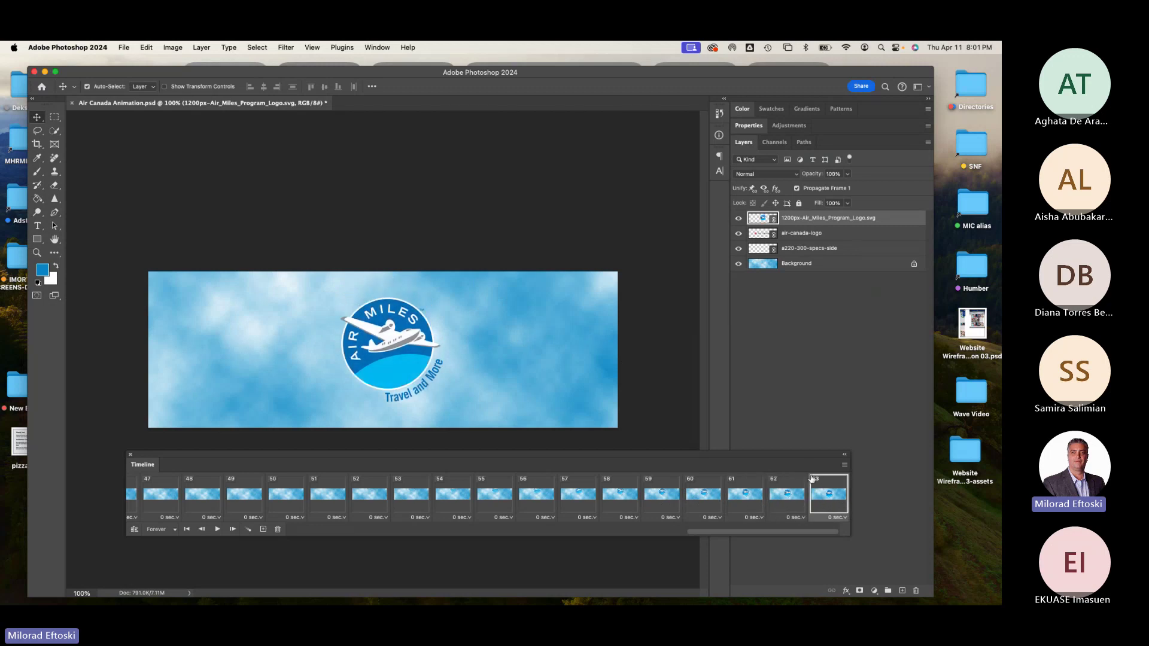
pyautogui.click(842, 518)
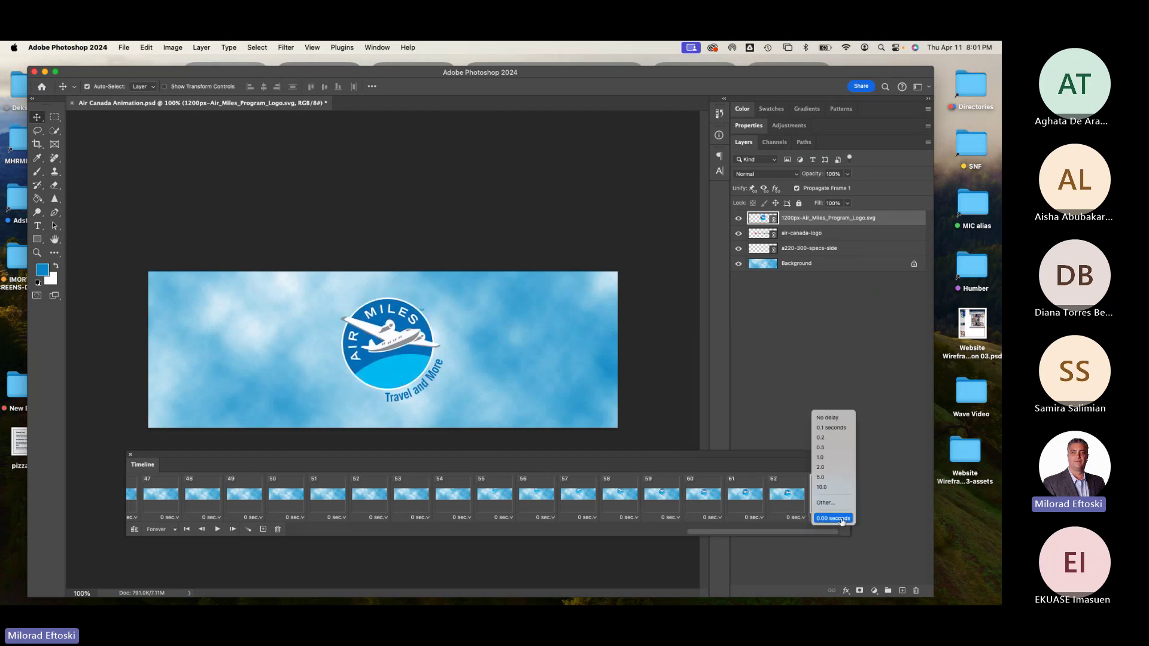
pyautogui.click(830, 461)
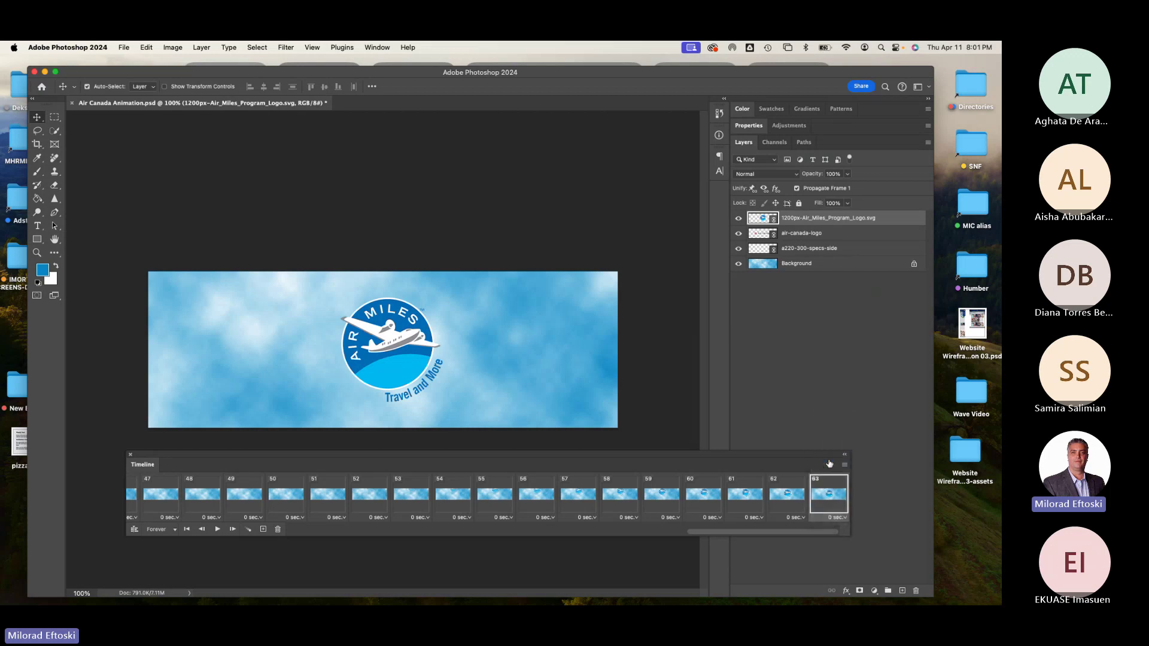
pyautogui.click(842, 519)
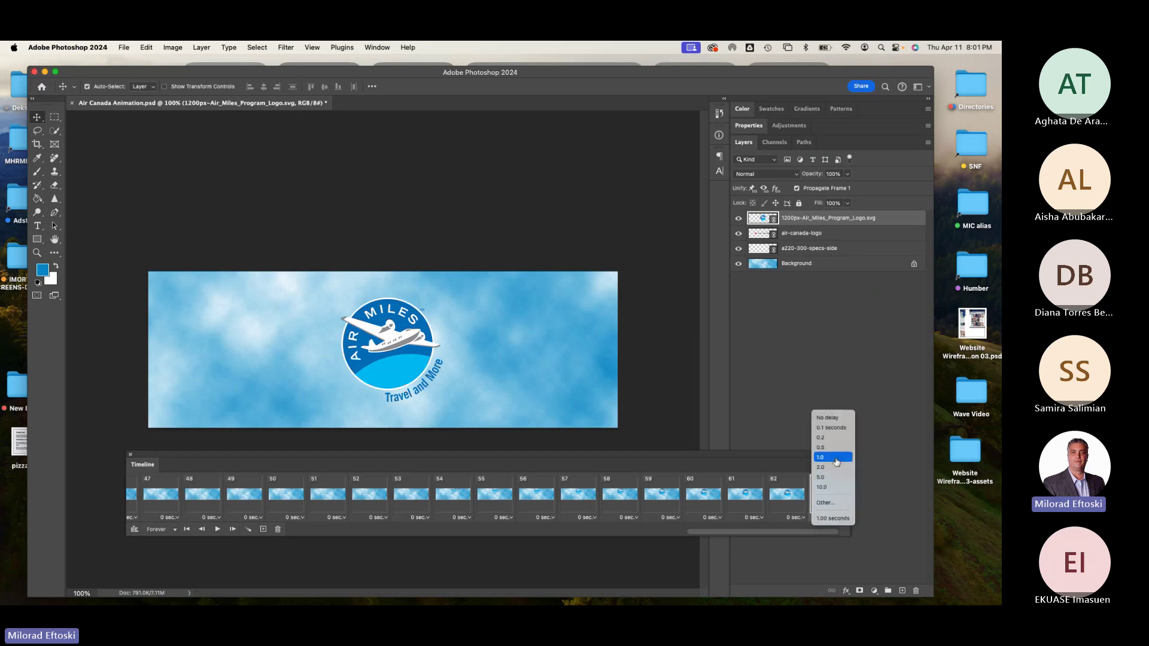
pyautogui.click(837, 459)
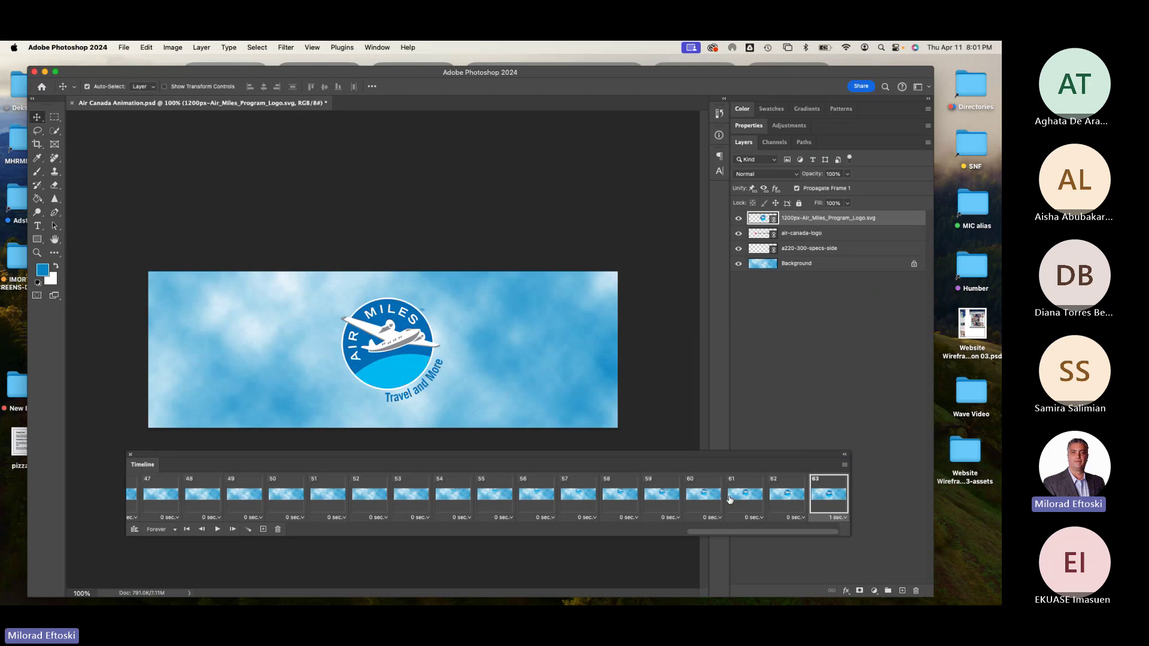
# Step through frames 31 to 37 to find where the Air Canada logo reaches full opacity.
pyautogui.hscroll(-5, 518, 491)
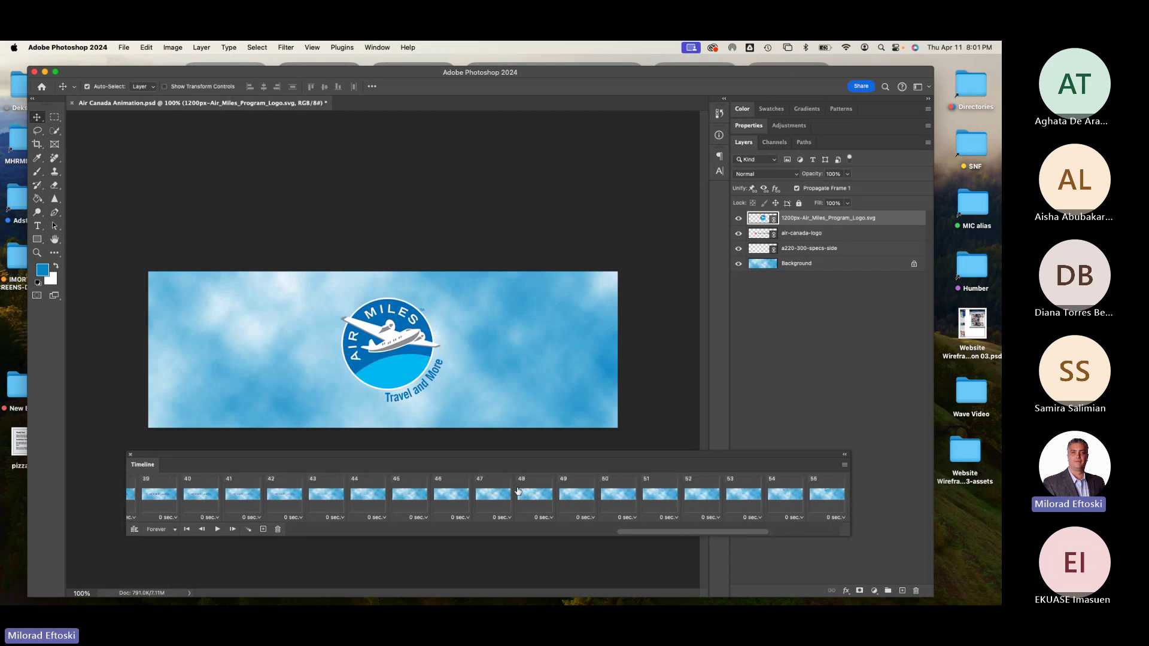
pyautogui.hscroll(-6, 518, 491)
pyautogui.click(364, 497)
pyautogui.hscroll(-2, 364, 503)
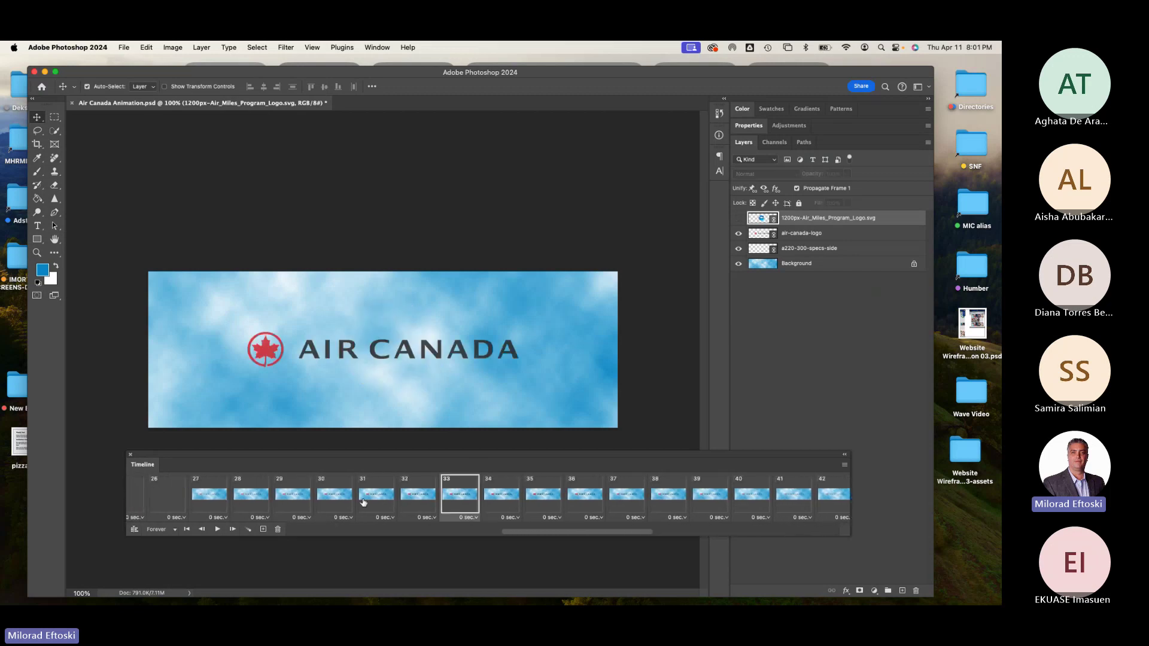
pyautogui.click(363, 502)
pyautogui.click(390, 501)
pyautogui.click(434, 501)
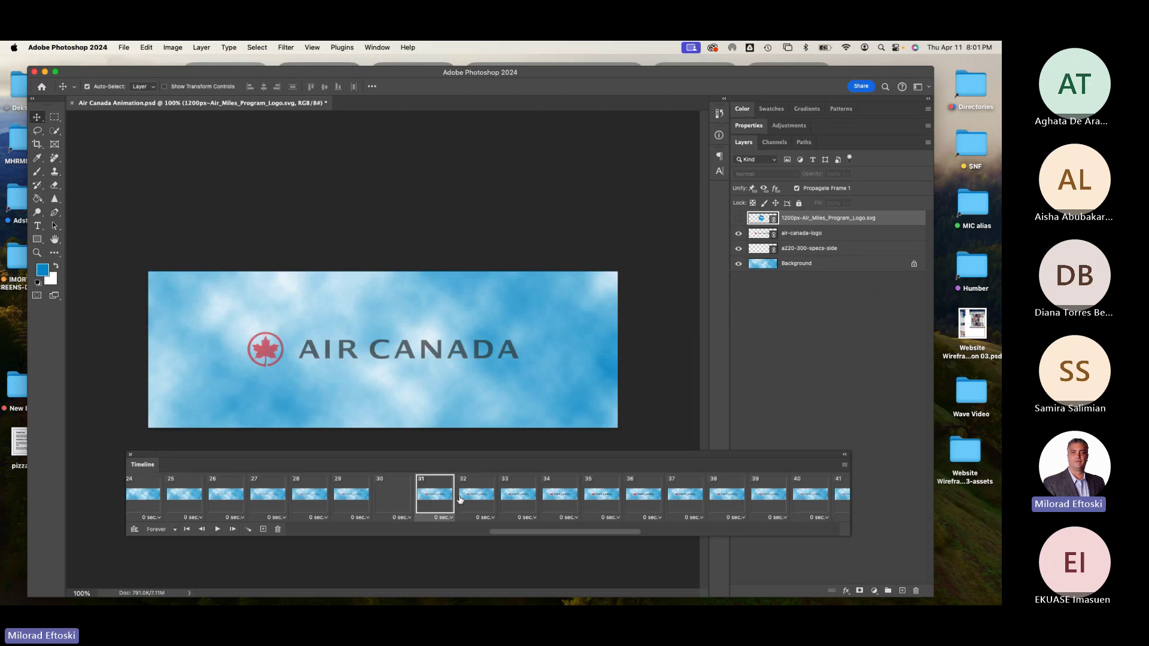
pyautogui.click(476, 500)
pyautogui.click(518, 501)
pyautogui.click(575, 498)
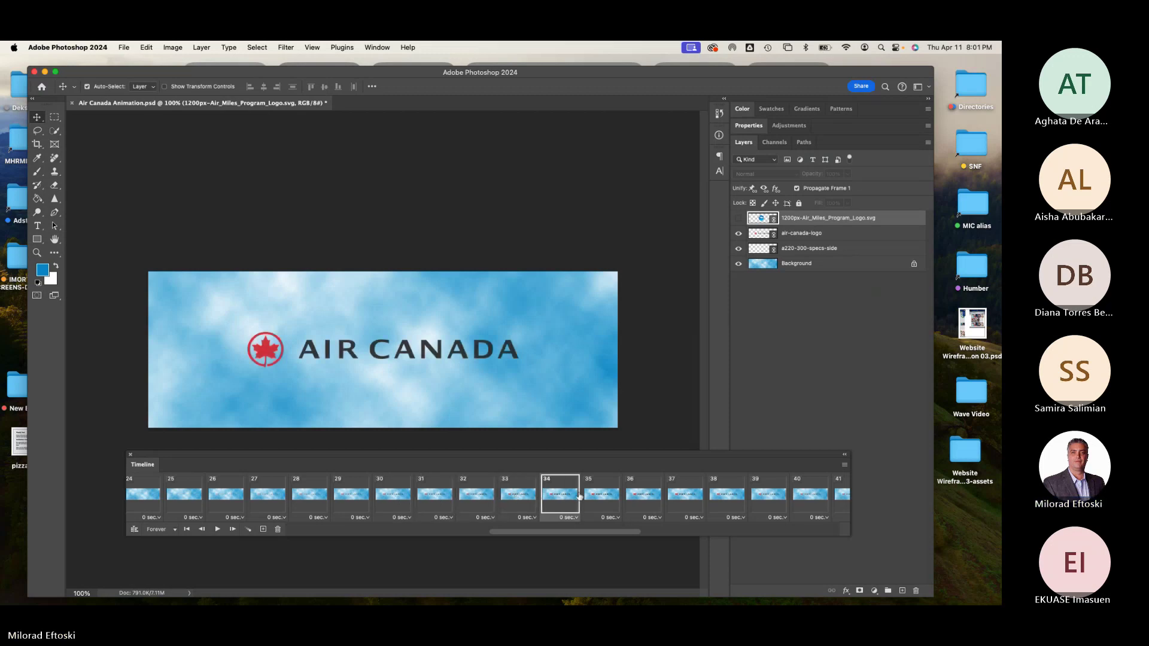
pyautogui.click(604, 496)
pyautogui.click(646, 497)
pyautogui.click(693, 494)
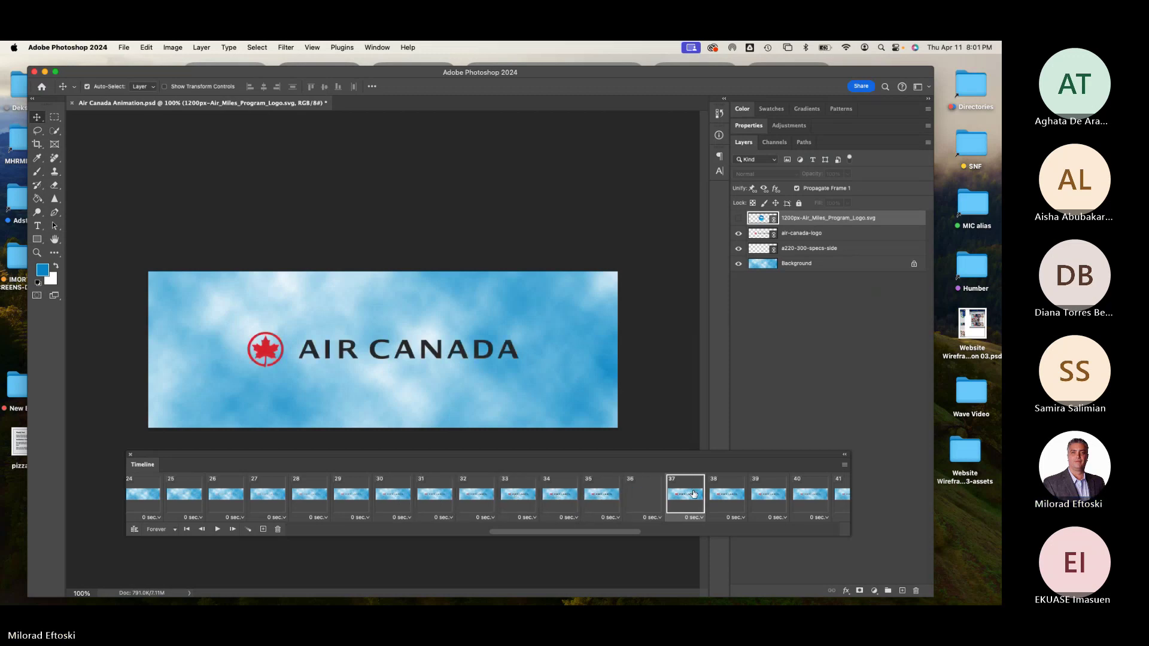
# Set the delay of frame 36 to 1.0 second so the Air Canada logo holds on the banner.
pyautogui.click(644, 494)
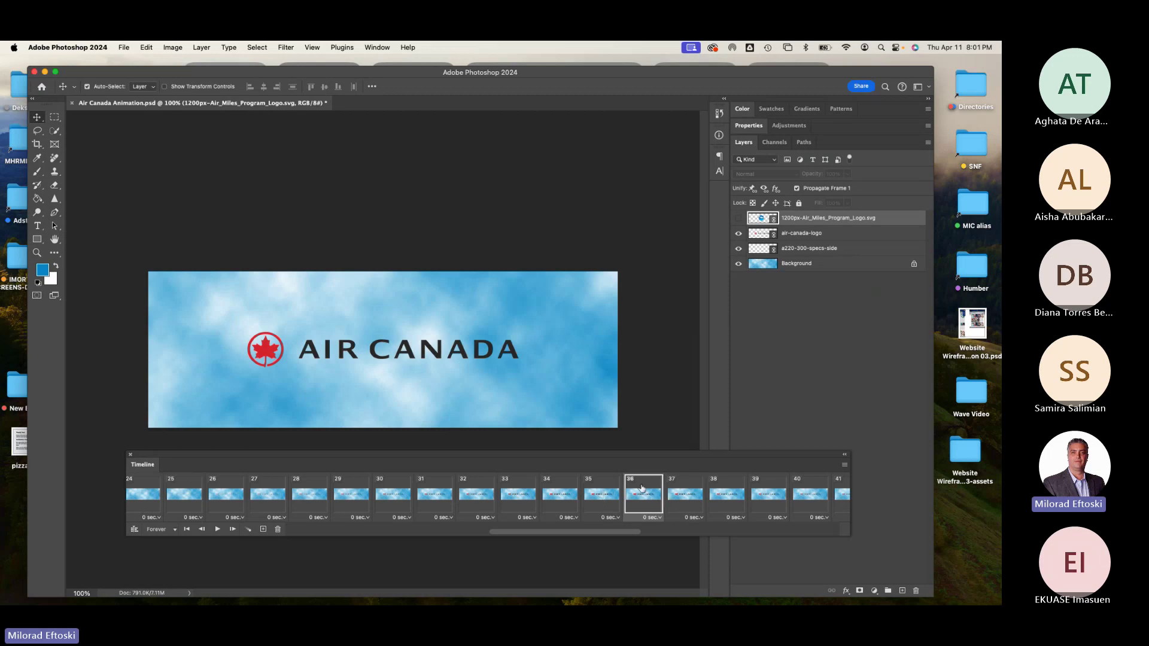
pyautogui.click(652, 517)
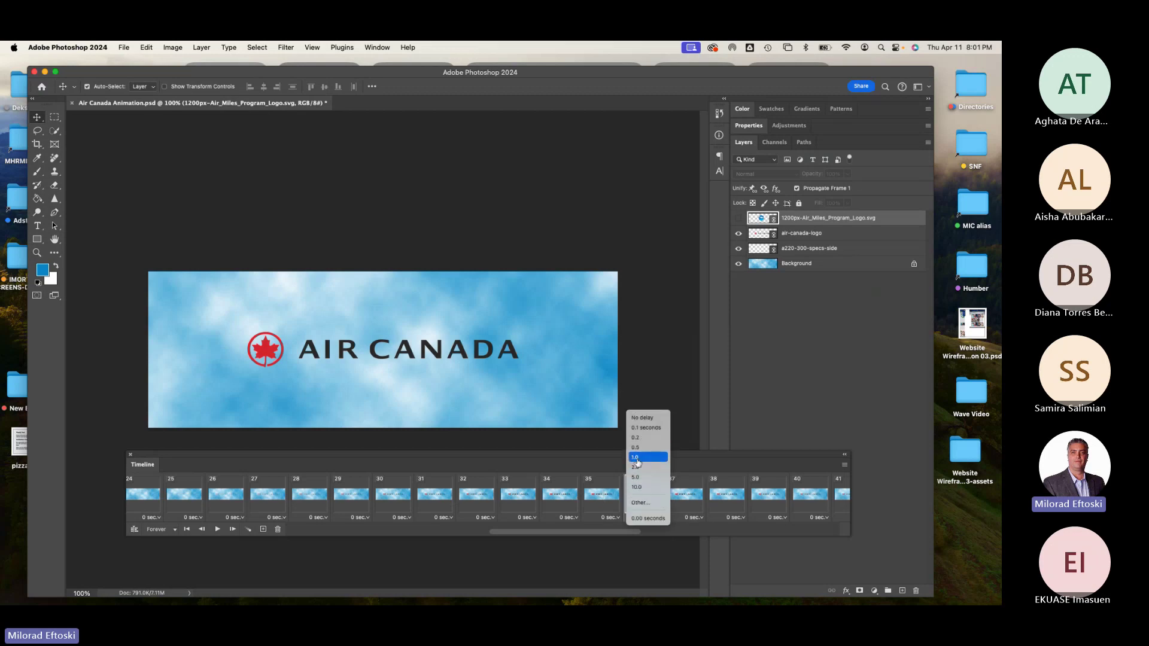
pyautogui.click(639, 459)
pyautogui.click(654, 518)
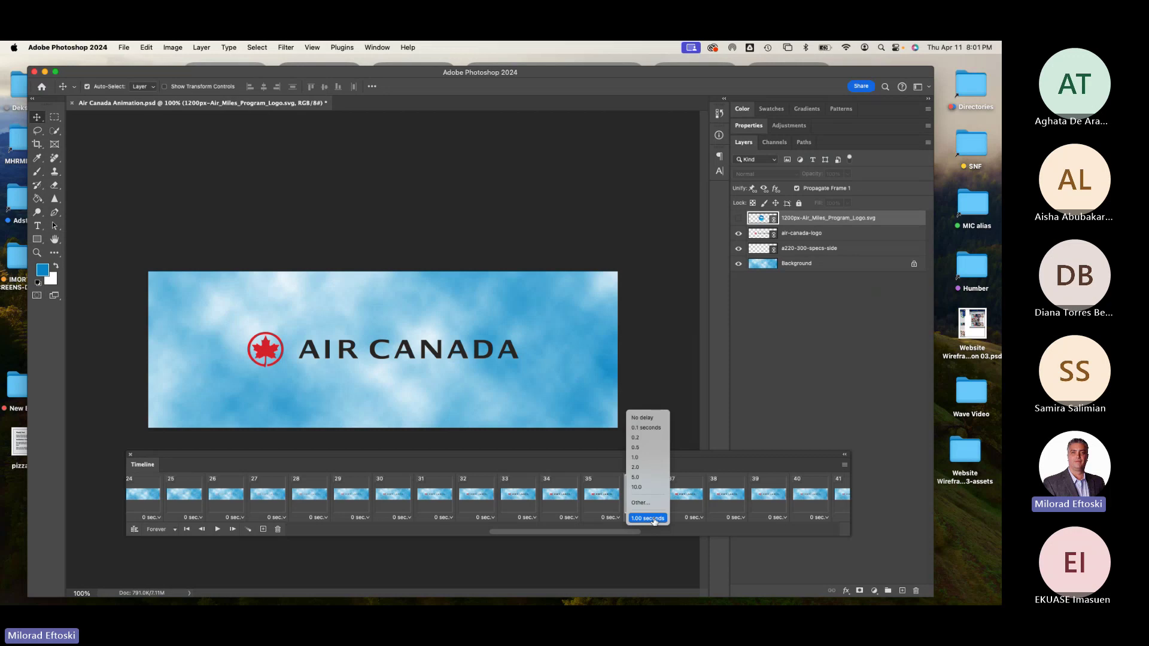
pyautogui.click(650, 384)
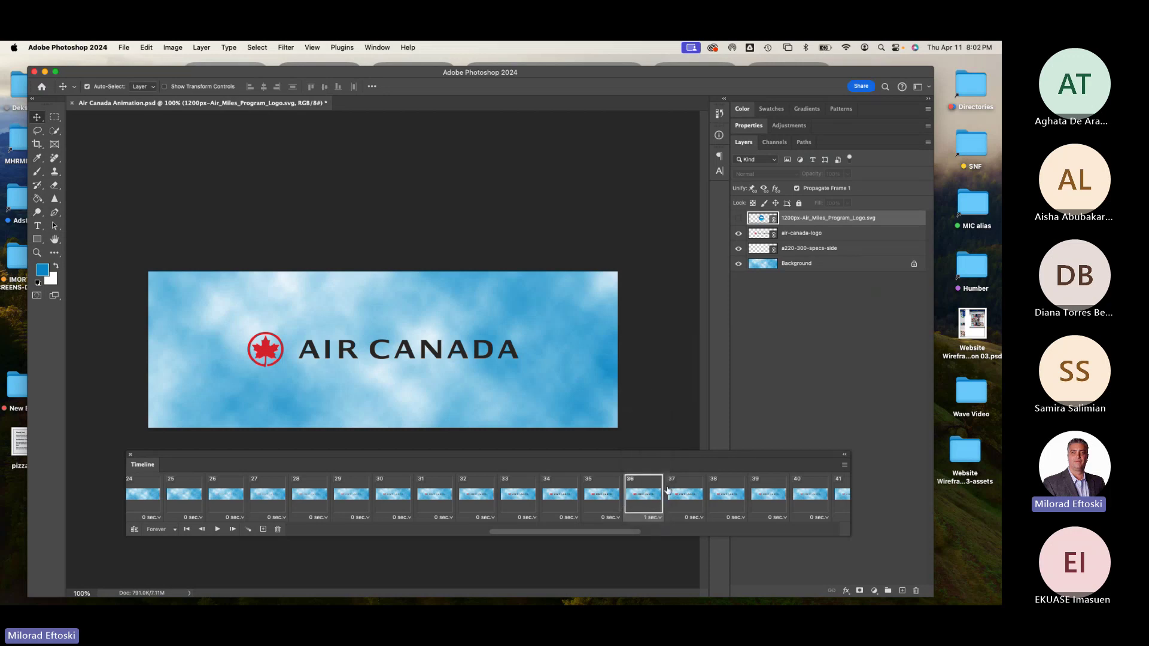
# Play the whole animation to review the frame delays, and stop it.
pyautogui.hscroll(-10, 610, 492)
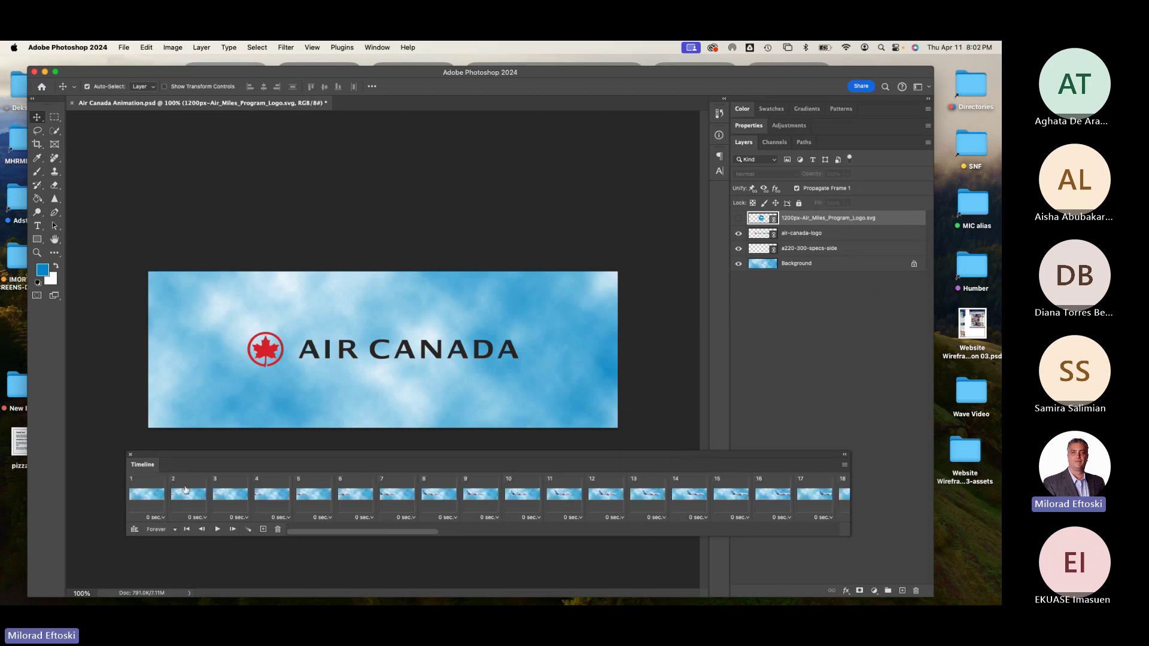
pyautogui.click(217, 530)
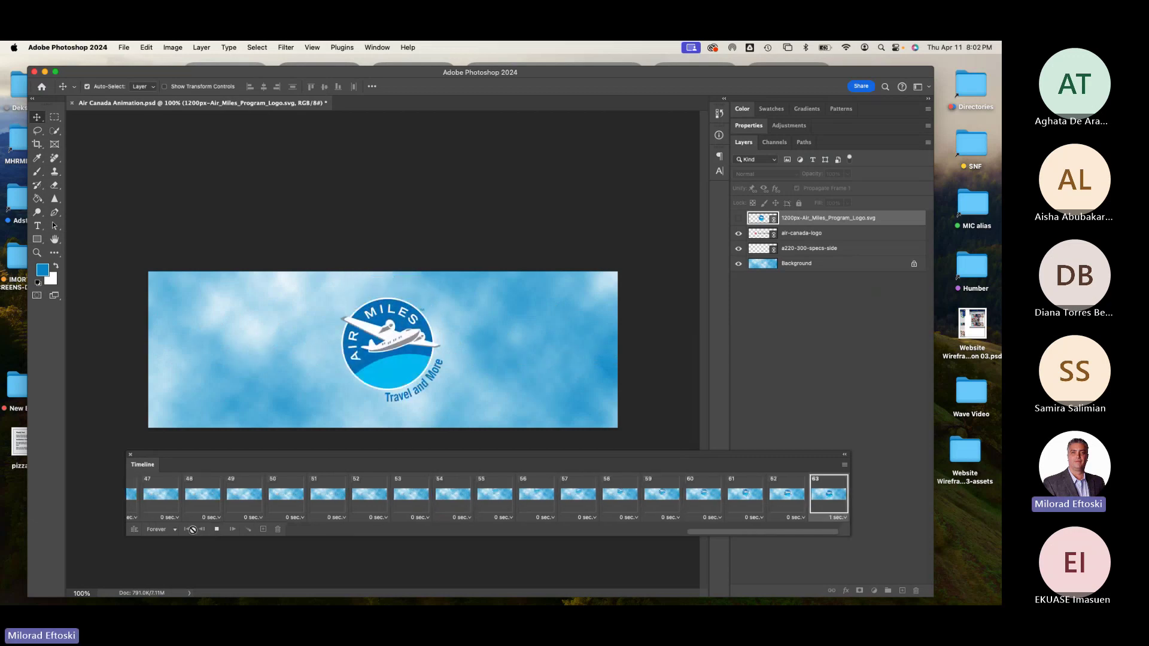
pyautogui.click(217, 531)
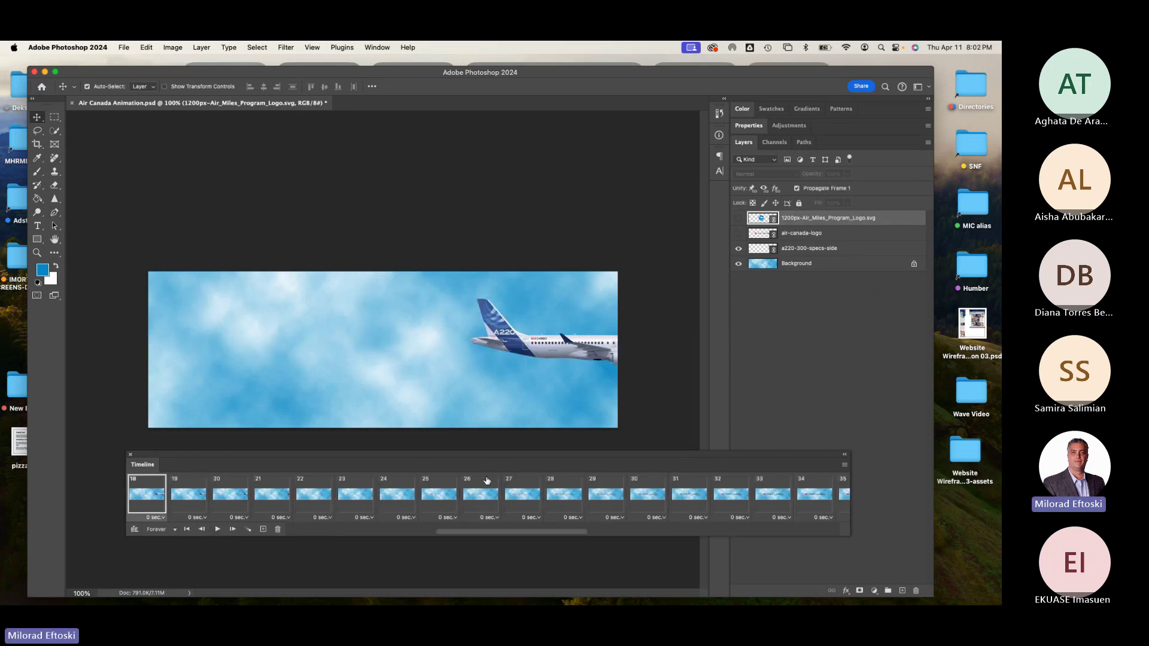
# Duplicate frame 63 at the end of the animation.
pyautogui.hscroll(10, 500, 488)
pyautogui.hscroll(3, 502, 489)
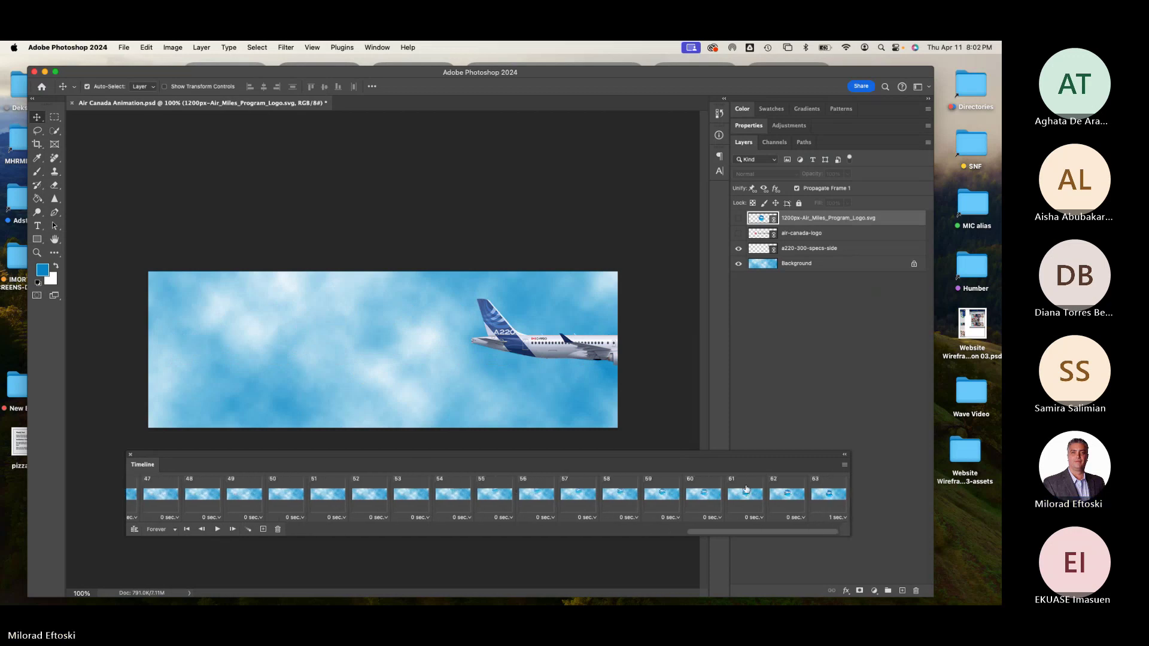
pyautogui.click(818, 499)
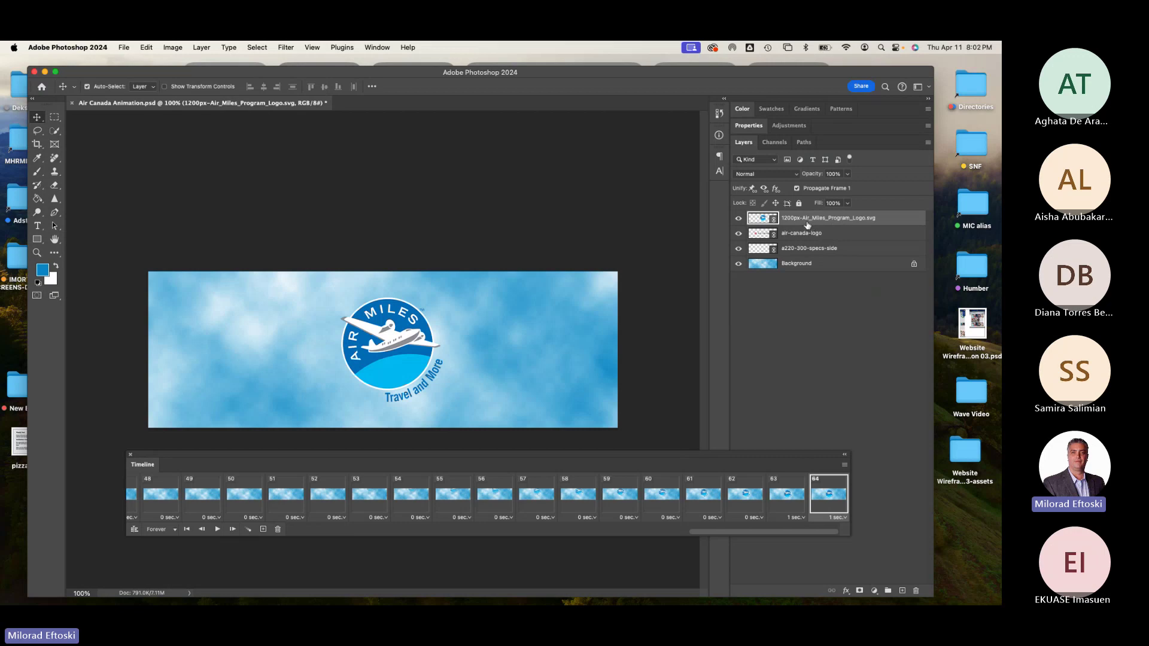
# Add an Outer Glow effect with Normal blend mode to the Air Miles logo layer in frame 64.
pyautogui.doubleClick(899, 217)
pyautogui.moveTo(584, 158); pyautogui.dragTo(673, 167)
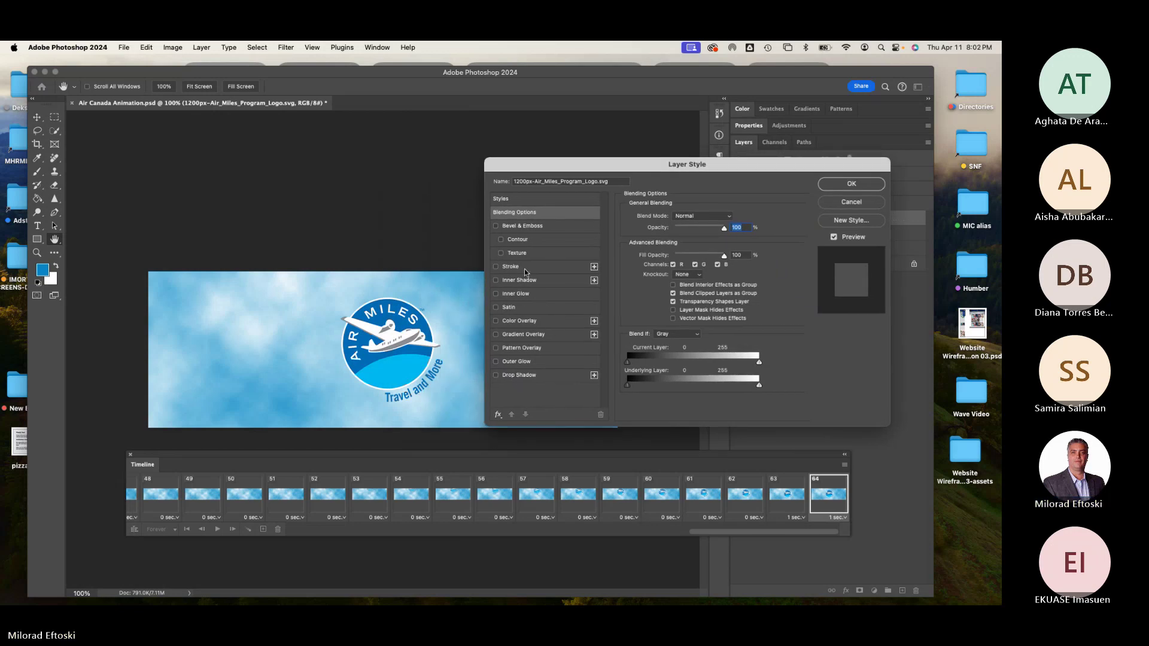
pyautogui.click(528, 364)
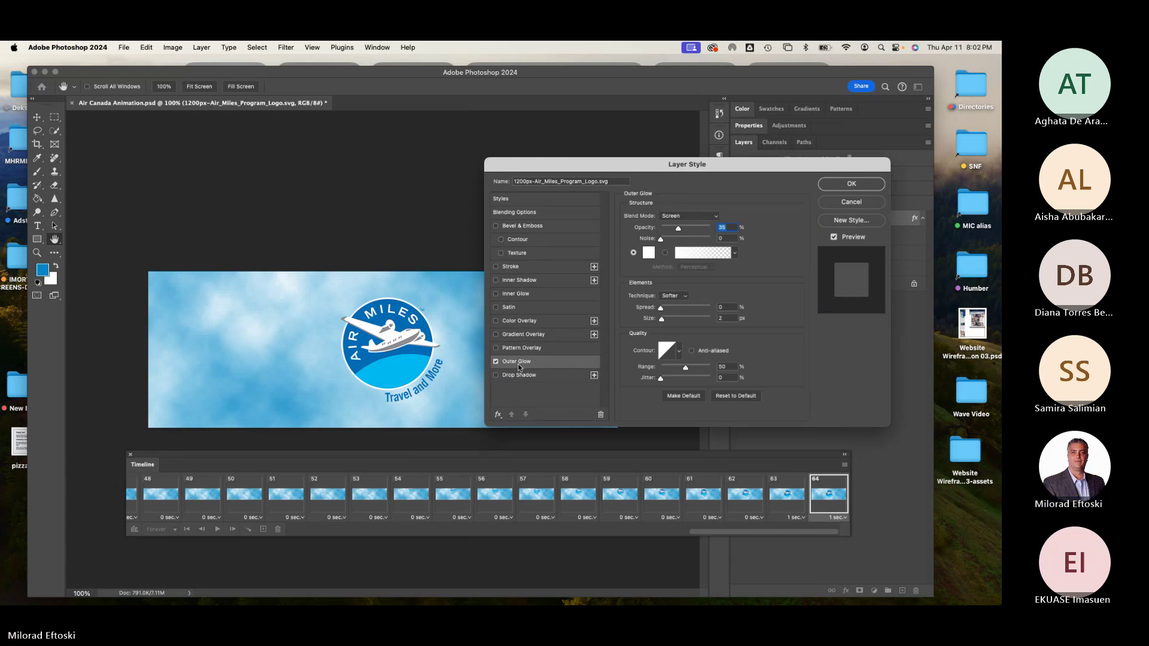
pyautogui.click(695, 217)
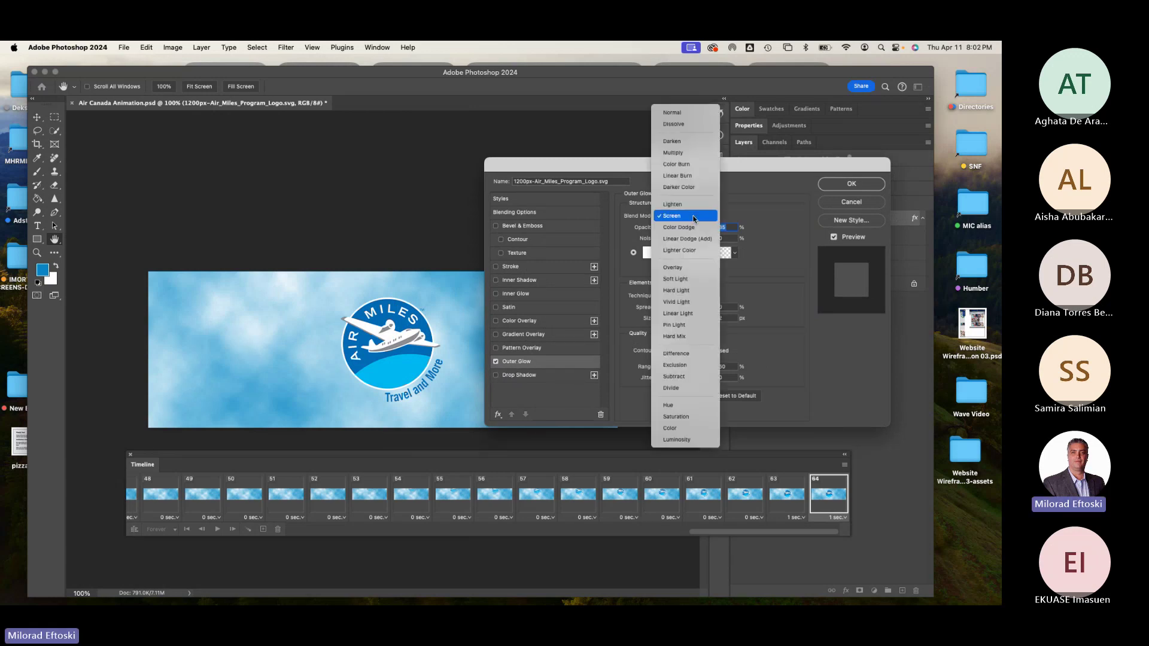
pyautogui.click(677, 113)
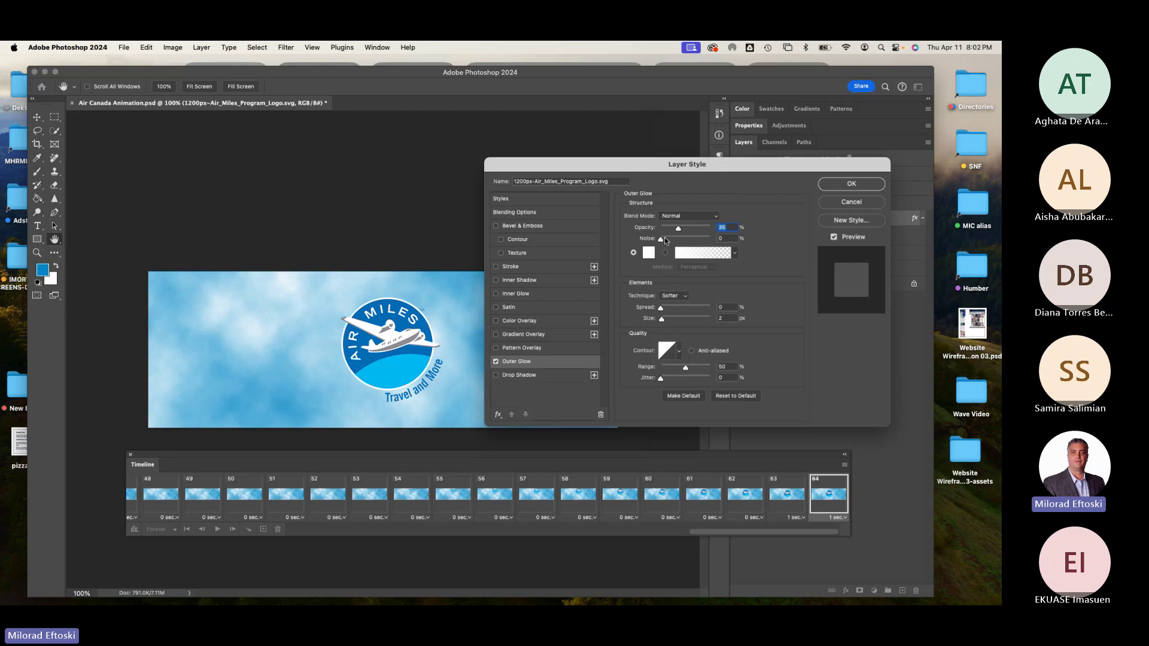
# Set the Air Miles logo's Outer Glow to 50% opacity, 9% spread and 10 px size, and apply it.
pyautogui.moveTo(680, 228); pyautogui.dragTo(696, 236)
pyautogui.moveTo(663, 310); pyautogui.dragTo(668, 323)
pyautogui.click(666, 309)
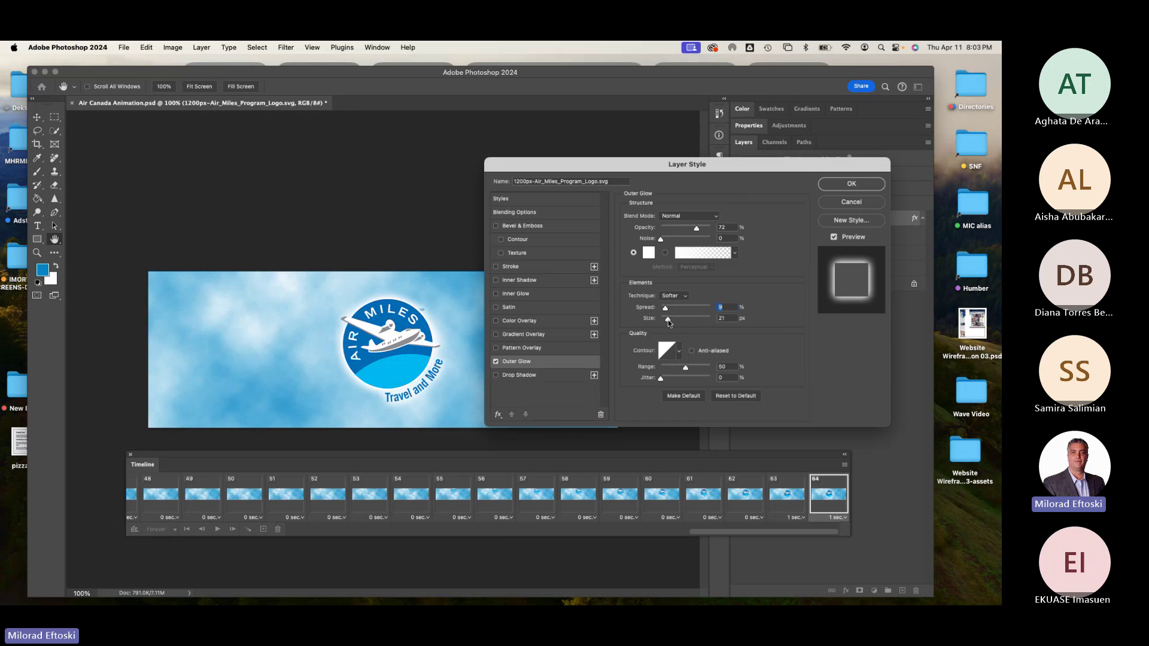
pyautogui.click(667, 320)
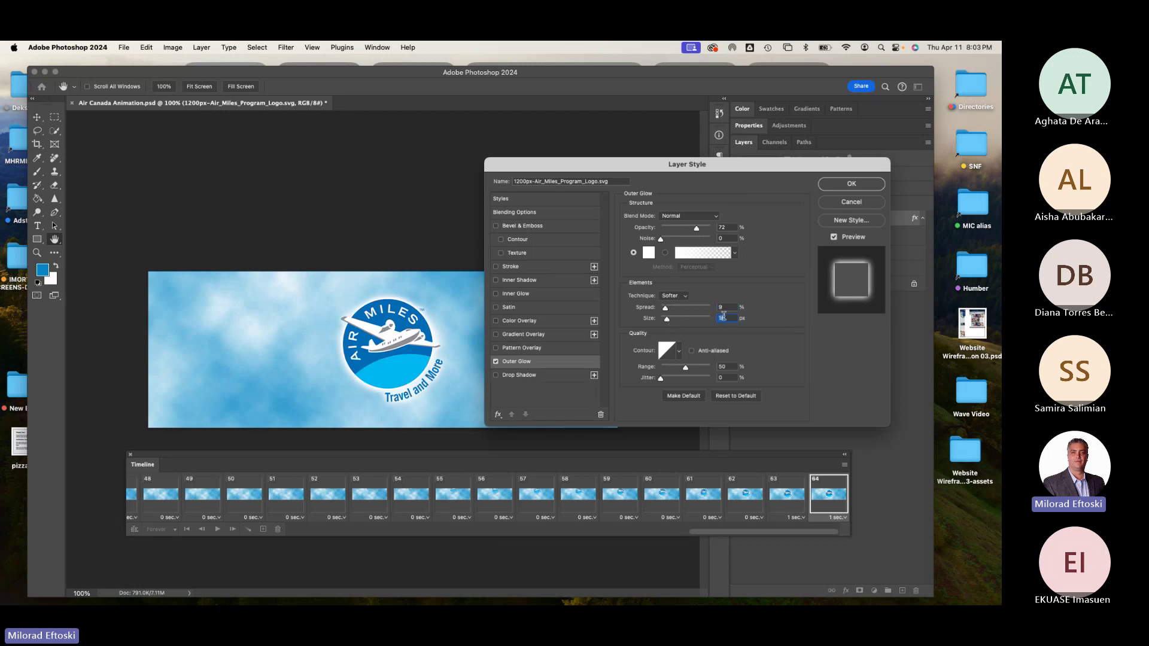
pyautogui.press('Down')
pyautogui.press('Down')
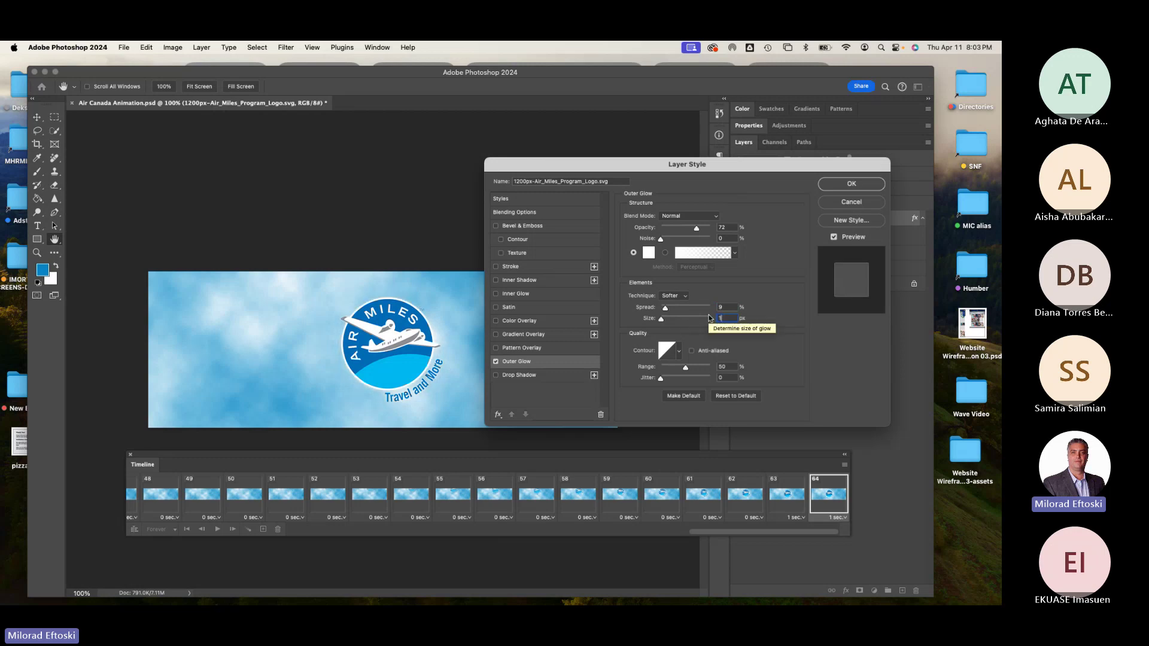
pyautogui.write('10')
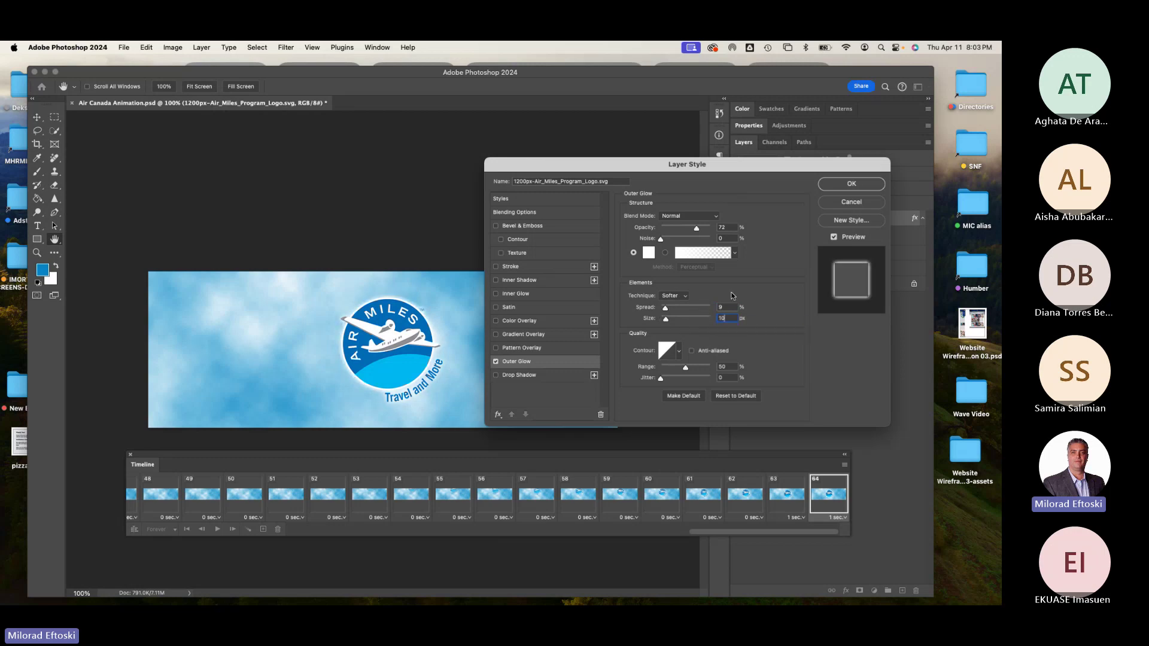
pyautogui.click(724, 227)
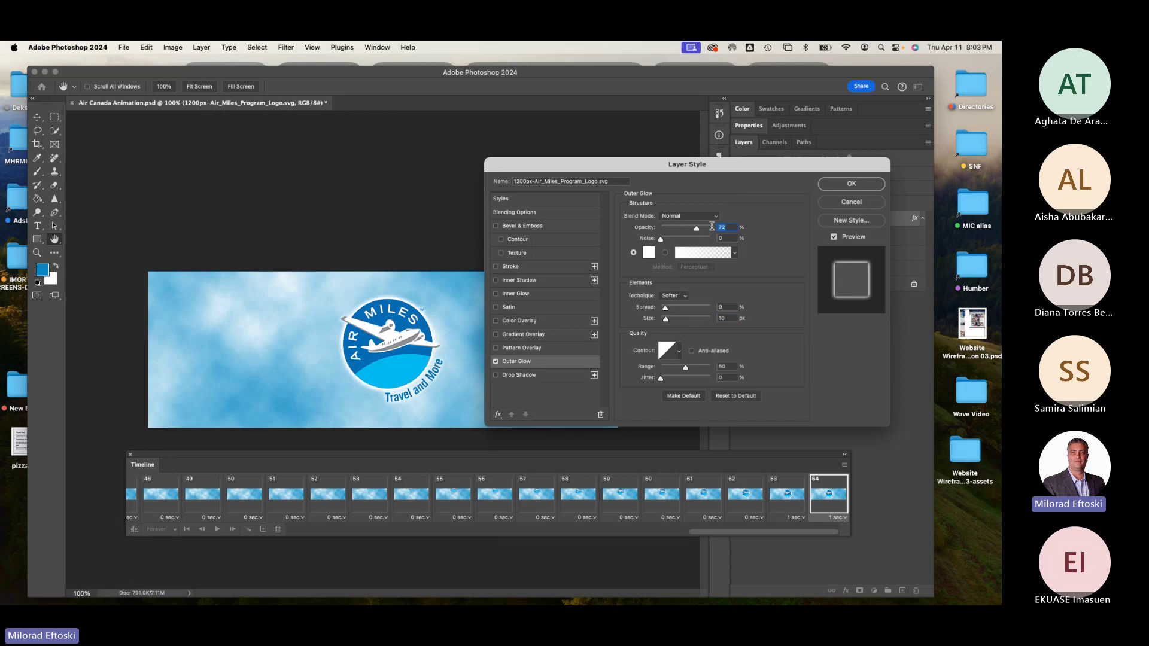
pyautogui.write('50')
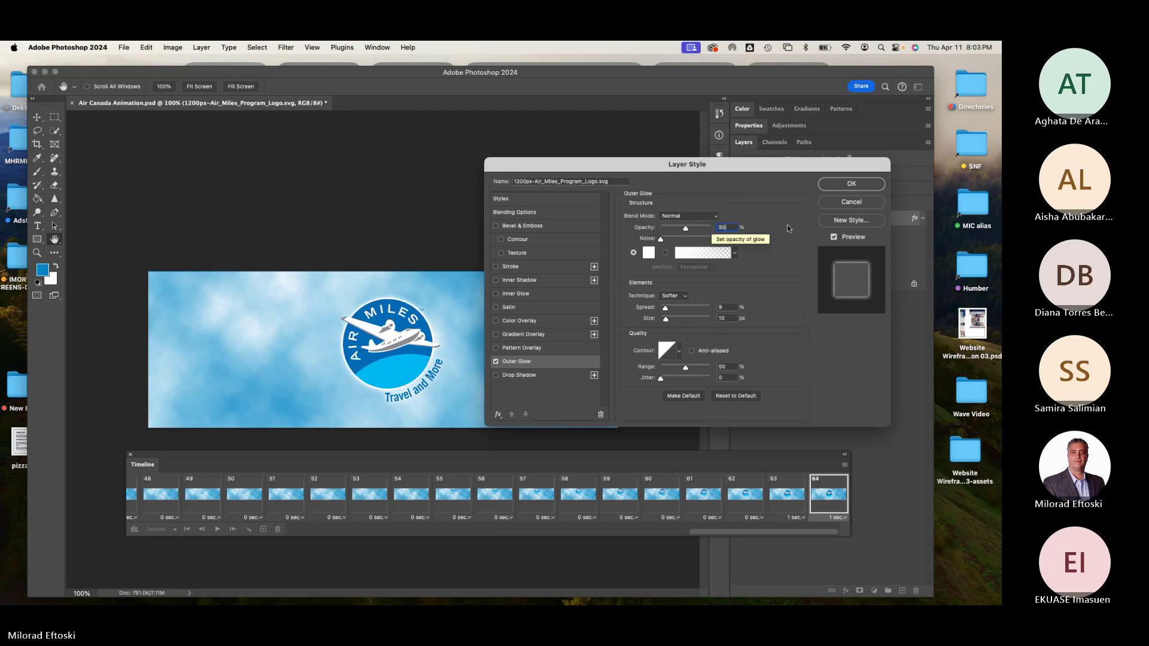
pyautogui.click(852, 184)
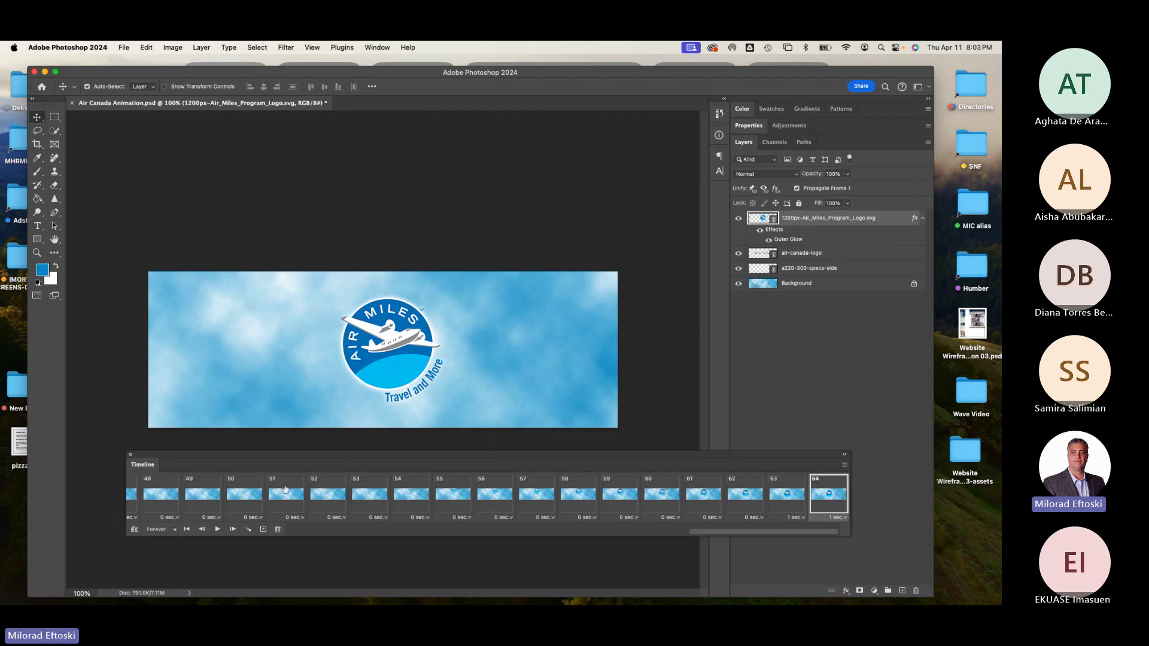
# Duplicate frame 64 and compare it with the new frame 65.
pyautogui.click(263, 530)
pyautogui.click(795, 497)
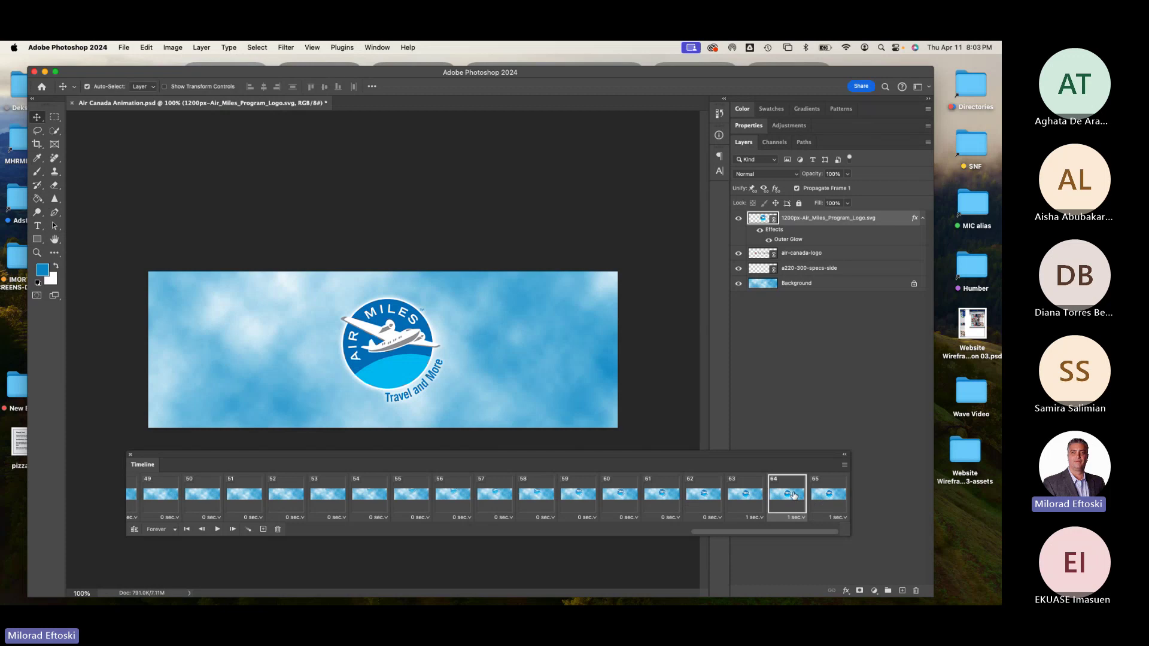
pyautogui.click(829, 489)
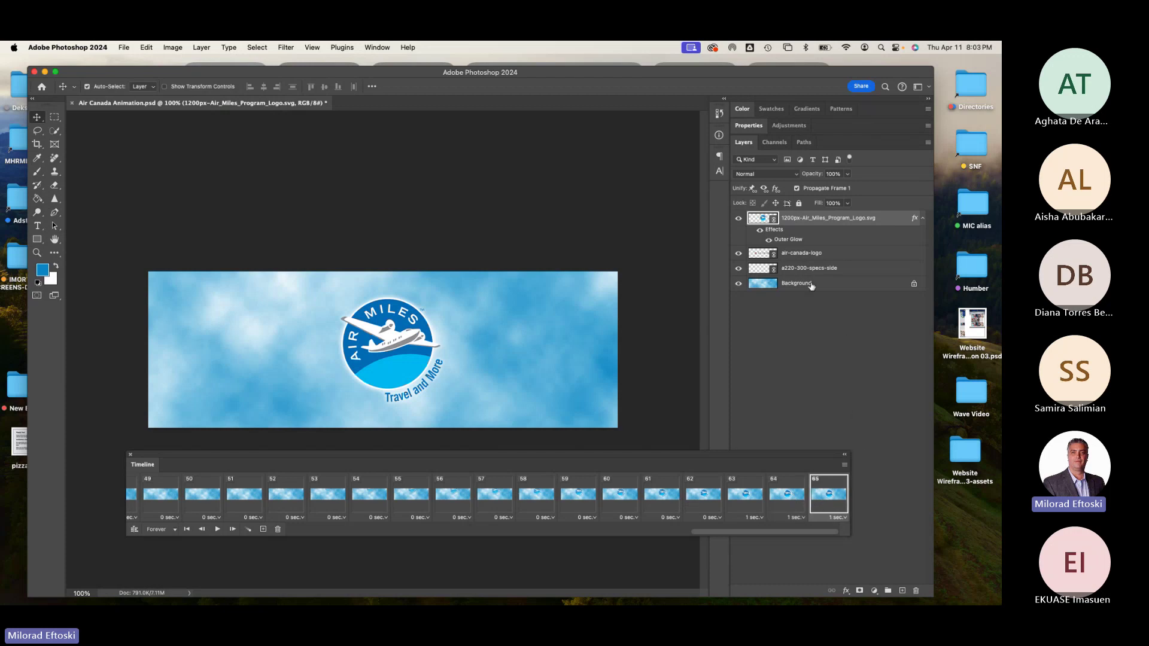
# Set the Air Miles logo's Outer Glow in frame 65 to 95% opacity, 25% spread and 114 px size.
pyautogui.doubleClick(815, 242)
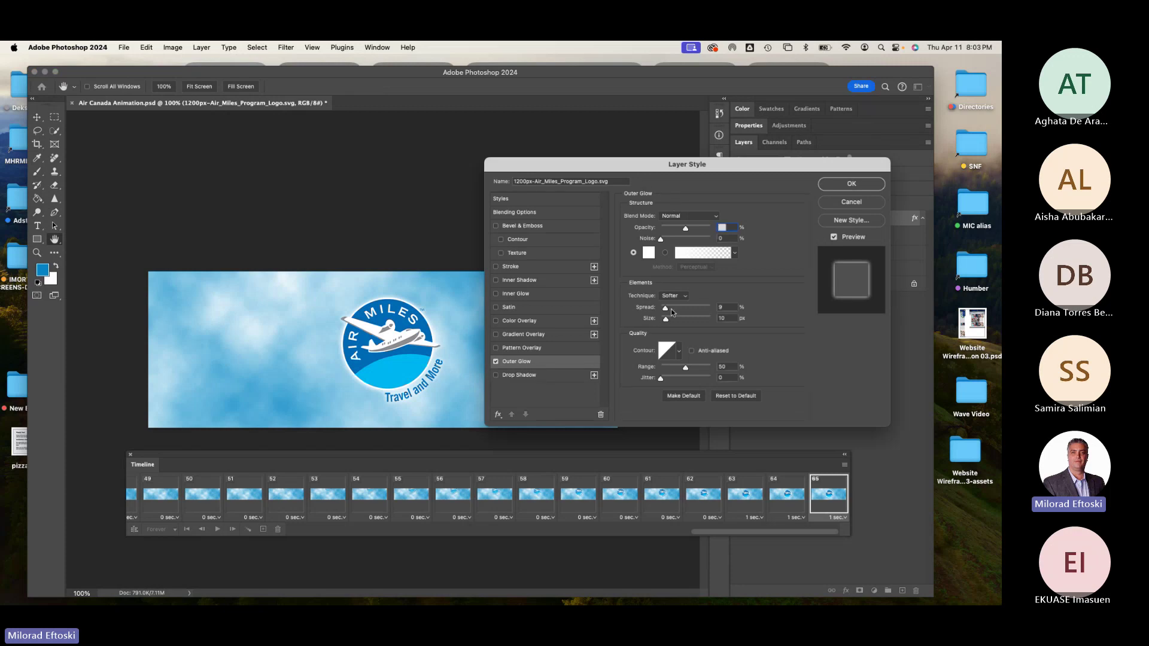
pyautogui.moveTo(665, 309)
pyautogui.mouseDown()
pyautogui.moveTo(686, 323)
pyautogui.moveTo(673, 308)
pyautogui.mouseUp()
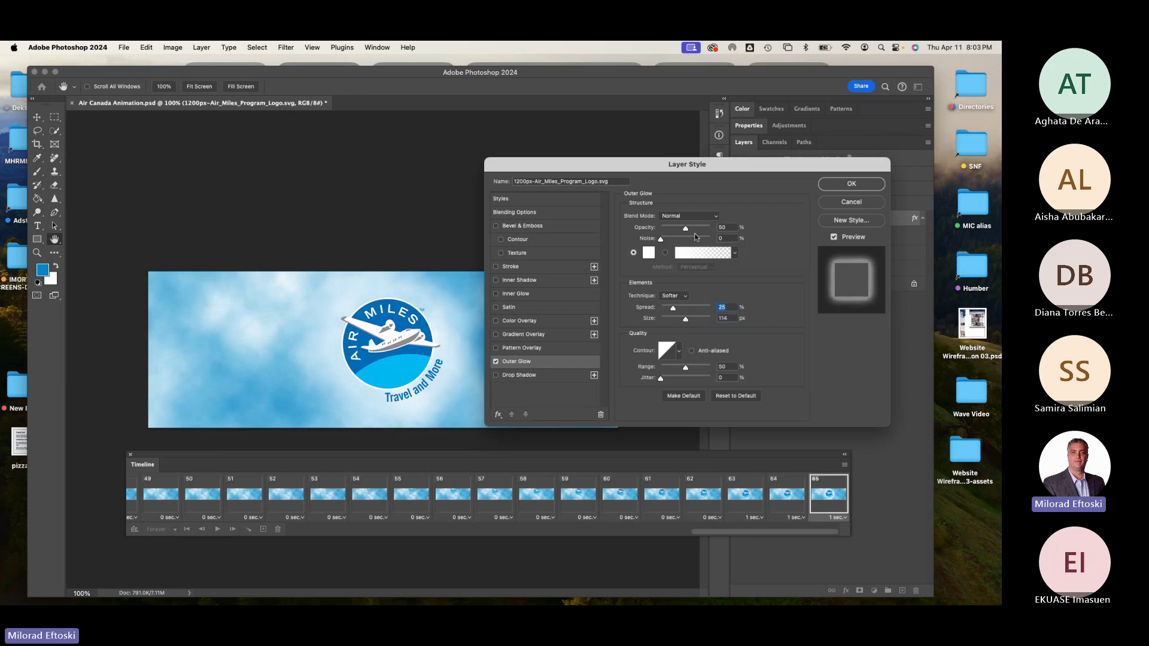
pyautogui.moveTo(687, 229); pyautogui.dragTo(709, 229)
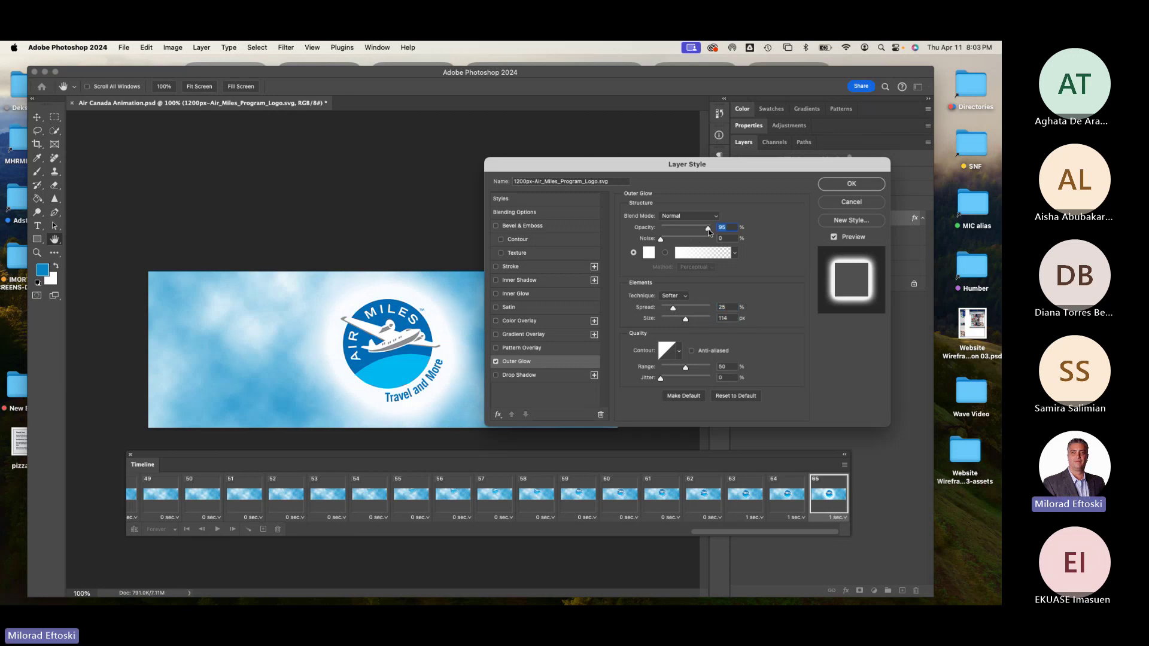
pyautogui.click(852, 183)
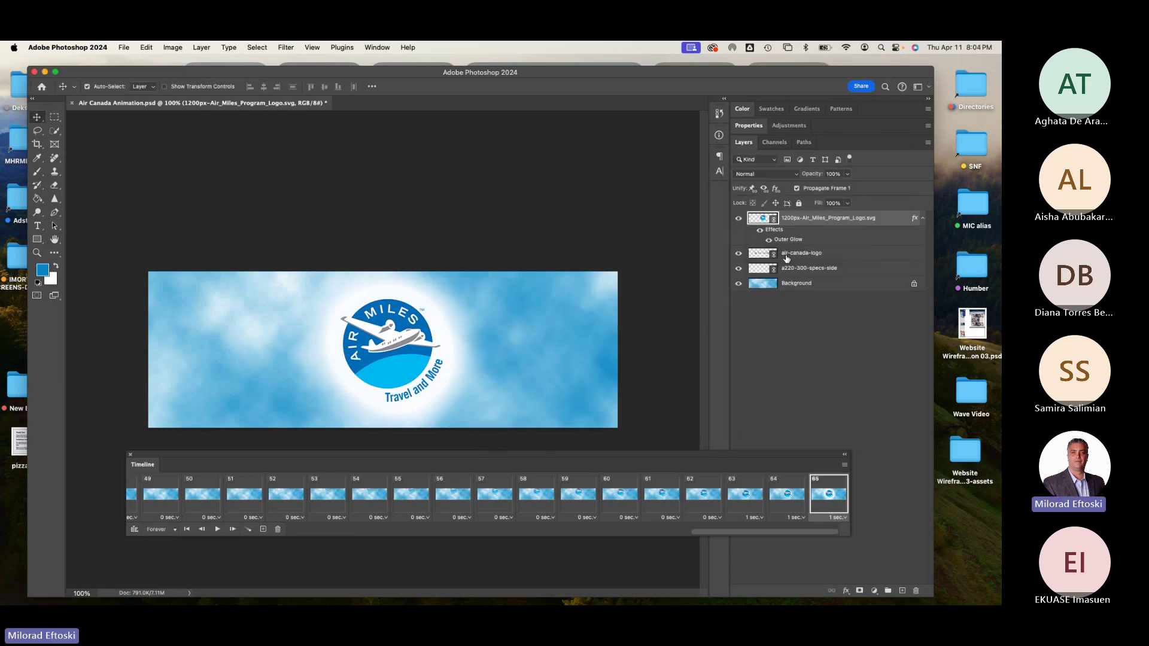
# Compare the Air Miles logo's glow in frames 64 and 65.
pyautogui.click(785, 496)
pyautogui.click(829, 501)
pyautogui.click(795, 500)
pyautogui.click(821, 501)
# Select frames 64 and 65 together and set their delay to No delay.
pyautogui.keyDown('shift'); pyautogui.click(790, 503); pyautogui.keyUp('shift')
pyautogui.click(249, 529)
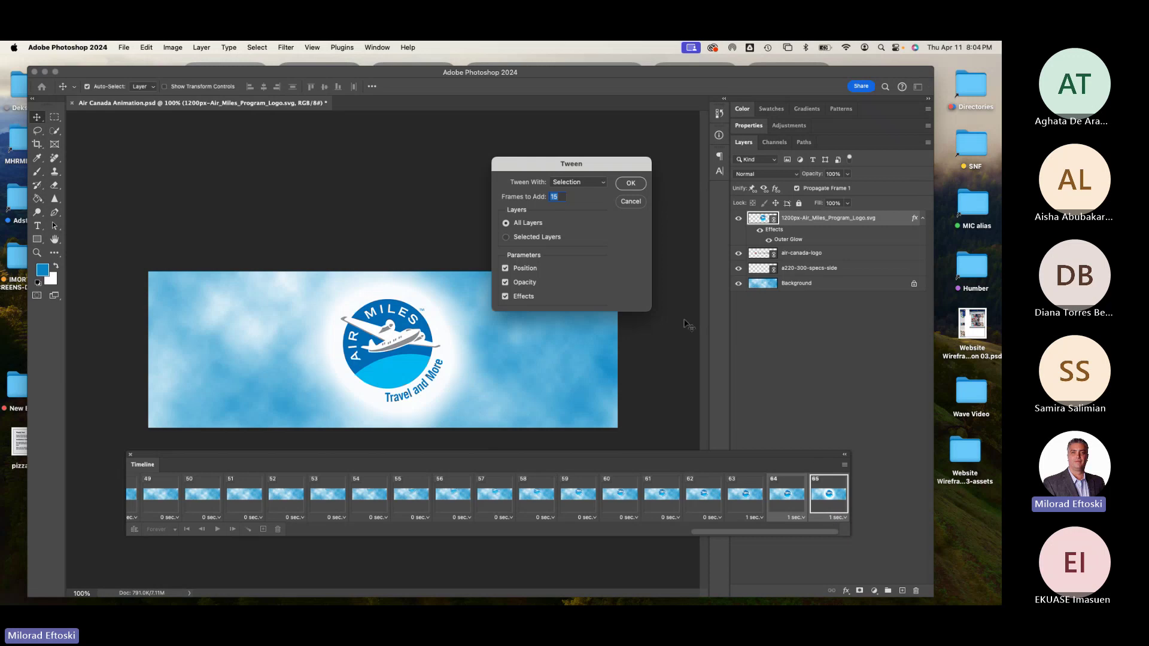
pyautogui.press('Escape')
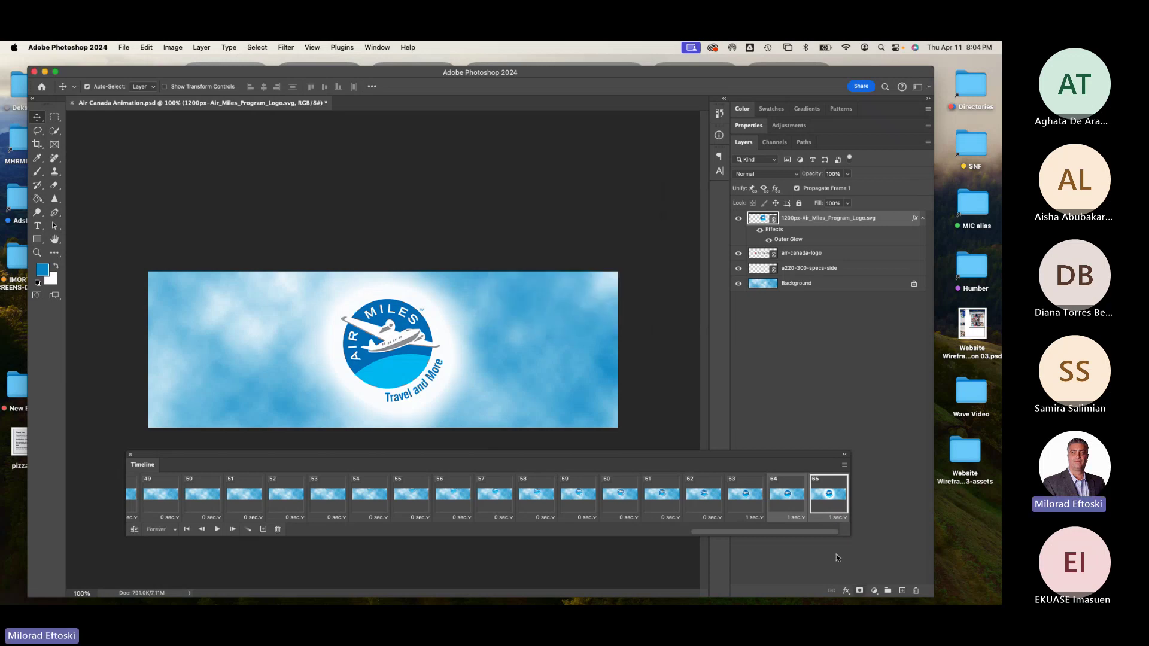
pyautogui.click(794, 518)
pyautogui.click(784, 419)
# Tween frames 64 and 65 with 15 added frames, for all layers with position, opacity and effects.
pyautogui.click(745, 494)
pyautogui.click(787, 495)
pyautogui.click(827, 497)
pyautogui.press('Left')
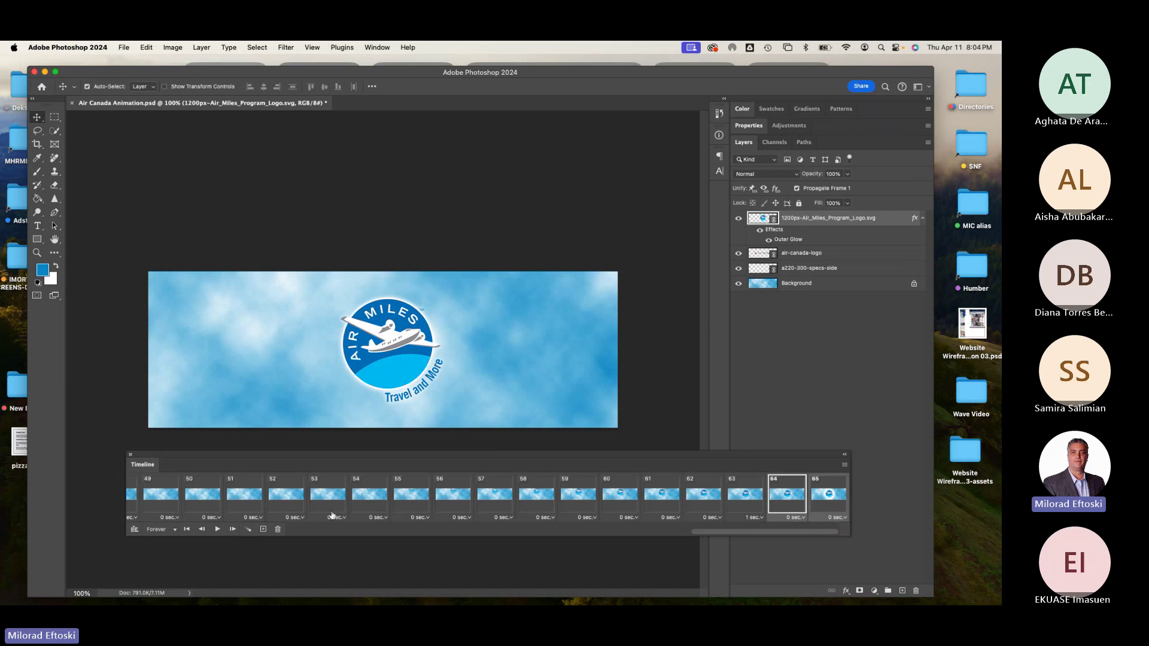
pyautogui.click(248, 530)
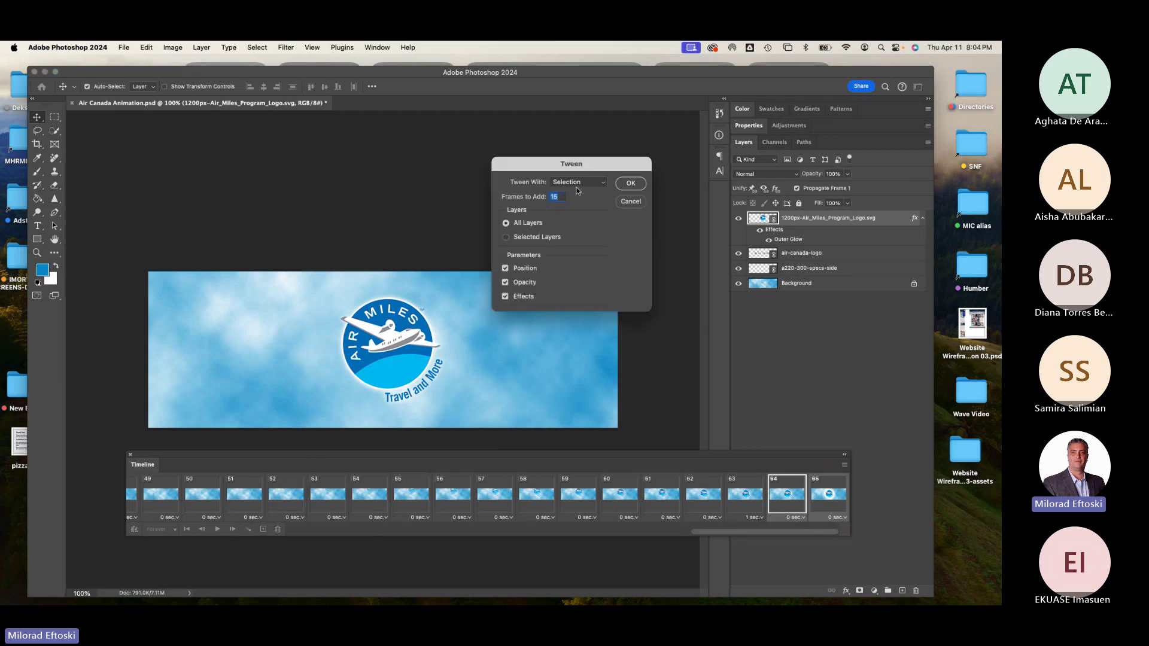
pyautogui.click(630, 185)
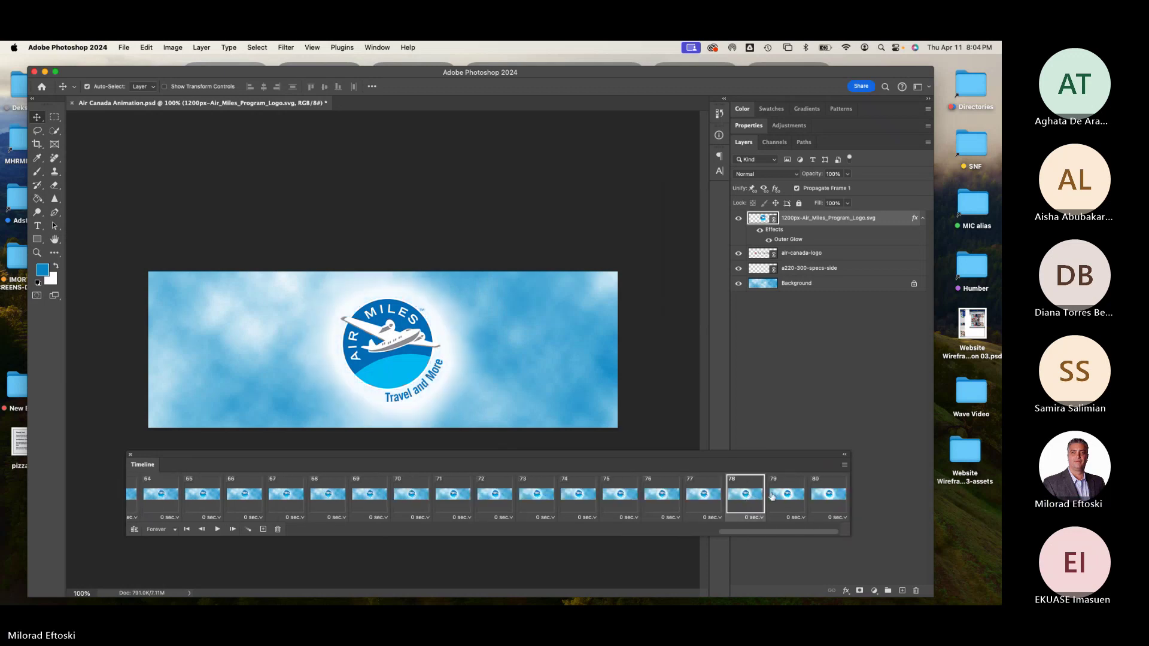
# Set the delay of the last frame, frame 80, to 1.0 second.
pyautogui.click(785, 496)
pyautogui.click(826, 500)
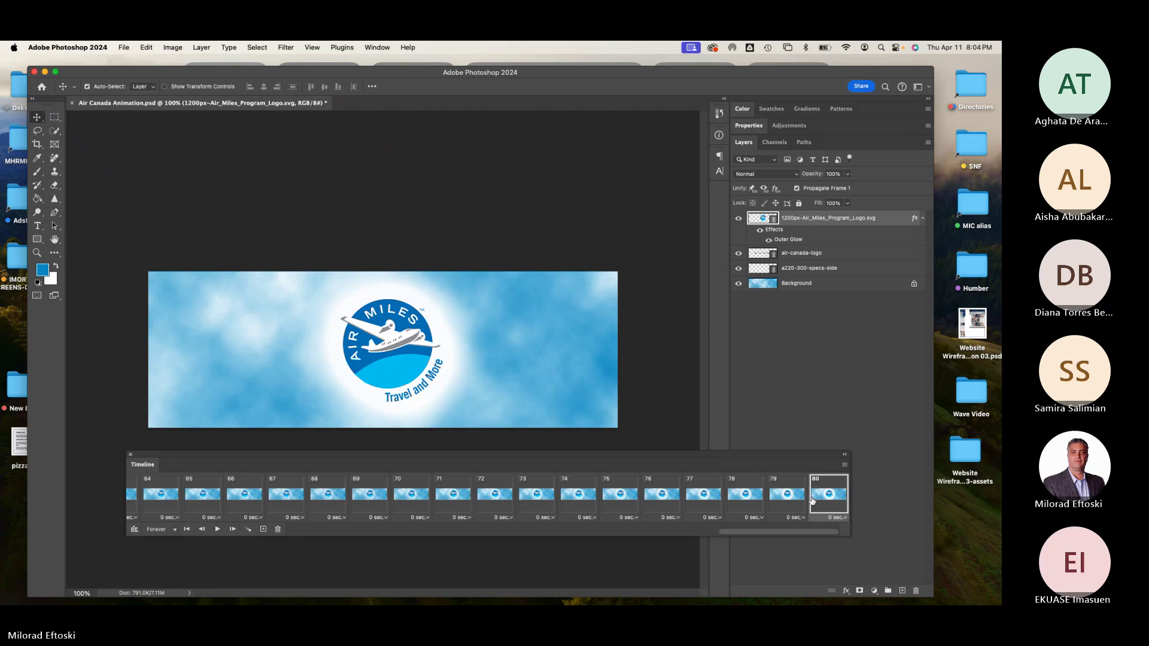
pyautogui.click(838, 519)
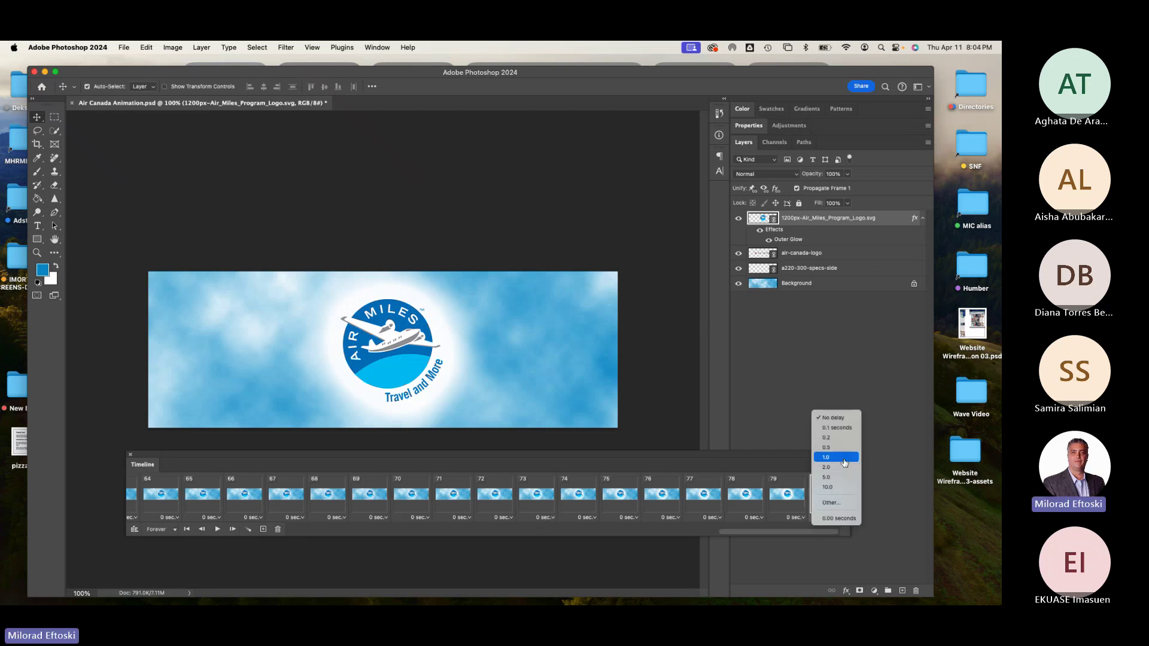
pyautogui.click(845, 463)
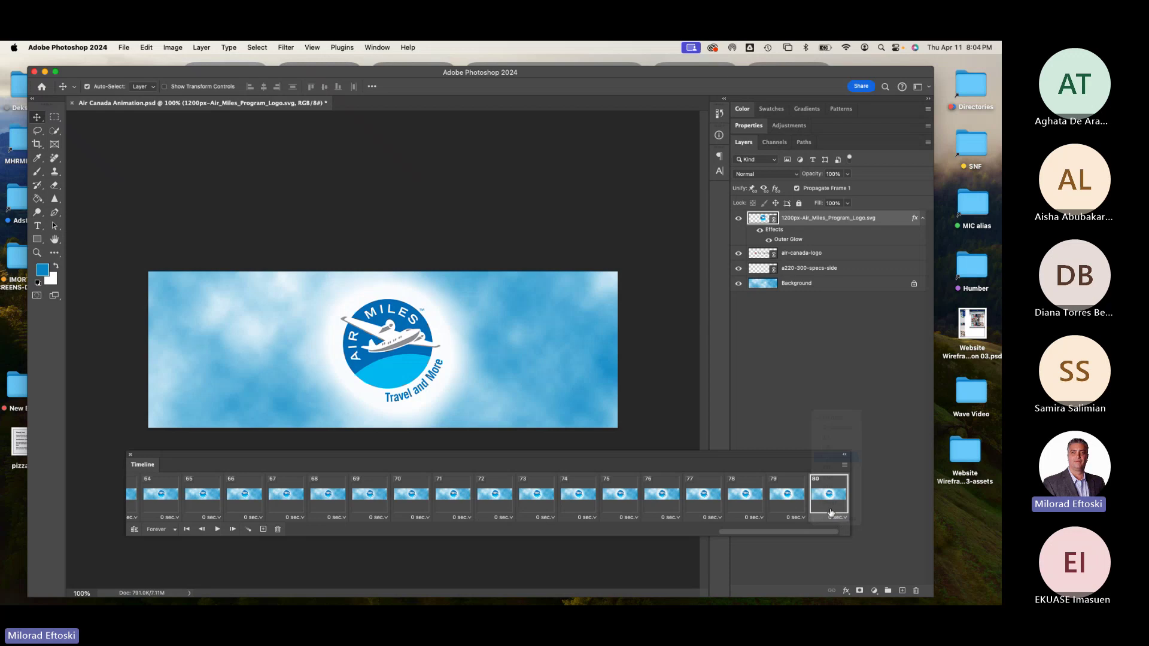
# Preview the whole animation in full screen, fitted to the screen, and stop the playback.
pyautogui.click(216, 530)
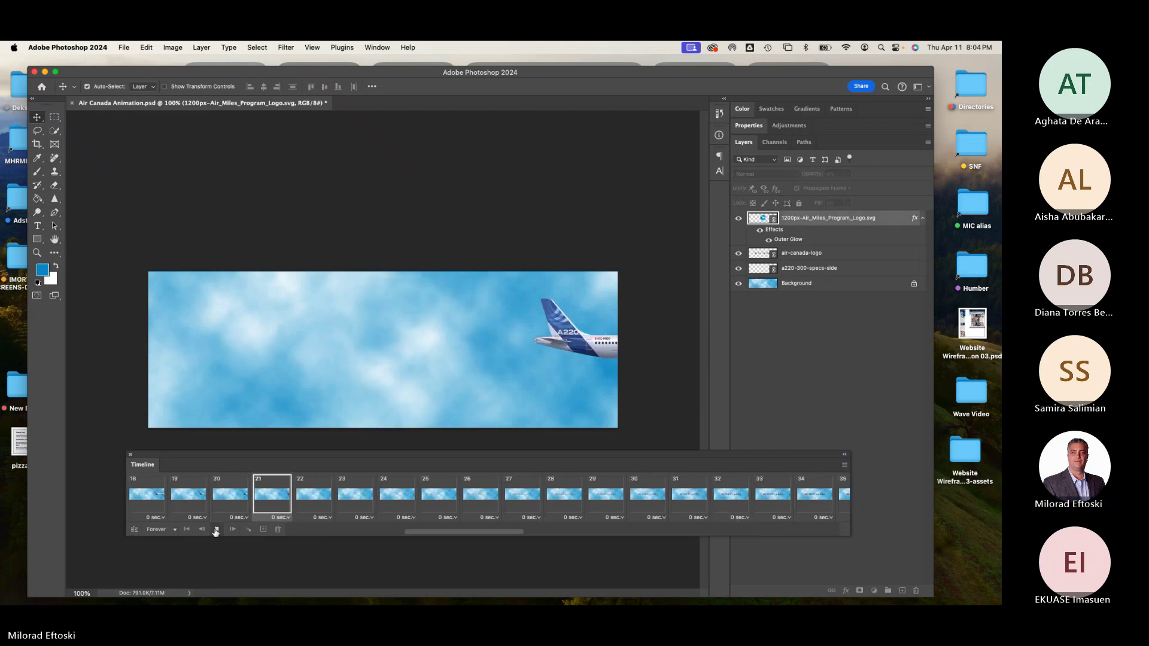
pyautogui.press('f')
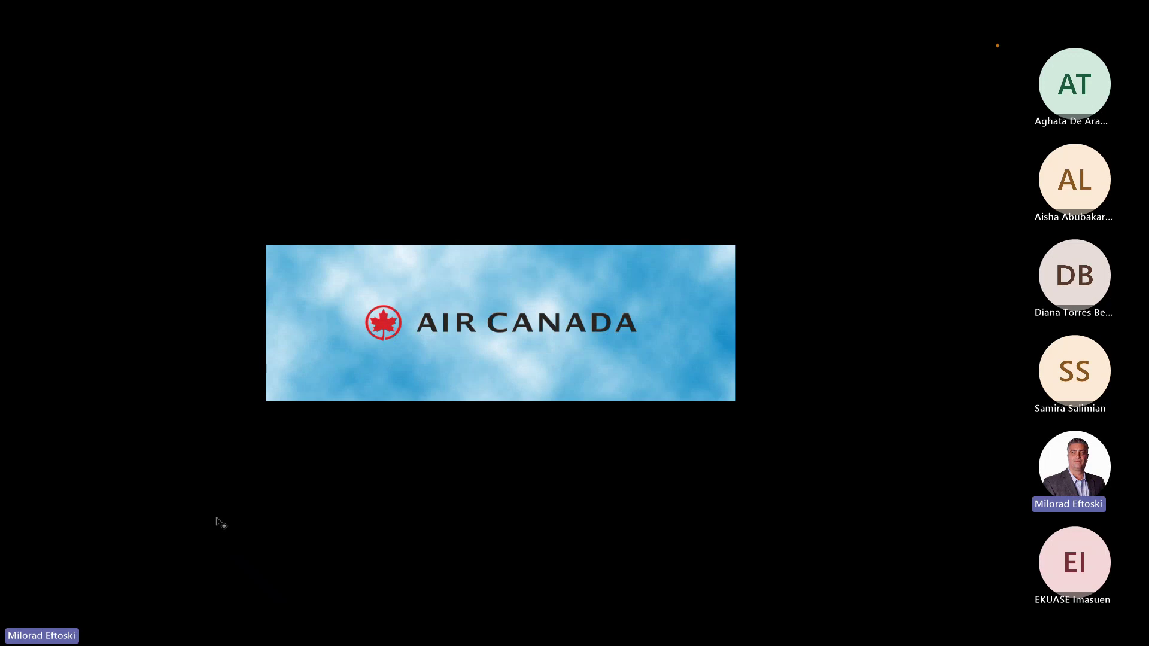
pyautogui.hotkey('ctrl', '0')
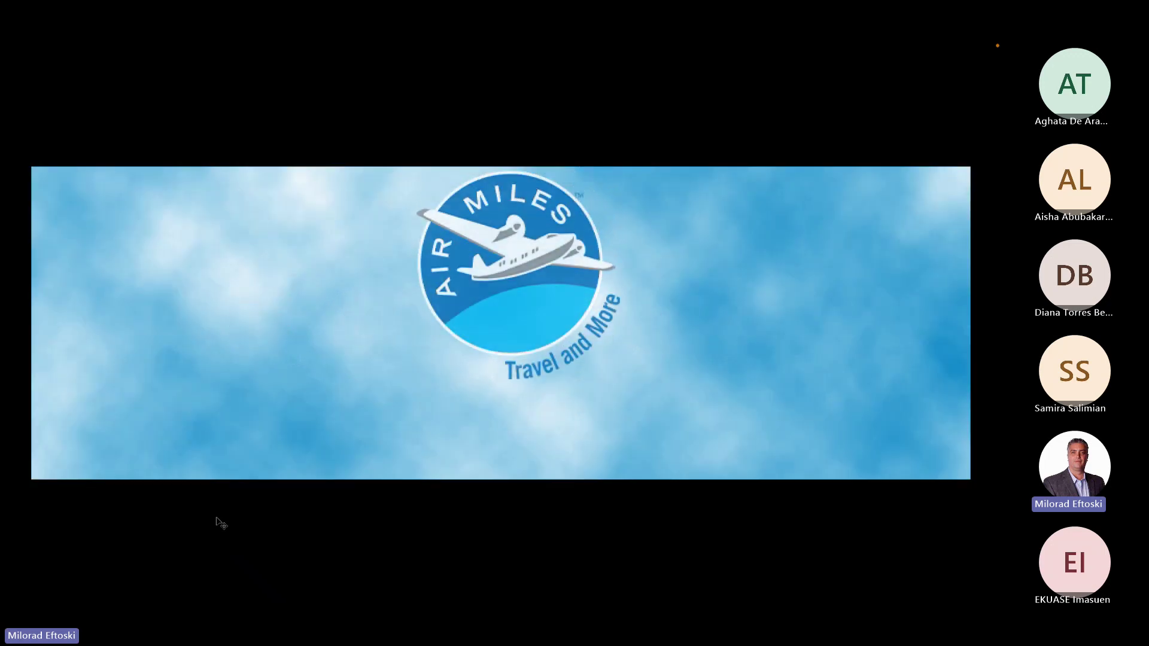
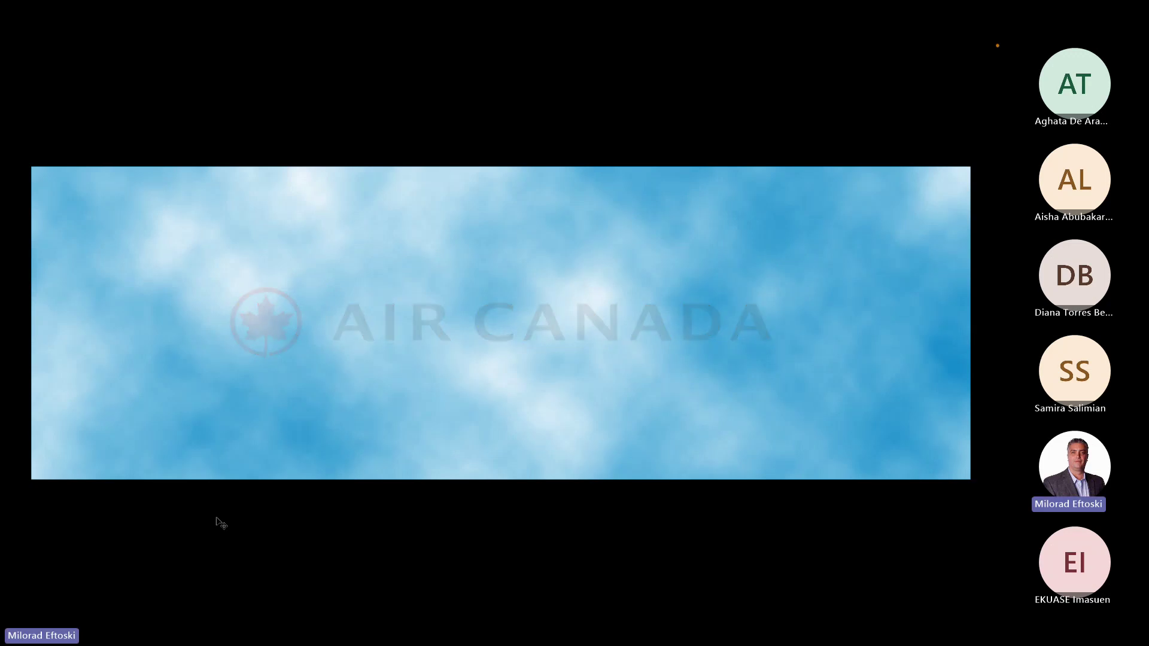
pyautogui.press('Escape')
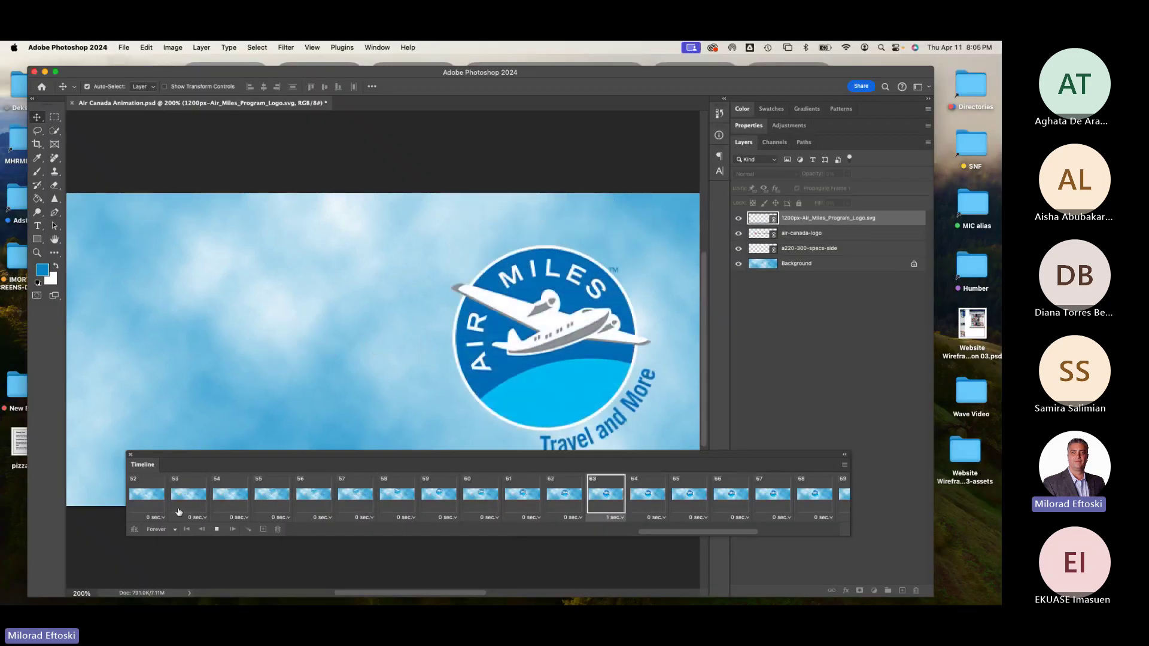
pyautogui.click(217, 529)
# Save the Air Canada Animation.psd document and return the view to 100%.
pyautogui.click(124, 48)
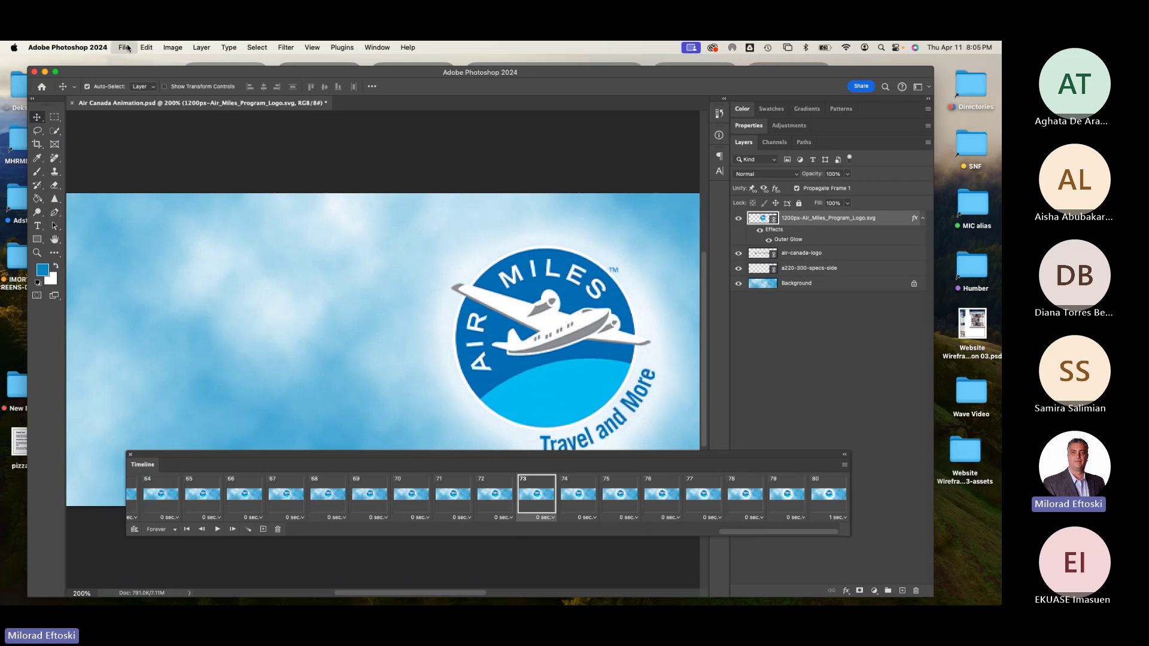
pyautogui.click(158, 156)
pyautogui.press('super+minus')
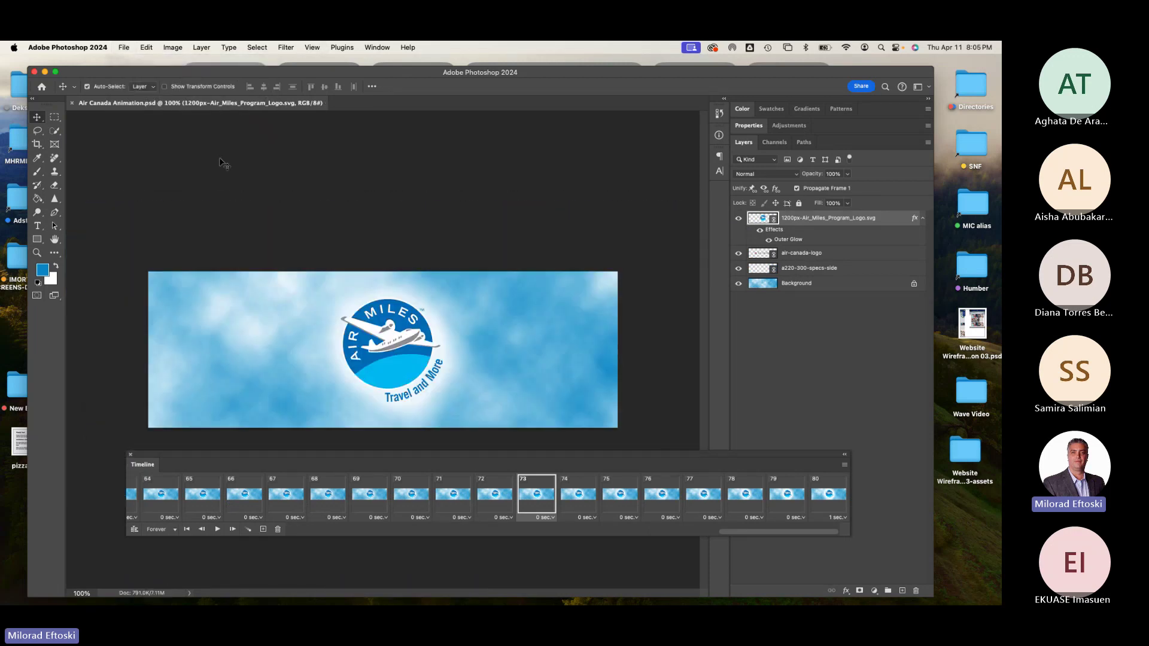
# Hide the animation timeline and show it again.
pyautogui.click(130, 456)
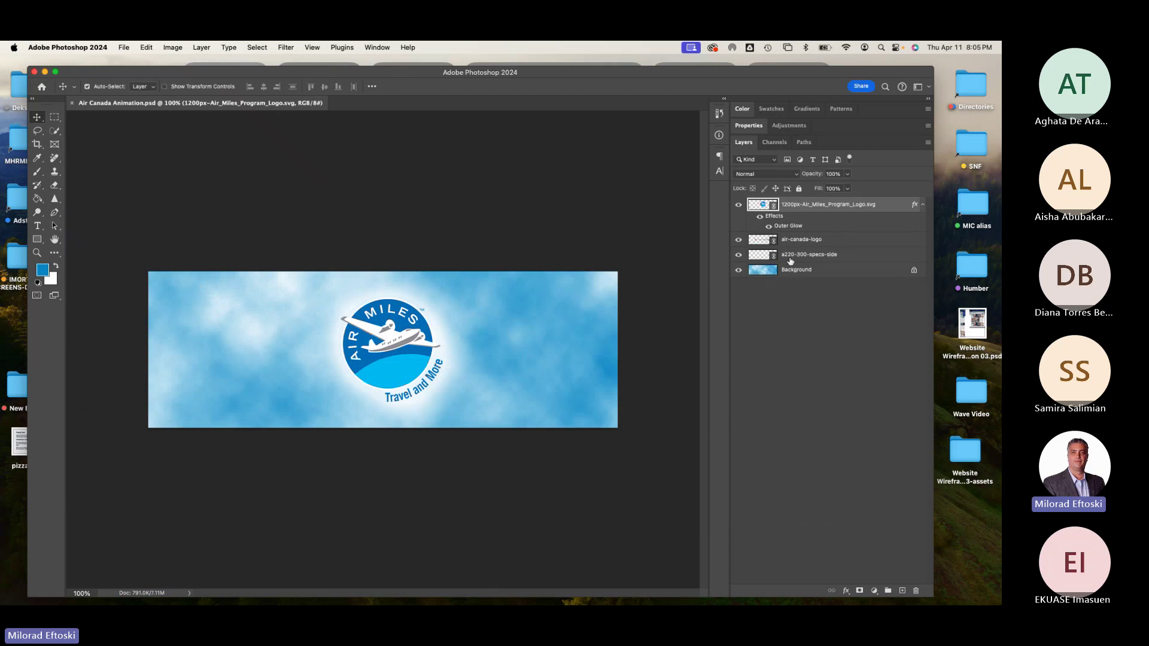
pyautogui.click(377, 47)
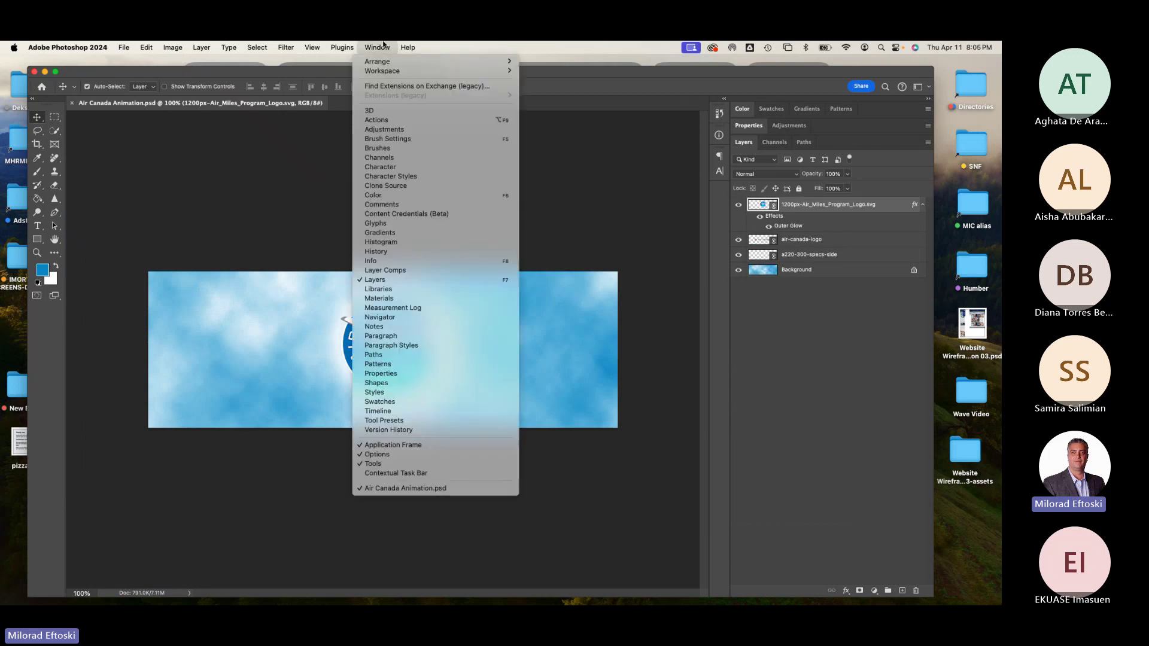
pyautogui.click(383, 411)
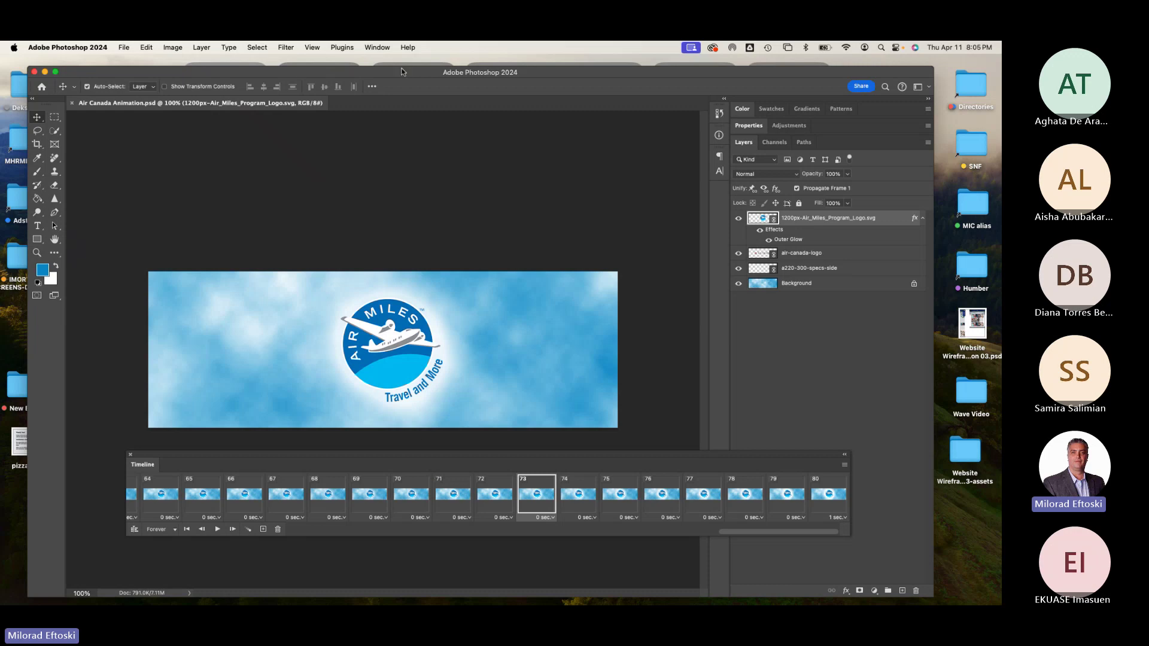
pyautogui.click(378, 47)
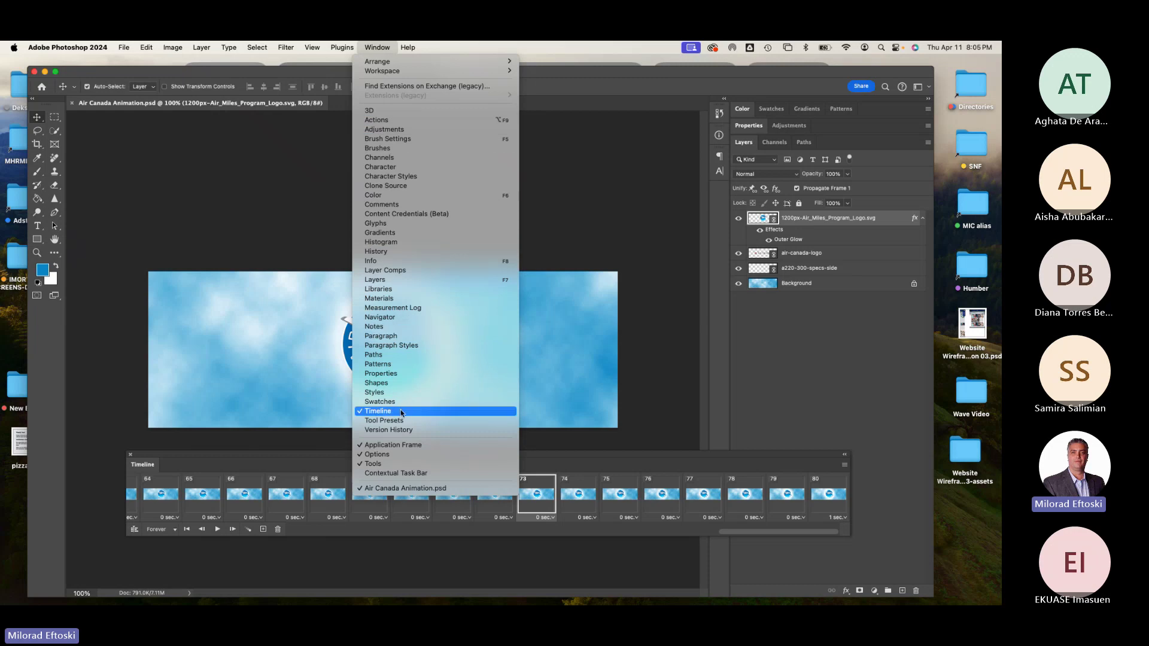
pyautogui.click(544, 253)
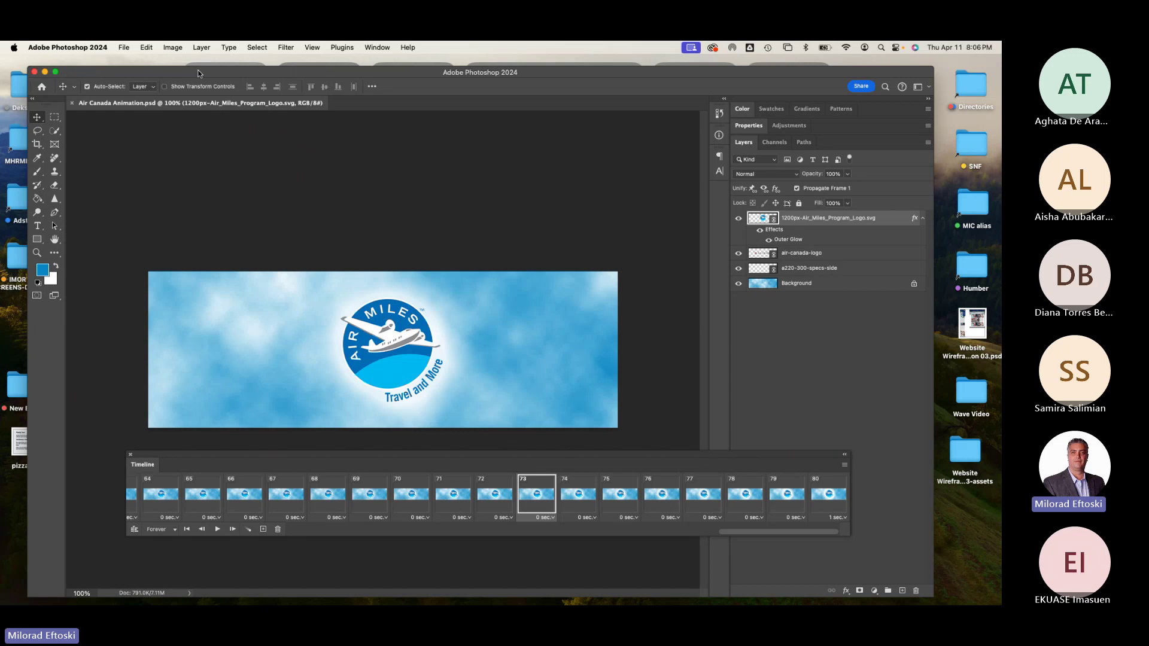
# Start a Render Video export of the animation and choose the Desktop as its destination folder.
pyautogui.click(123, 48)
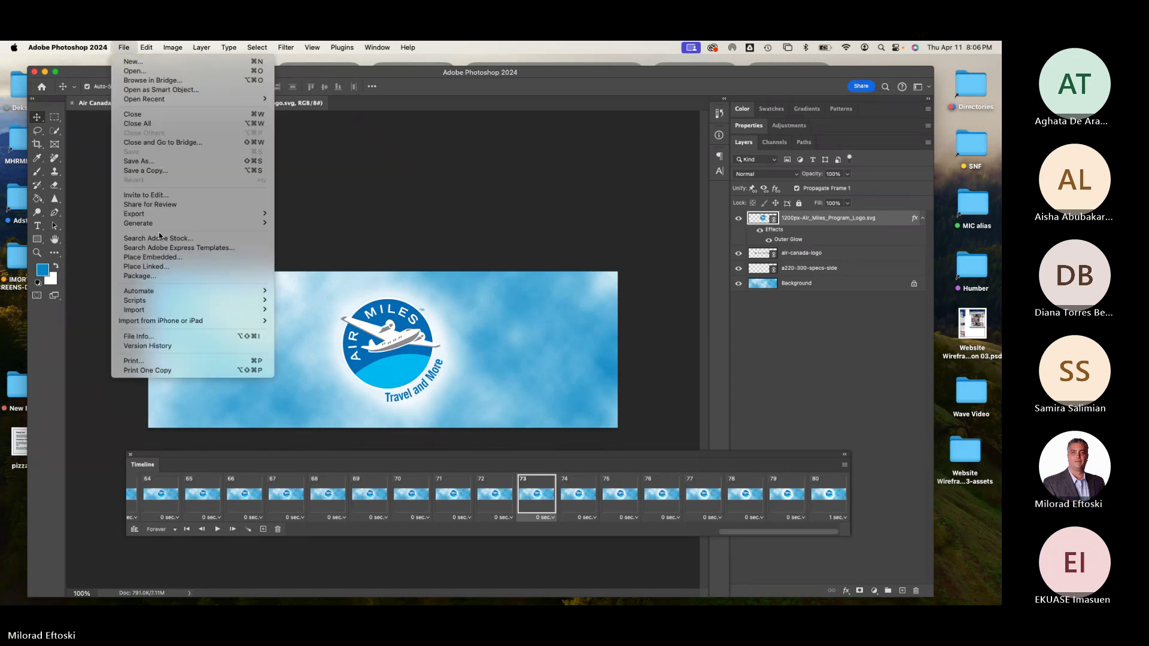
pyautogui.moveTo(240, 213)
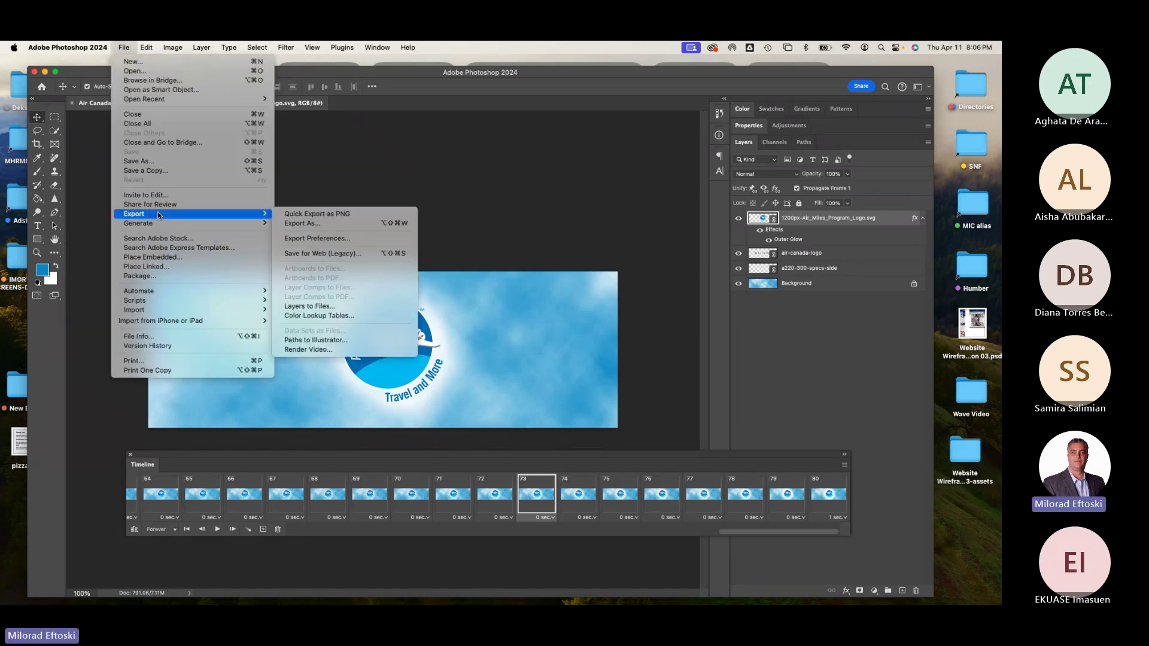
pyautogui.click(339, 352)
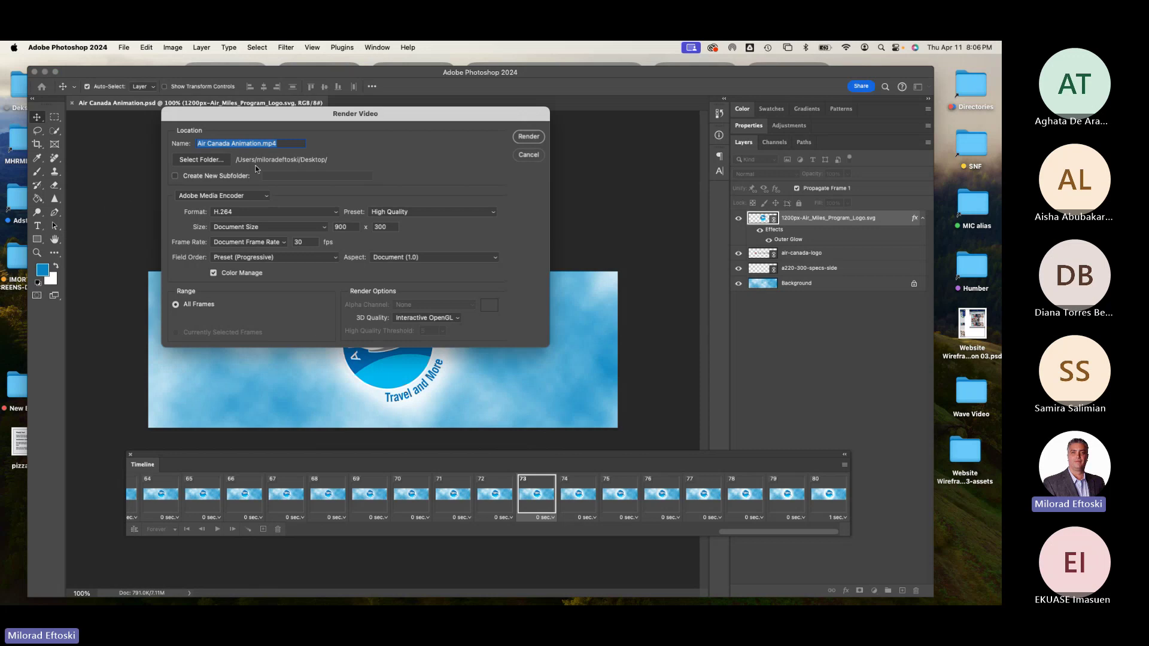
pyautogui.click(201, 160)
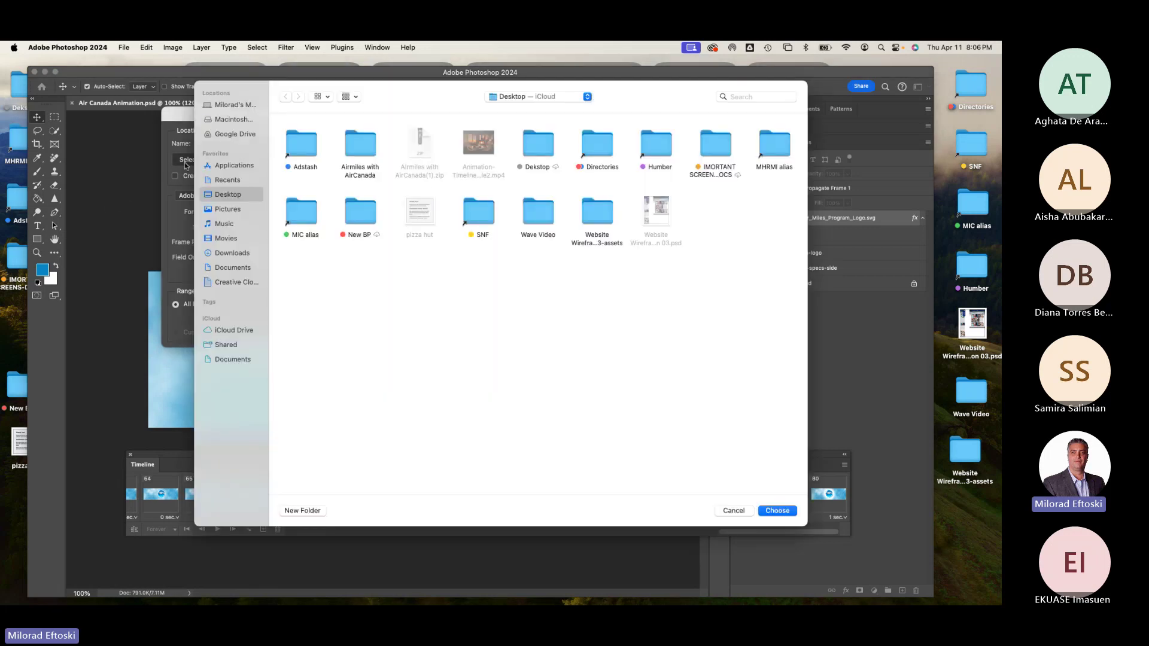
pyautogui.click(789, 514)
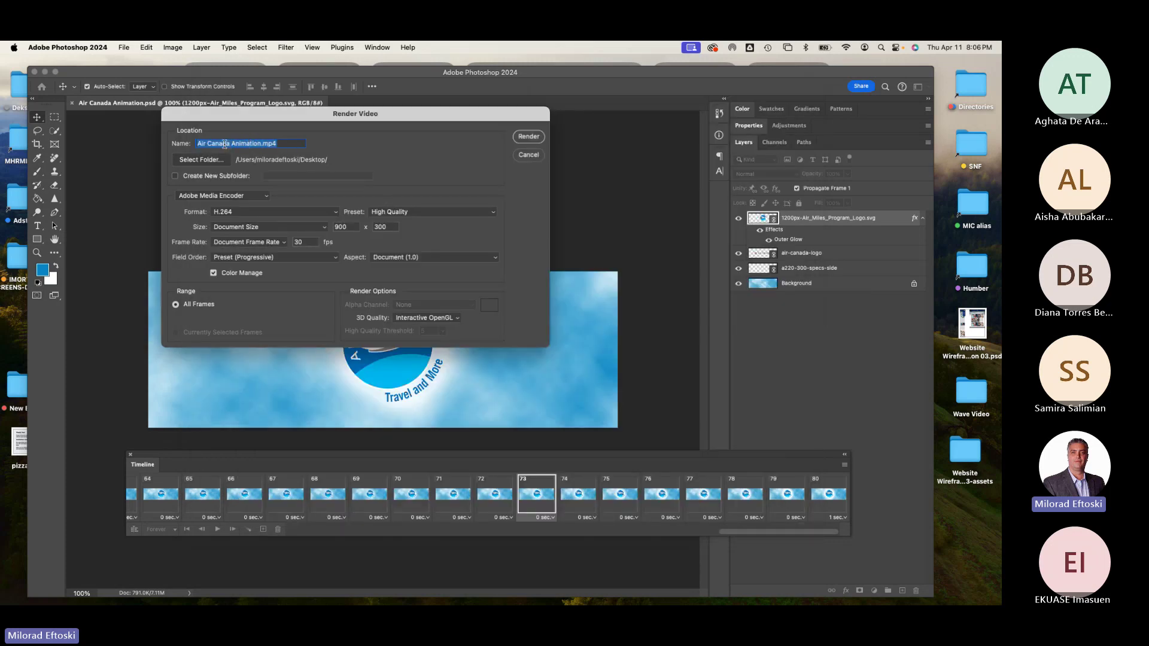
# Review the render's encoder, output size, quality preset, frame rate and file extension.
pyautogui.click(242, 197)
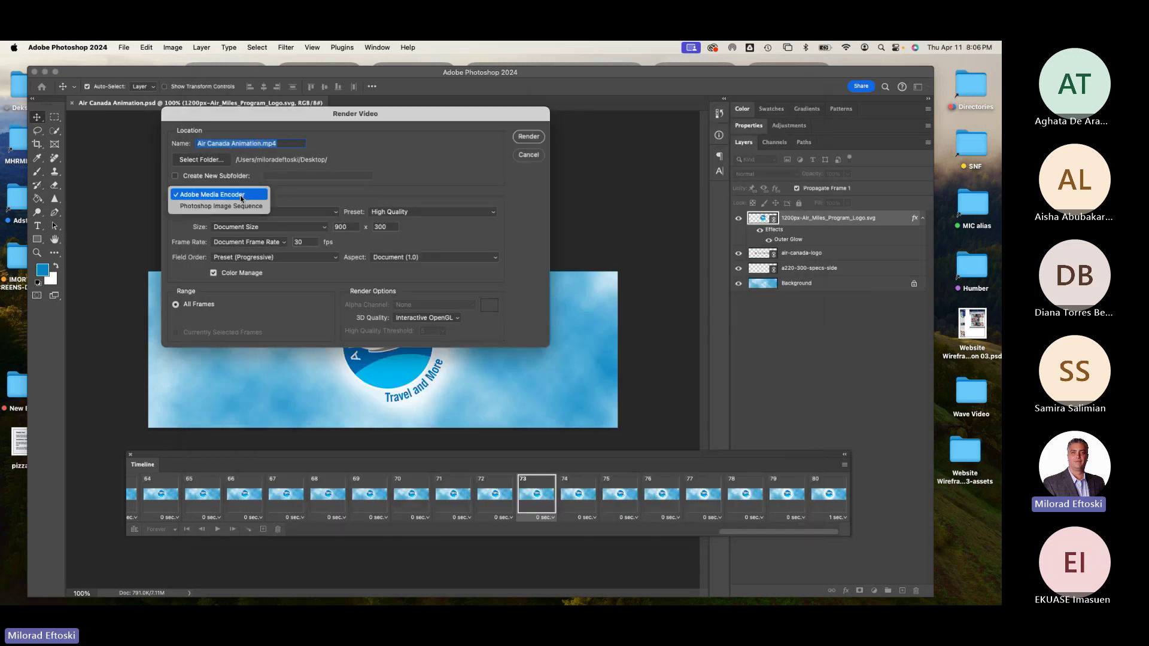
pyautogui.click(242, 197)
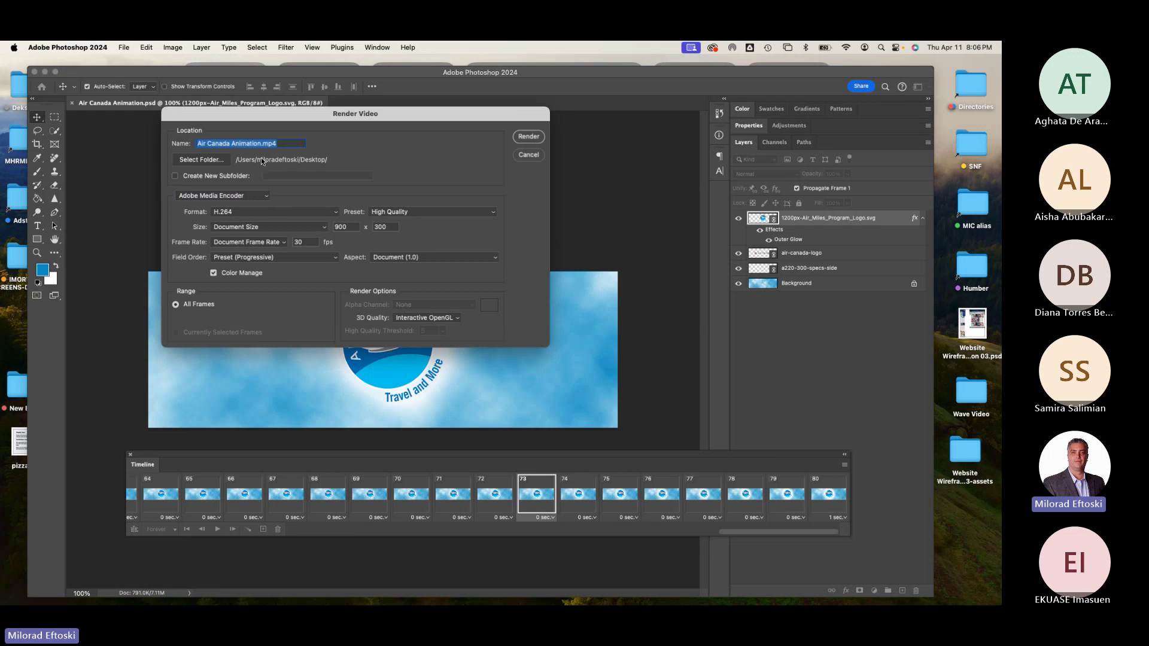
pyautogui.click(350, 228)
pyautogui.click(431, 212)
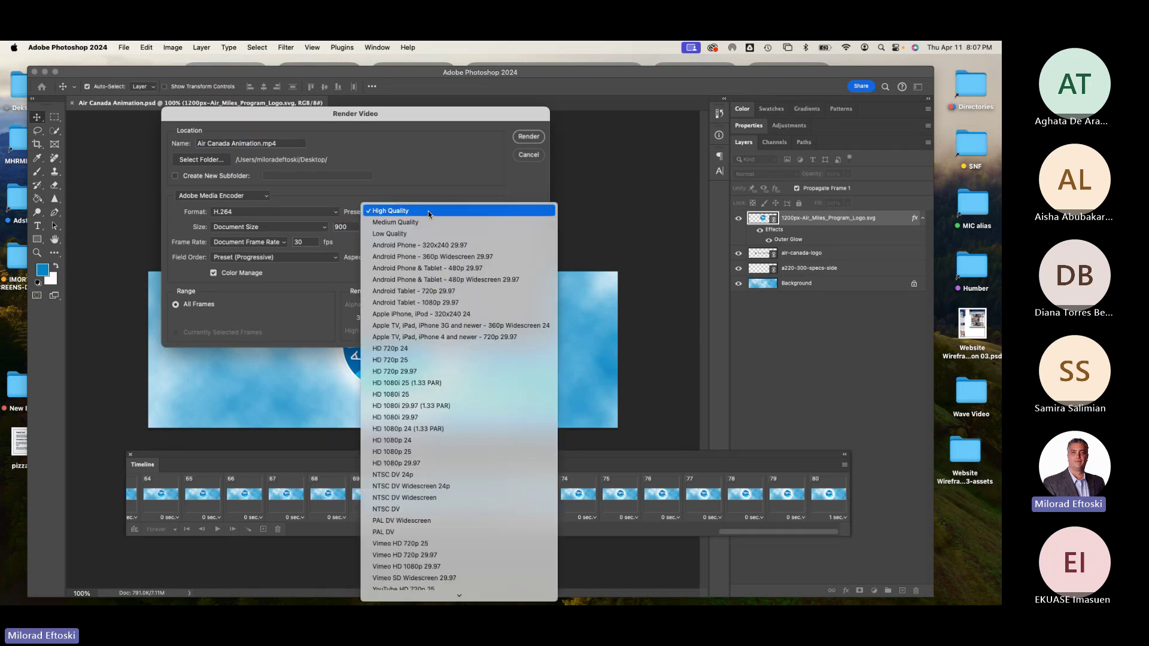
pyautogui.click(411, 211)
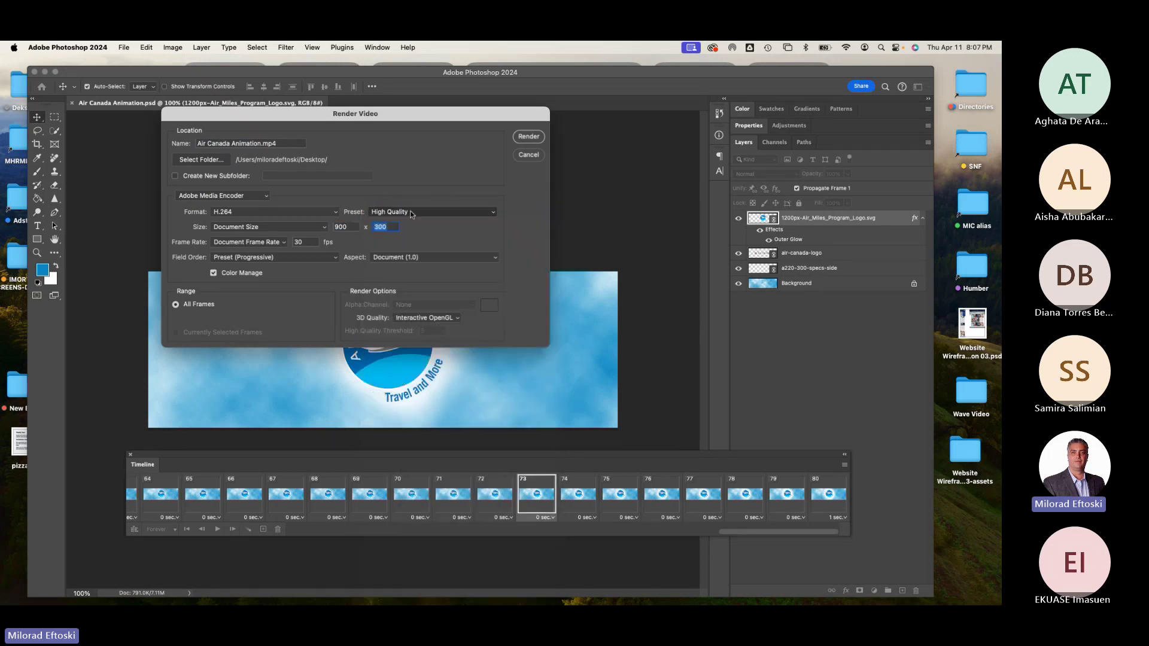
pyautogui.doubleClick(309, 242)
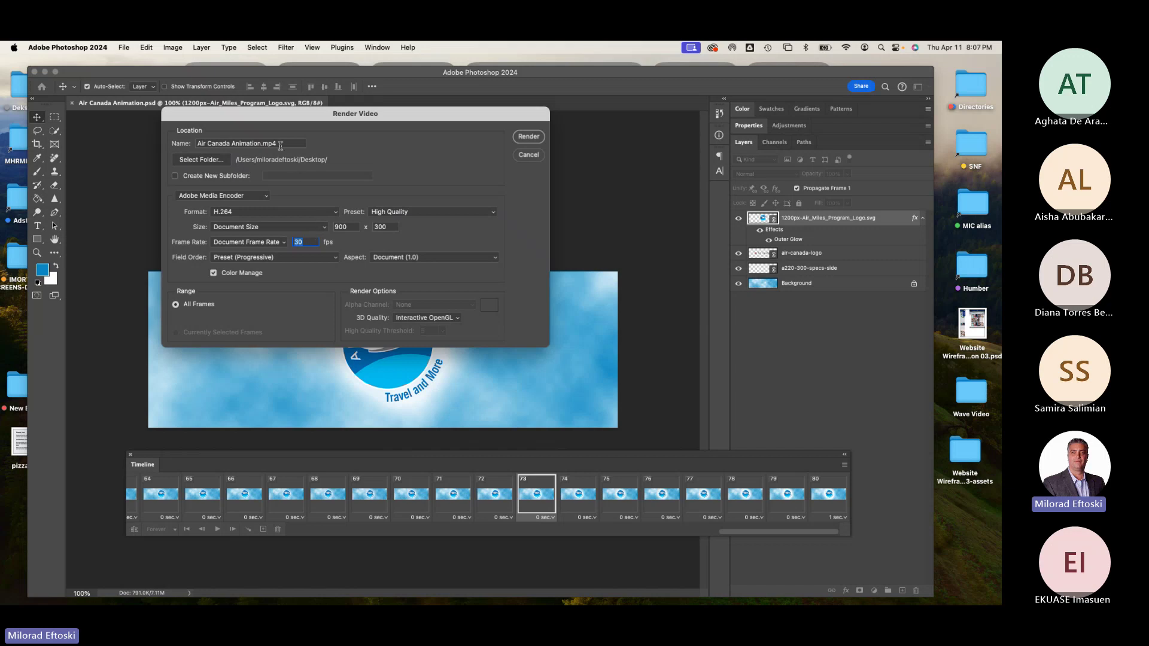
pyautogui.moveTo(280, 146); pyautogui.dragTo(264, 143)
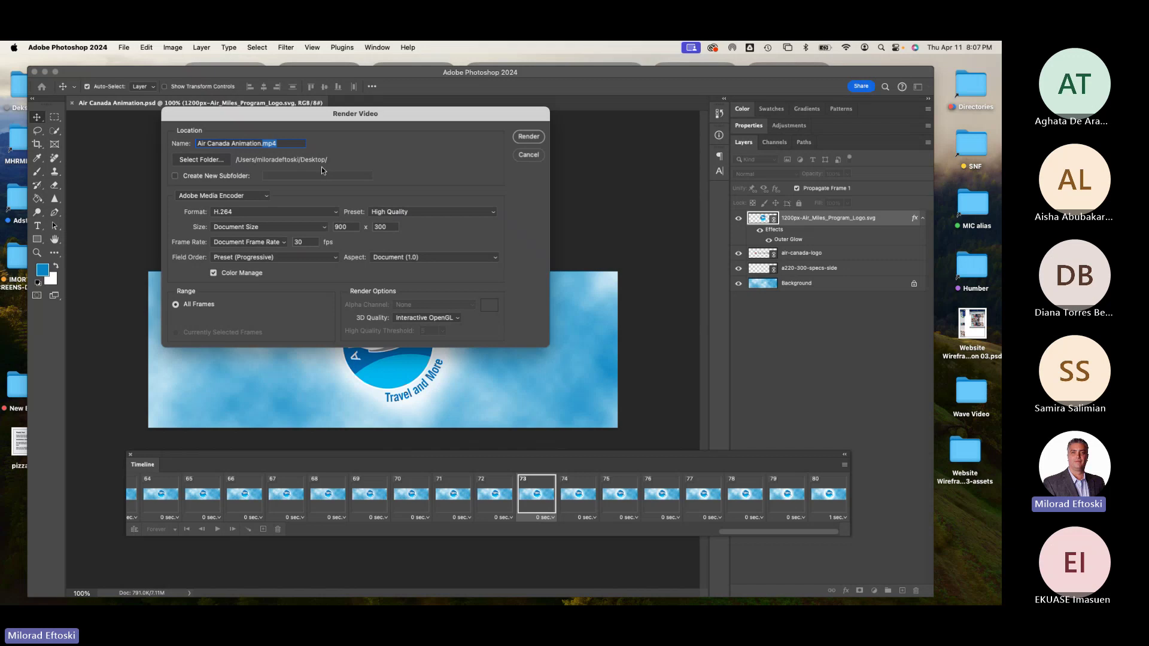
# Render the video and move Air Canada Animation.mp4 from the desktop into the Airmiles with AirCanada folder.
pyautogui.click(529, 137)
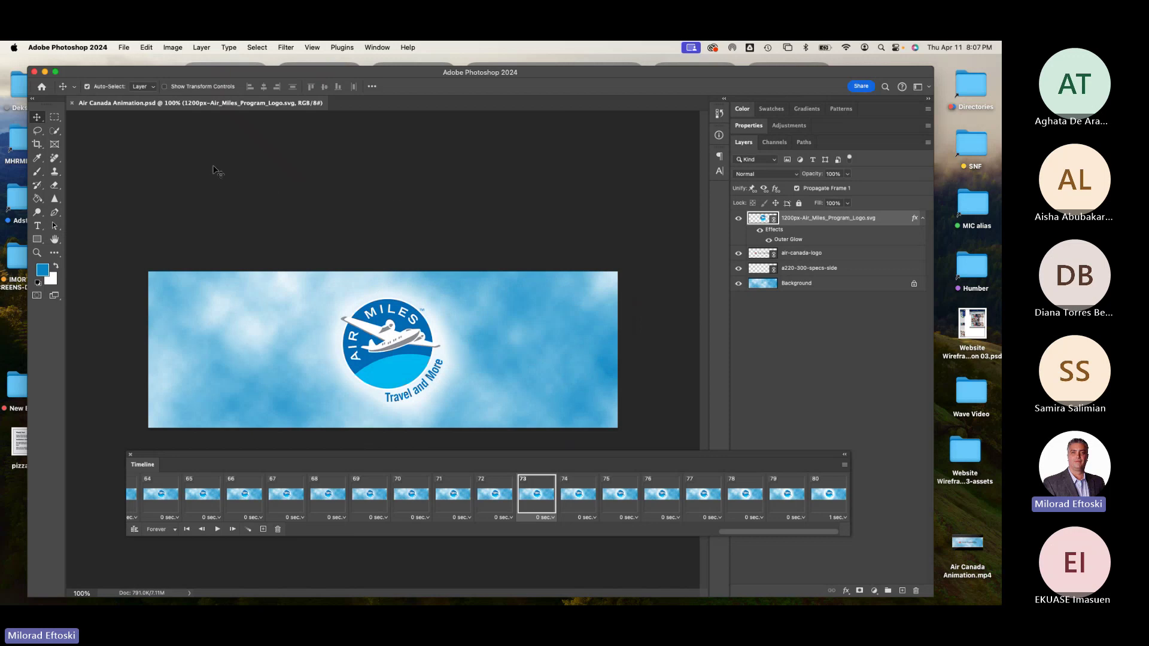
pyautogui.click(45, 70)
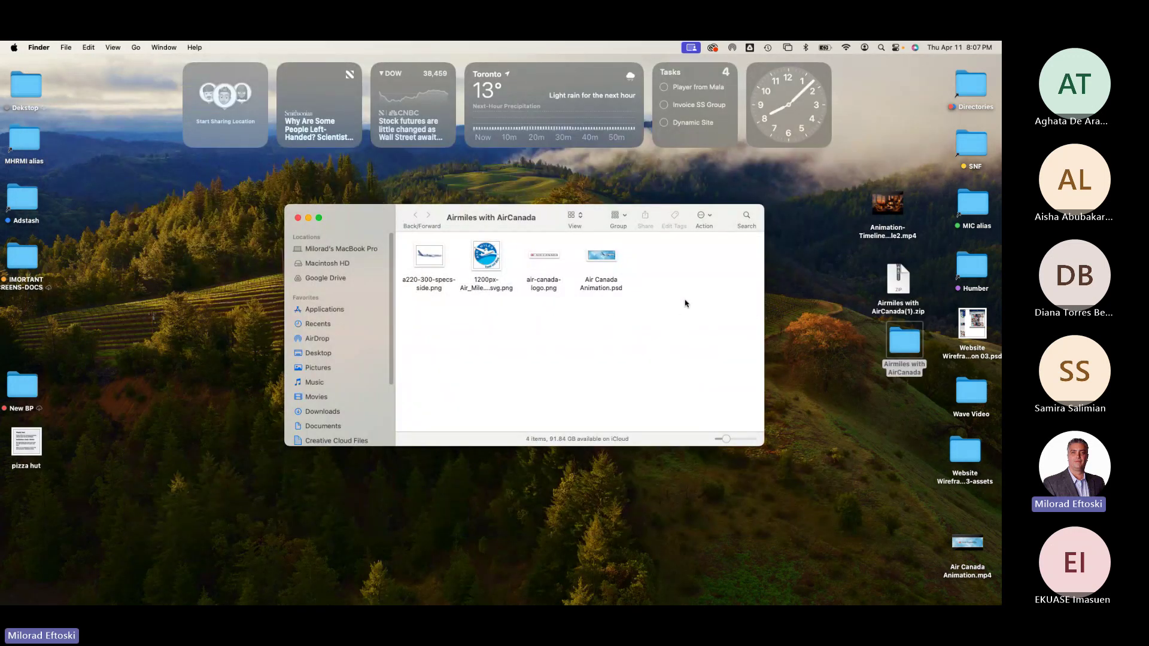
pyautogui.moveTo(956, 550)
pyautogui.moveTo(956, 550); pyautogui.dragTo(539, 326)
pyautogui.click(556, 324)
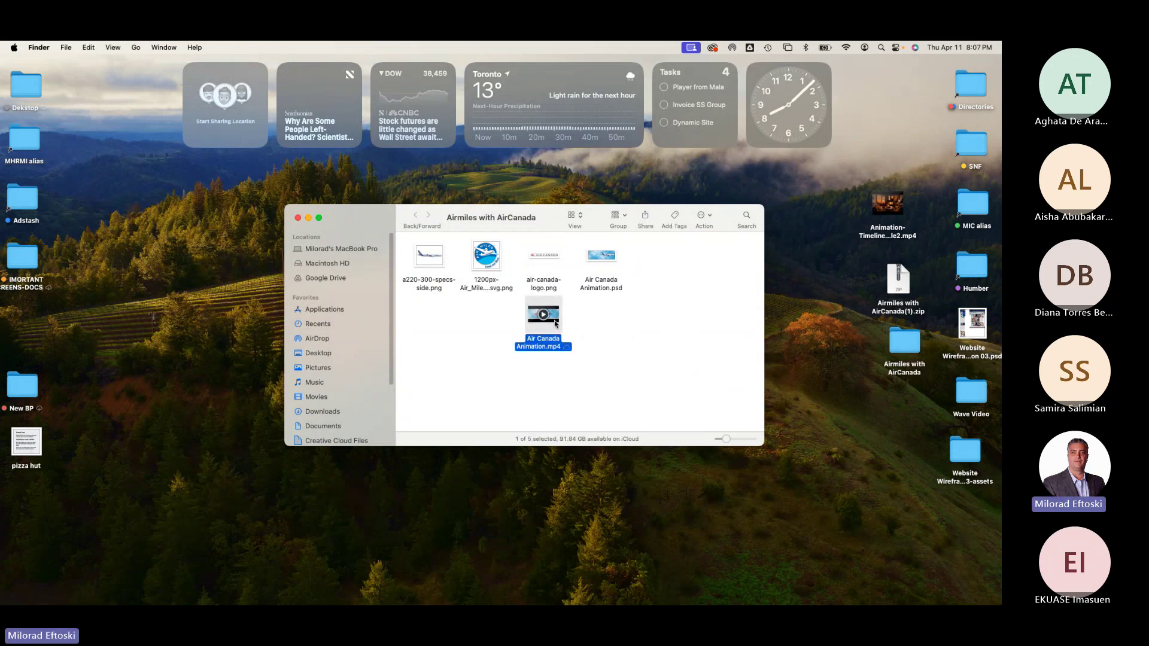
# Check the file information of Air Canada Animation.mp4 in Finder, including its size, dimensions and duration.
pyautogui.press('super+i')
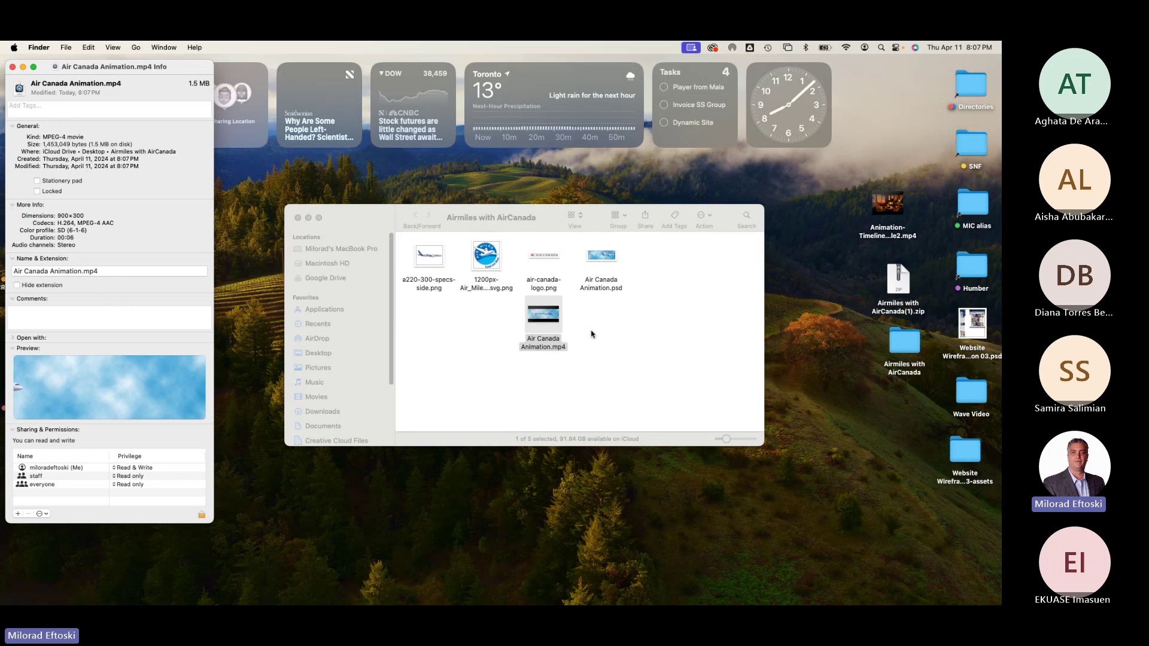
pyautogui.click(12, 66)
pyautogui.click(476, 376)
# Preview Air Canada Animation.mp4 with Quick Look, then close the preview and deselect the file.
pyautogui.click(543, 316)
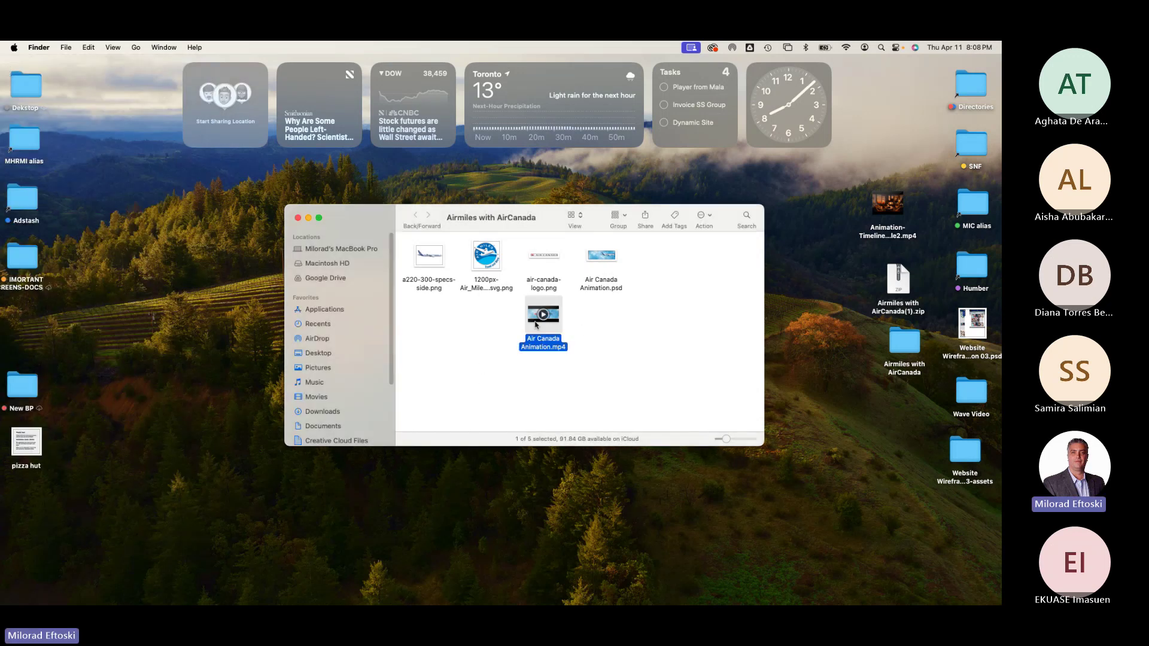
pyautogui.press('space')
pyautogui.moveTo(340, 130); pyautogui.dragTo(338, 152)
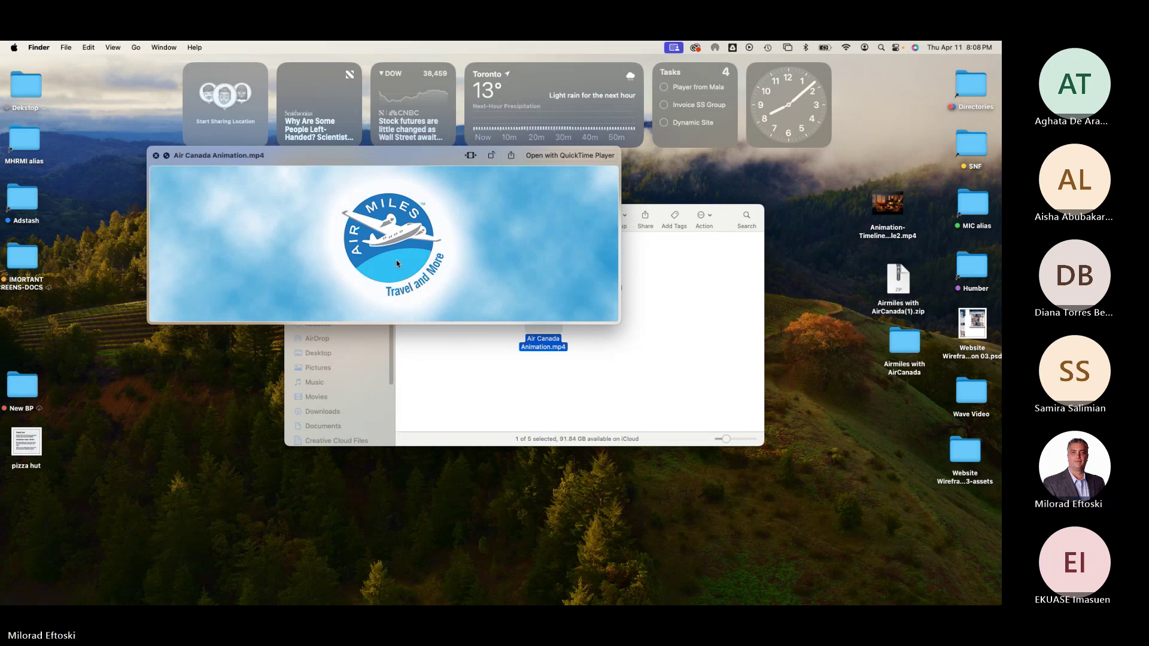
pyautogui.moveTo(260, 286)
pyautogui.click(182, 311)
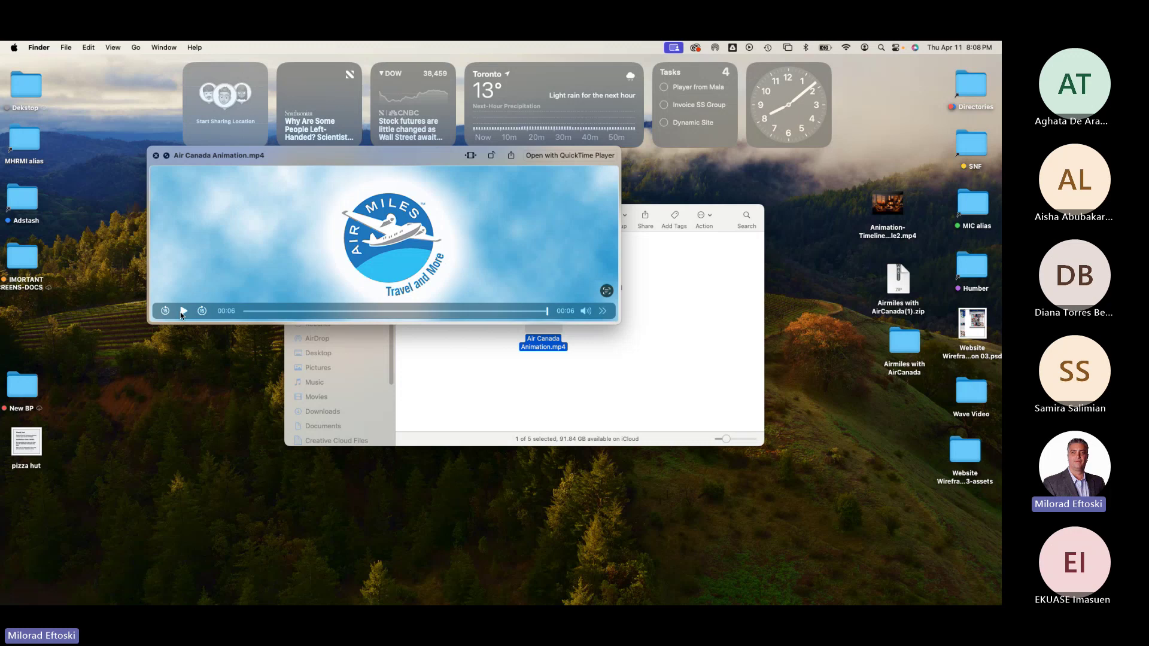
pyautogui.moveTo(314, 163)
pyautogui.mouseDown()
pyautogui.moveTo(287, 210)
pyautogui.moveTo(322, 177)
pyautogui.mouseUp()
pyautogui.click(164, 170)
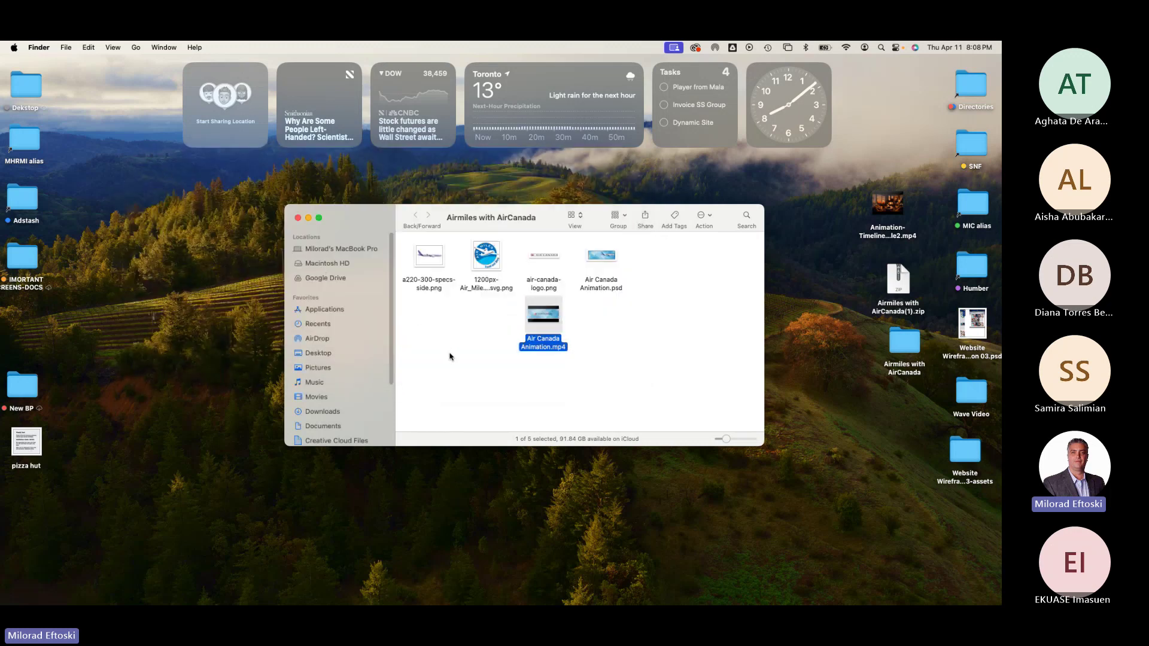
pyautogui.click(449, 354)
# Switch back to Photoshop and move the Timeline panel slightly lower, clear of the banner.
pyautogui.moveTo(520, 601)
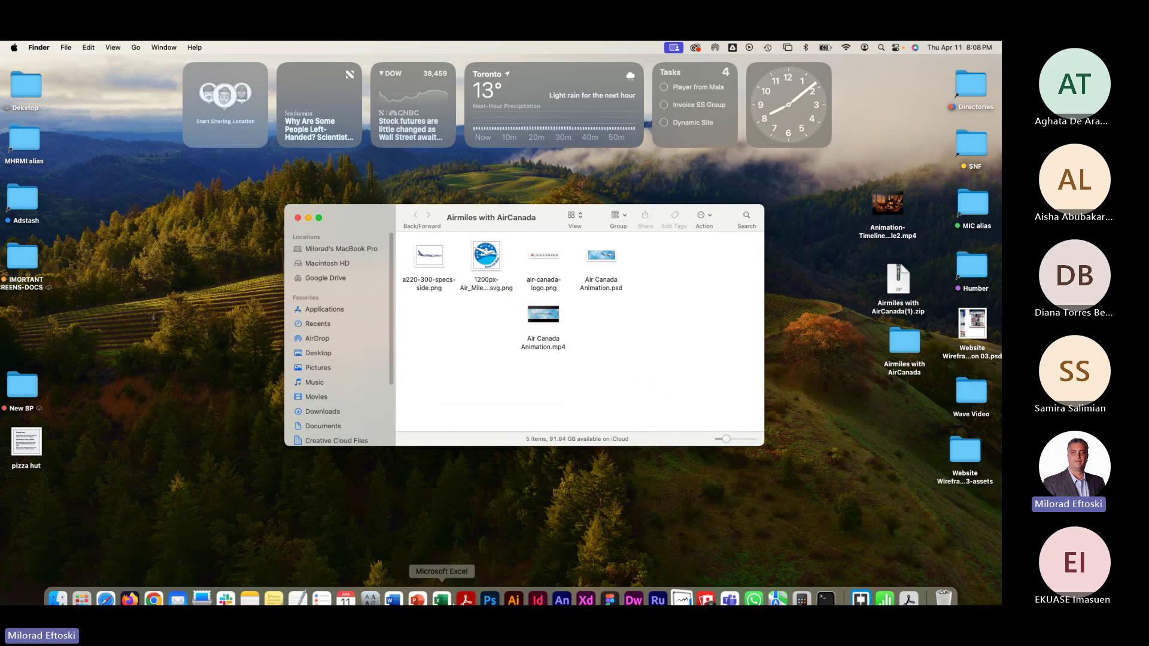
pyautogui.click(492, 590)
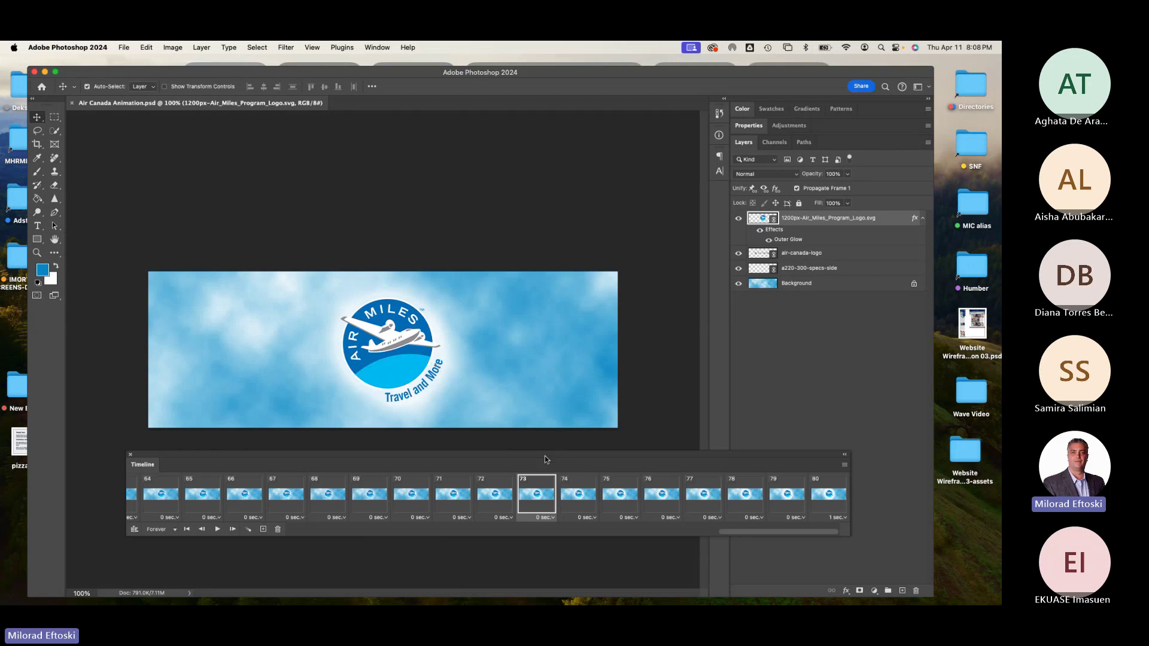
pyautogui.moveTo(545, 455); pyautogui.dragTo(556, 469)
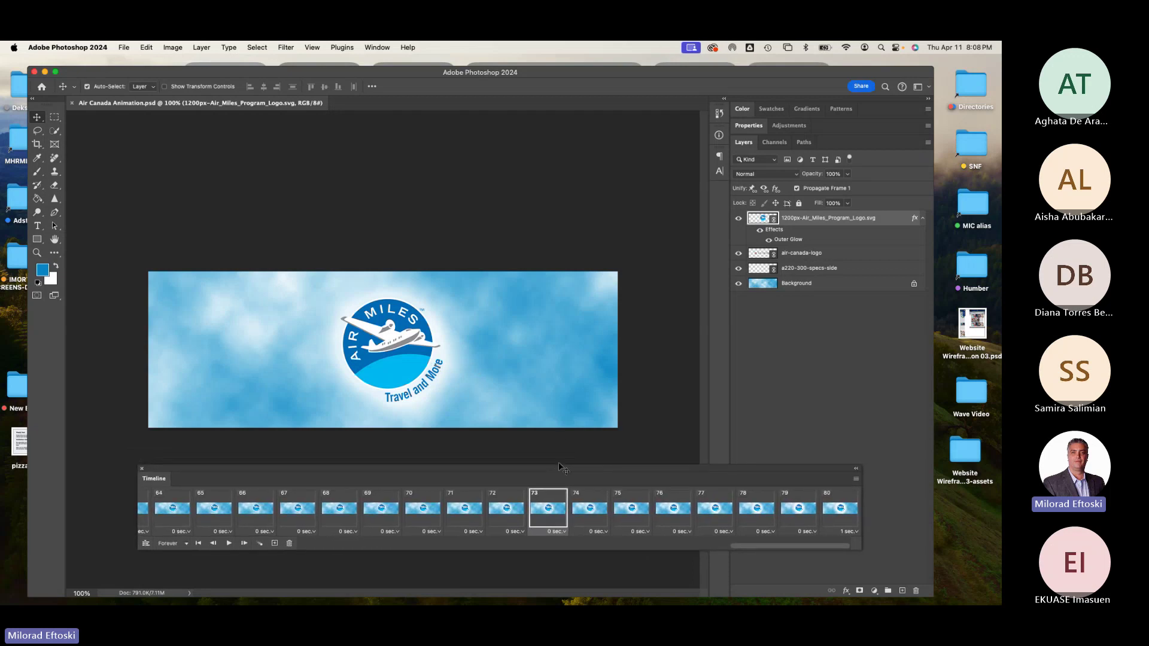
pyautogui.click(122, 48)
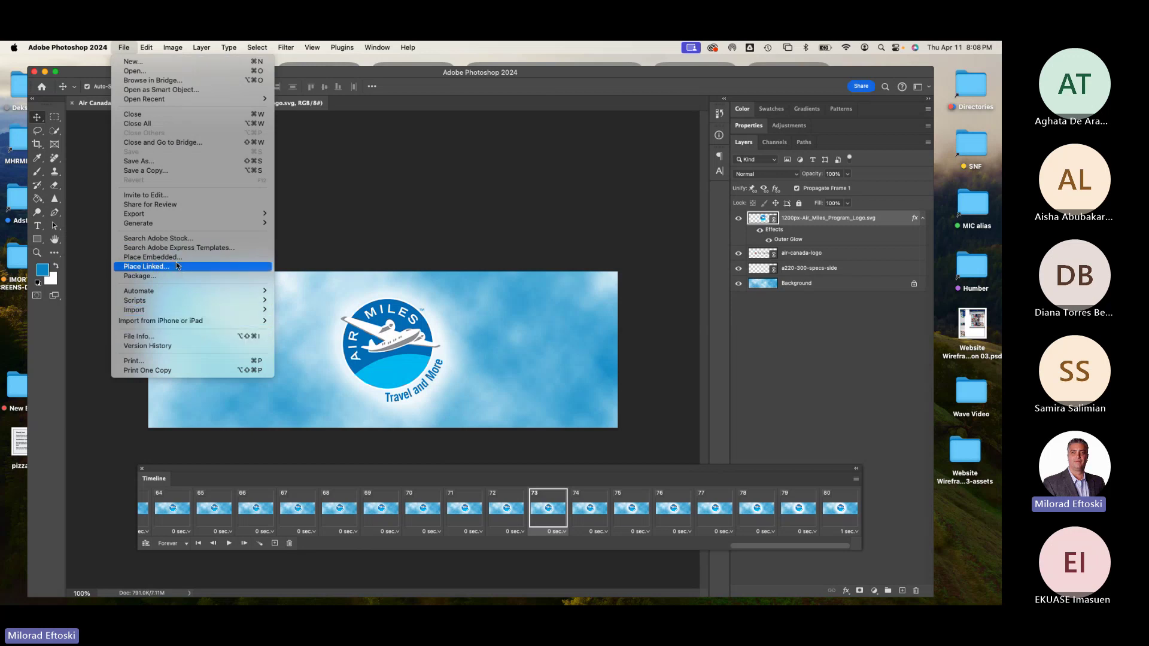
pyautogui.moveTo(165, 217)
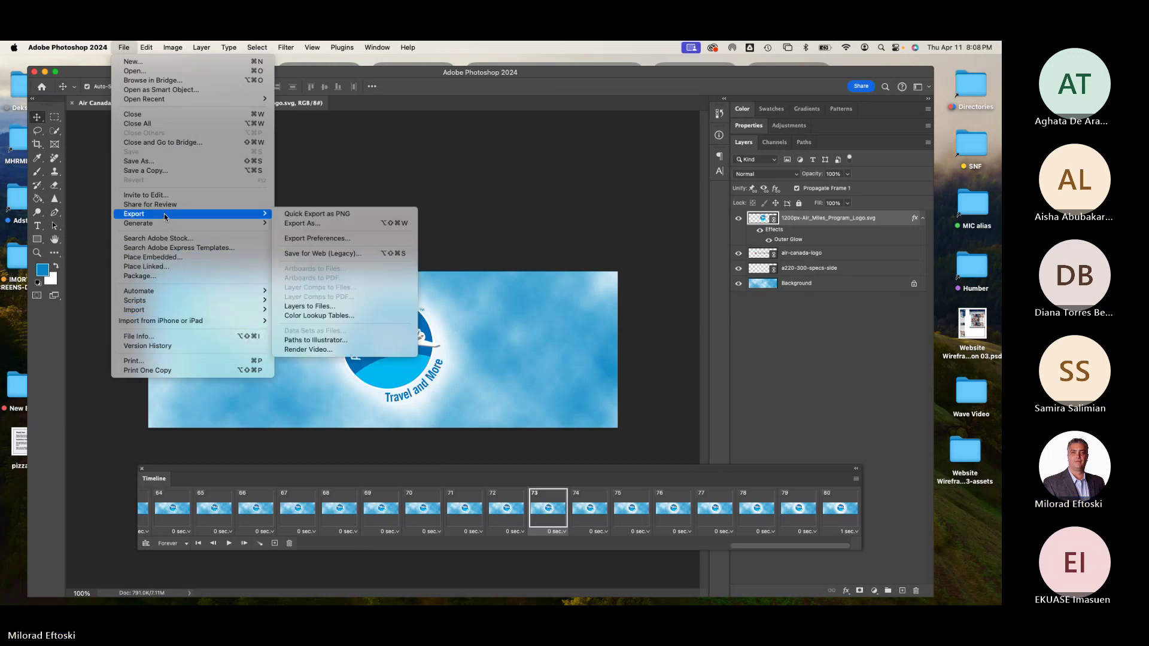
pyautogui.click(175, 218)
pyautogui.moveTo(237, 218)
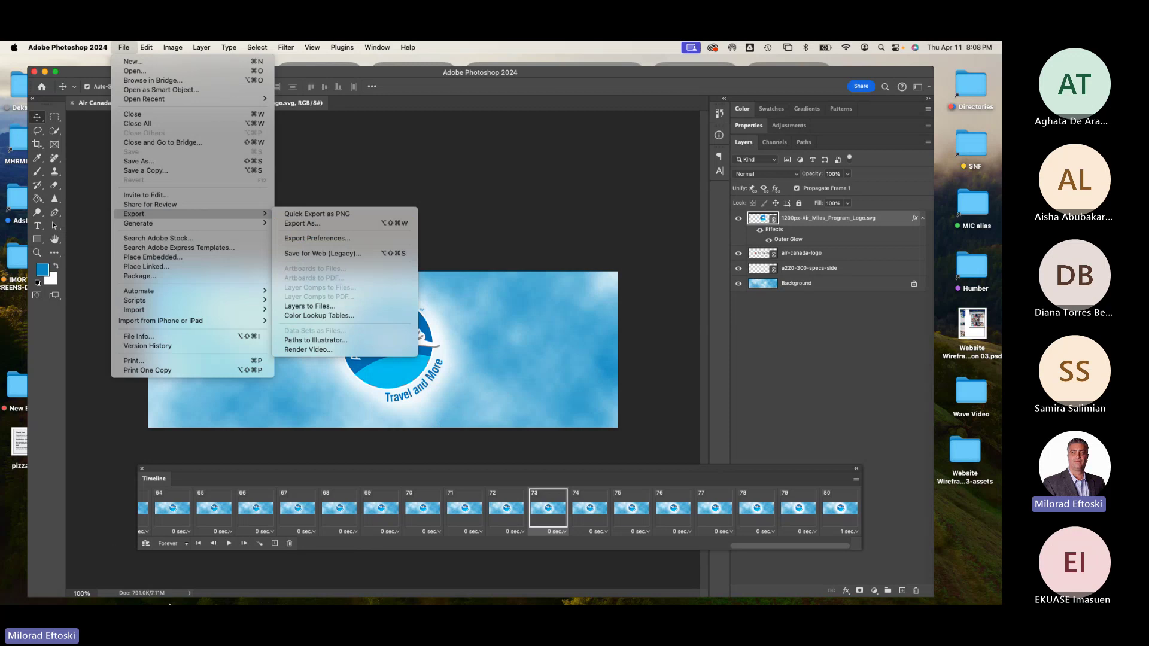
pyautogui.click(120, 554)
# Switch to Chrome and read the Motion Design for Web assignment's size, frame, tween and export requirements, then minimize the browser.
pyautogui.click(154, 590)
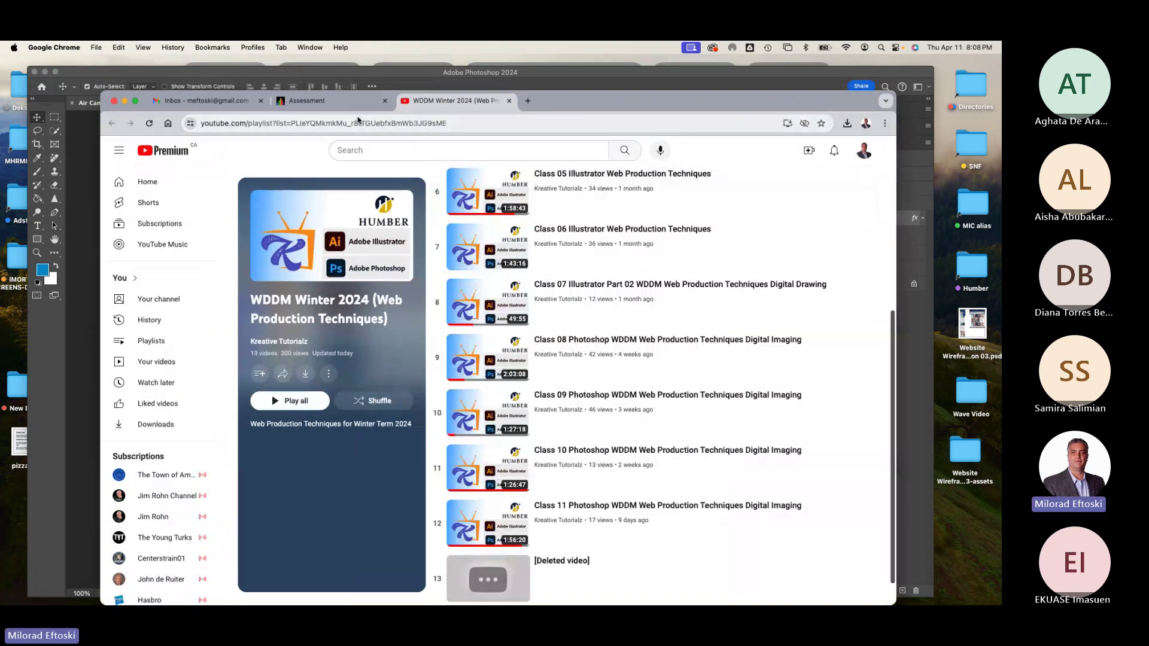
pyautogui.click(307, 101)
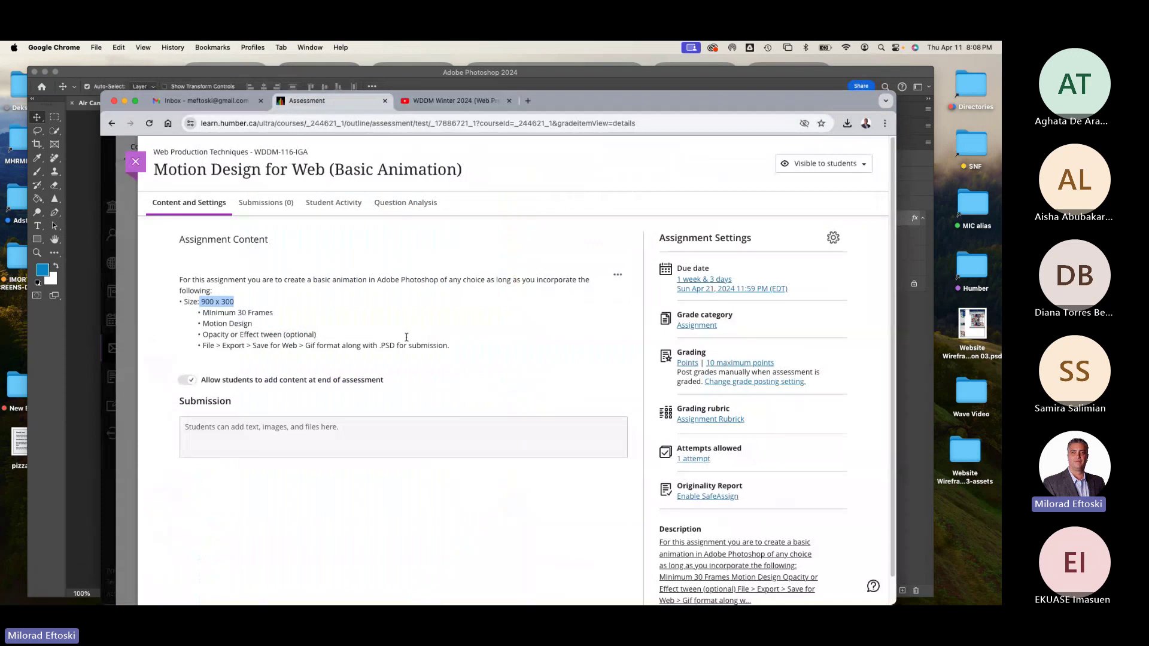
pyautogui.moveTo(221, 346); pyautogui.dragTo(384, 345)
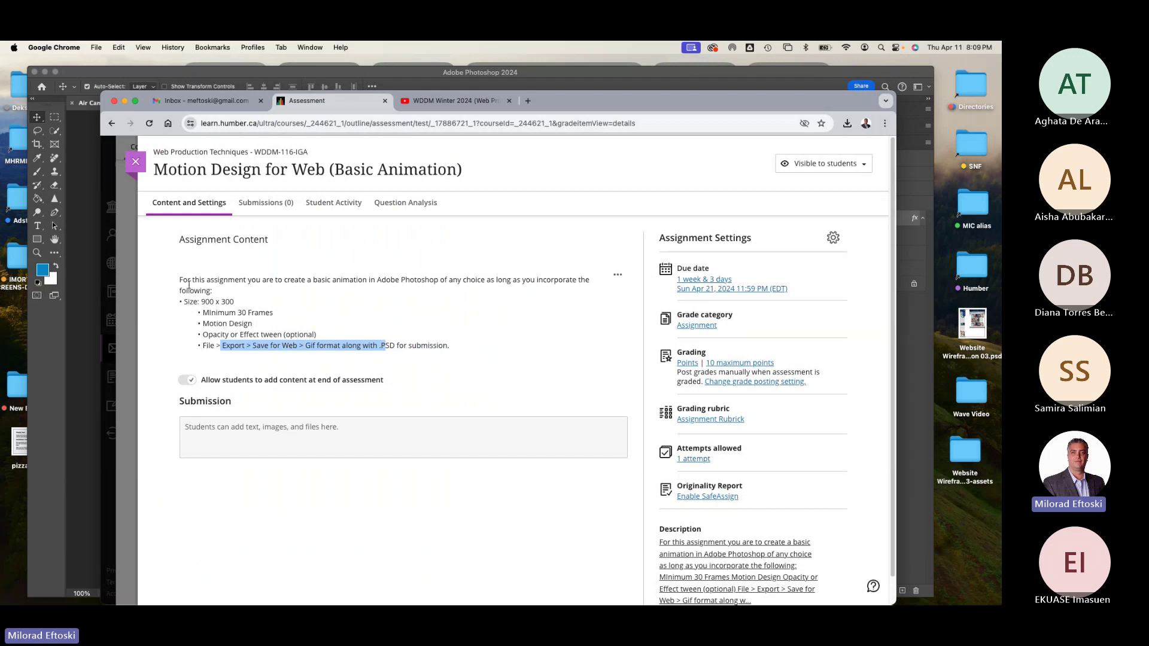
pyautogui.click(254, 326)
pyautogui.moveTo(209, 335); pyautogui.dragTo(203, 305)
pyautogui.click(213, 310)
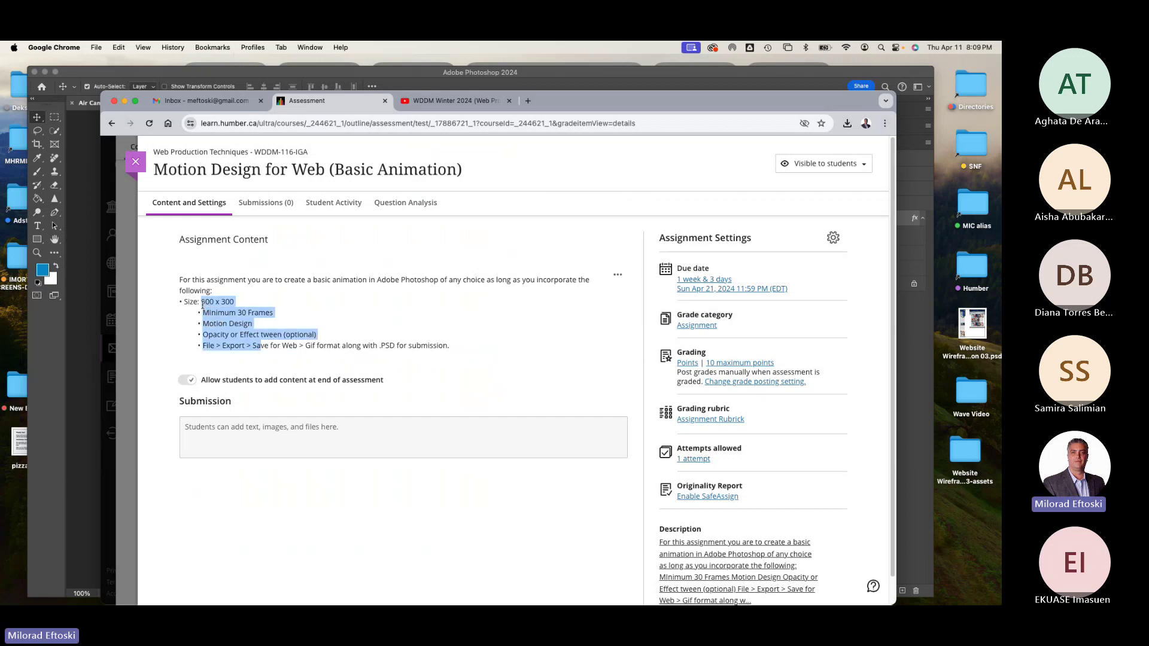
pyautogui.click(123, 102)
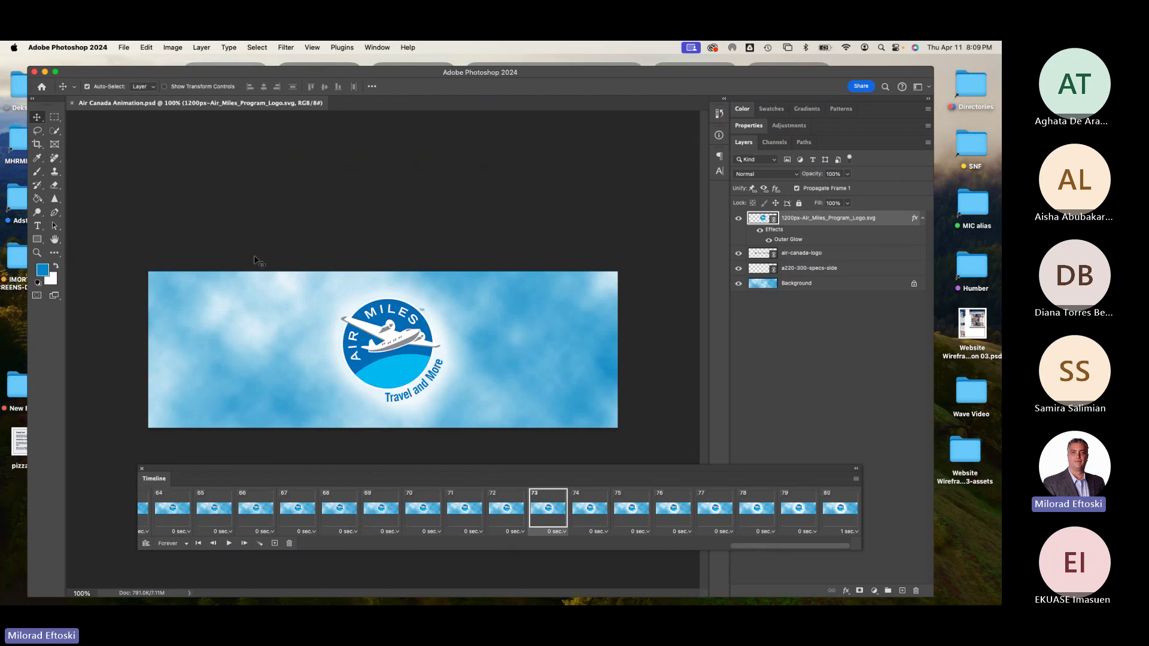
# Start a Save for Web (Legacy) export of the animation with GIF as the file format.
pyautogui.click(126, 46)
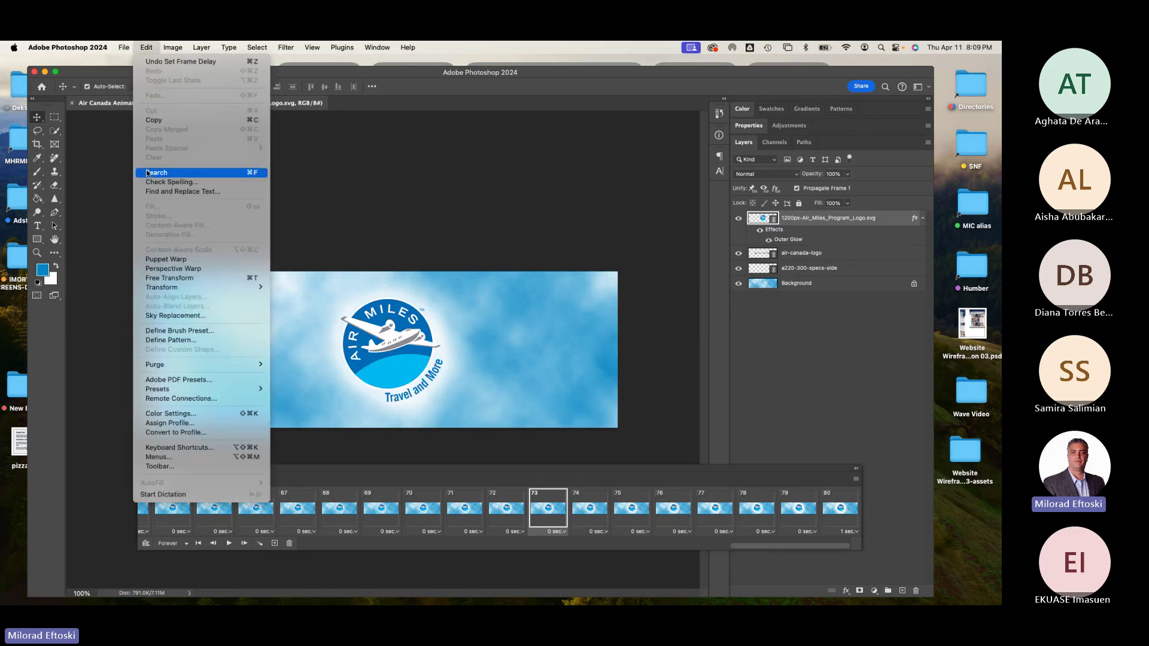
pyautogui.moveTo(144, 213)
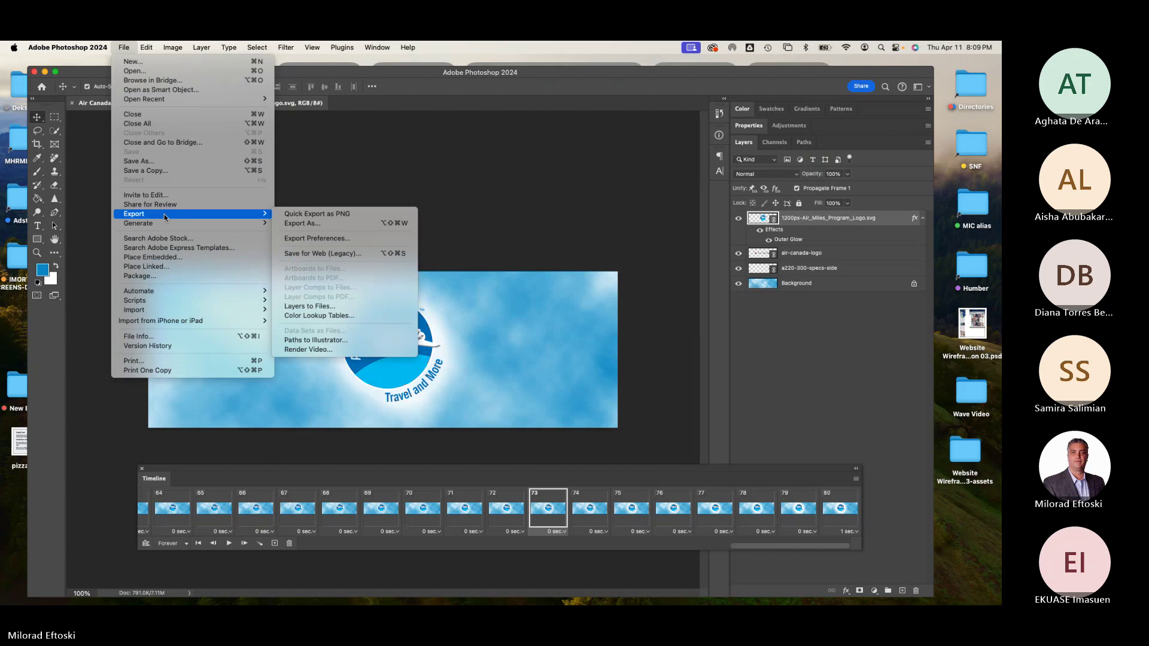
pyautogui.click(307, 254)
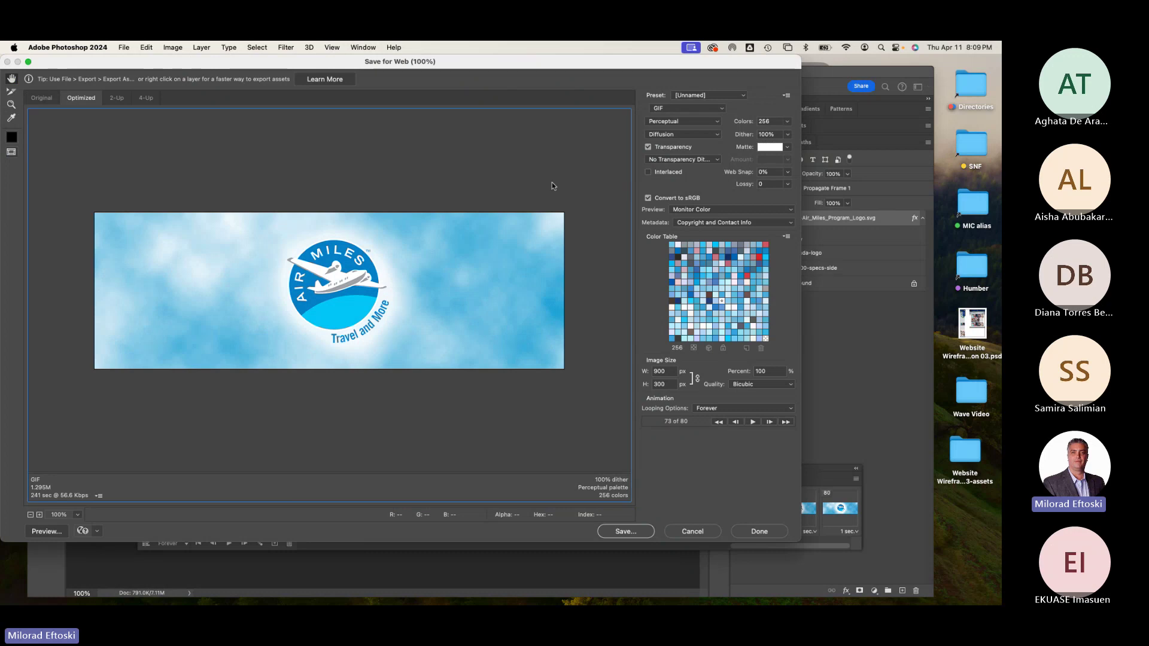
pyautogui.click(687, 110)
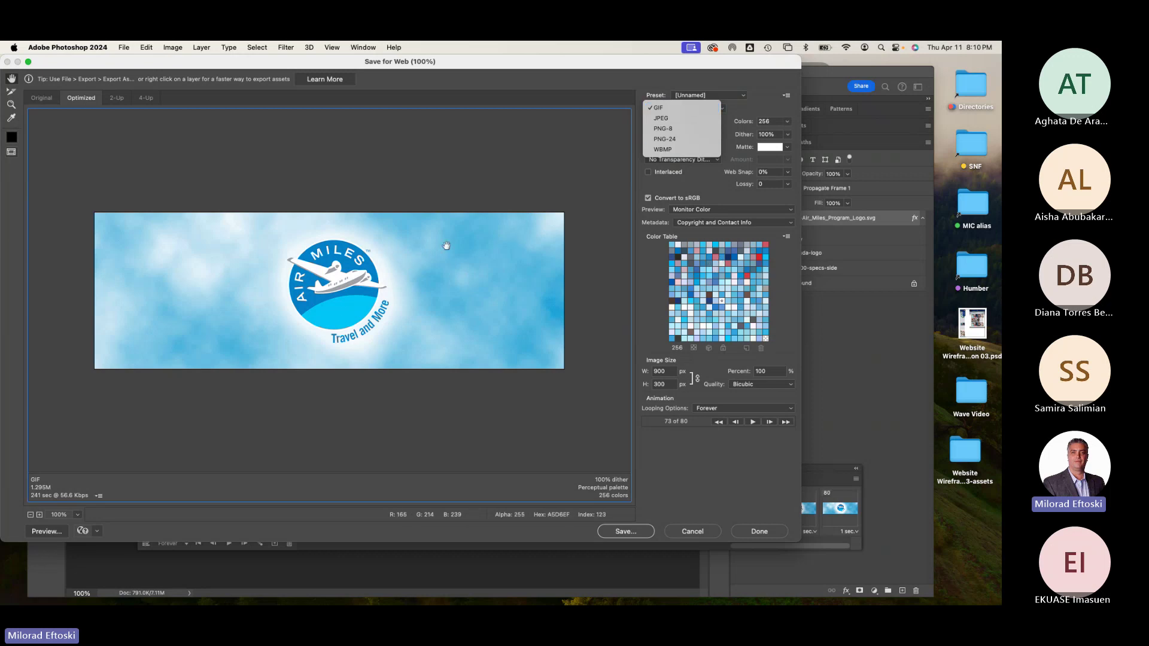
pyautogui.click(677, 108)
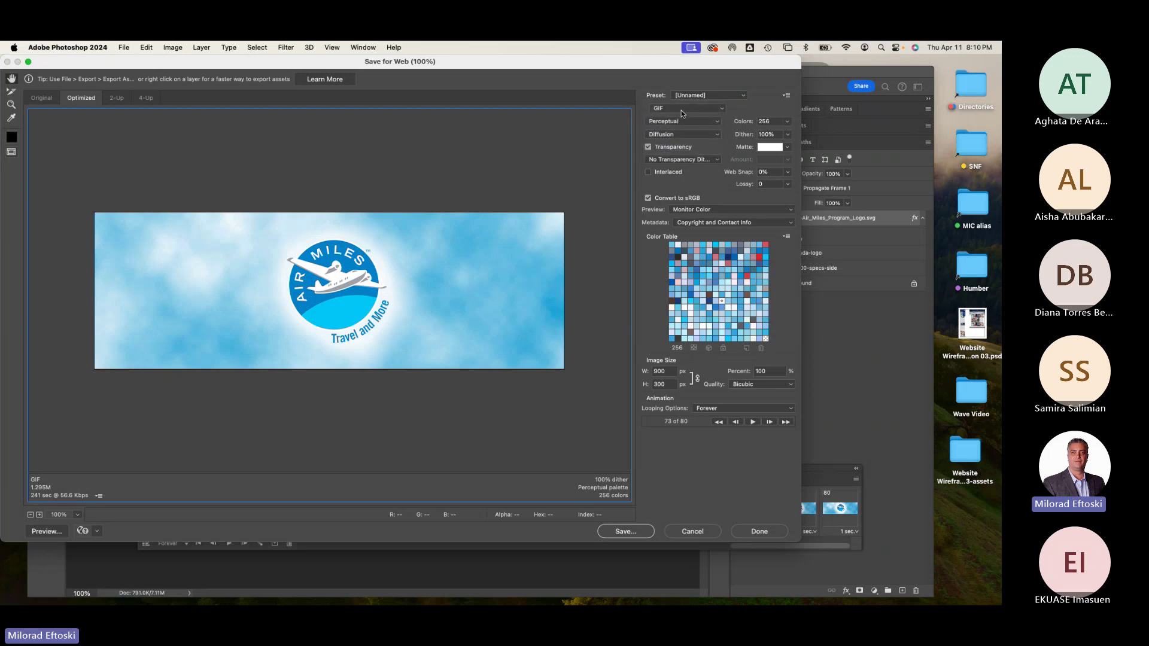
# Review the GIF color reduction options and keep Perceptual.
pyautogui.click(679, 122)
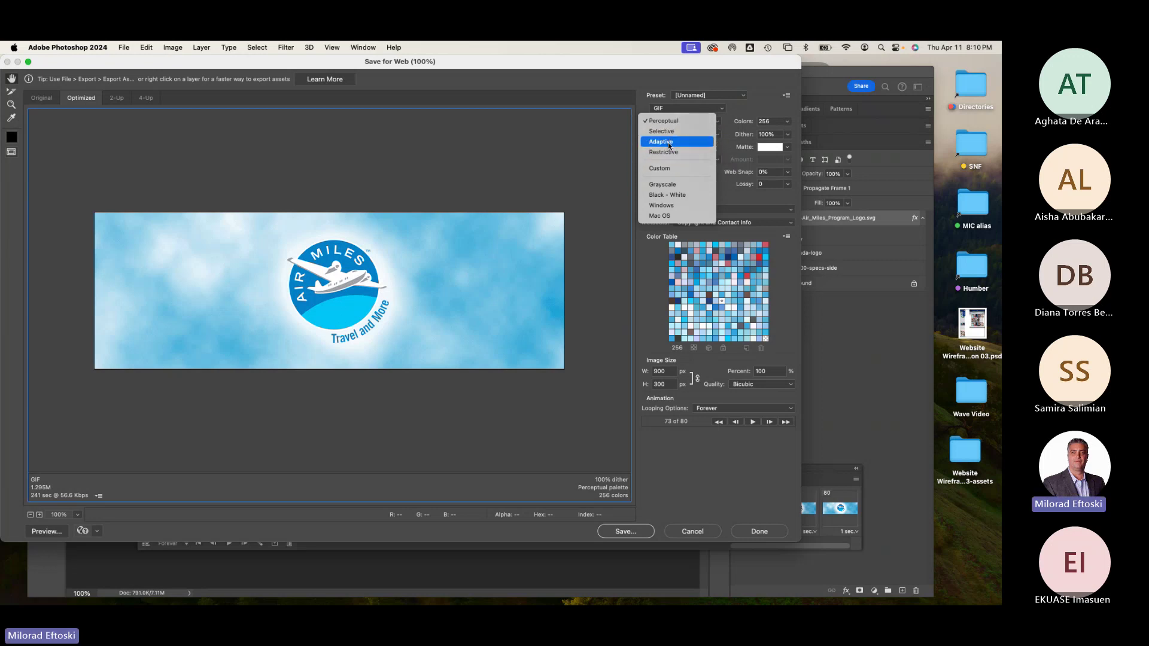
pyautogui.click(672, 122)
pyautogui.click(673, 122)
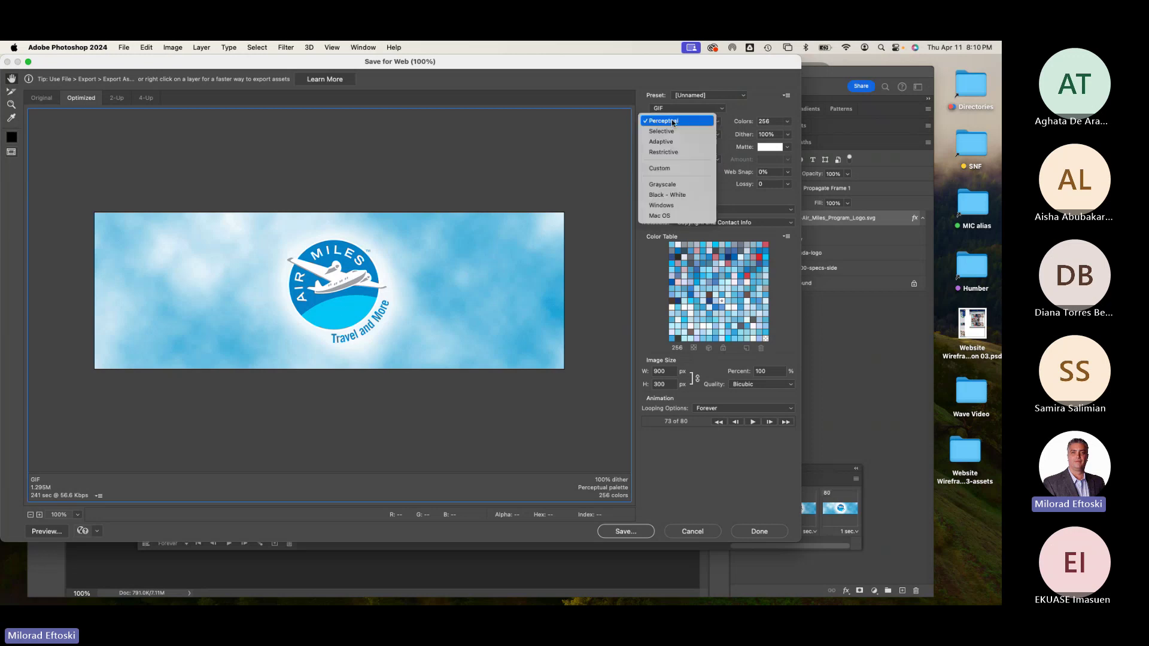
pyautogui.click(673, 122)
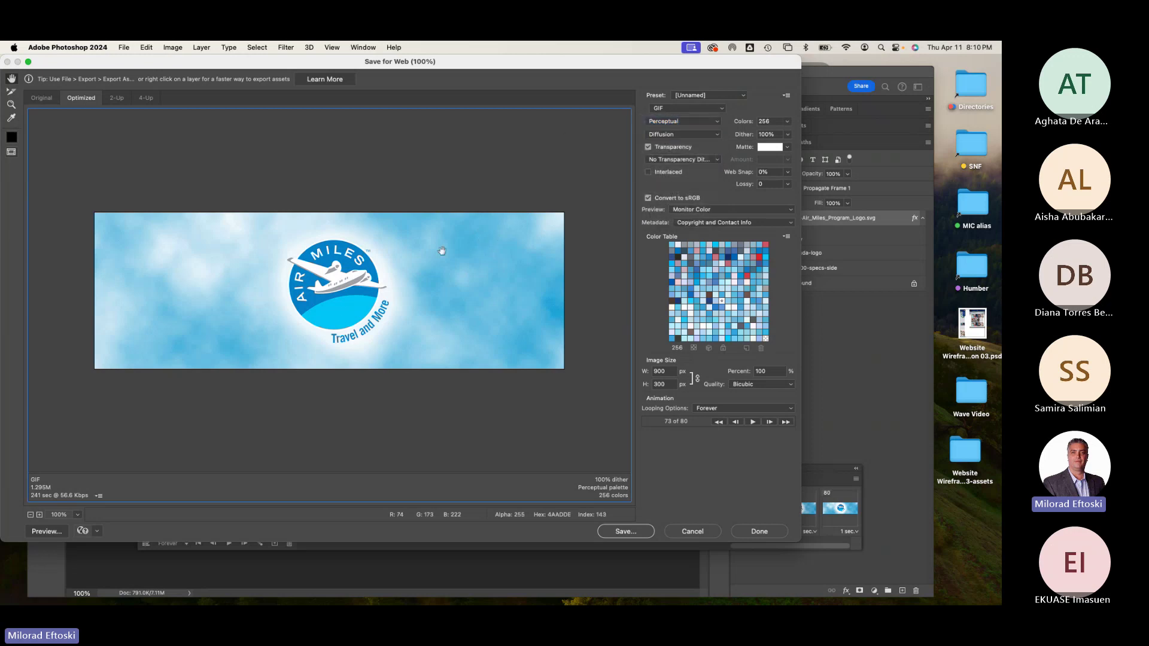
# Inspect the Air Miles logo's optimized GIF quality at 400% and return the preview to 100%.
pyautogui.press('super+equal')
pyautogui.press('super+equal')
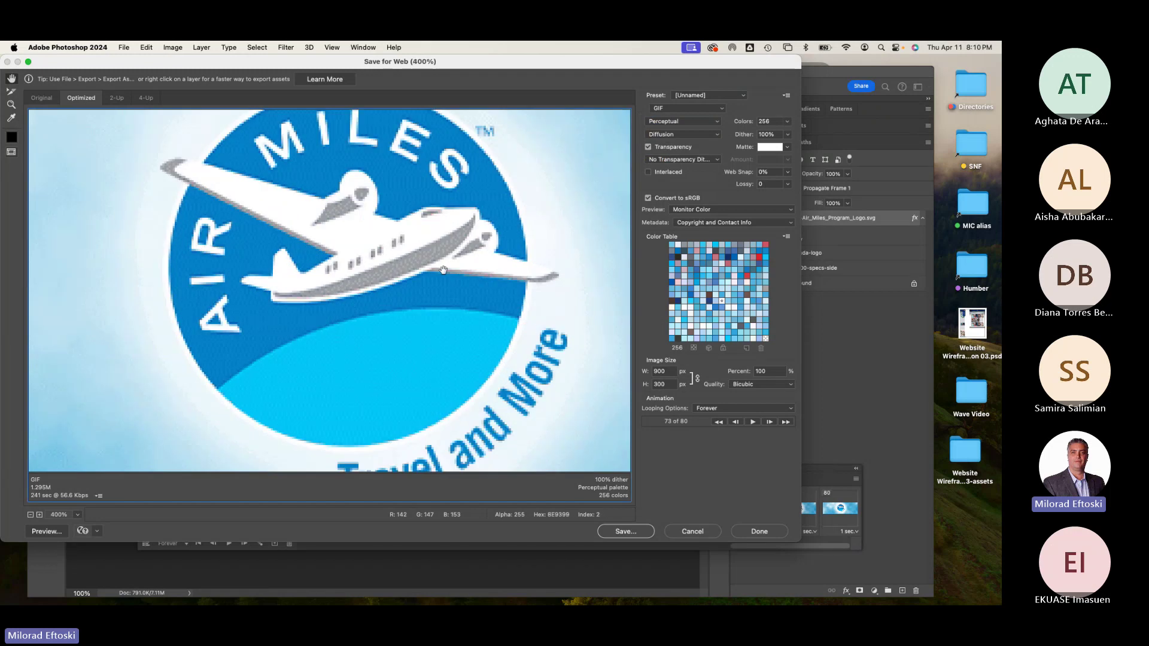
pyautogui.scroll(3, 410, 351)
pyautogui.hscroll(-2, 405, 330)
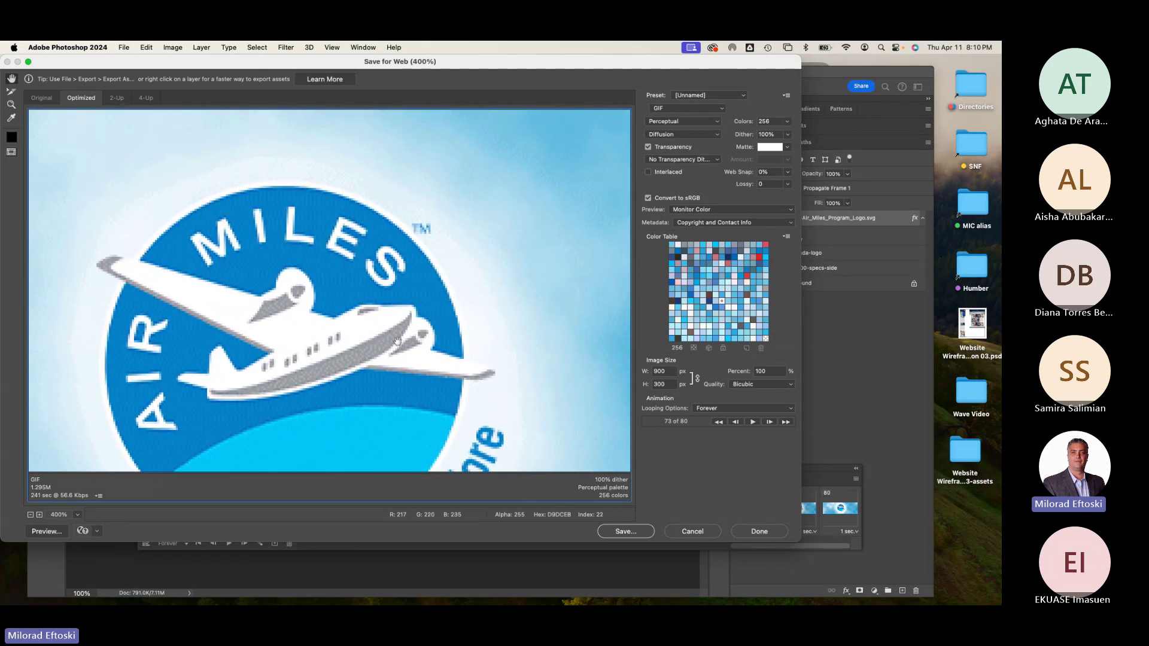
pyautogui.press('super+minus')
pyautogui.press('super+minus')
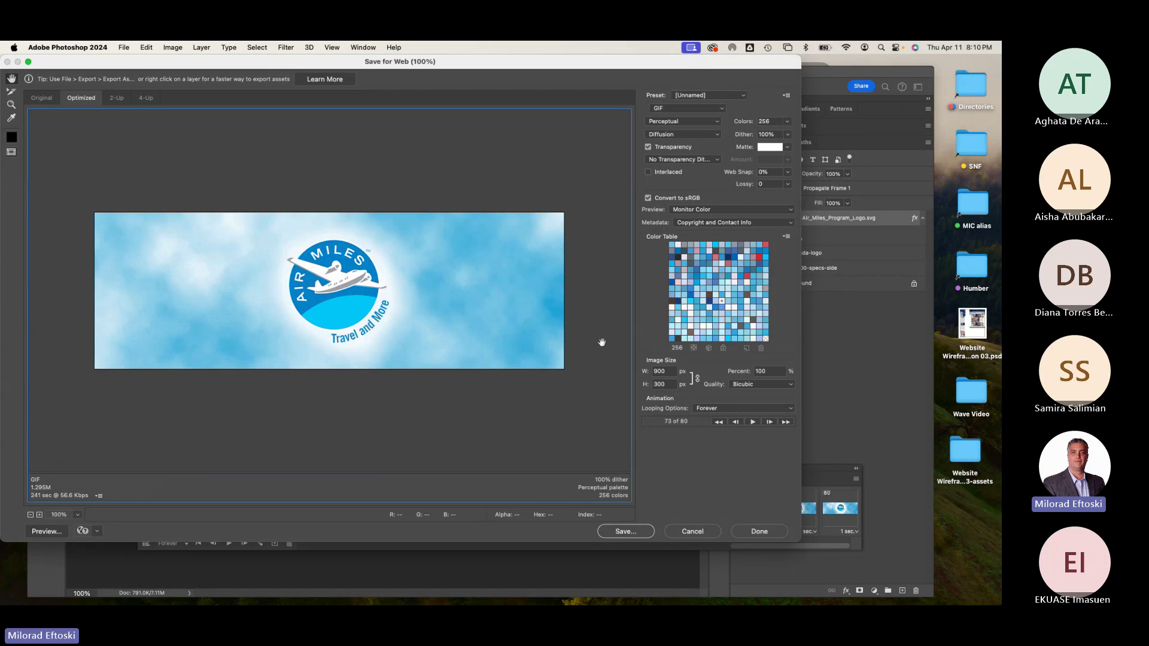
# Play the optimized GIF animation in the export preview, check the image width and height, and stop playback.
pyautogui.click(752, 422)
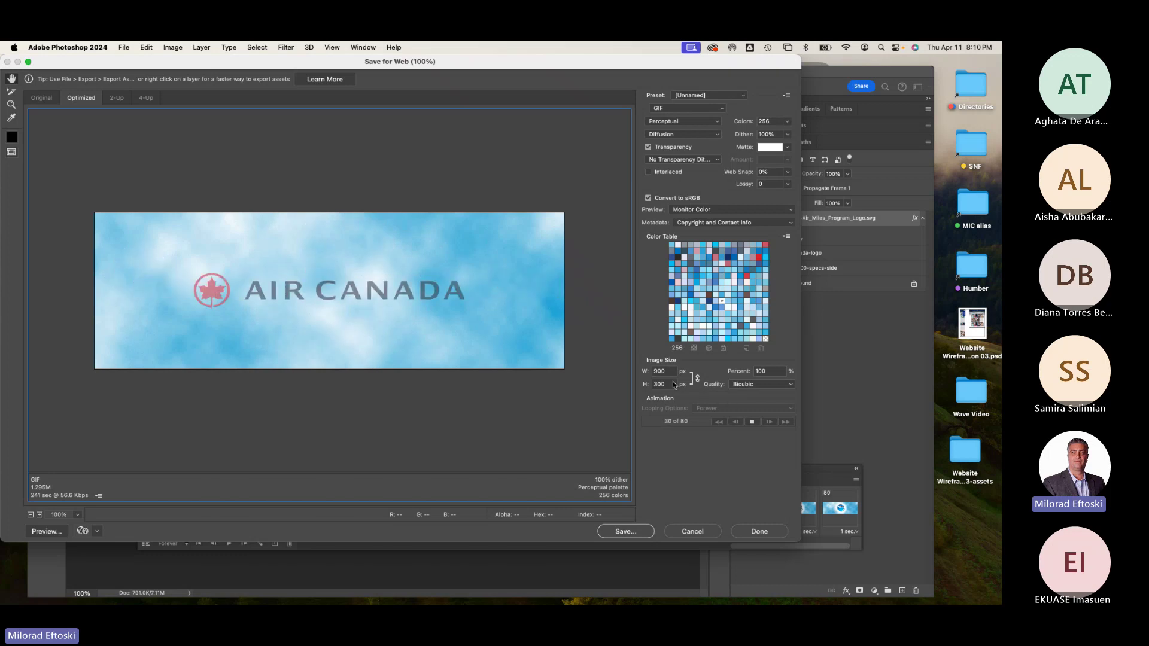
pyautogui.click(660, 372)
pyautogui.press('Tab')
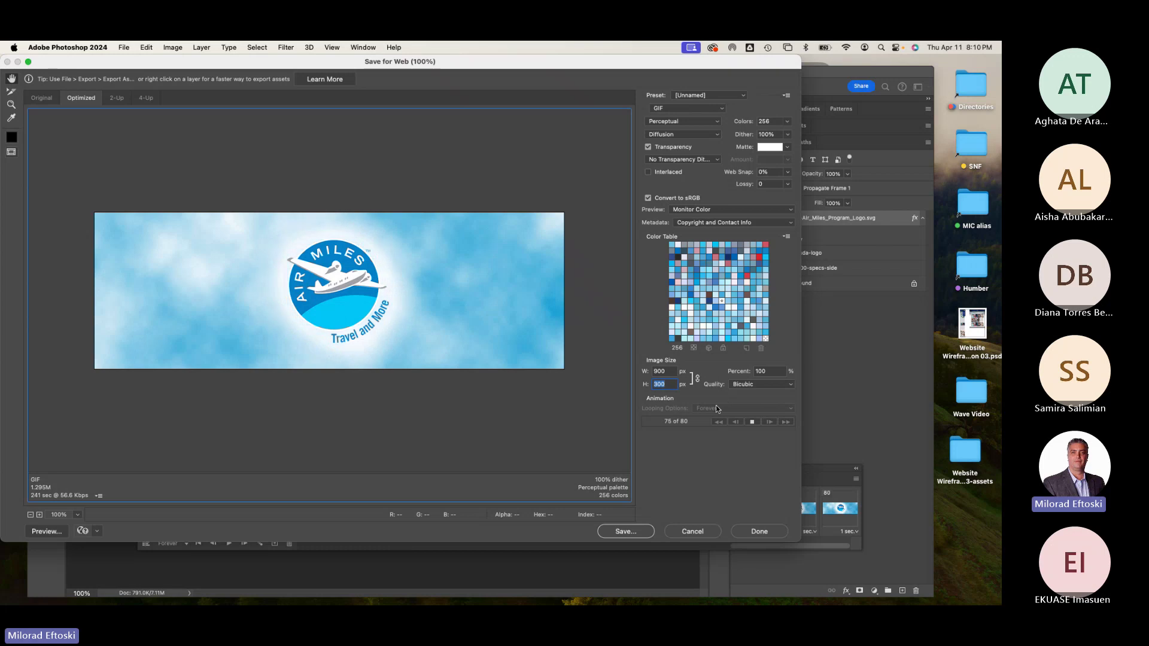
pyautogui.click(753, 423)
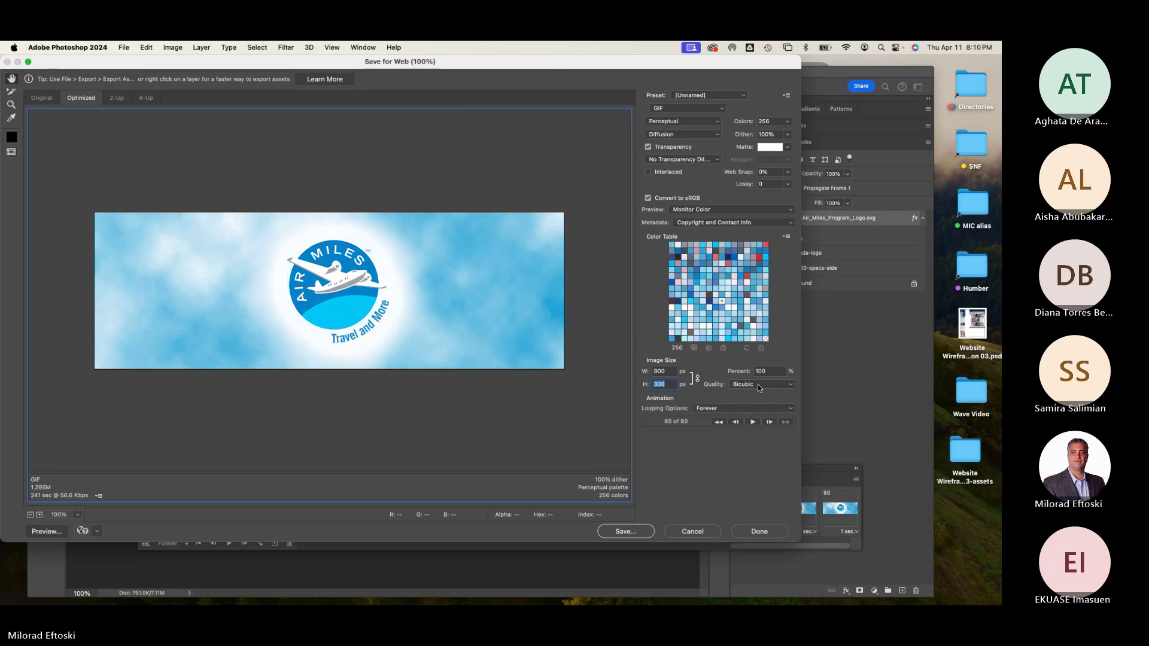
# Set the GIF's looping to a custom count of 3 times.
pyautogui.click(731, 409)
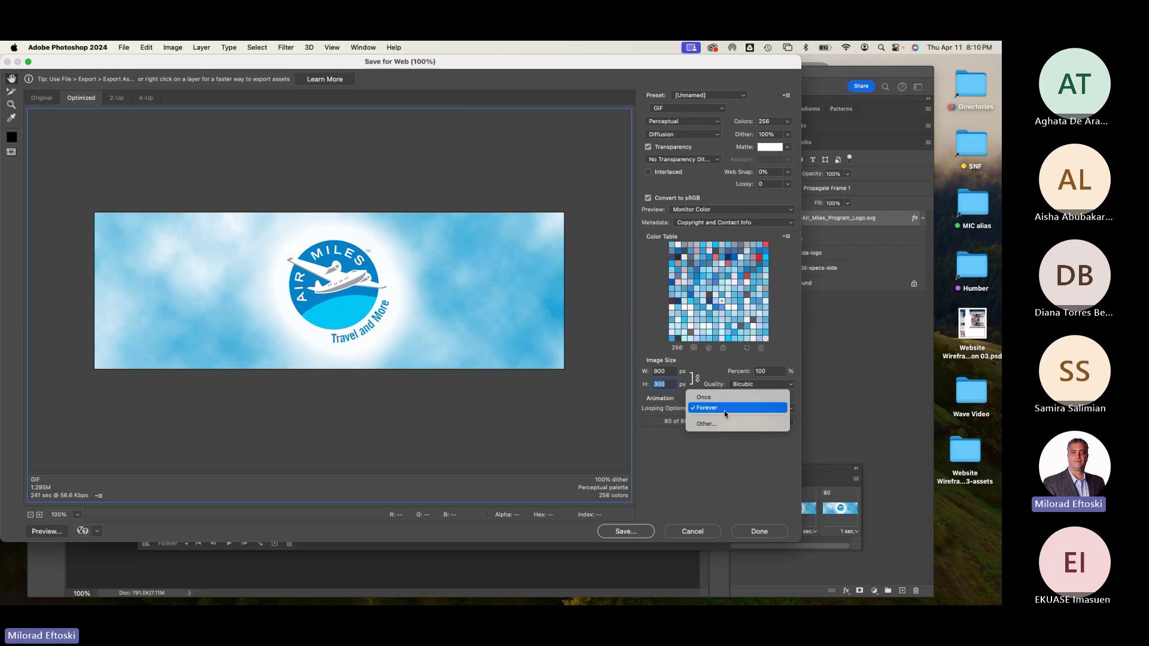
pyautogui.click(718, 424)
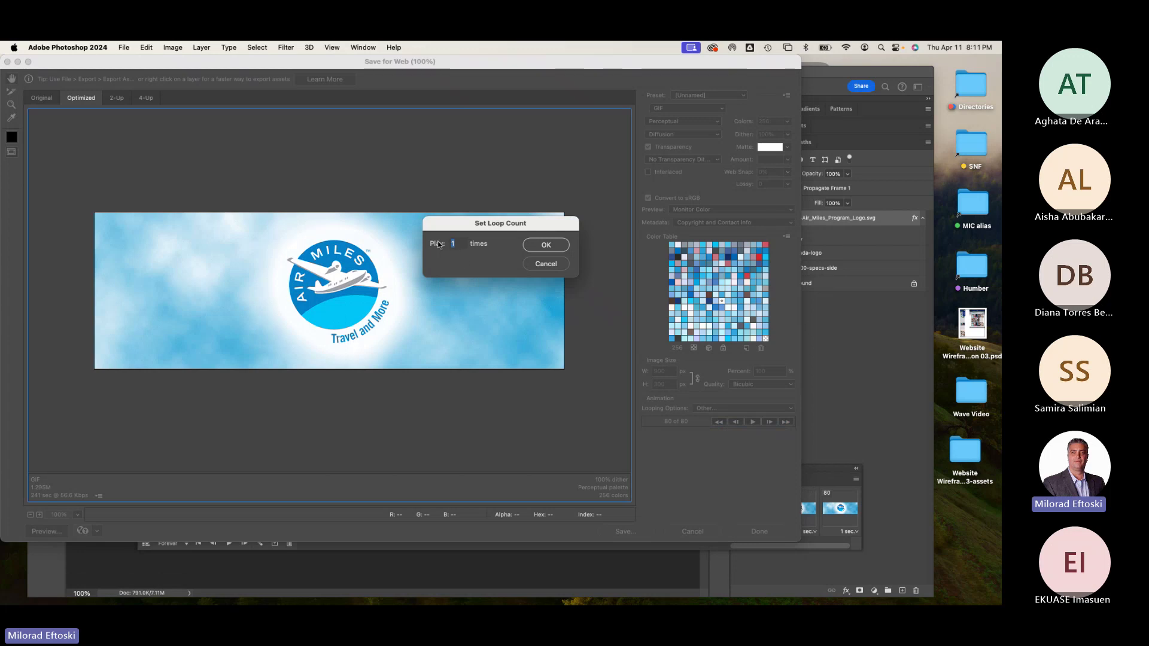
pyautogui.write('3')
pyautogui.moveTo(460, 244); pyautogui.dragTo(444, 274)
pyautogui.click(546, 245)
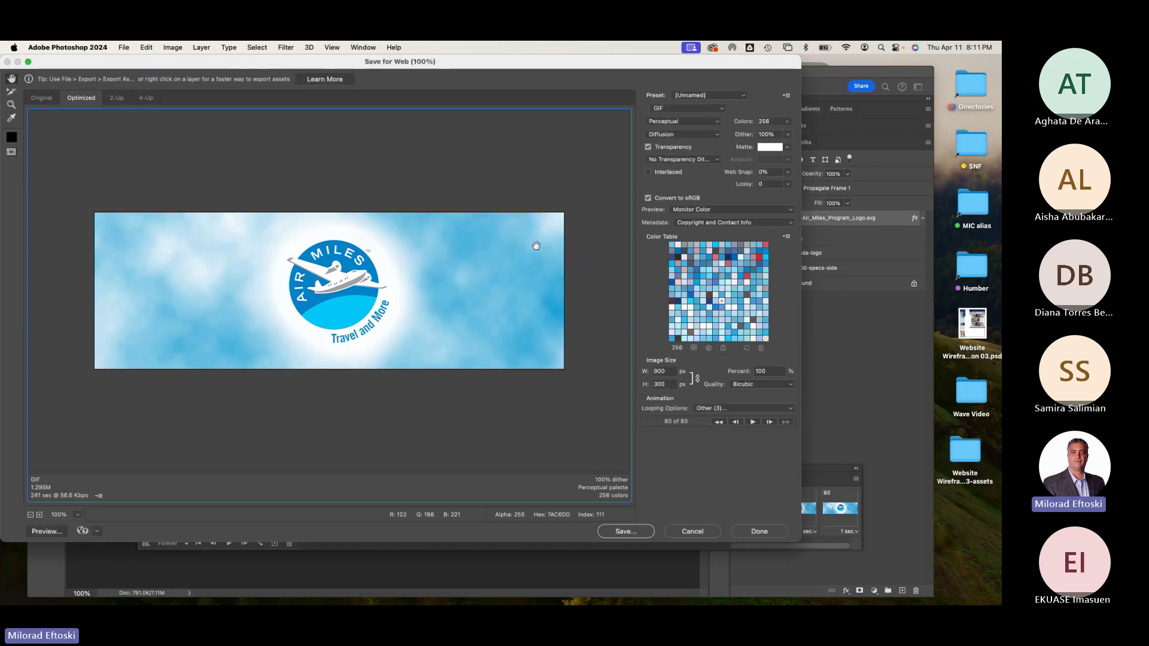
# Start saving the optimized GIF and choose the Airmiles with AirCanada folder on the Desktop as its destination.
pyautogui.click(626, 531)
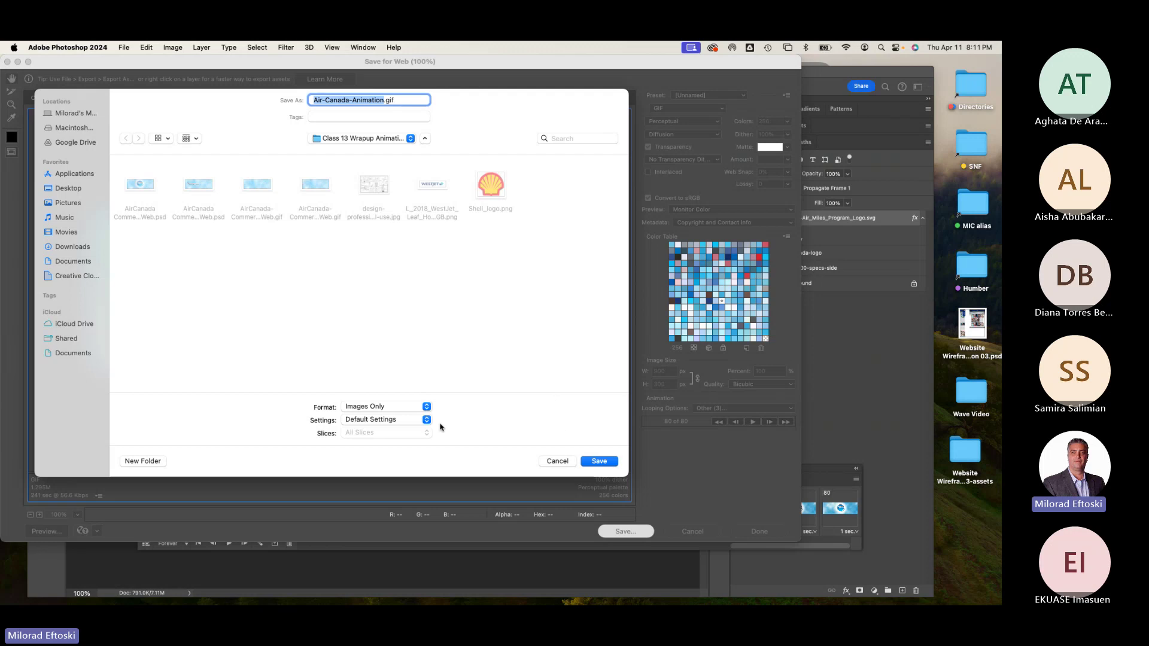
pyautogui.click(412, 413)
pyautogui.click(395, 411)
pyautogui.click(366, 140)
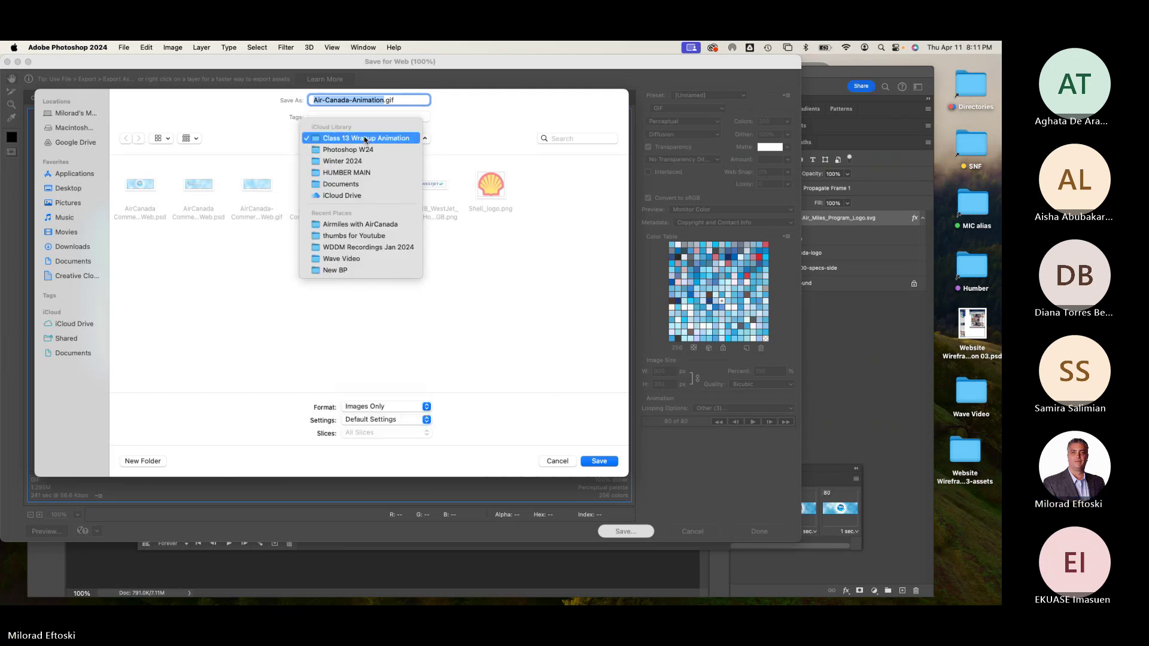
pyautogui.click(252, 273)
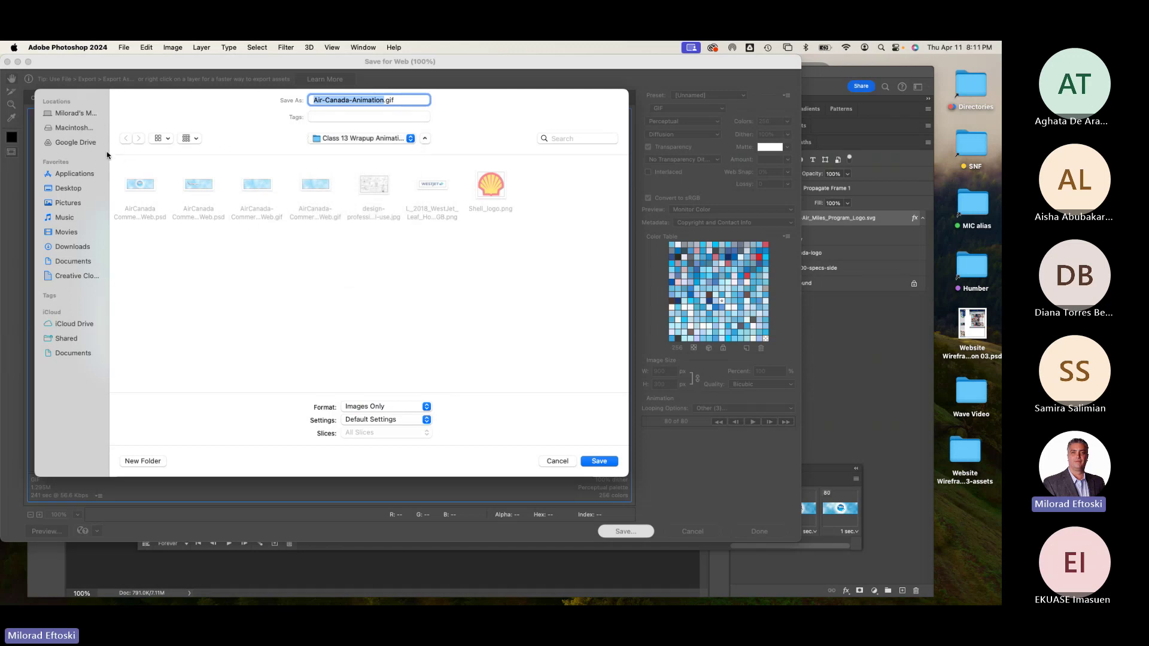
pyautogui.click(66, 189)
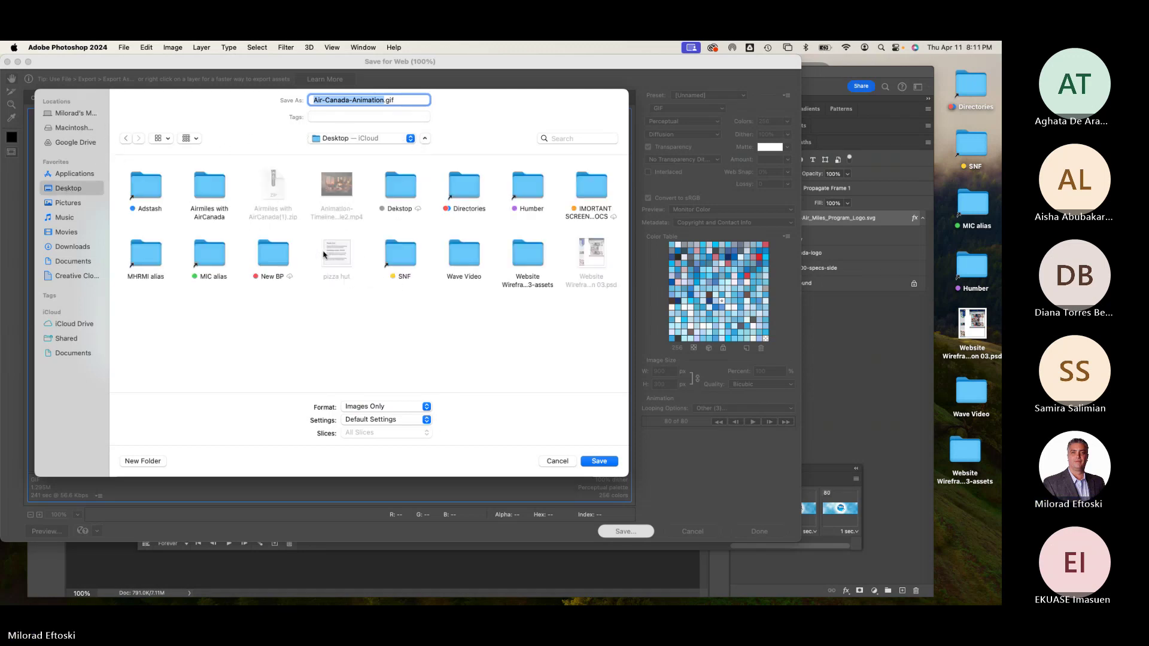
pyautogui.doubleClick(527, 253)
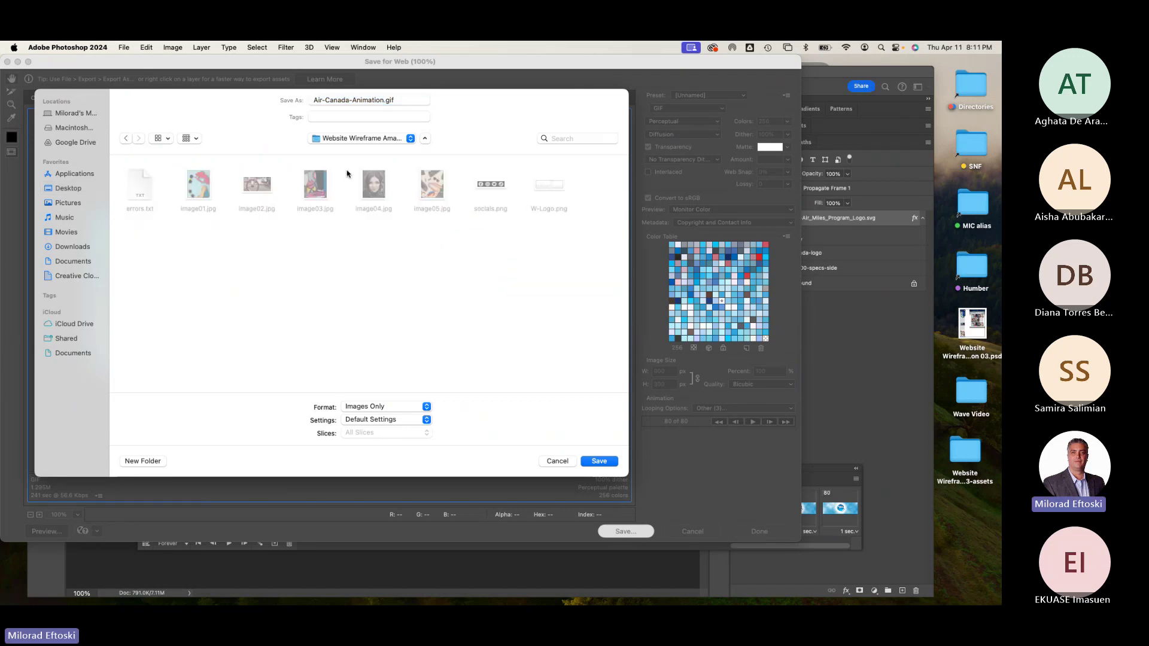
pyautogui.click(126, 139)
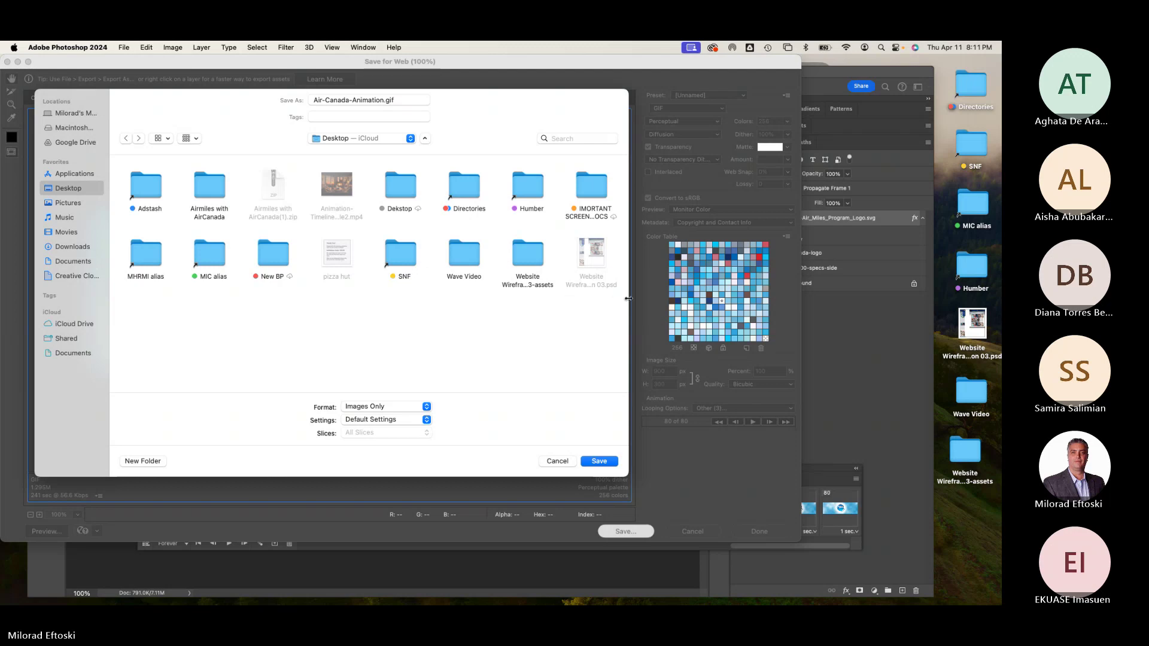
pyautogui.moveTo(634, 297); pyautogui.dragTo(663, 298)
pyautogui.doubleClick(207, 187)
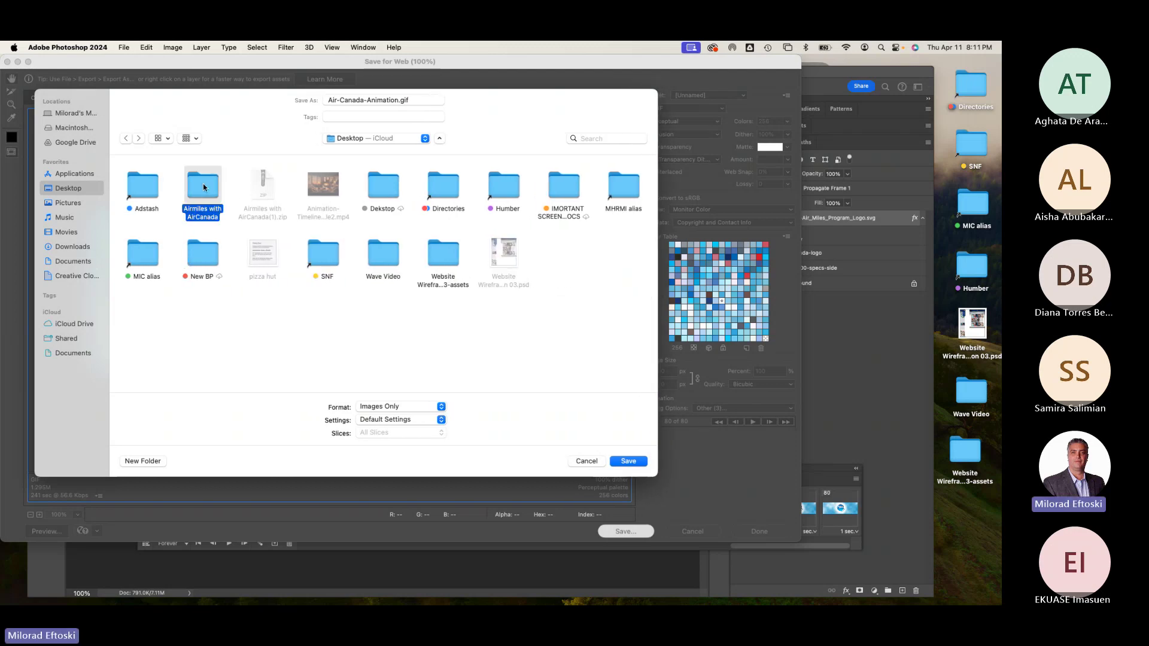
# Save Air-Canada-Animation.gif with the format Images Only.
pyautogui.click(407, 407)
pyautogui.click(407, 404)
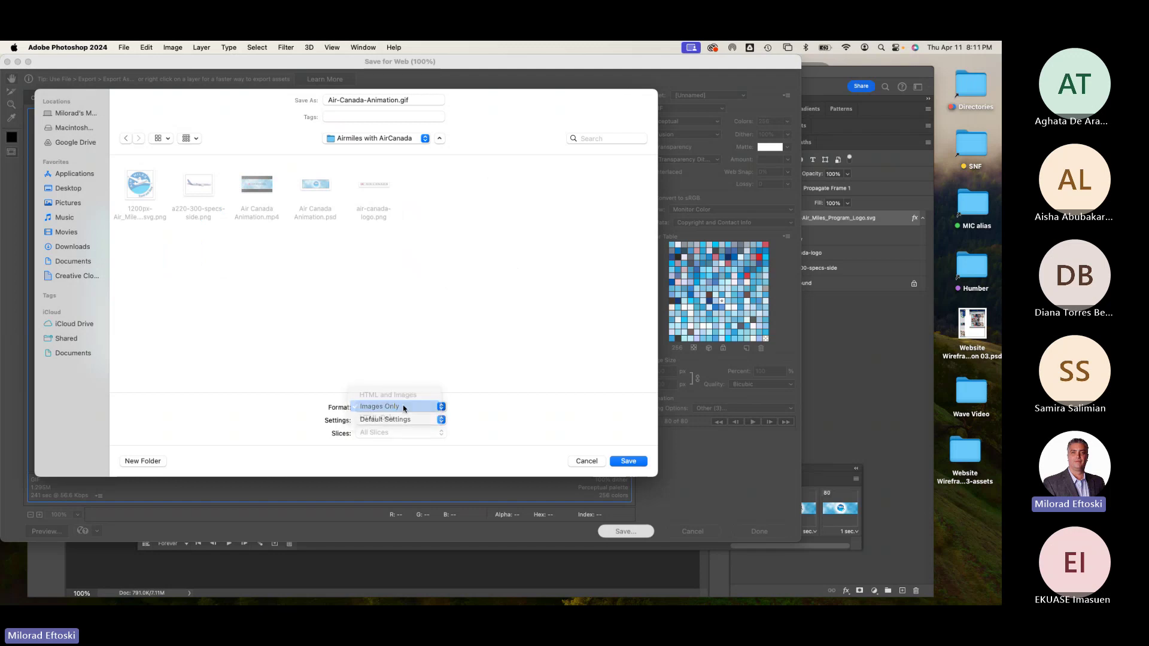
pyautogui.click(627, 462)
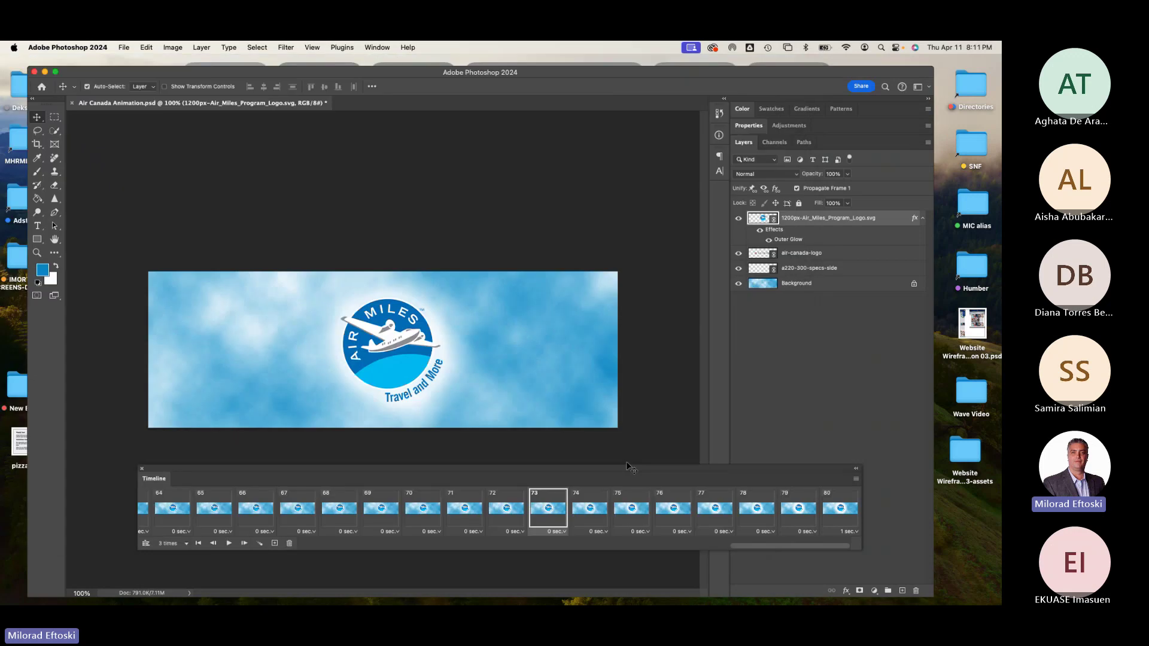
# Switch to Finder, place Air-Canada-Animation.gif beside the MP4 file and inspect the GIF's file information.
pyautogui.click(45, 72)
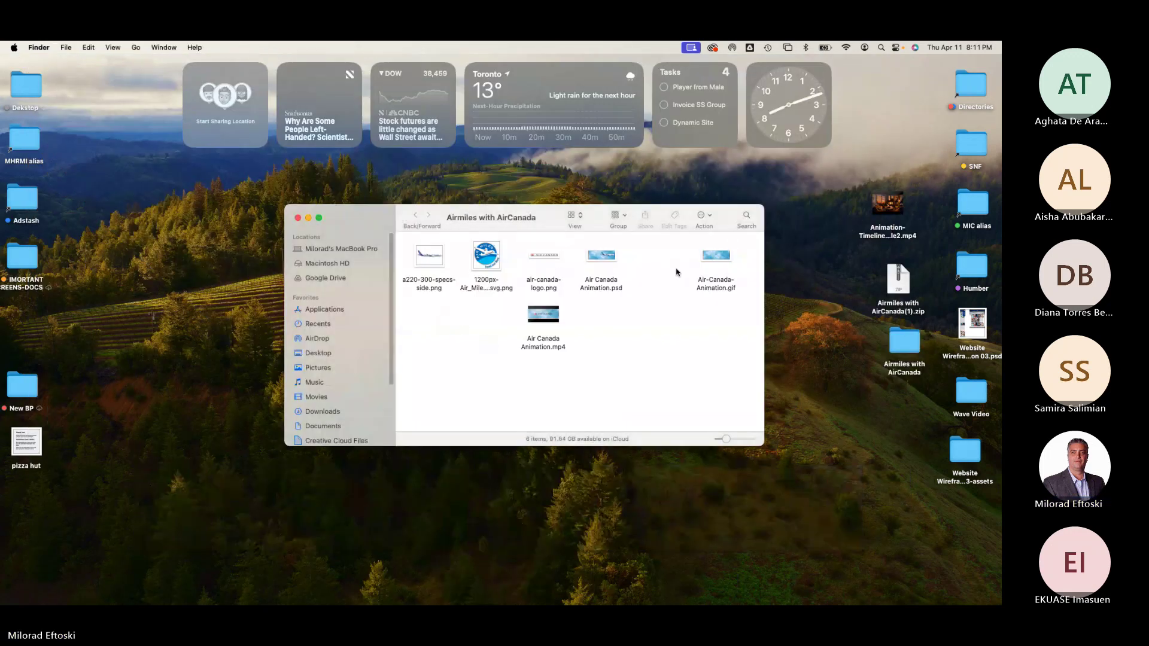
pyautogui.moveTo(700, 273); pyautogui.dragTo(556, 340)
pyautogui.press('super+i')
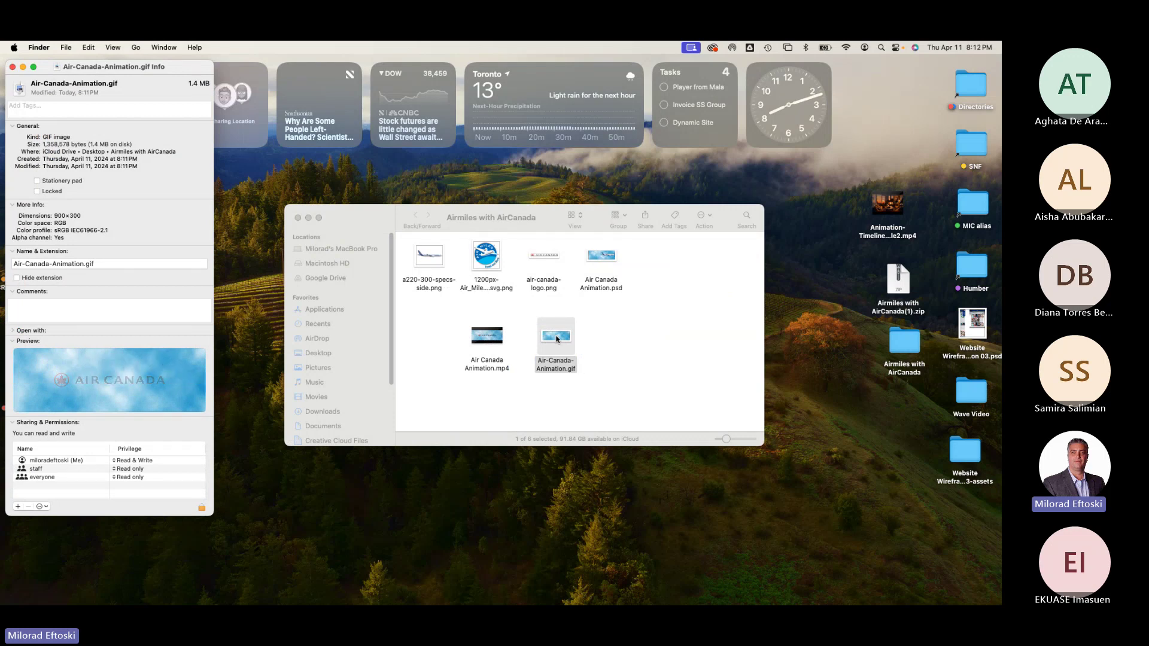
pyautogui.press('super+w')
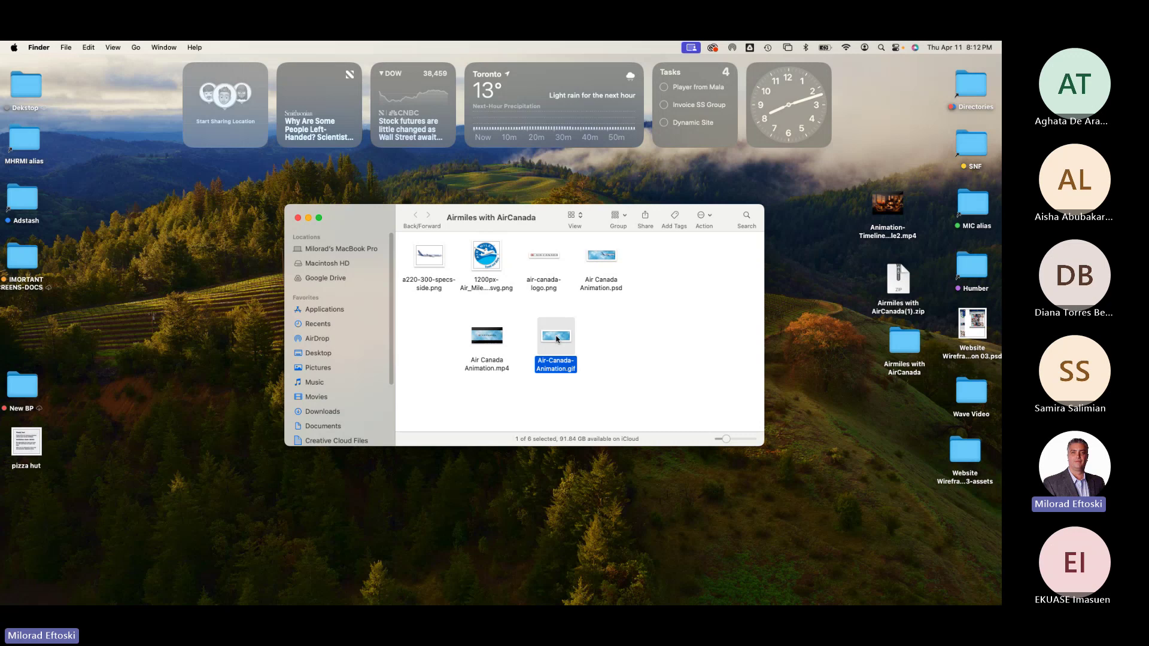
# Play Air-Canada-Animation.gif in Quick Look from its Finder folder to check the animation.
pyautogui.press('space')
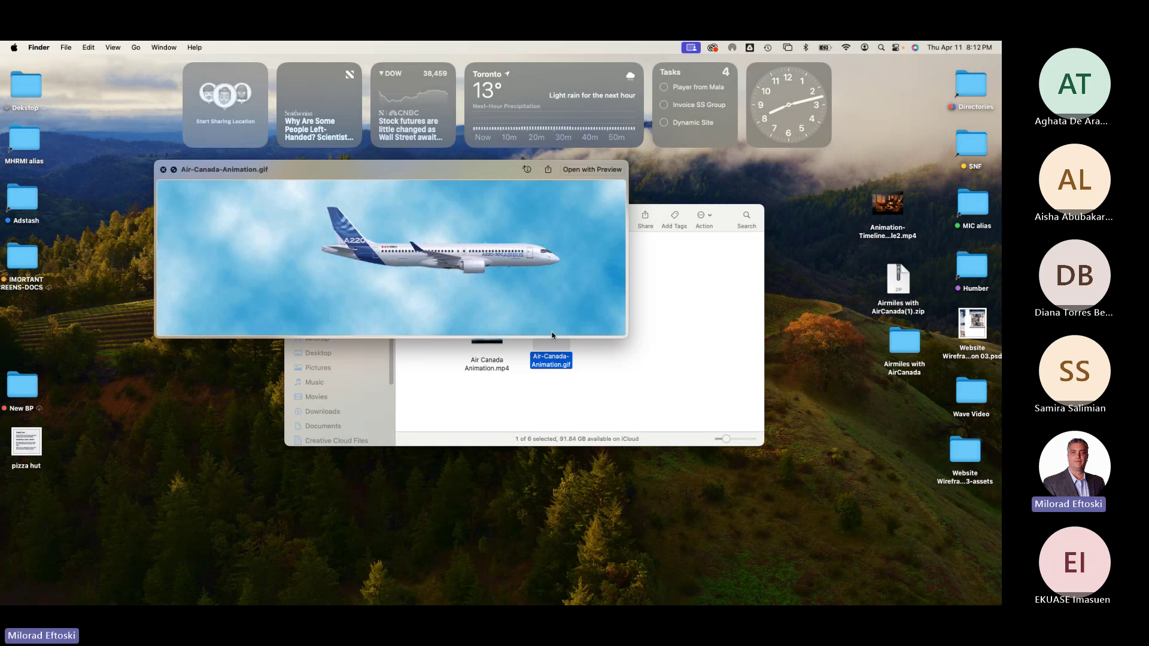
pyautogui.press('space')
pyautogui.click(635, 308)
pyautogui.moveTo(575, 218); pyautogui.dragTo(638, 202)
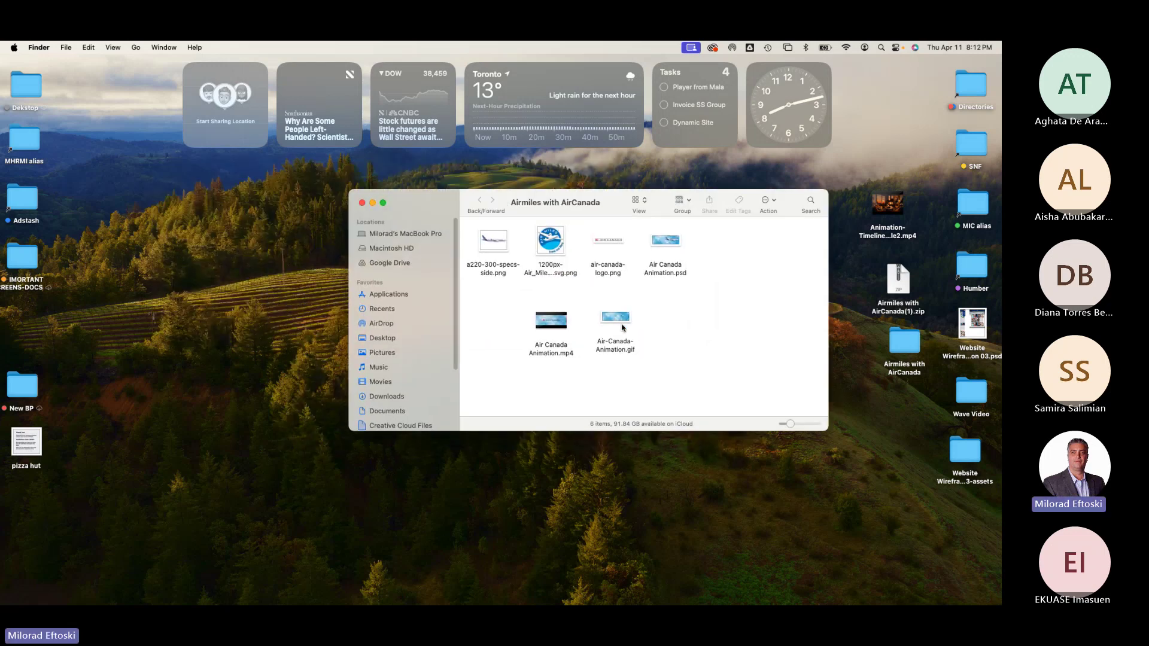
pyautogui.click(619, 322)
pyautogui.press('space')
pyautogui.press('space')
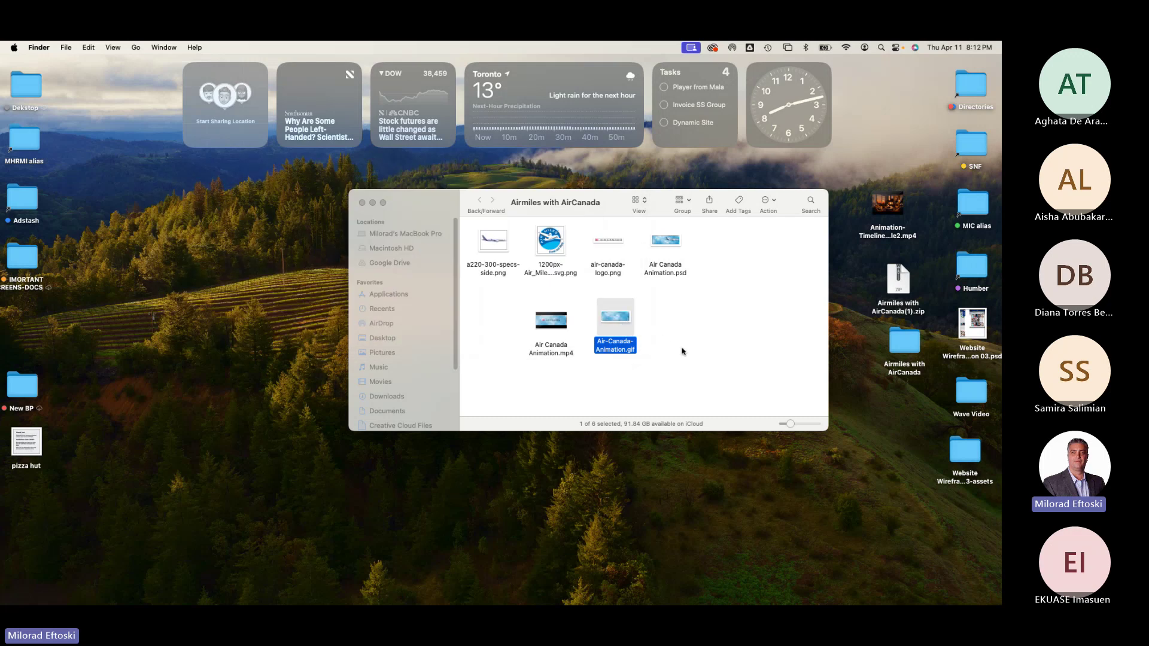
pyautogui.click(686, 353)
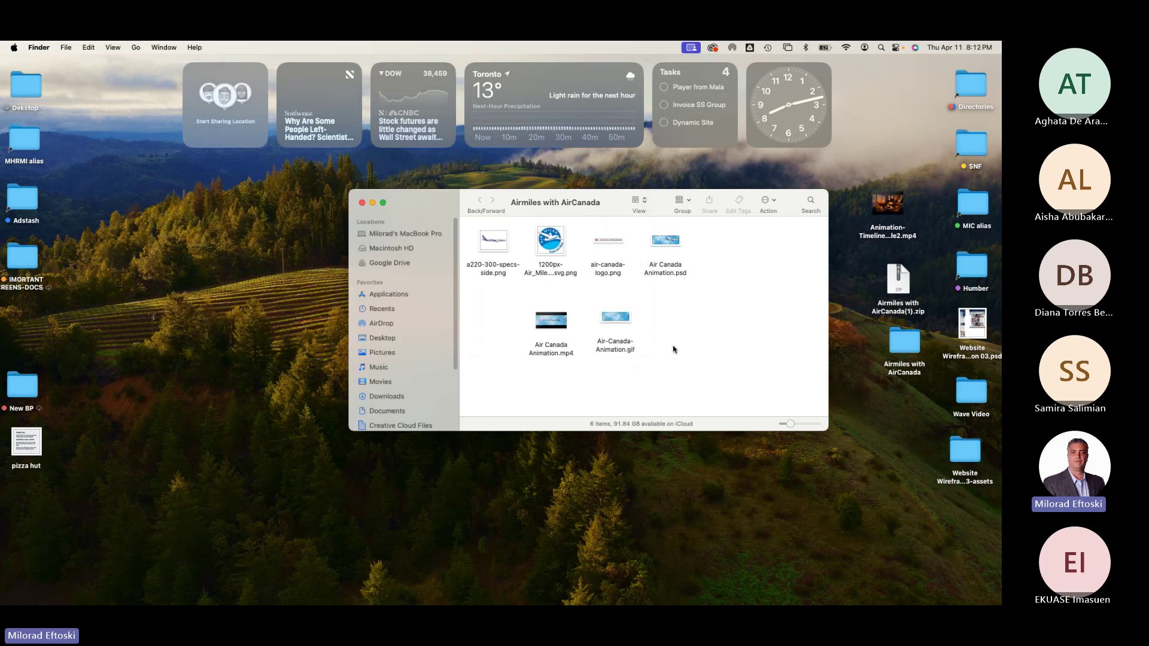
# Open Air-Canada-Animation.gif in Preview, look at frame 8 and close the file.
pyautogui.click(616, 321)
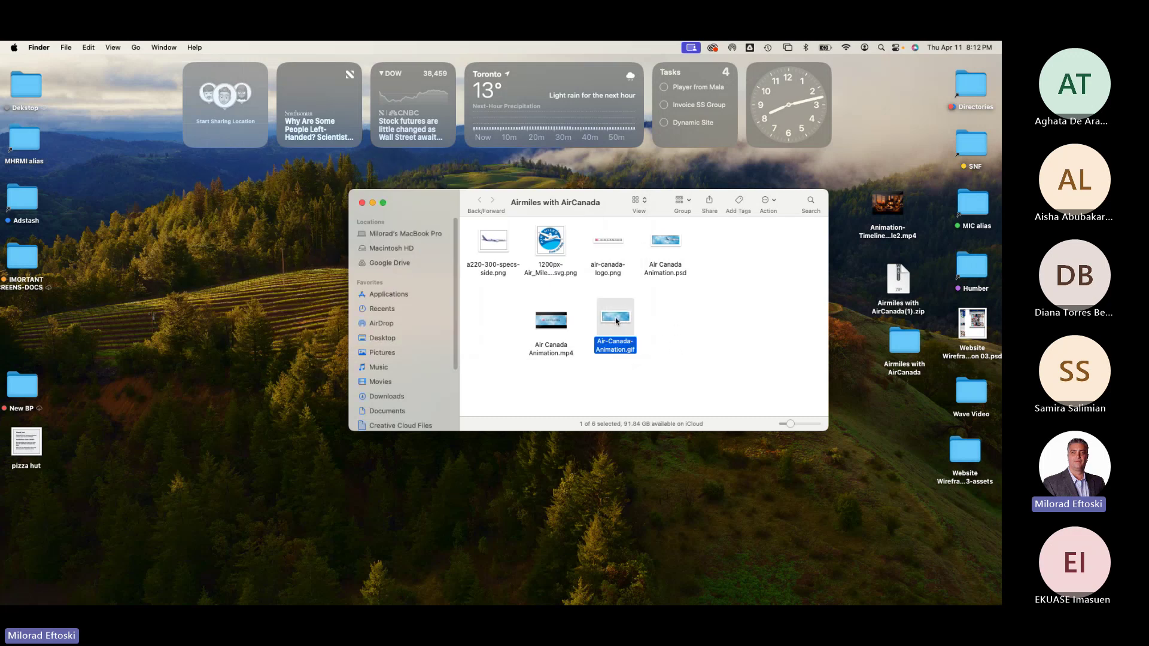
pyautogui.doubleClick(616, 322)
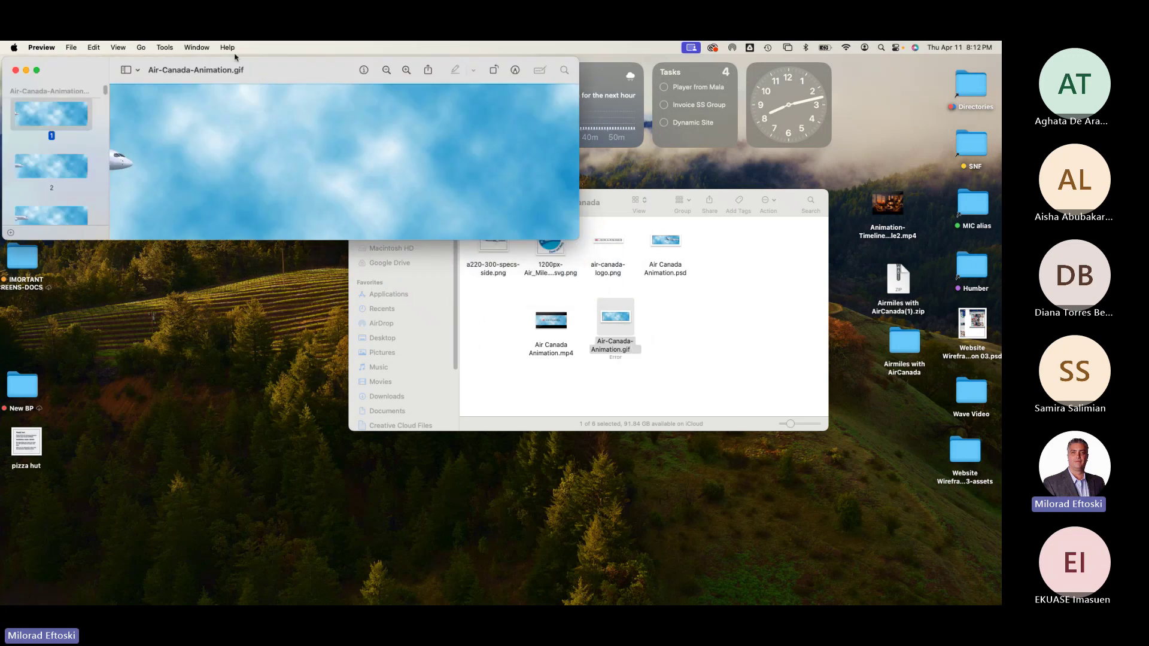
pyautogui.moveTo(235, 57); pyautogui.dragTo(365, 116)
pyautogui.scroll(-5, 185, 231)
pyautogui.click(192, 256)
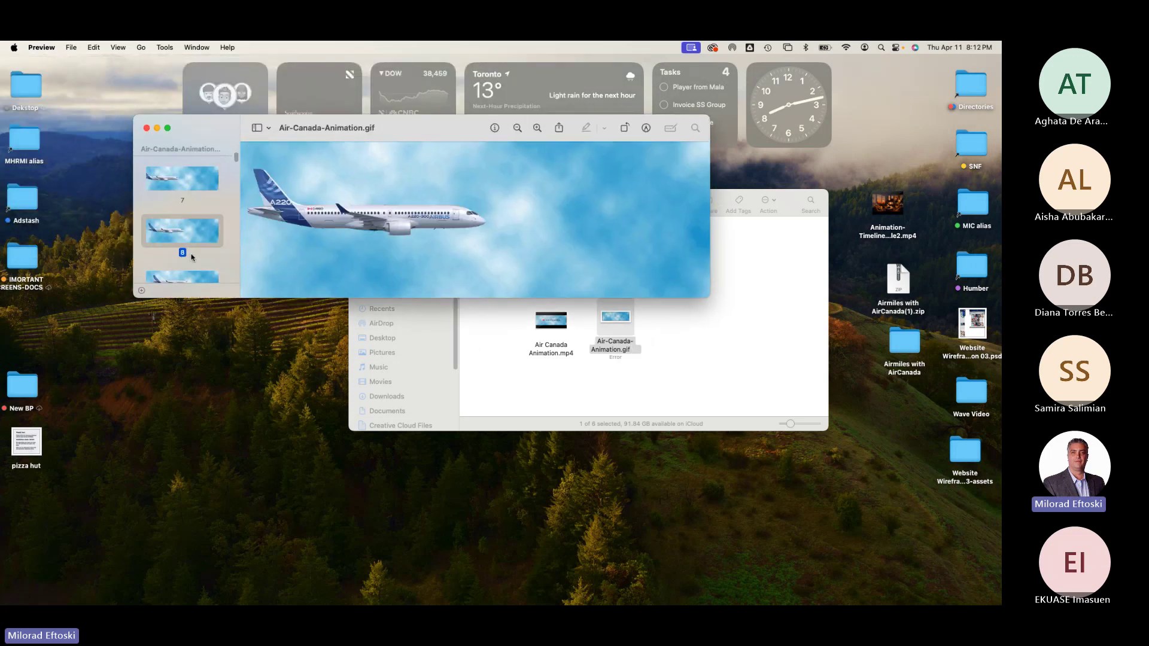
pyautogui.click(147, 128)
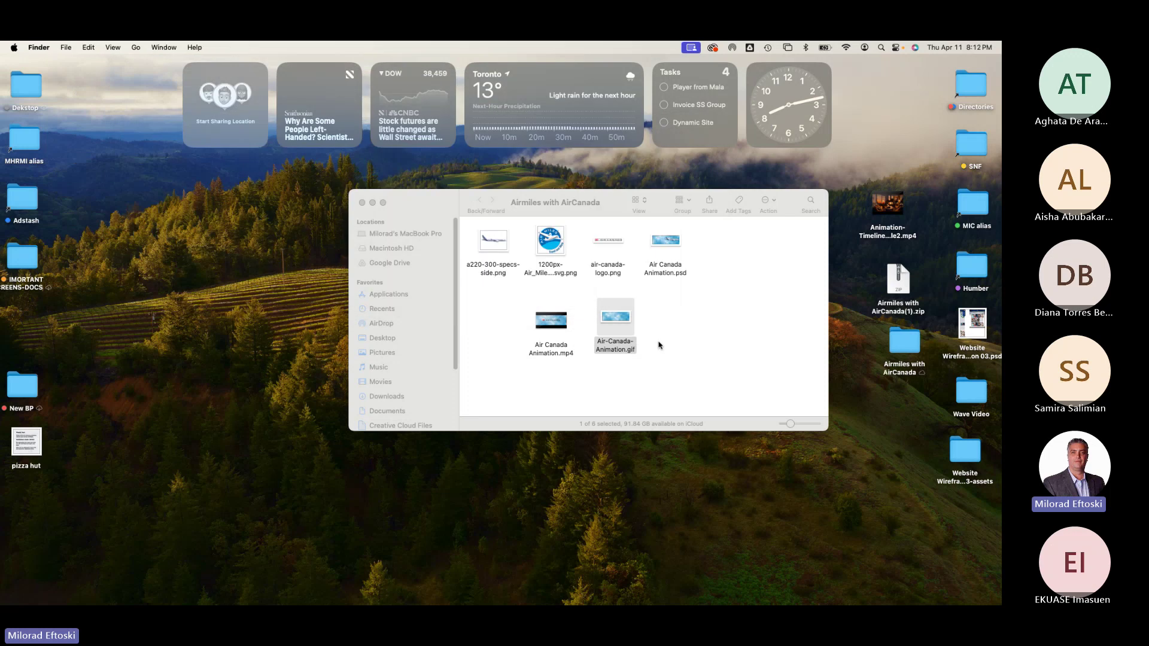
pyautogui.click(651, 339)
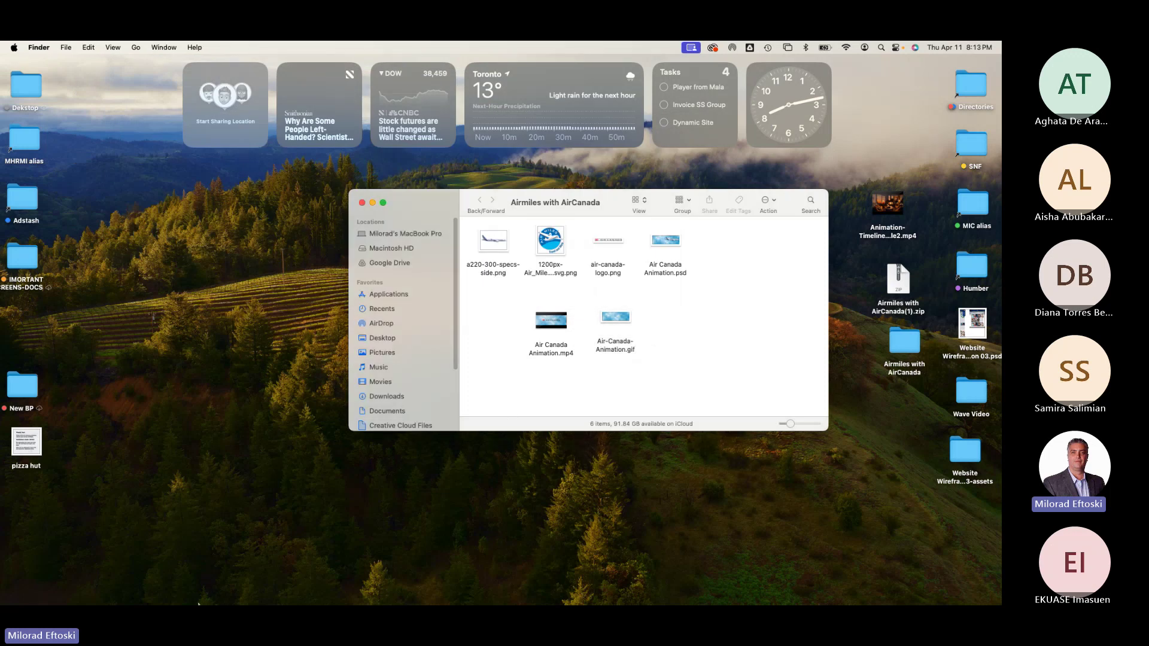
# Switch to Chrome and open Air-Canada-Animation.gif from the Finder folder to watch the animation in the browser.
pyautogui.click(153, 587)
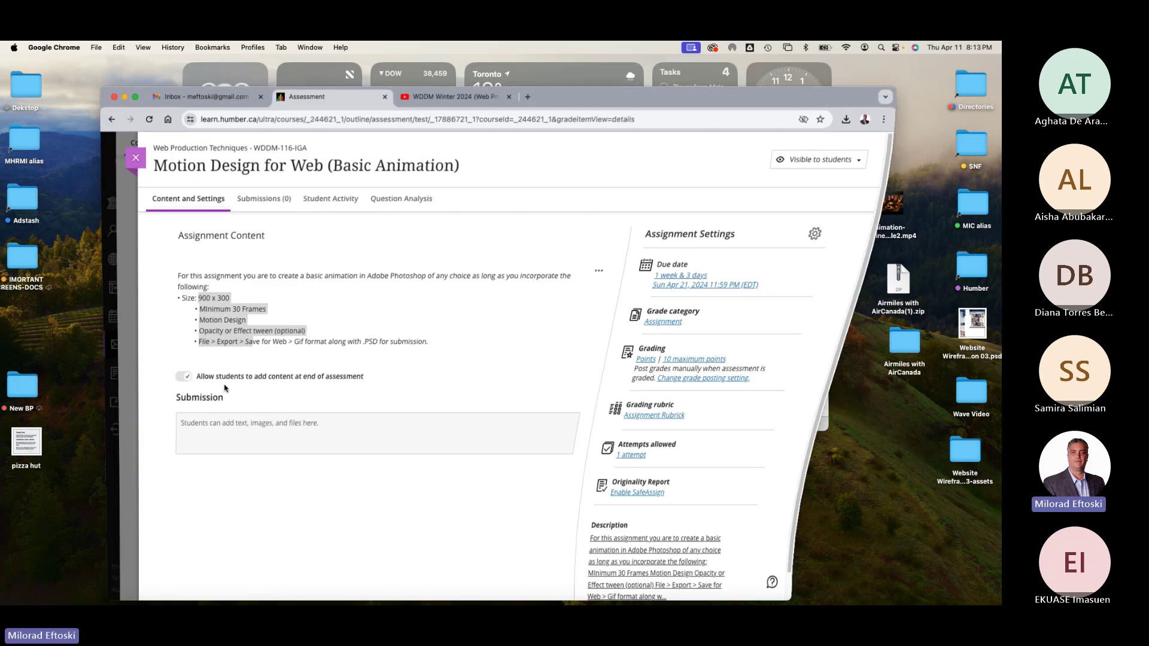
pyautogui.click(447, 103)
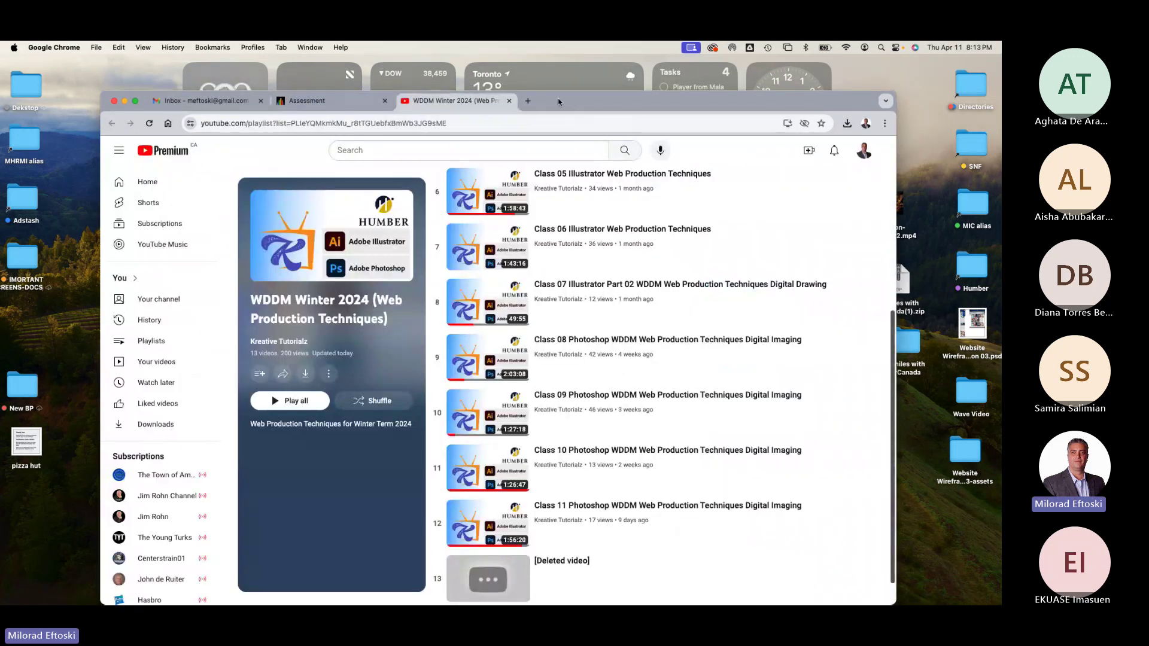
pyautogui.click(528, 100)
pyautogui.click(824, 321)
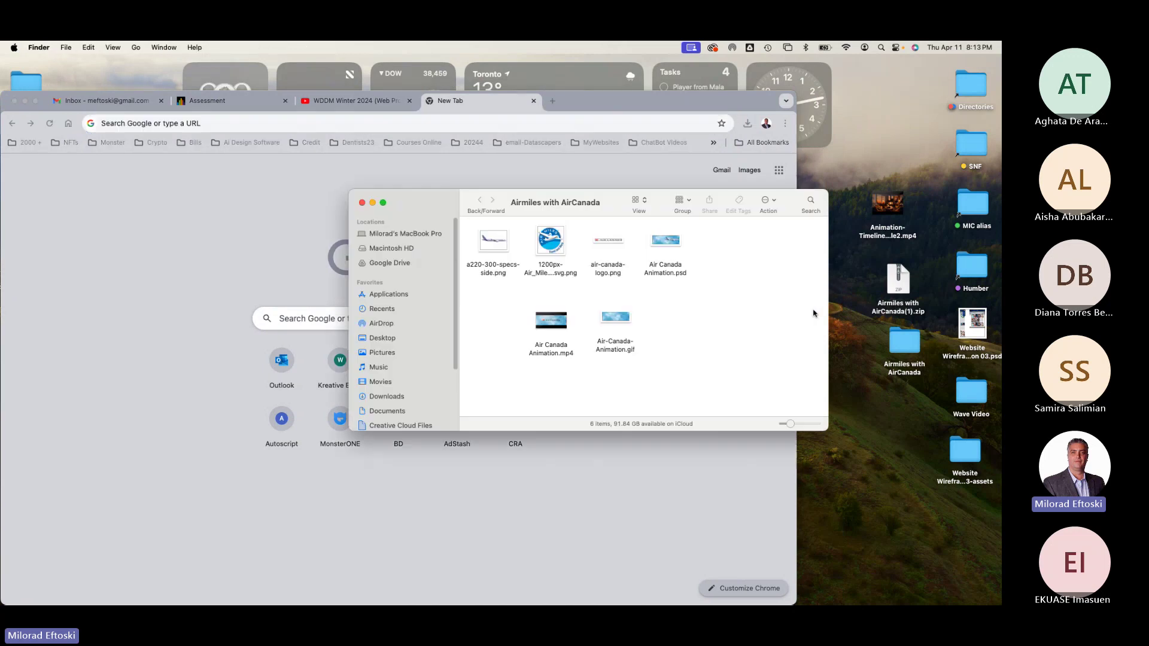
pyautogui.moveTo(637, 214); pyautogui.dragTo(708, 214)
pyautogui.moveTo(692, 316); pyautogui.dragTo(582, 474)
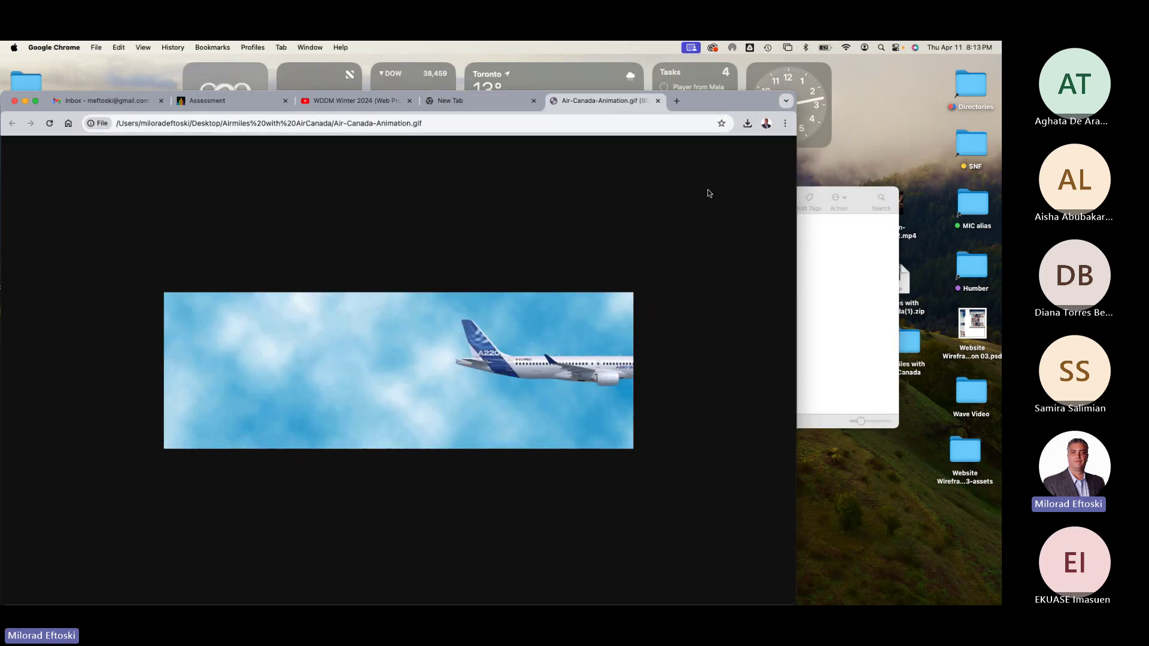
pyautogui.moveTo(723, 107); pyautogui.dragTo(777, 92)
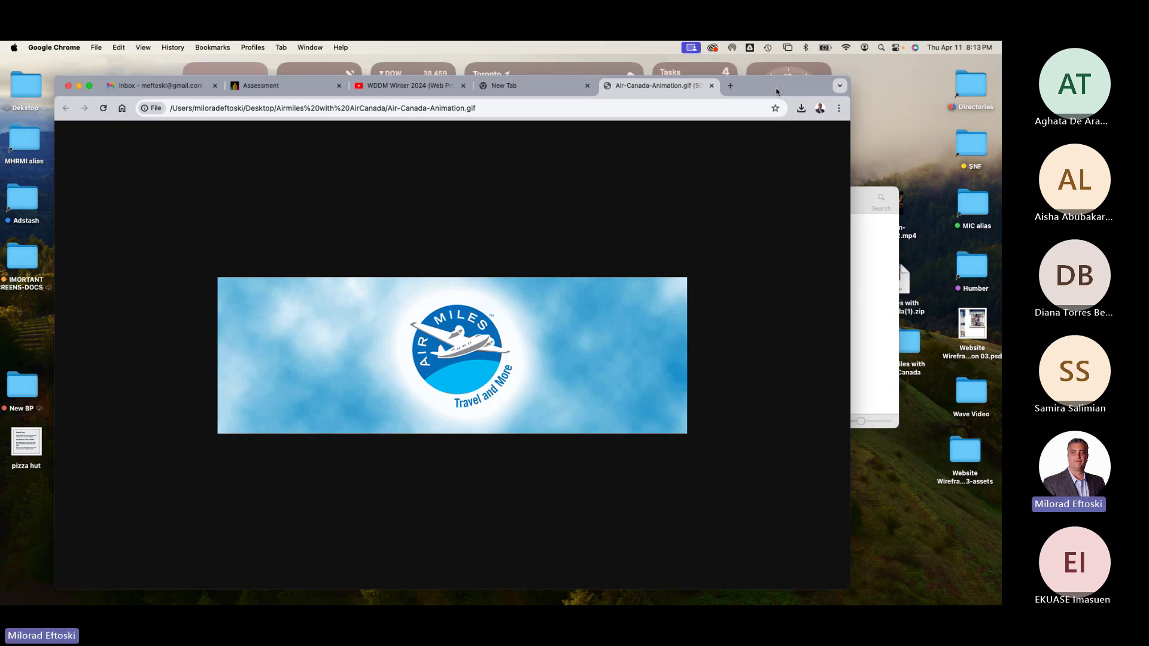
# Close the GIF and blank browser tabs, hide the Chrome window and return to the Airmiles with AirCanada folder.
pyautogui.click(711, 86)
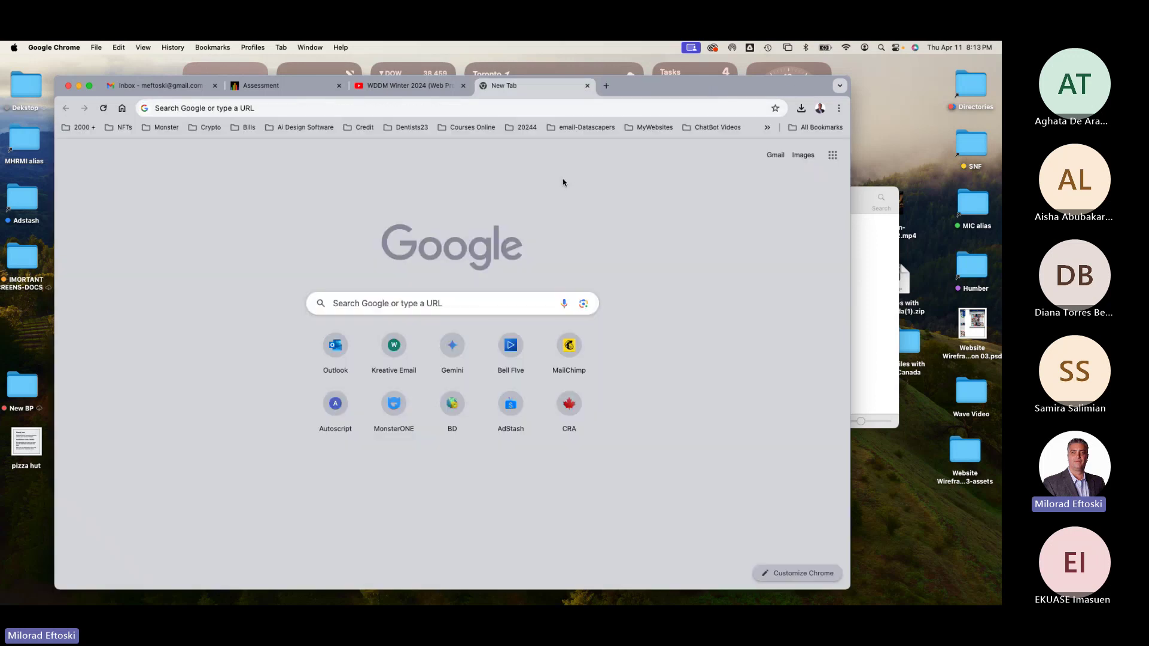
pyautogui.click(587, 85)
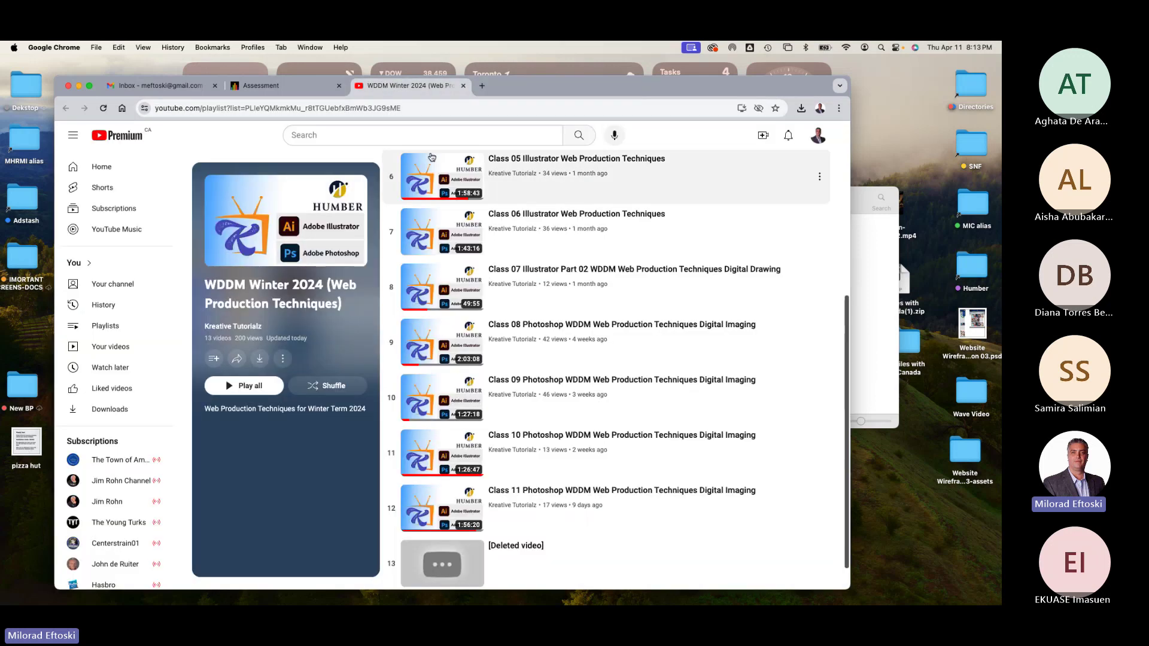
pyautogui.click(78, 87)
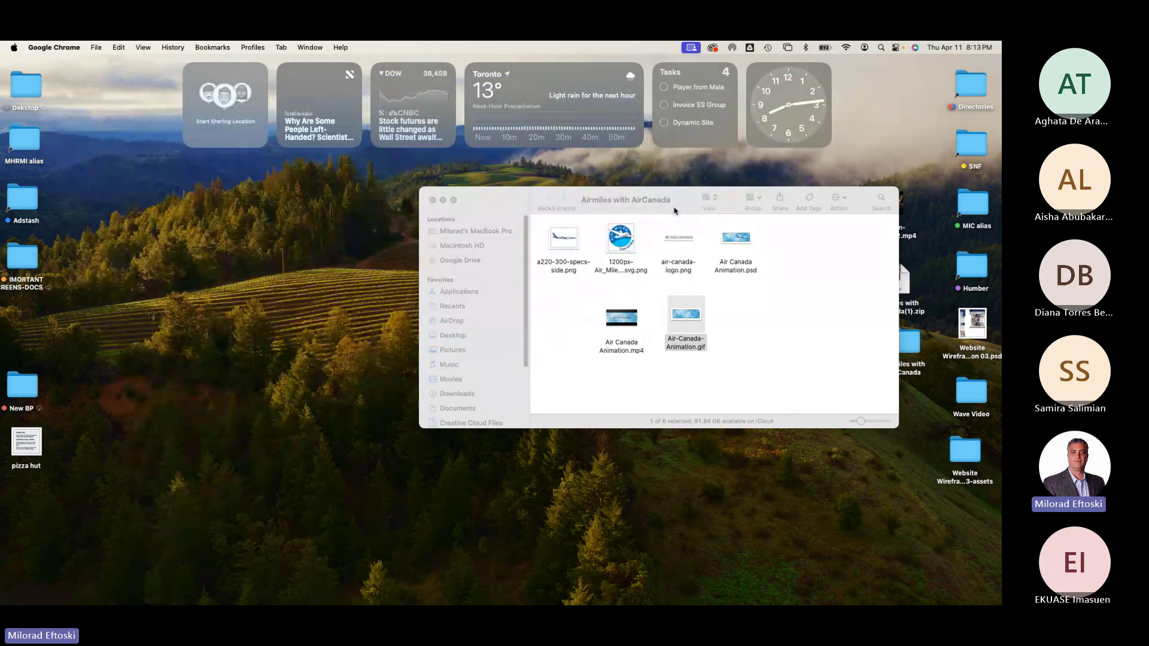
pyautogui.moveTo(675, 210); pyautogui.dragTo(540, 216)
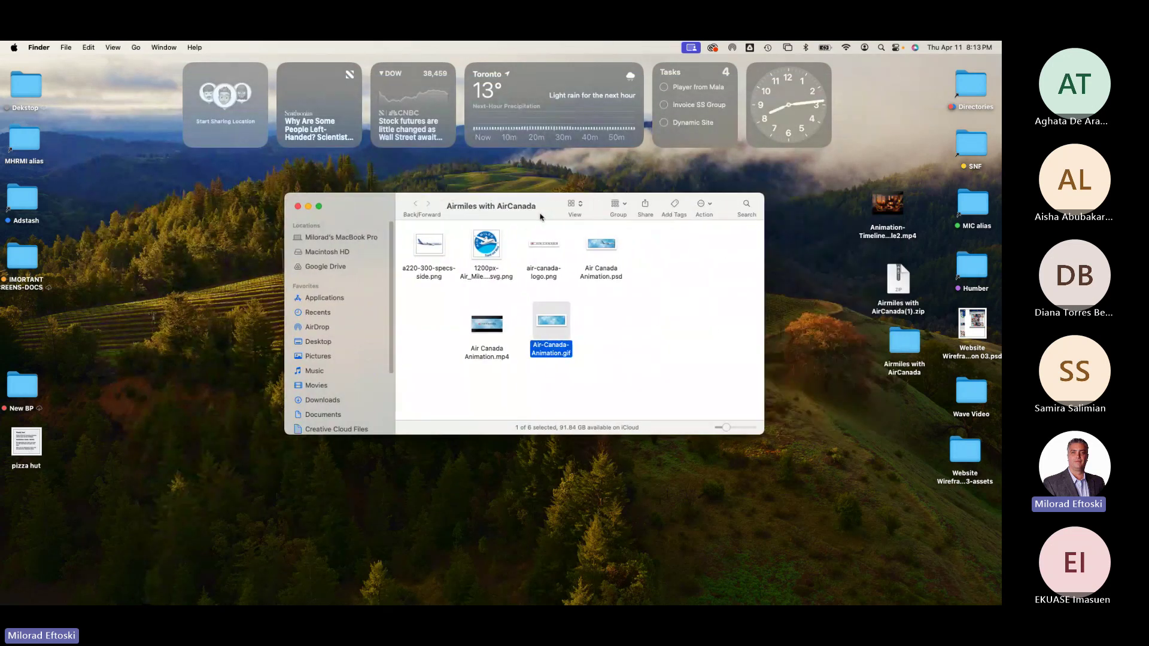
pyautogui.click(966, 463)
pyautogui.doubleClick(965, 462)
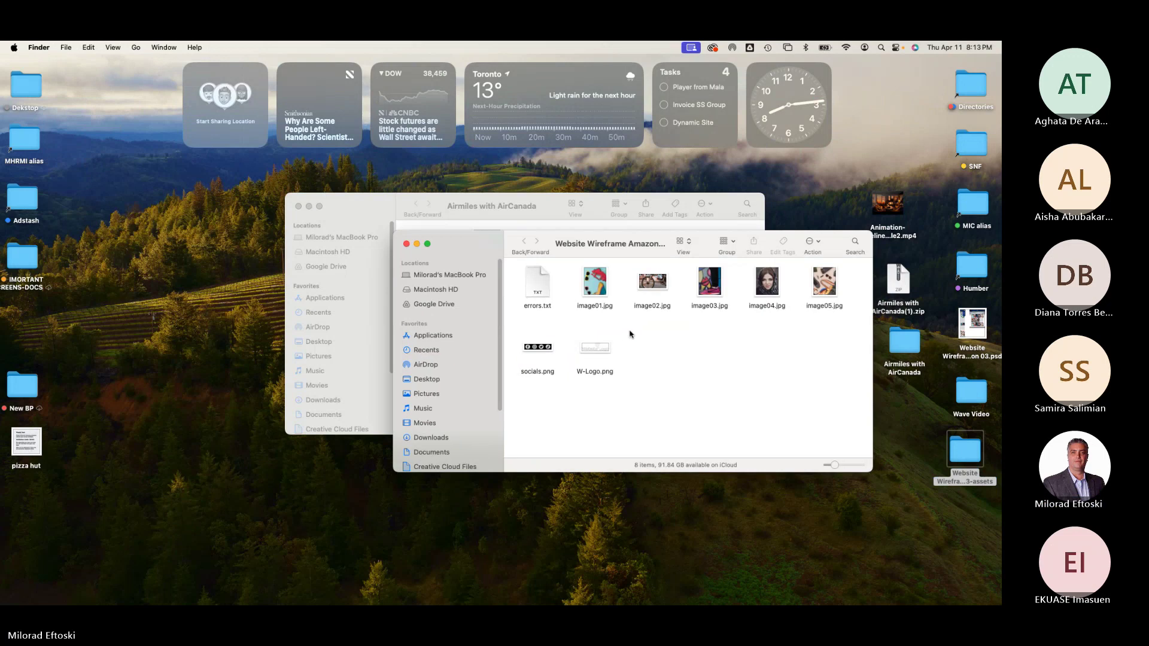
pyautogui.click(407, 244)
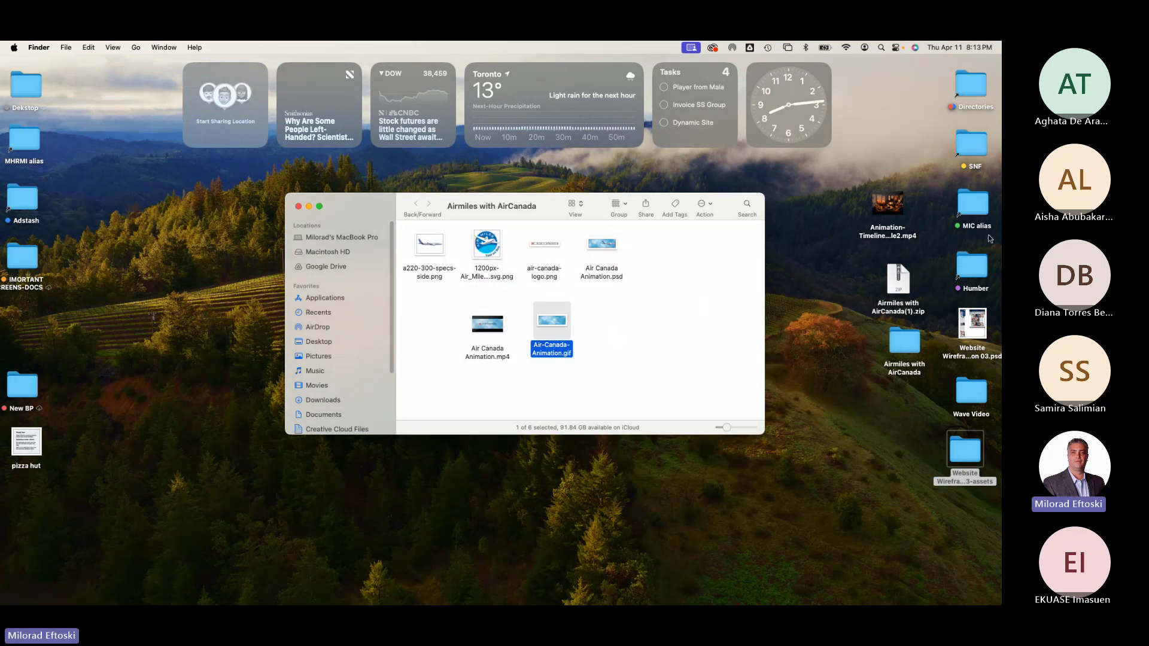
# Open the UX UI folder inside the Winter 2024 folder of the Humber directory.
pyautogui.doubleClick(981, 265)
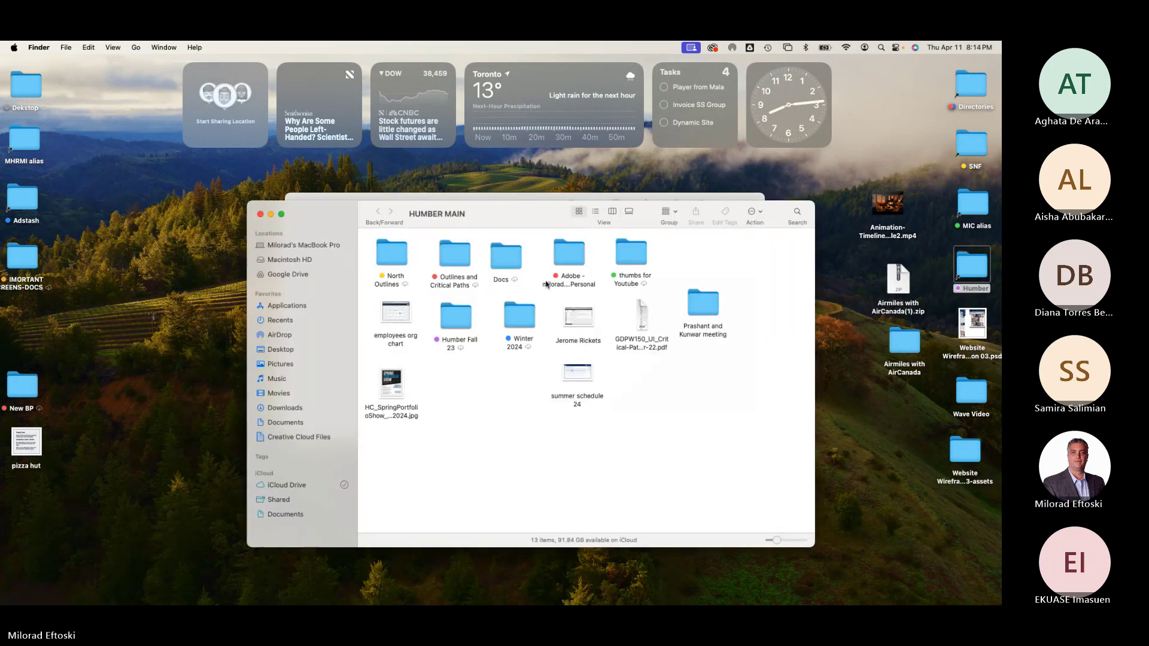
pyautogui.click(519, 318)
pyautogui.doubleClick(518, 318)
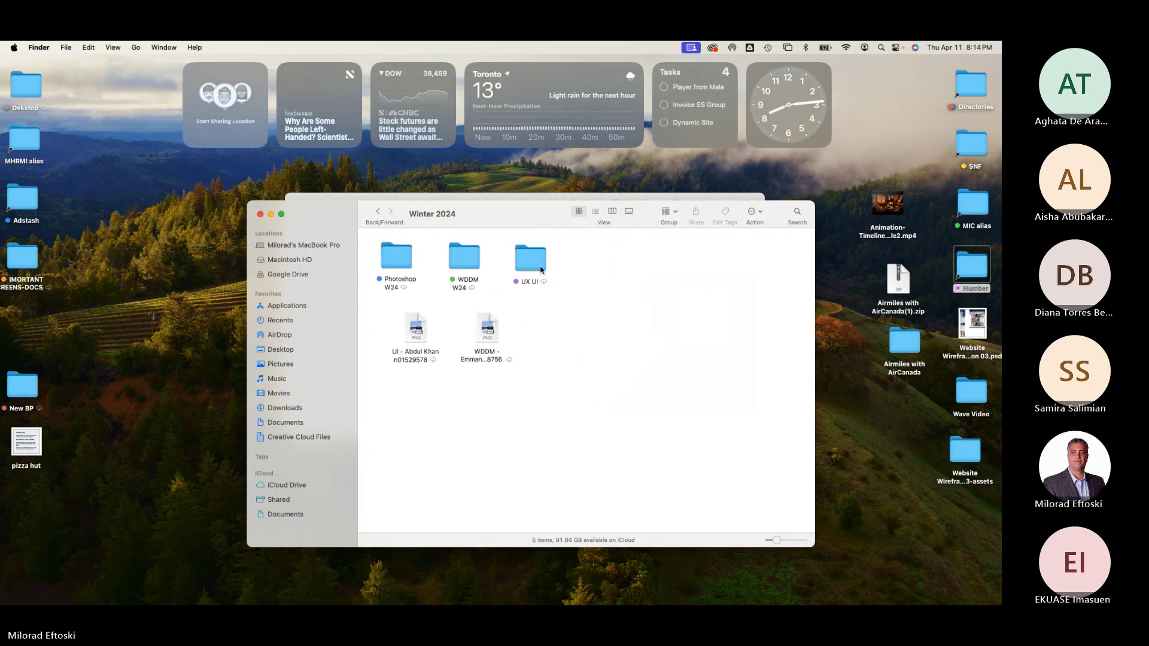
pyautogui.click(537, 268)
pyautogui.doubleClick(537, 267)
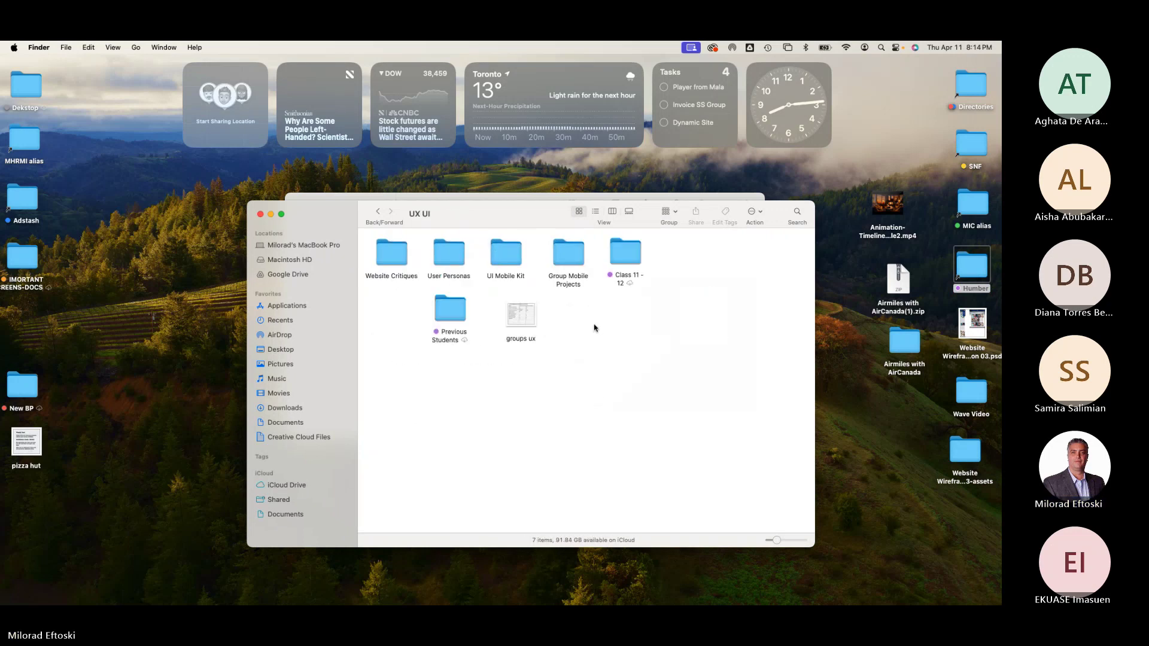
# Return from the UX UI folder to Winter 2024 and open the Class 12 folder inside WDDM W24.
pyautogui.doubleClick(626, 259)
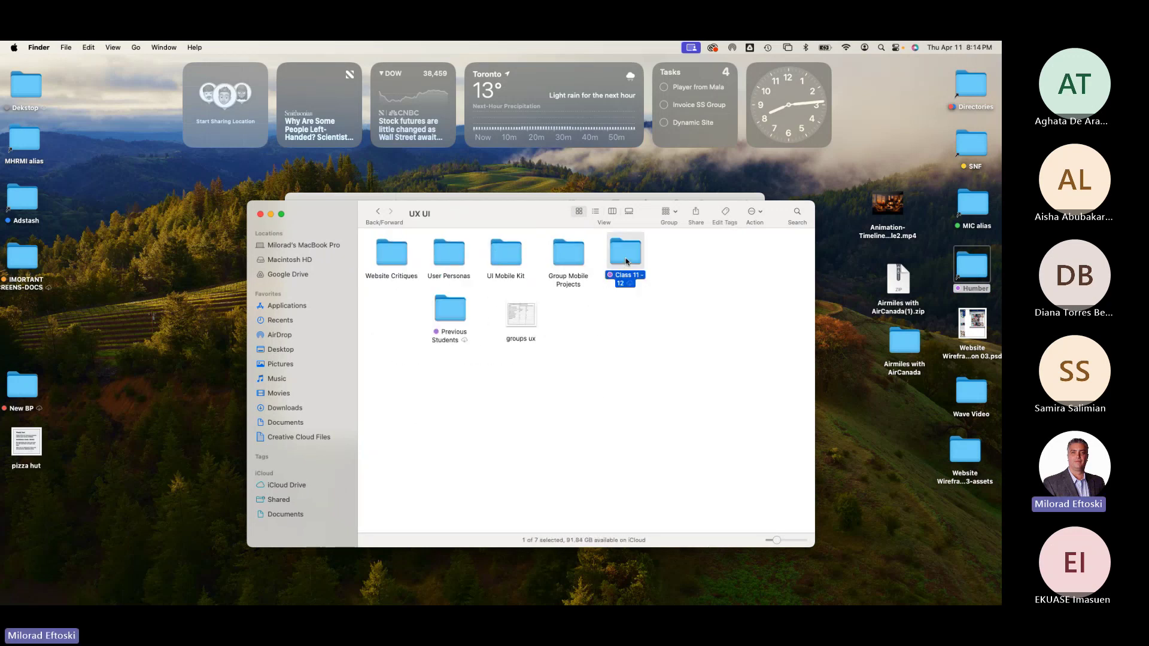
pyautogui.click(378, 211)
pyautogui.doubleClick(466, 268)
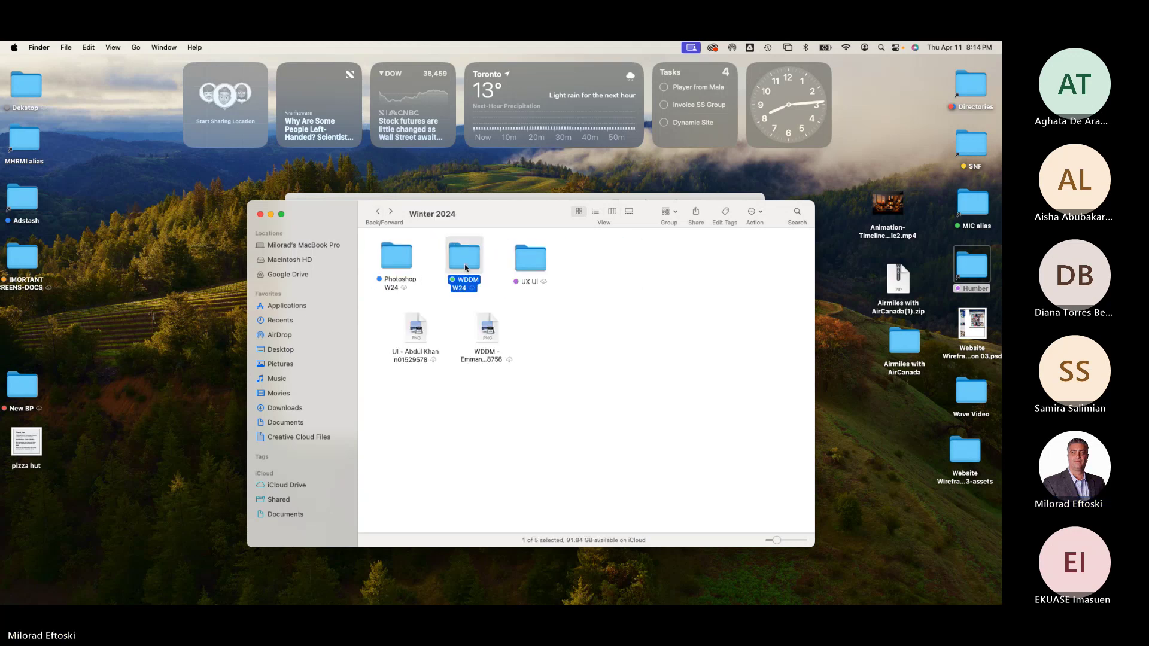
pyautogui.click(739, 404)
pyautogui.doubleClick(739, 403)
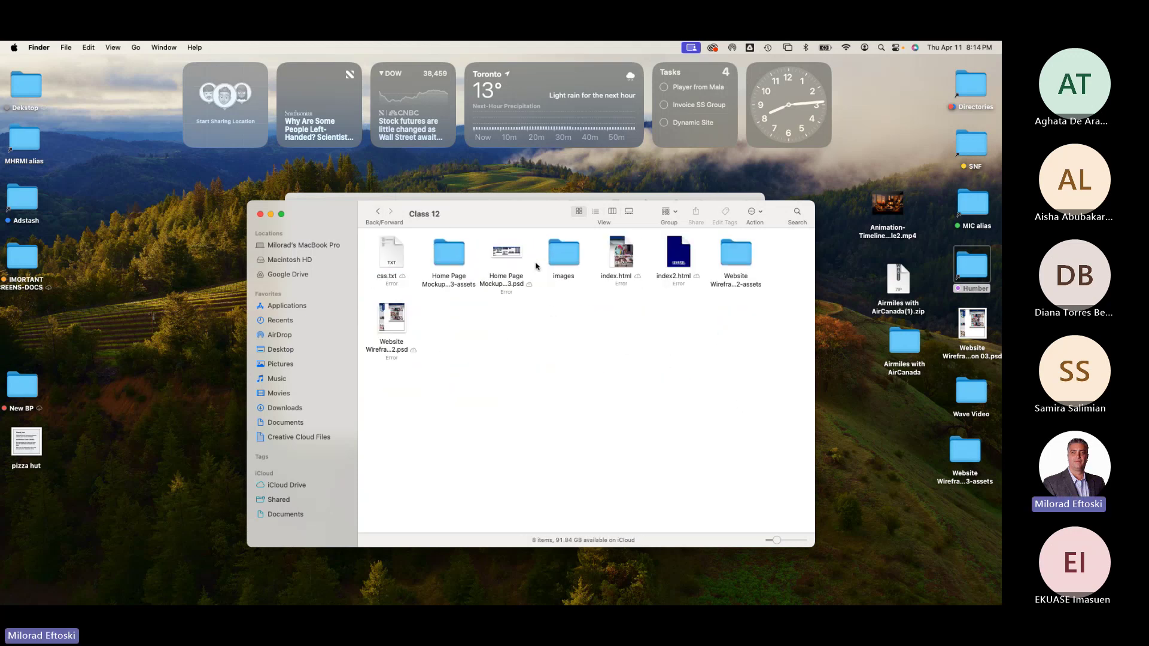
# Preview index.html from the Class 12 folder with Quick Look and close the preview.
pyautogui.click(628, 261)
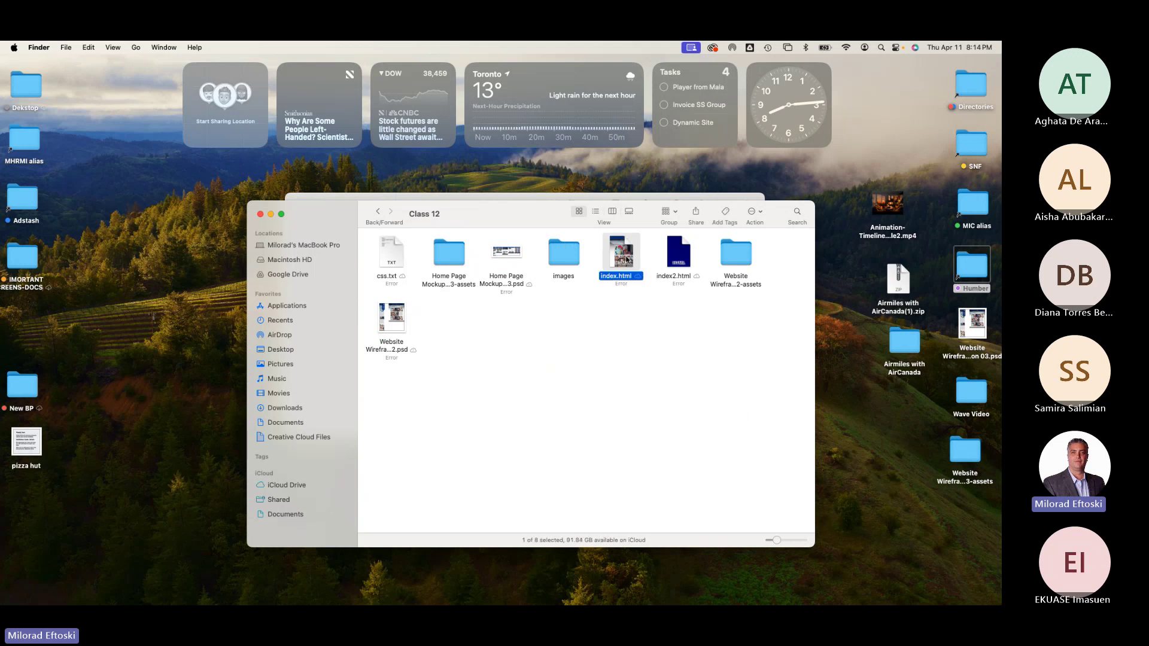
pyautogui.press('space')
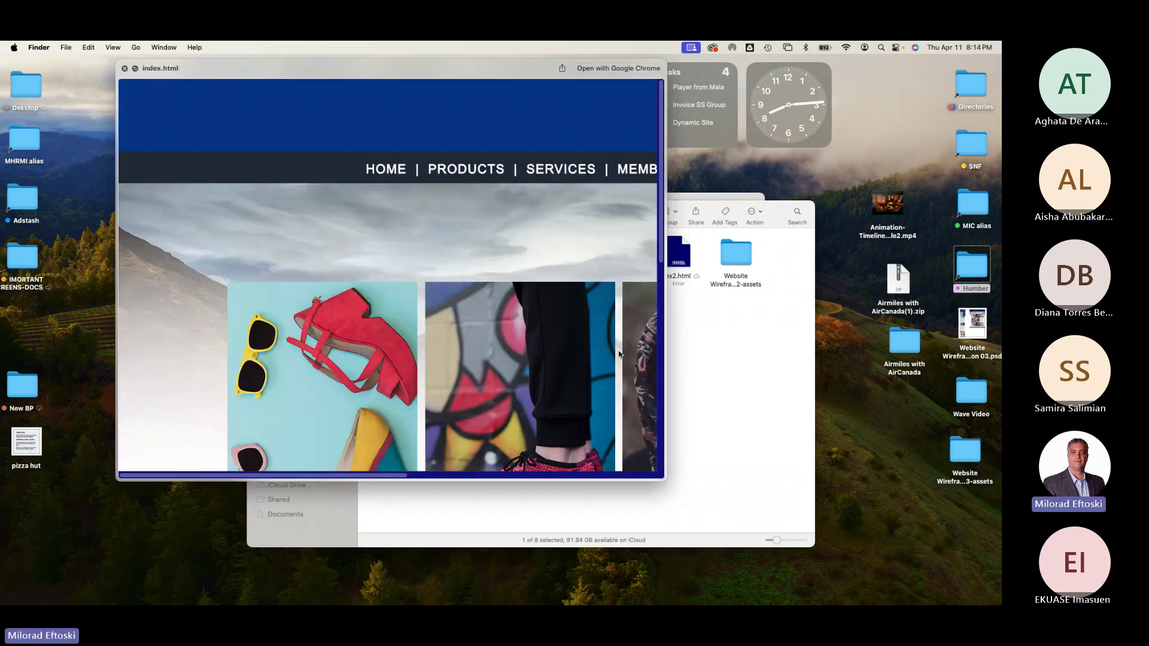
pyautogui.click(703, 402)
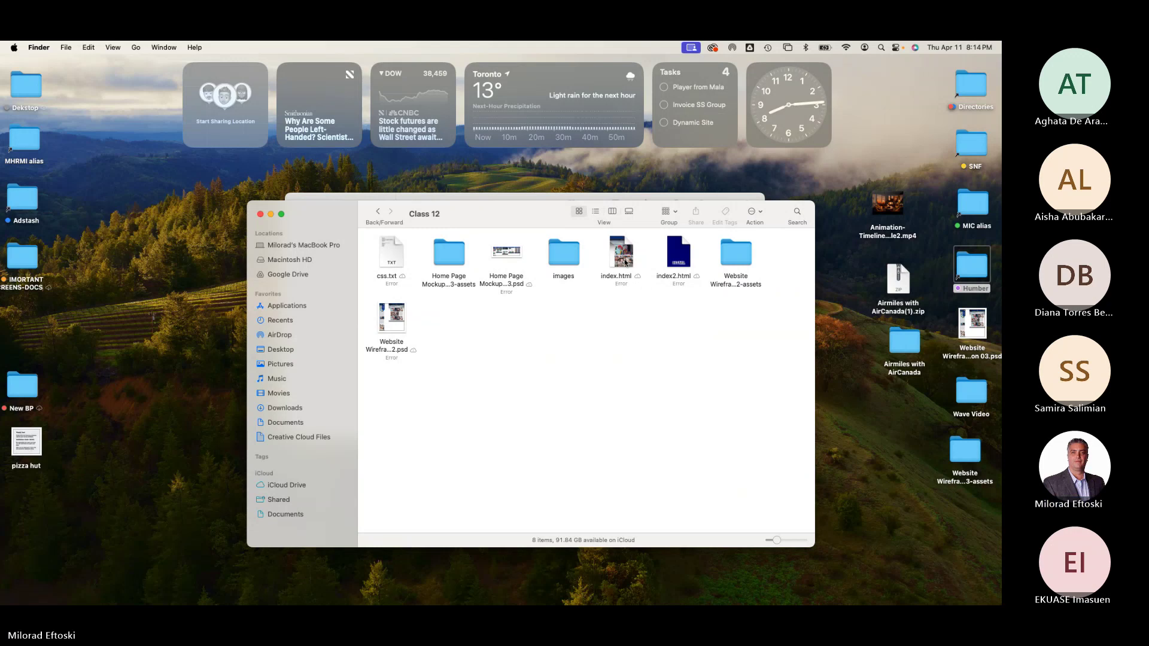
# Open index.html in Chrome and widen the browser window to look over the web page's banner and product images.
pyautogui.doubleClick(622, 262)
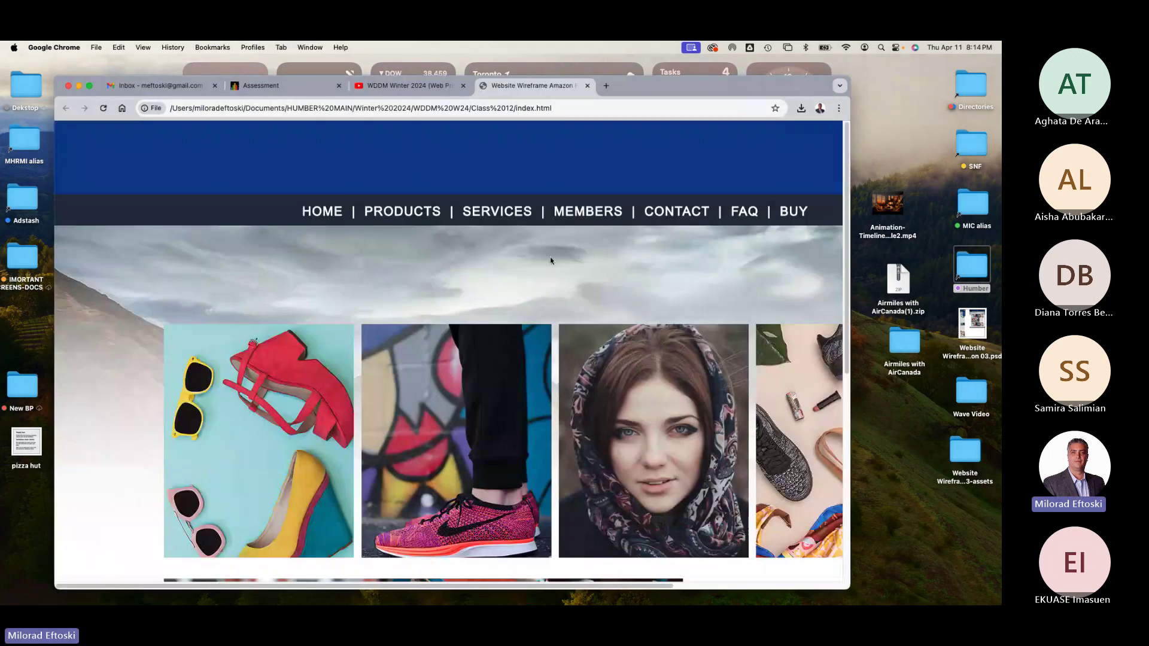
pyautogui.doubleClick(850, 303)
pyautogui.scroll(-2, 837, 358)
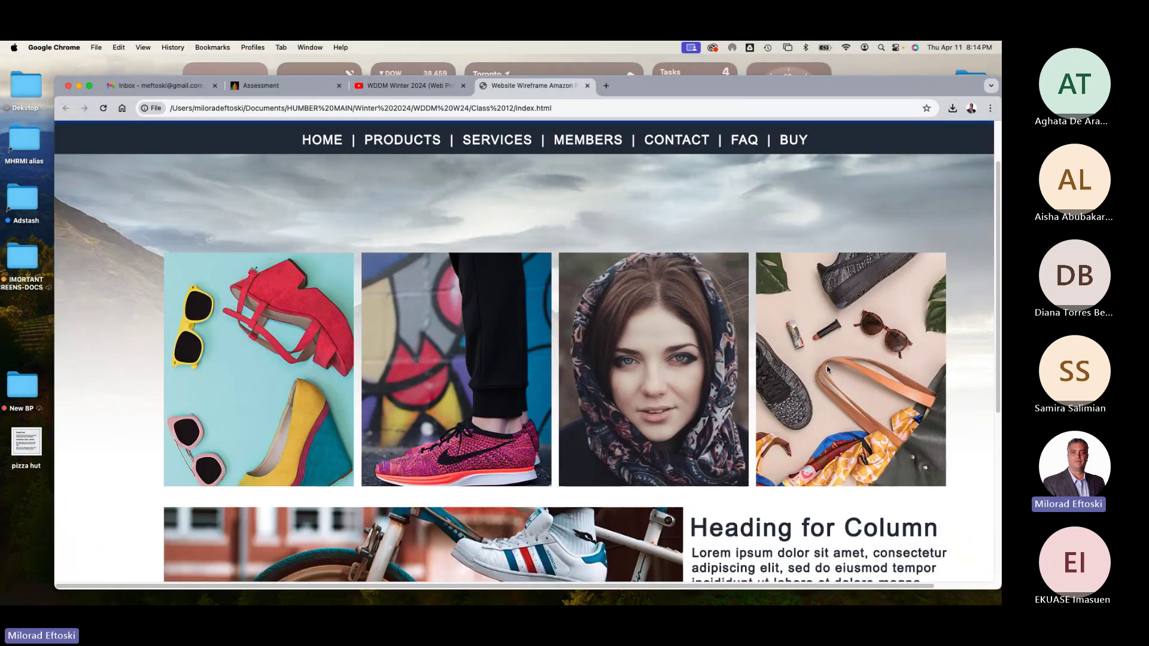
pyautogui.scroll(2, 386, 181)
# Reposition the Chrome window, close the index.html tab and minimize the browser to return to the Class 12 folder.
pyautogui.moveTo(717, 88); pyautogui.dragTo(601, 102)
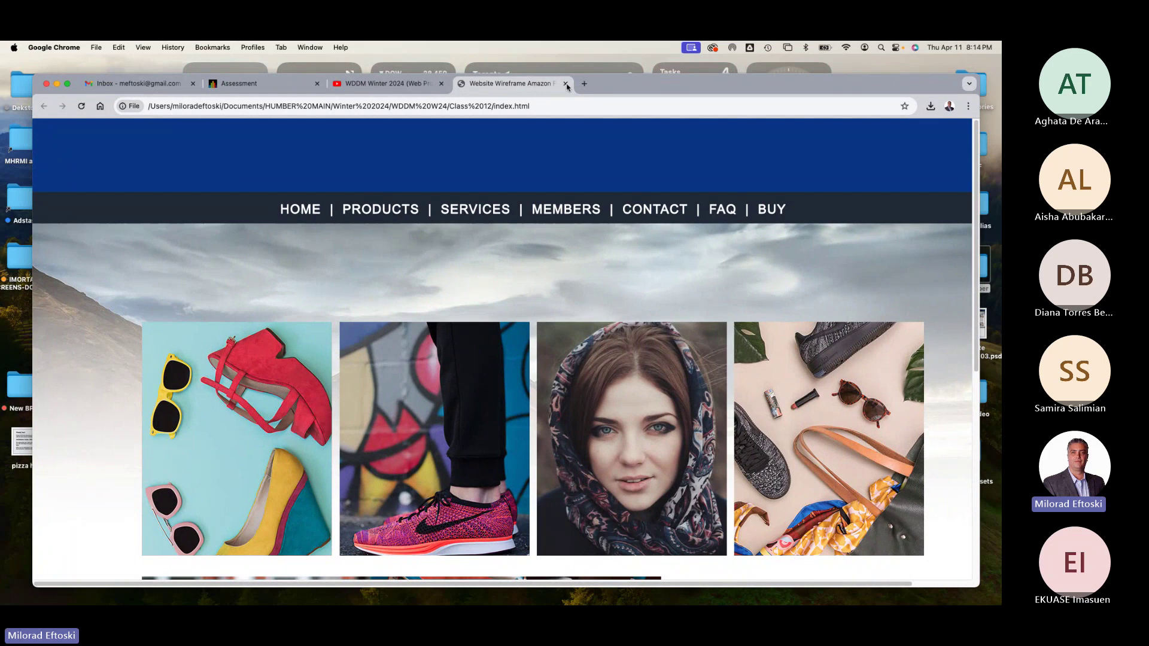
pyautogui.moveTo(711, 86); pyautogui.dragTo(707, 103)
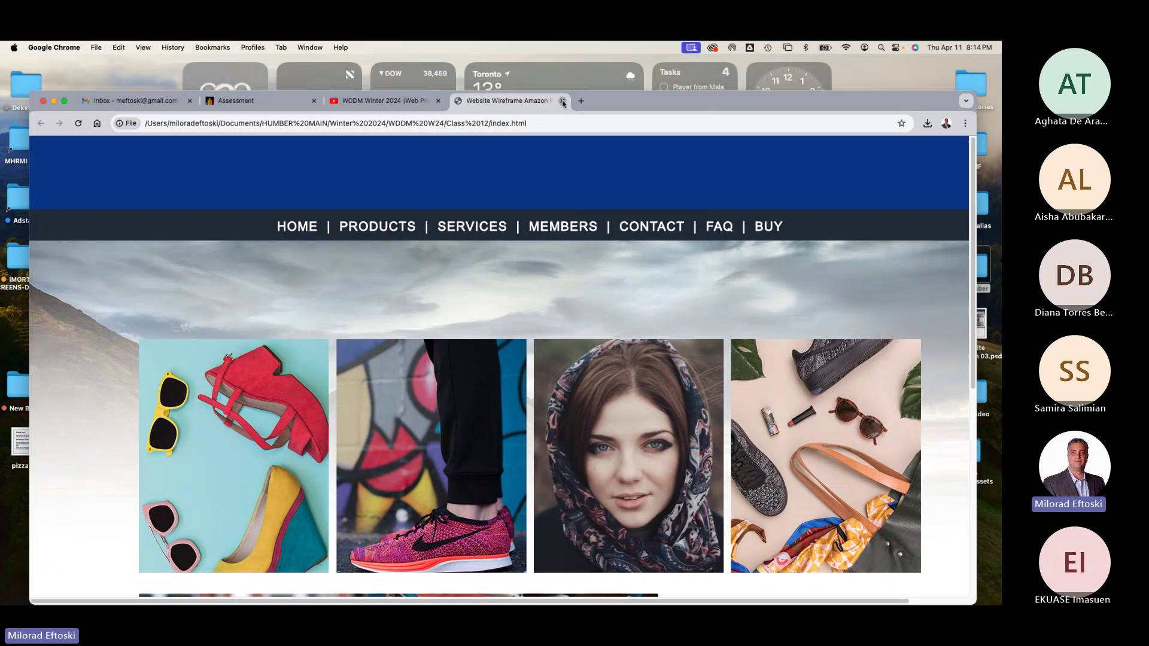
pyautogui.click(562, 101)
pyautogui.click(54, 101)
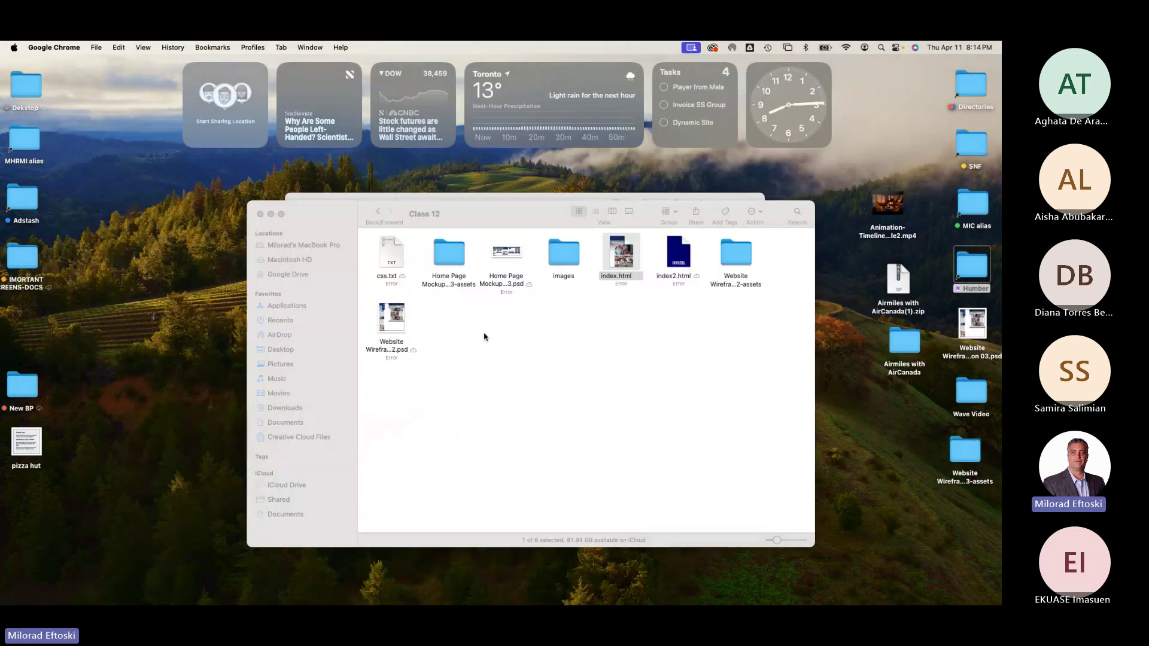
# Open index.html from the Class 12 folder with Adobe Dreamweaver 2021.
pyautogui.click(561, 226)
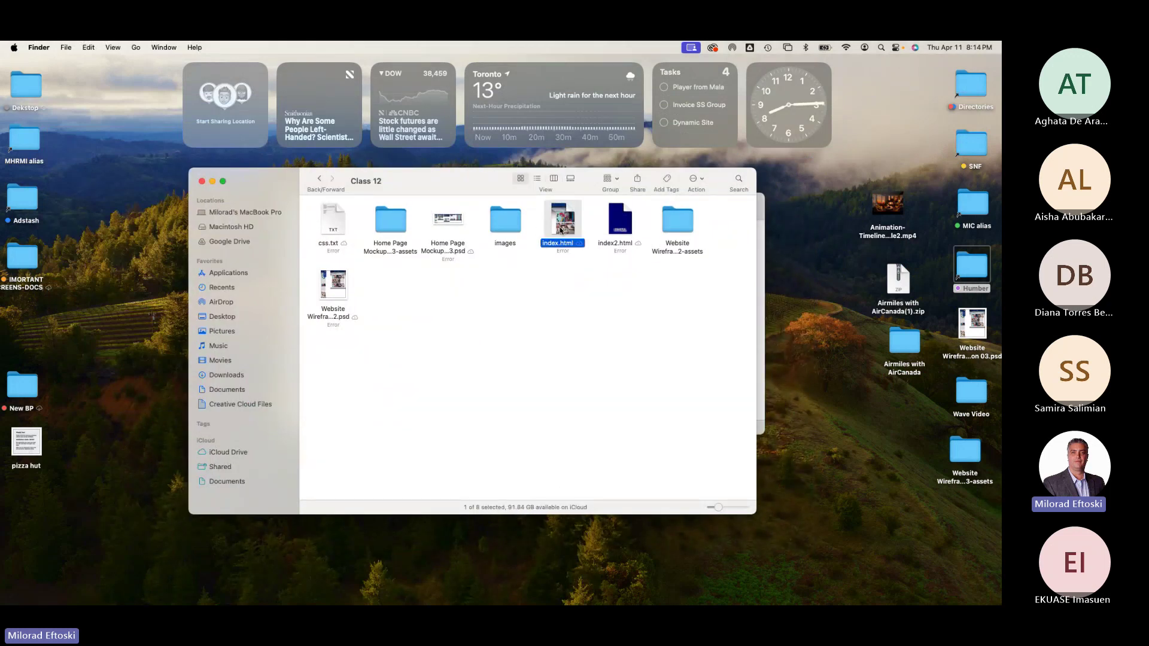
pyautogui.rightClick(561, 228)
pyautogui.moveTo(622, 245)
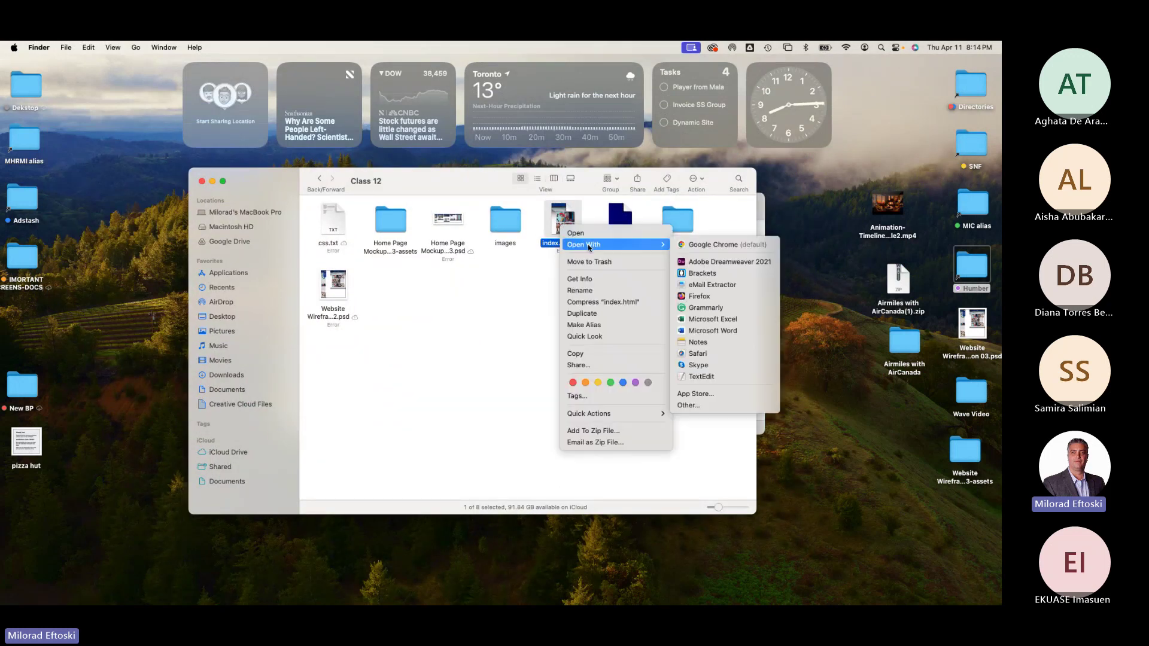
pyautogui.click(735, 267)
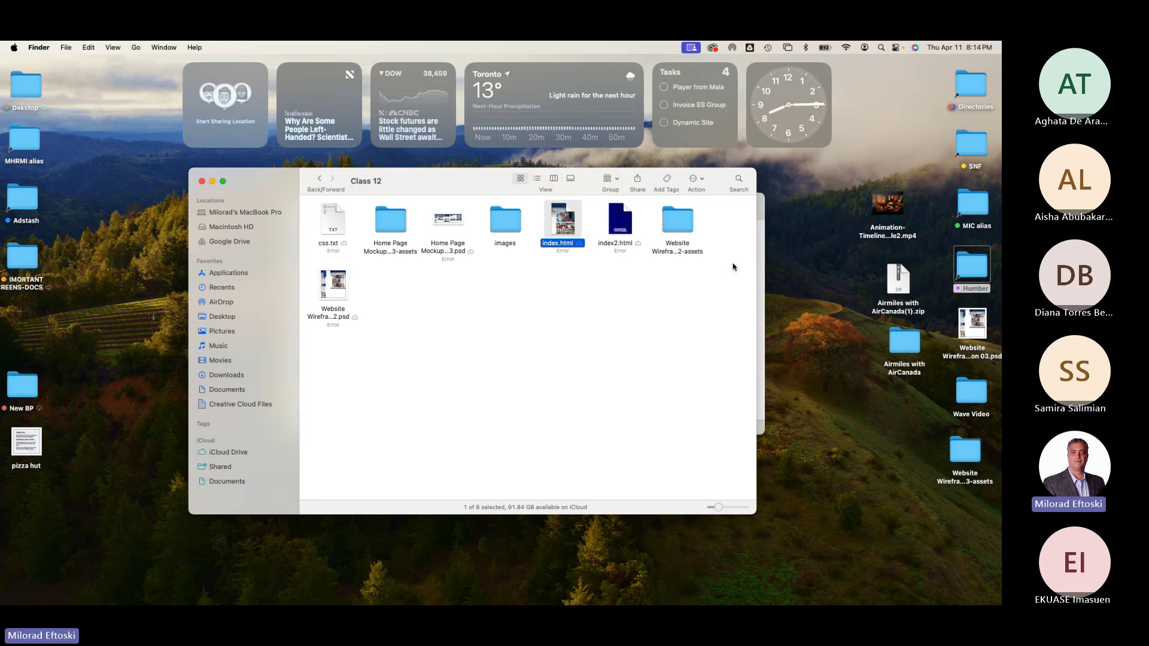
pyautogui.press('super+o')
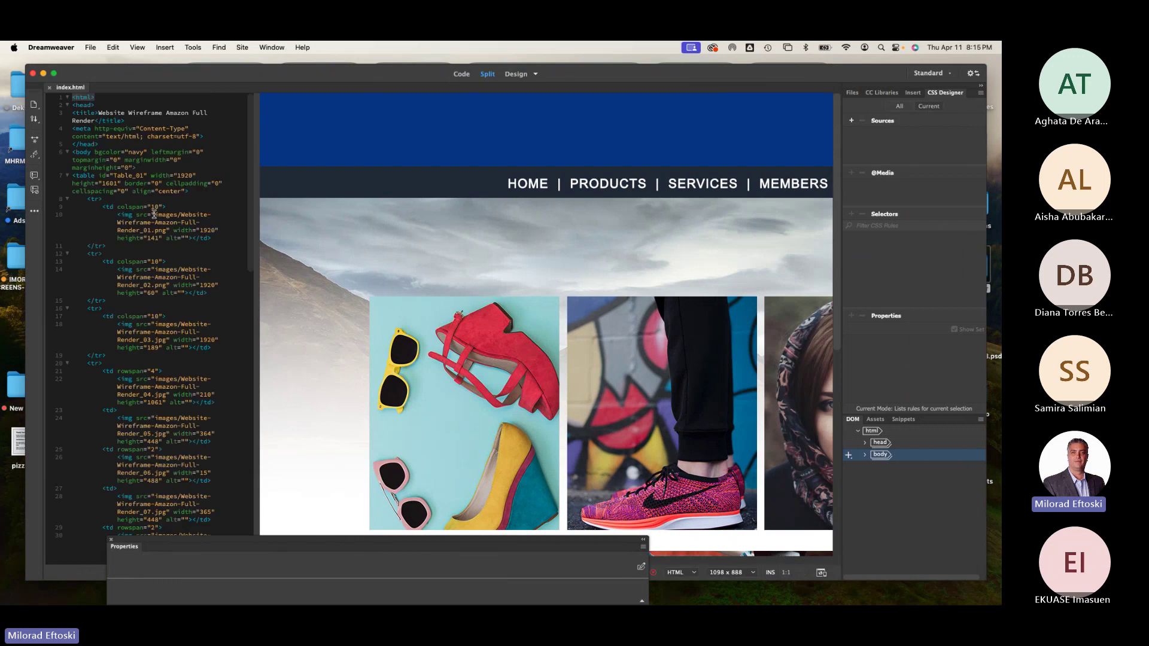
pyautogui.click(473, 131)
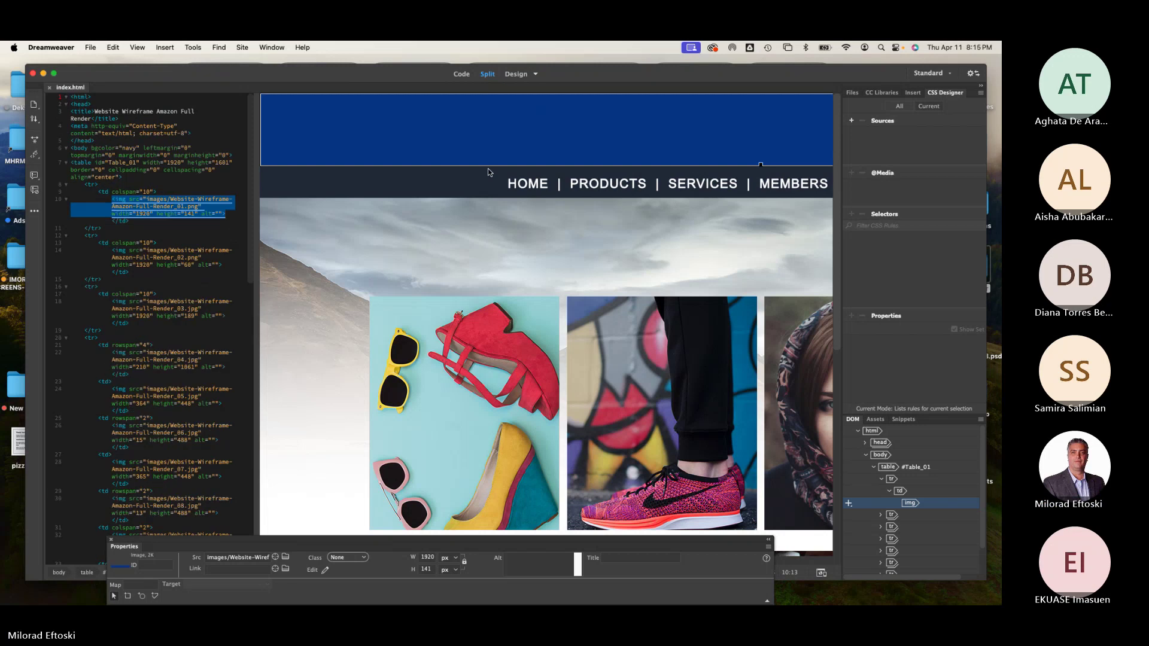
pyautogui.click(466, 241)
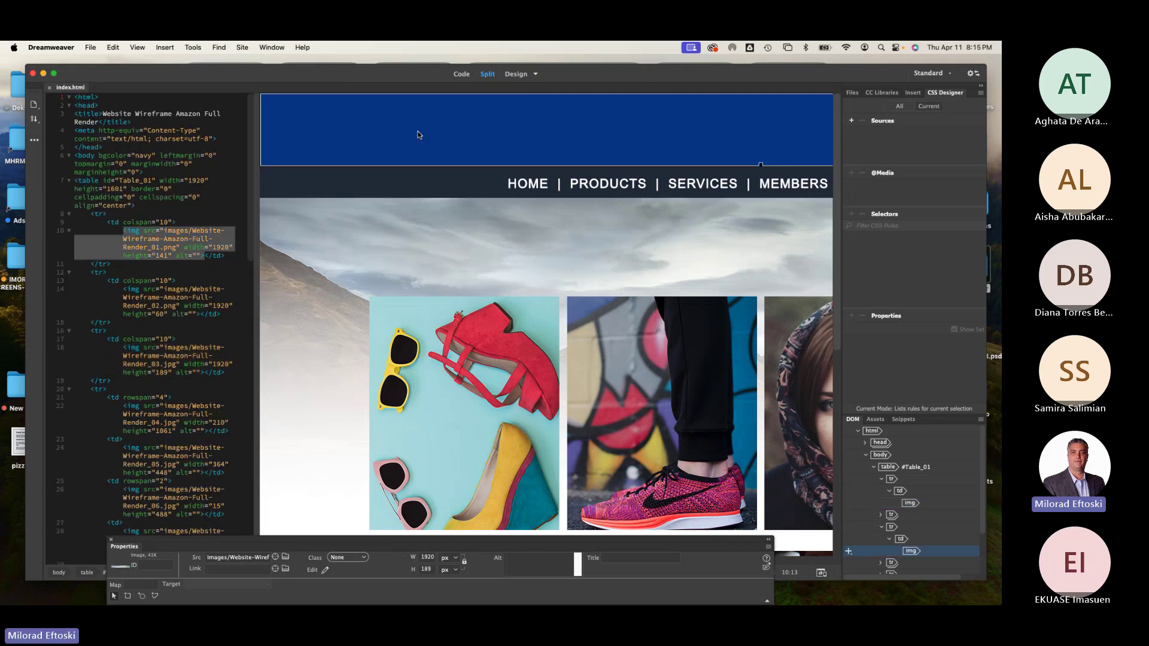
pyautogui.click(515, 144)
pyautogui.doubleClick(515, 144)
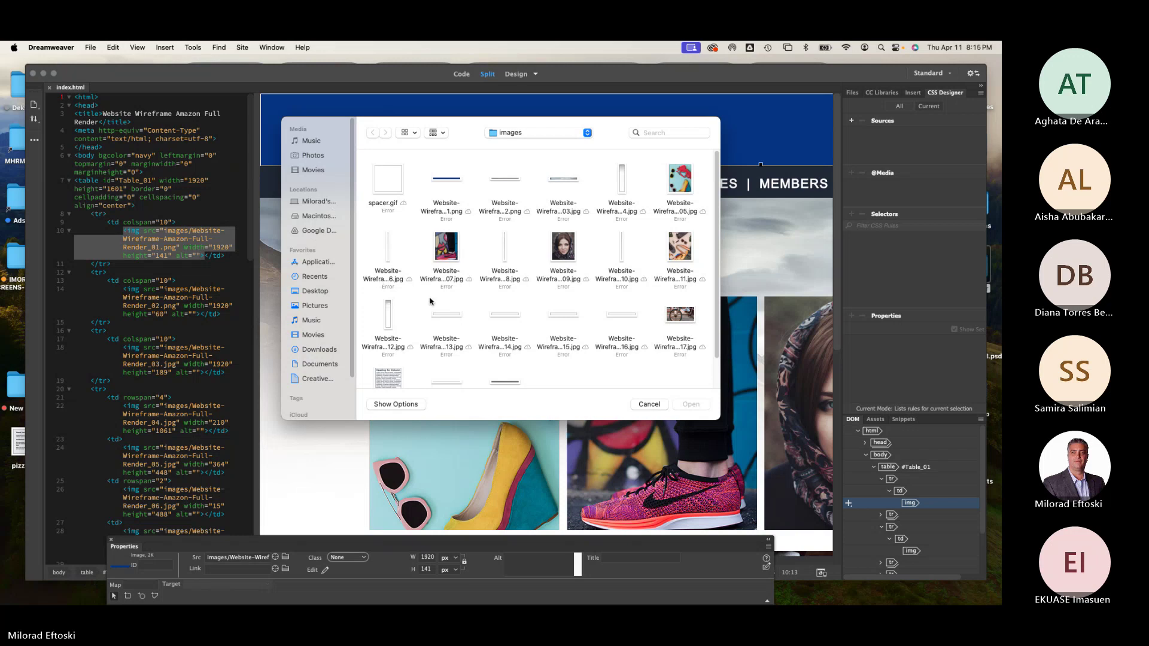
pyautogui.click(648, 404)
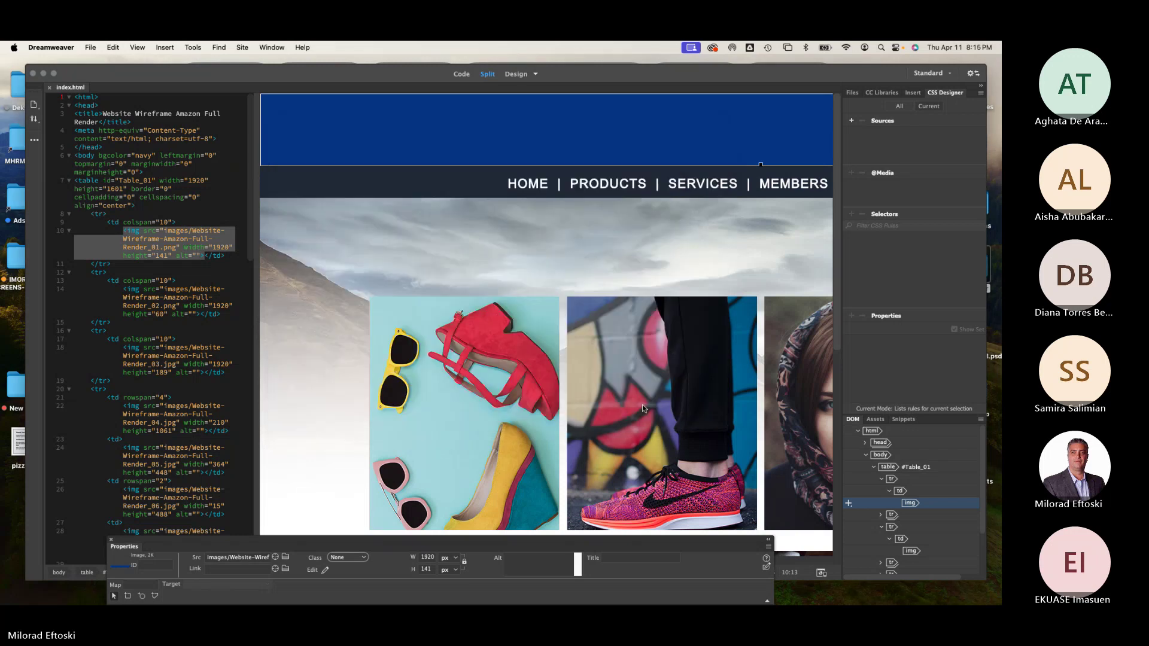
# Replace the blue header image above the navigation bar with Air-Canada-Animation.gif from the Desktop's Airmiles with AirCanada folder.
pyautogui.doubleClick(453, 147)
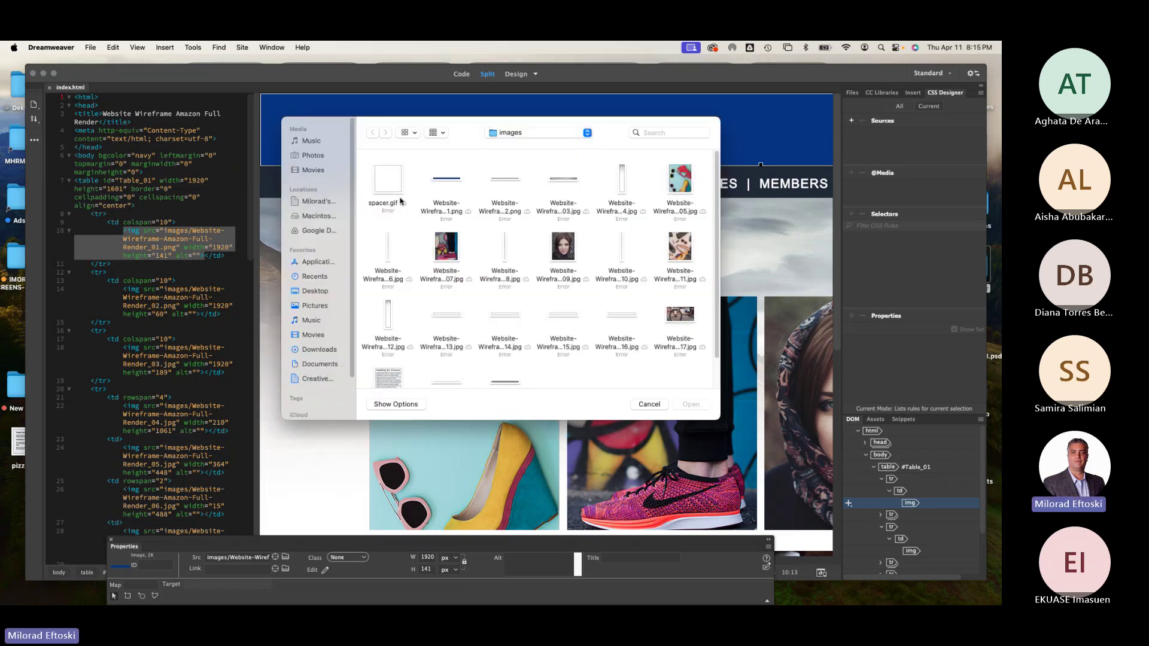
pyautogui.click(315, 292)
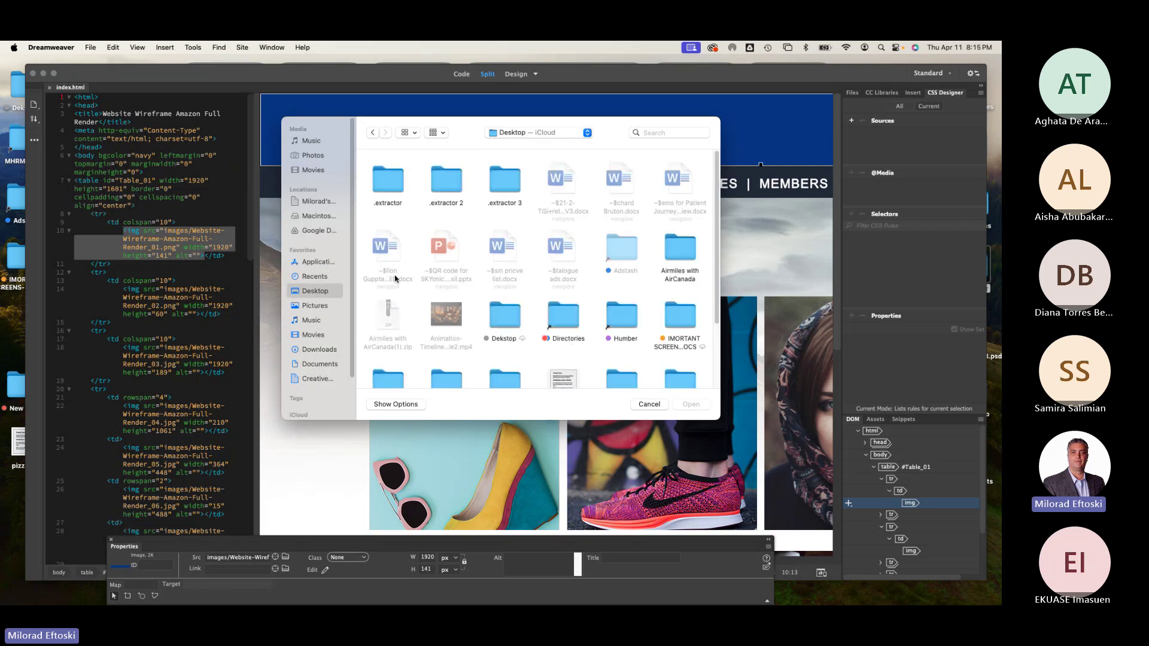
pyautogui.scroll(-5, 526, 292)
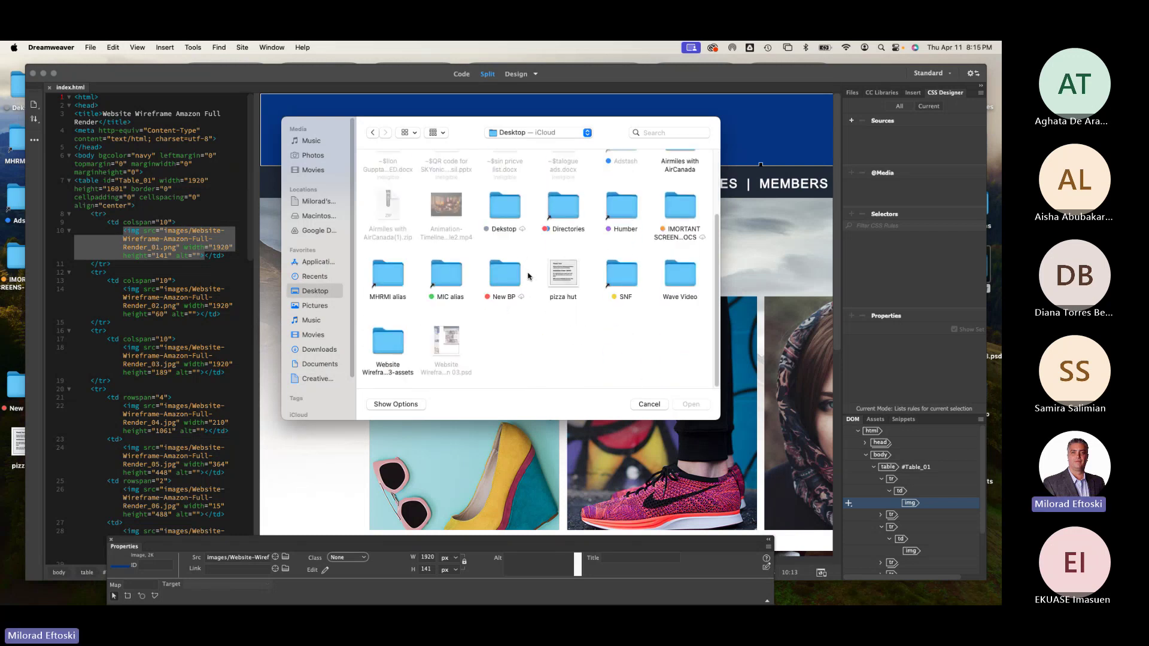
pyautogui.scroll(5, 527, 291)
pyautogui.scroll(-3, 526, 294)
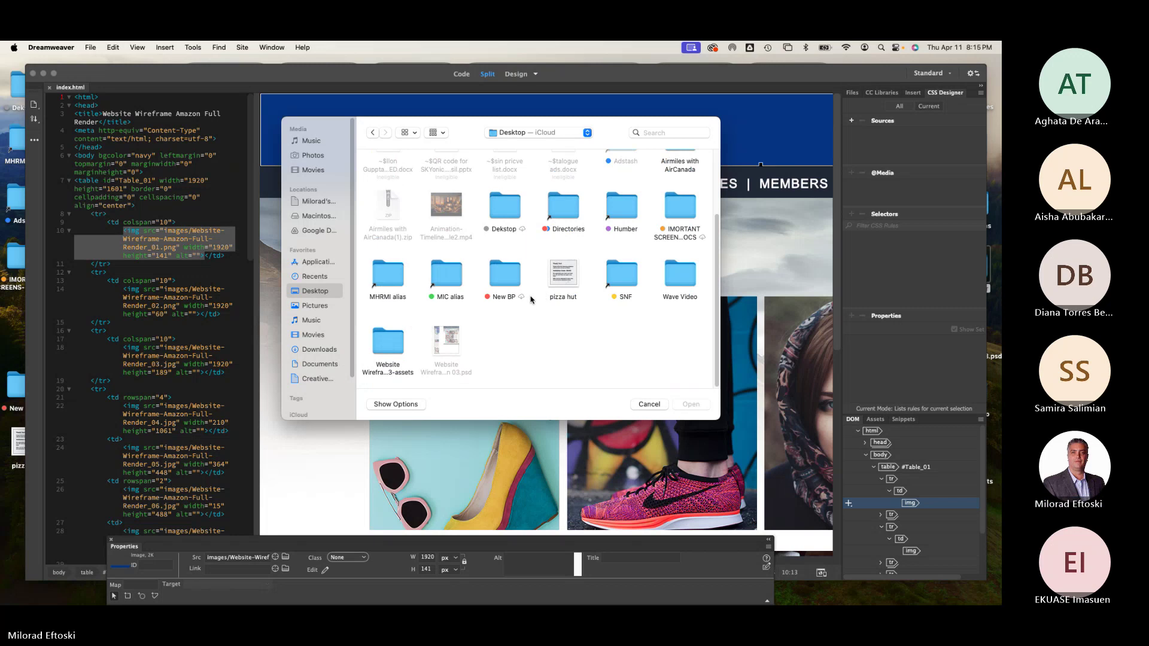
pyautogui.scroll(3, 528, 306)
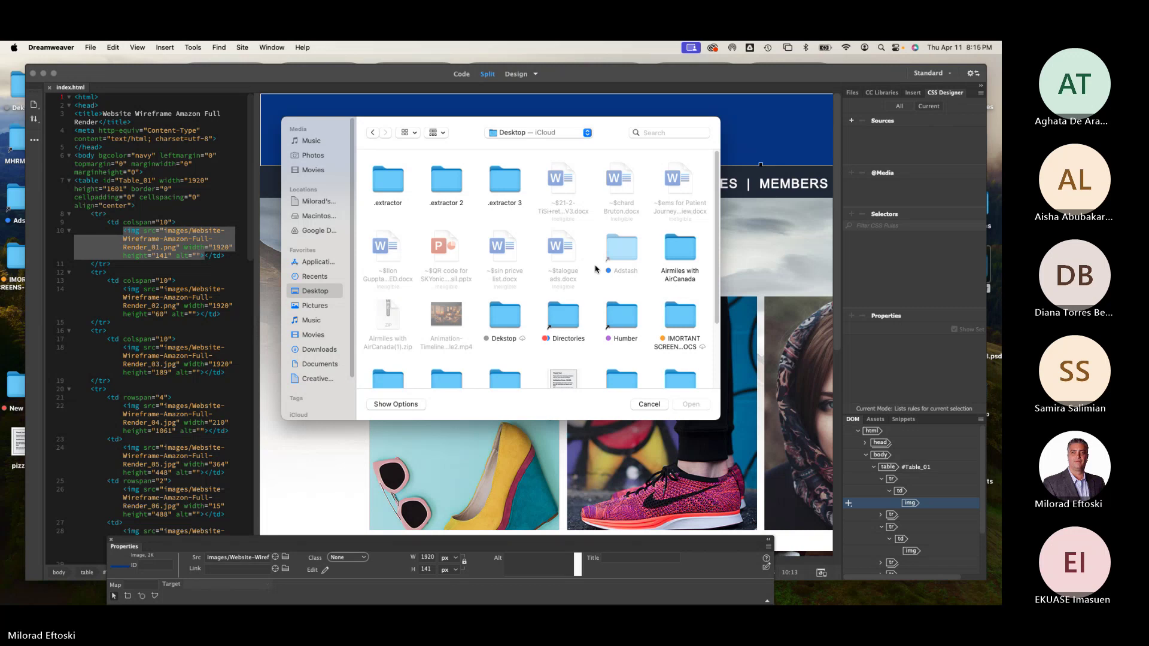
pyautogui.doubleClick(680, 258)
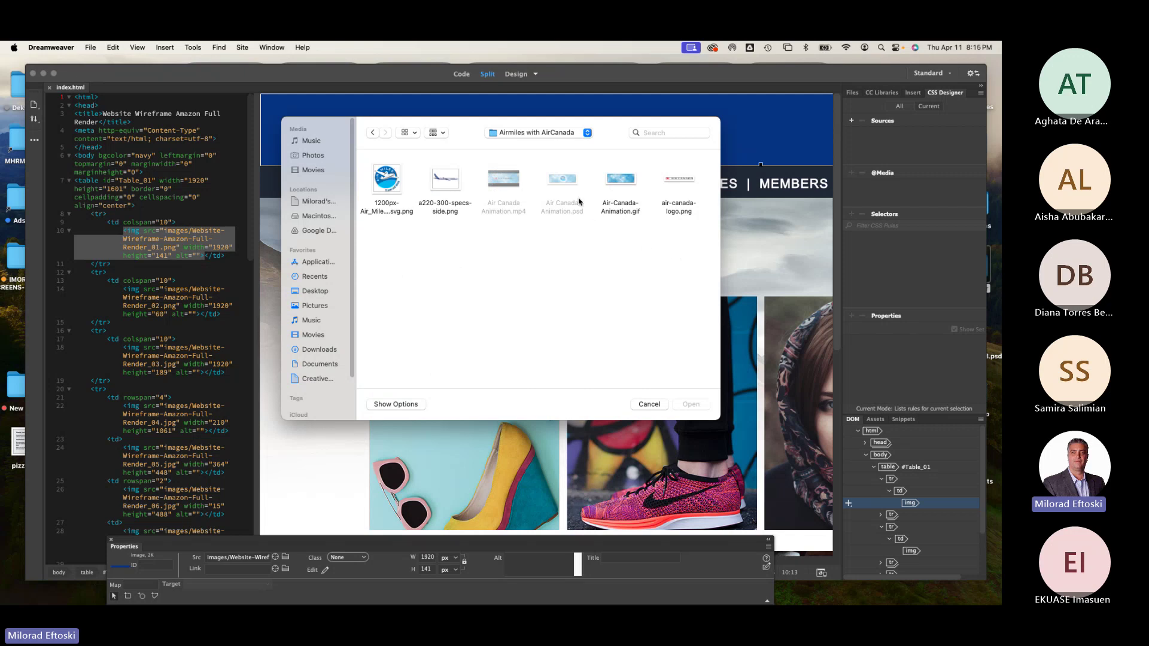
pyautogui.click(616, 184)
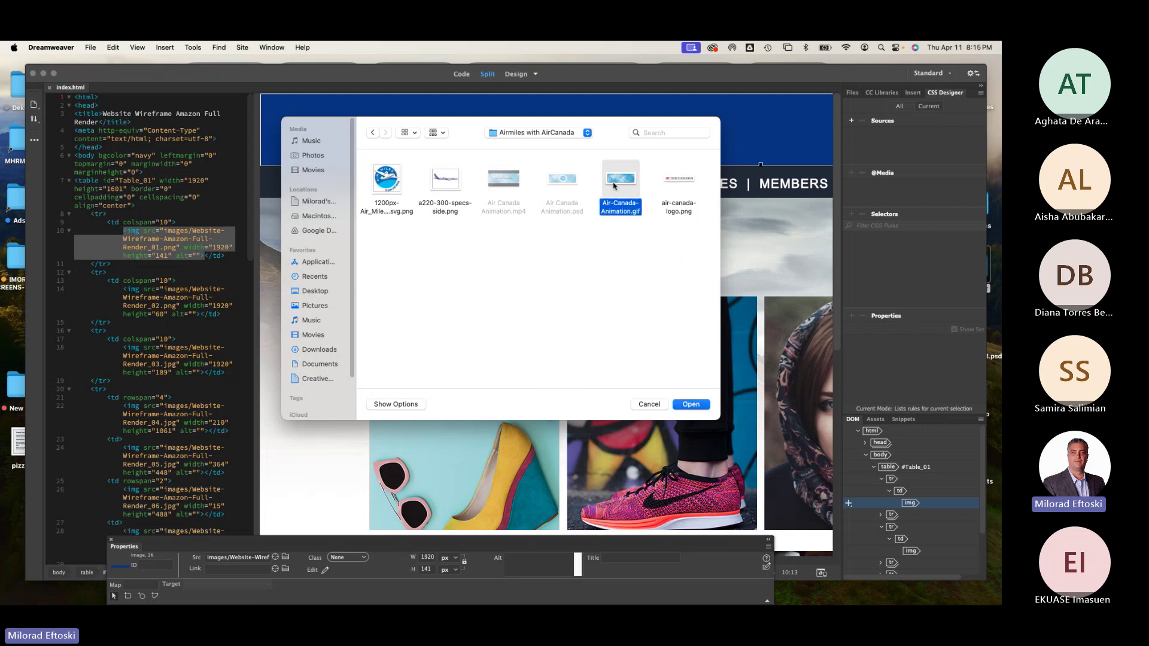
pyautogui.click(694, 404)
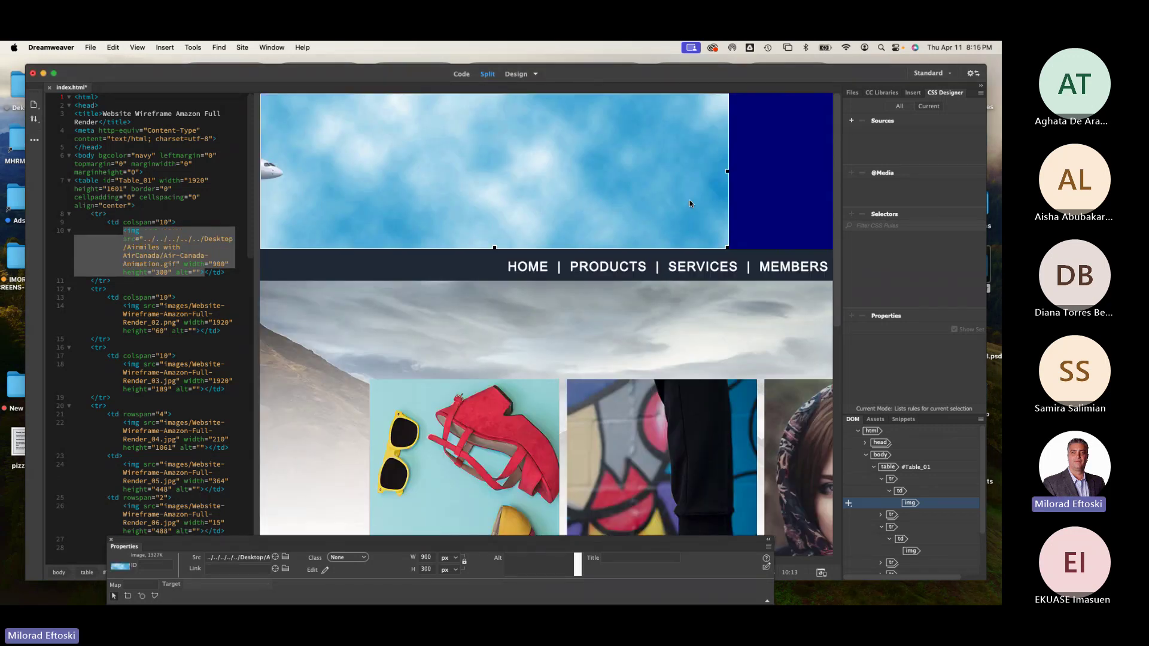
# Add align="center" to the td tag holding the Air Canada GIF and check the banner's position in the design view.
pyautogui.click(598, 205)
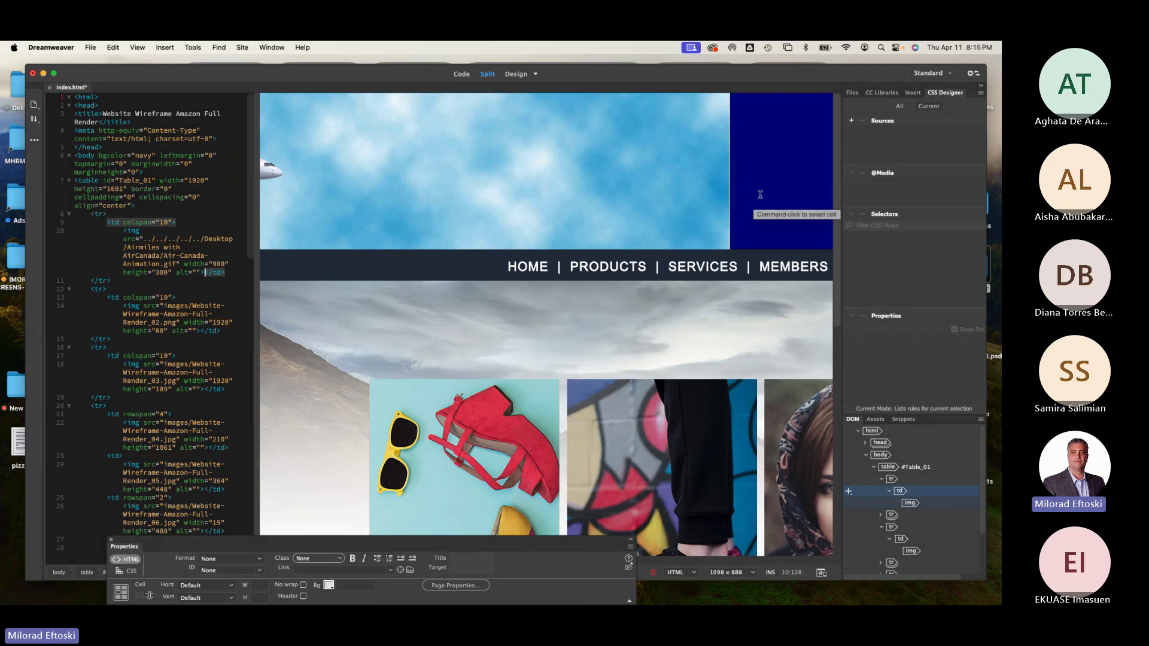
pyautogui.click(173, 222)
pyautogui.write('al')
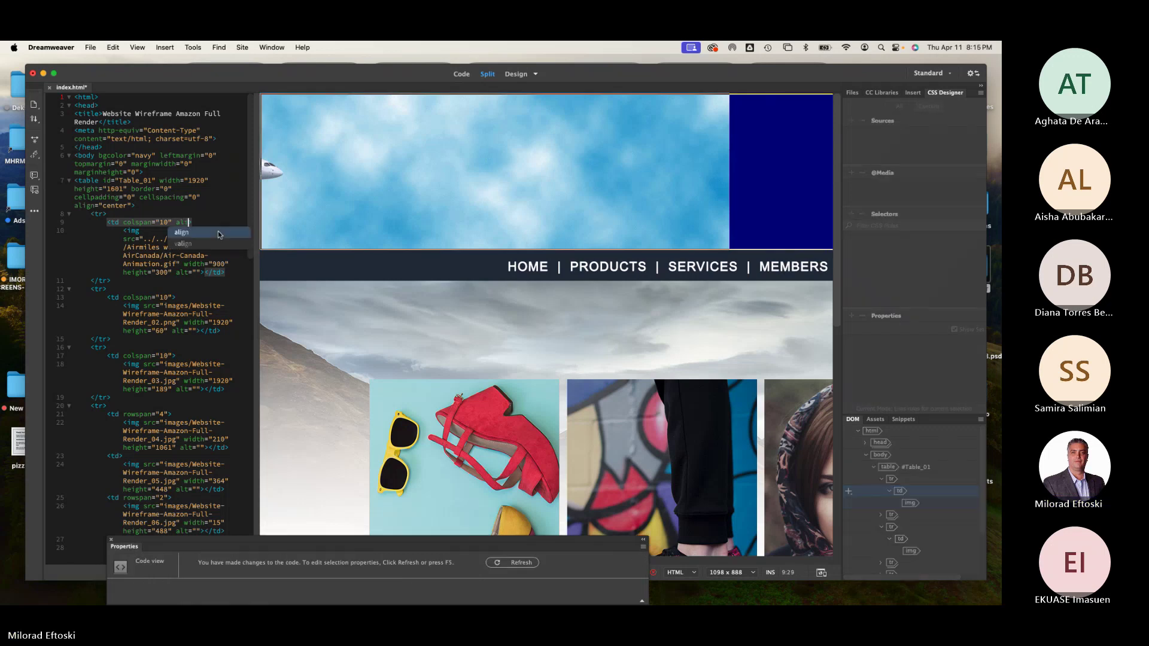
pyautogui.write('ign')
pyautogui.press('Return')
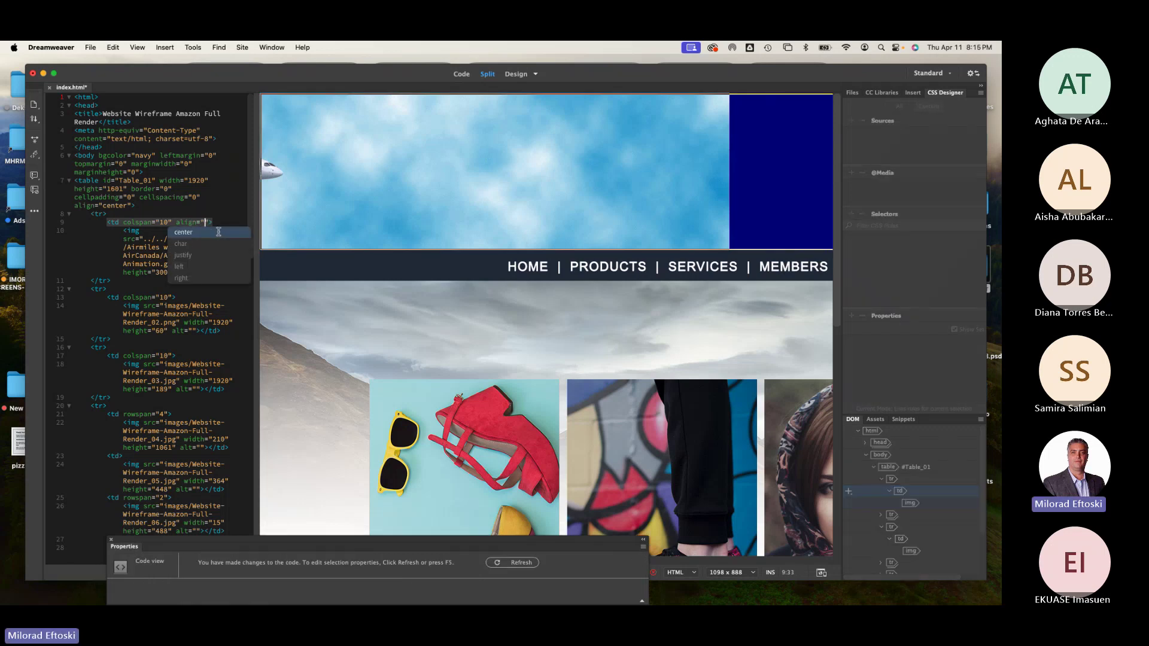
pyautogui.press('Return')
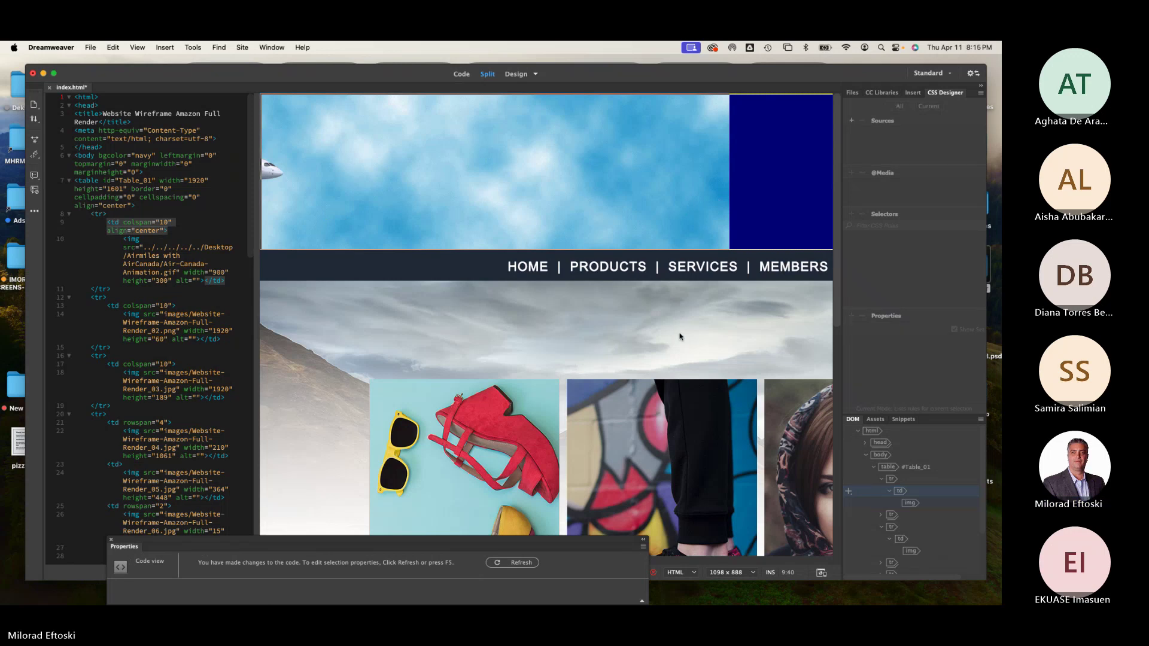
pyautogui.click(467, 195)
pyautogui.hscroll(10, 467, 195)
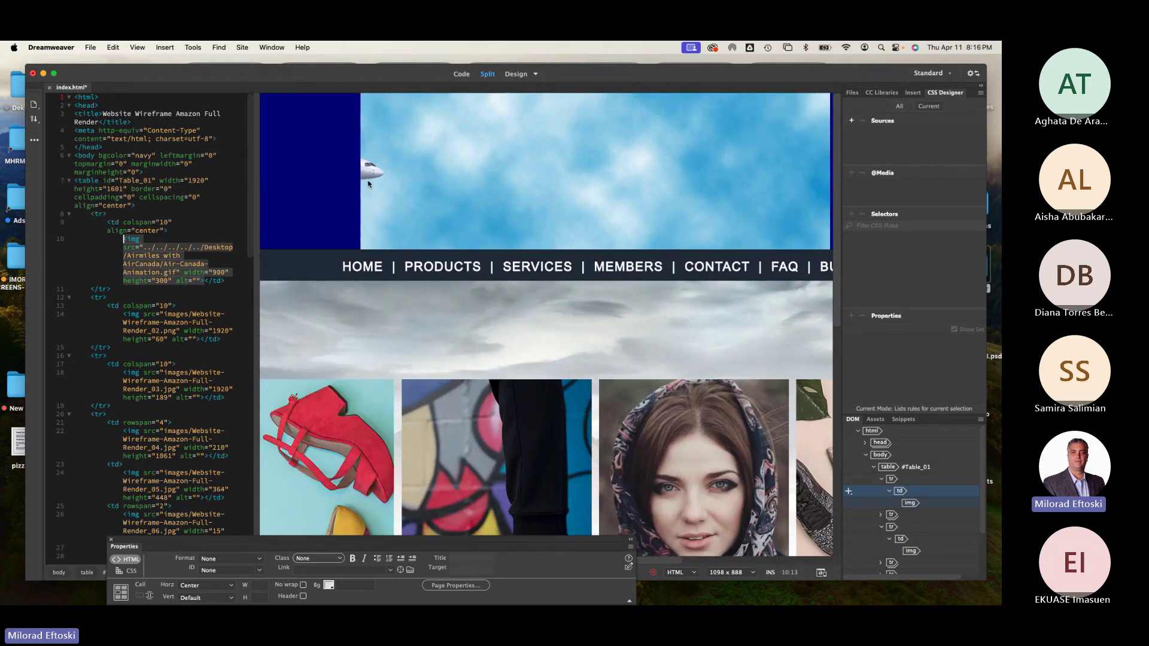
# Save index.html and open a real-time preview of the page in Firefox.
pyautogui.click(88, 48)
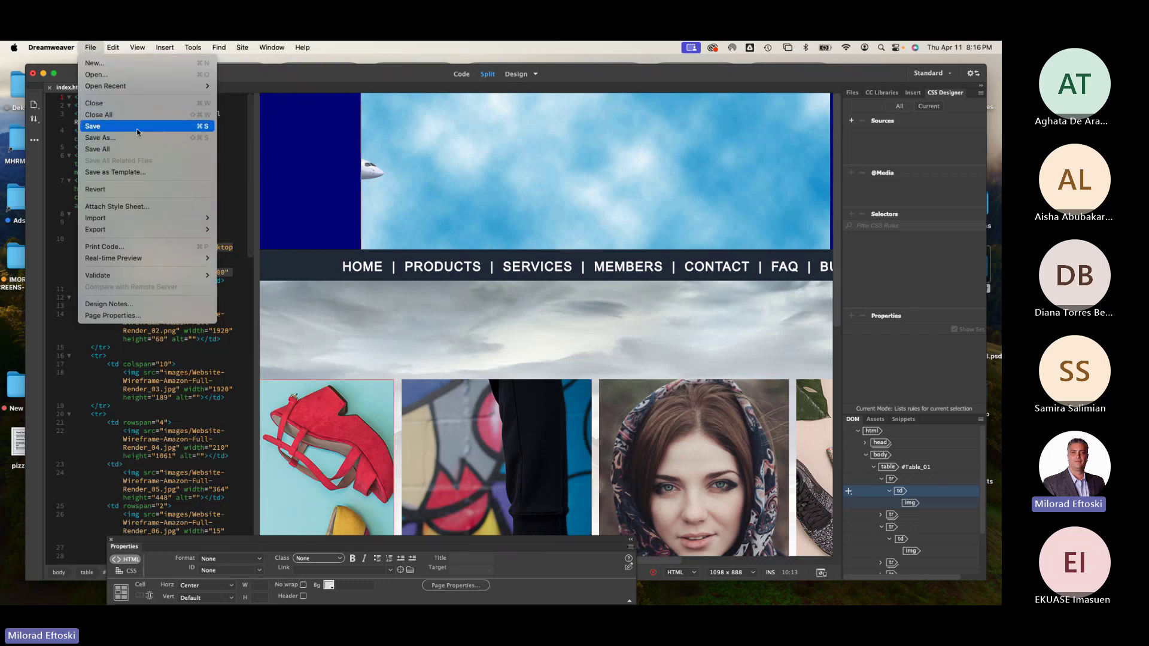
pyautogui.click(131, 127)
pyautogui.click(91, 48)
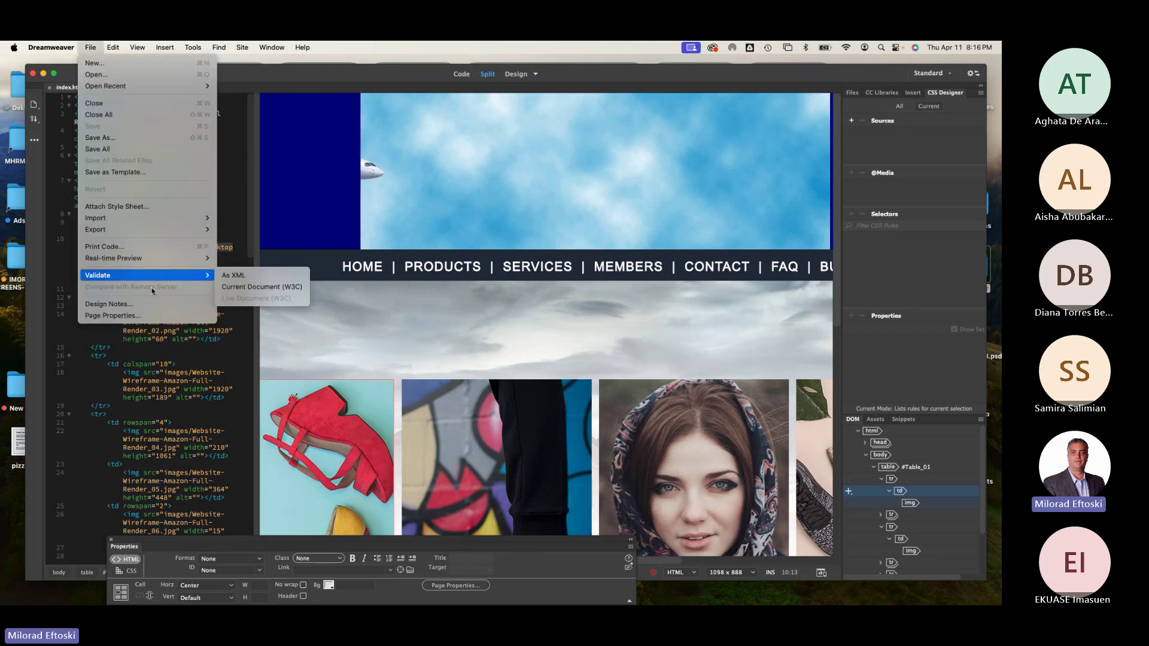
pyautogui.moveTo(179, 258)
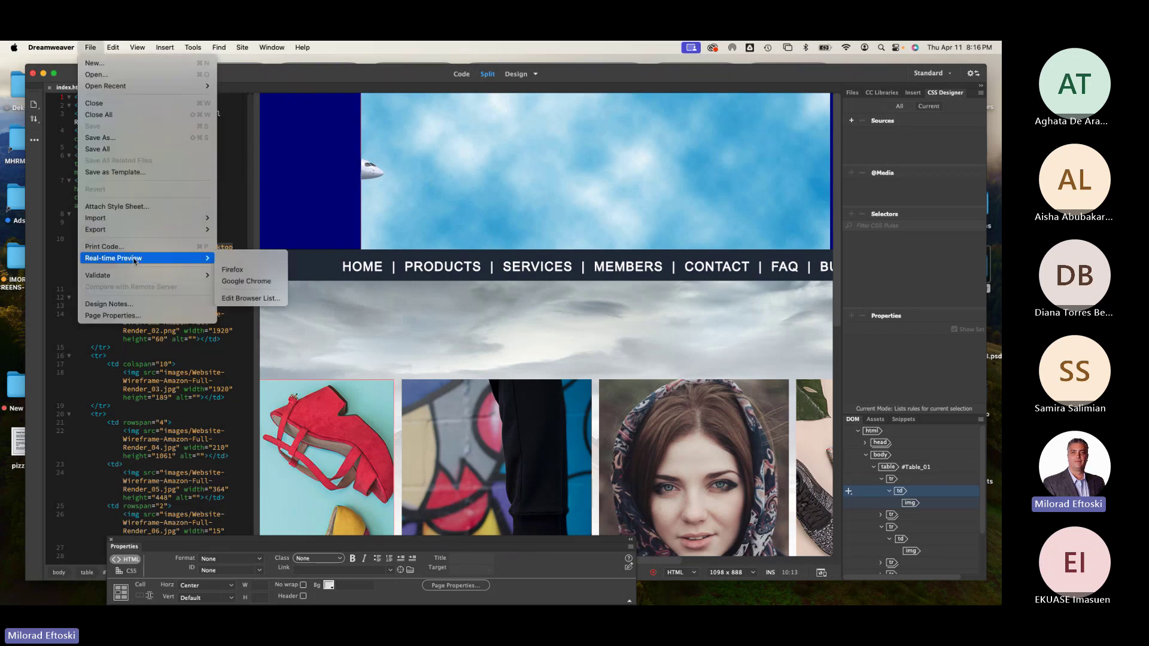
pyautogui.click(238, 269)
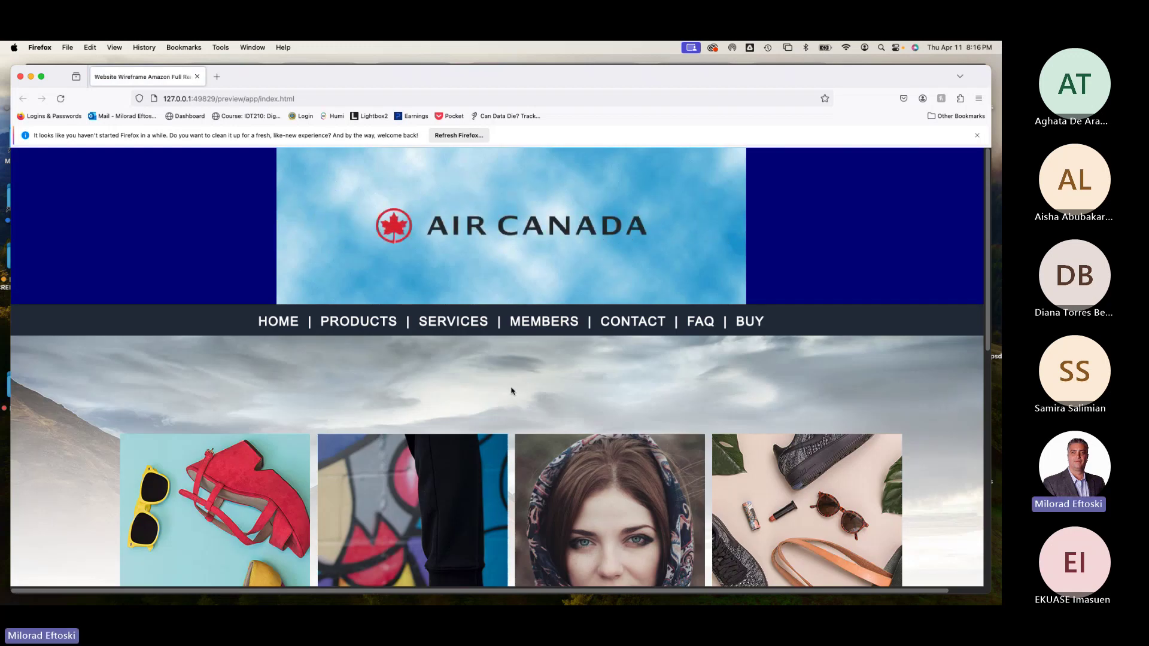
# Look through the previewed page from header to lower columns and watch the centred Air Canada and Air Miles banner play.
pyautogui.scroll(-15, 510, 393)
pyautogui.scroll(15, 506, 396)
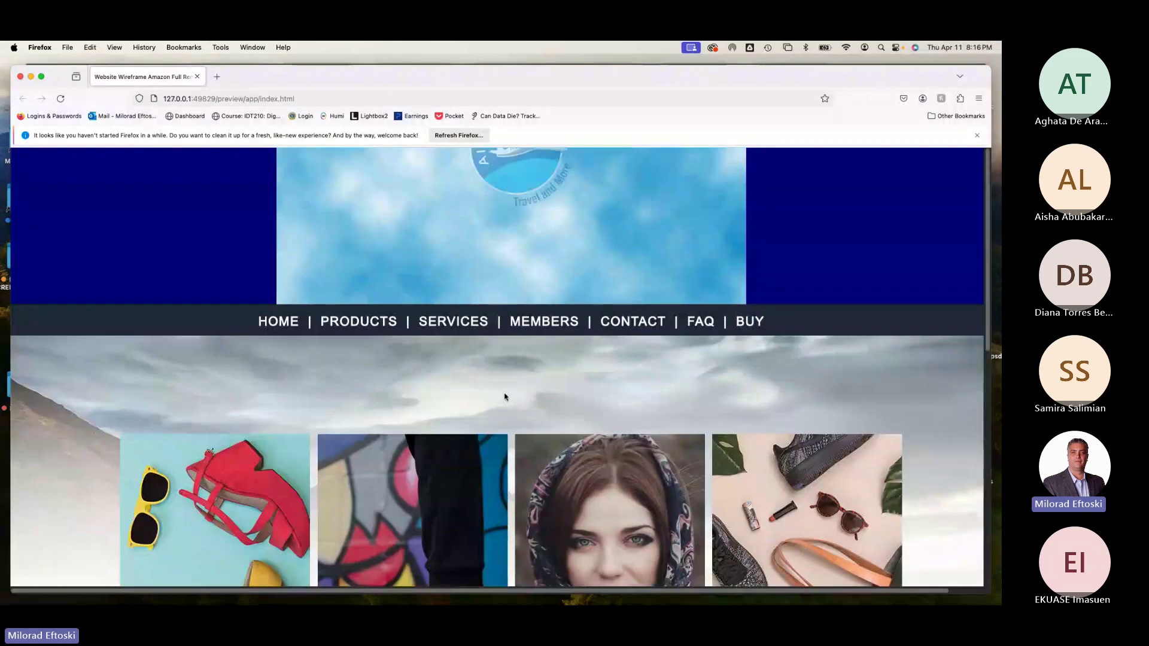
pyautogui.scroll(-15, 505, 397)
pyautogui.scroll(15, 504, 393)
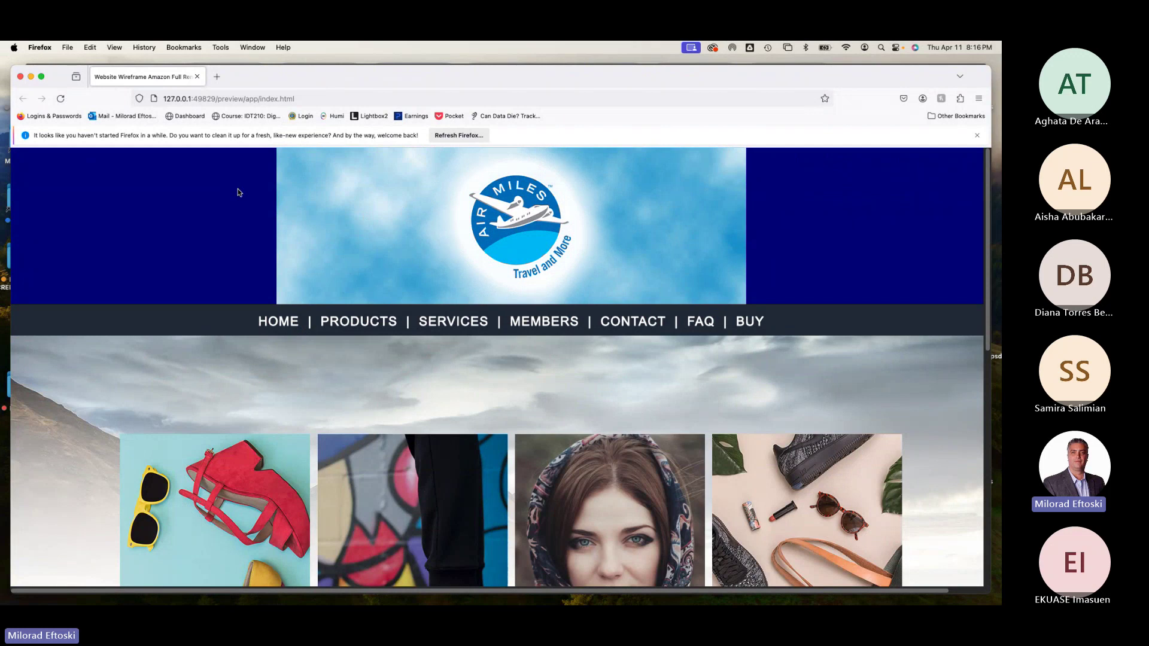
pyautogui.scroll(-8, 523, 290)
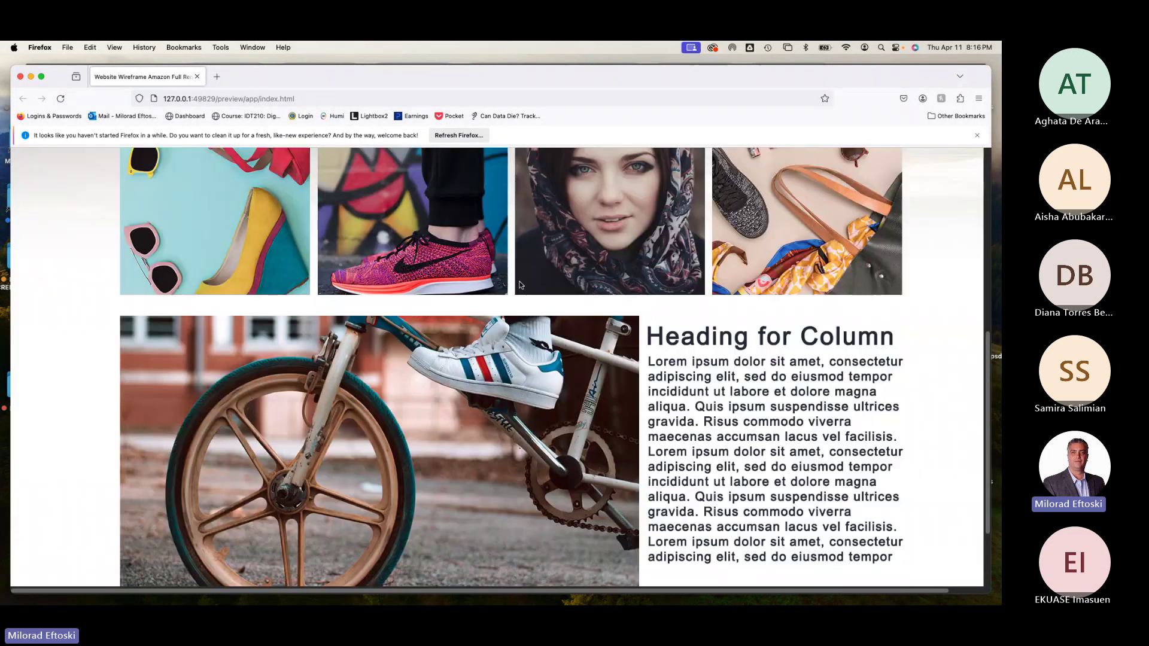
pyautogui.scroll(8, 520, 286)
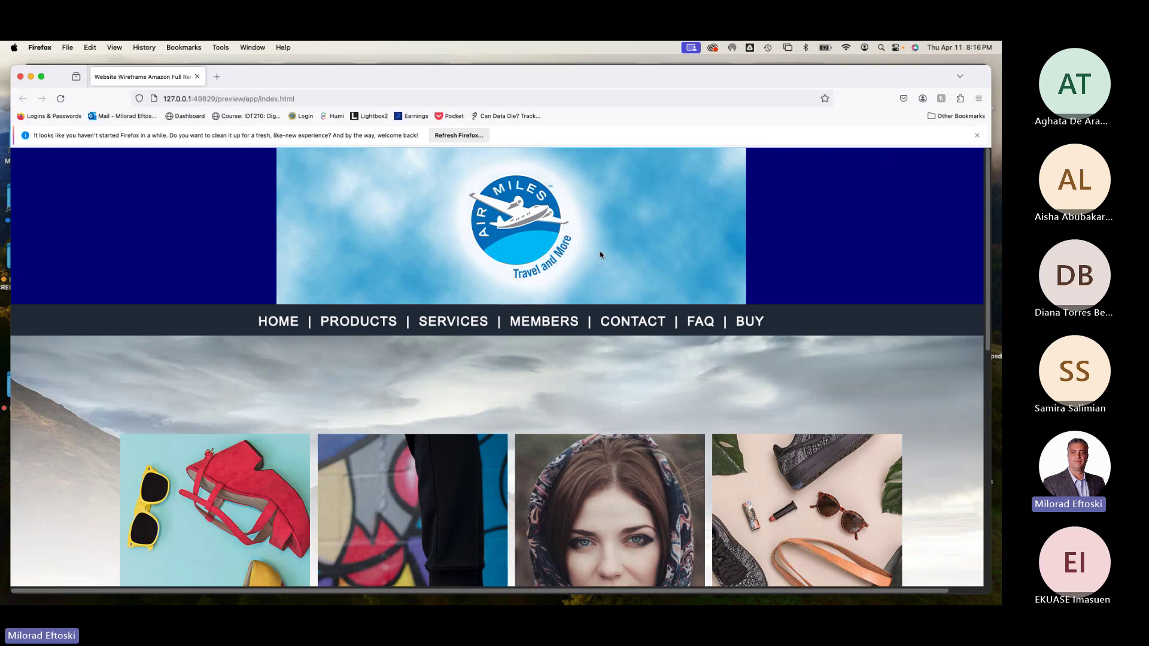
pyautogui.scroll(-1, 600, 250)
pyautogui.scroll(1, 535, 253)
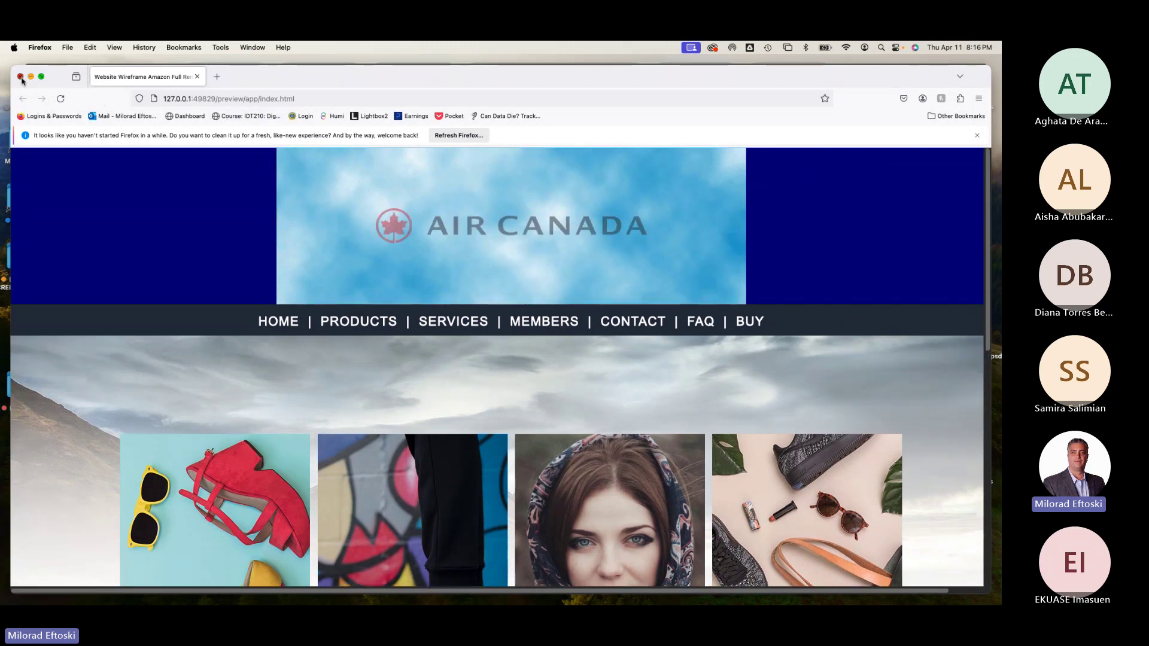
# Close the Firefox preview window and the Dreamweaver window holding index.html.
pyautogui.press('super+w')
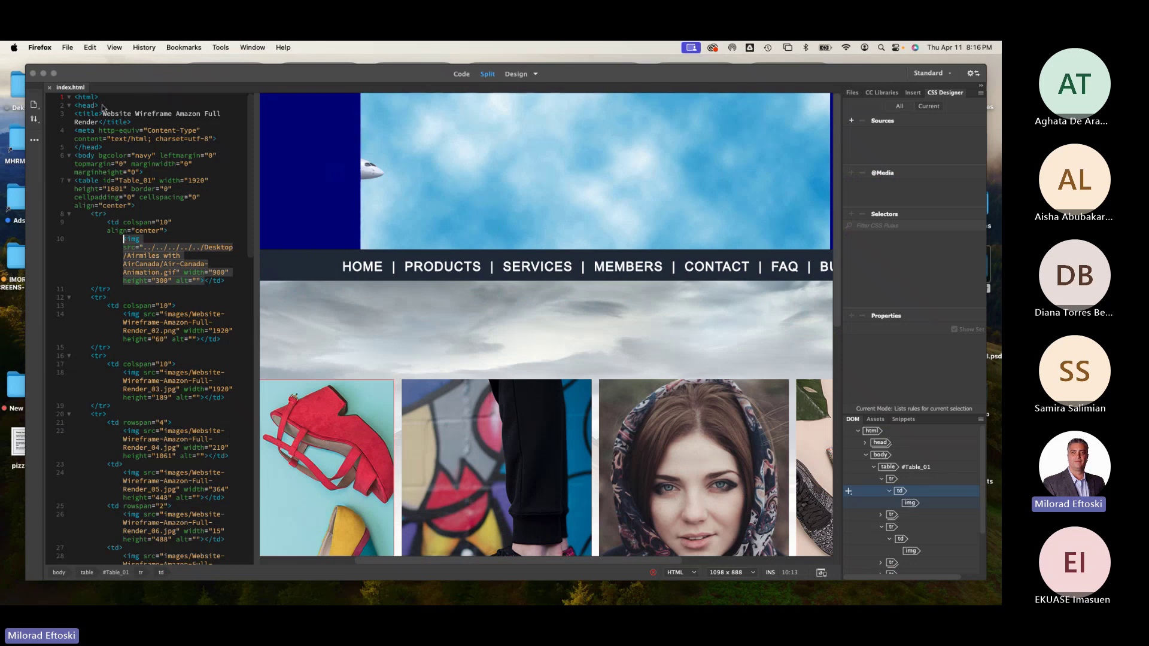
pyautogui.click(33, 73)
pyautogui.click(33, 73)
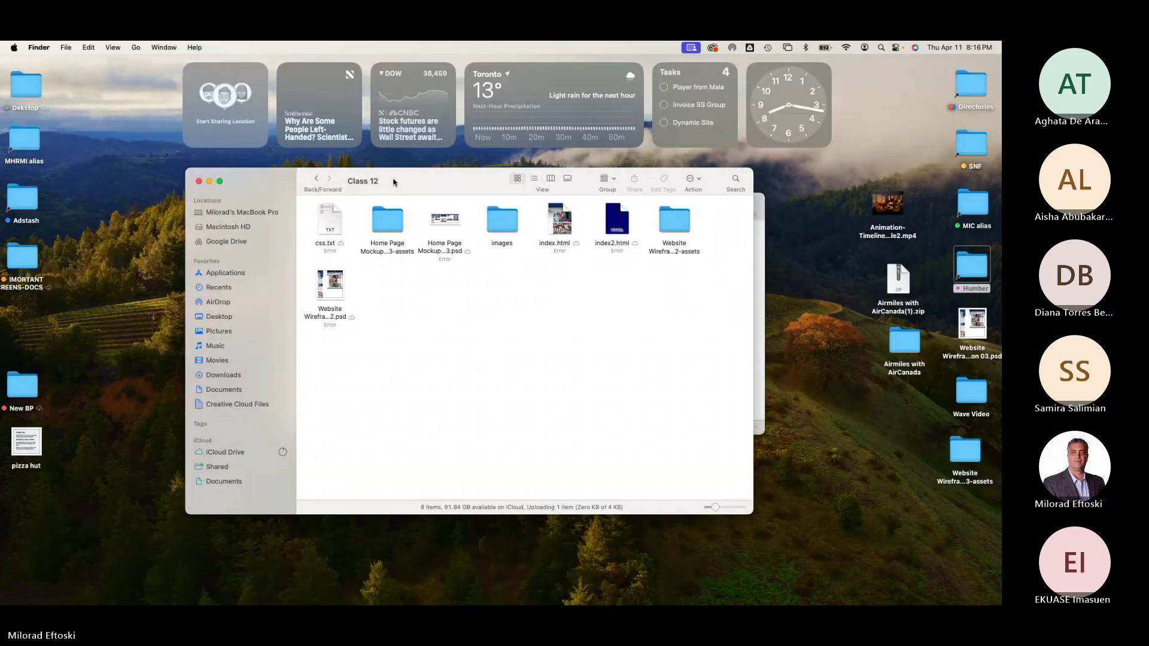
# Move the Class 12 window aside and preview Air-Canada-Animation.gif from the Airmiles with AirCanada folder in Quick Look.
pyautogui.moveTo(393, 185); pyautogui.dragTo(313, 185)
pyautogui.click(738, 329)
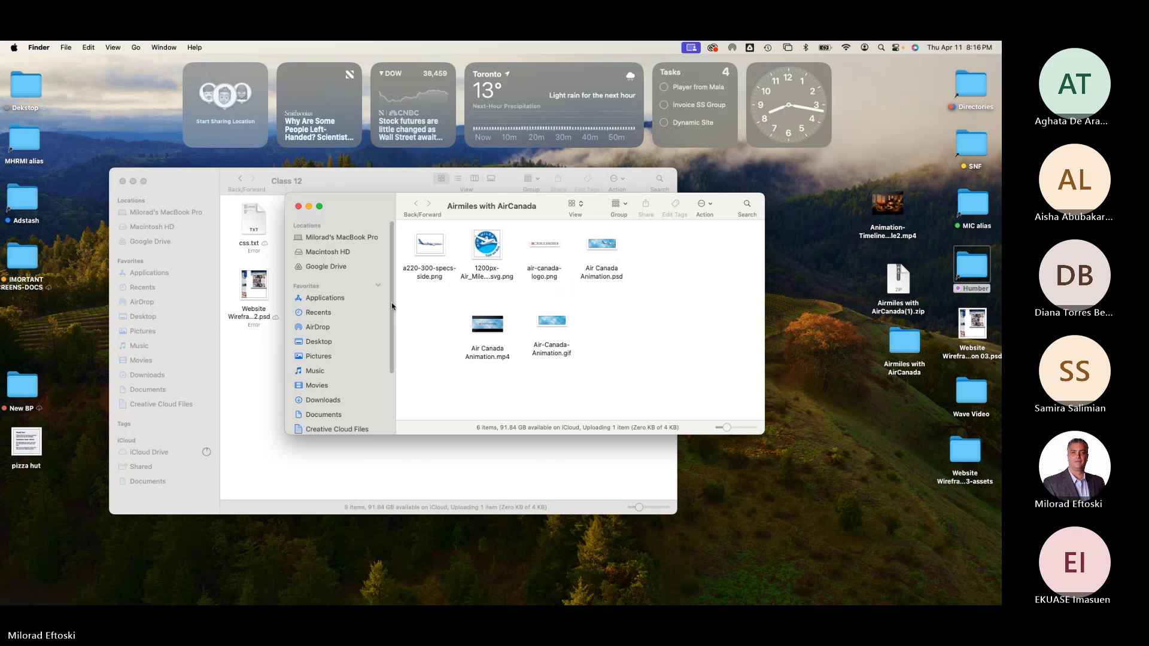
pyautogui.click(538, 322)
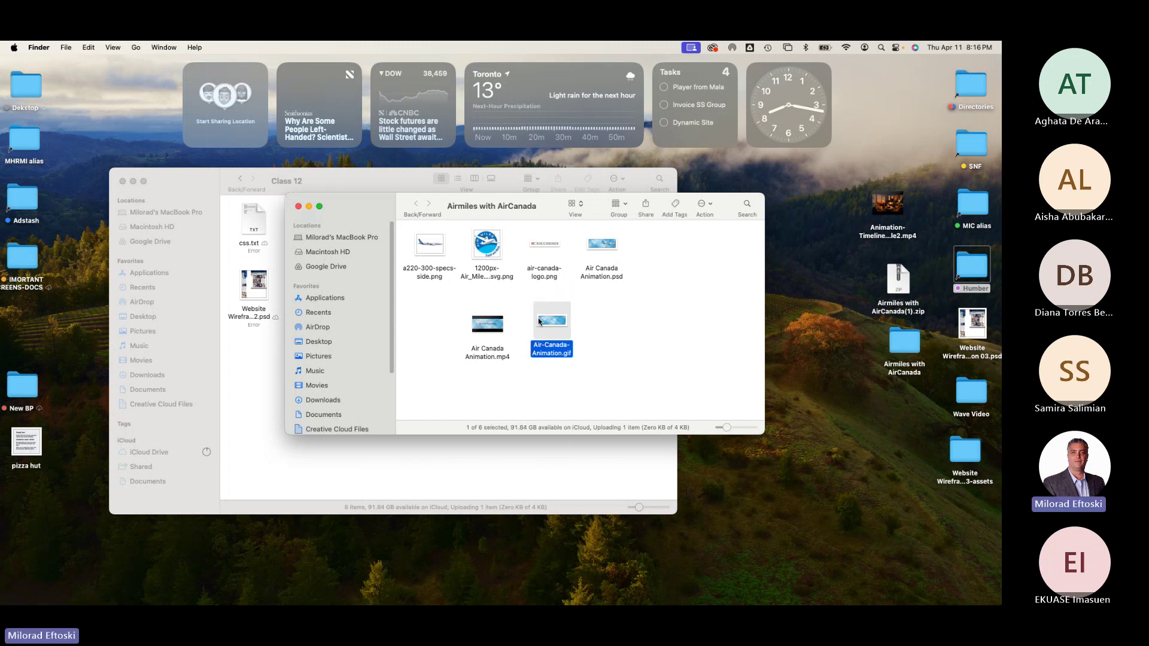
pyautogui.press('space')
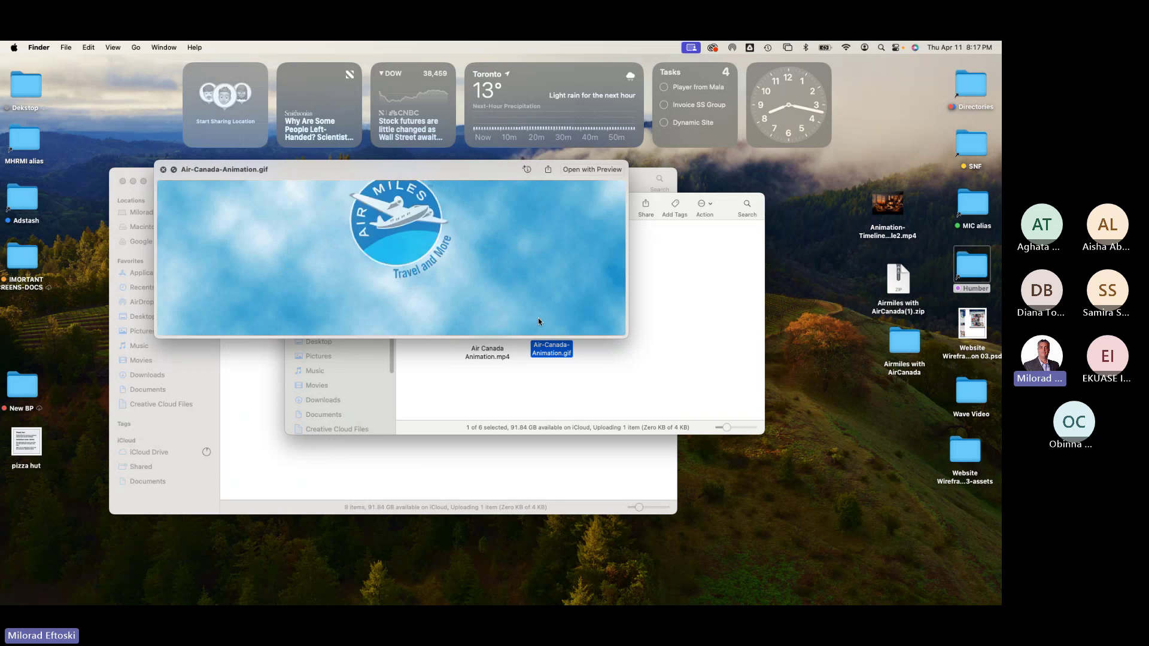
pyautogui.click(163, 169)
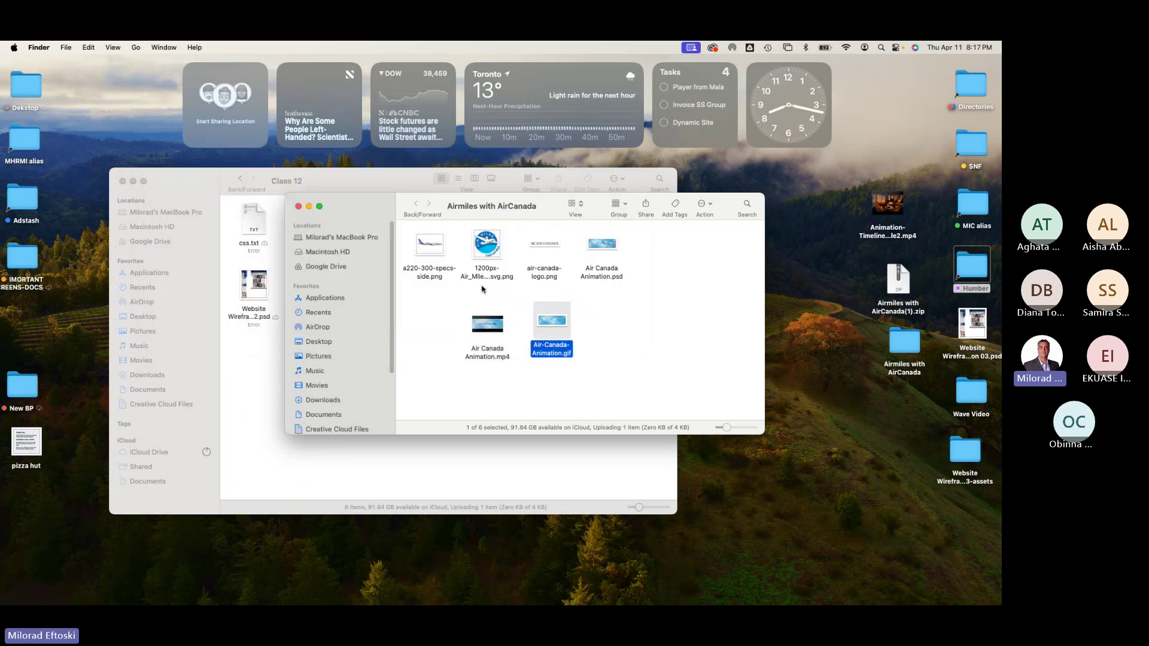
# Close the Airmiles with AirCanada and Class 12 folder windows to clear the desktop.
pyautogui.click(547, 230)
pyautogui.moveTo(550, 210); pyautogui.dragTo(587, 229)
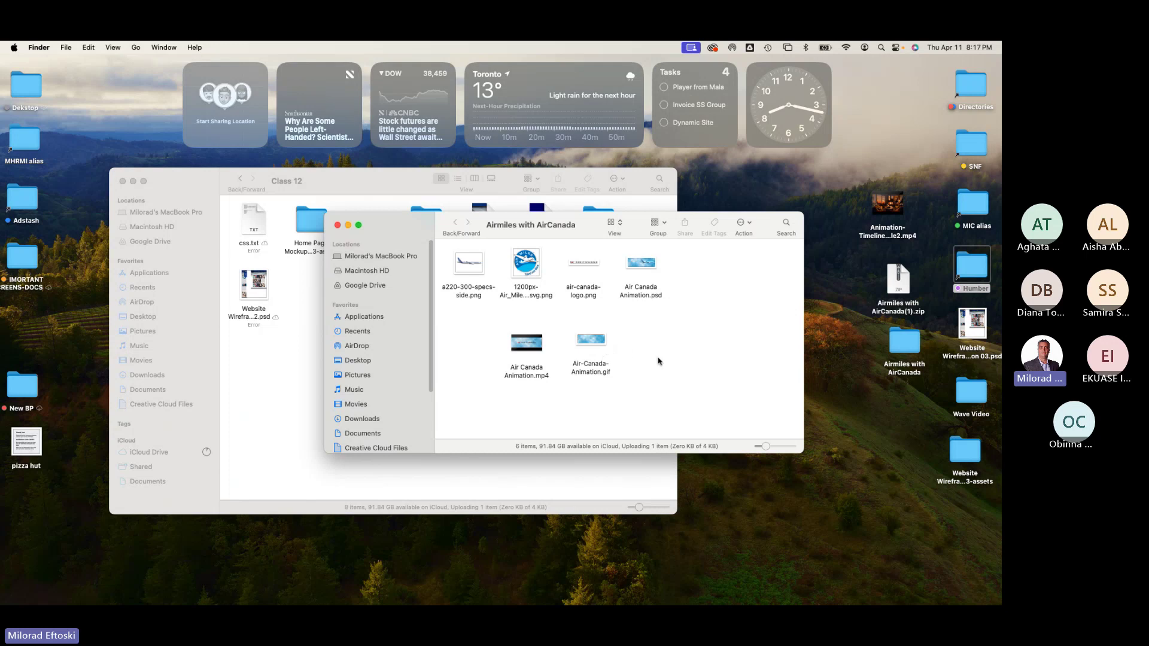
pyautogui.click(337, 225)
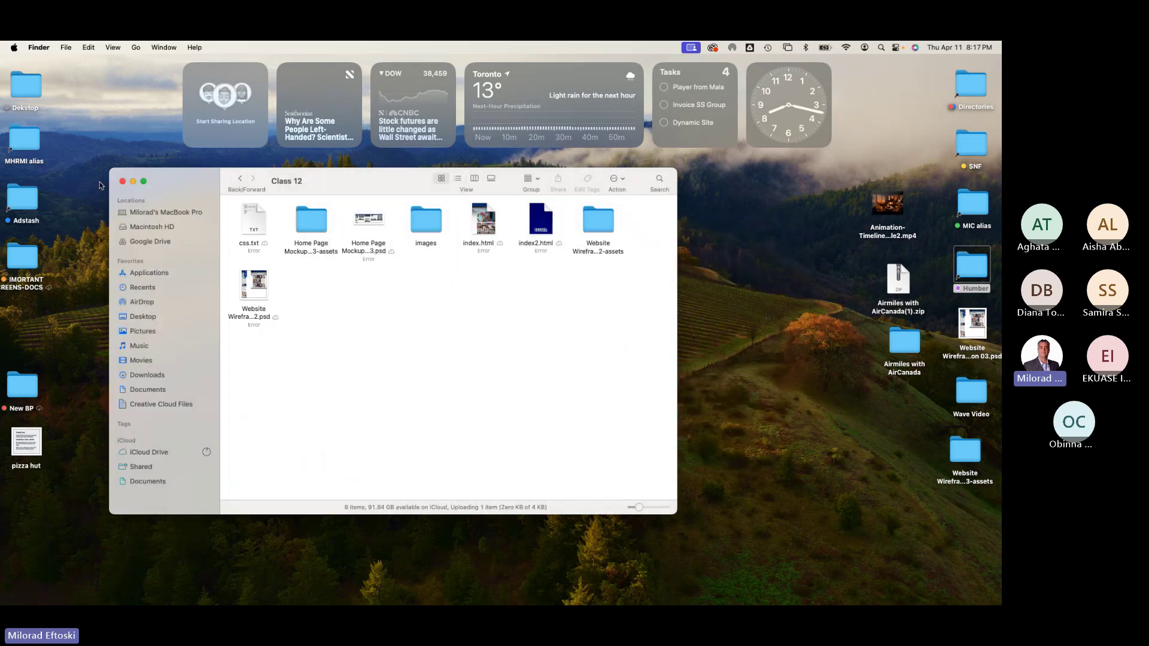
pyautogui.click(123, 184)
pyautogui.click(249, 214)
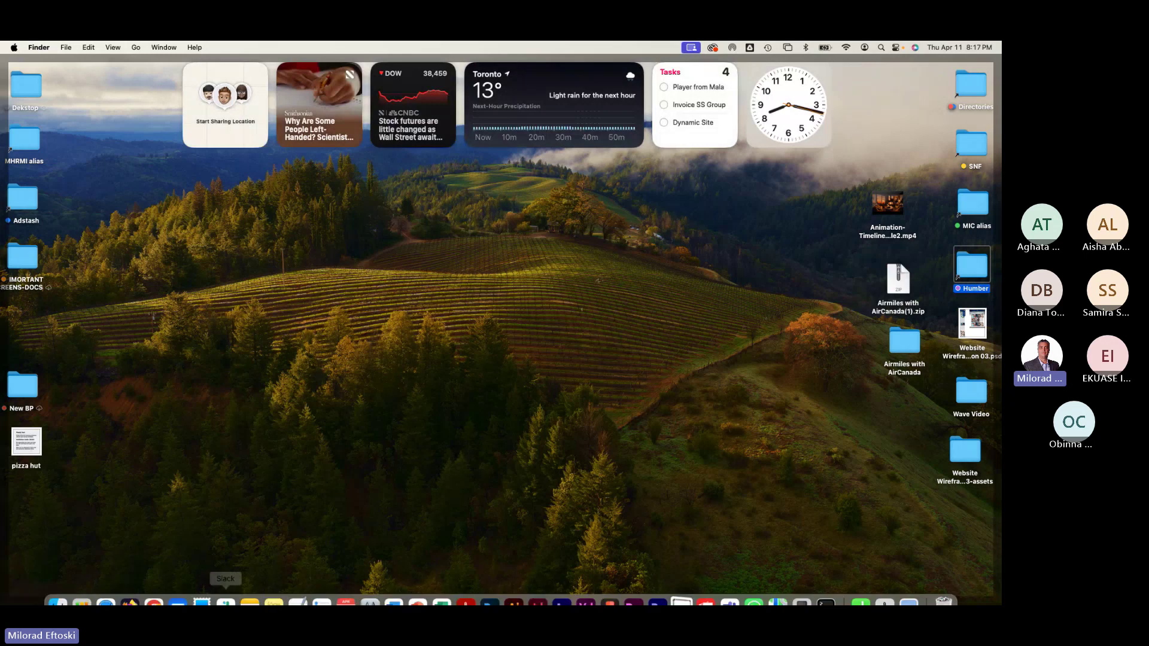
# Switch to Chrome and run a Google image search for "westjet logo" in a new tab.
pyautogui.click(157, 589)
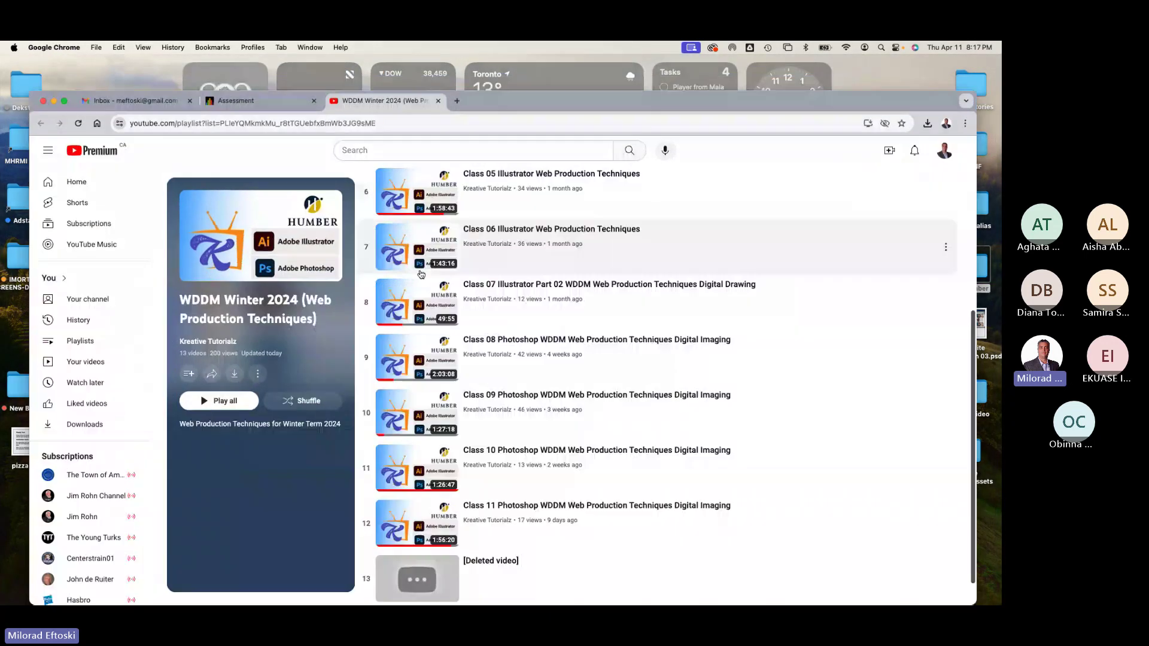
pyautogui.click(457, 102)
pyautogui.click(442, 124)
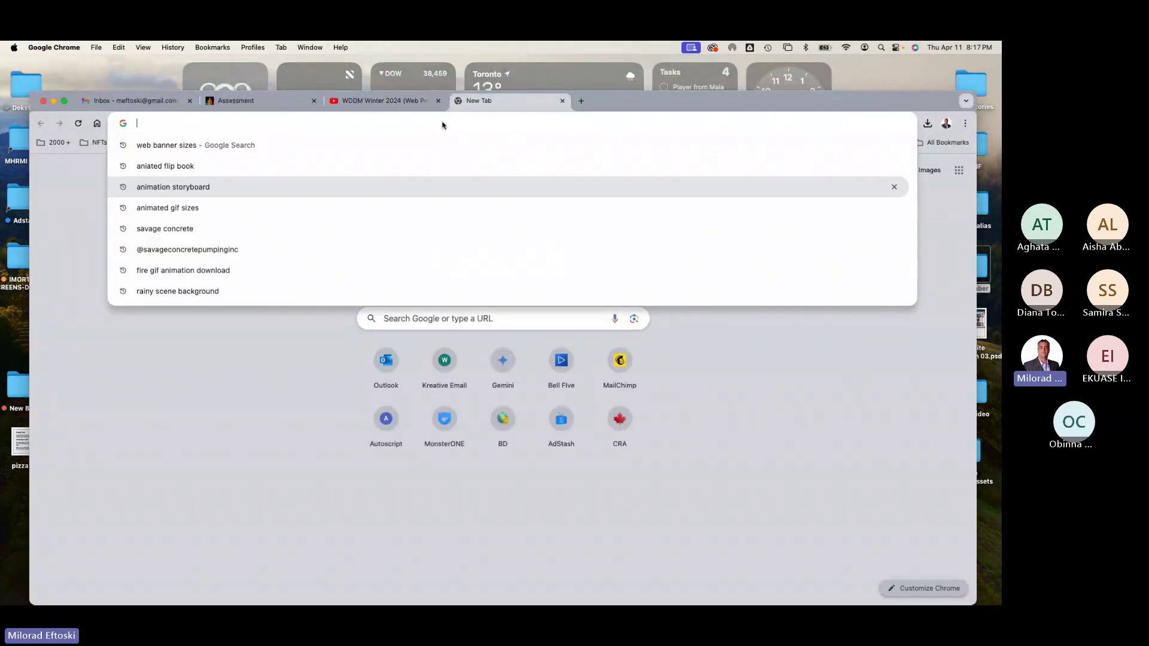
pyautogui.write('west')
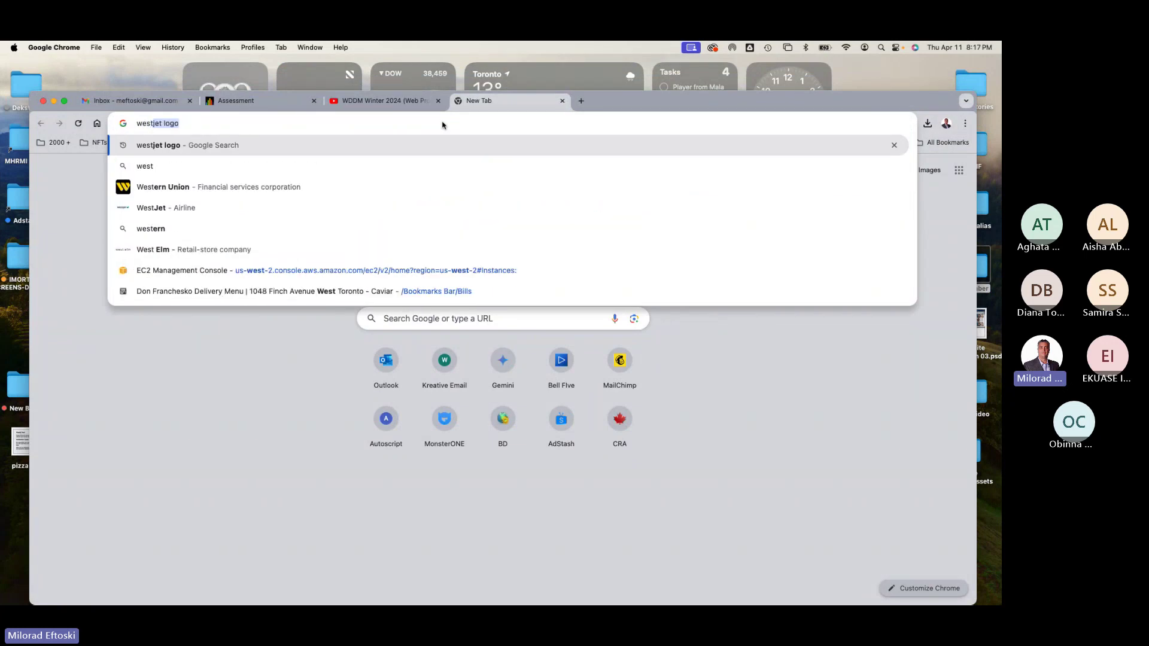
pyautogui.press('Return')
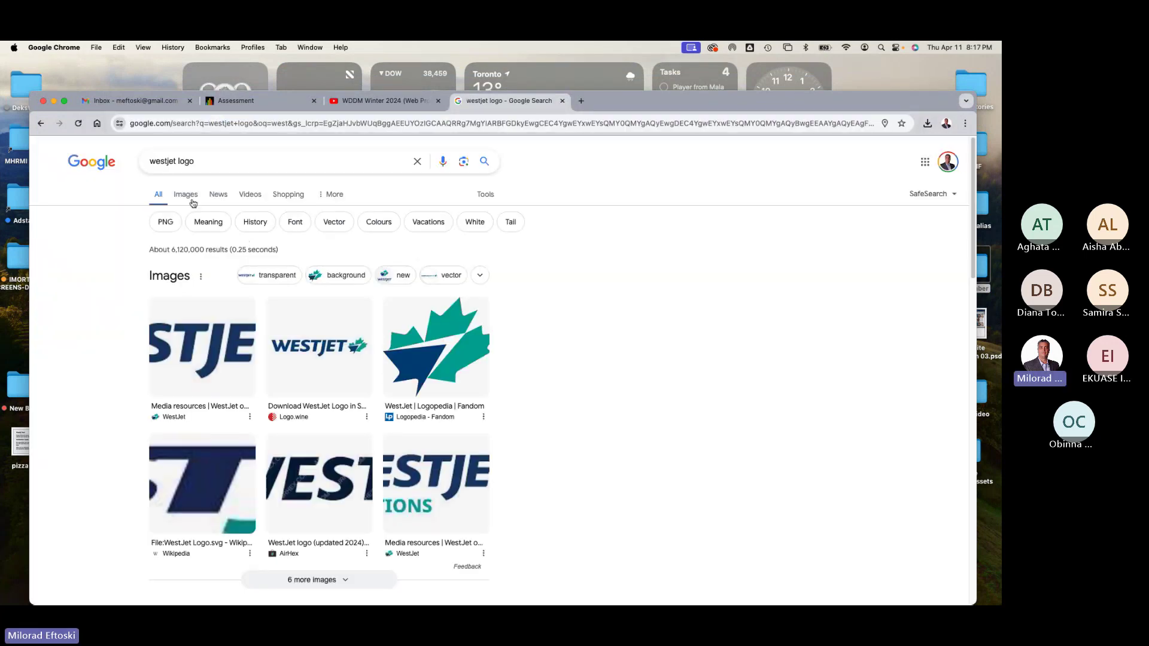
pyautogui.click(188, 197)
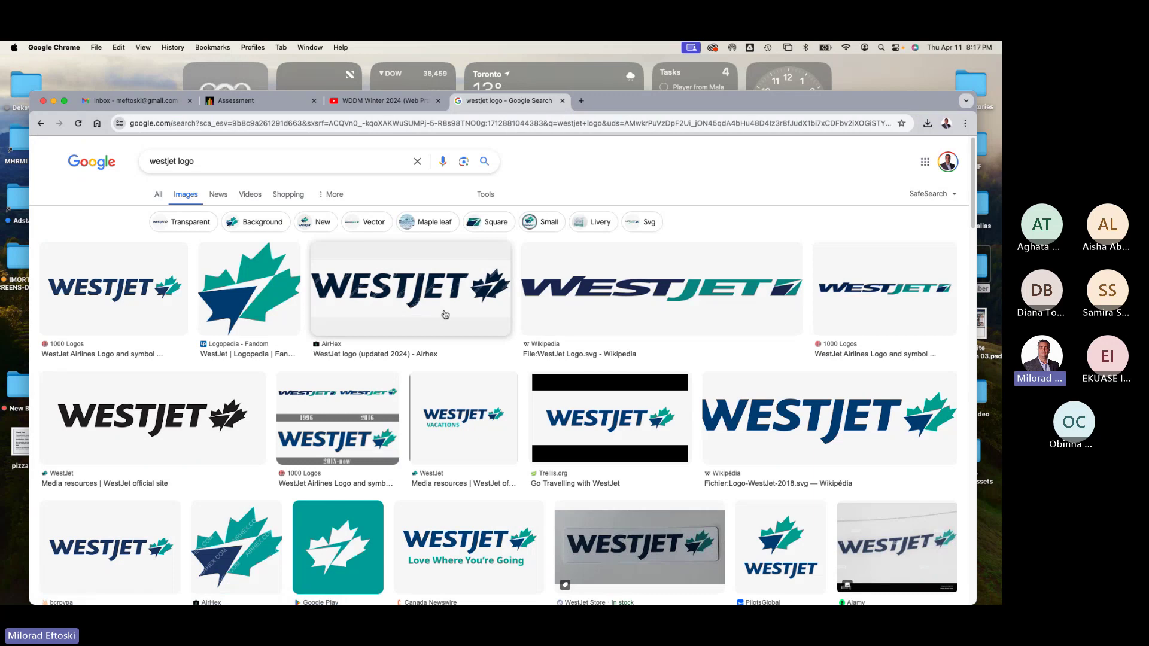
# Save Wikipedia's WestJet logo as 2560px-WestJet_Logo.svg.png in the Desktop's Airmiles with AirCanada folder.
pyautogui.click(596, 303)
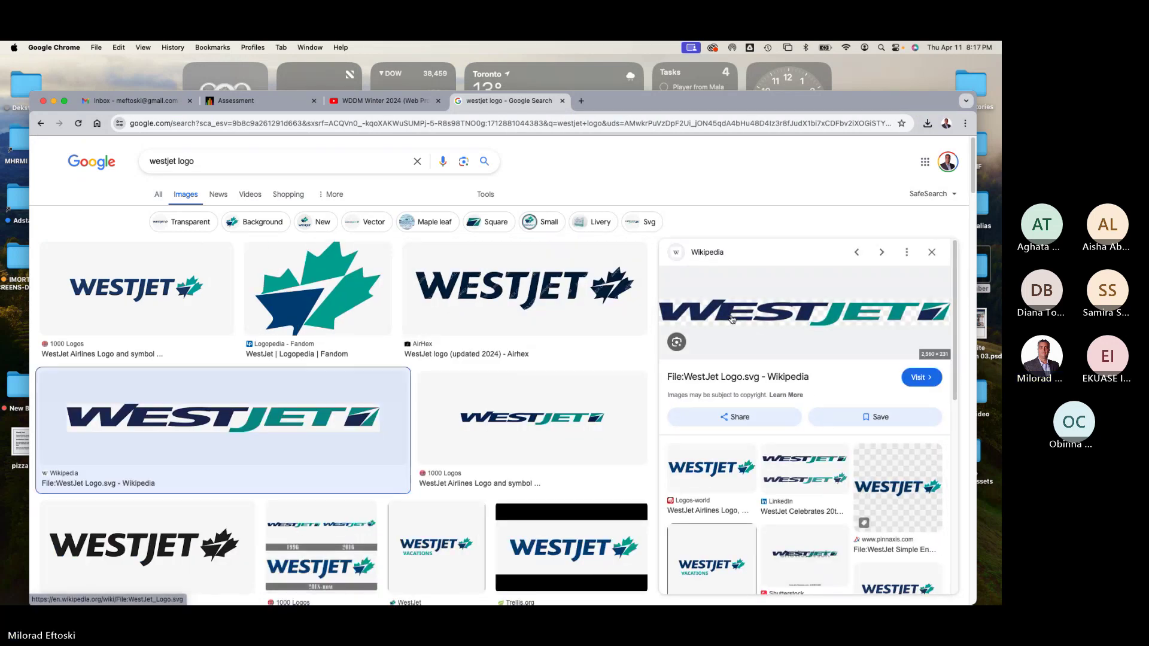
pyautogui.moveTo(733, 319); pyautogui.dragTo(736, 327)
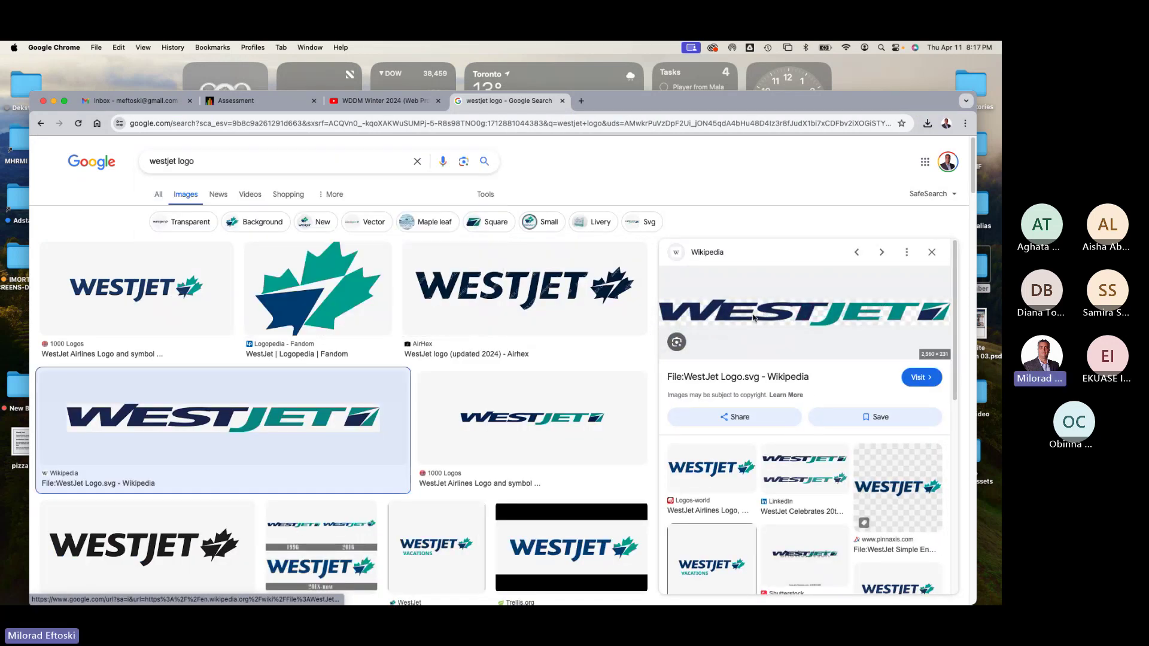
pyautogui.rightClick(756, 315)
pyautogui.click(789, 431)
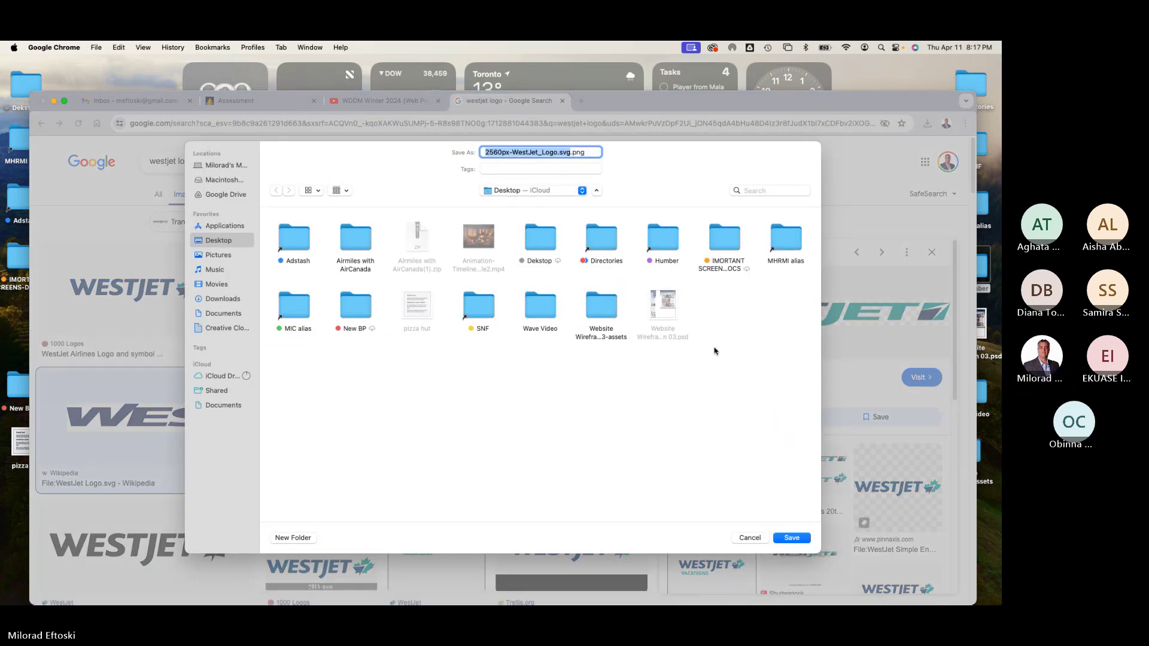
pyautogui.doubleClick(367, 247)
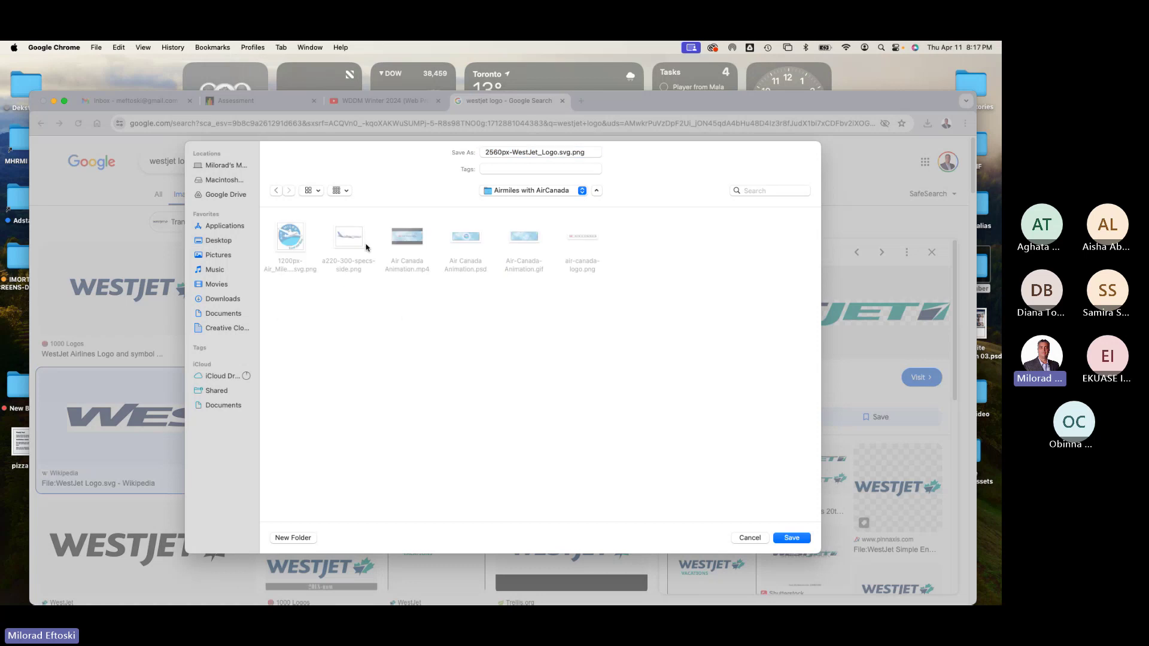
pyautogui.click(794, 538)
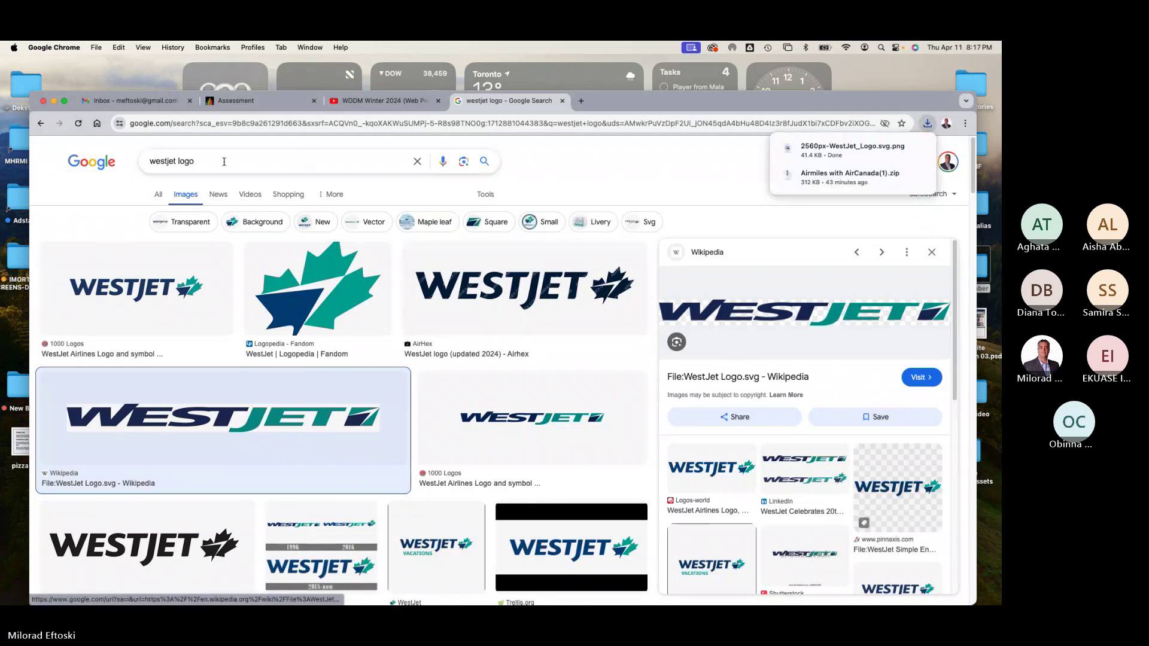
# Replace the image search with "shell logo".
pyautogui.moveTo(222, 160); pyautogui.dragTo(132, 160)
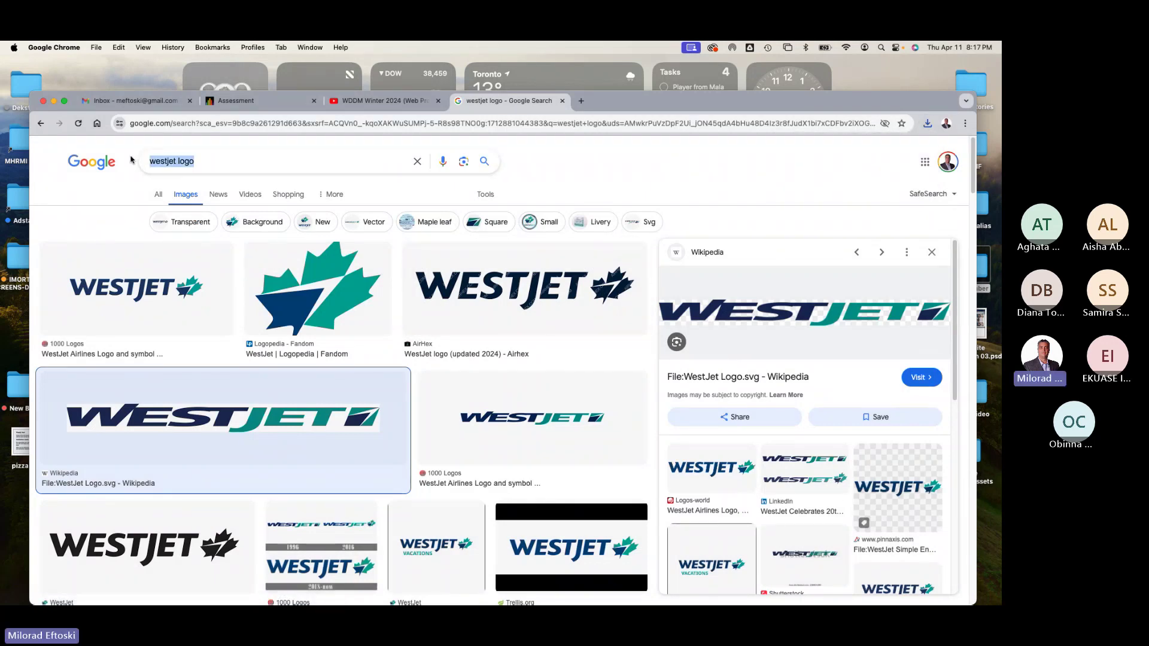
pyautogui.write('shell')
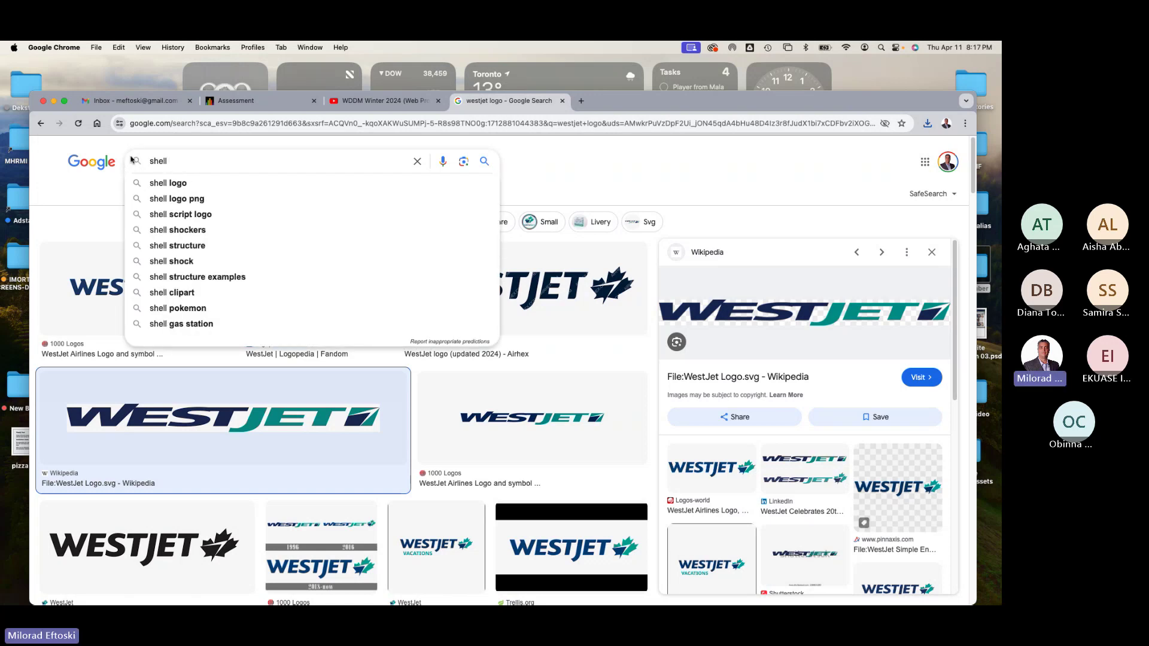
pyautogui.click(169, 183)
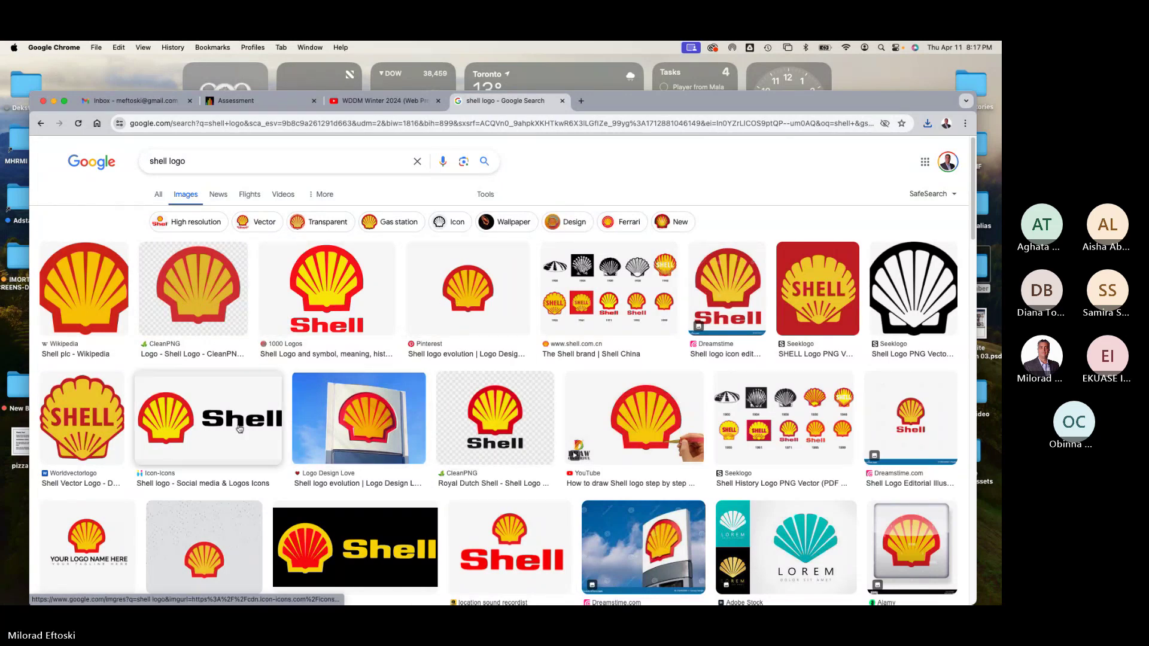
# Compare the Shell logo image results in the preview, ending on CleanPNG's Royal Dutch Shell logo.
pyautogui.click(497, 425)
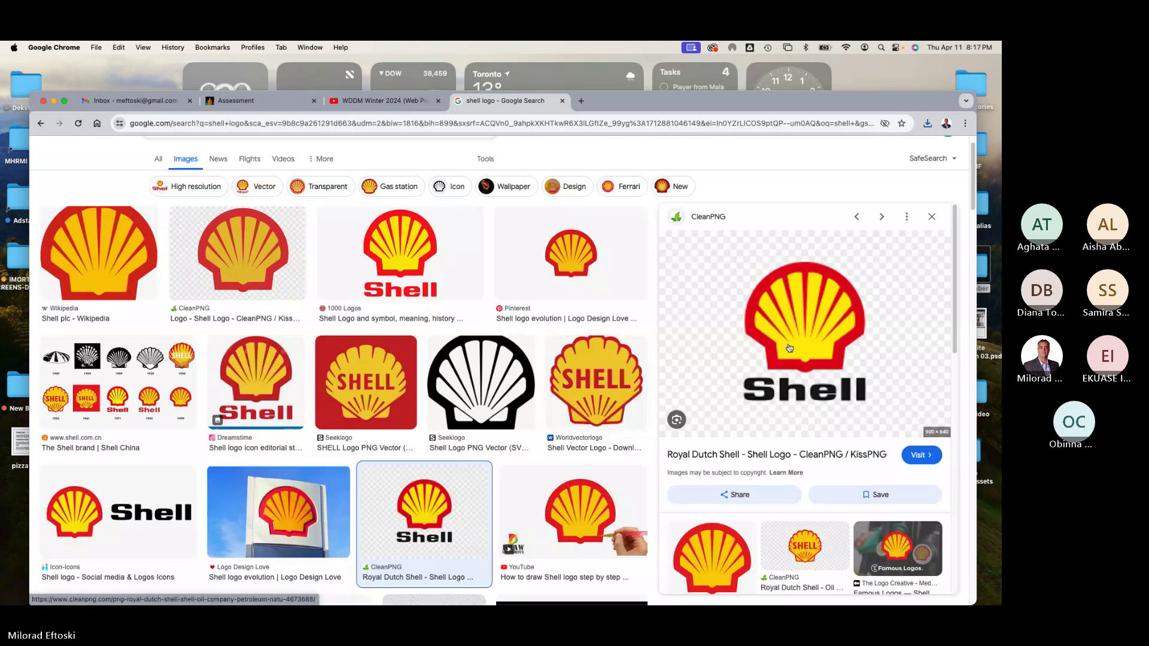
pyautogui.moveTo(778, 353); pyautogui.dragTo(400, 269)
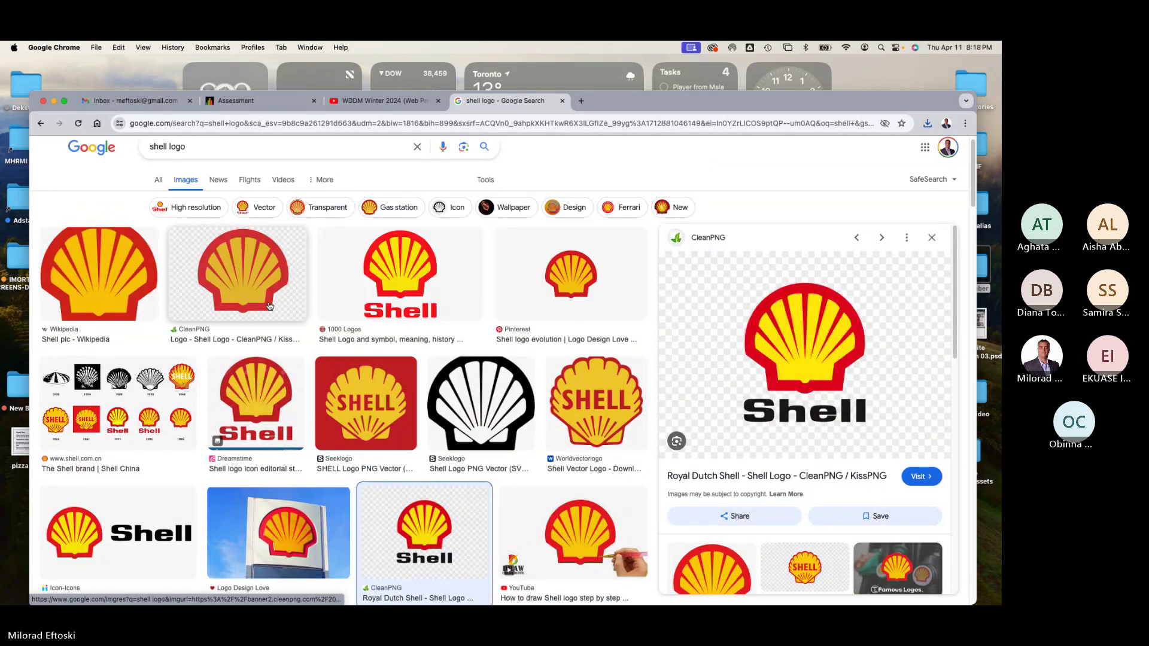
pyautogui.click(240, 275)
pyautogui.moveTo(823, 406); pyautogui.dragTo(766, 374)
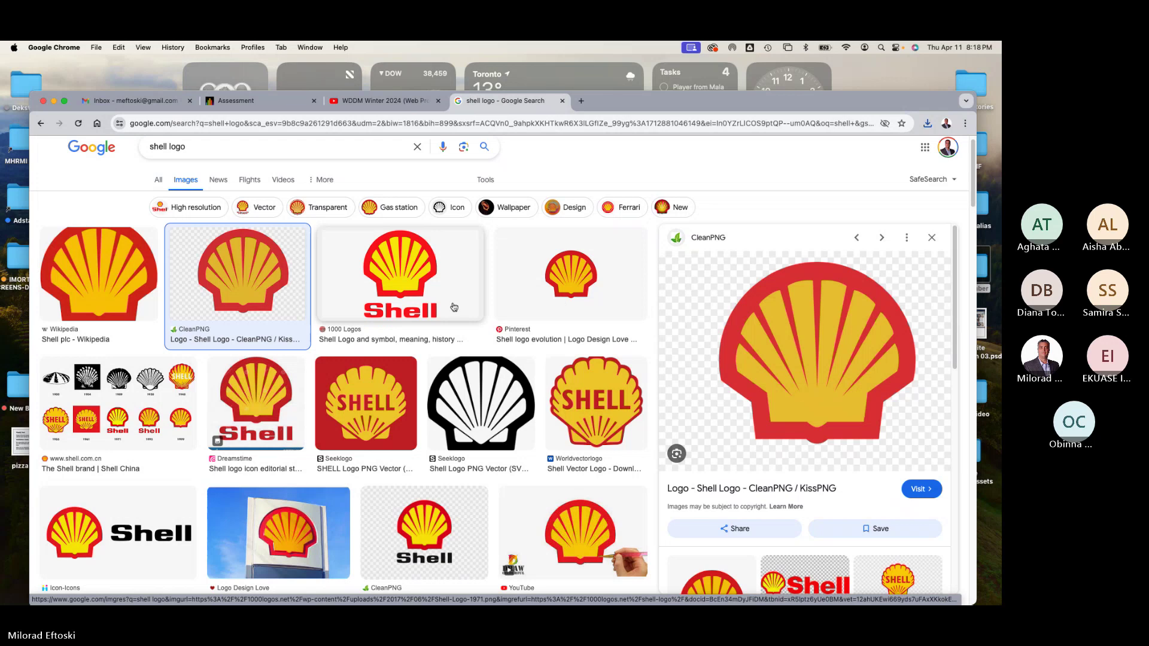
pyautogui.scroll(-3, 446, 425)
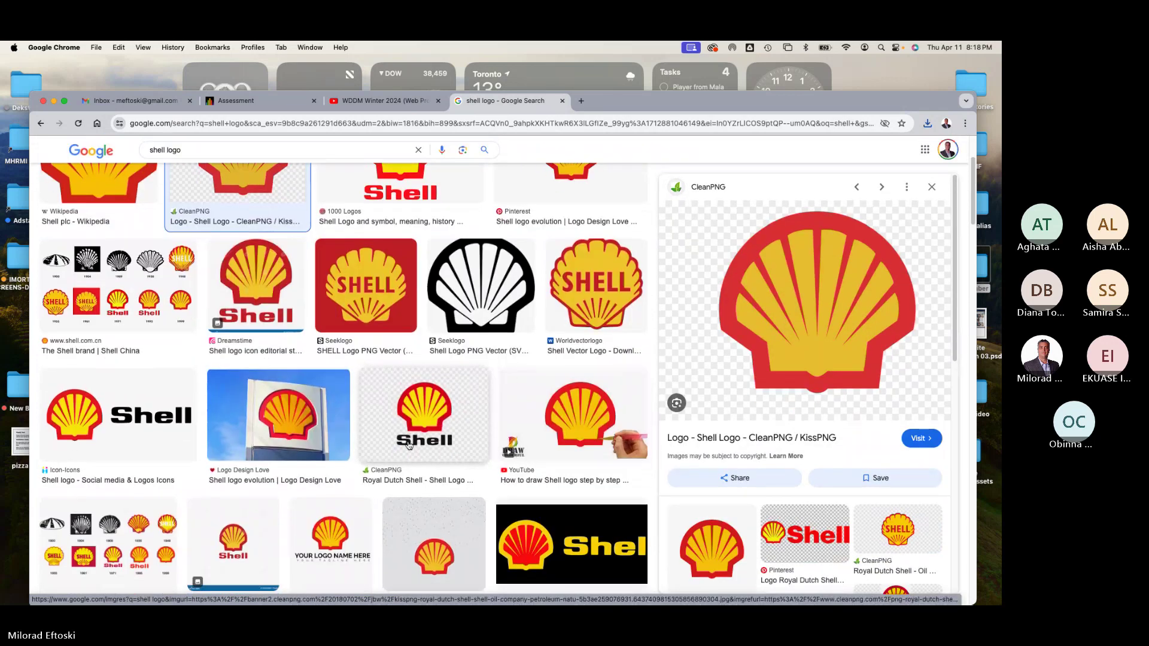
pyautogui.scroll(-2, 409, 445)
pyautogui.scroll(1, 409, 445)
pyautogui.click(118, 398)
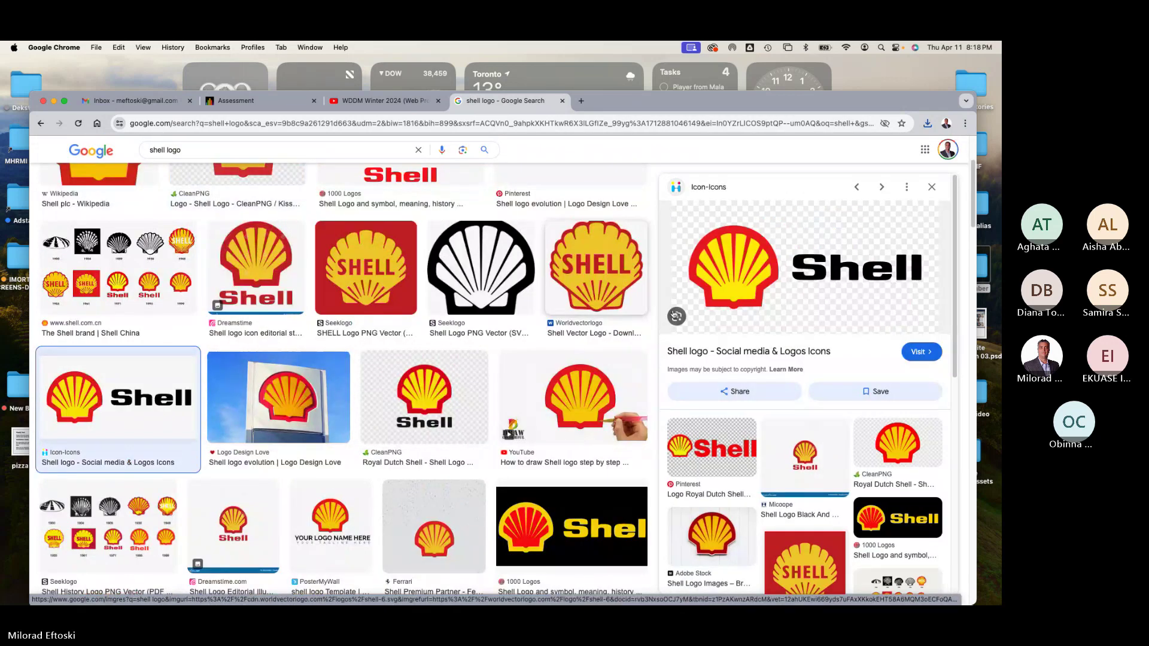
pyautogui.click(601, 285)
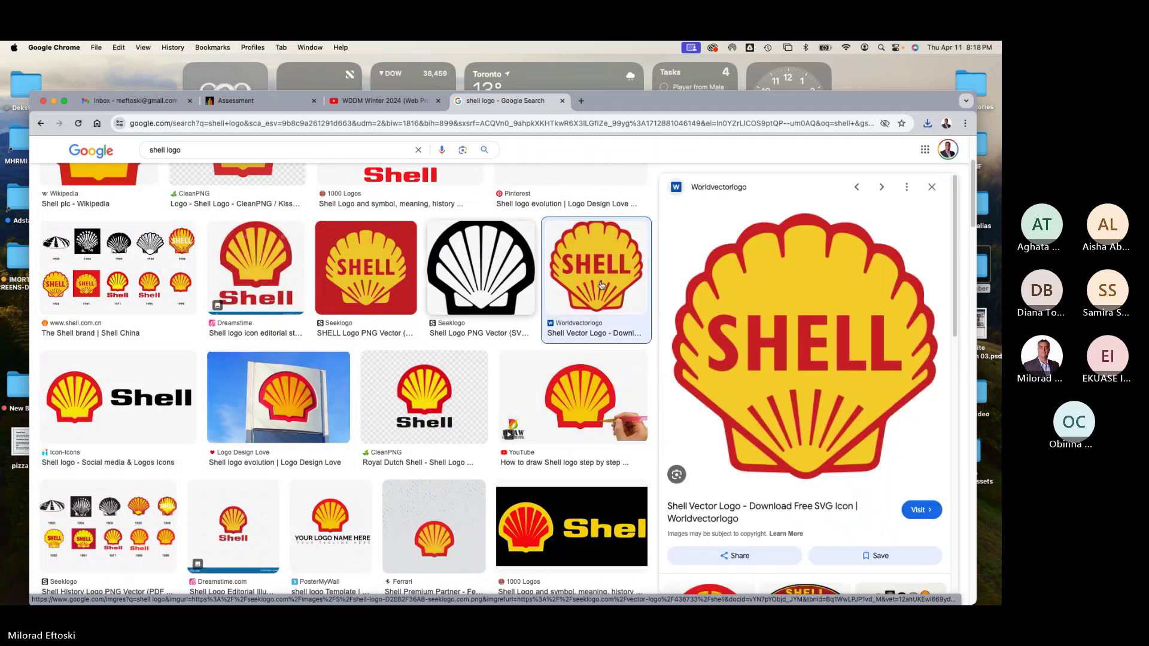
pyautogui.click(426, 411)
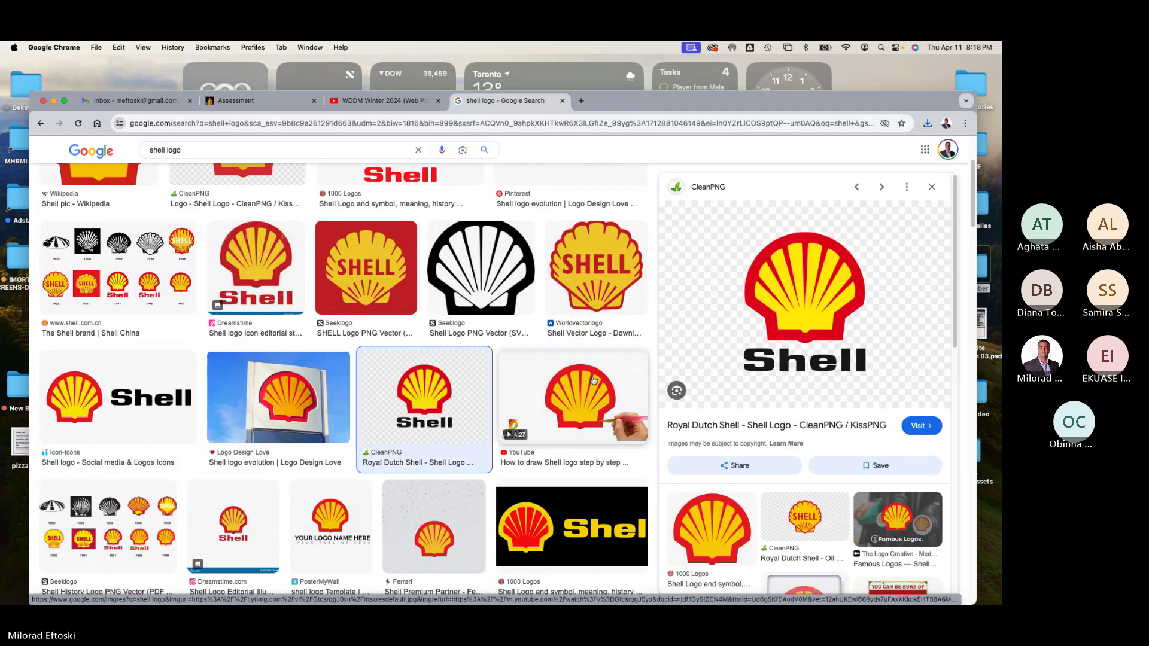
pyautogui.click(818, 329)
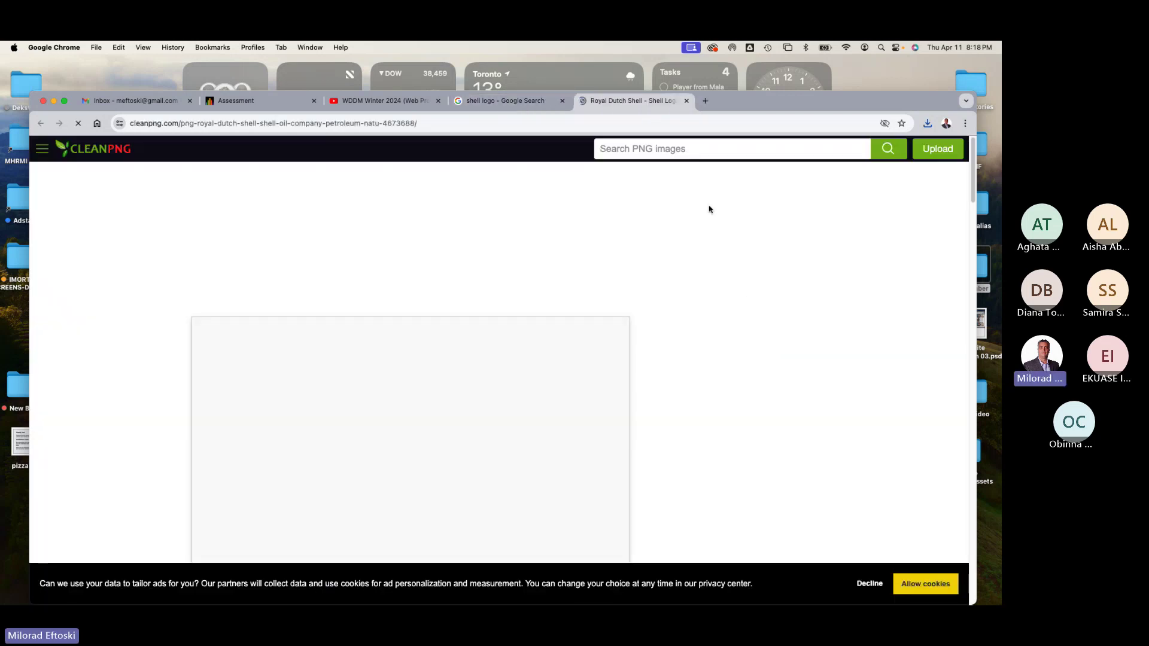
pyautogui.moveTo(467, 426); pyautogui.dragTo(531, 397)
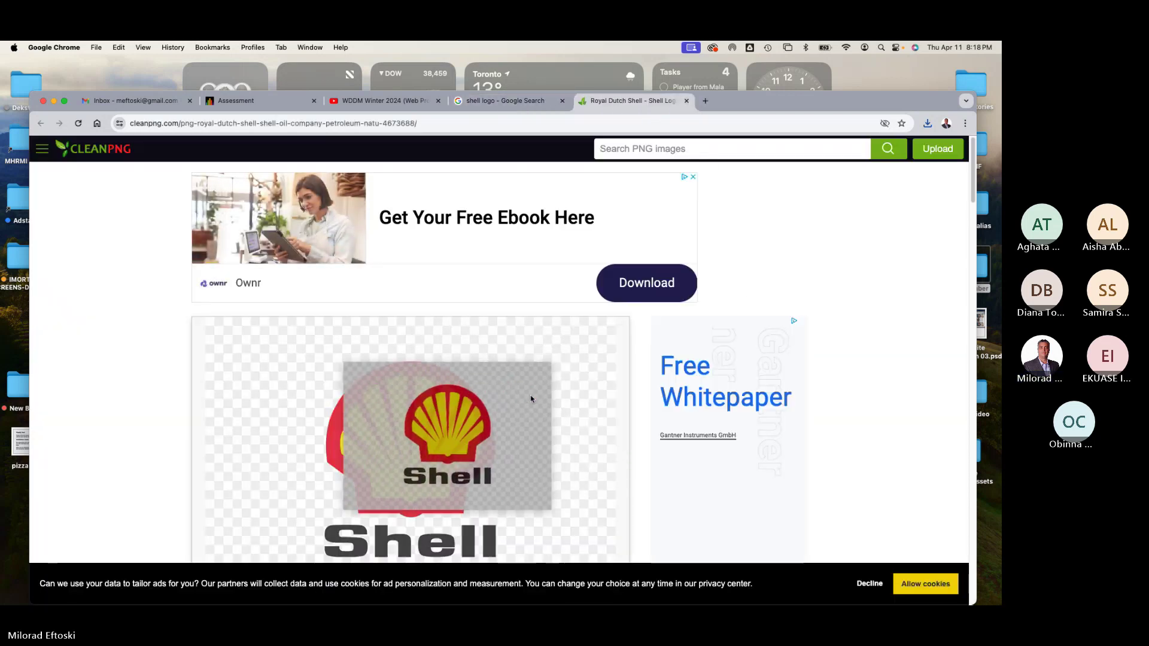
pyautogui.click(687, 101)
# Save the previewed CleanPNG Shell logo as "shell logo.jpg" in the Airmiles with AirCanada folder.
pyautogui.rightClick(787, 319)
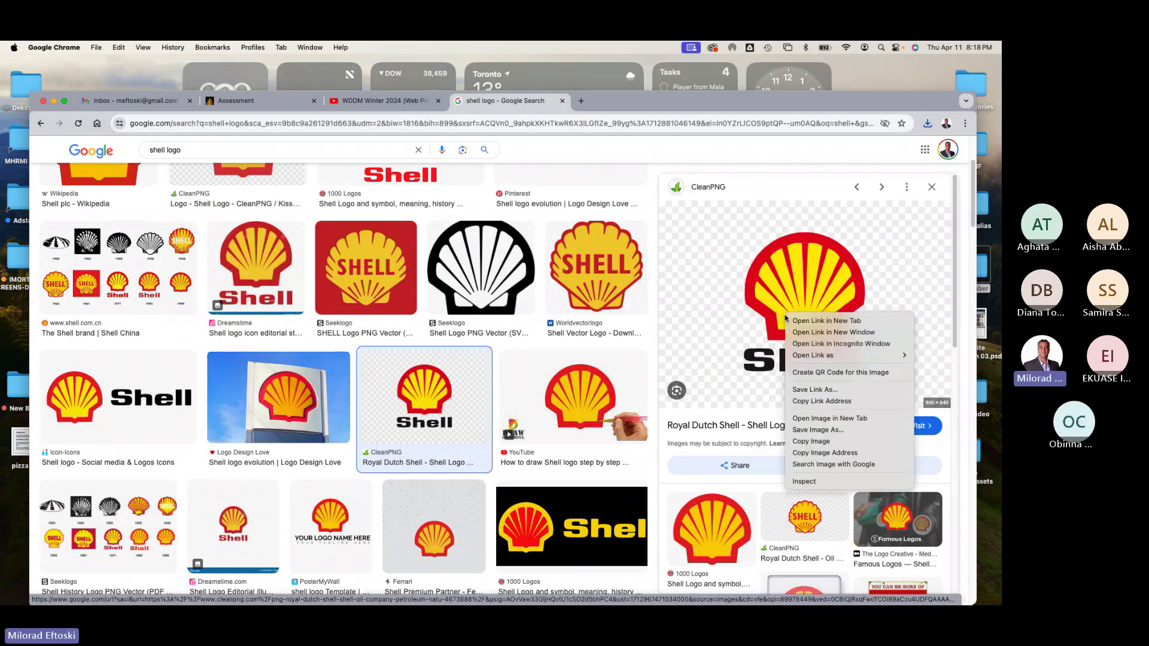
pyautogui.click(811, 441)
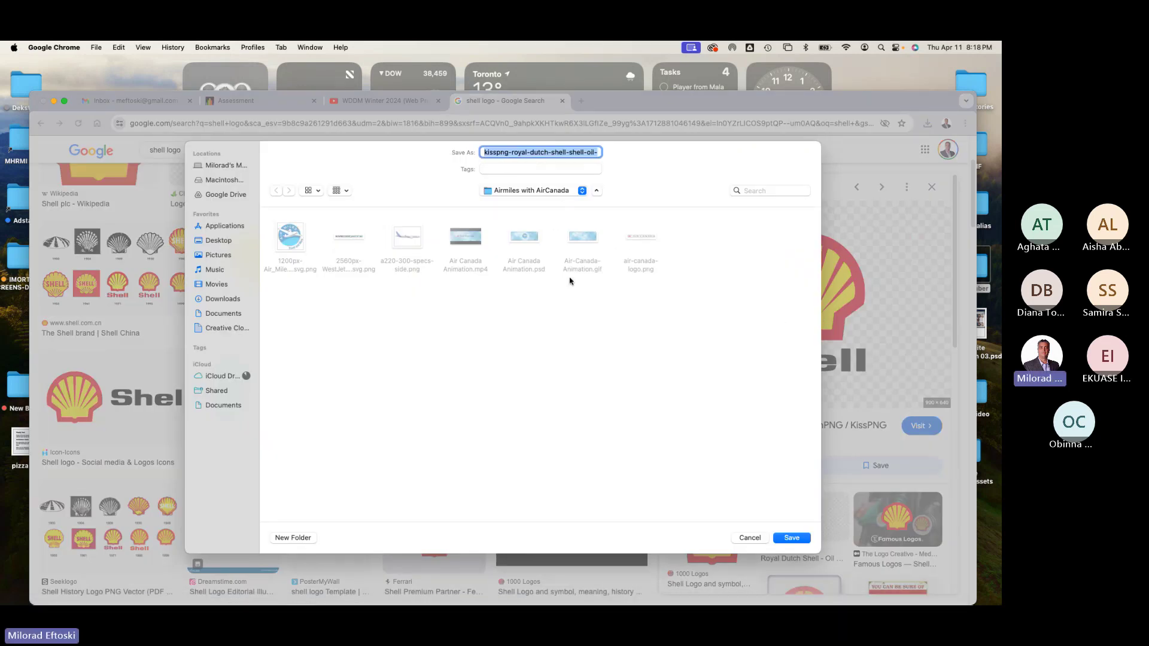
pyautogui.write('shell logo.jpg')
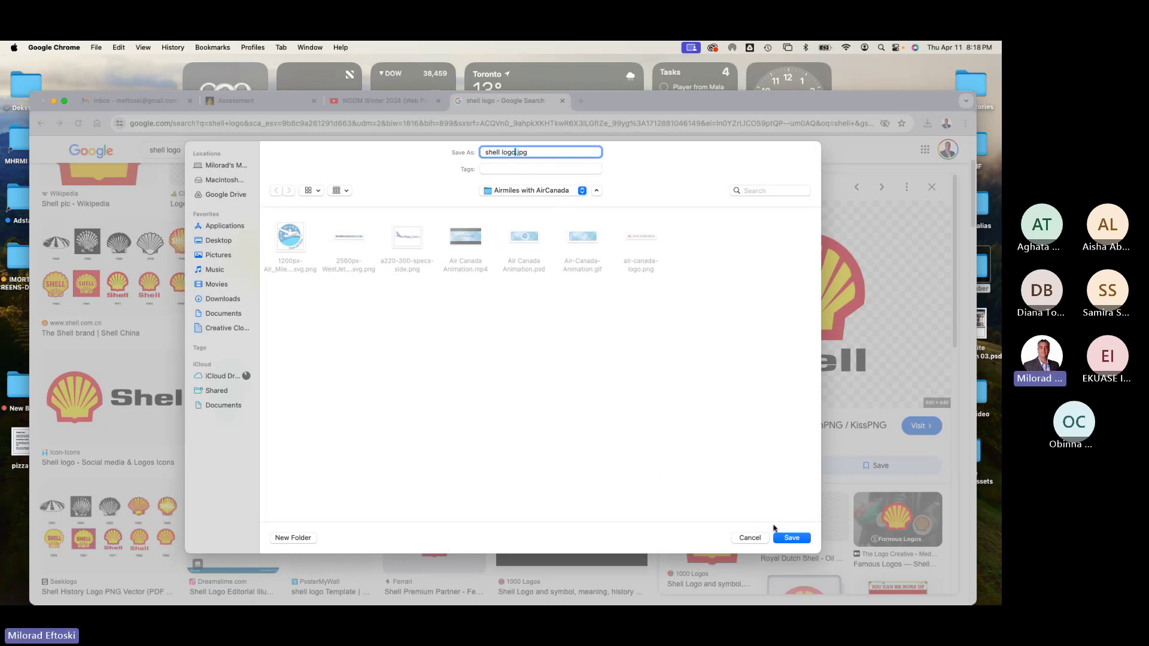
pyautogui.click(792, 538)
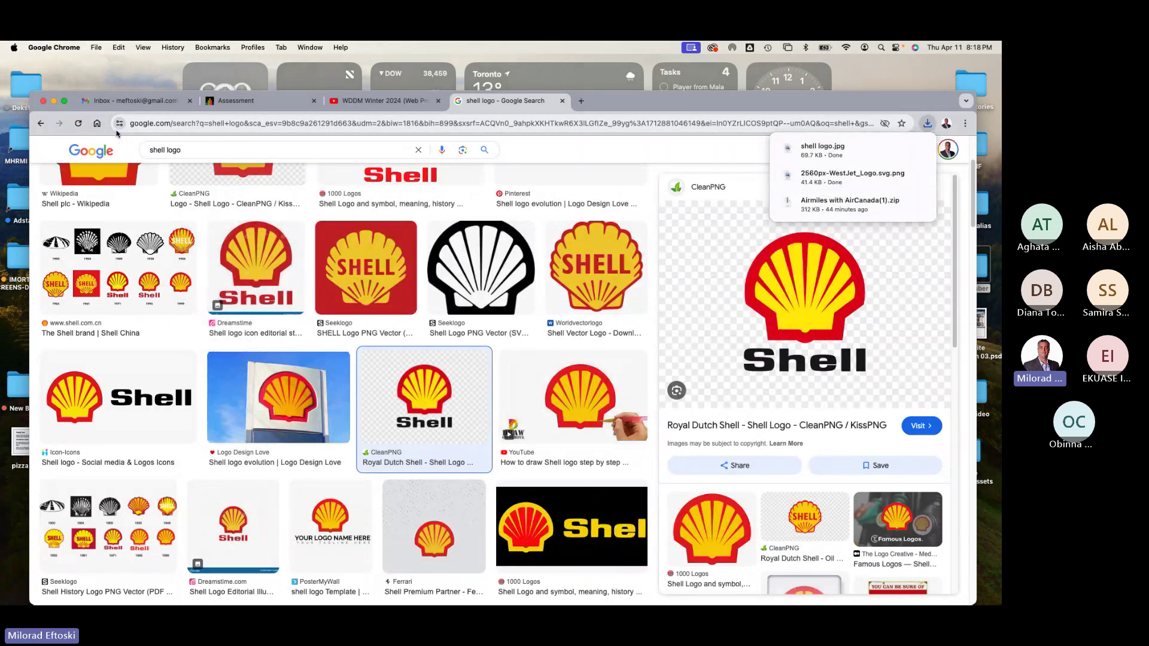
# Replace the image search with "rocket ship".
pyautogui.scroll(5, 120, 148)
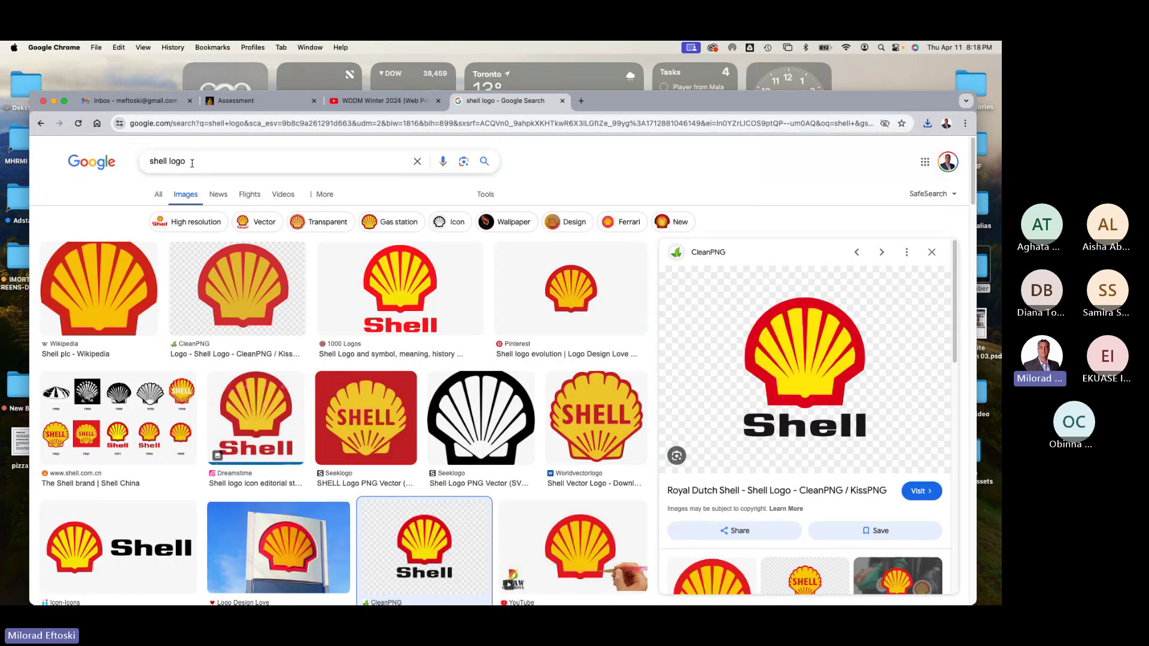
pyautogui.moveTo(186, 161); pyautogui.dragTo(126, 160)
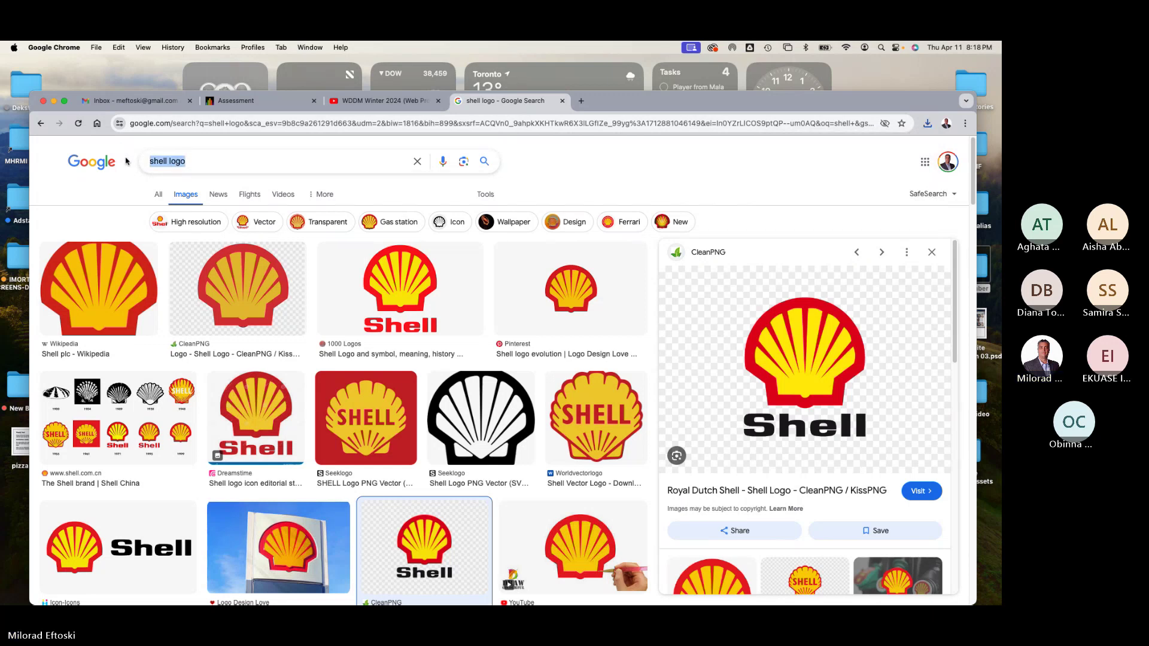
pyautogui.write('rocket shi')
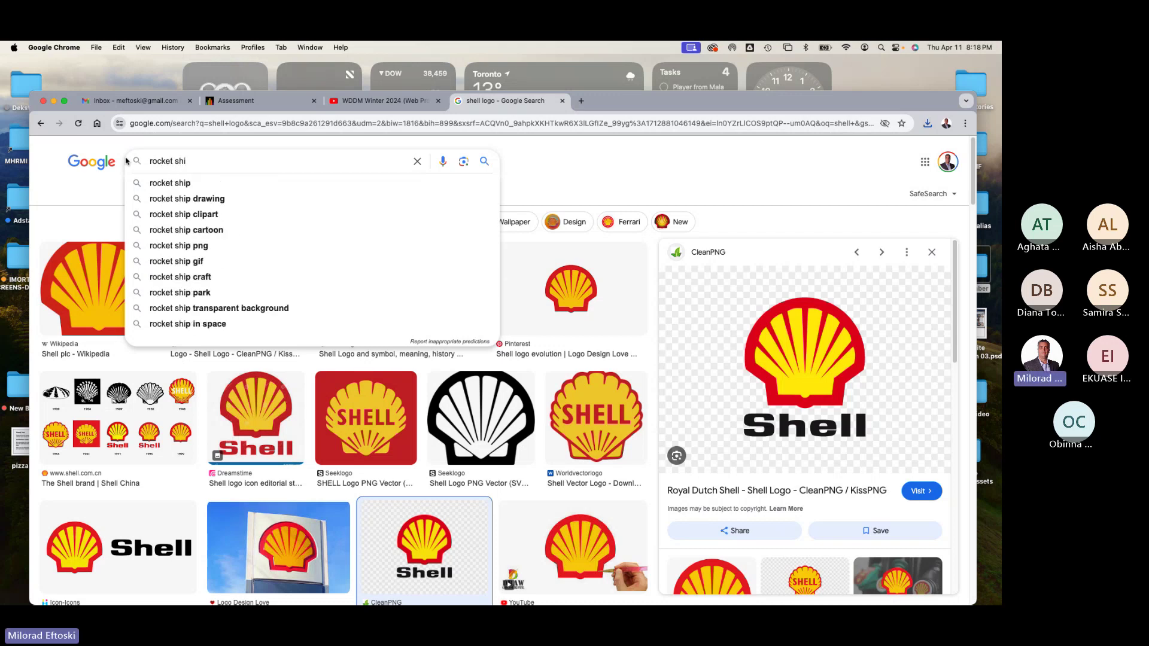
pyautogui.write('p')
pyautogui.press('Return')
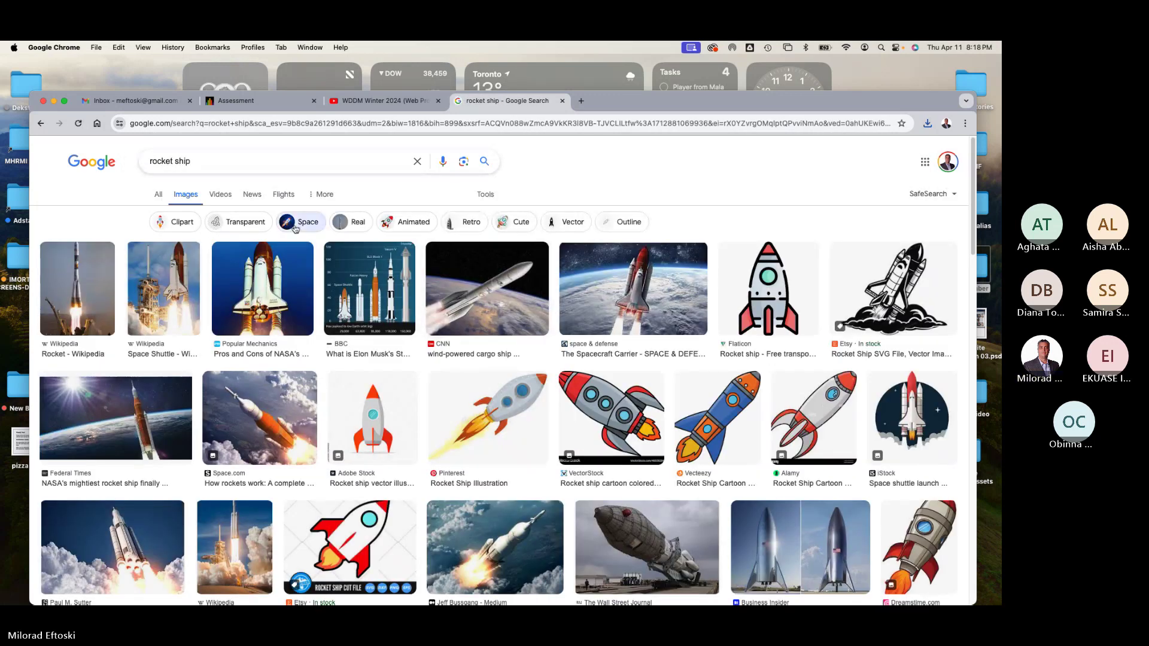
# Refine the image search to "rocket ship png".
pyautogui.click(221, 162)
pyautogui.write('vpng')
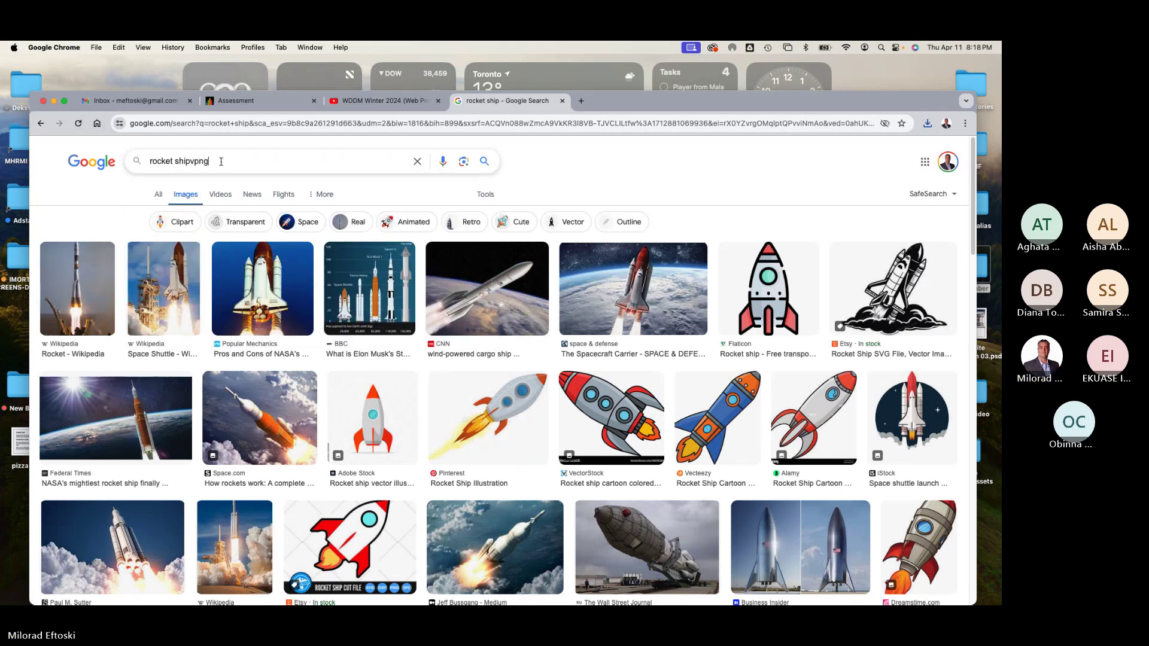
pyautogui.press('BackSpace')
pyautogui.press('BackSpace')
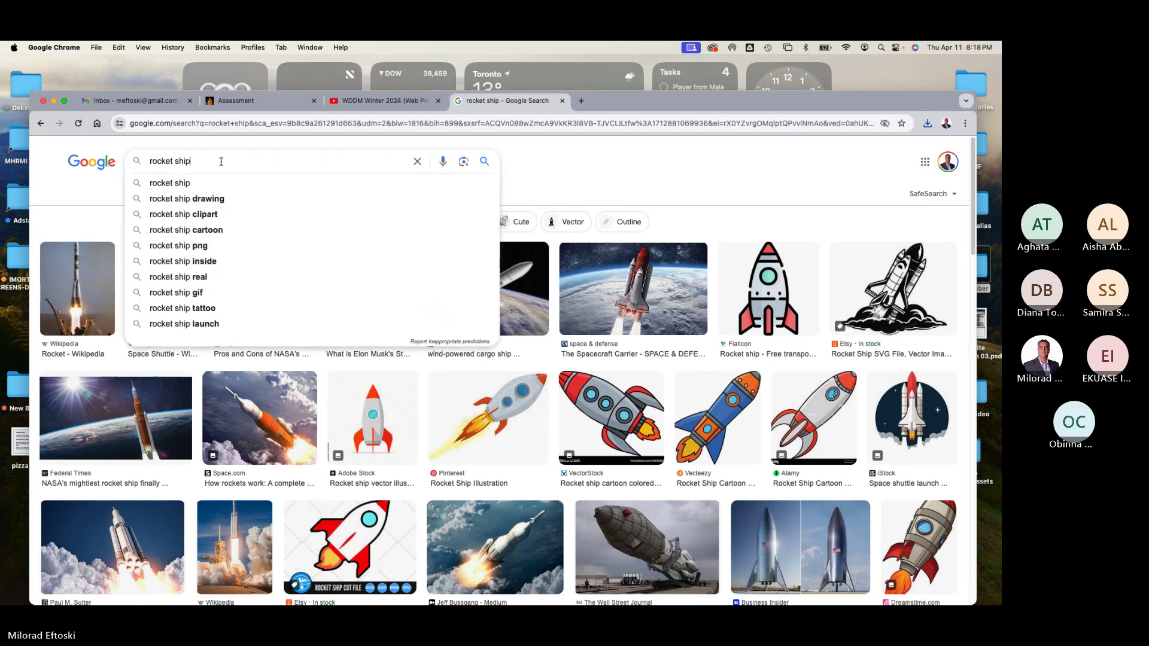
pyautogui.write('png')
pyautogui.press('Return')
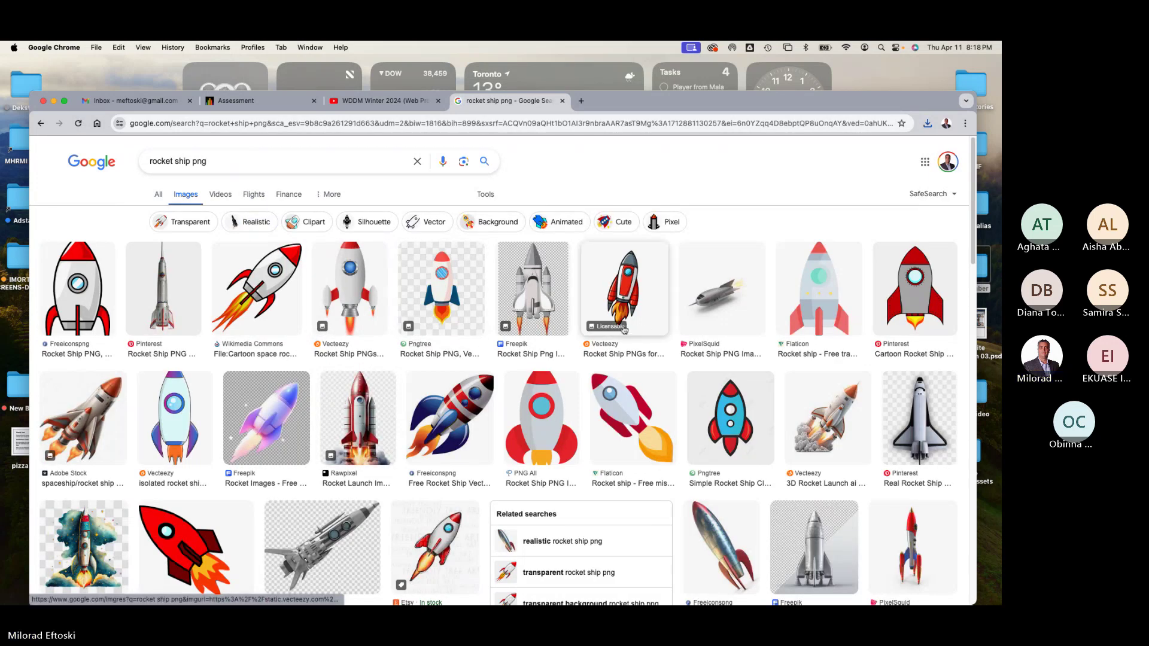
# Check the Freeiconspng rocket preview, return to the results and open HiClipart's page for the grey rocket launch spacecraft illustration.
pyautogui.click(714, 523)
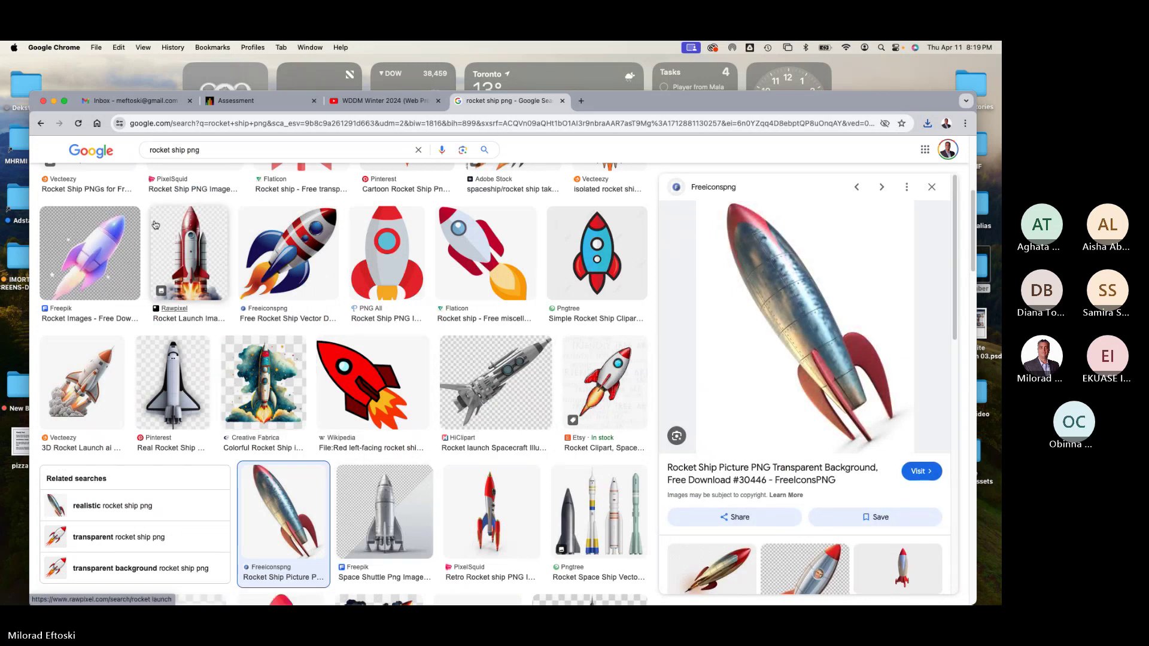
pyautogui.click(42, 124)
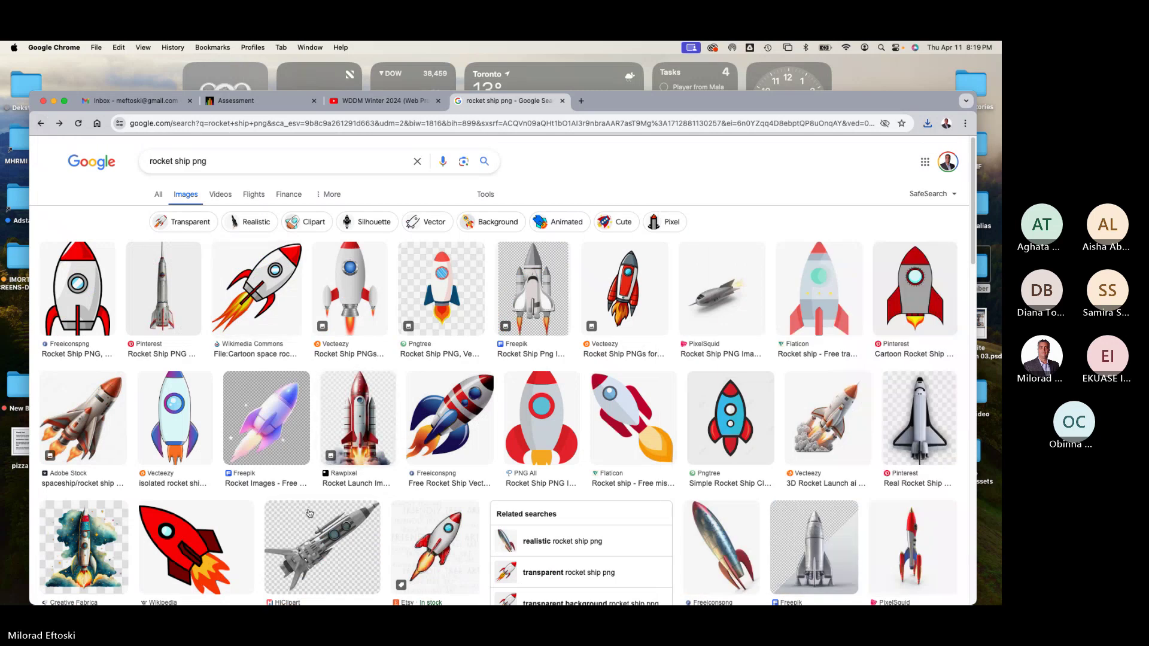
pyautogui.click(305, 547)
pyautogui.moveTo(793, 344)
pyautogui.mouseDown()
pyautogui.moveTo(774, 344)
pyautogui.moveTo(785, 323)
pyautogui.mouseUp()
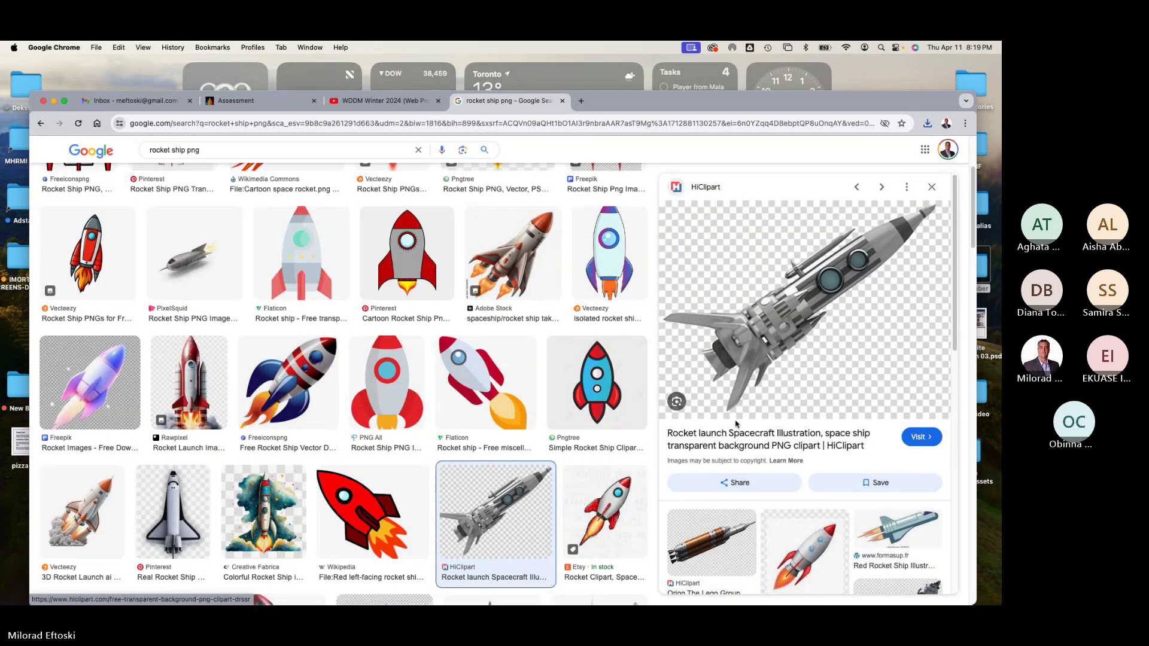
pyautogui.click(786, 339)
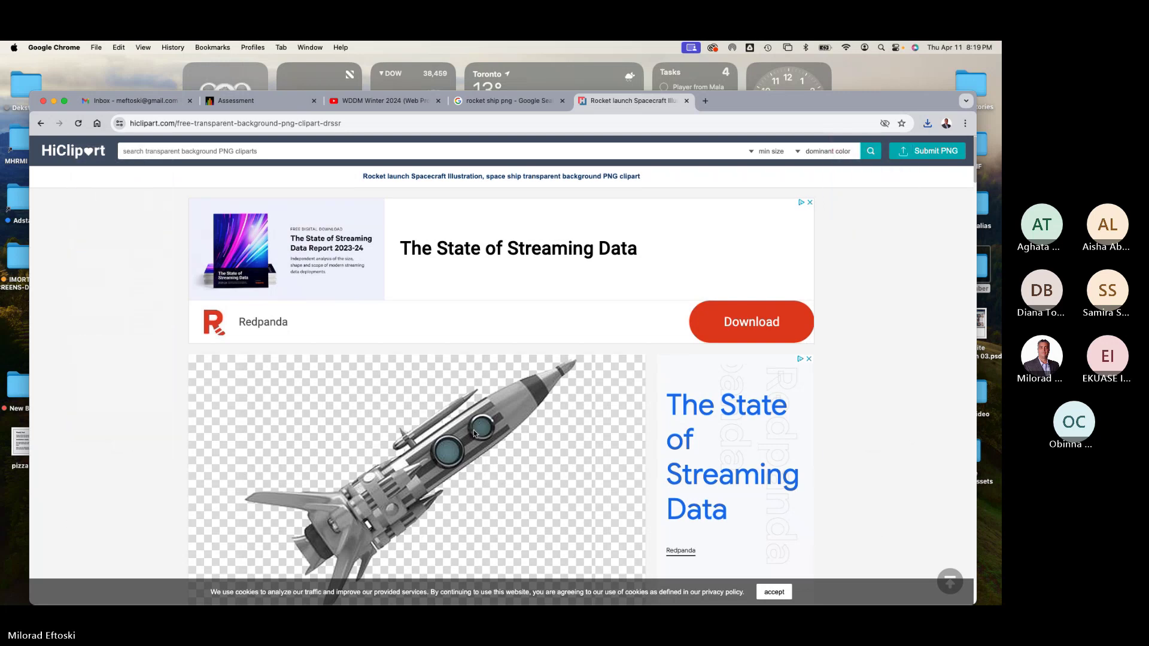
# Narrow the browser window to reveal the desktop and save the HiClipart rocket image onto the desktop below the Airmiles with AirCanada folder.
pyautogui.moveTo(471, 438)
pyautogui.mouseDown()
pyautogui.moveTo(455, 467)
pyautogui.moveTo(465, 438)
pyautogui.mouseUp()
pyautogui.scroll(-3, 838, 464)
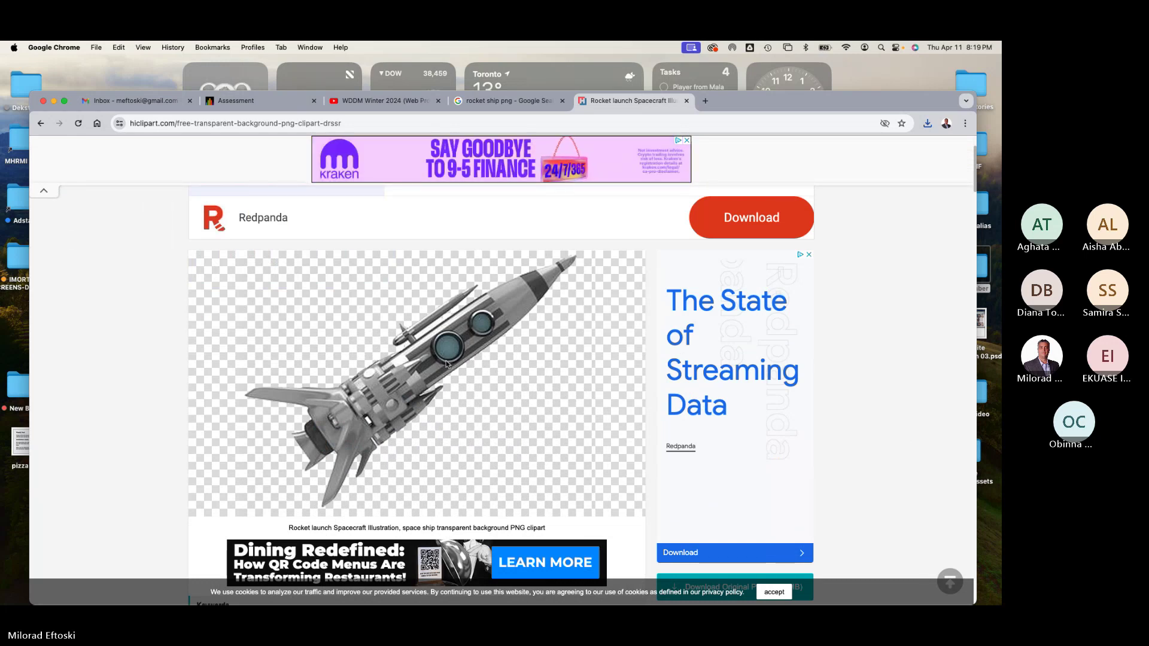
pyautogui.moveTo(446, 363); pyautogui.dragTo(544, 333)
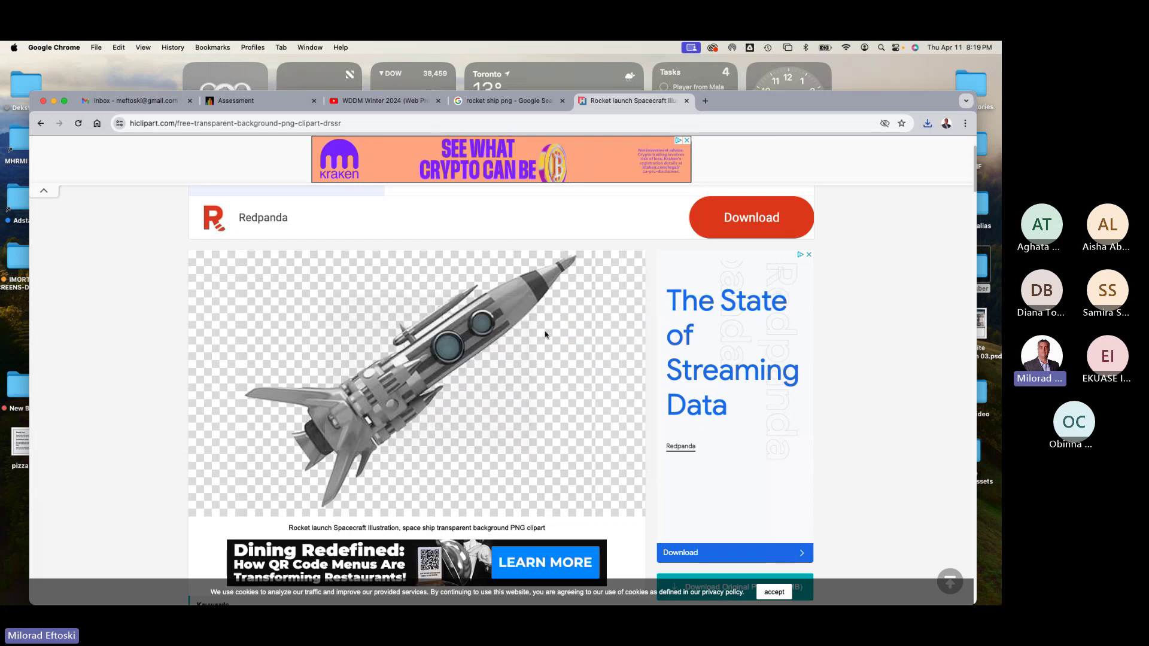
pyautogui.moveTo(977, 310); pyautogui.dragTo(869, 308)
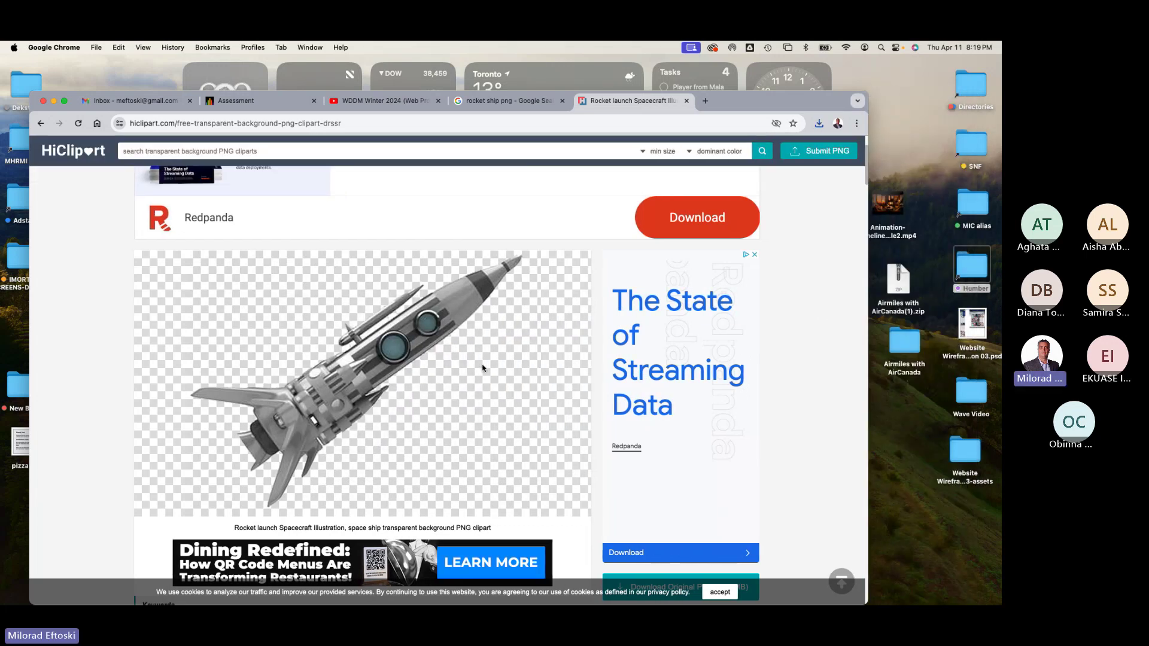
pyautogui.moveTo(427, 361); pyautogui.dragTo(905, 422)
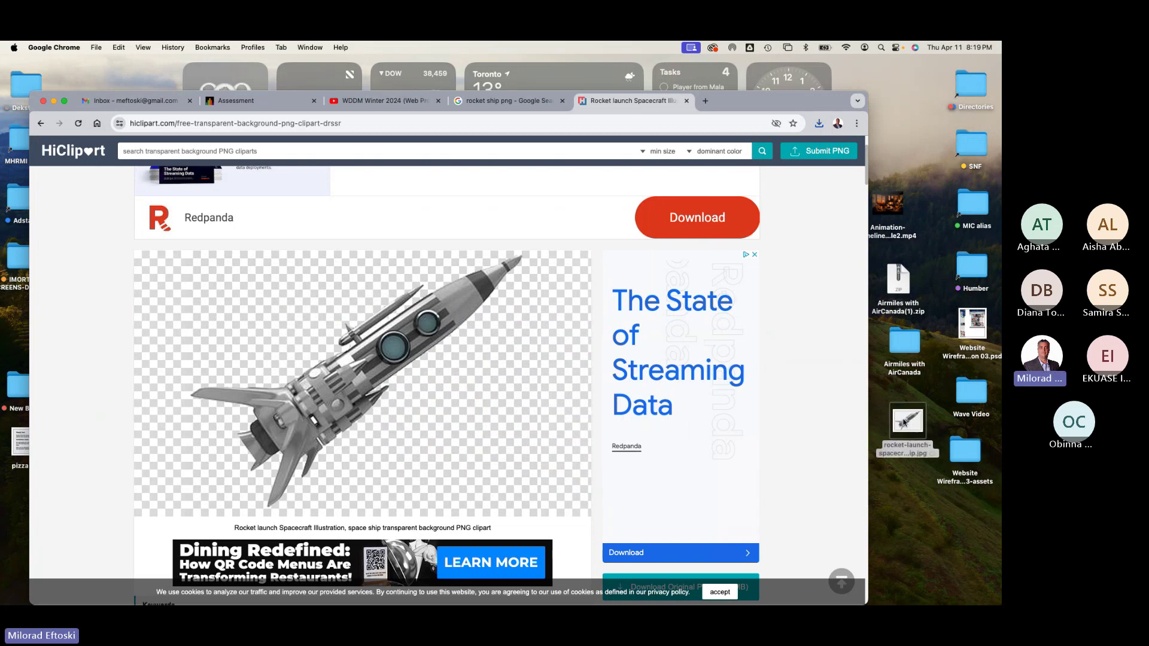
# Close the HiClipart page, minimize Chrome and move the rocket image from the desktop into the Airmiles with AirCanada folder.
pyautogui.click(686, 101)
pyautogui.click(54, 101)
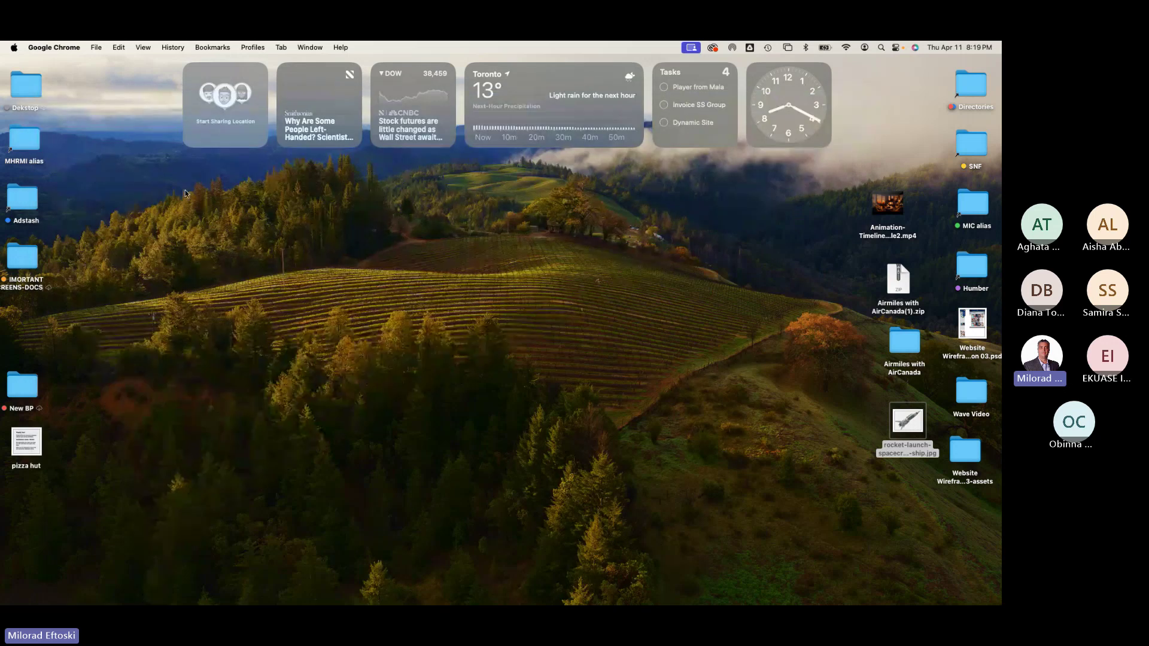
pyautogui.click(636, 221)
pyautogui.moveTo(908, 421); pyautogui.dragTo(908, 345)
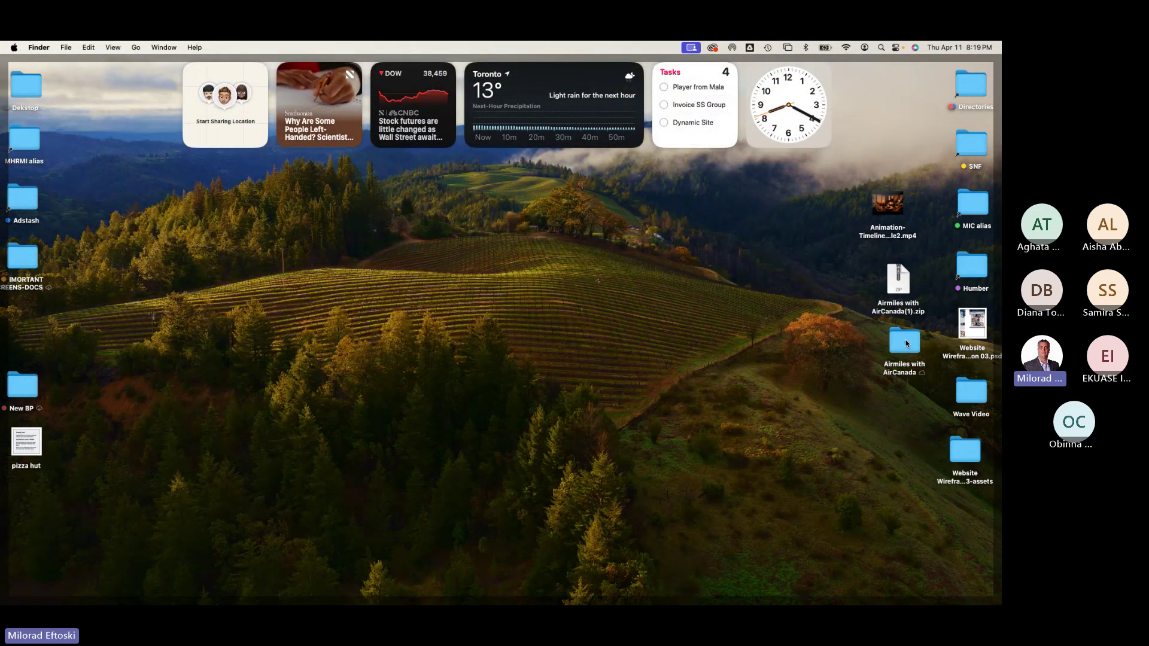
# Open the Airmiles with AirCanada folder and preview the rocket launch spacecraft image.
pyautogui.doubleClick(907, 344)
pyautogui.click(749, 270)
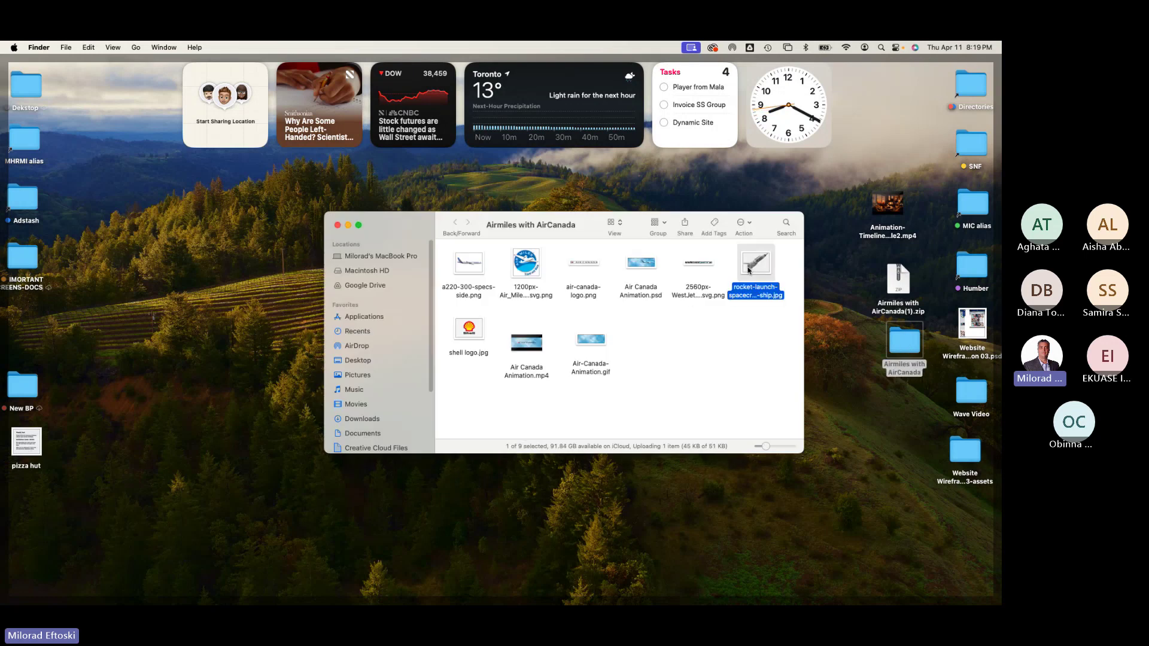
pyautogui.press('space')
pyautogui.press('space')
pyautogui.press('space')
pyautogui.press('space')
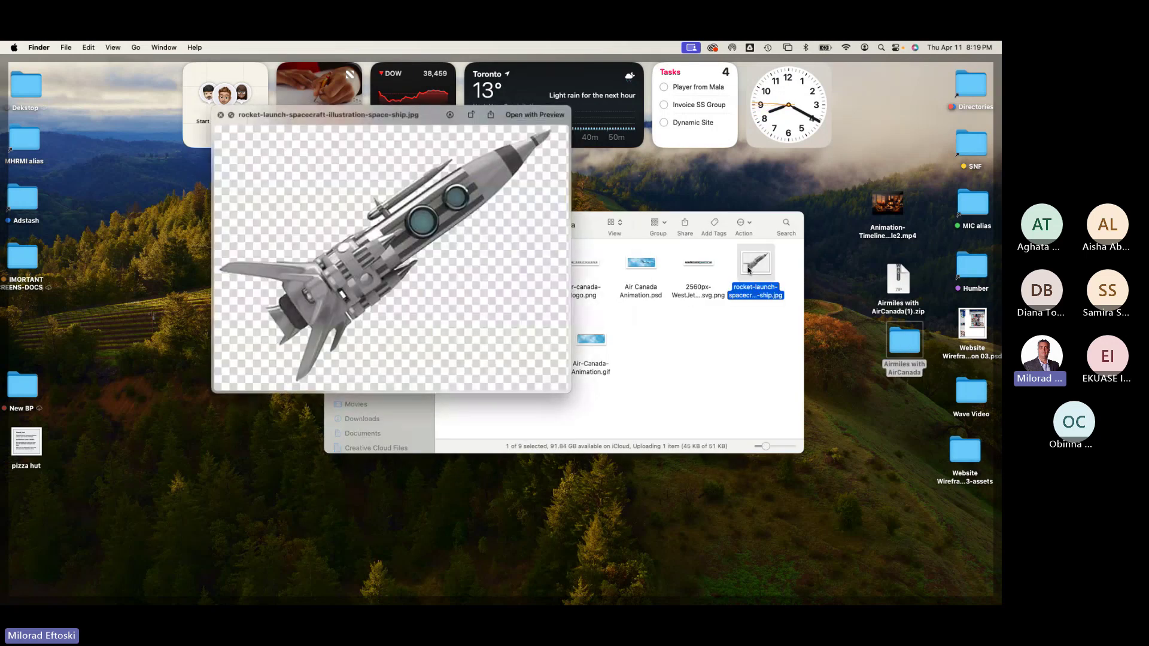
# Preview the Air Miles, Shell, Air Canada and WestJet logo images one after another in the Airmiles with AirCanada folder.
pyautogui.click(532, 270)
pyautogui.press('space')
pyautogui.press('space')
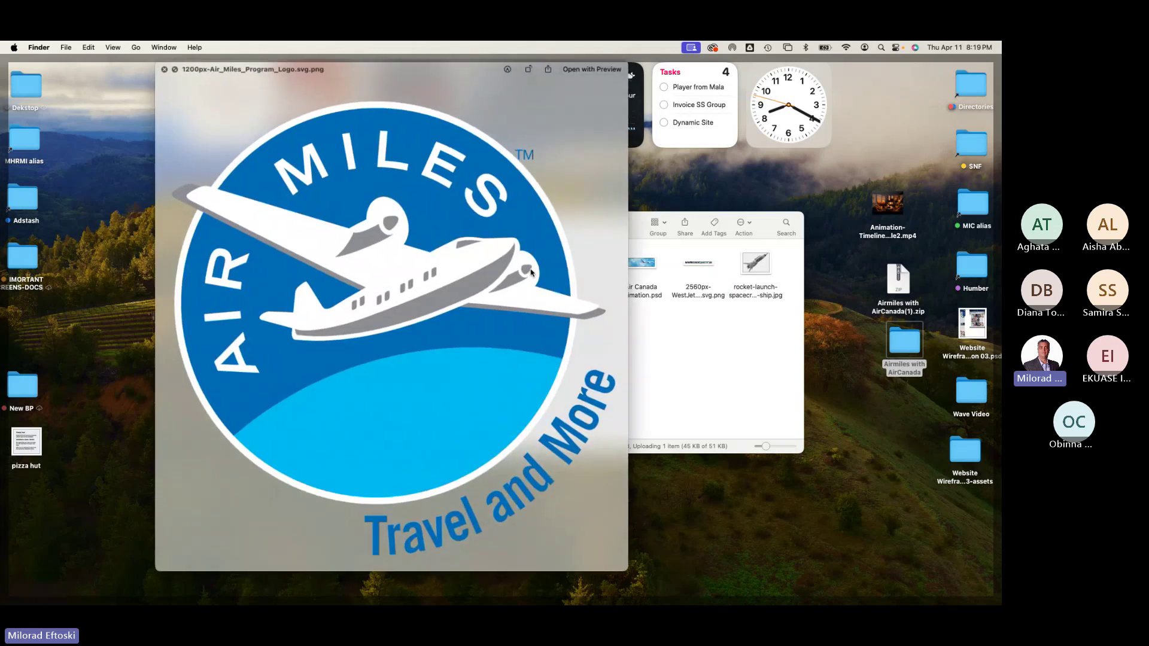
pyautogui.click(471, 333)
pyautogui.press('space')
pyautogui.press('space')
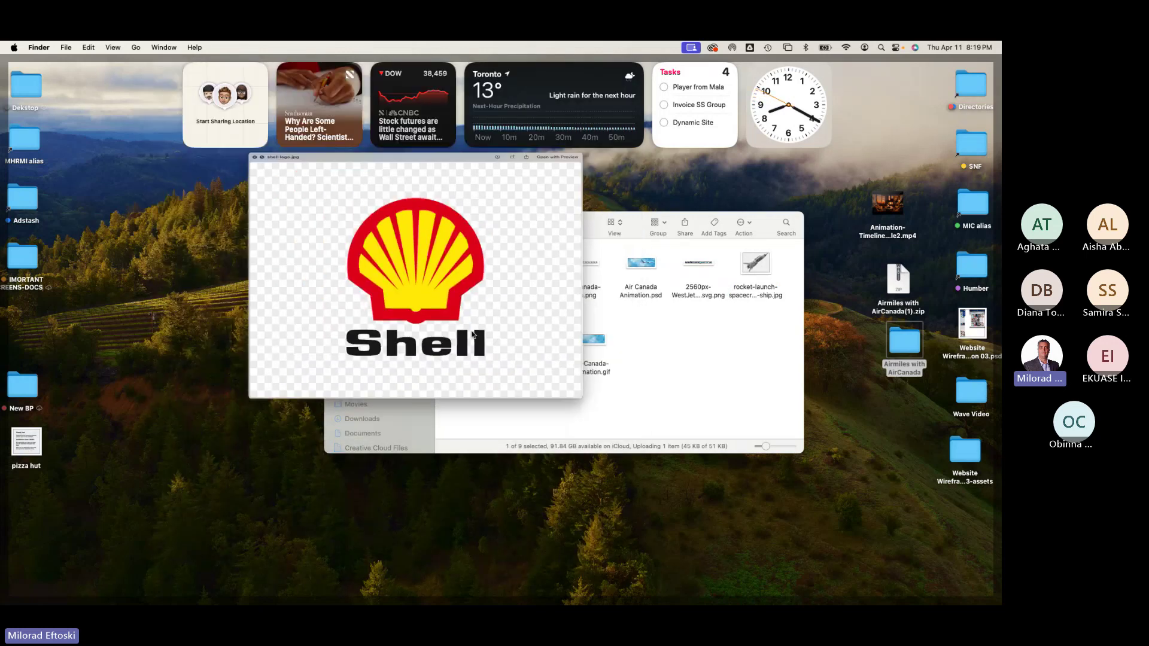
pyautogui.click(573, 278)
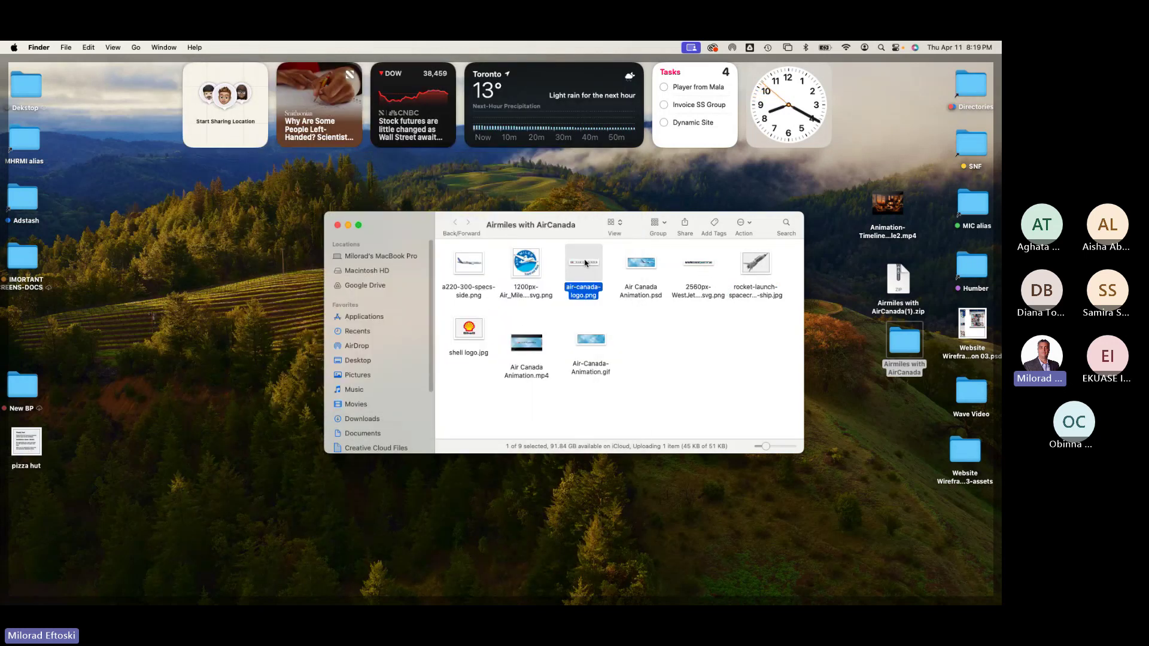
pyautogui.press('space')
pyautogui.press('space')
pyautogui.click(704, 267)
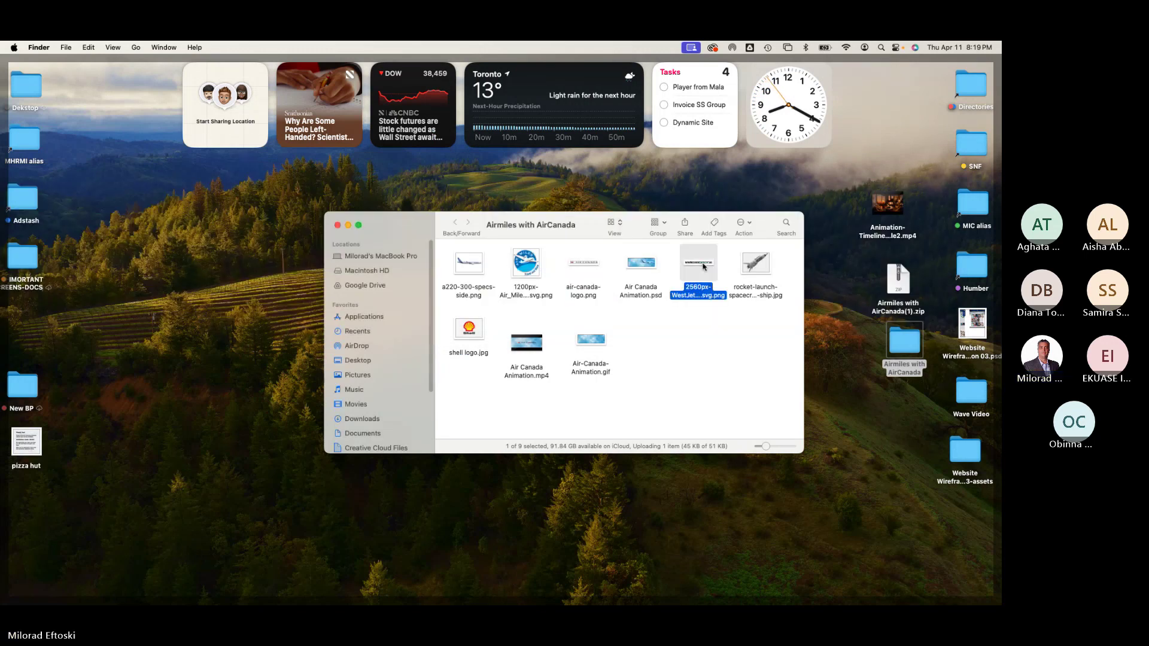
pyautogui.press('space')
pyautogui.press('space')
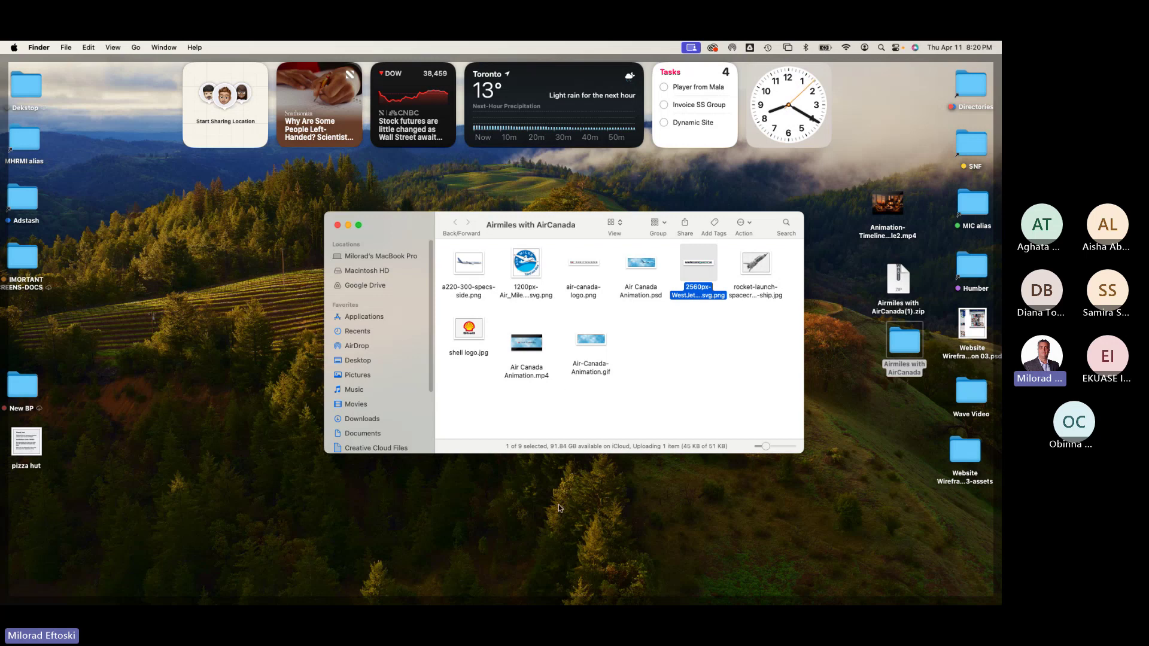
# Switch to Photoshop, select frame 1 of the Air Canada animation and save the document.
pyautogui.moveTo(536, 599)
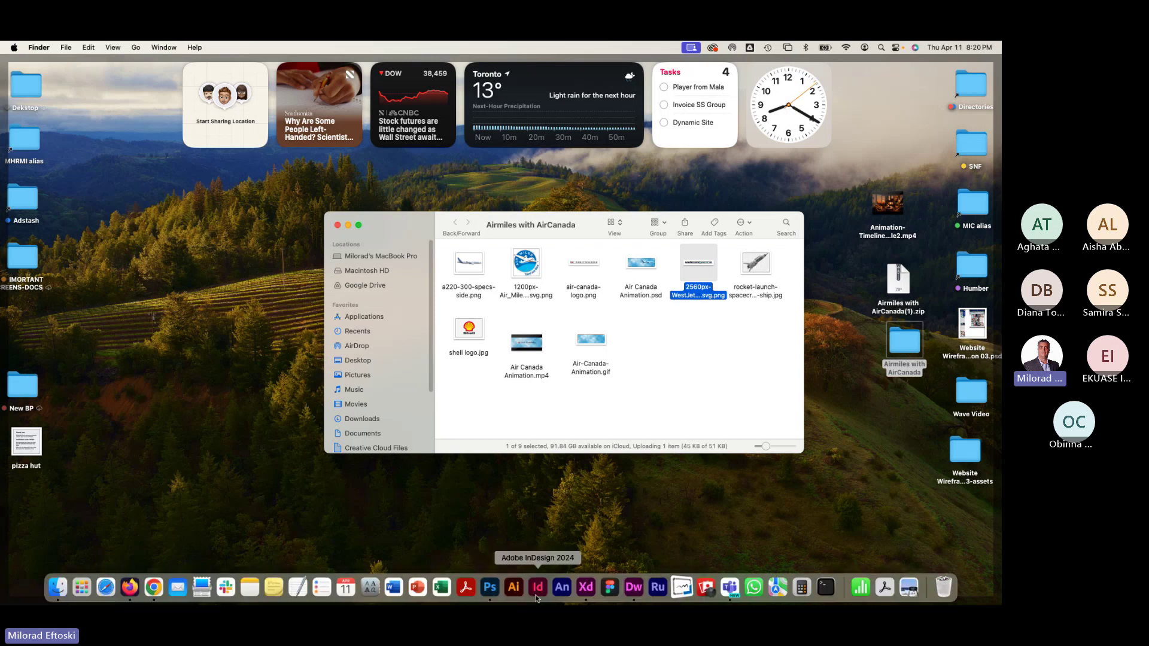
pyautogui.click(489, 590)
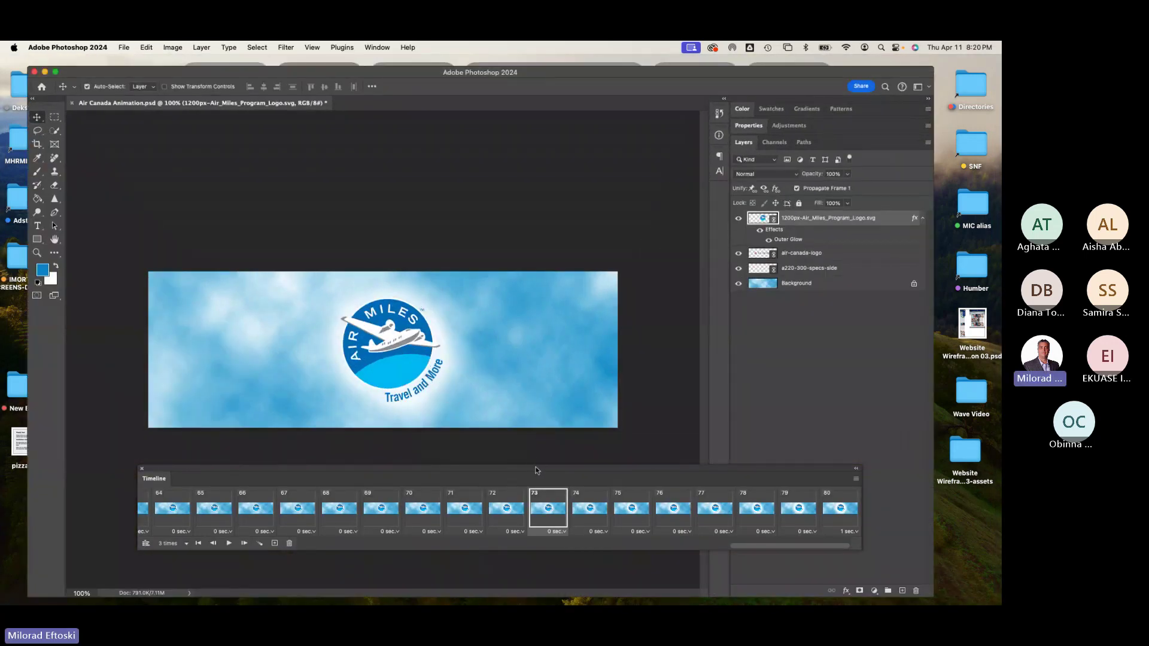
pyautogui.hscroll(-15, 436, 506)
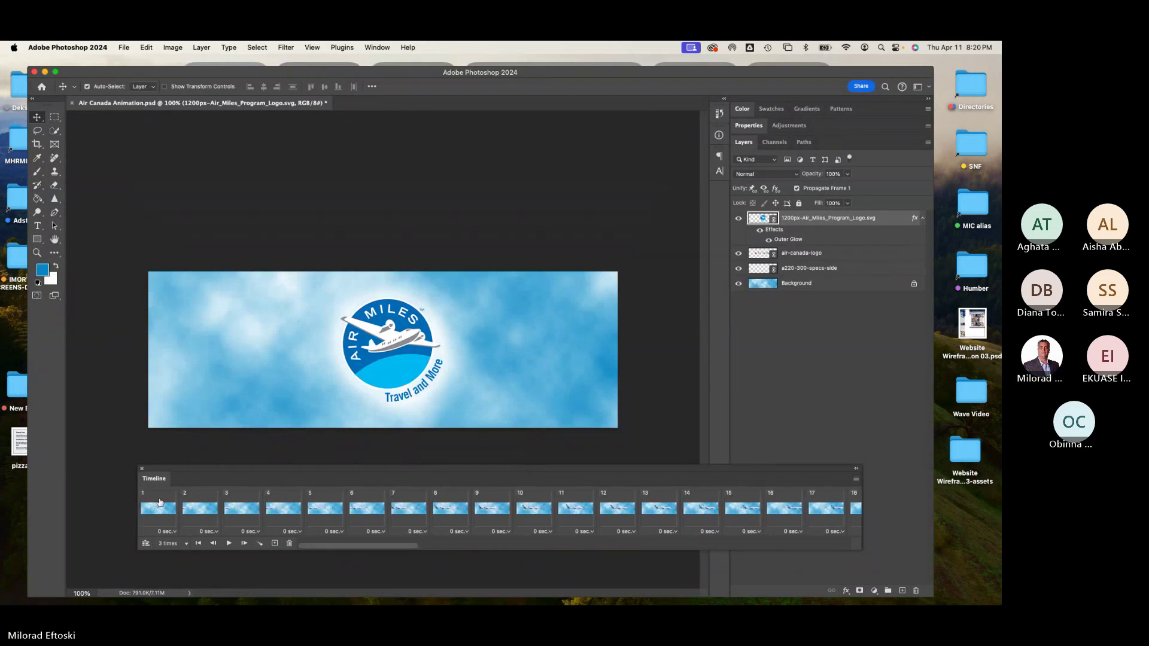
pyautogui.click(157, 509)
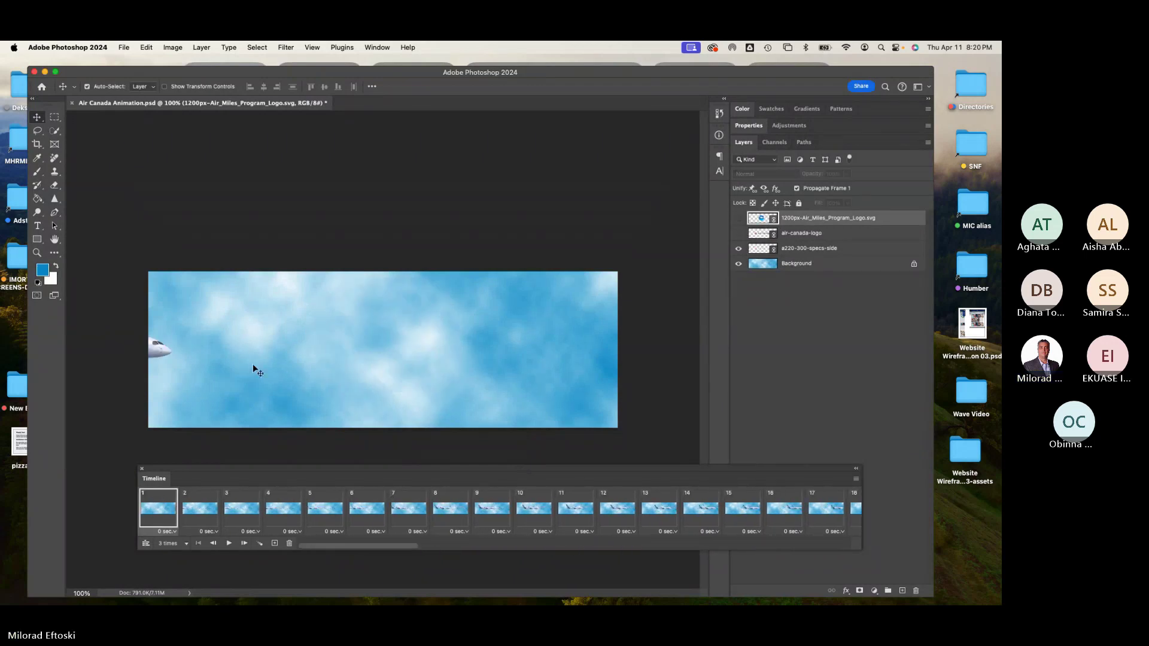
pyautogui.click(146, 47)
pyautogui.click(145, 154)
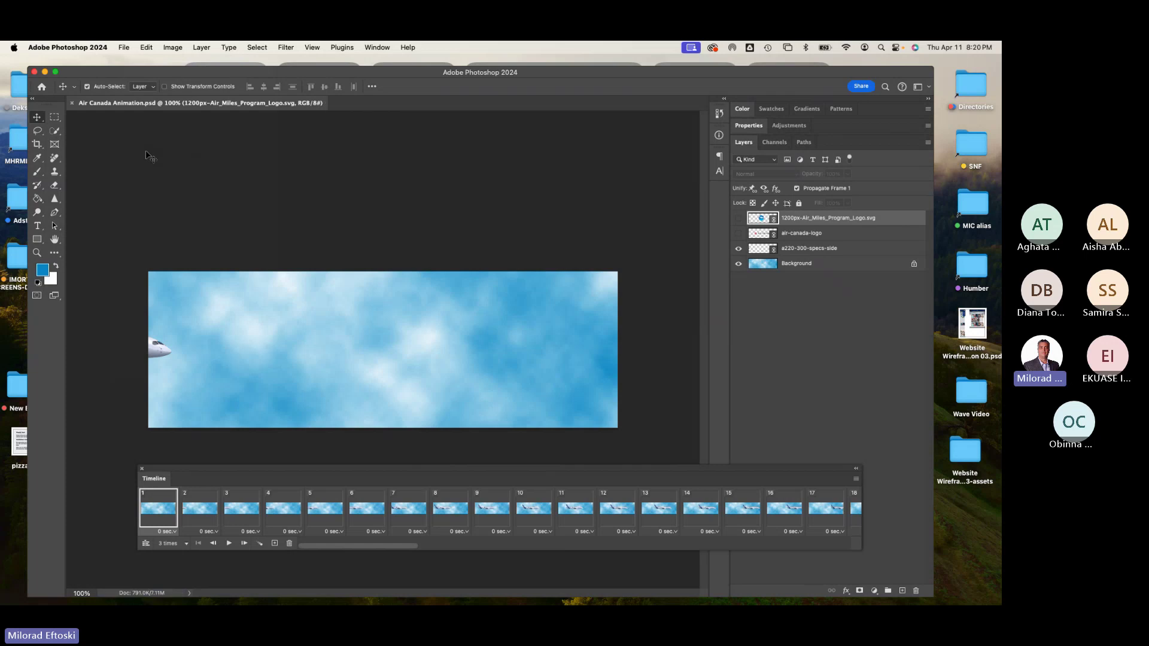
# Save a new version of the document as Air Canada Animation2.psd in the Airmiles with AirCanada folder.
pyautogui.click(123, 47)
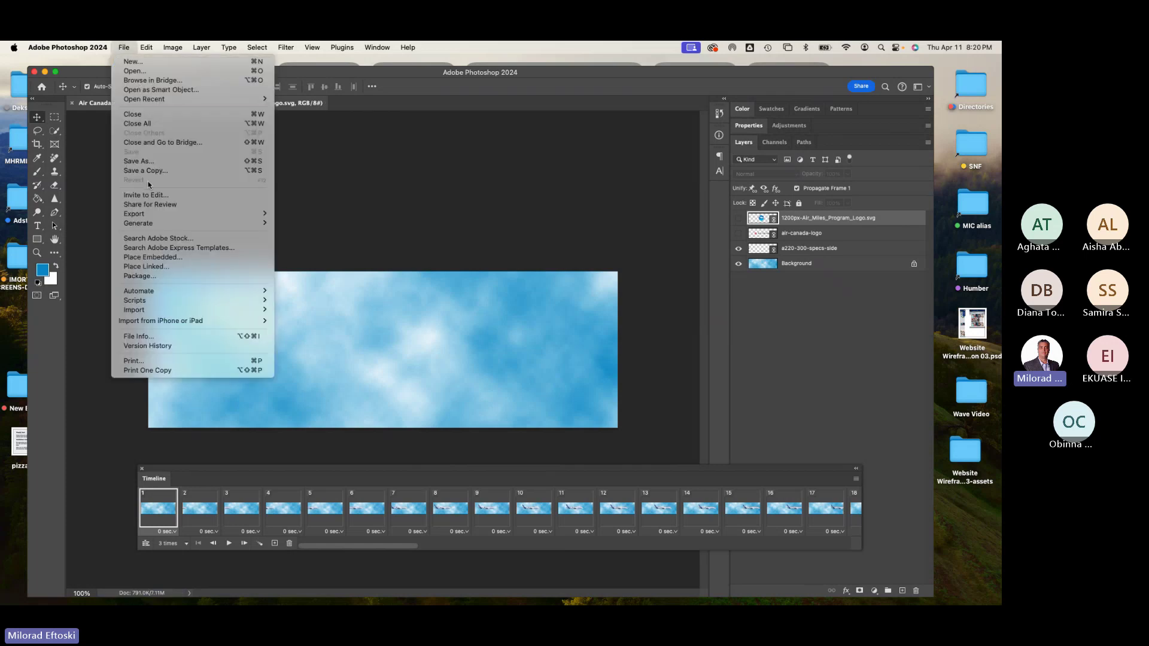
pyautogui.click(154, 159)
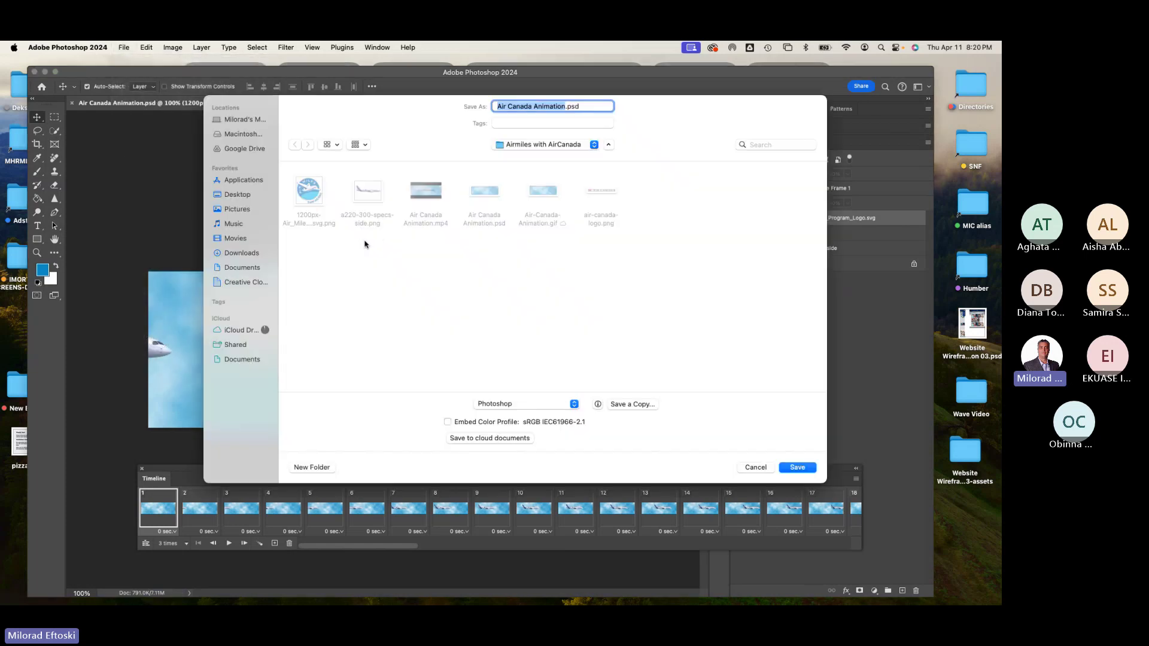
pyautogui.click(566, 108)
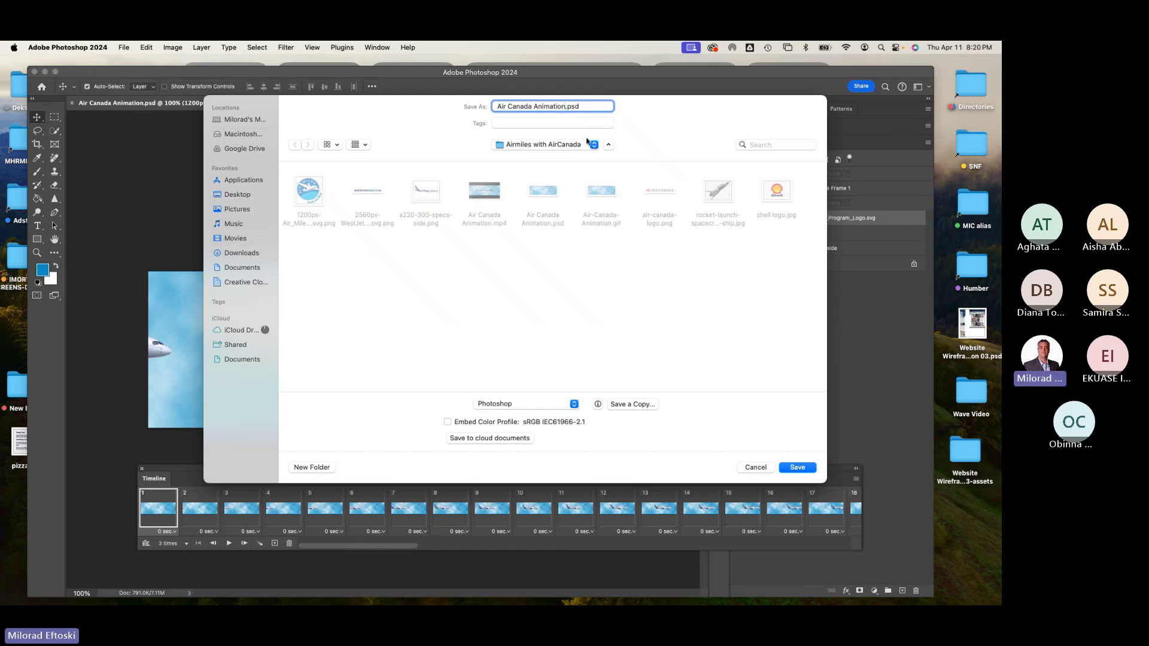
pyautogui.click(566, 144)
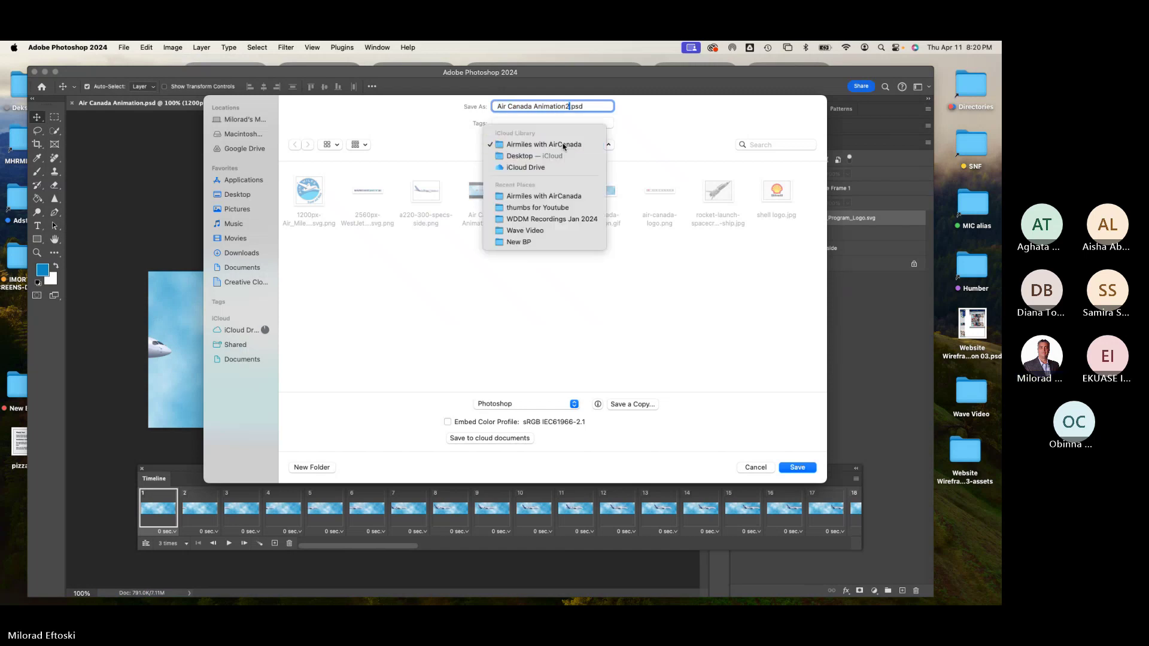
pyautogui.click(571, 105)
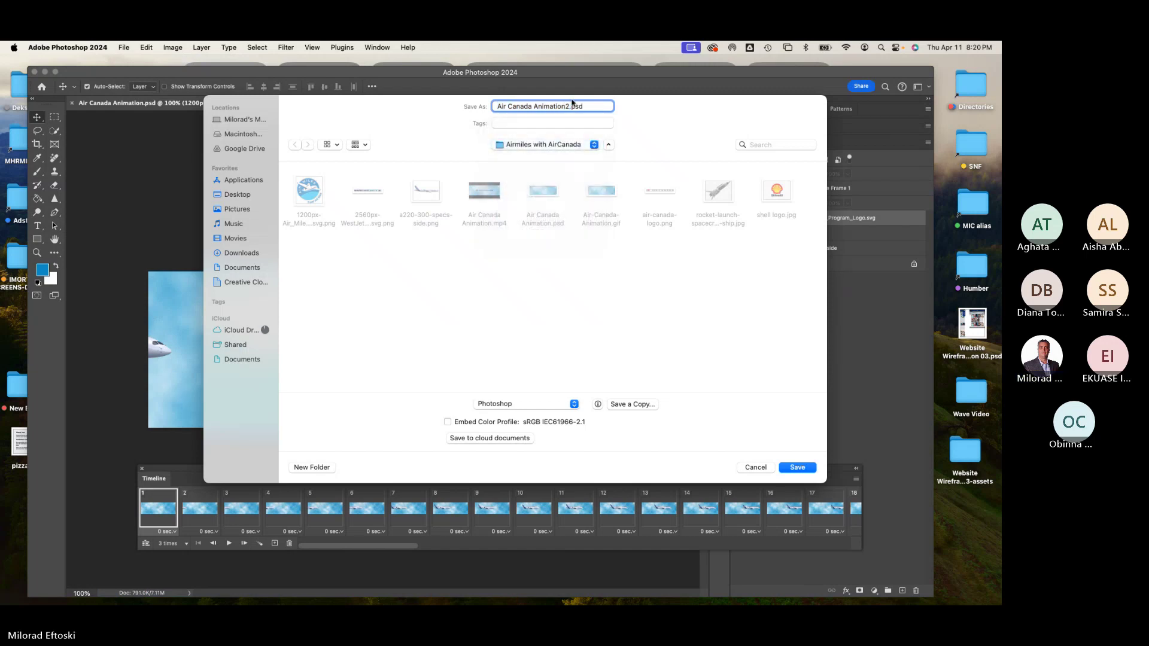
pyautogui.click(799, 468)
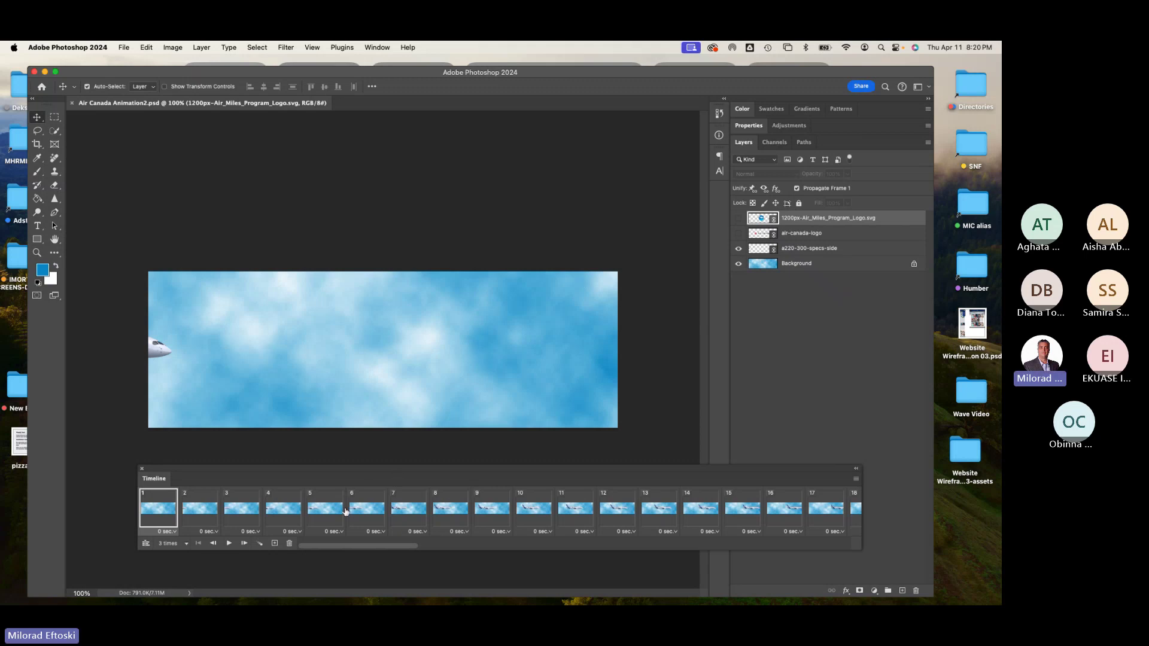
# Check the a220-300-specs-side airplane layer in frame 6 by toggling its visibility, and review its position in frames up to 12.
pyautogui.click(341, 512)
pyautogui.click(380, 516)
pyautogui.click(283, 354)
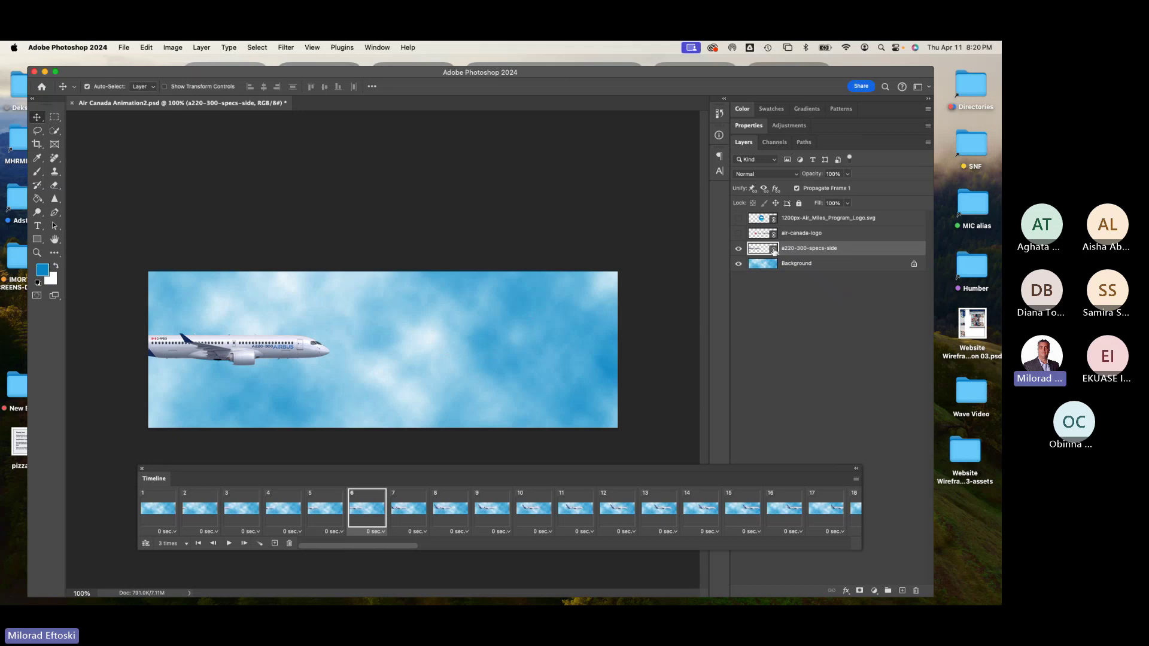
pyautogui.click(738, 249)
pyautogui.click(738, 250)
pyautogui.click(518, 513)
pyautogui.click(583, 510)
pyautogui.click(610, 509)
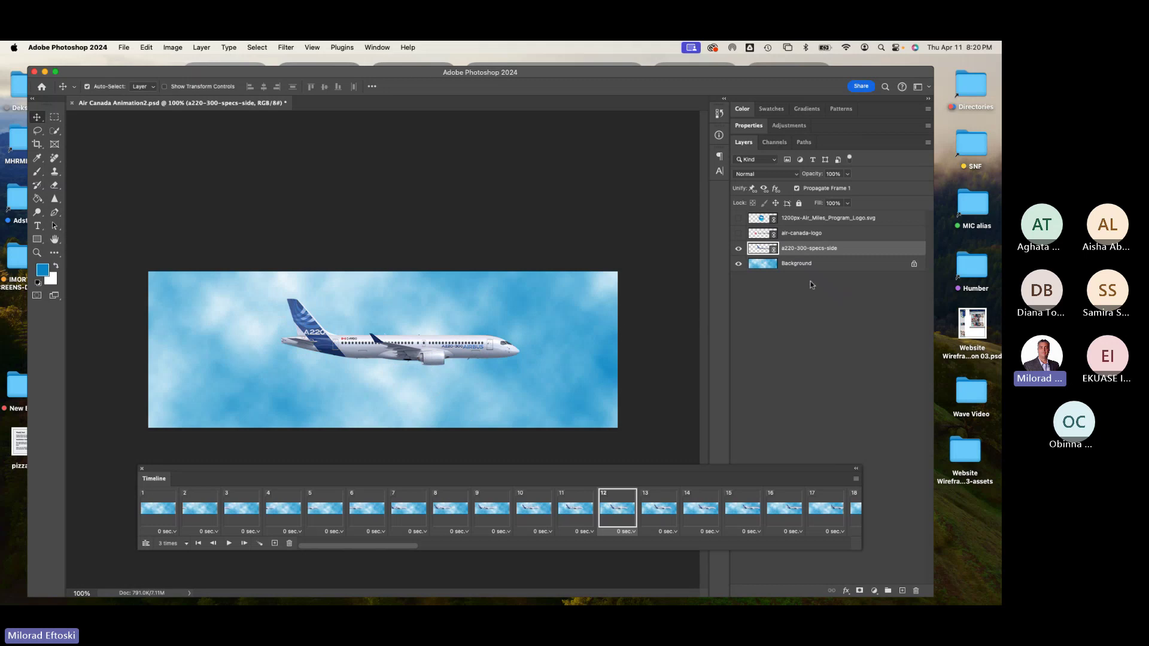
# Open the a220-300-specs-side smart object and place the rocket launch spacecraft image from the Airmiles with AirCanada folder into it.
pyautogui.doubleClick(764, 249)
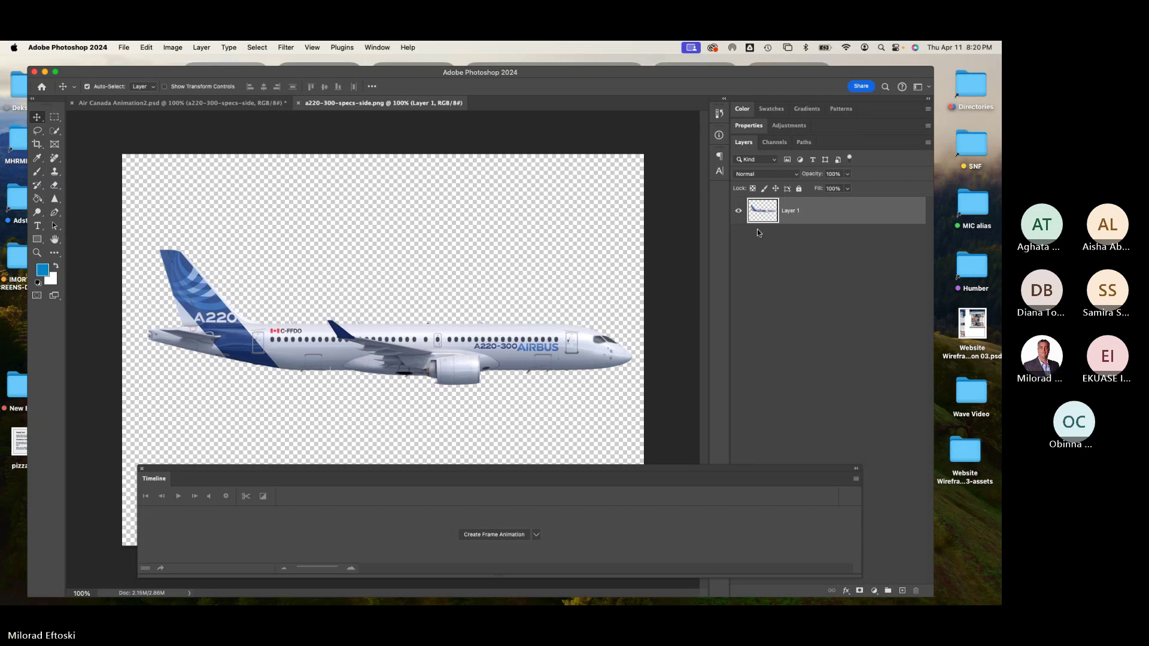
pyautogui.moveTo(933, 259); pyautogui.dragTo(858, 263)
pyautogui.doubleClick(907, 345)
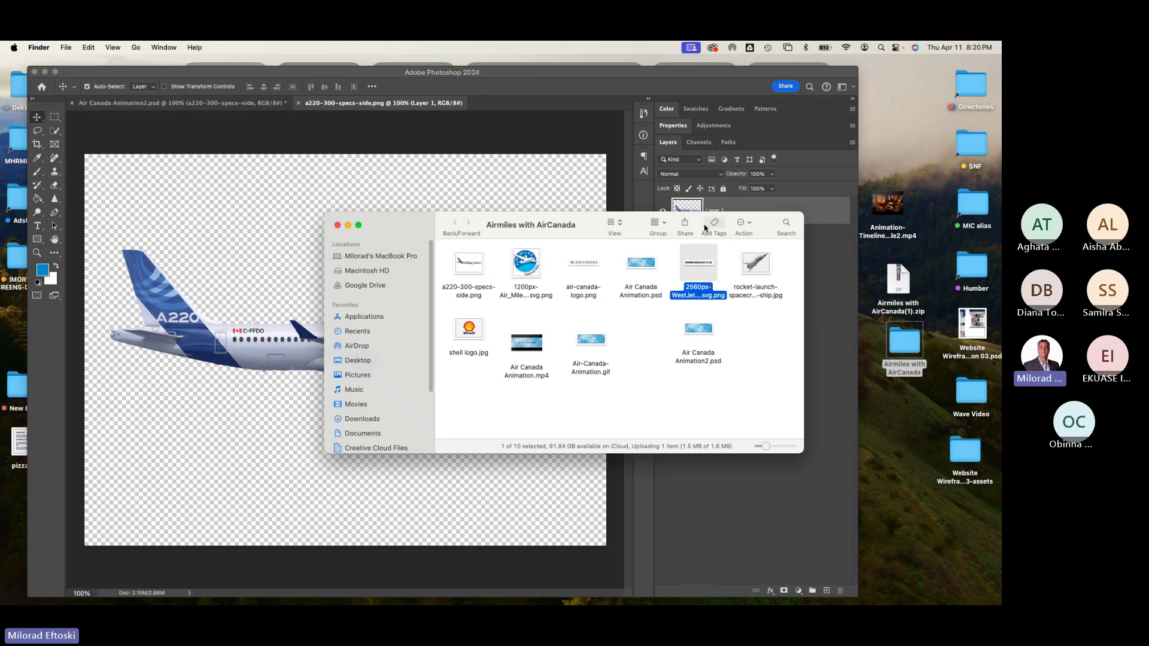
pyautogui.moveTo(841, 258); pyautogui.dragTo(302, 273)
pyautogui.press('super+z')
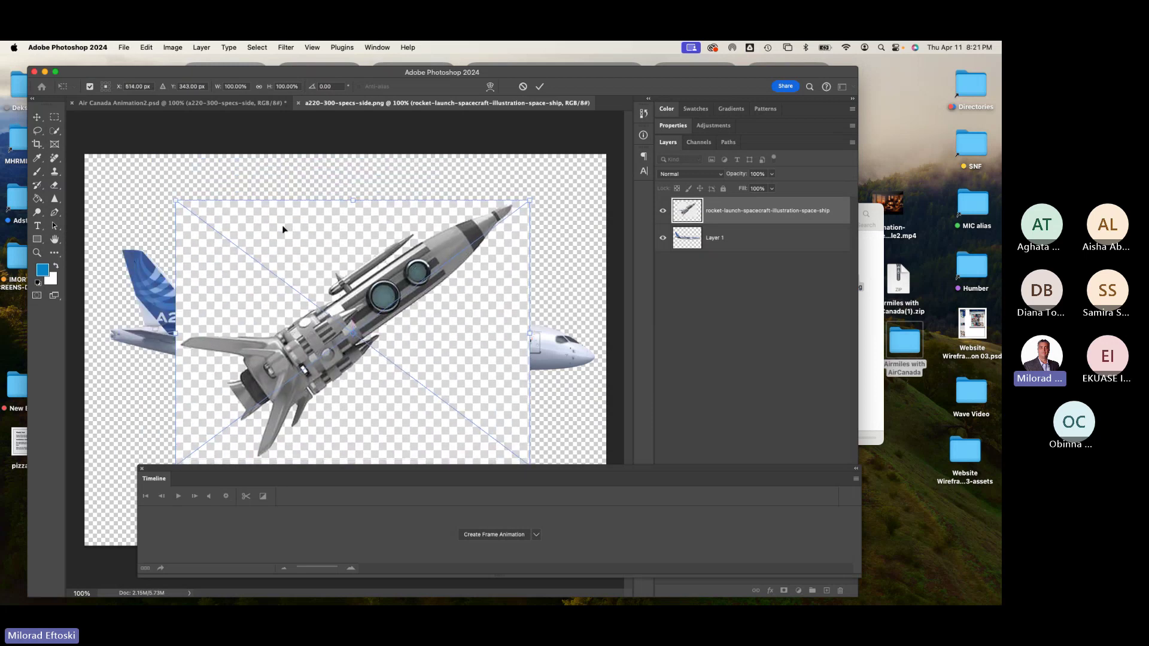
# Rotate the rocket about 35° to point horizontally, scale it to about 119% over the airplane, and move the Timeline clear of the canvas.
pyautogui.moveTo(321, 276); pyautogui.dragTo(371, 267)
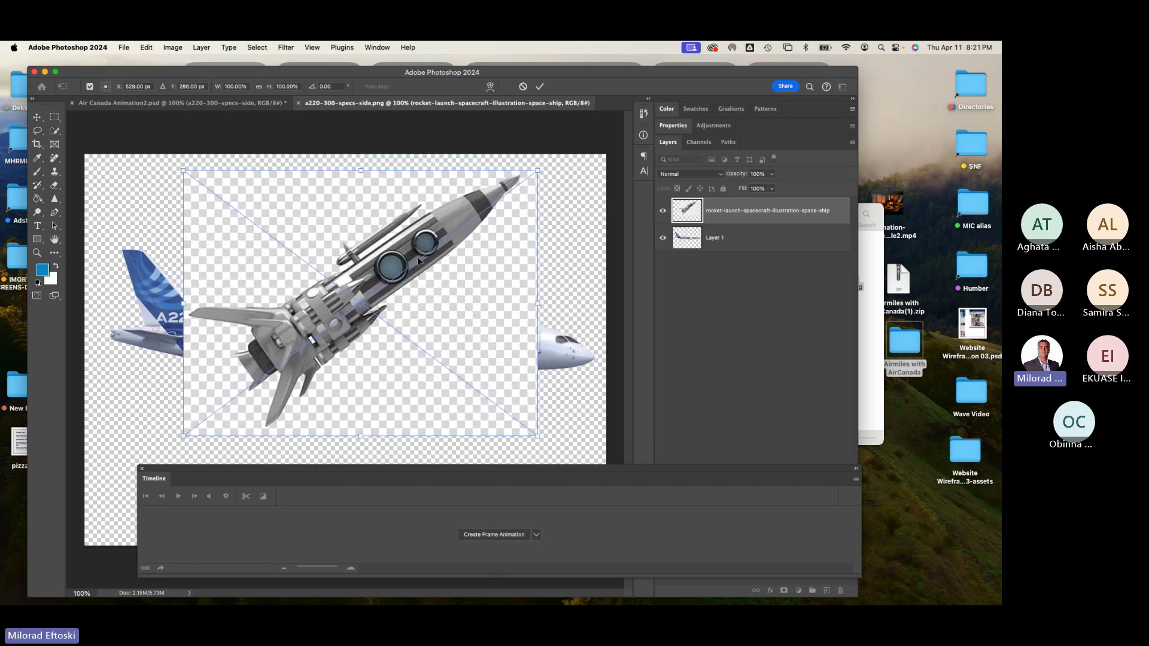
pyautogui.moveTo(564, 171); pyautogui.dragTo(600, 298)
pyautogui.moveTo(479, 294); pyautogui.dragTo(464, 350)
pyautogui.moveTo(565, 352); pyautogui.dragTo(598, 352)
pyautogui.moveTo(125, 367); pyautogui.dragTo(95, 340)
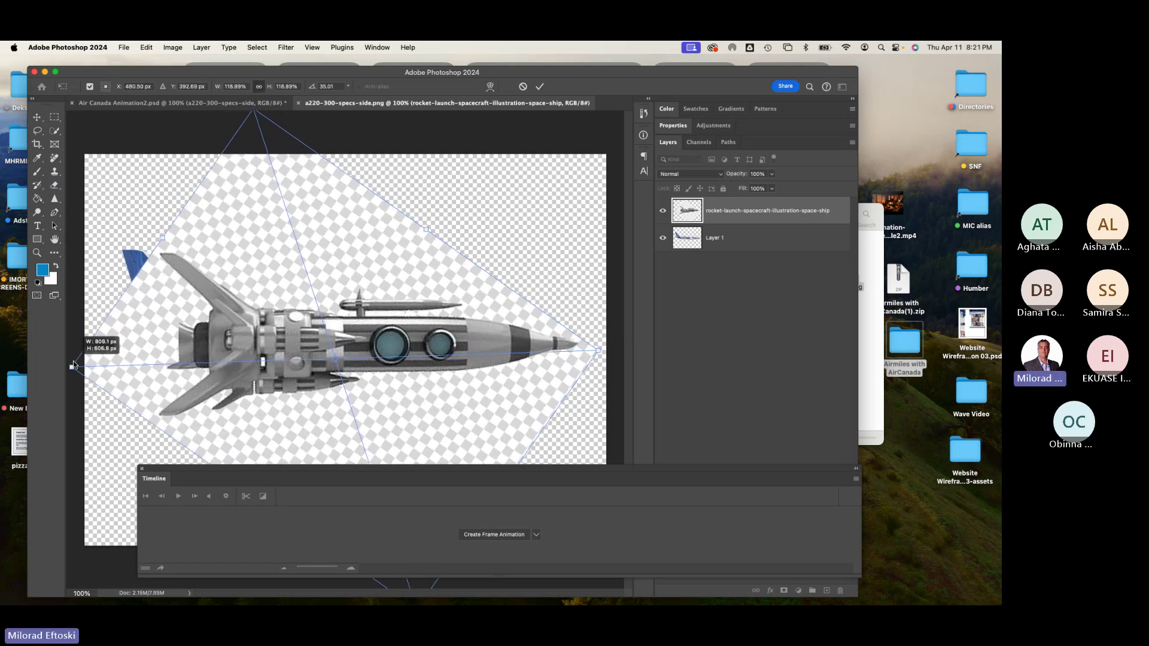
pyautogui.press('Return')
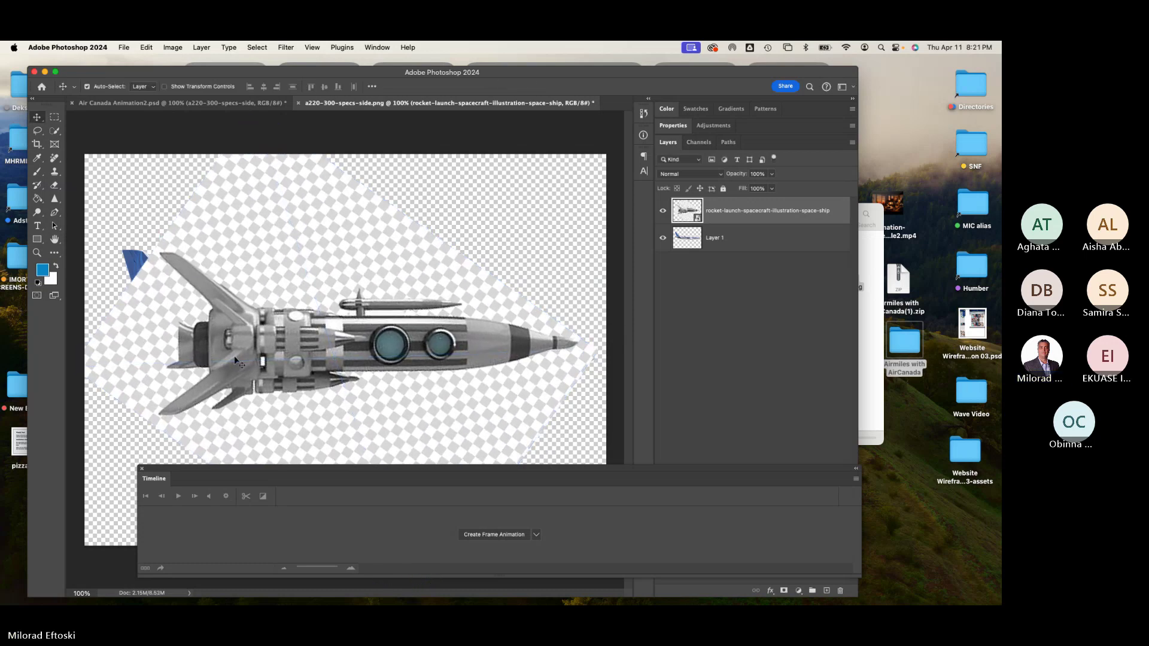
pyautogui.press('super+minus')
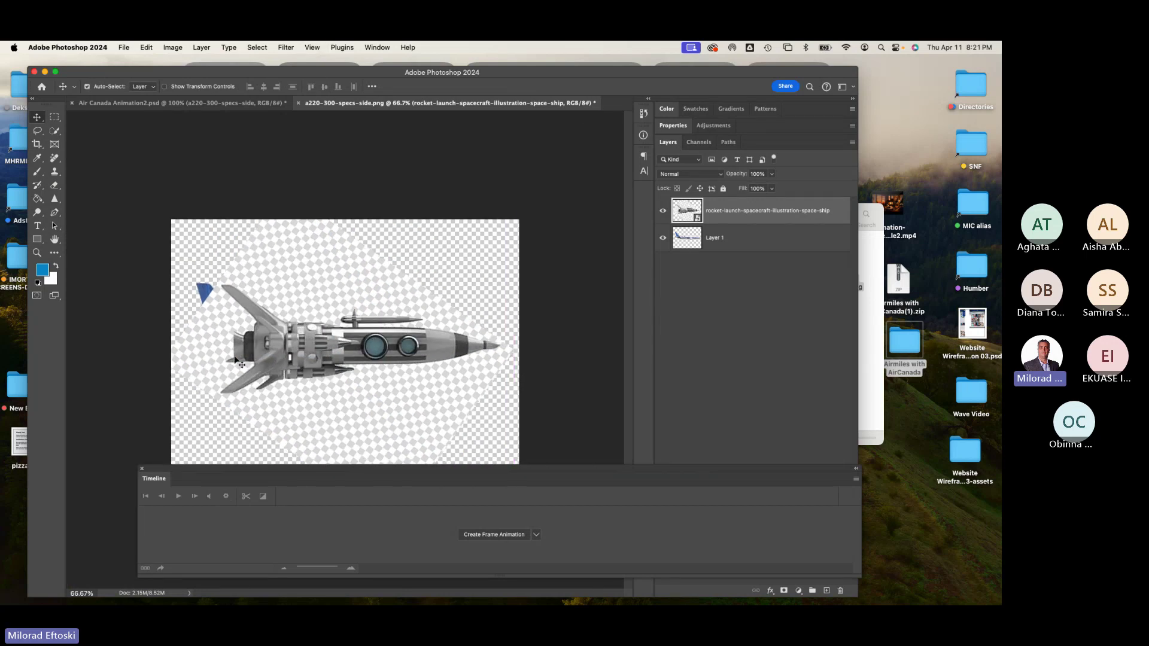
pyautogui.moveTo(243, 467); pyautogui.dragTo(207, 498)
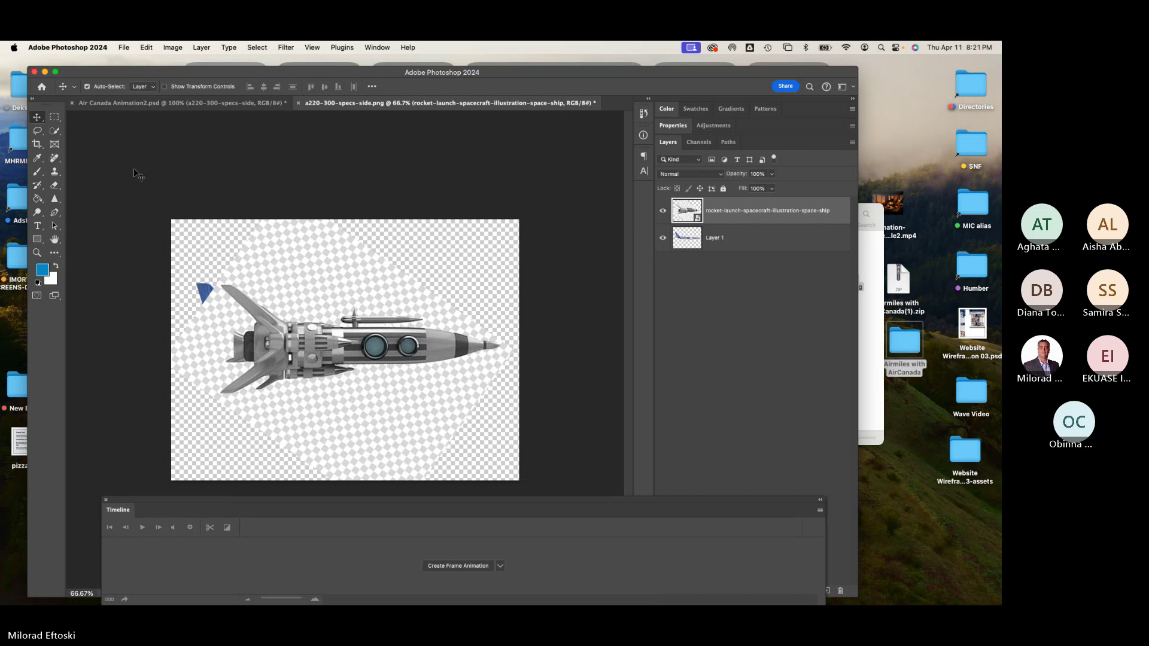
# Try to select the rocket with the Object Selection tool, and clear the selection.
pyautogui.click(54, 131)
pyautogui.rightClick(55, 130)
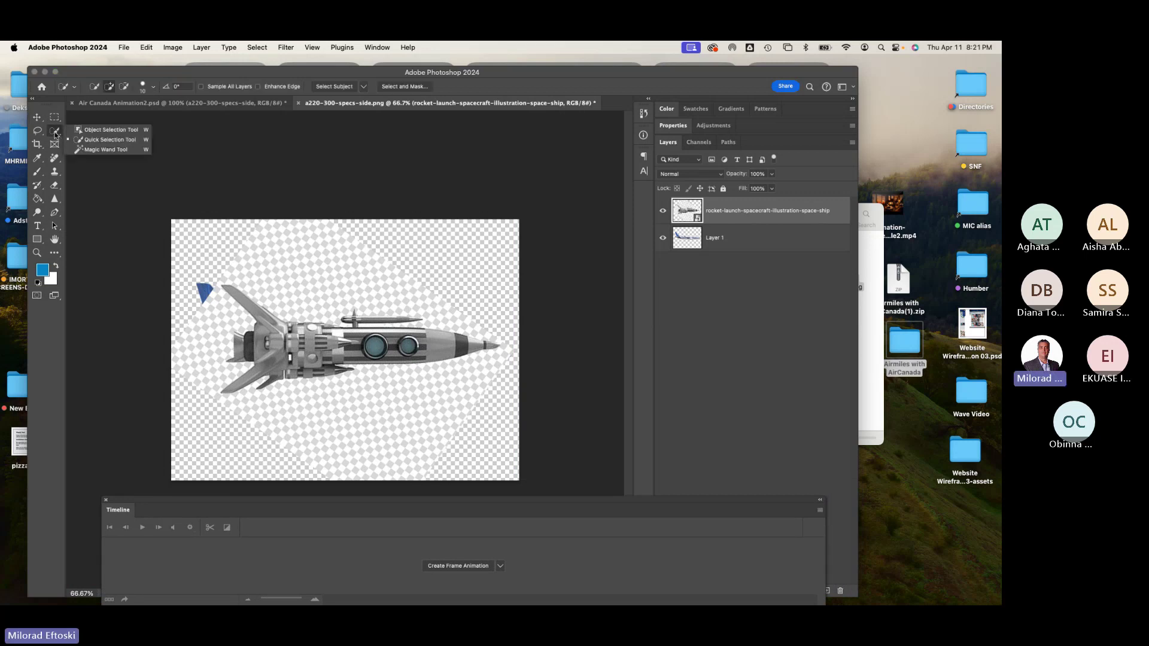
pyautogui.click(96, 130)
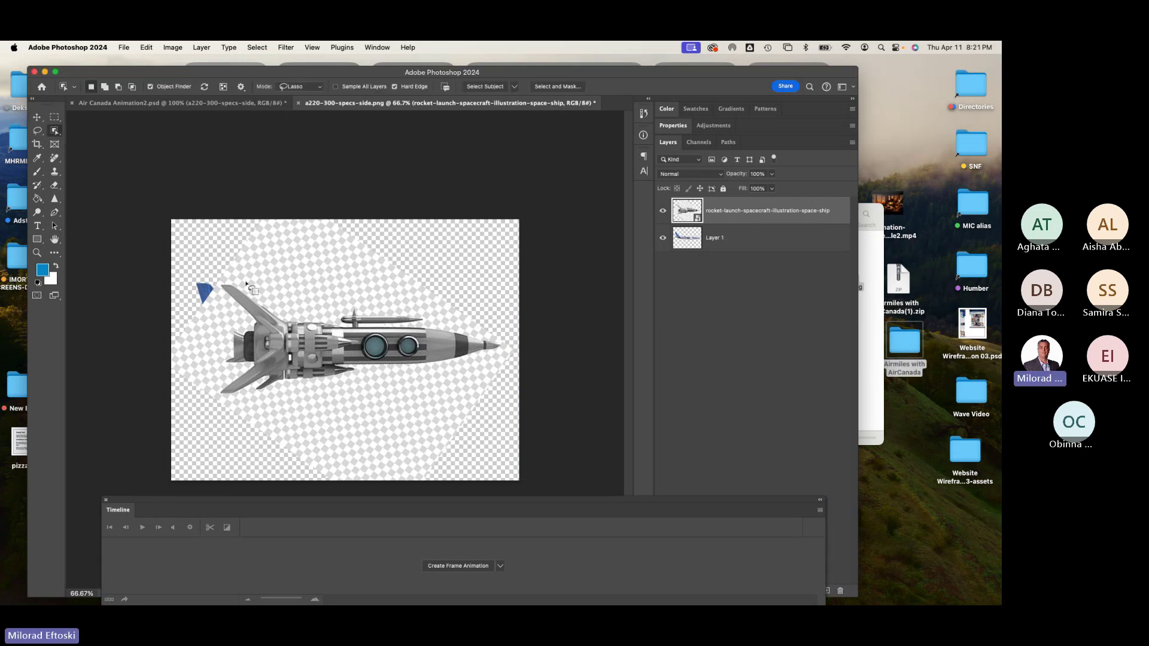
pyautogui.click(314, 344)
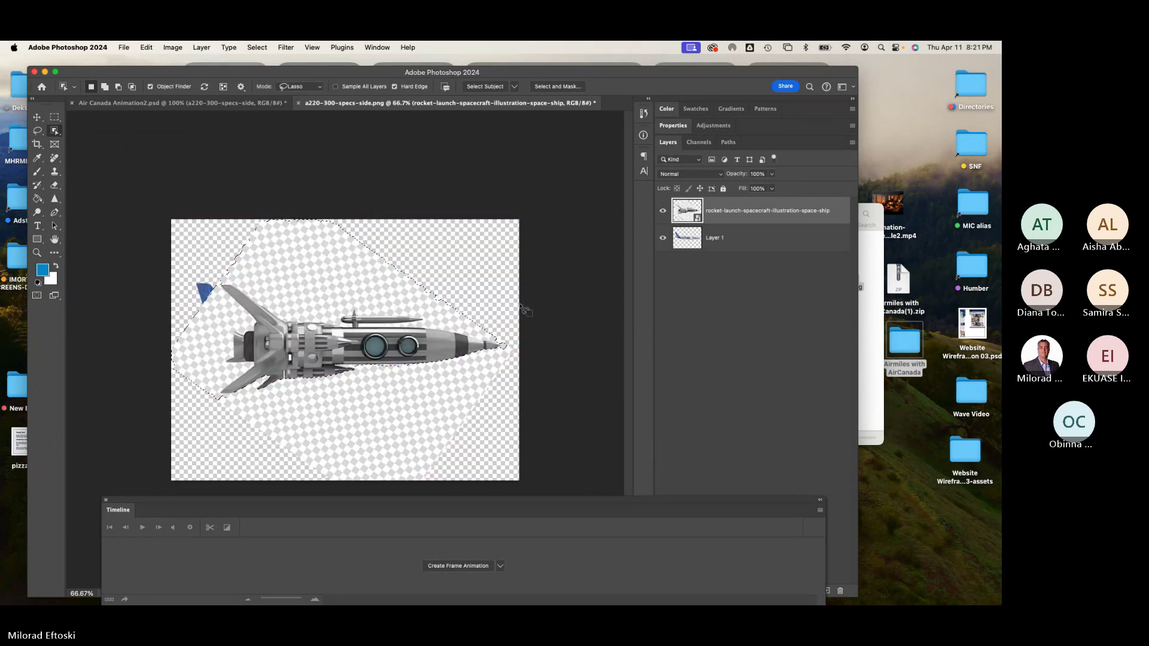
pyautogui.click(192, 216)
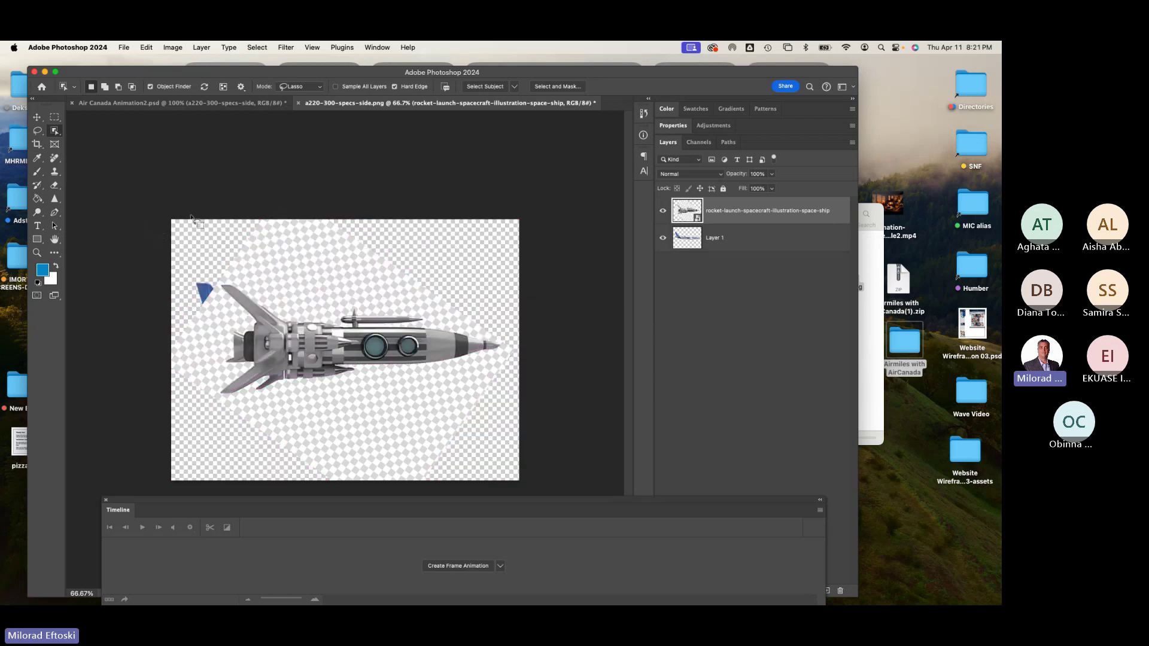
# Select the whole rocket, including its fins and nose, with the Quick Selection tool, and subtract the stray background area below the nose.
pyautogui.click(55, 131)
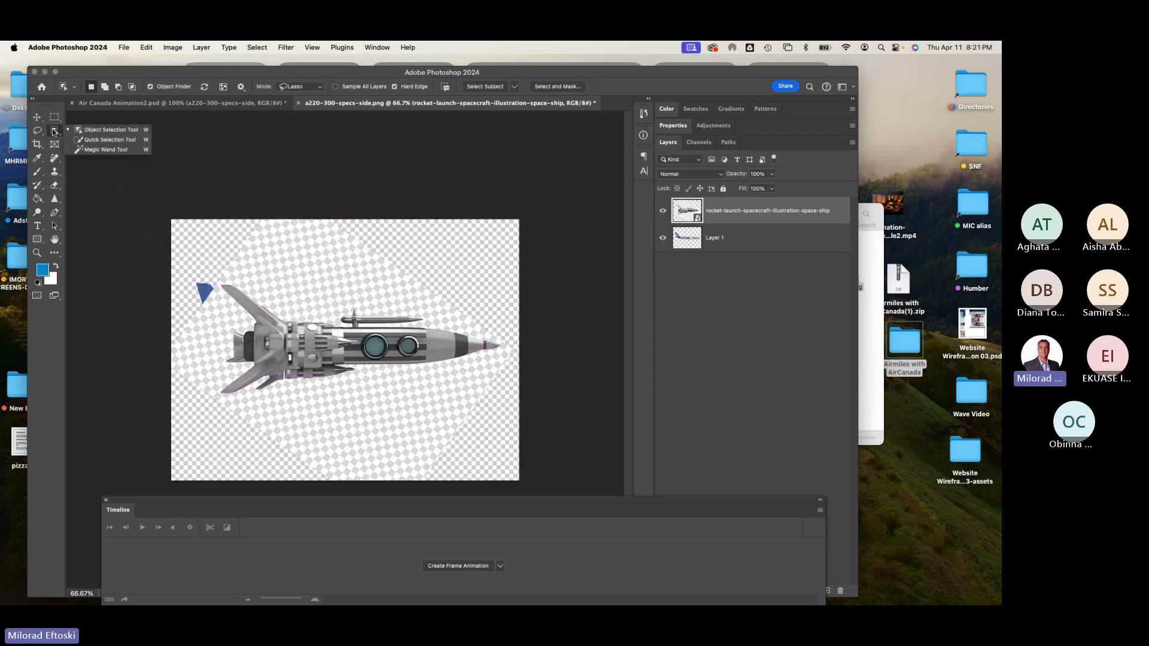
pyautogui.click(96, 140)
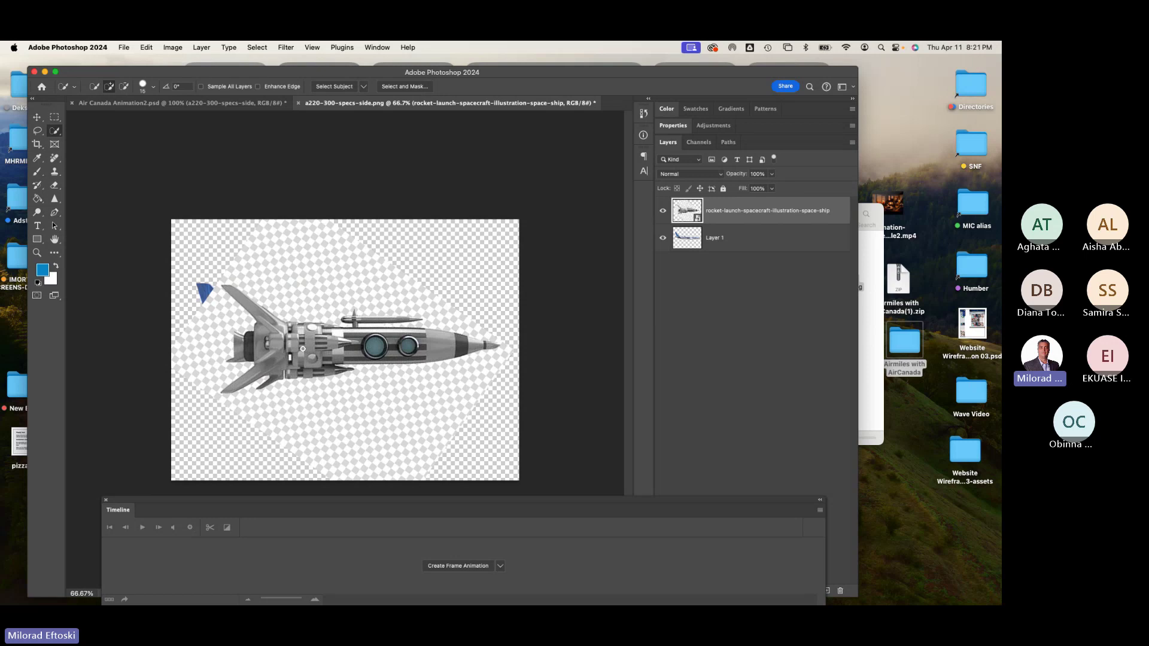
pyautogui.moveTo(303, 349); pyautogui.dragTo(245, 349)
pyautogui.moveTo(359, 346); pyautogui.dragTo(470, 351)
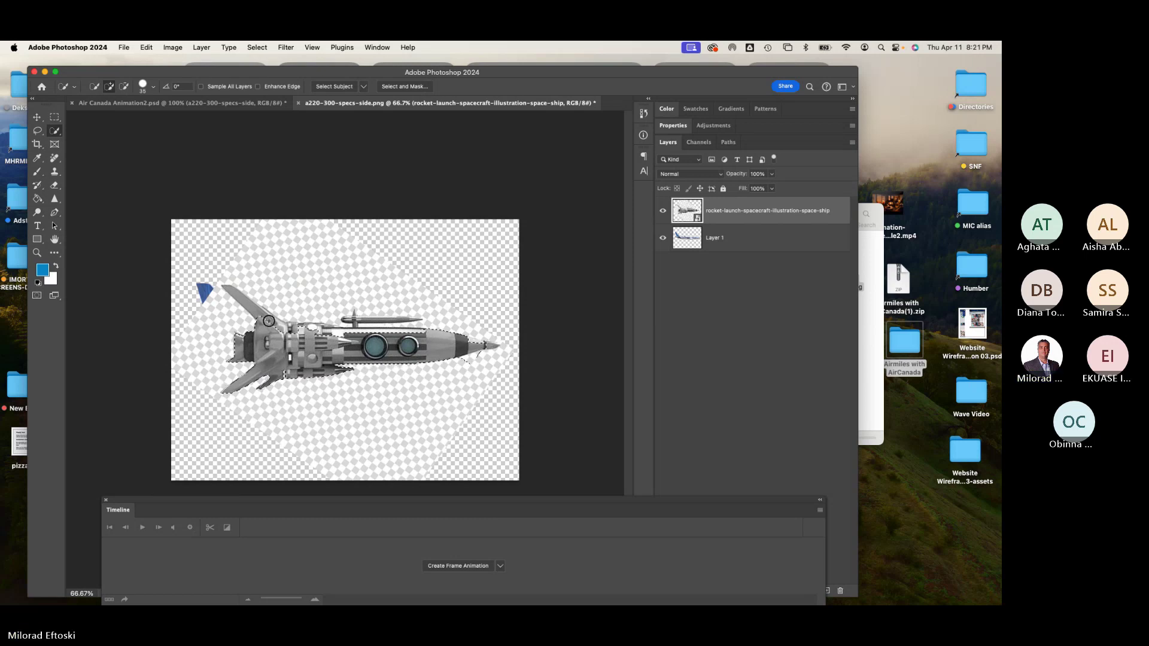
pyautogui.scroll(4, 244, 313)
pyautogui.moveTo(243, 314)
pyautogui.mouseDown()
pyautogui.moveTo(354, 333)
pyautogui.moveTo(282, 252)
pyautogui.mouseUp()
pyautogui.press('[')
pyautogui.press('[')
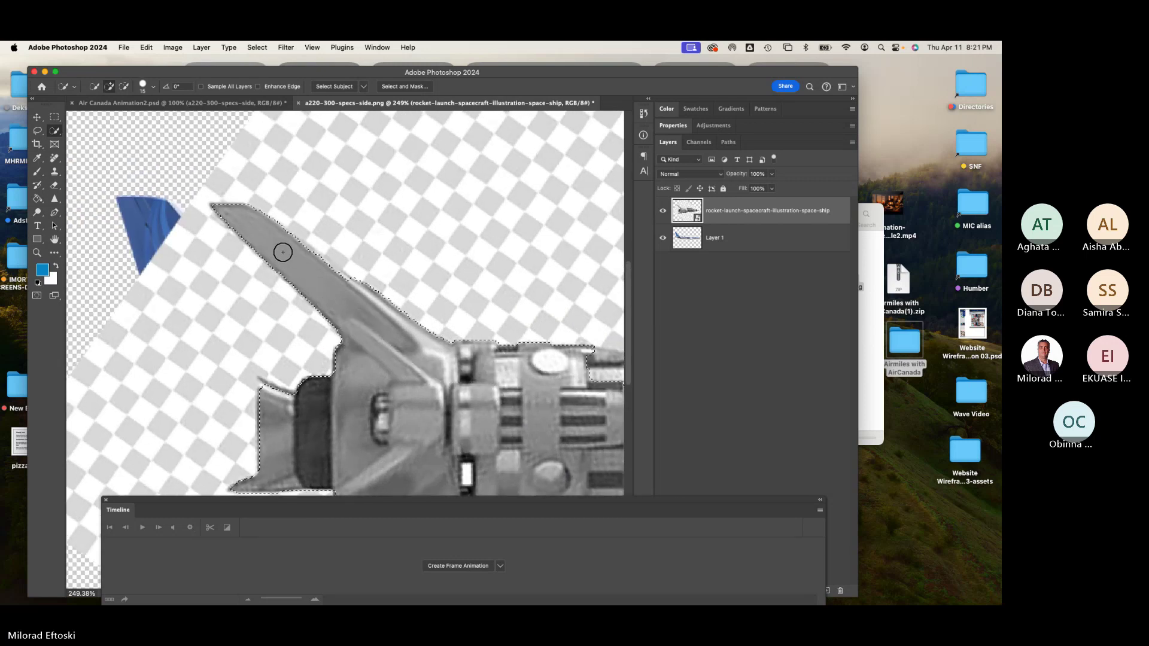
pyautogui.scroll(-4, 293, 348)
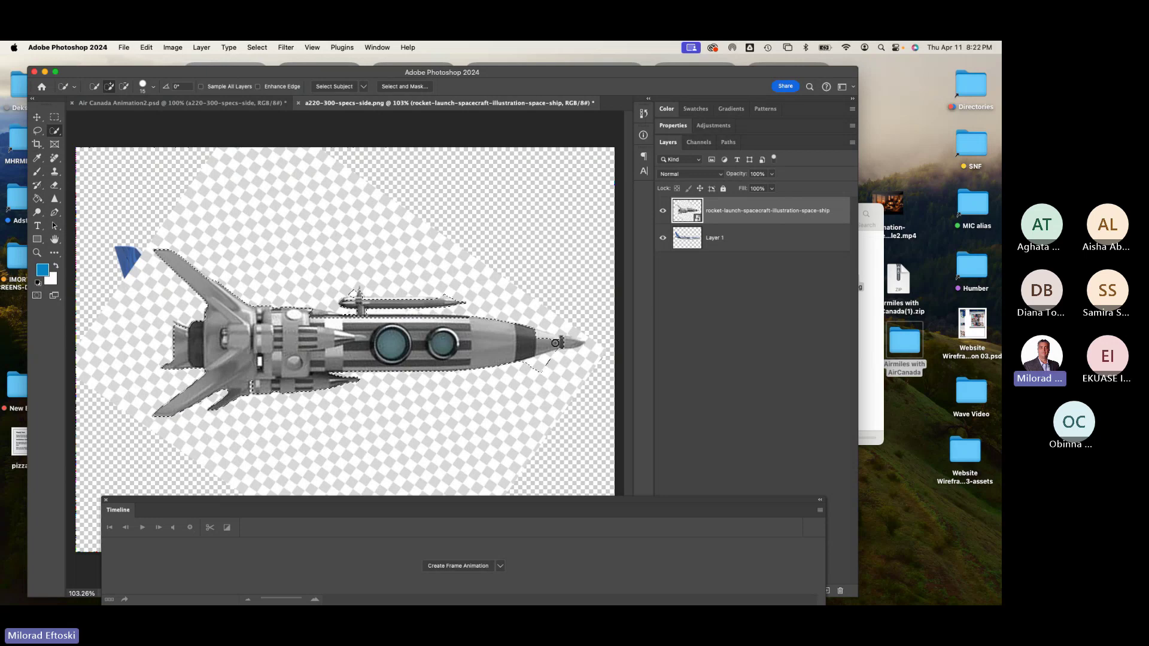
pyautogui.press('alt')
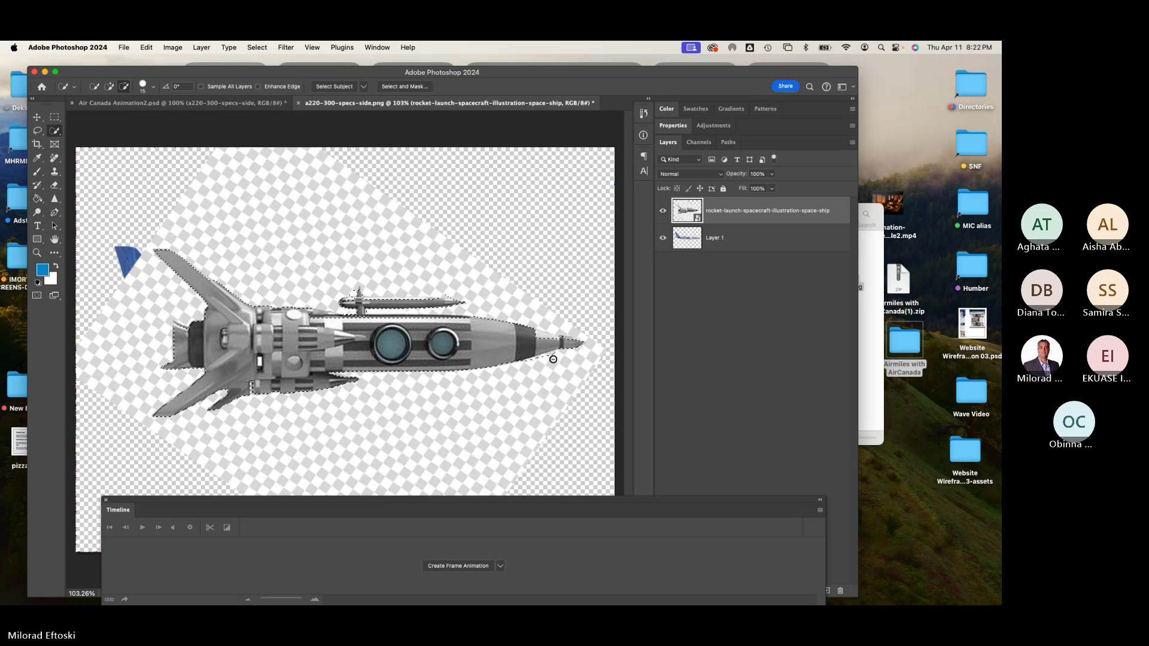
# Examine the edges of the rocket selection by repeatedly switching between Quick Mask and the selection outline, checking the nose and small upper rocket.
pyautogui.press('q')
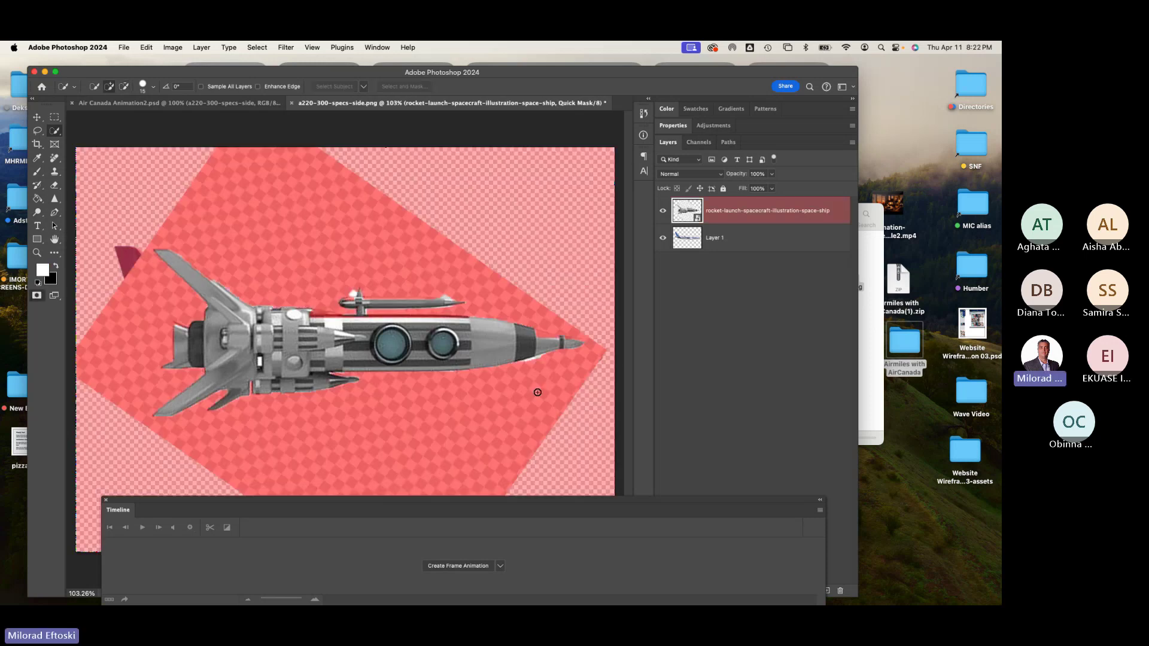
pyautogui.press('q')
pyautogui.press('q')
pyautogui.press('q')
pyautogui.press('q')
pyautogui.press('q')
pyautogui.press('q')
pyautogui.press('q')
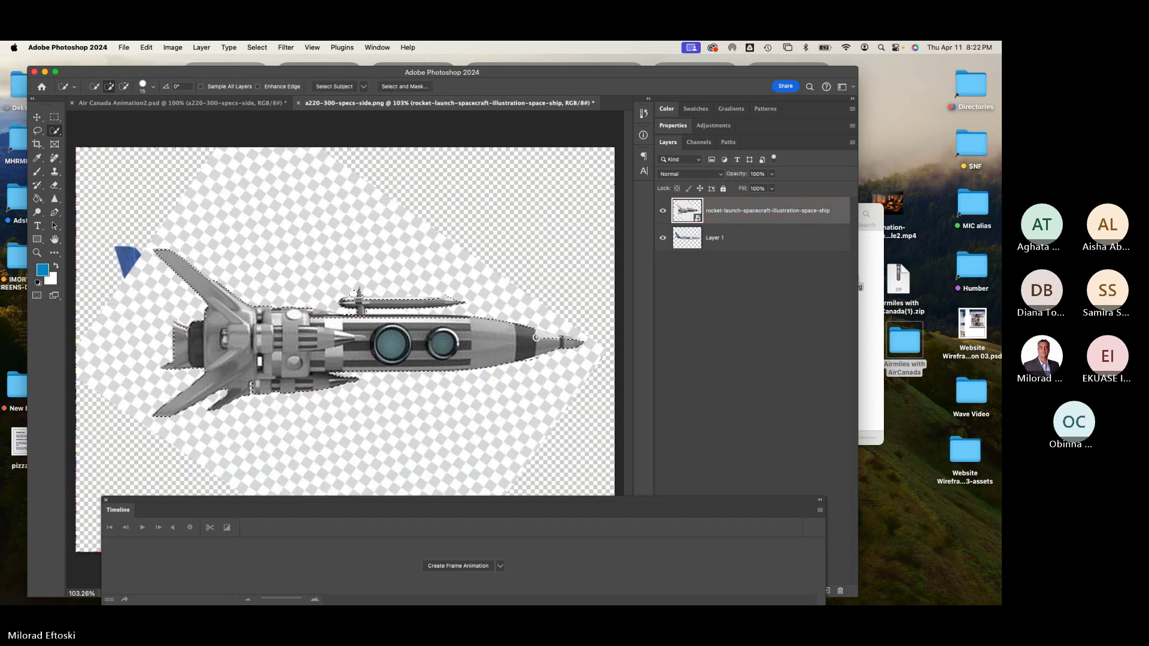
pyautogui.press('q')
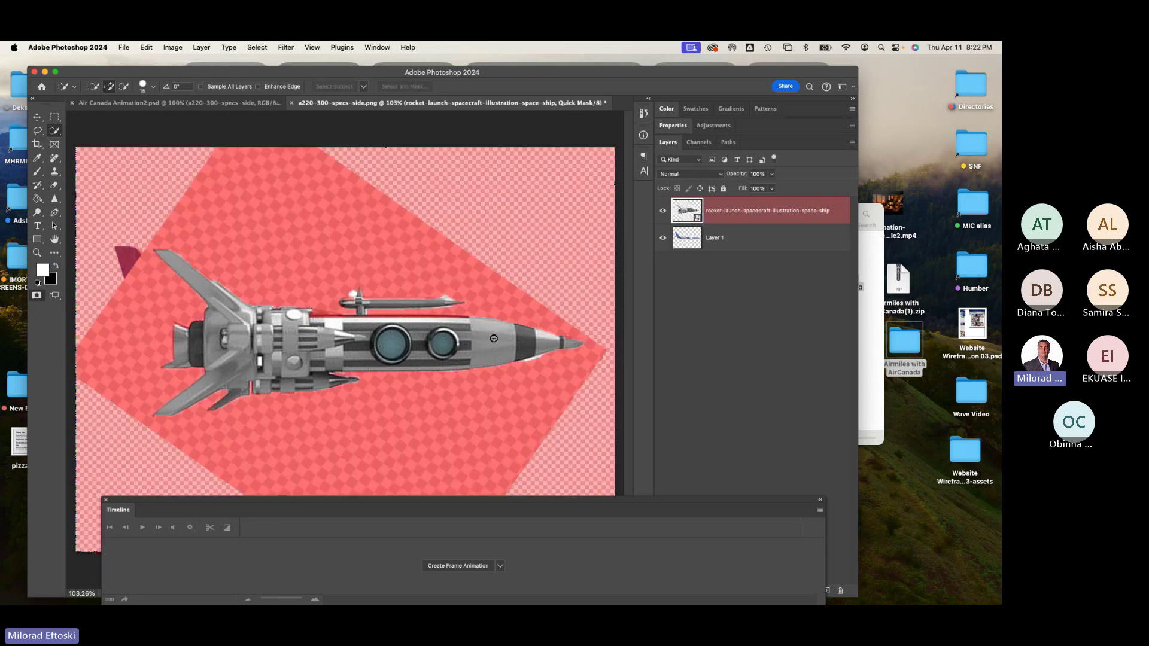
pyautogui.press('q')
pyautogui.press('q')
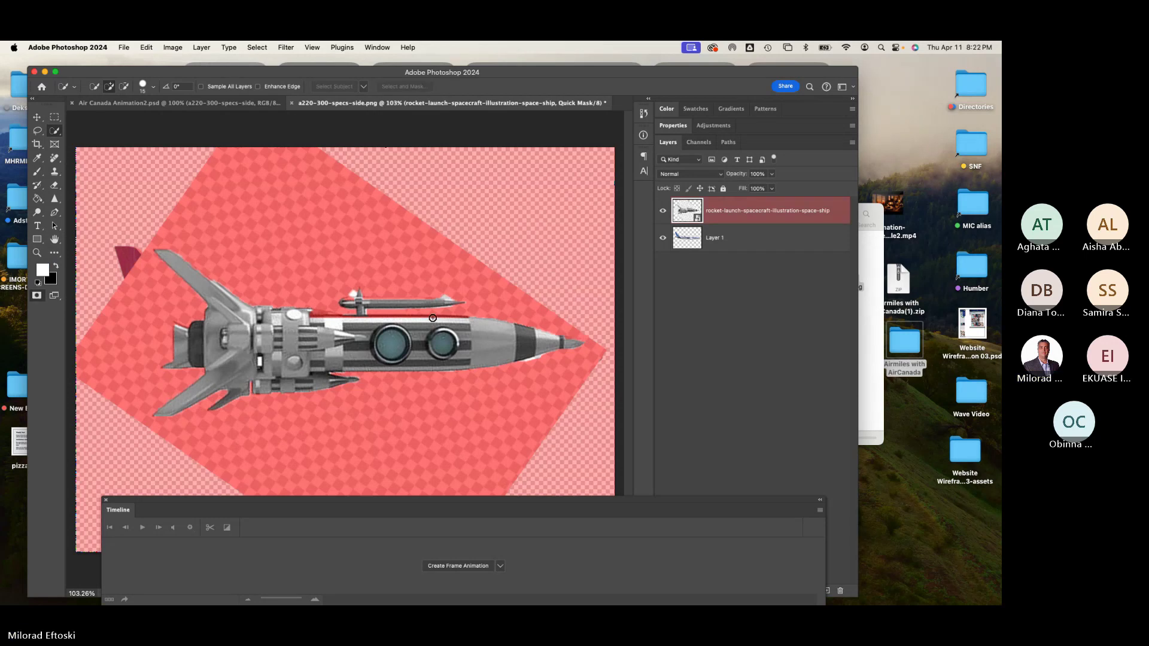
pyautogui.press('q')
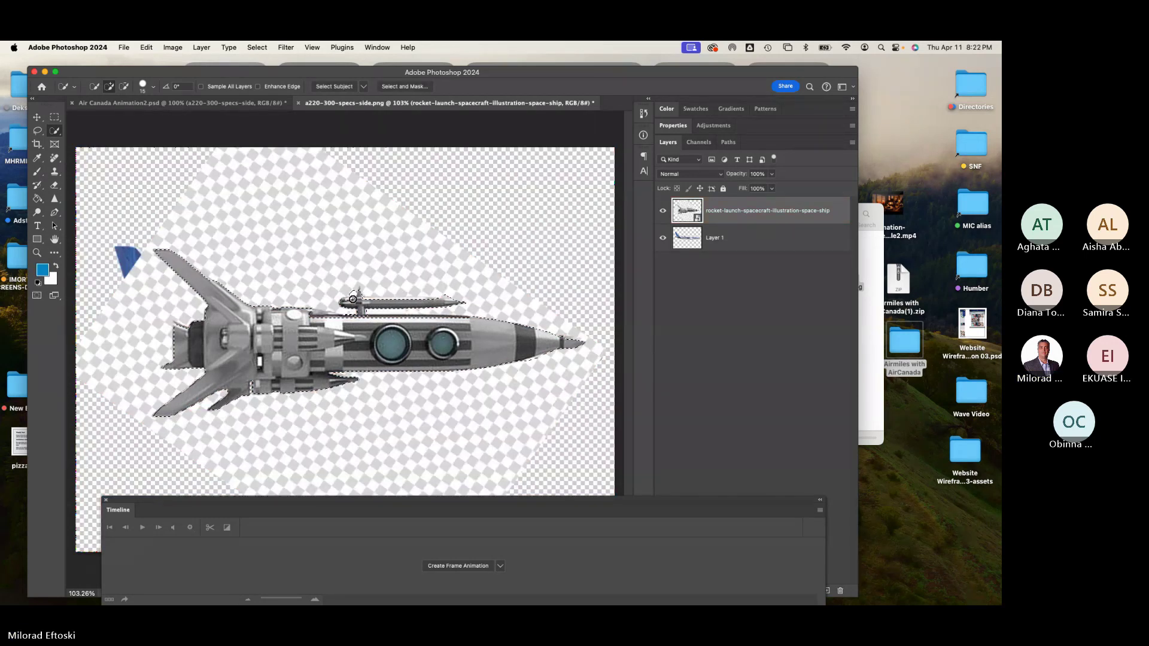
pyautogui.press('q')
pyautogui.press('q')
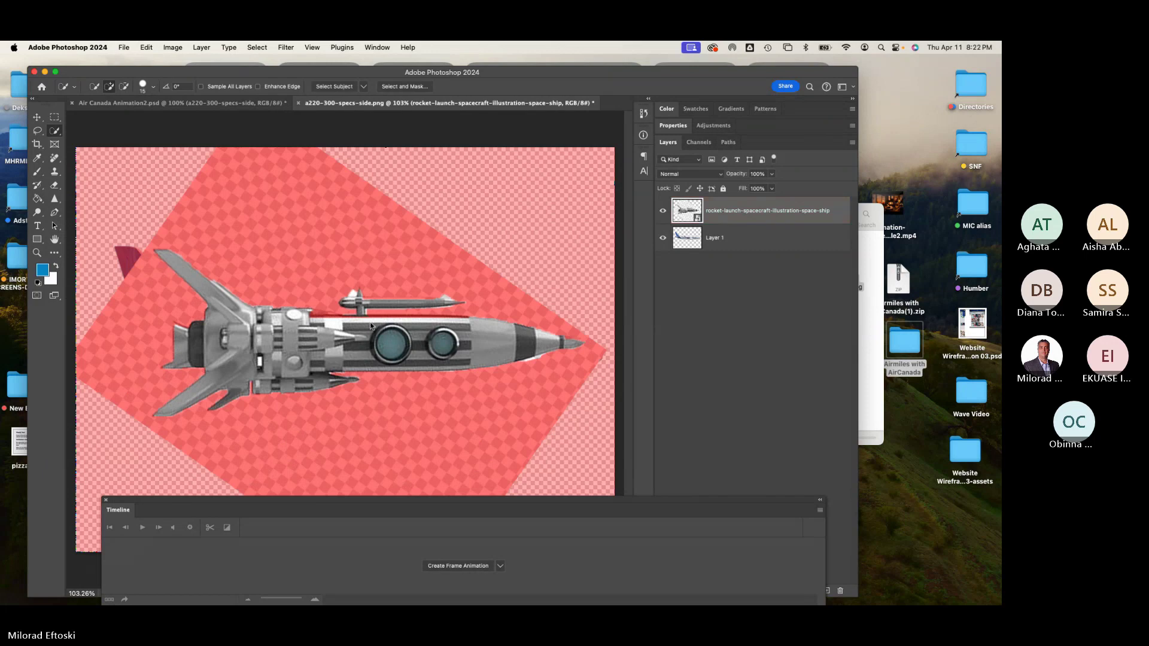
pyautogui.press('alt')
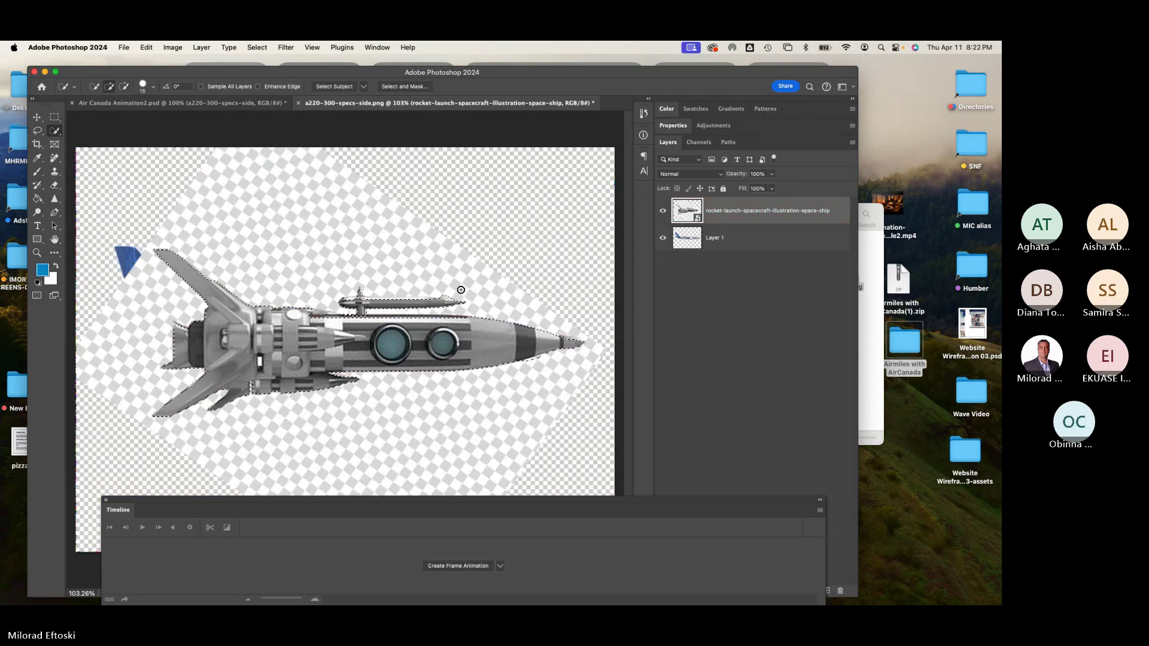
pyautogui.press('q')
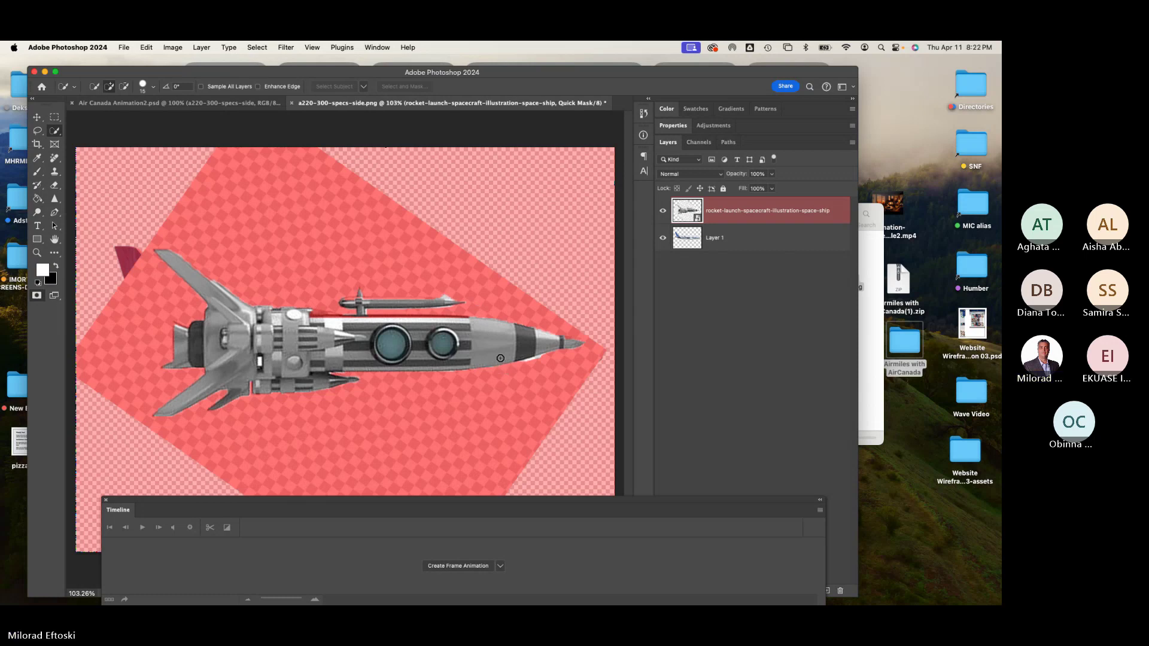
pyautogui.press('q')
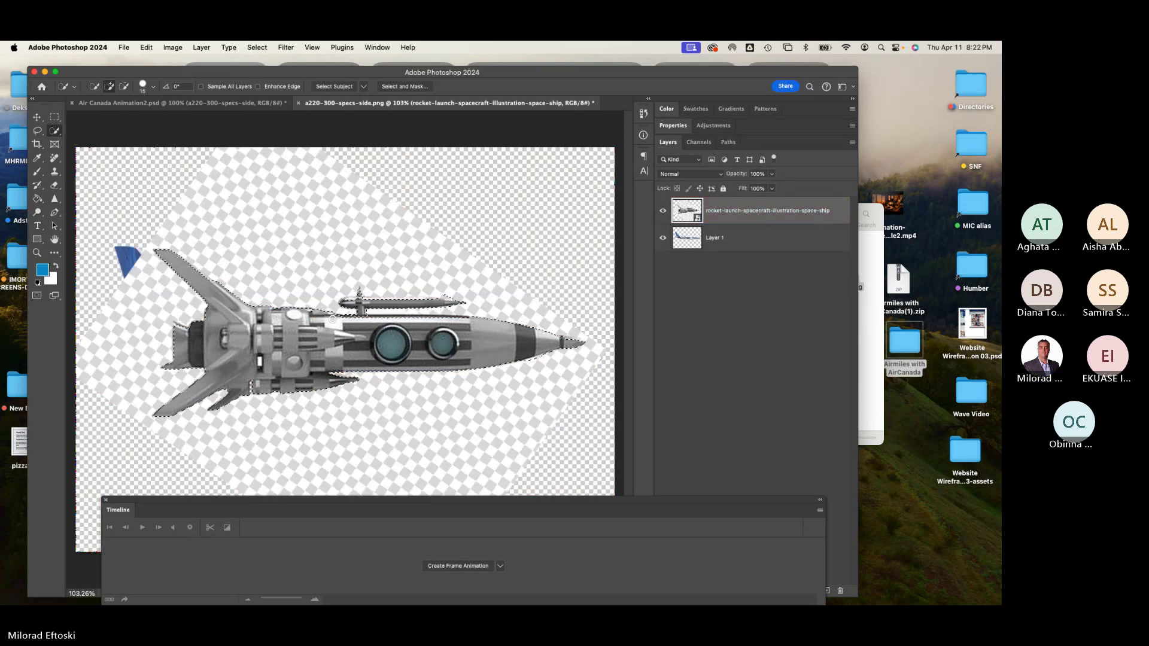
pyautogui.press('q')
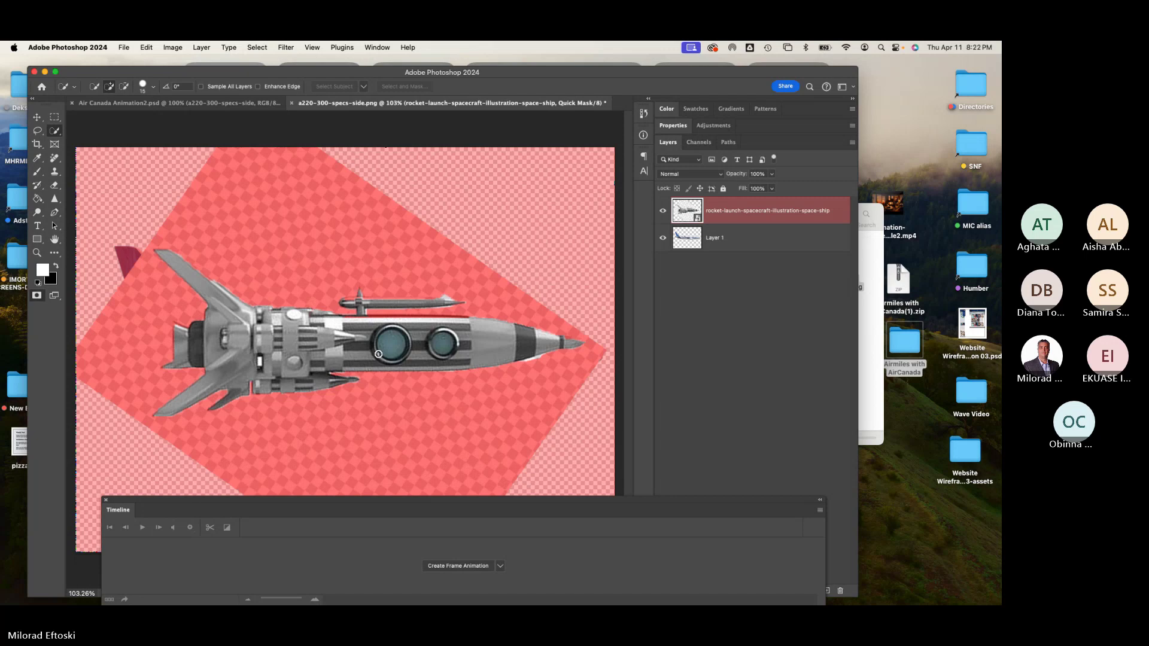
pyautogui.press('q')
pyautogui.press('q')
pyautogui.press('q')
pyautogui.press('q')
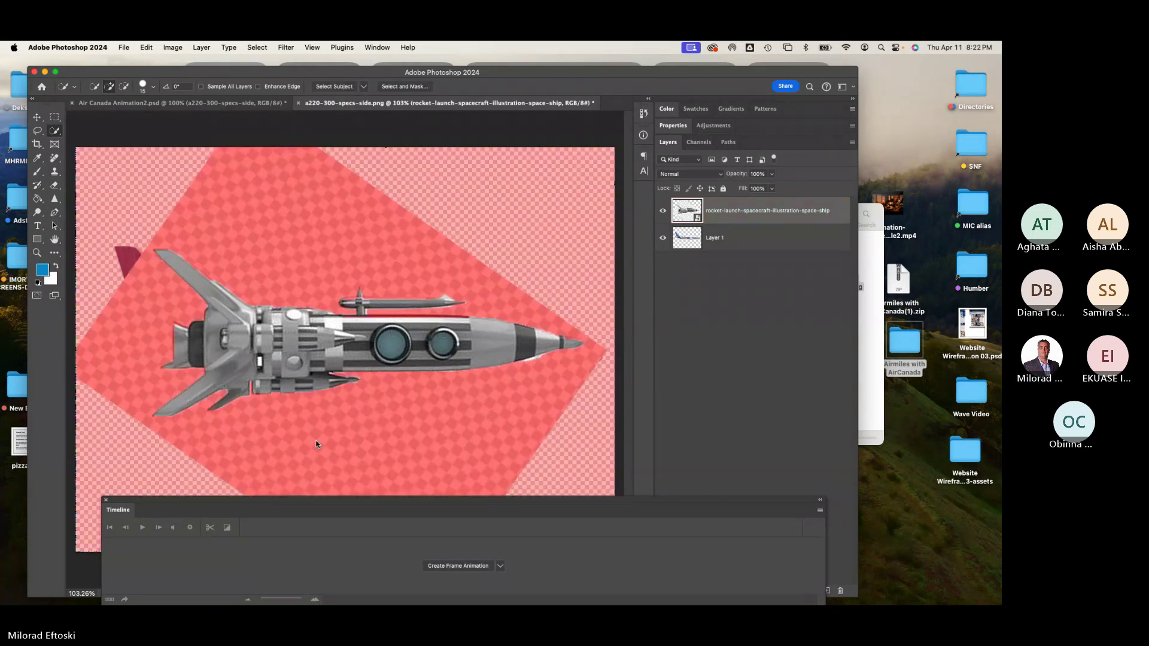
# Touch up the Quick Mask with the Brush just below the rocket's nose, and convert the mask back to a selection.
pyautogui.press('q')
pyautogui.press('q')
pyautogui.press('b')
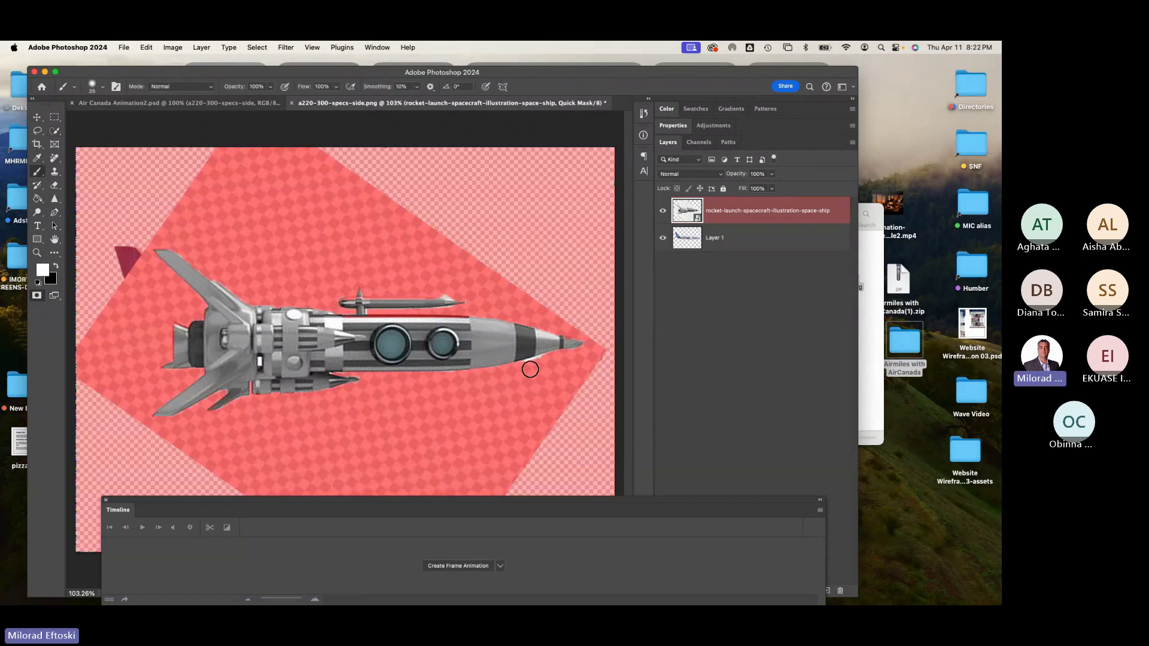
pyautogui.moveTo(531, 367)
pyautogui.mouseDown()
pyautogui.moveTo(544, 367)
pyautogui.moveTo(534, 361)
pyautogui.mouseUp()
pyautogui.press('x')
pyautogui.press('q')
# Copy the selected rocket to a new layer and delete the original rocket-launch-spacecraft-illustration-space-ship layer.
pyautogui.press('super+minus')
pyautogui.press('super+minus')
pyautogui.press('super+minus')
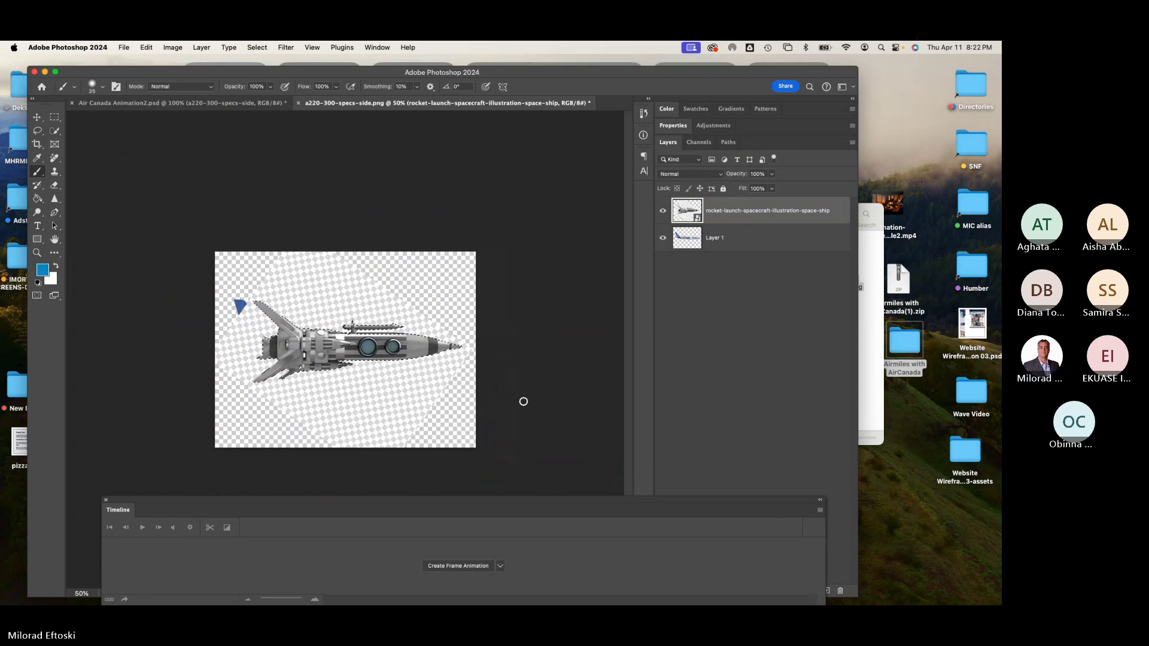
pyautogui.press('super+j')
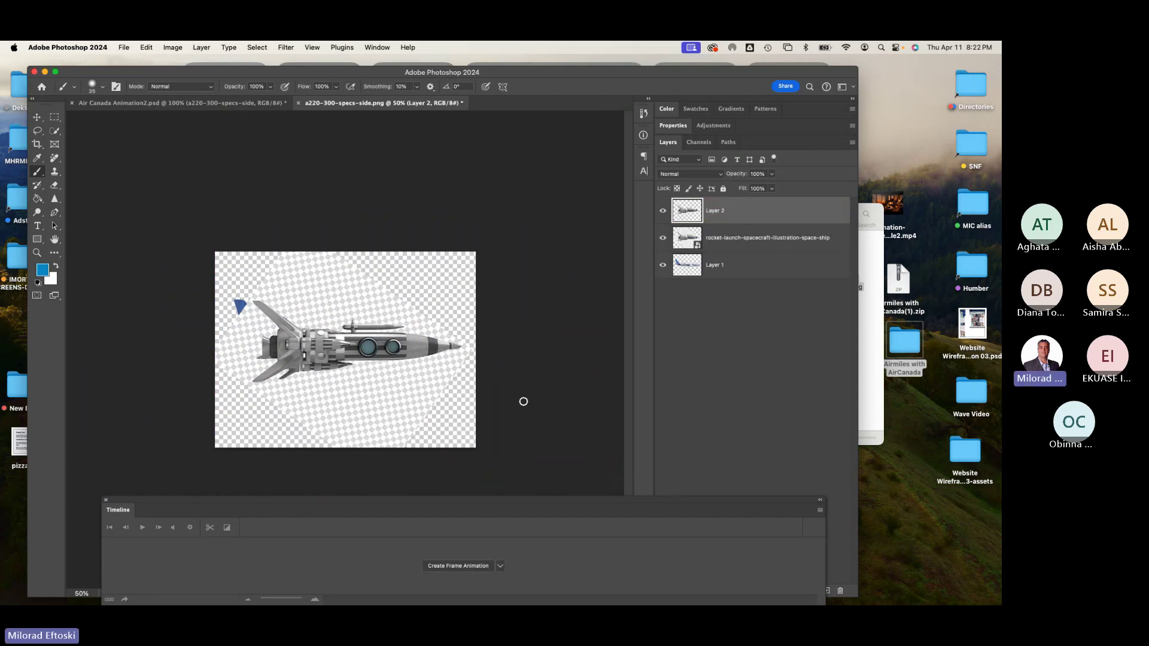
pyautogui.click(752, 243)
pyautogui.press('BackSpace')
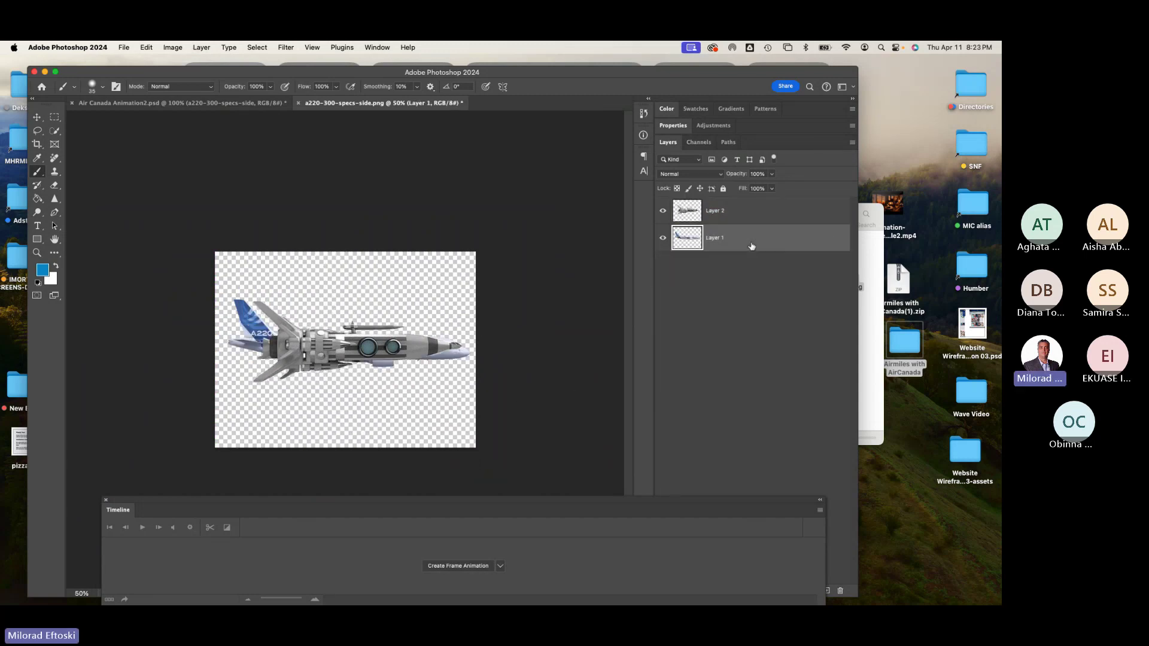
# Compare the rocket and airplane layers by toggling their visibility, and try to save the smart object with Layer 1 hidden.
pyautogui.click(663, 238)
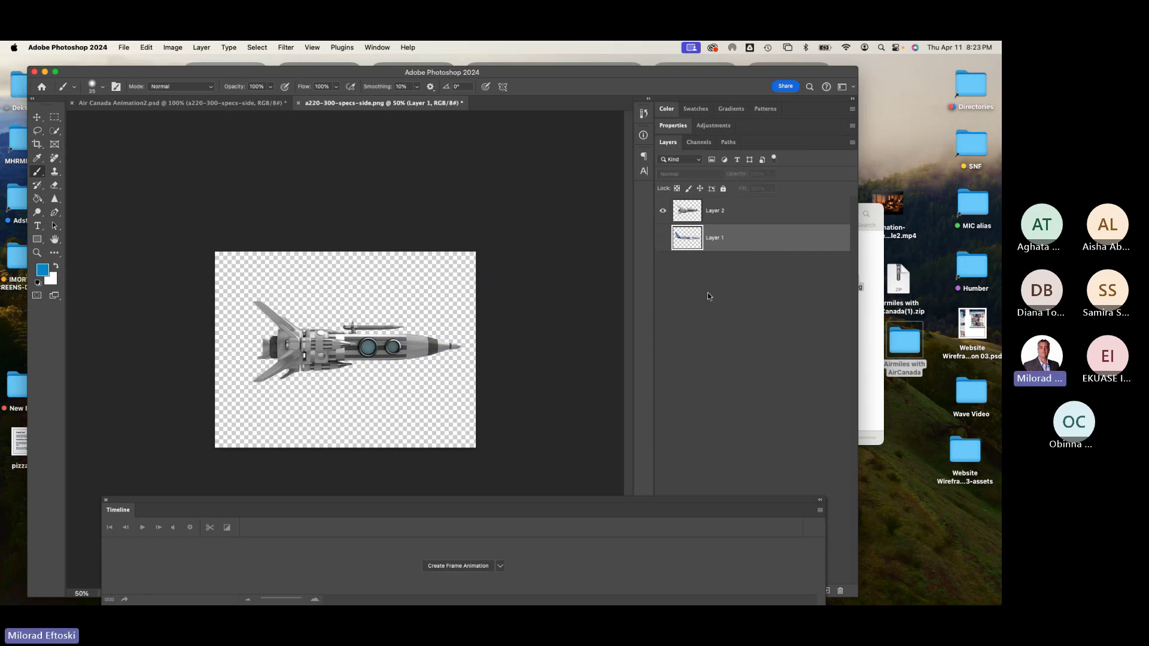
pyautogui.click(663, 237)
pyautogui.click(663, 211)
pyautogui.click(663, 238)
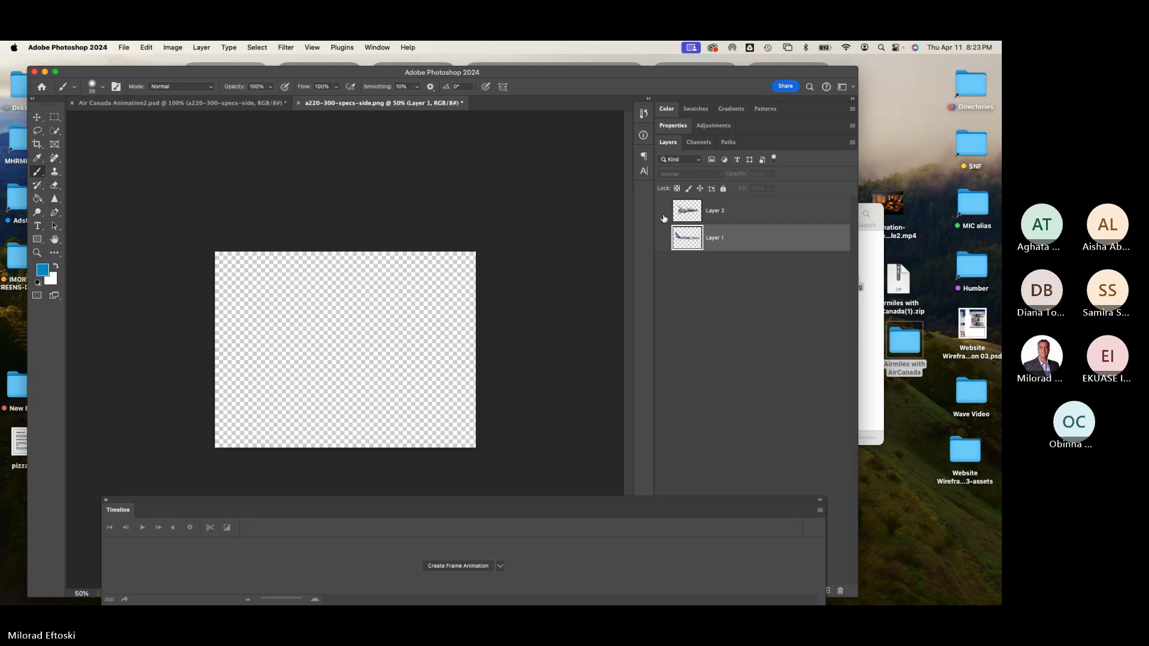
pyautogui.click(663, 211)
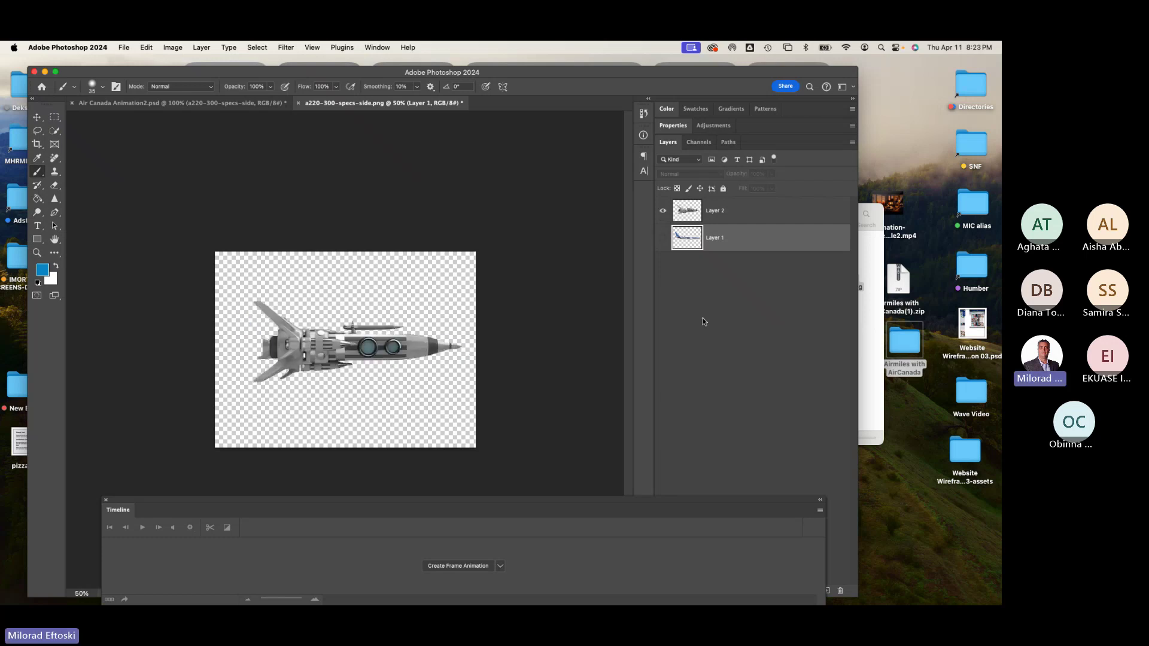
pyautogui.press('super+s')
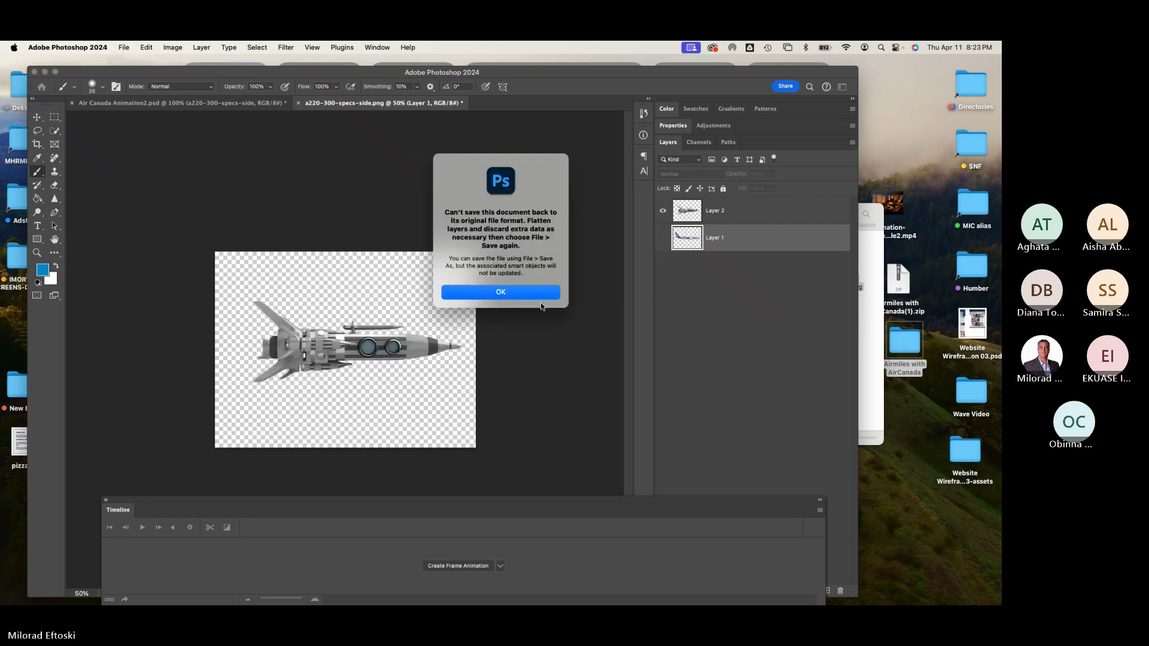
pyautogui.click(512, 295)
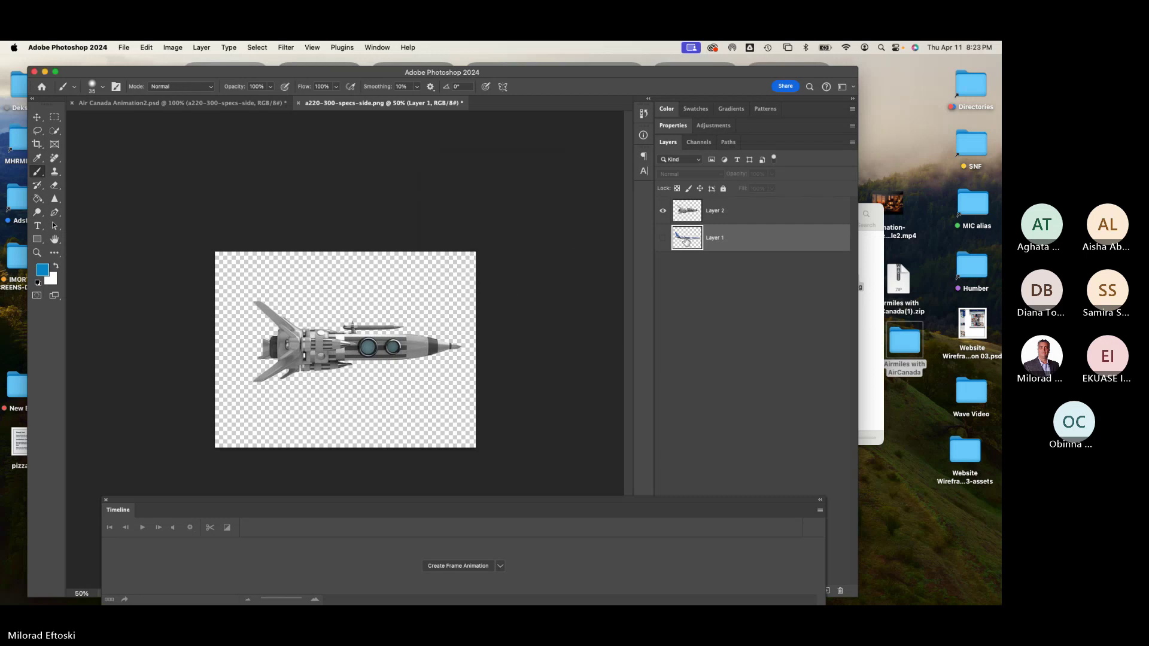
# Delete the airplane's Layer 1, save the smart object's contents, and close its document.
pyautogui.press('Delete')
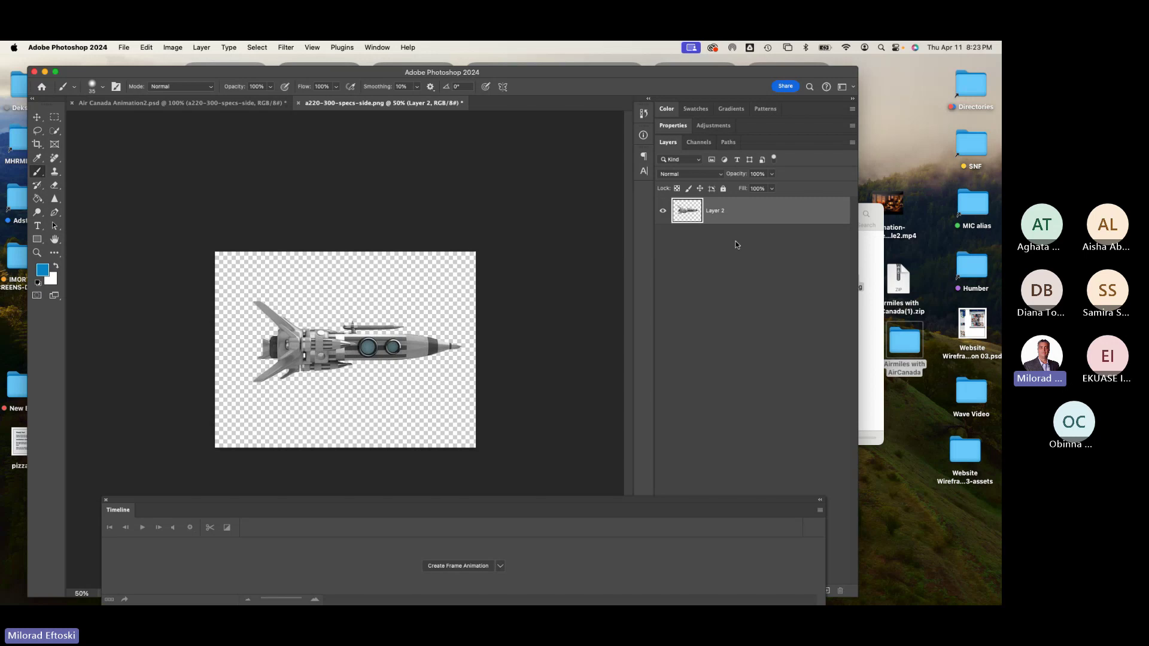
pyautogui.press('super+s')
pyautogui.click(298, 104)
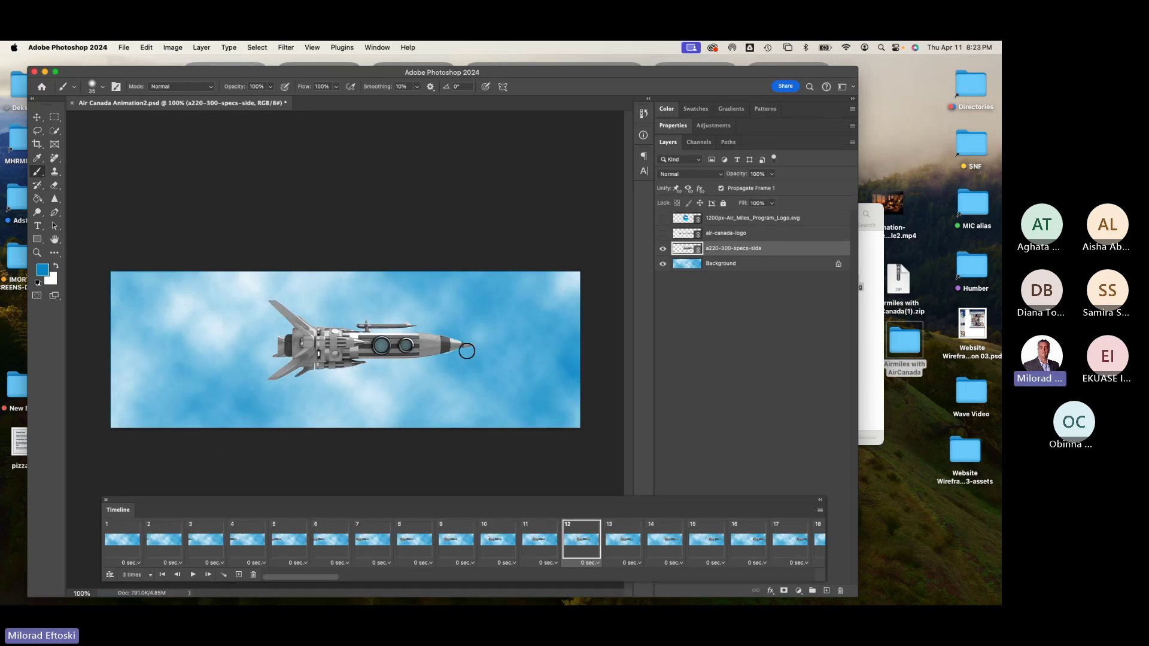
# Check the rocket's position in frames 6, 7, 10 and 11 of the banner animation.
pyautogui.click(371, 541)
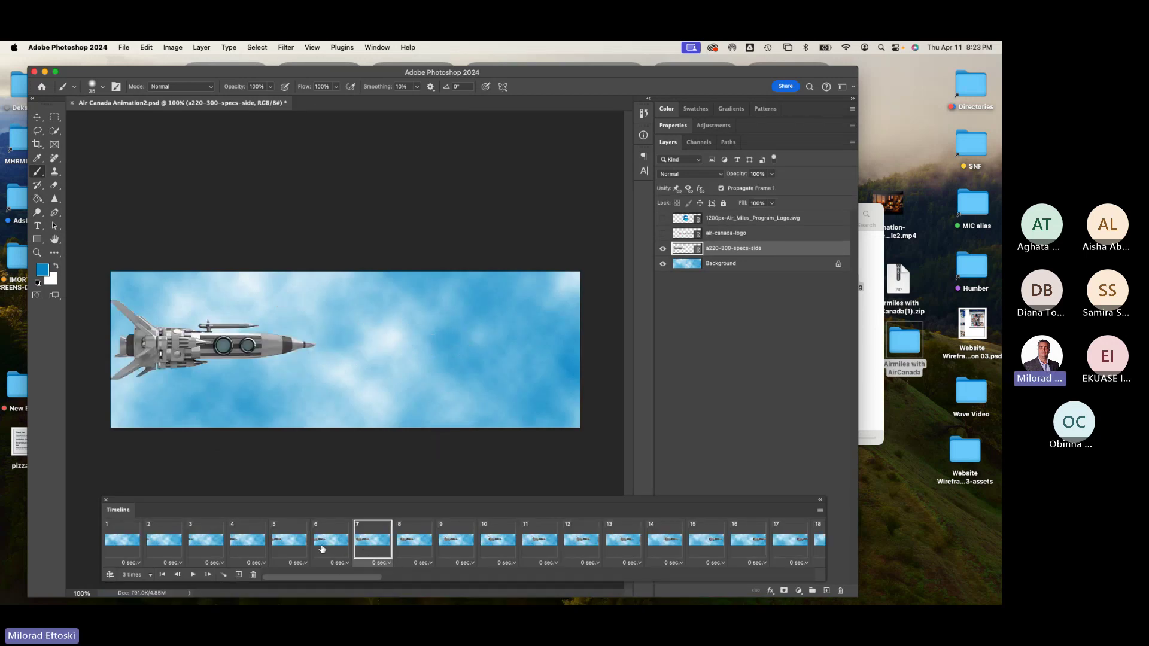
pyautogui.click(331, 540)
pyautogui.click(371, 541)
pyautogui.click(497, 541)
pyautogui.click(526, 550)
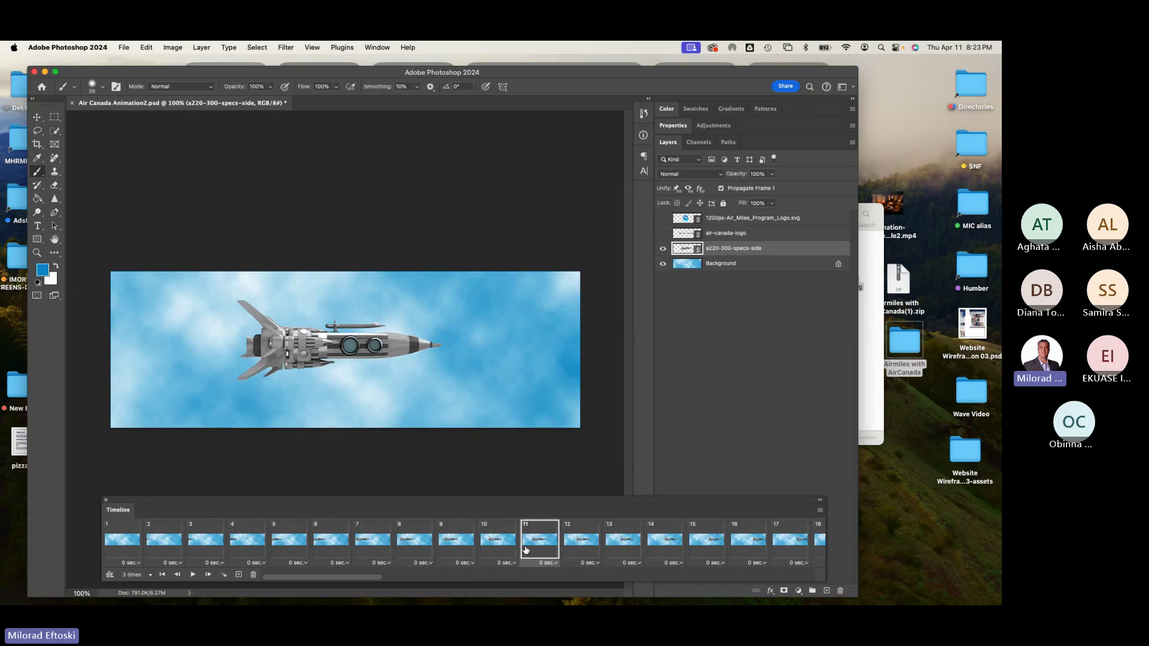
# Go to frame 40 of the animation and open the air-canada-logo smart object's contents.
pyautogui.hscroll(5, 489, 543)
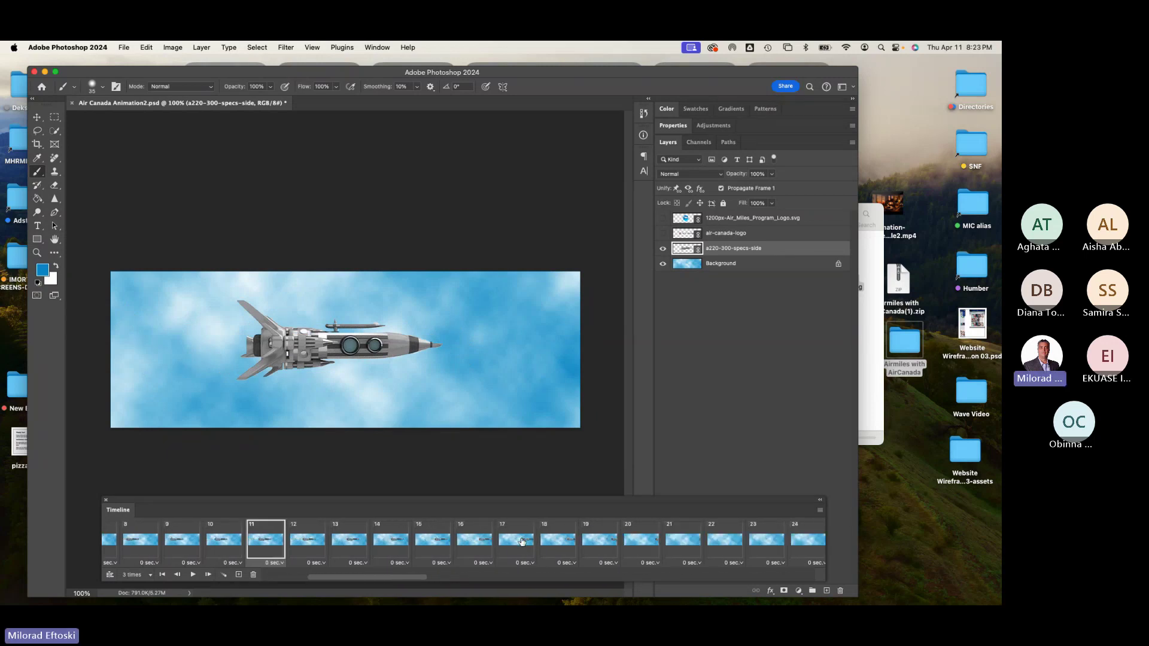
pyautogui.hscroll(4, 473, 541)
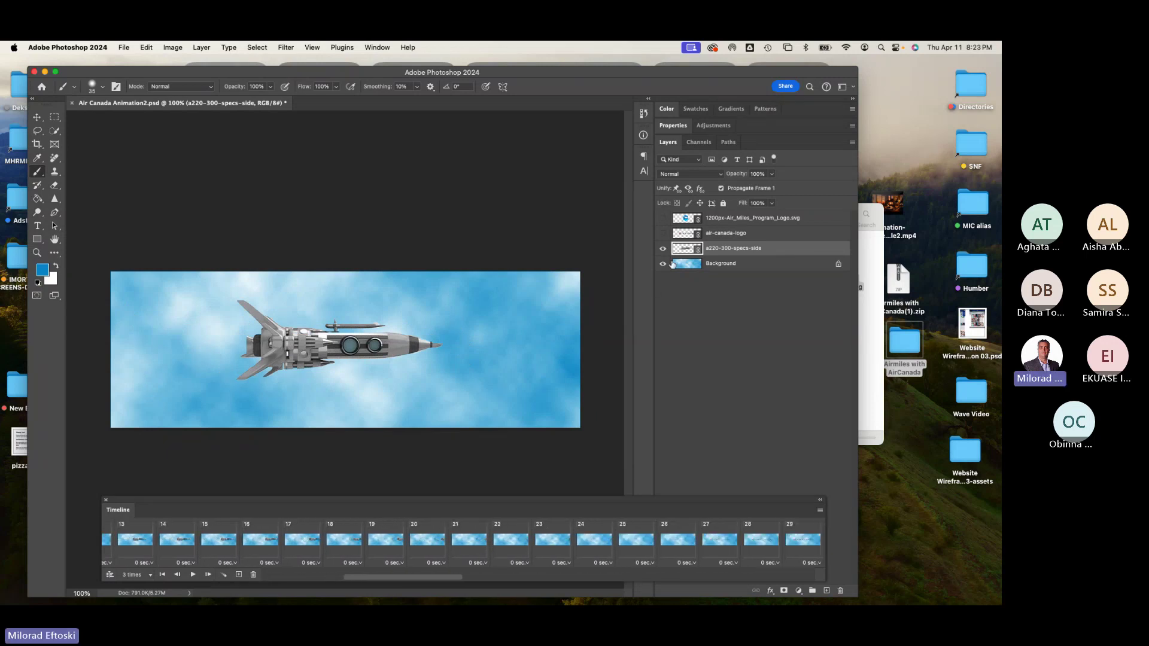
pyautogui.hscroll(10, 617, 551)
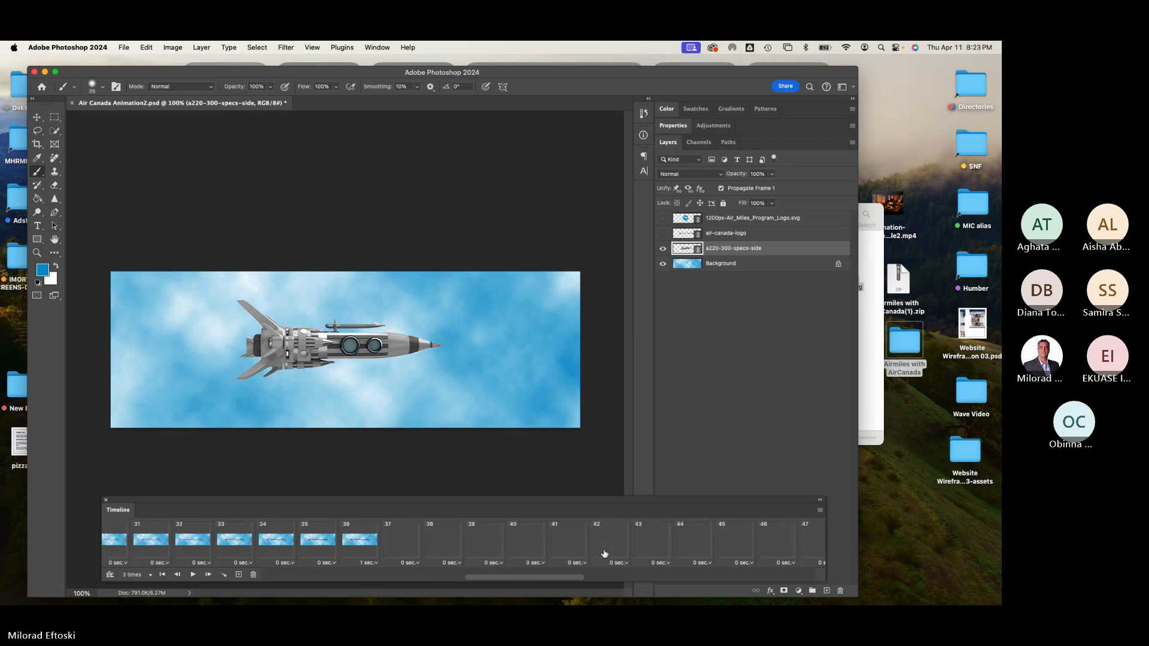
pyautogui.click(526, 540)
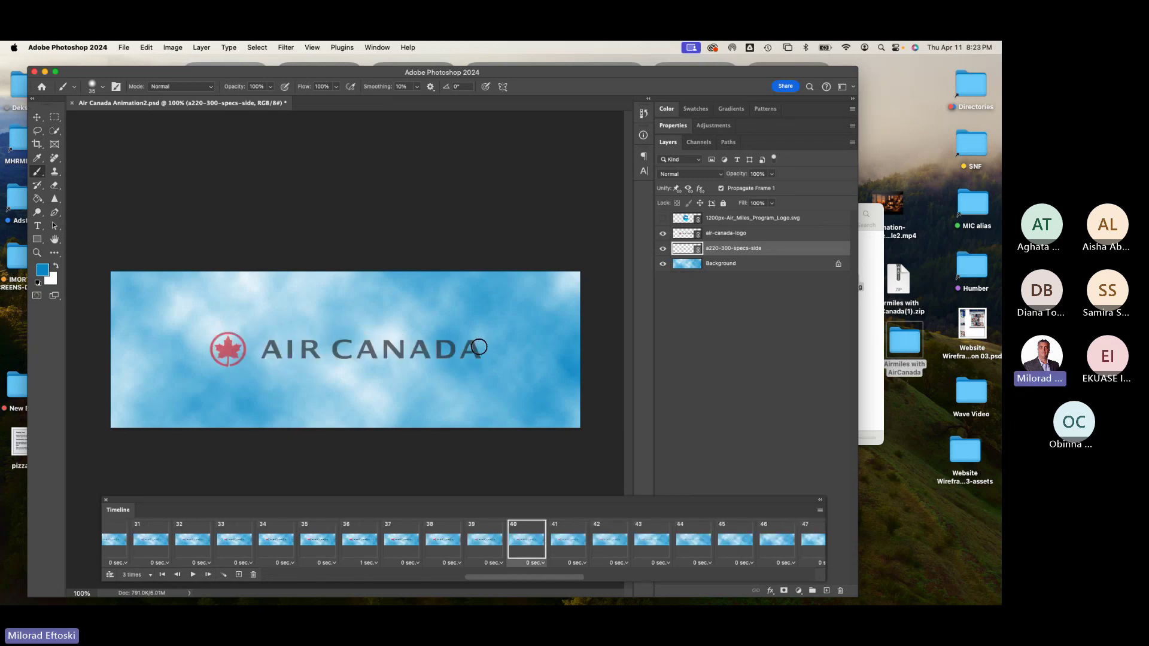
pyautogui.click(738, 237)
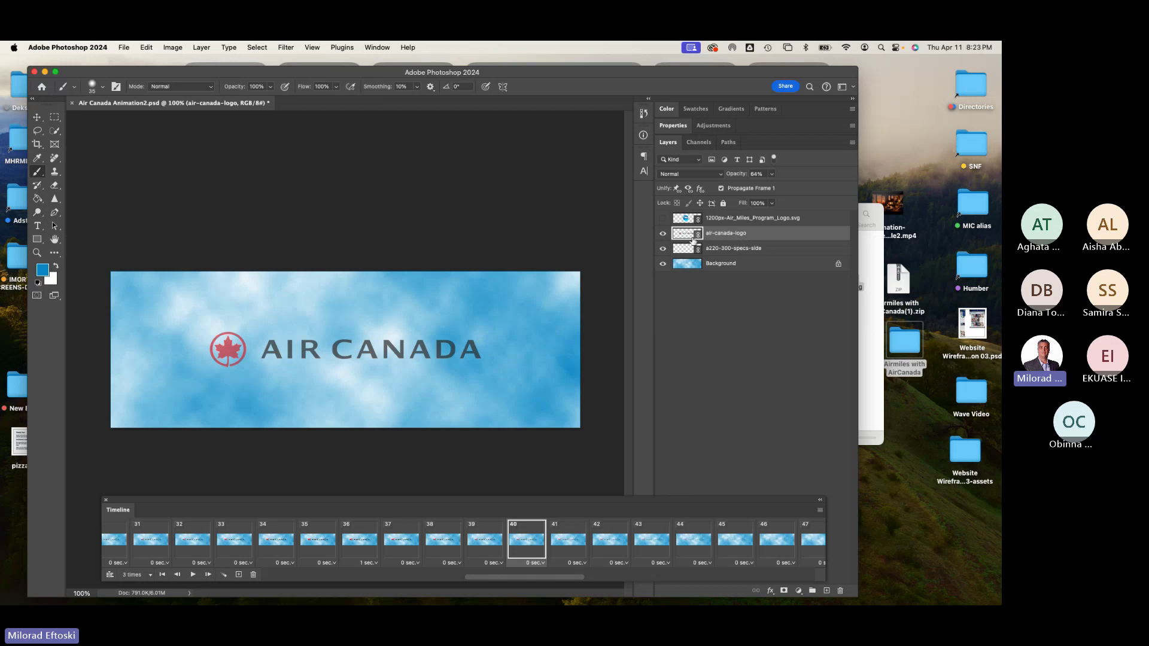
pyautogui.doubleClick(686, 233)
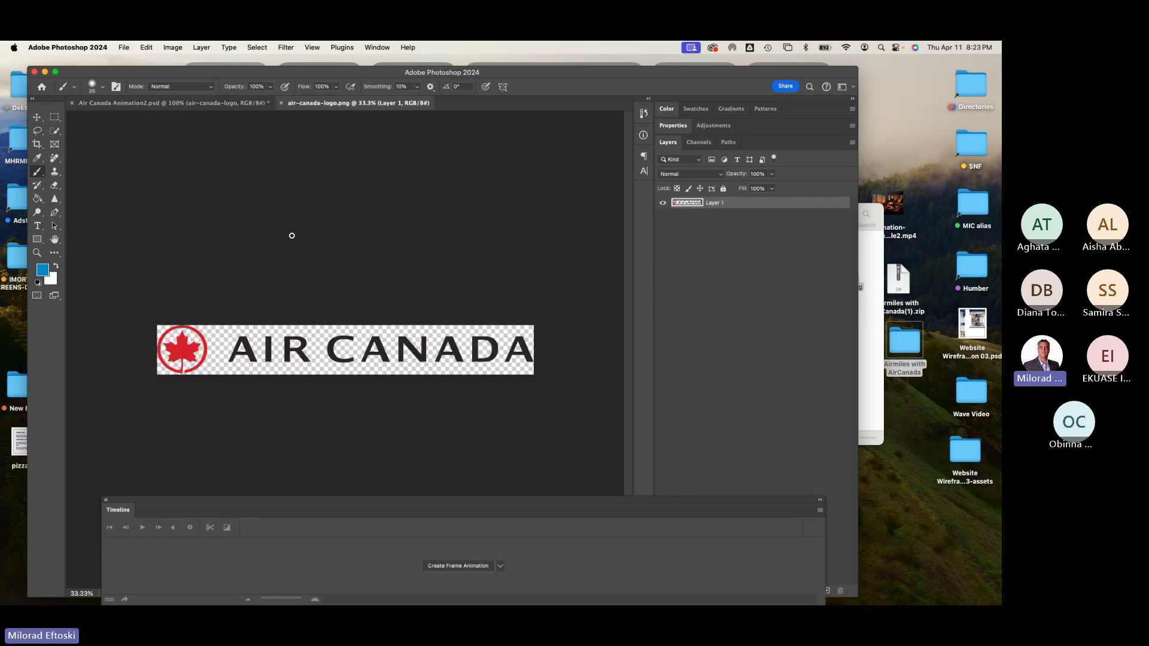
# Place the WestJet logo PNG from the Airmiles with AirCanada folder as an embedded object over the Air Canada logo.
pyautogui.click(124, 48)
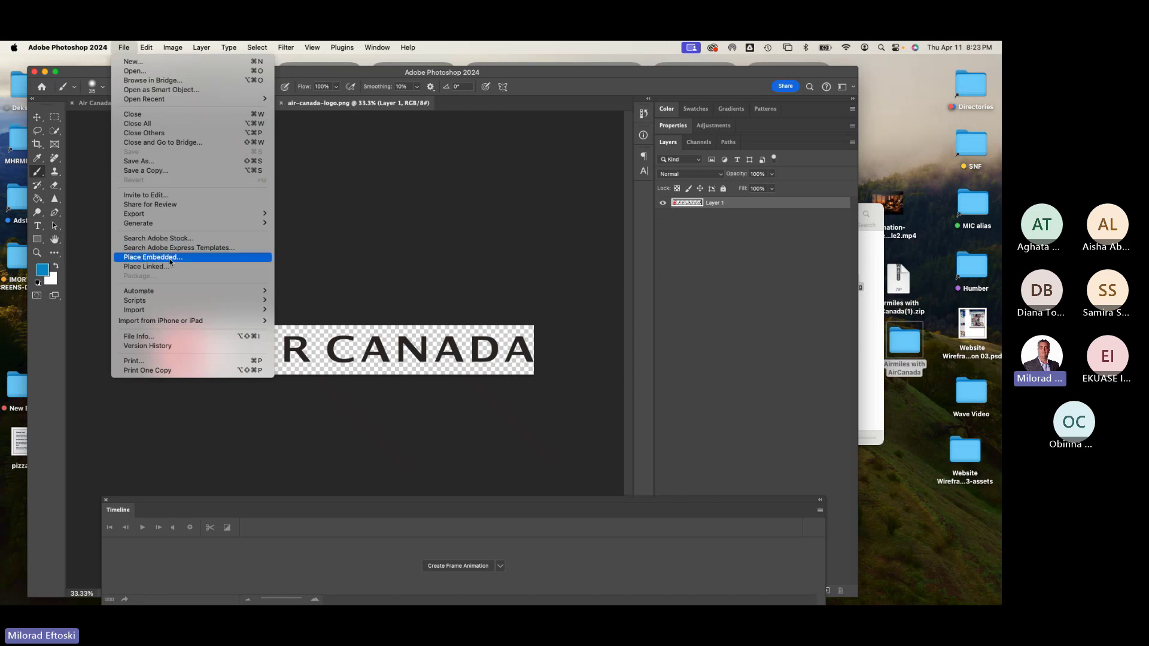
pyautogui.click(171, 260)
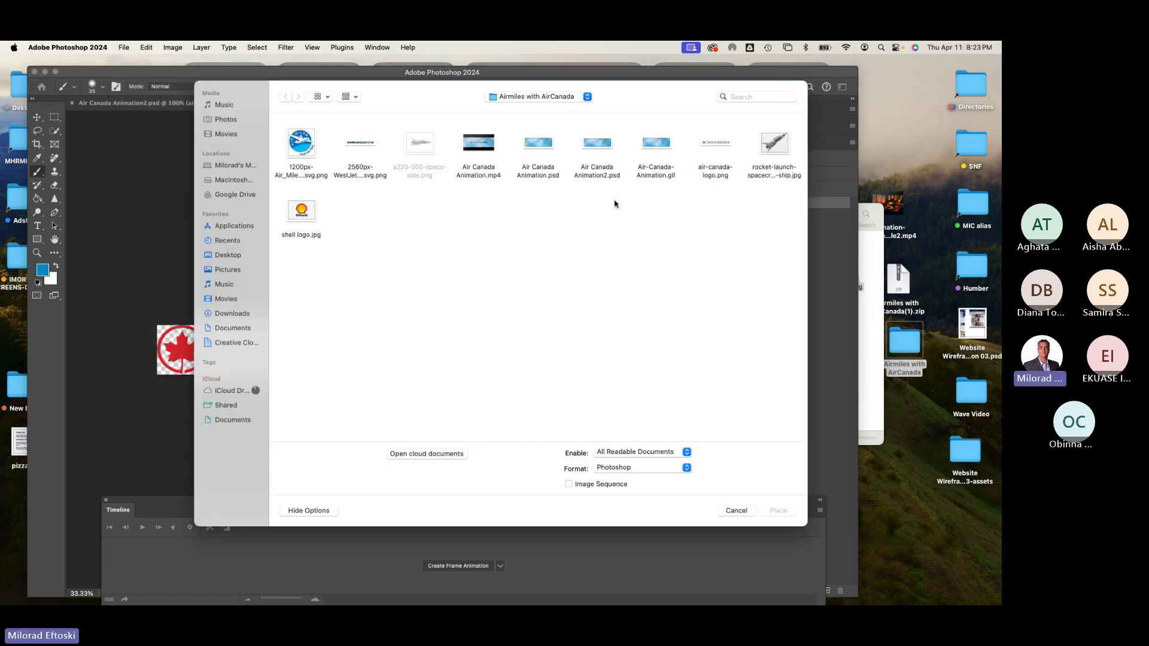
pyautogui.doubleClick(360, 144)
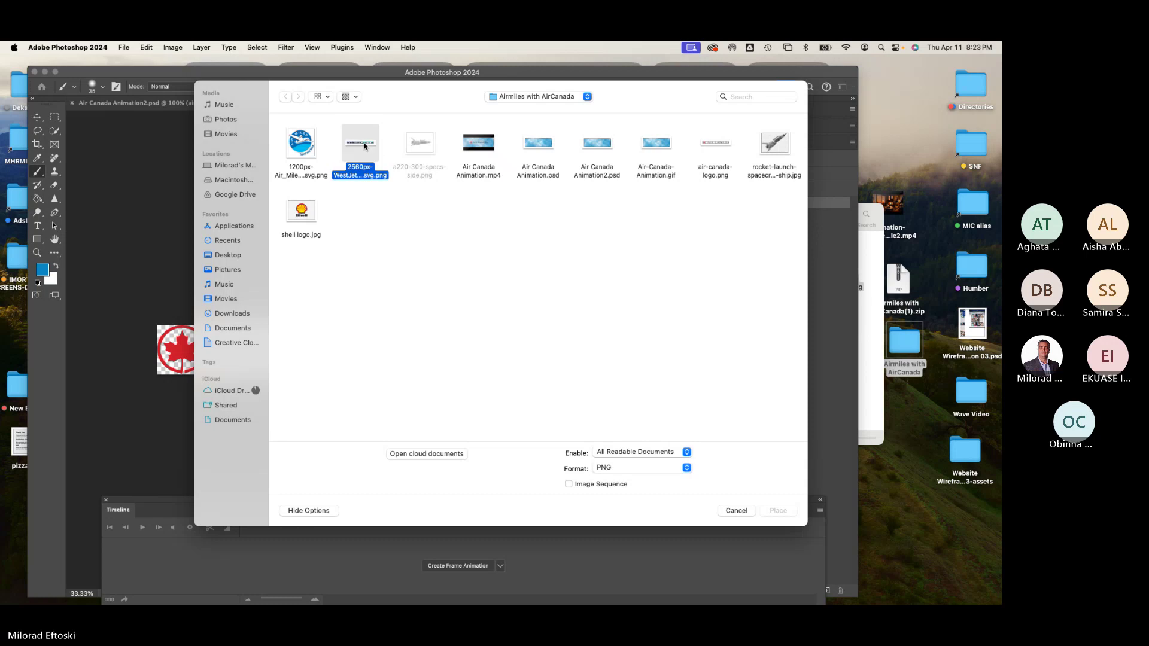
pyautogui.press('Return')
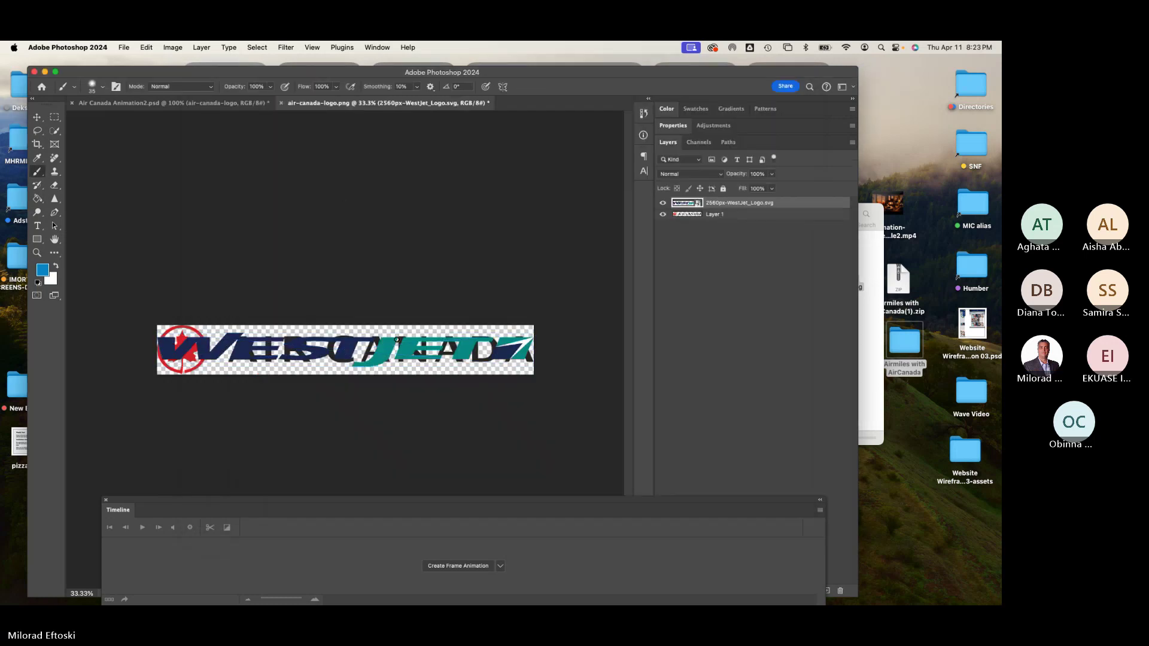
# Delete the Air Canada logo's Layer 1, save the smart object's contents, and close its document.
pyautogui.click(718, 221)
pyautogui.press('Delete')
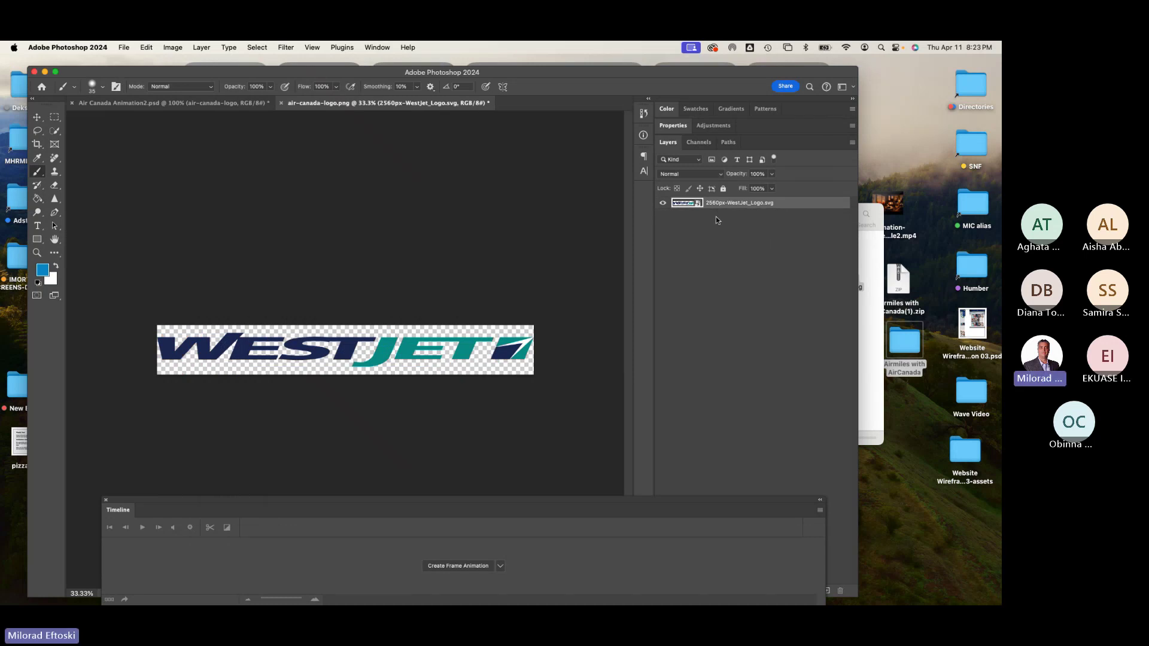
pyautogui.press('super+s')
pyautogui.press('super+w')
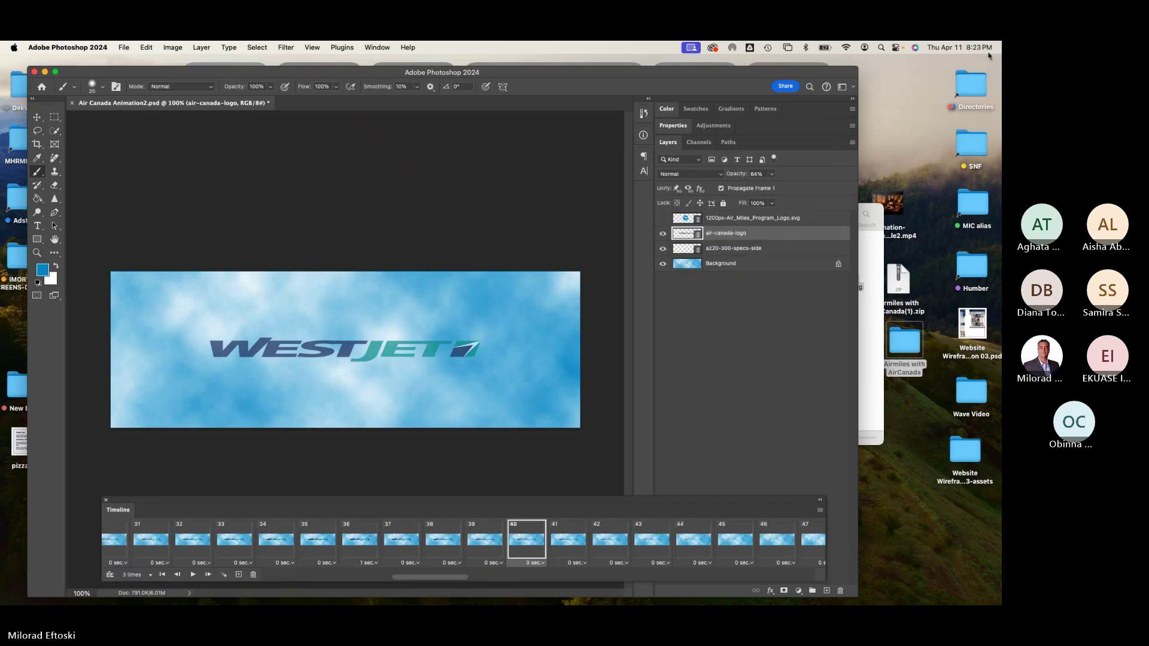
# Check how the WestJet logo appears in frames 41 to 44 and in frame 36.
pyautogui.click(576, 539)
pyautogui.click(615, 543)
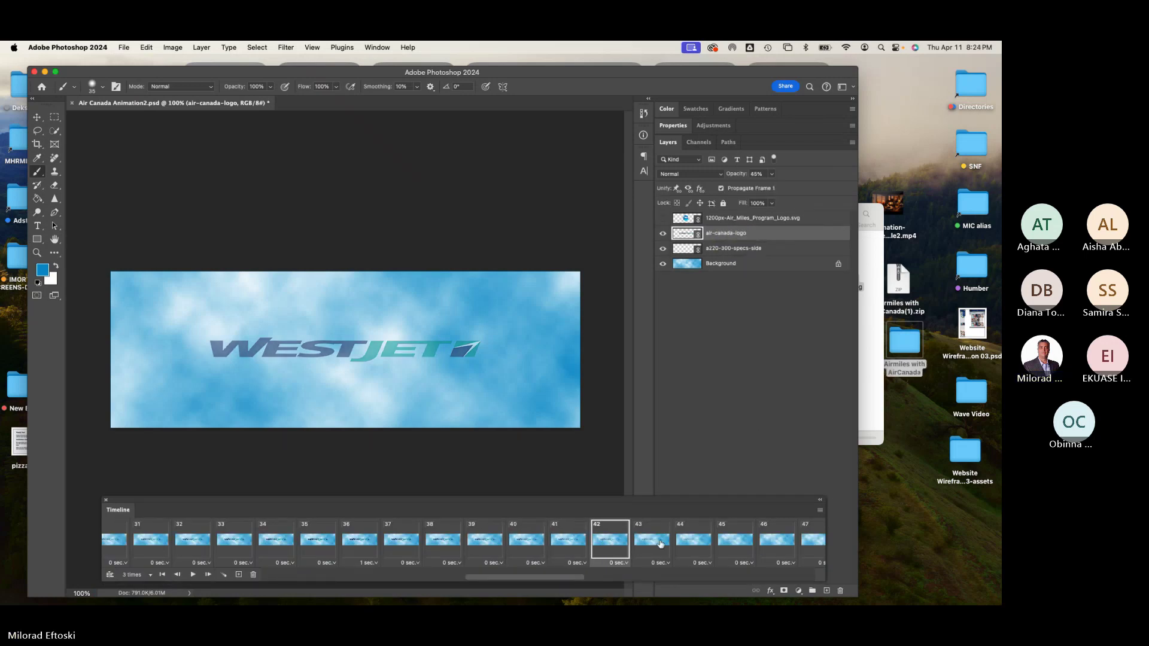
pyautogui.click(673, 544)
pyautogui.click(703, 545)
pyautogui.click(380, 542)
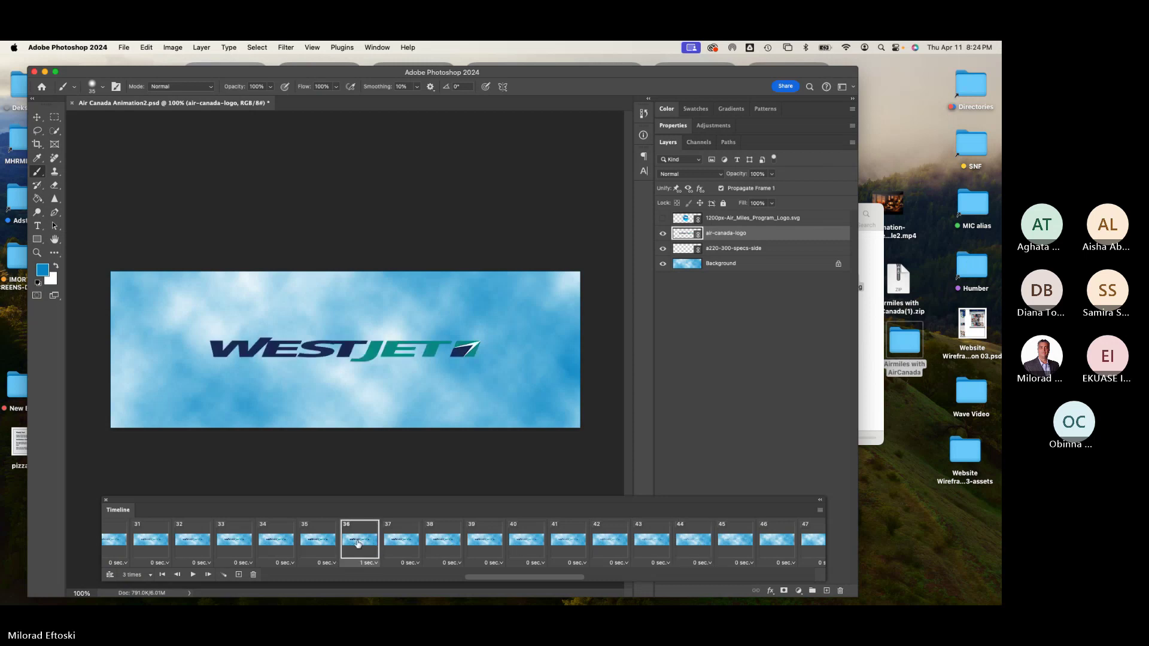
# Go to frame 69 of the animation and open the Air Miles logo smart object's contents.
pyautogui.hscroll(10, 591, 545)
pyautogui.hscroll(5, 591, 544)
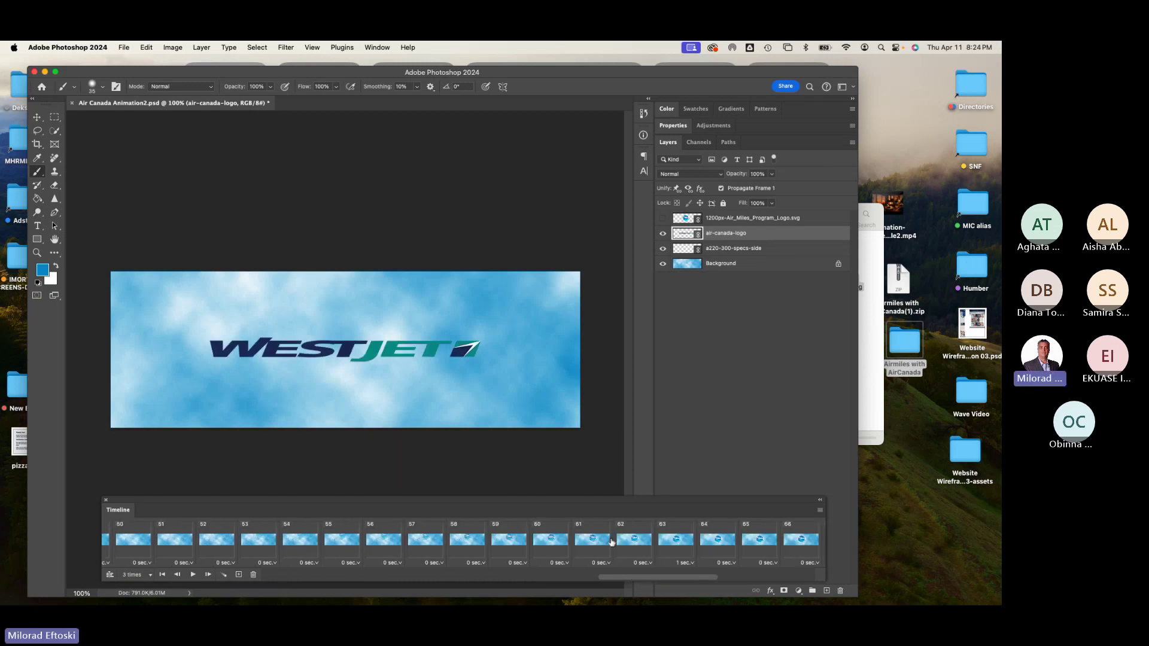
pyautogui.click(590, 540)
pyautogui.click(580, 542)
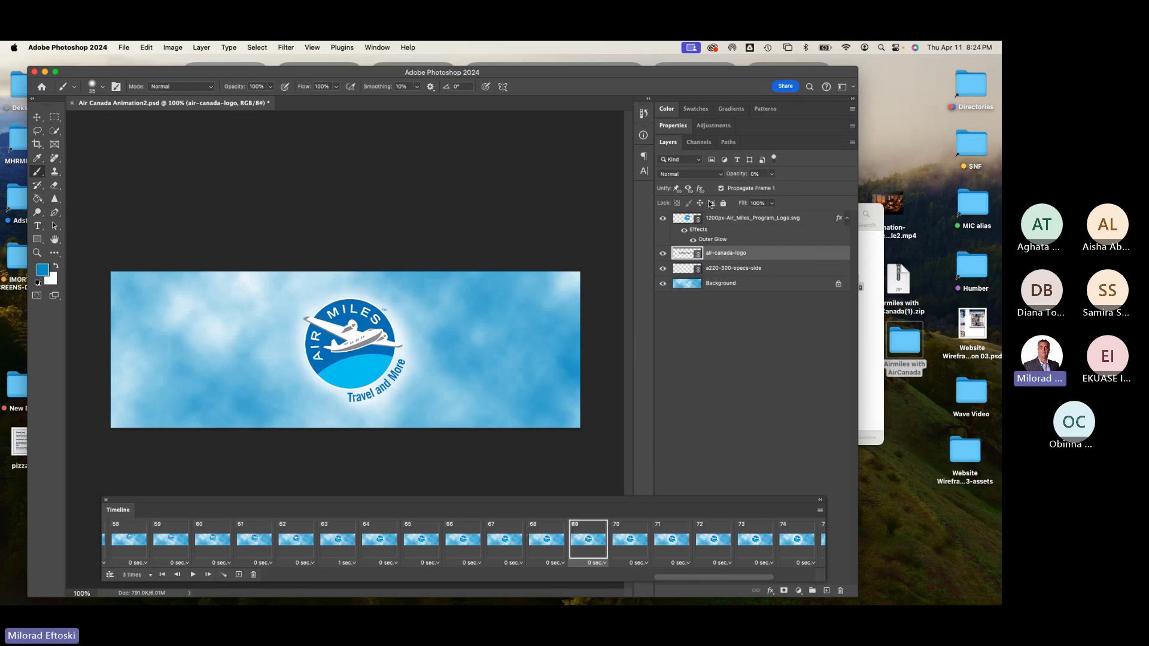
pyautogui.click(688, 219)
pyautogui.doubleClick(688, 219)
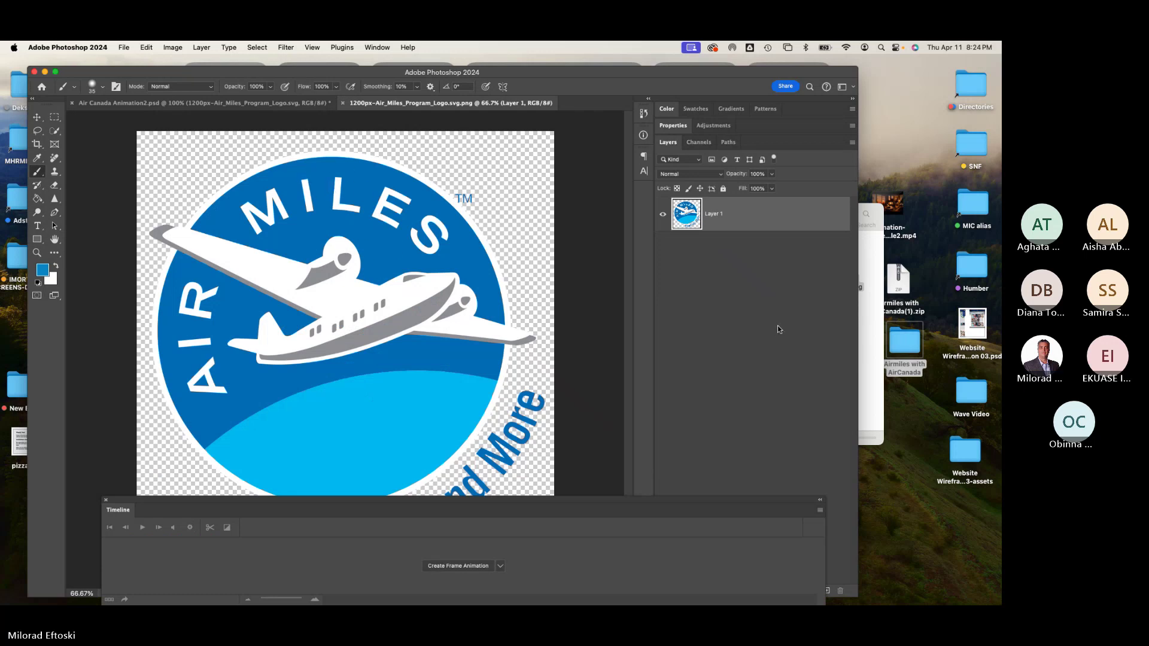
# Place shell logo.jpg from the Airmiles with AirCanada folder into the Air Miles logo document.
pyautogui.click(872, 359)
pyautogui.click(550, 323)
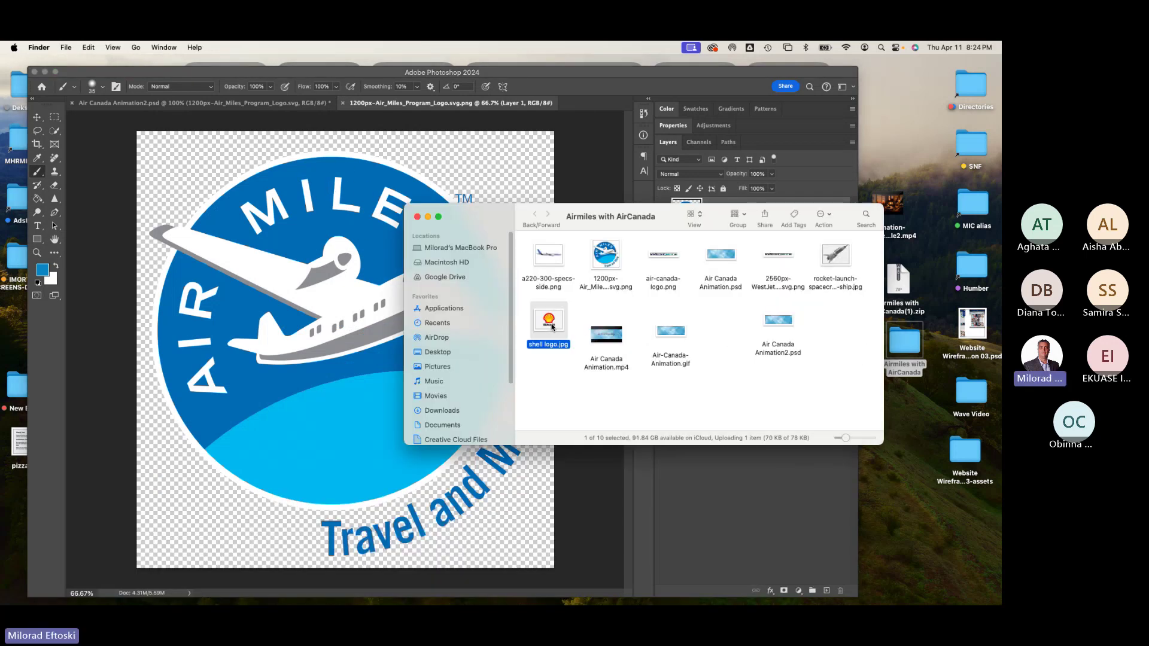
pyautogui.moveTo(552, 322); pyautogui.dragTo(302, 356)
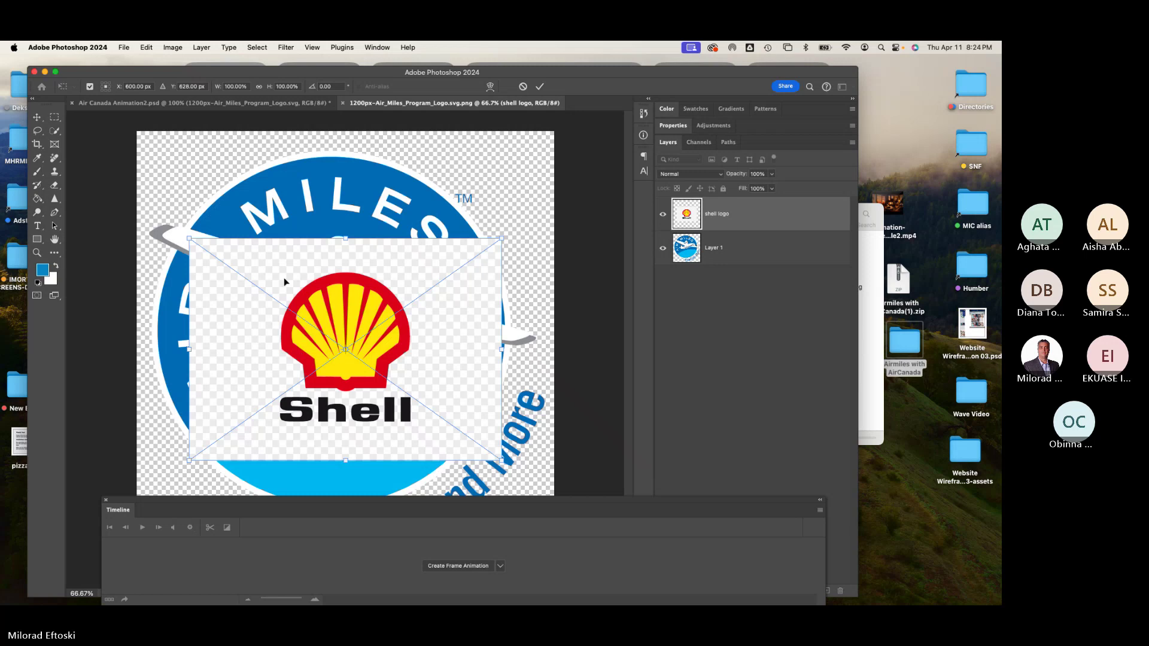
# Enlarge the placed Shell logo to about 200%, centre it over the canvas, and commit the placement.
pyautogui.moveTo(187, 237); pyautogui.dragTo(128, 193)
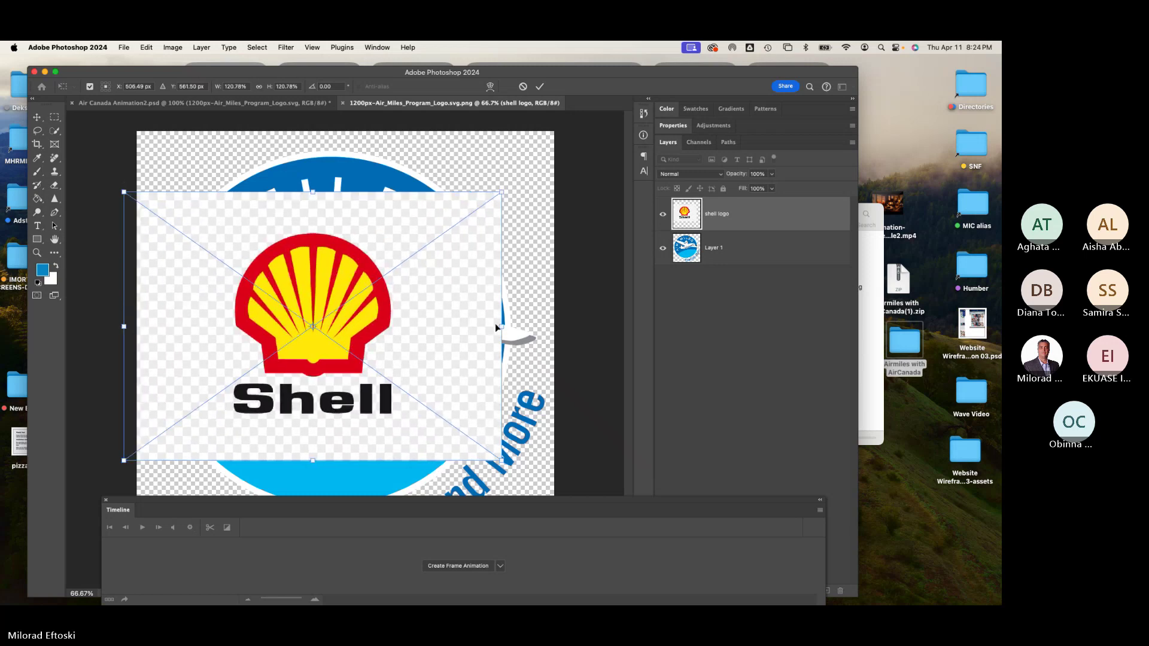
pyautogui.moveTo(504, 327); pyautogui.dragTo(607, 326)
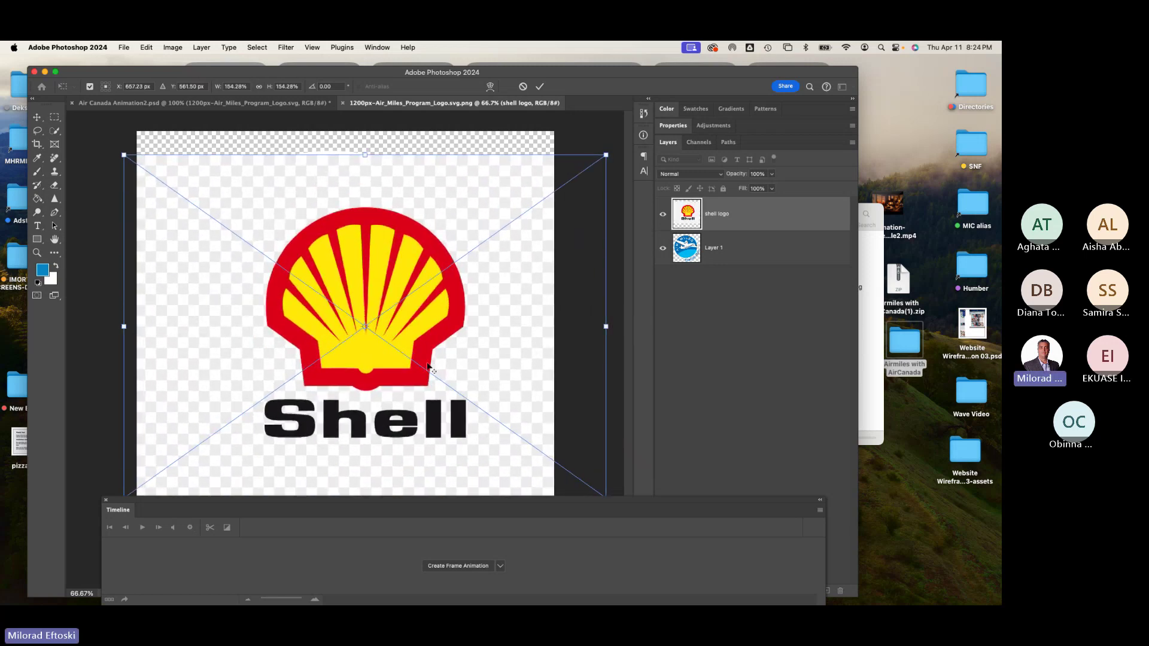
pyautogui.scroll(-5, 429, 367)
pyautogui.moveTo(356, 412); pyautogui.dragTo(353, 449)
pyautogui.moveTo(382, 376); pyautogui.dragTo(374, 367)
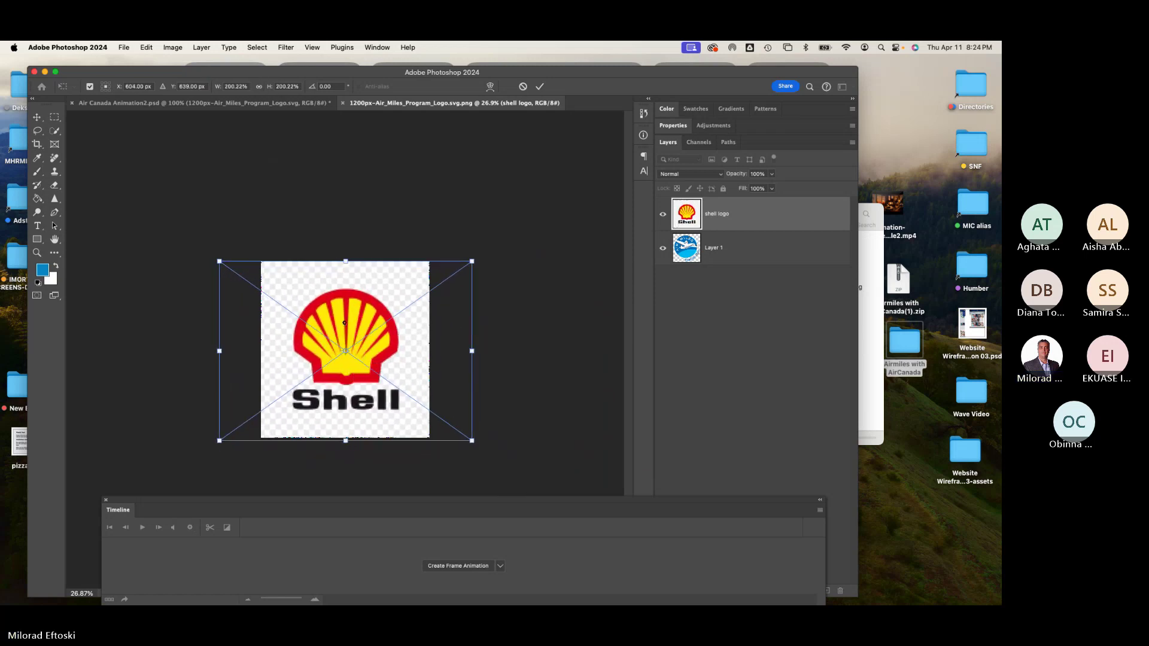
pyautogui.press('Return')
# Select the red and yellow shell emblem using the Quick Selection tool with an enlarged brush.
pyautogui.press('b')
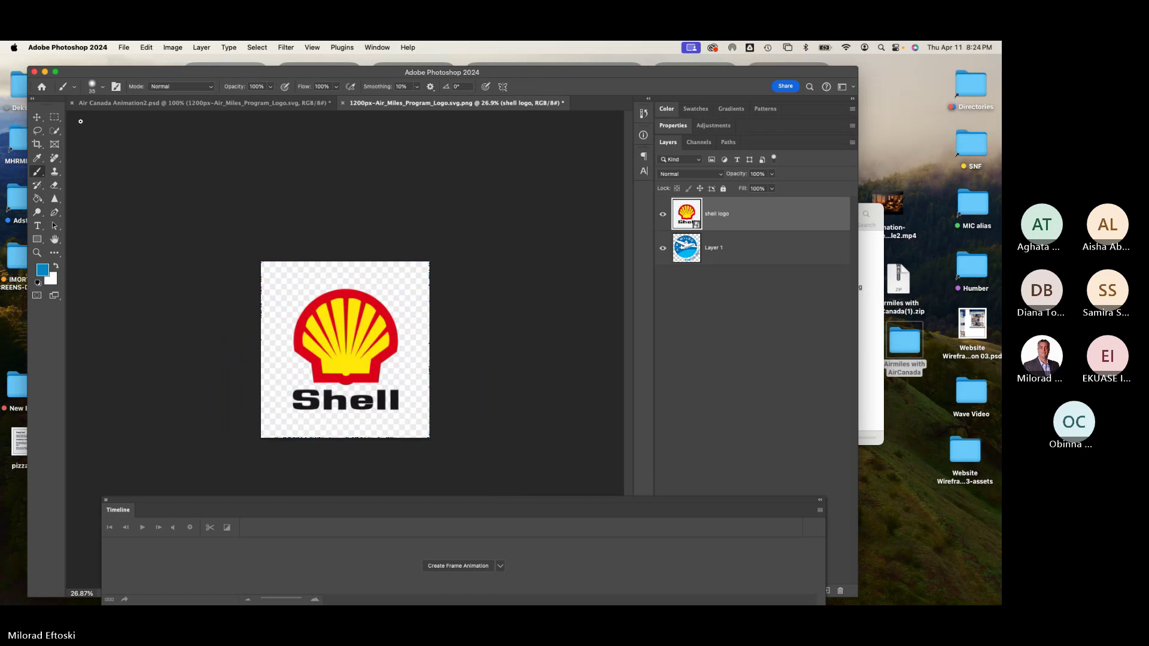
pyautogui.click(53, 131)
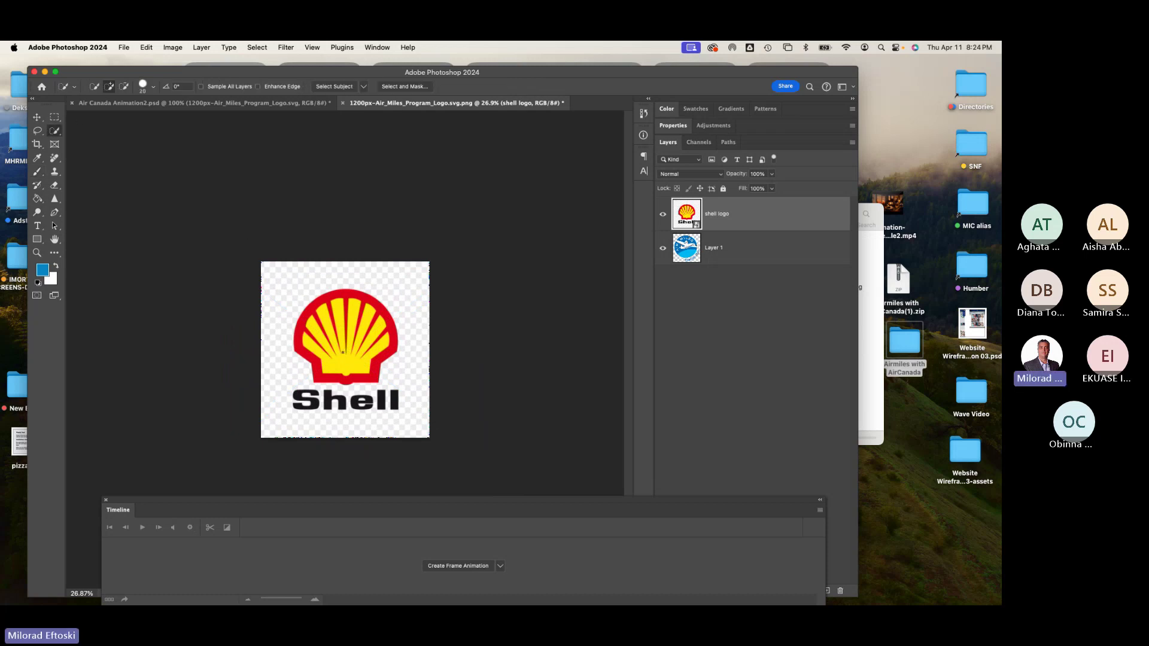
pyautogui.press(']')
pyautogui.press(']')
pyautogui.press(']')
pyautogui.press(']')
pyautogui.press(']')
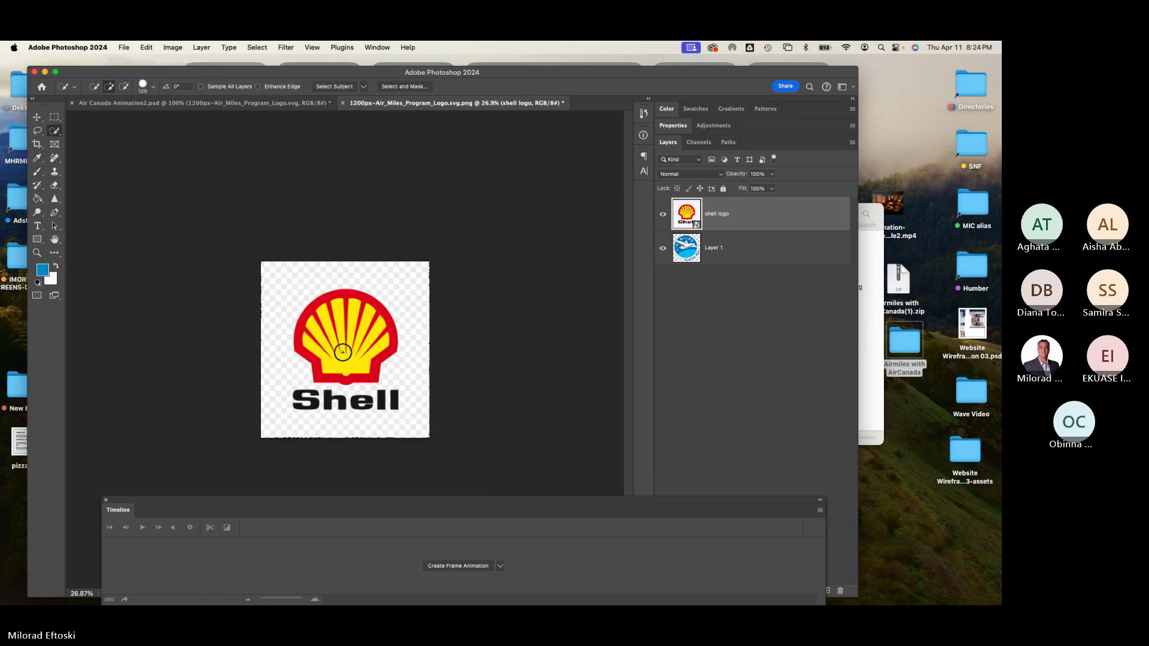
pyautogui.moveTo(343, 353)
pyautogui.mouseDown()
pyautogui.moveTo(318, 331)
pyautogui.moveTo(325, 311)
pyautogui.moveTo(342, 308)
pyautogui.moveTo(356, 355)
pyautogui.mouseUp()
pyautogui.scroll(5, 357, 401)
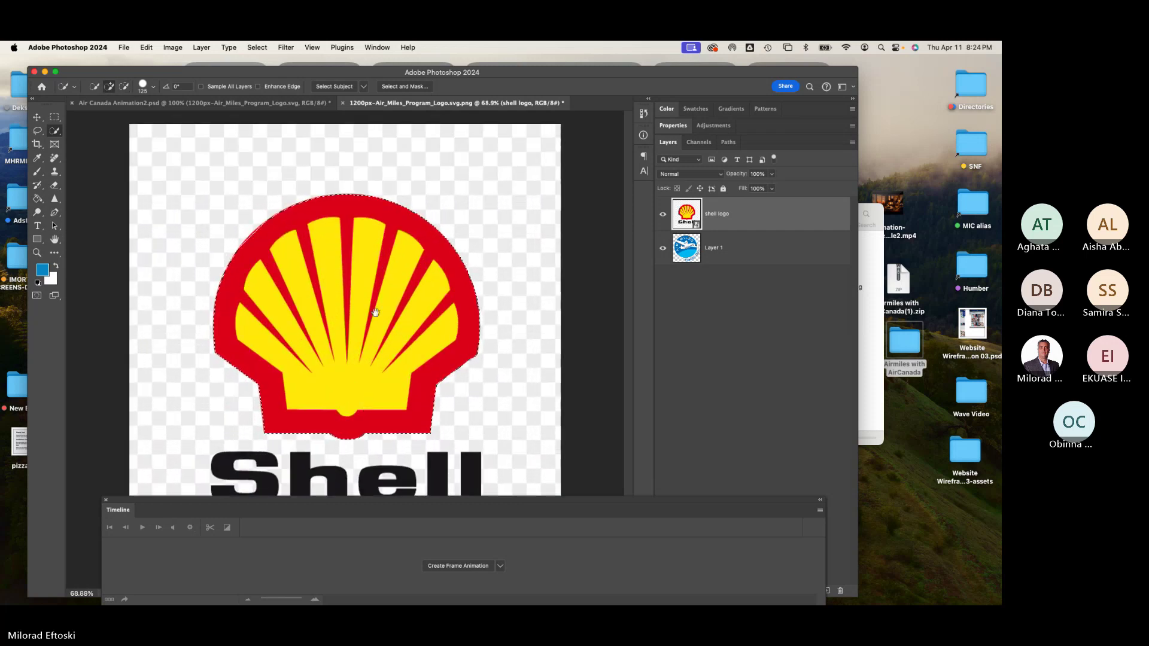
# Add the black Shell lettering to the selection with the Magic Wand, moving the Timeline out of the way.
pyautogui.moveTo(258, 505); pyautogui.dragTo(236, 533)
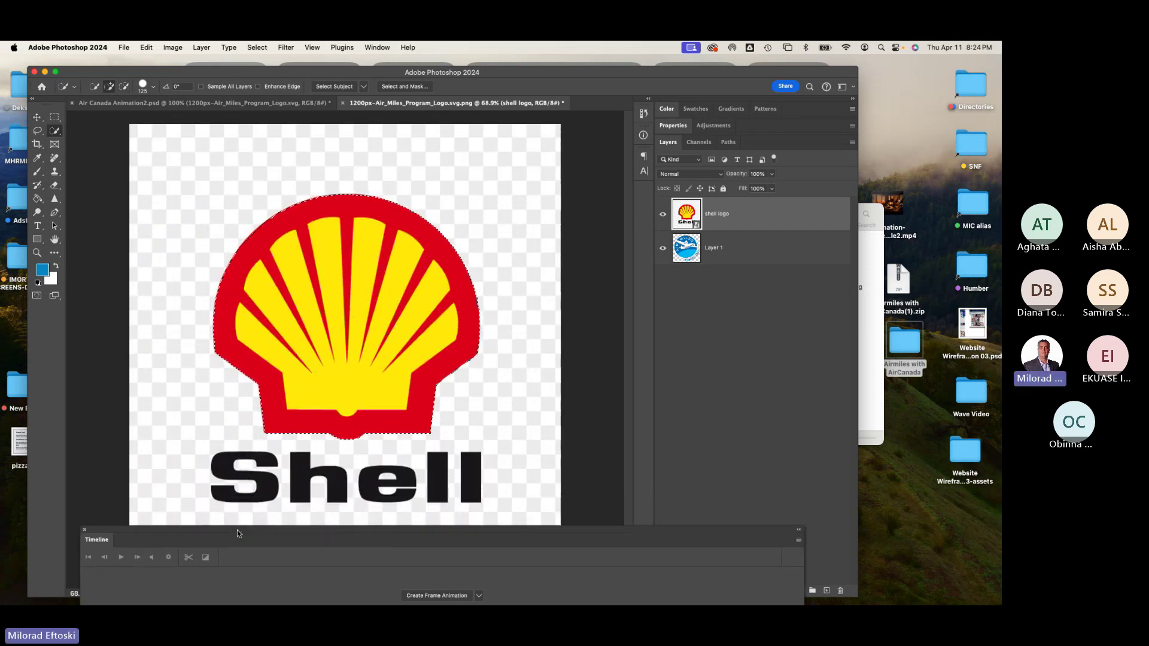
pyautogui.click(57, 134)
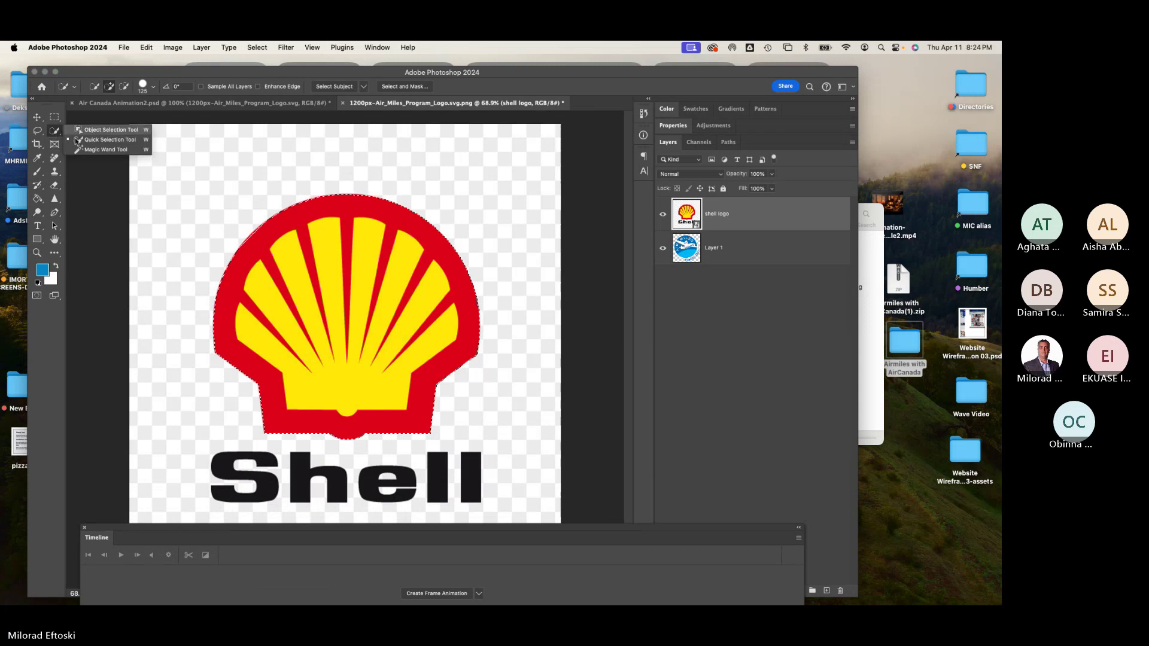
pyautogui.click(96, 152)
pyautogui.keyDown('shift'); pyautogui.click(227, 470); pyautogui.keyUp('shift')
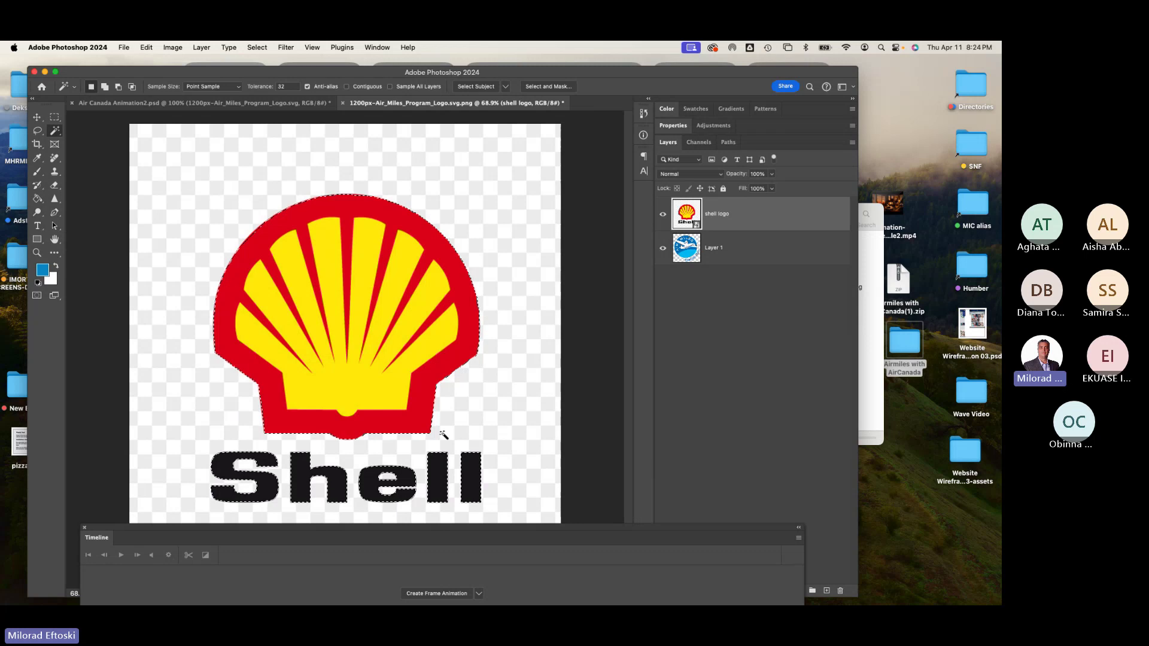
# Copy the selected Shell logo to a new layer and delete the original shell logo layer and the Air Miles Layer 1.
pyautogui.press('super+0')
pyautogui.press('super+minus')
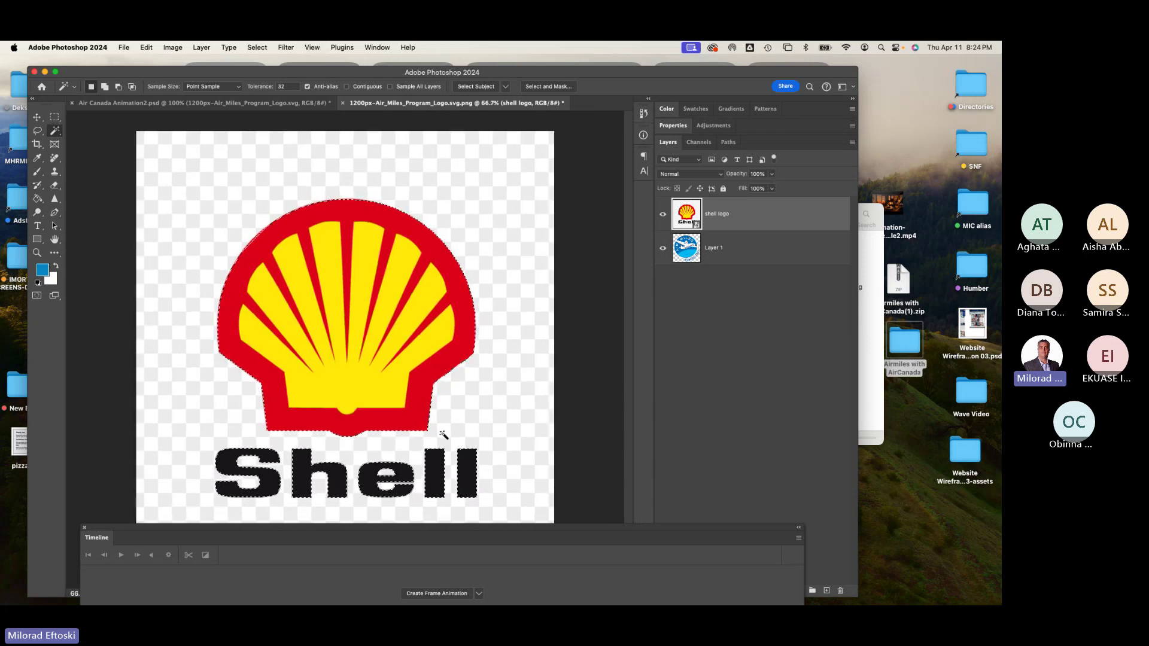
pyautogui.press('super+j')
pyautogui.click(782, 256)
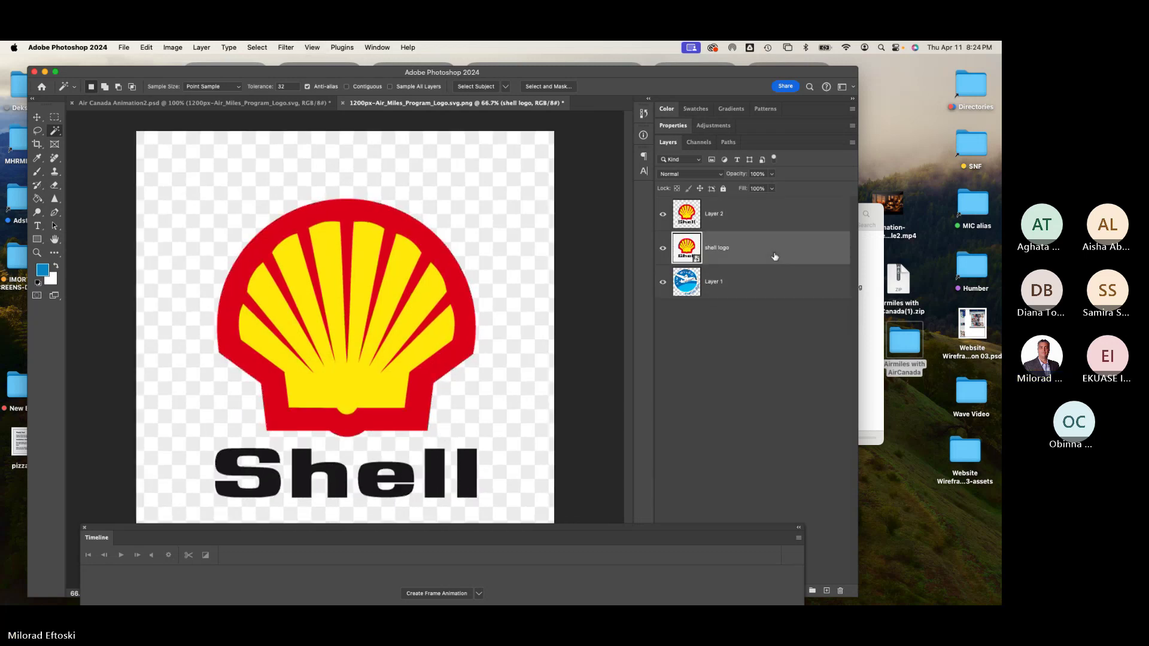
pyautogui.press('BackSpace')
pyautogui.press('BackSpace')
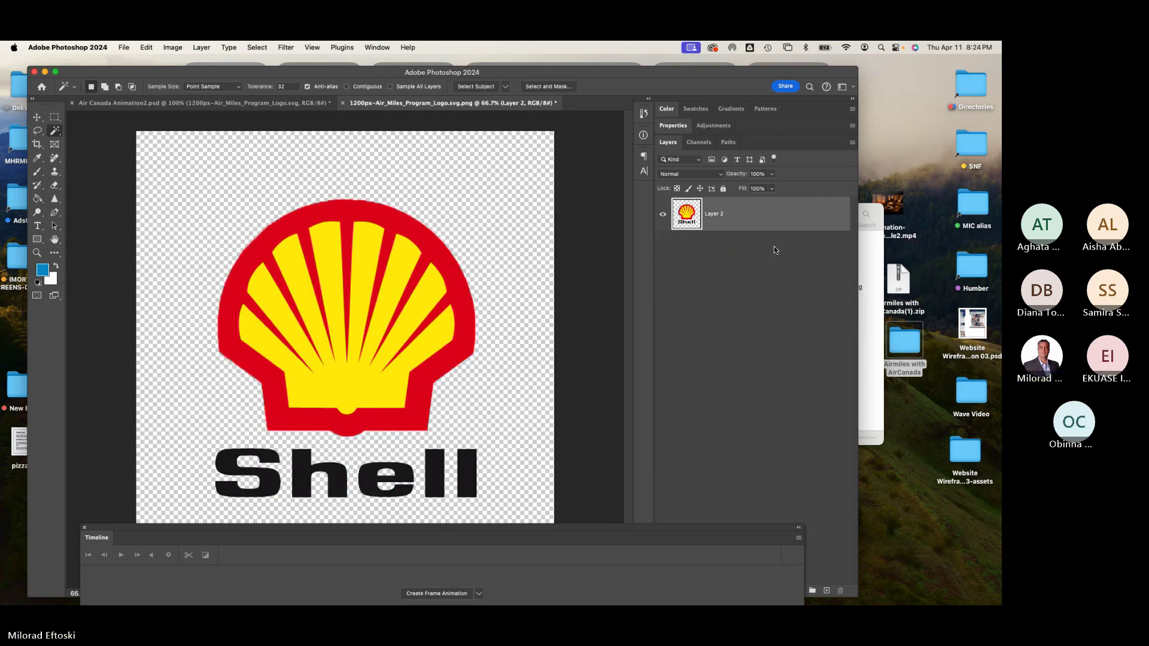
# Enlarge the Shell logo with Free Transform until it nearly fills the canvas, and save and close the smart object contents.
pyautogui.press('super+minus')
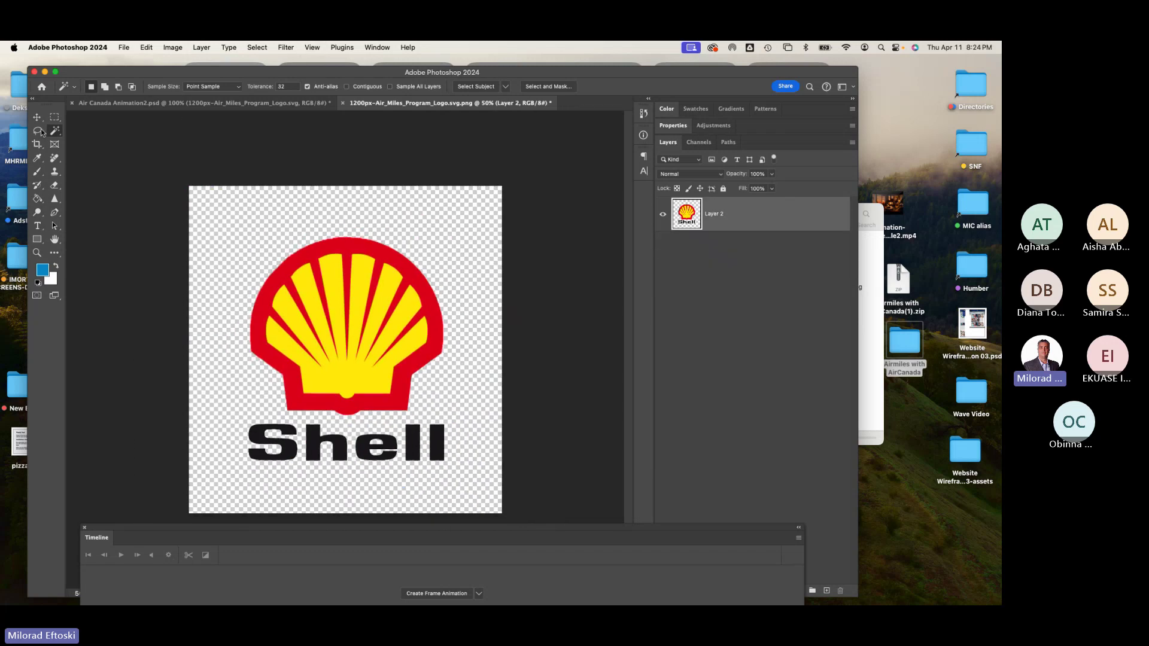
pyautogui.press('super+t')
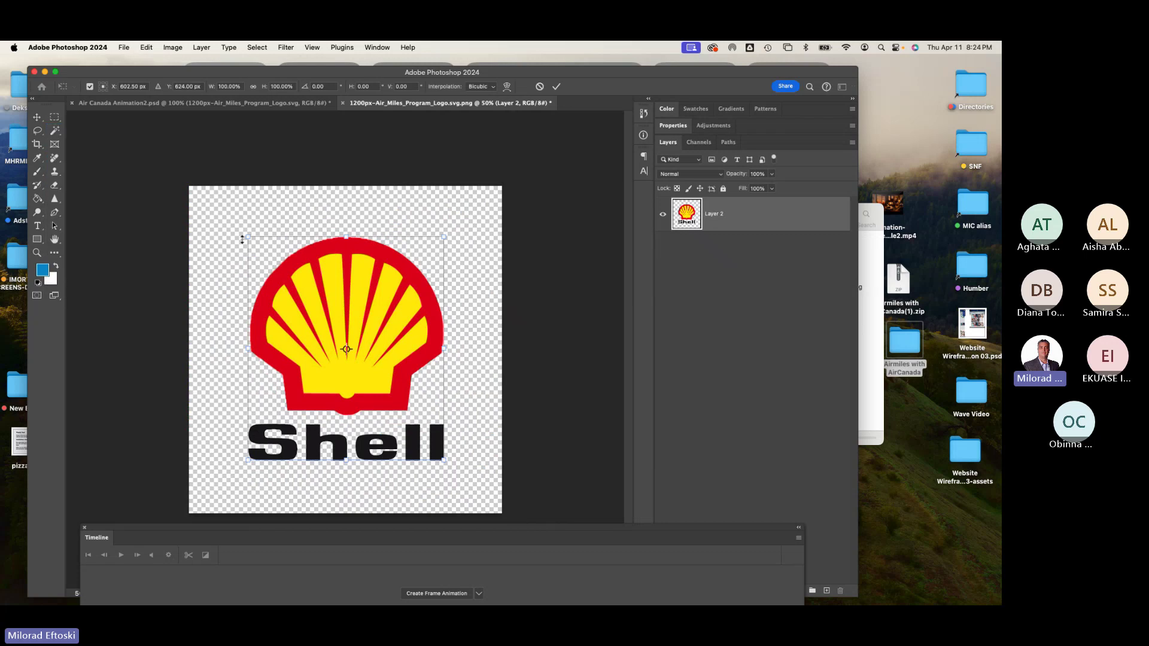
pyautogui.moveTo(246, 239); pyautogui.dragTo(217, 218)
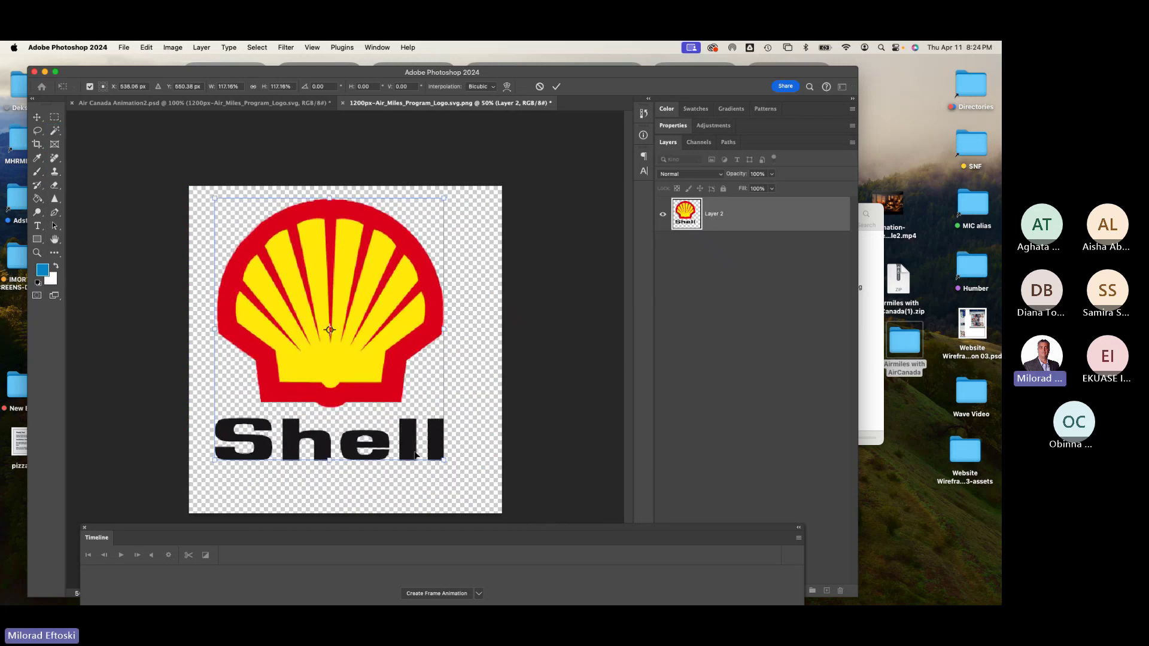
pyautogui.moveTo(445, 459); pyautogui.dragTo(479, 497)
pyautogui.press('Return')
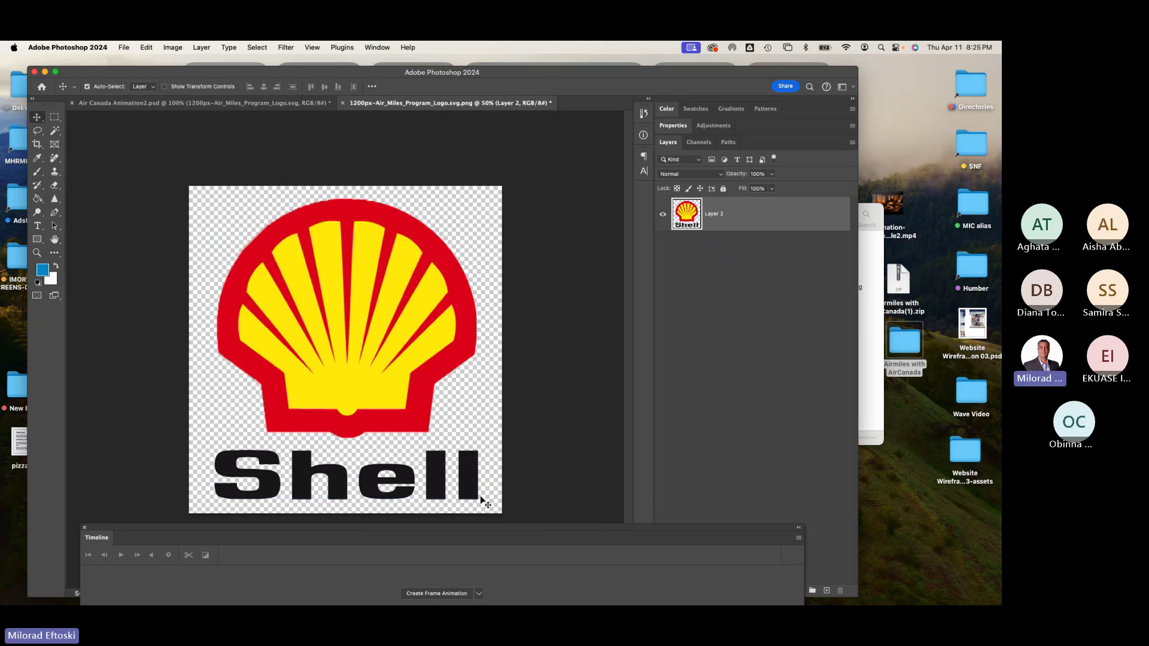
pyautogui.press('super+s')
pyautogui.press('super+w')
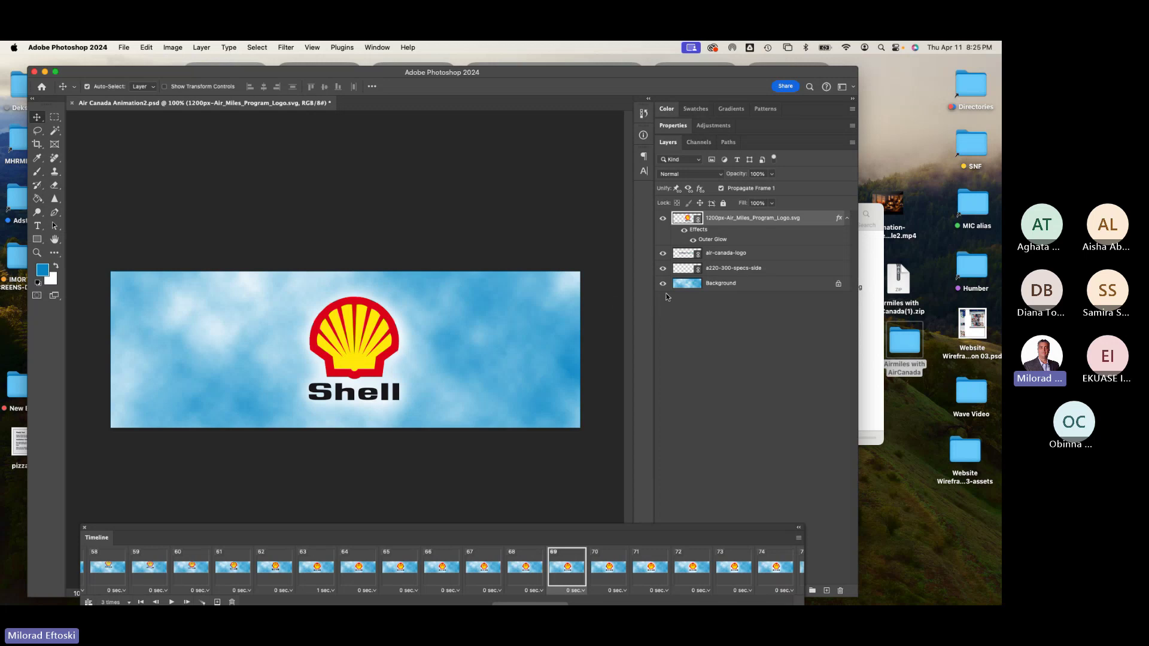
# Invert the colours of the Background layer in Air Canada Animation2.psd.
pyautogui.click(725, 288)
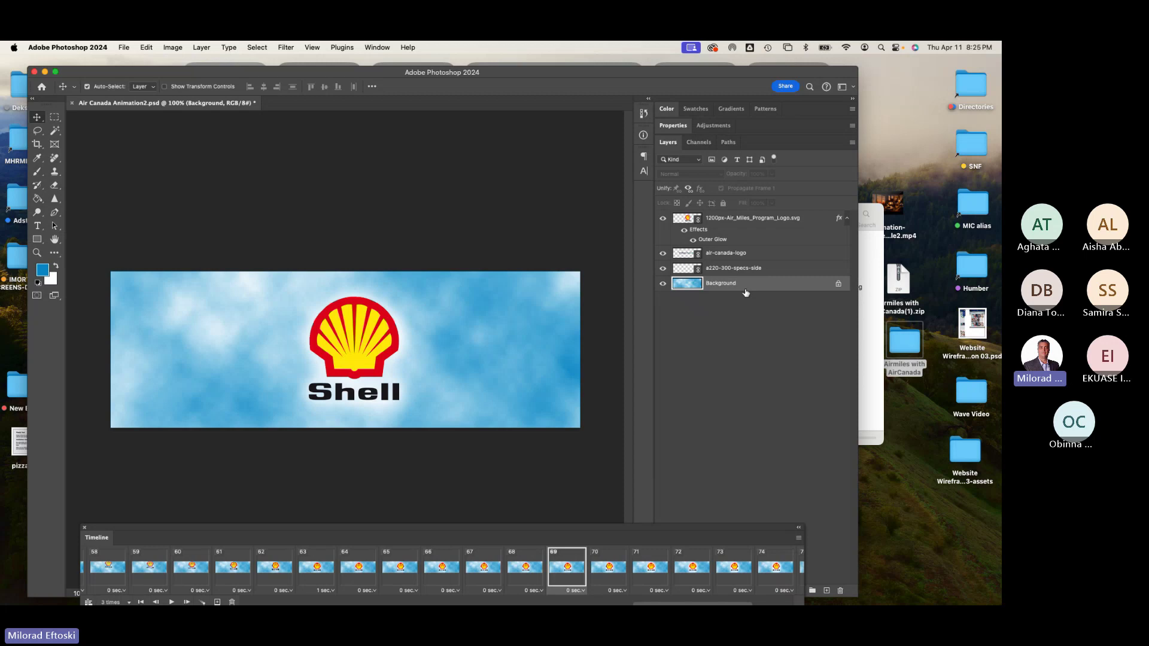
pyautogui.press('super+i')
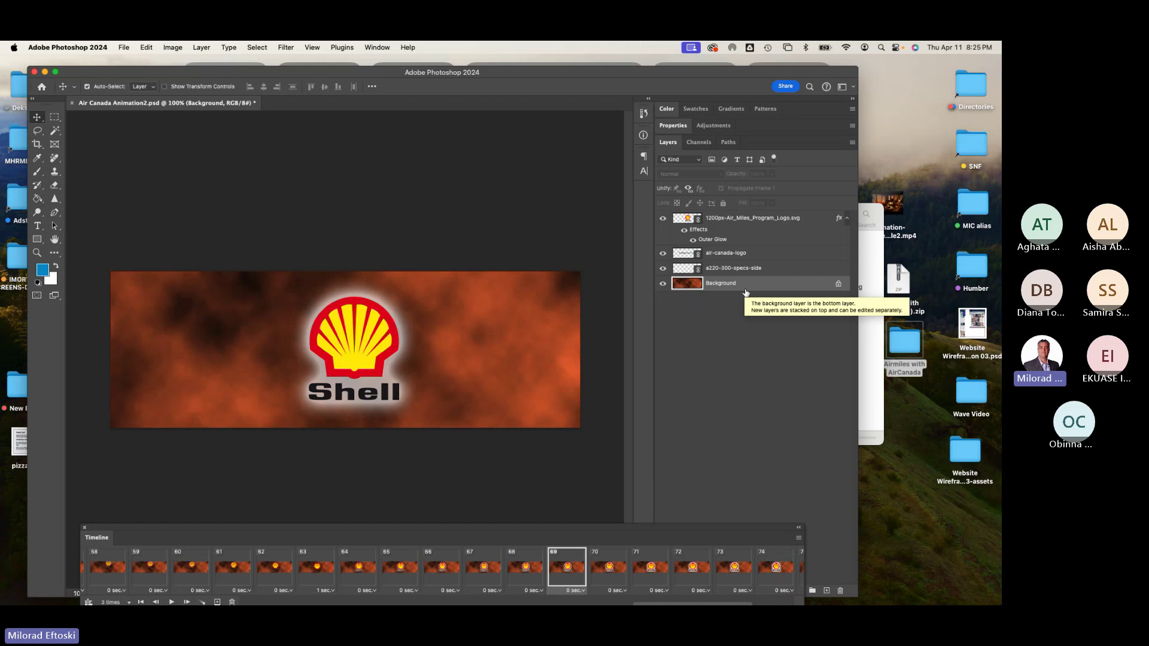
pyautogui.press('super+i')
pyautogui.press('super+i')
pyautogui.press('super+i')
pyautogui.press('super+i')
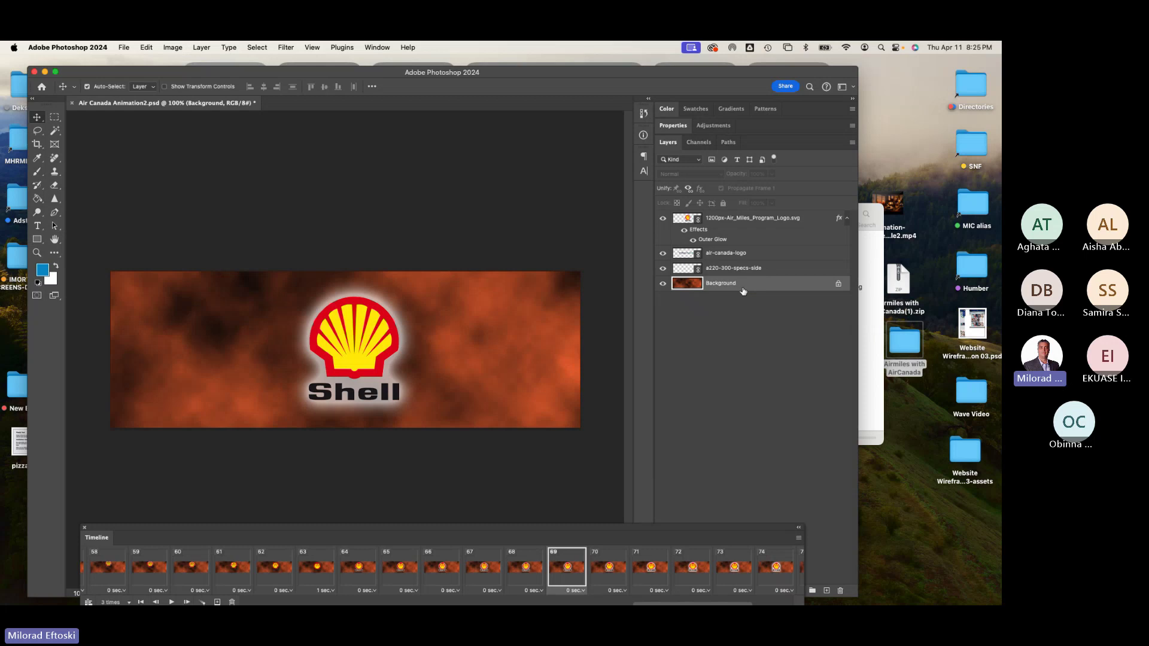
pyautogui.press('super+i')
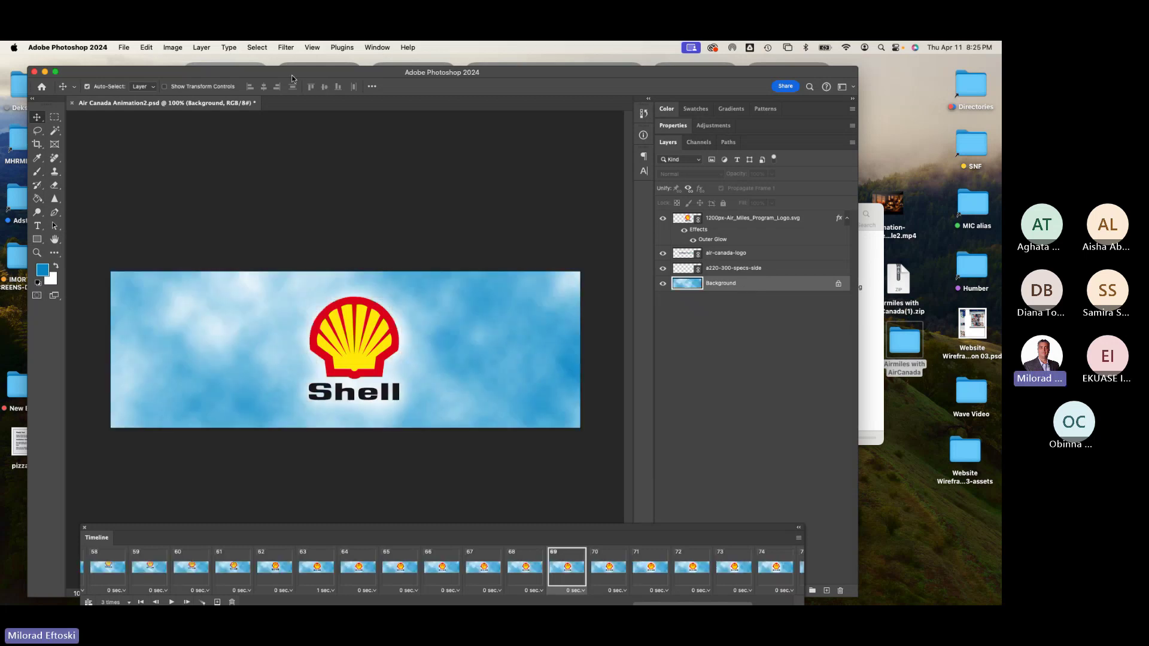
pyautogui.click(171, 47)
pyautogui.moveTo(195, 79)
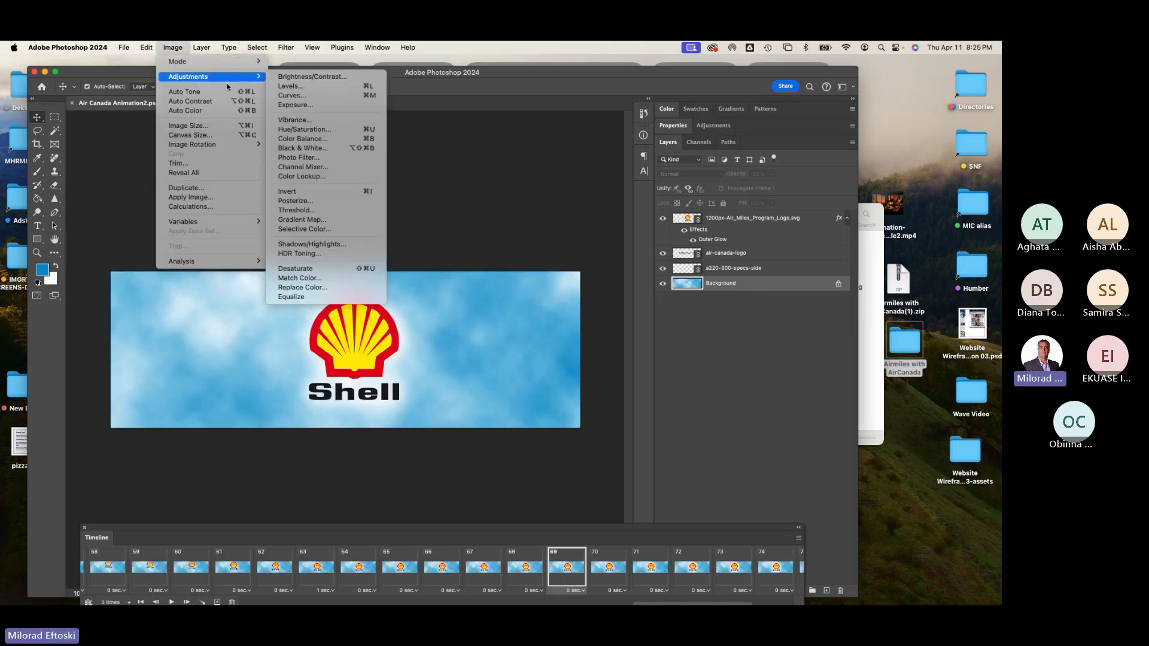
pyautogui.click(338, 191)
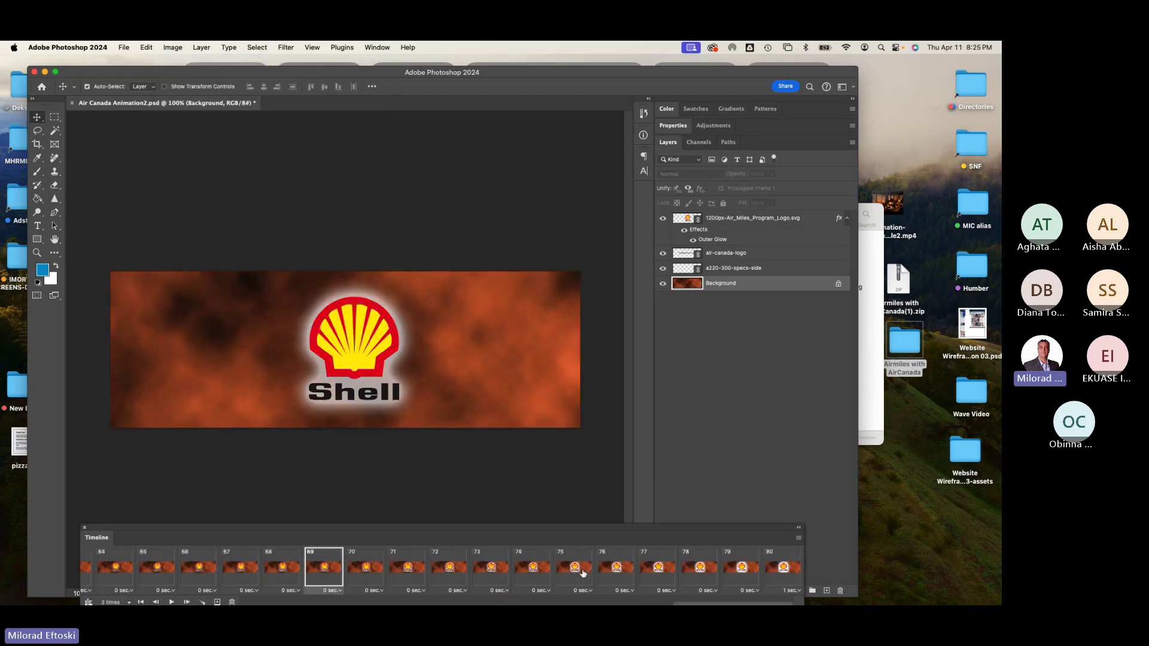
# Return to frame 1 of the animation and save Air Canada Animation2.psd.
pyautogui.click(580, 572)
pyautogui.hscroll(-15, 574, 569)
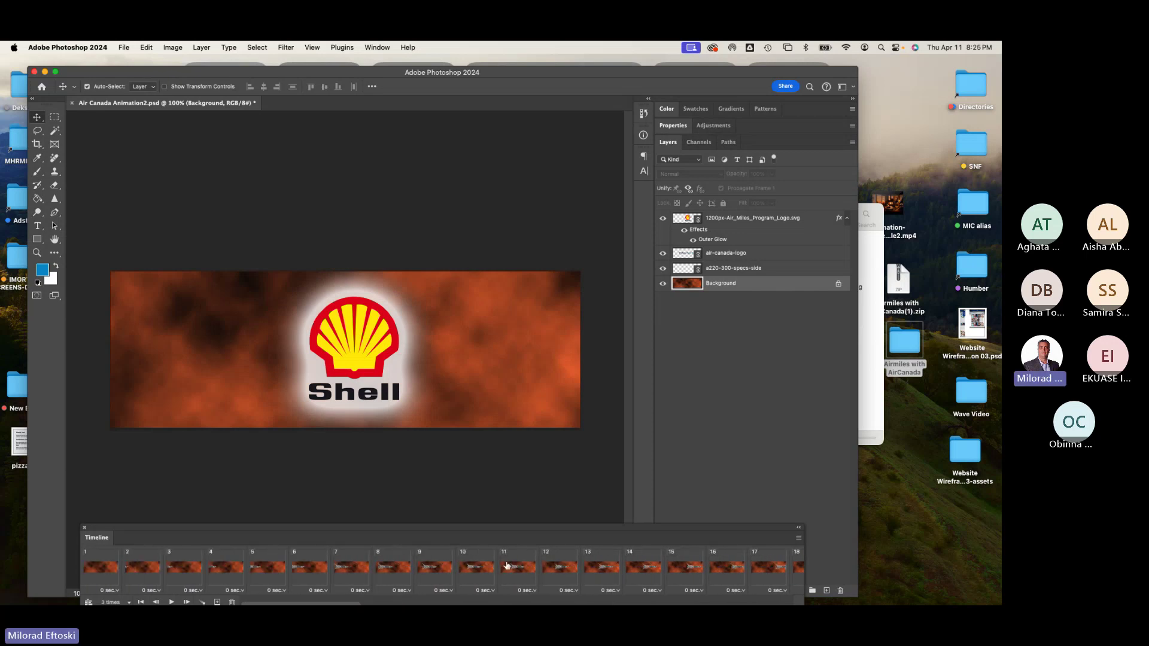
pyautogui.click(105, 575)
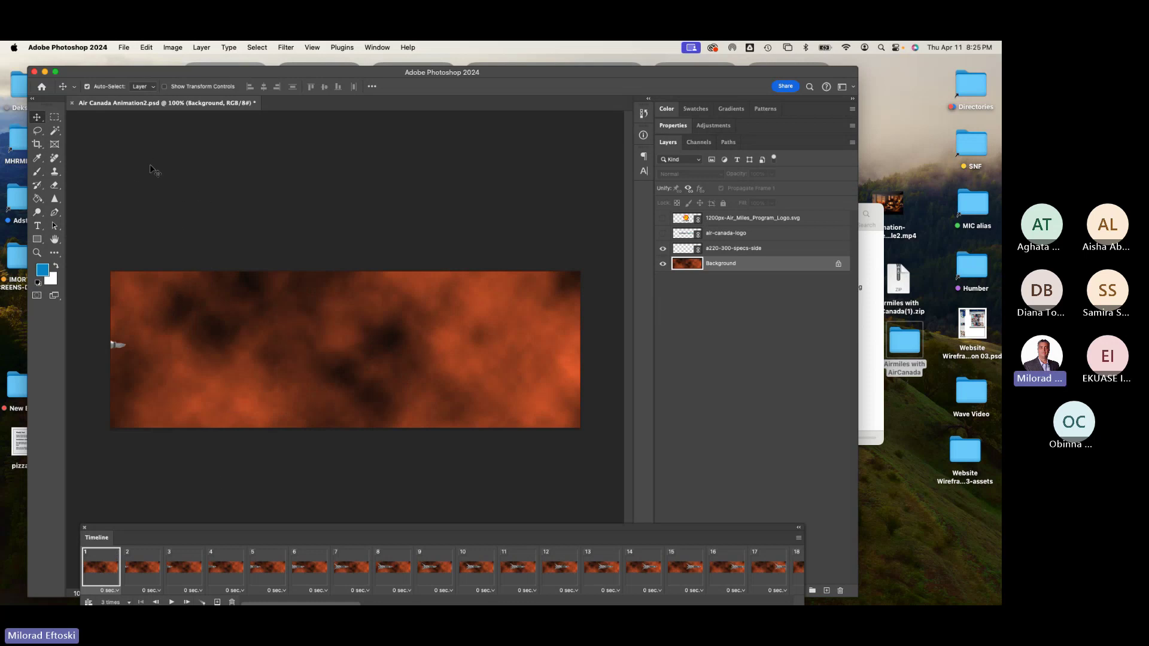
pyautogui.click(123, 47)
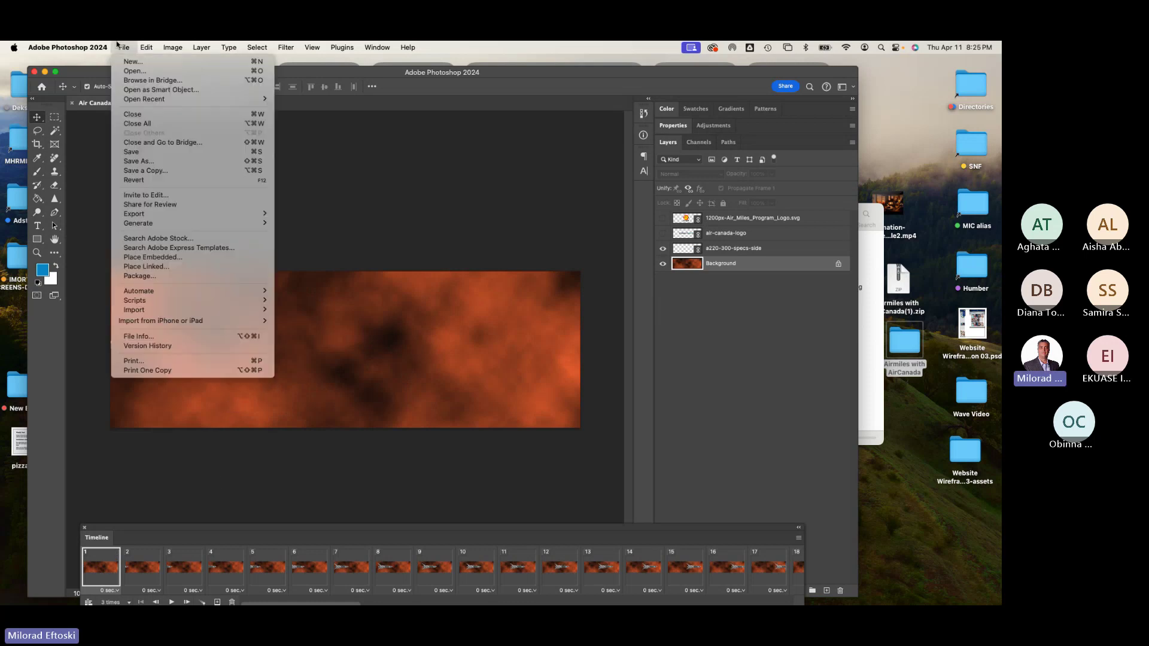
pyautogui.click(138, 153)
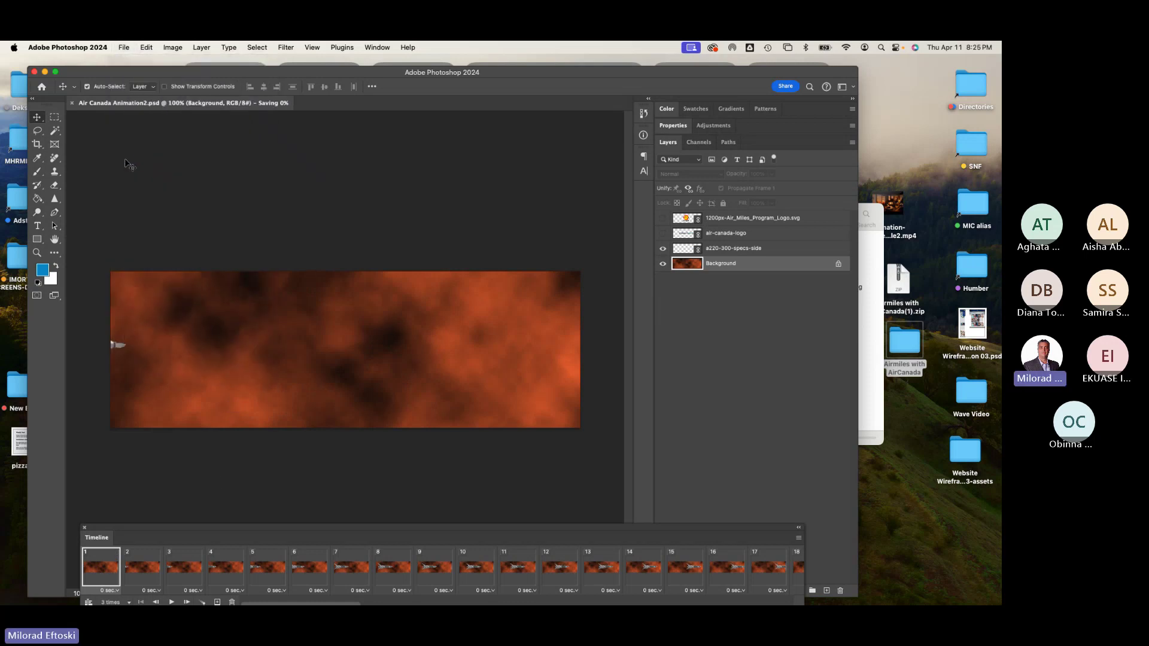
# Export the animation with Save for Web as Air-Canada-Animation2.gif in the Airmiles with AirCanada folder.
pyautogui.click(123, 47)
pyautogui.click(123, 47)
pyautogui.click(123, 47)
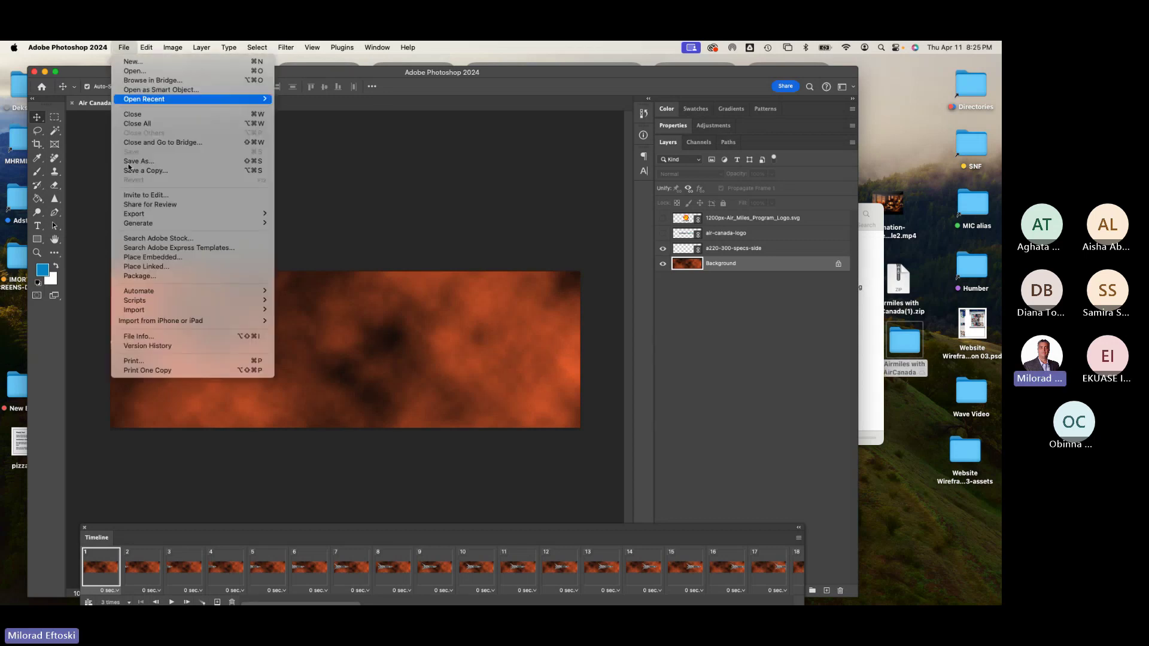
pyautogui.moveTo(151, 223)
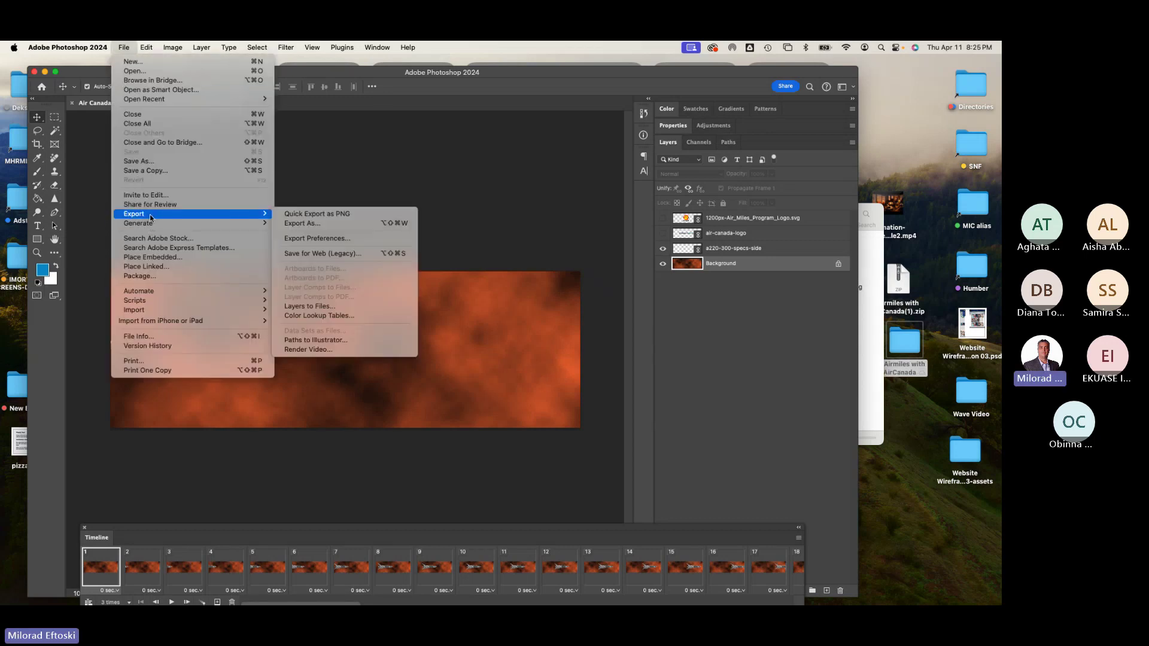
pyautogui.click(348, 254)
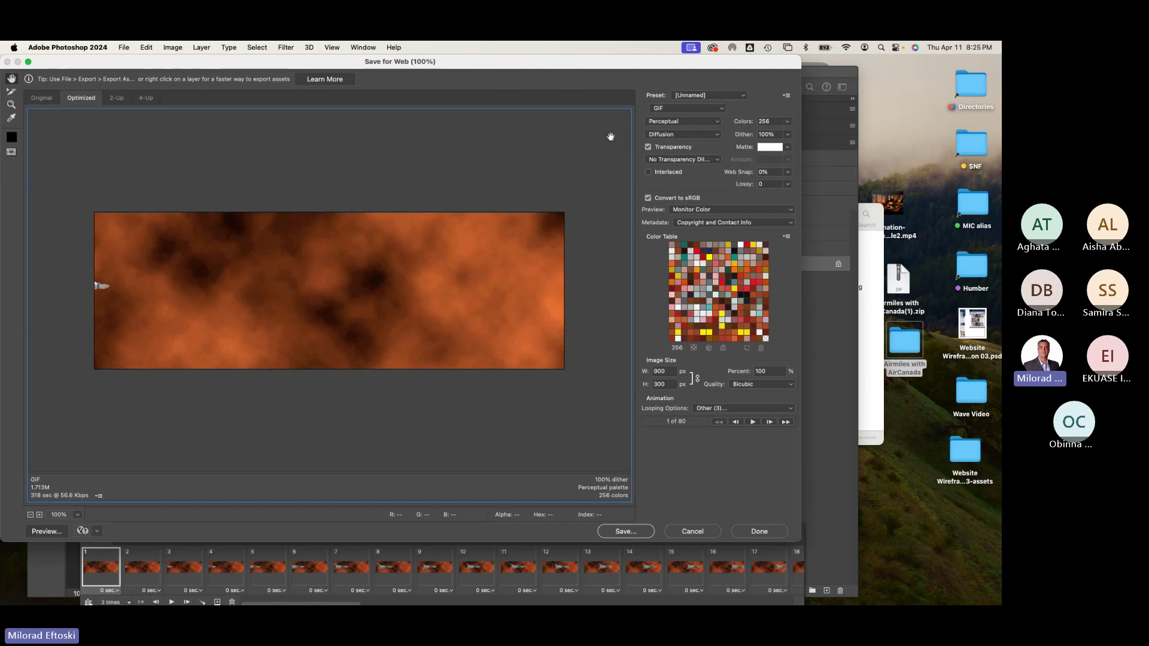
pyautogui.click(626, 531)
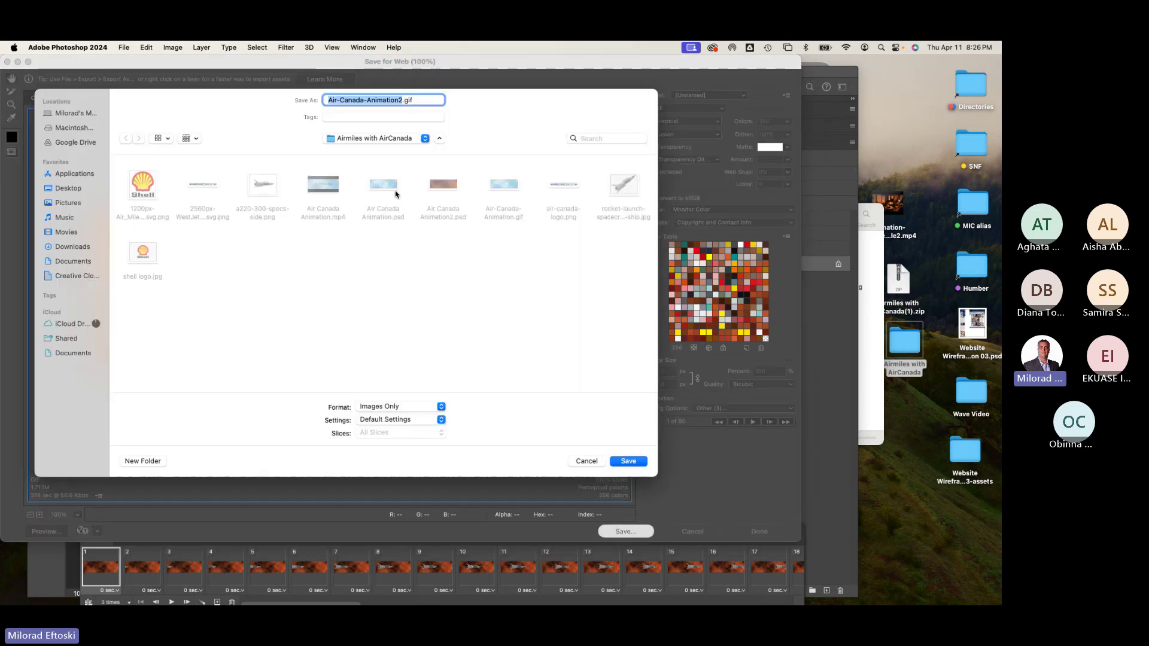
pyautogui.click(403, 100)
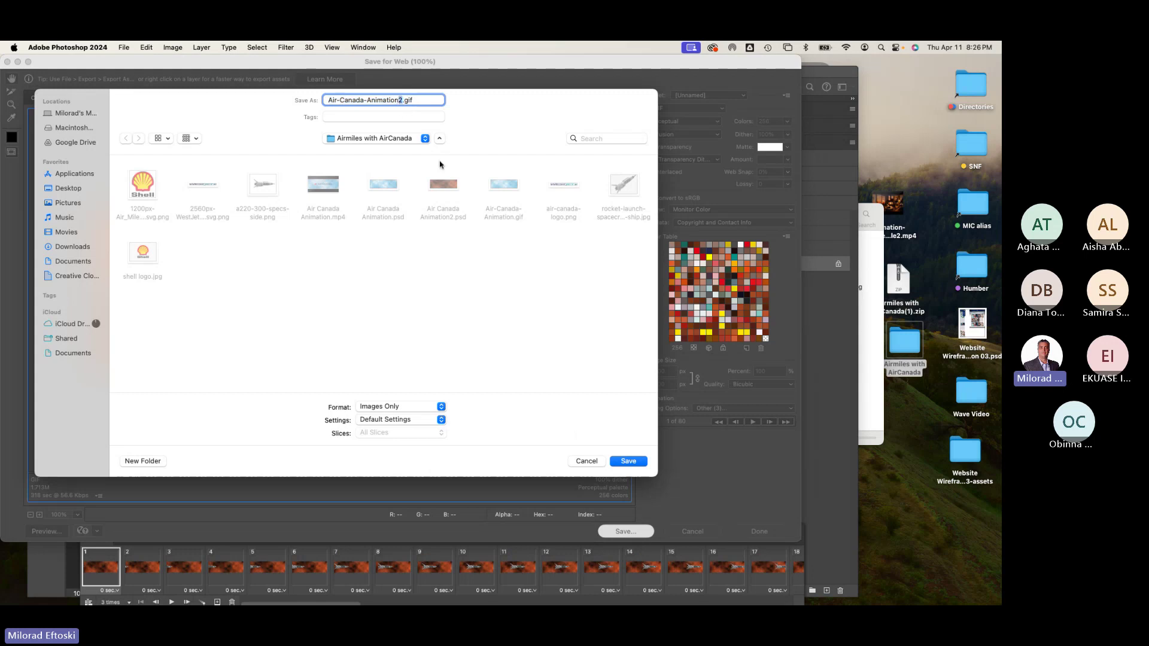
pyautogui.click(628, 461)
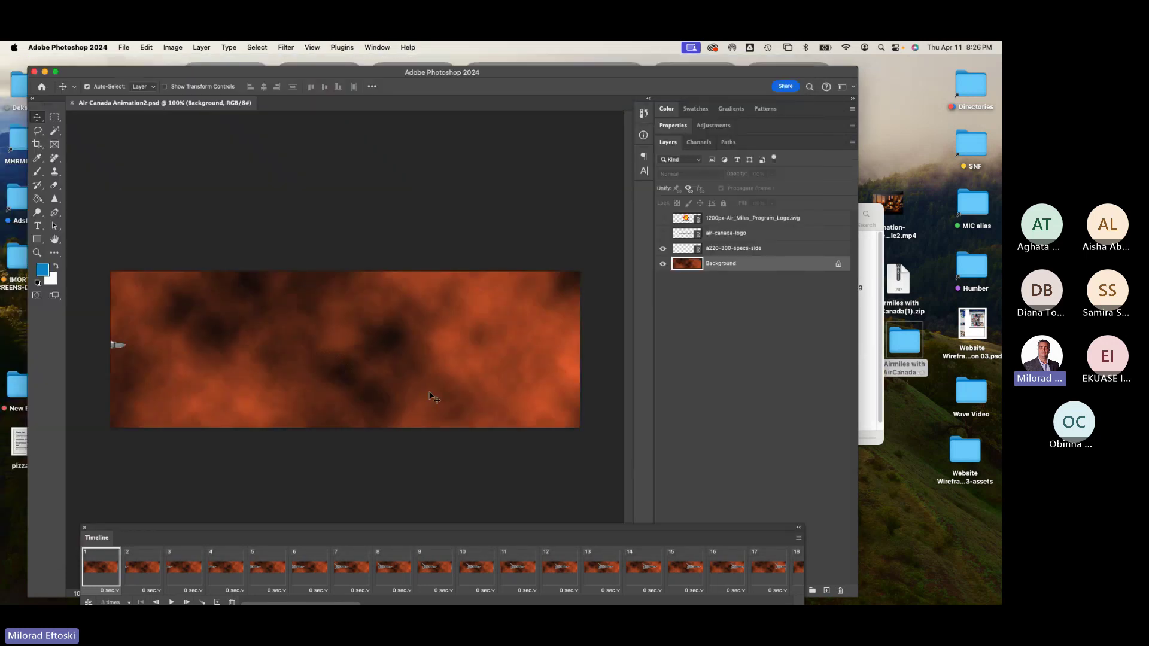
# Close Air Canada Animation2.psd and switch to the Airmiles with AirCanada folder in Finder.
pyautogui.click(72, 104)
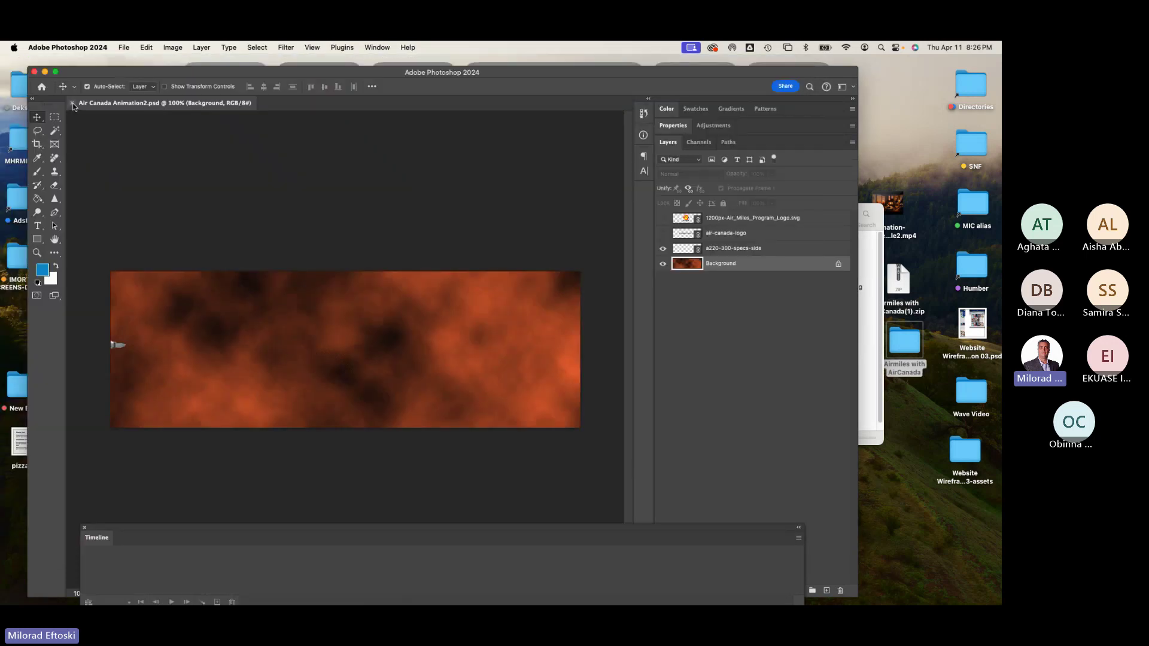
pyautogui.click(45, 72)
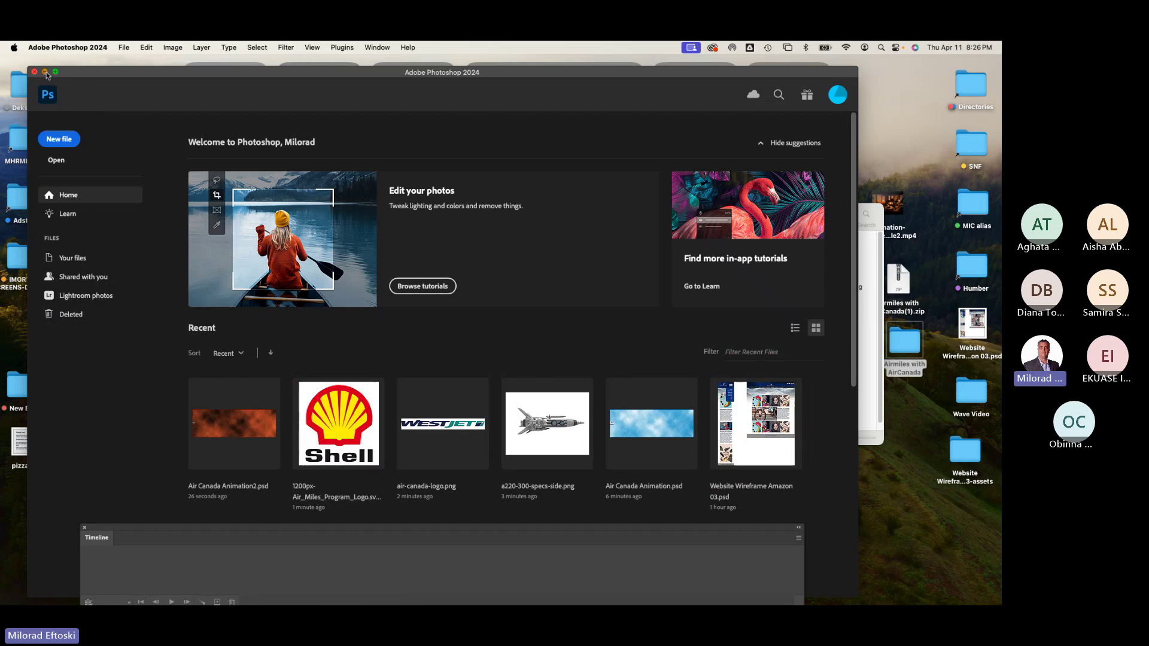
pyautogui.click(608, 385)
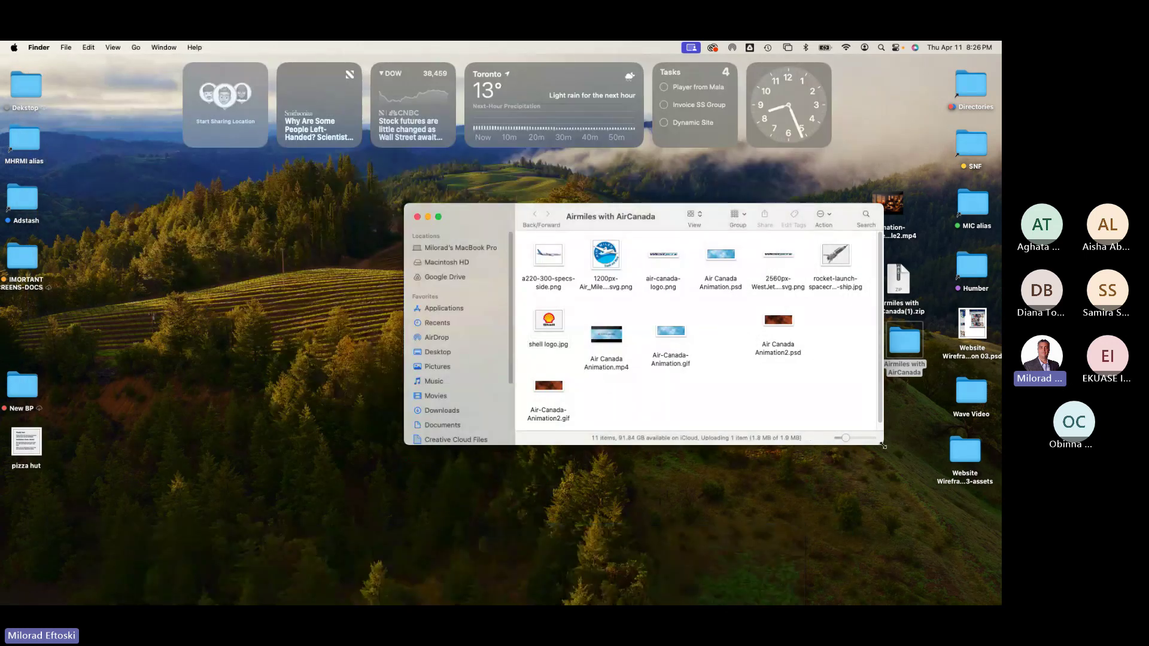
# Enlarge the folder window and arrange Air-Canada-Animation.gif directly above Air-Canada-Animation2.gif.
pyautogui.moveTo(883, 446); pyautogui.dragTo(921, 516)
pyautogui.moveTo(550, 389); pyautogui.dragTo(669, 367)
pyautogui.moveTo(673, 440); pyautogui.dragTo(708, 443)
pyautogui.moveTo(673, 372); pyautogui.dragTo(704, 374)
pyautogui.click(824, 445)
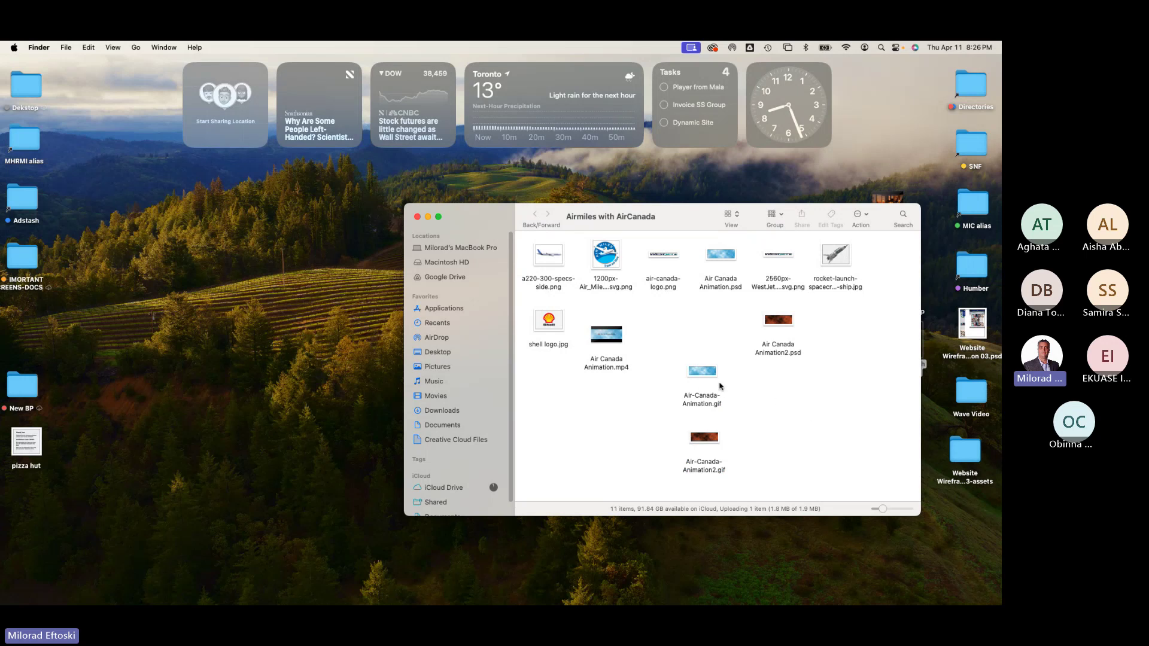
# Preview Air-Canada-Animation.gif and Air-Canada-Animation2.gif with Quick Look to compare the original and replaced animations.
pyautogui.press('space')
pyautogui.click(703, 374)
pyautogui.press('space')
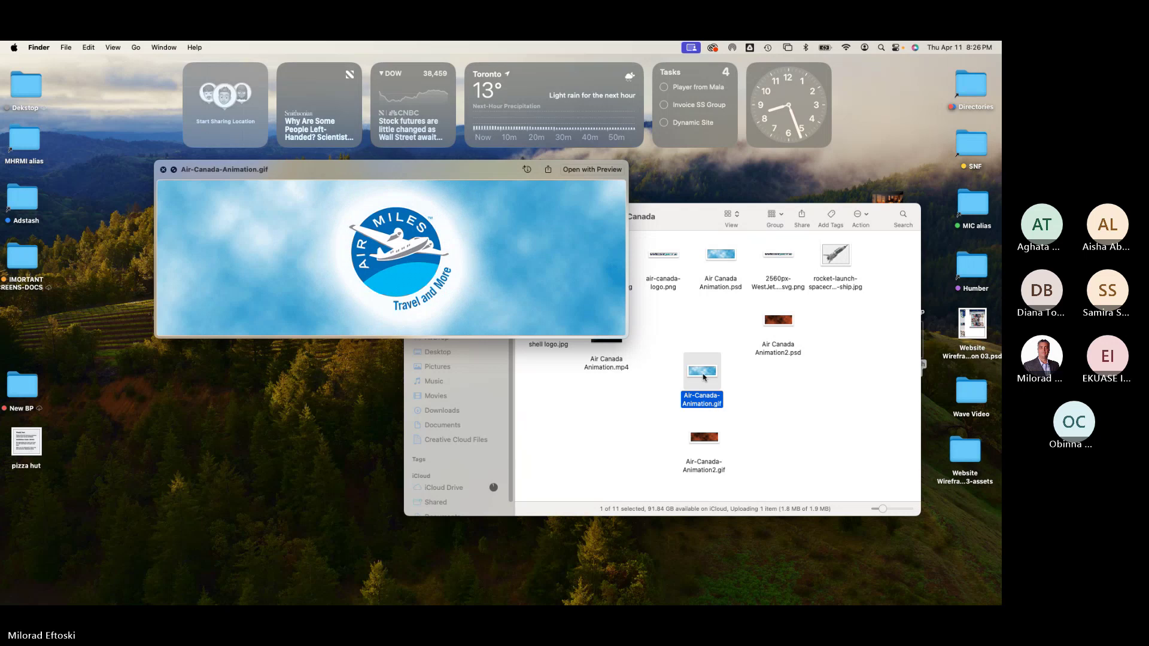
pyautogui.press('space')
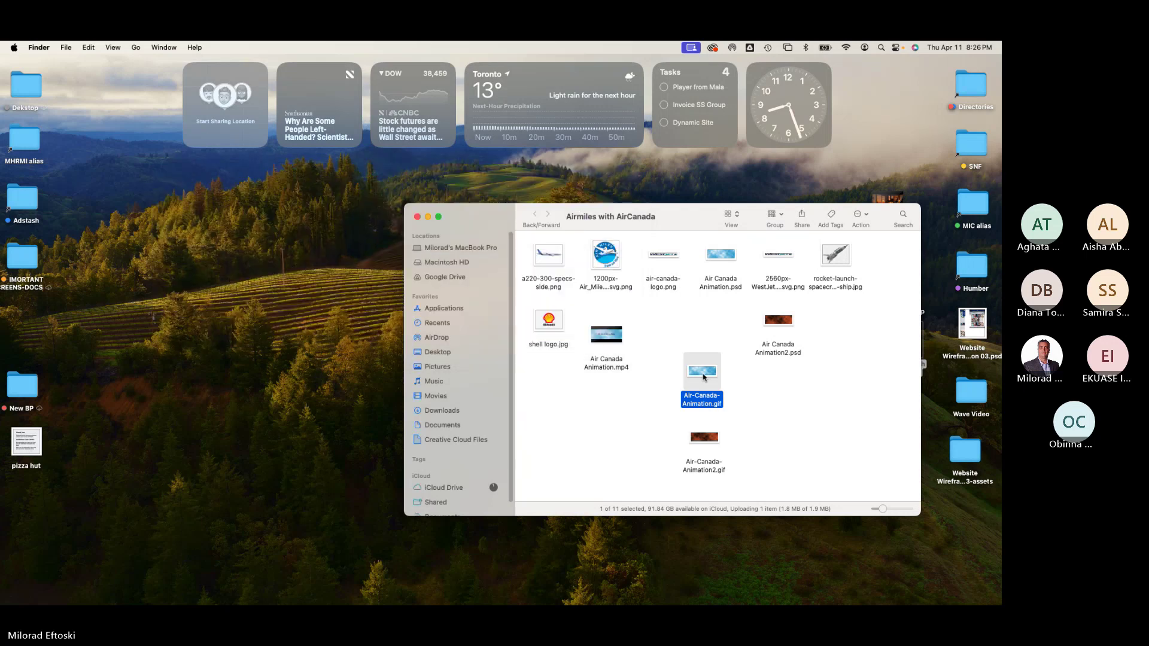
pyautogui.press('Down')
pyautogui.press('space')
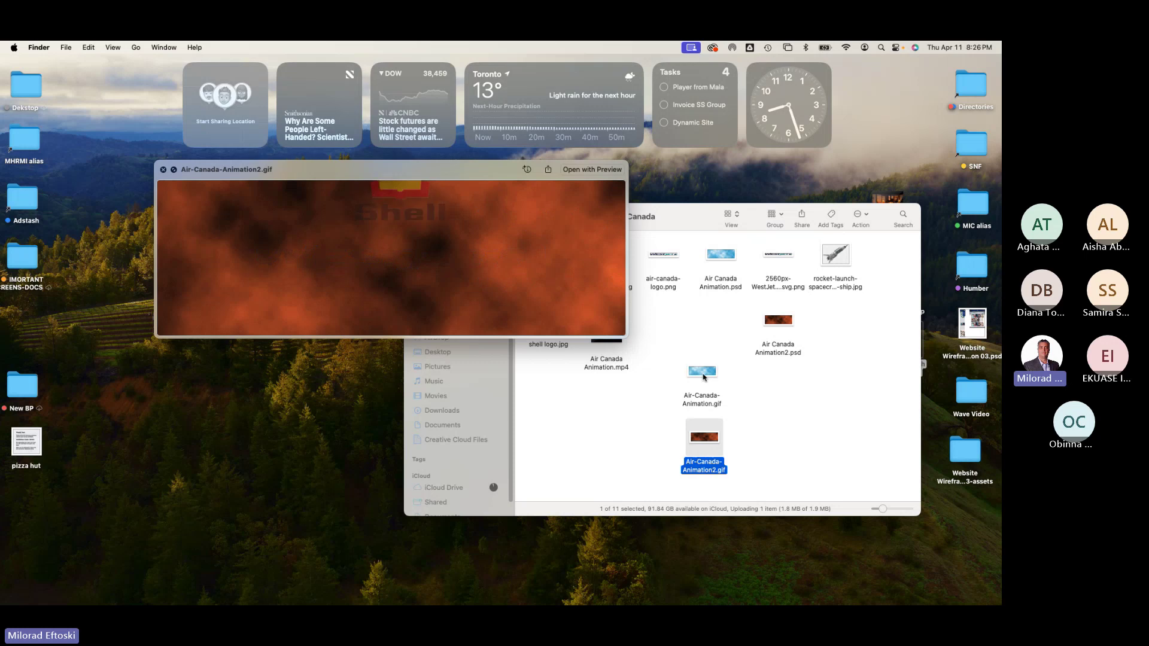
pyautogui.press('space')
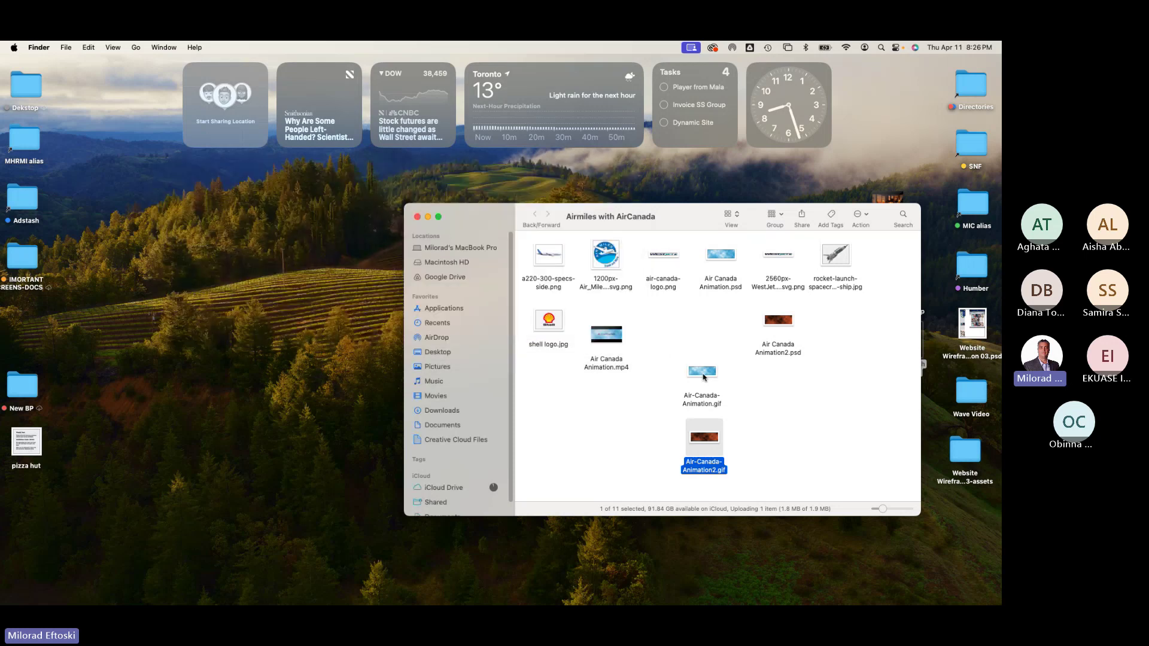
pyautogui.click(653, 438)
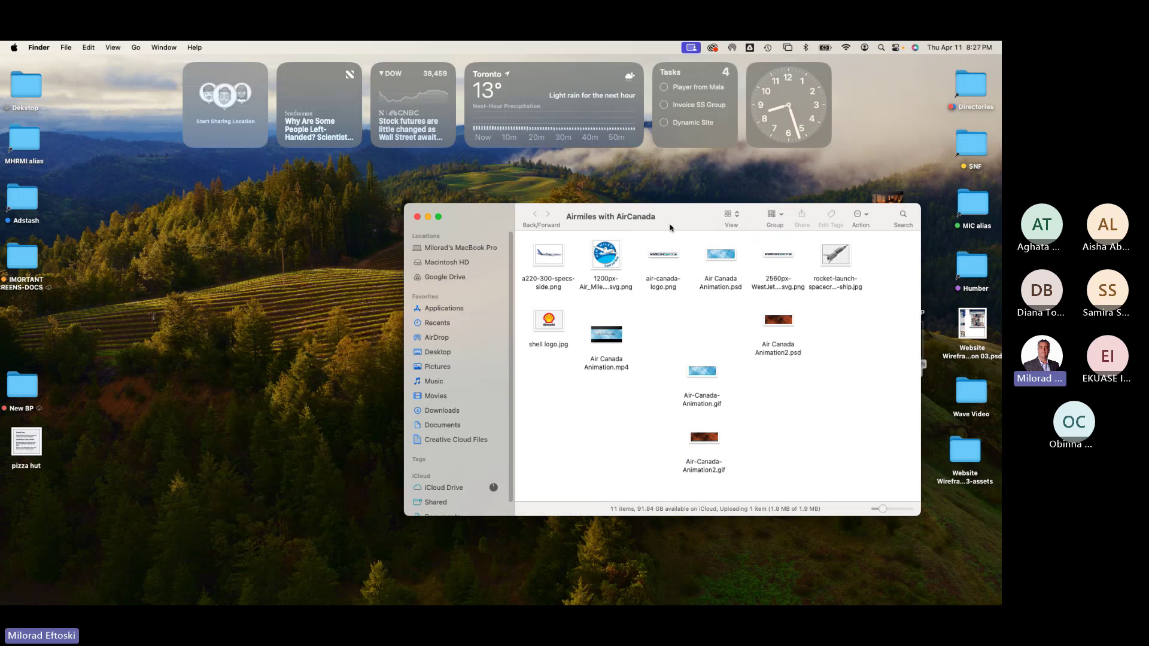
# Move both GIF files up between the MP4 and the Air Canada Animation2.psd file, and close the folder window.
pyautogui.moveTo(673, 226); pyautogui.dragTo(588, 210)
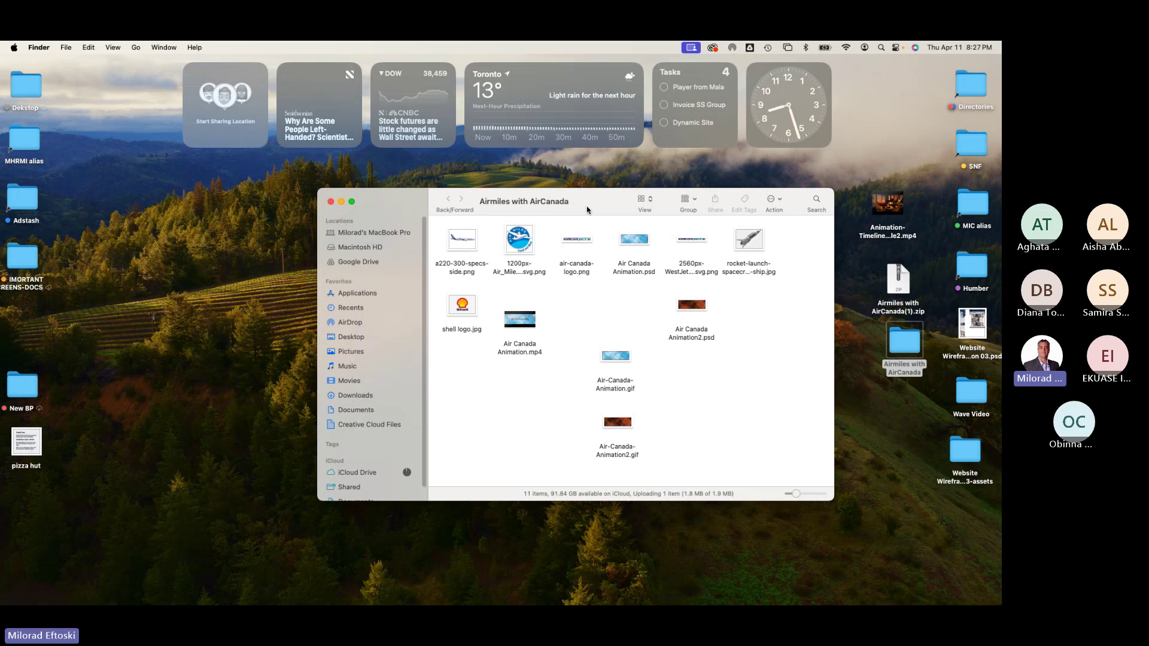
pyautogui.moveTo(566, 353); pyautogui.dragTo(636, 461)
pyautogui.moveTo(617, 356); pyautogui.dragTo(612, 322)
pyautogui.click(702, 393)
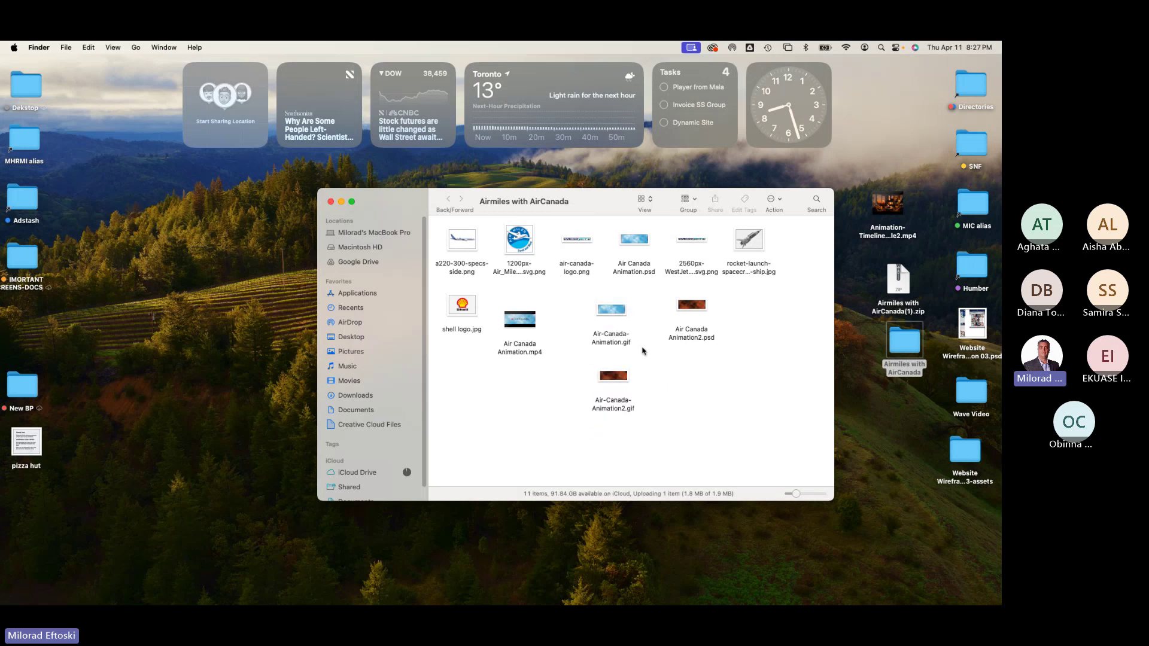
pyautogui.click(330, 202)
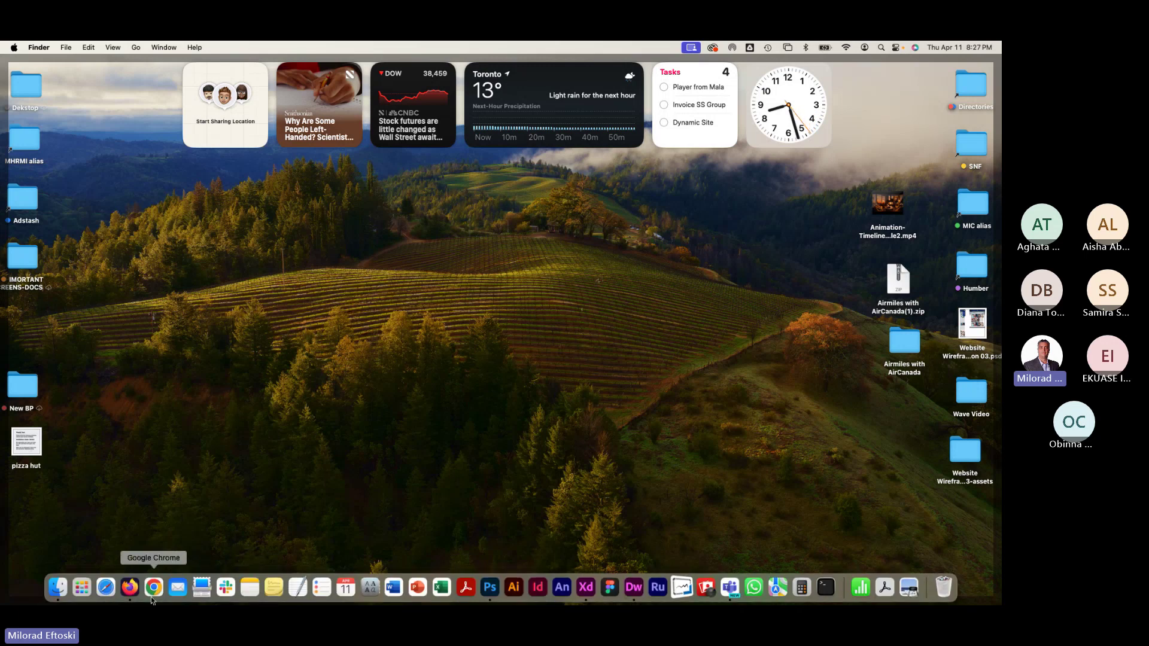
# Switch to the Google Chrome window with the "rocket ship png" image results and move it slightly upward.
pyautogui.click(909, 588)
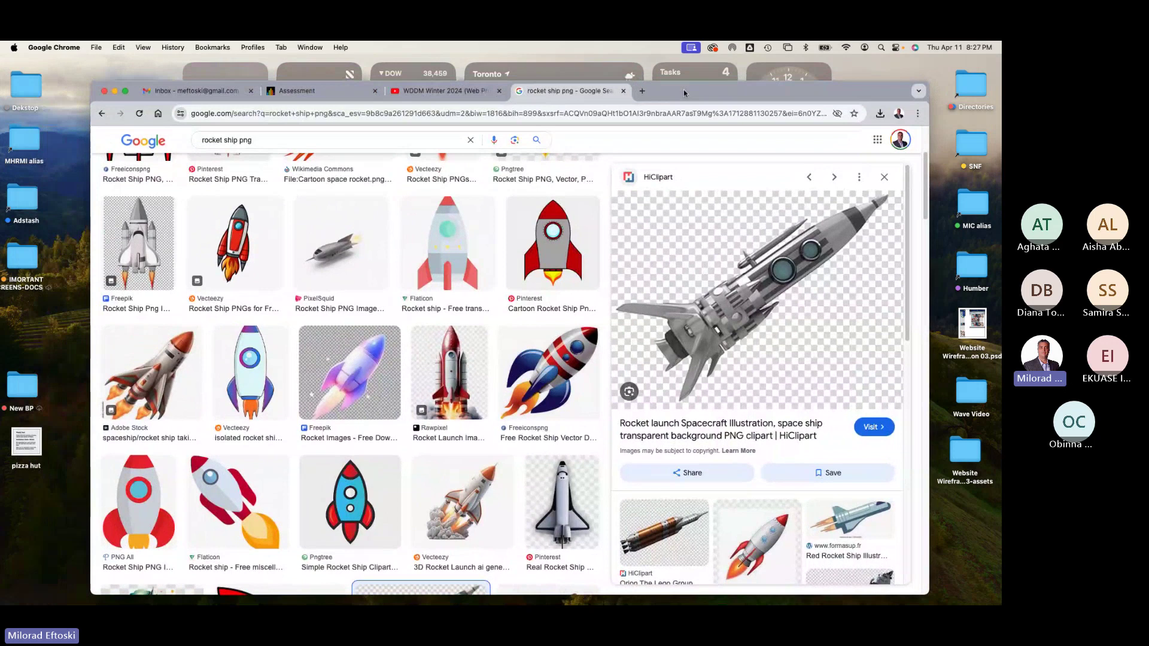
pyautogui.moveTo(684, 93); pyautogui.dragTo(685, 84)
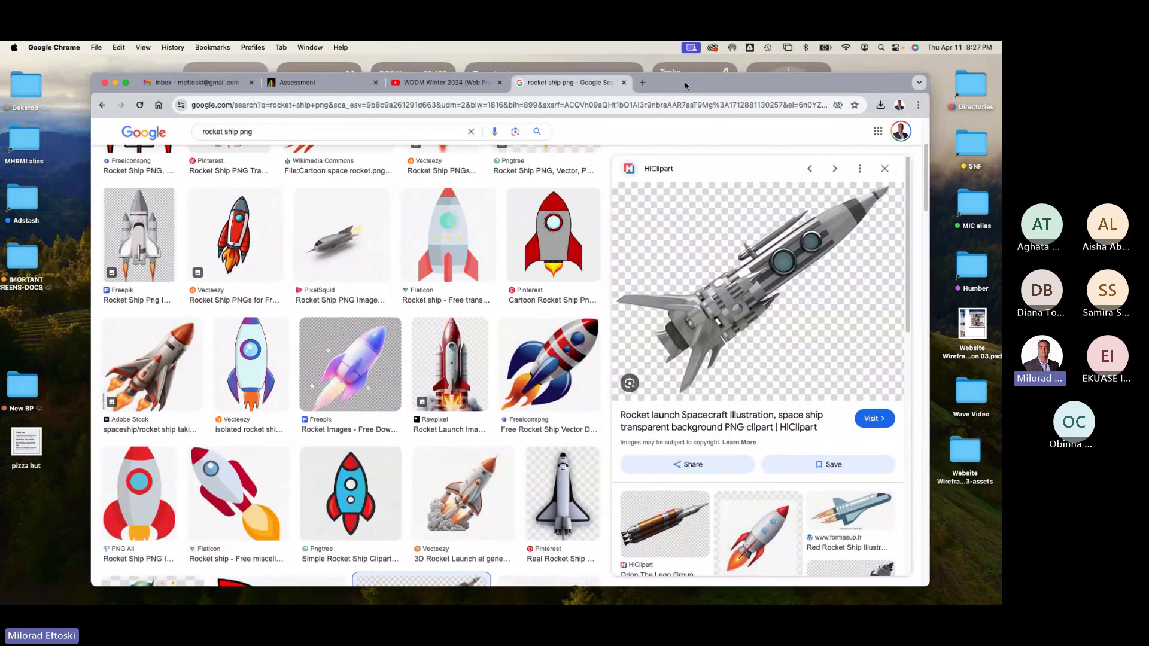
# Minimize the browser window, and open the Humber folder on the desktop briefly before closing it again.
pyautogui.click(116, 83)
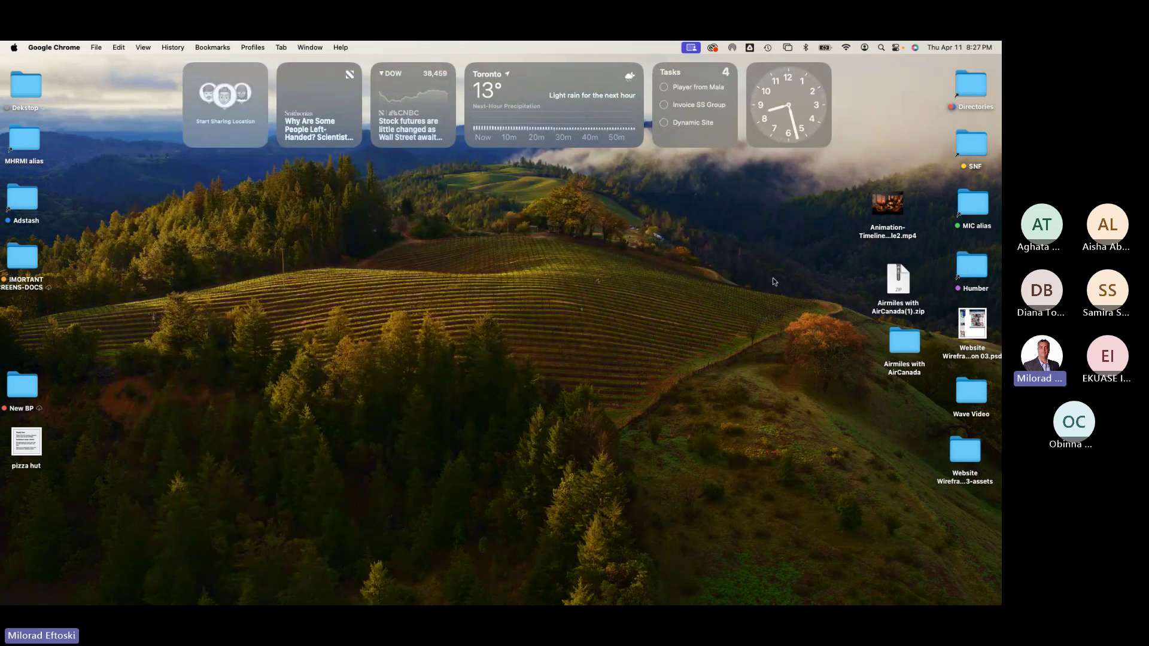
pyautogui.doubleClick(965, 258)
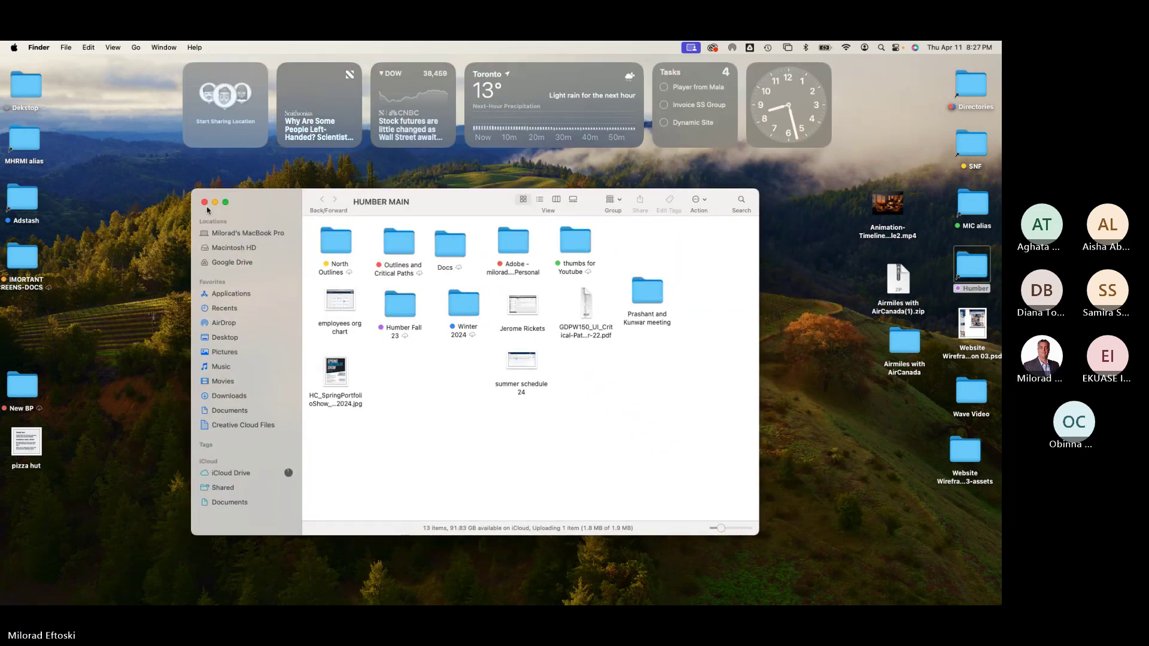
pyautogui.click(204, 202)
# Switch to Microsoft Teams, bring the General meeting window to the front, and reposition and enlarge it.
pyautogui.moveTo(615, 605)
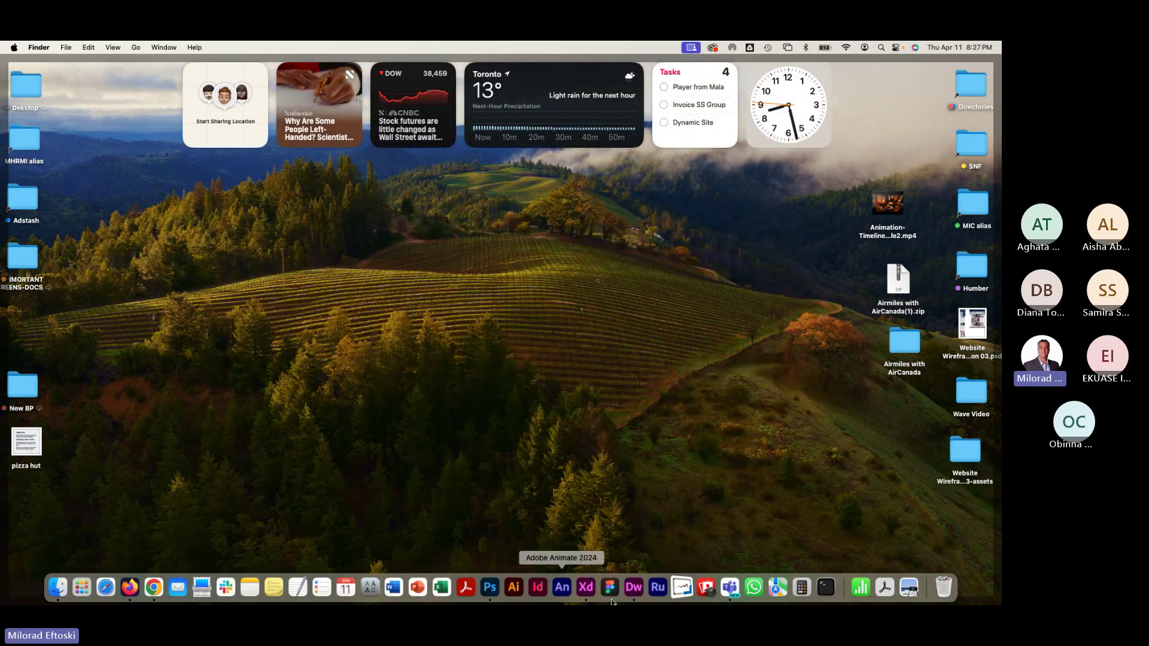
pyautogui.click(726, 588)
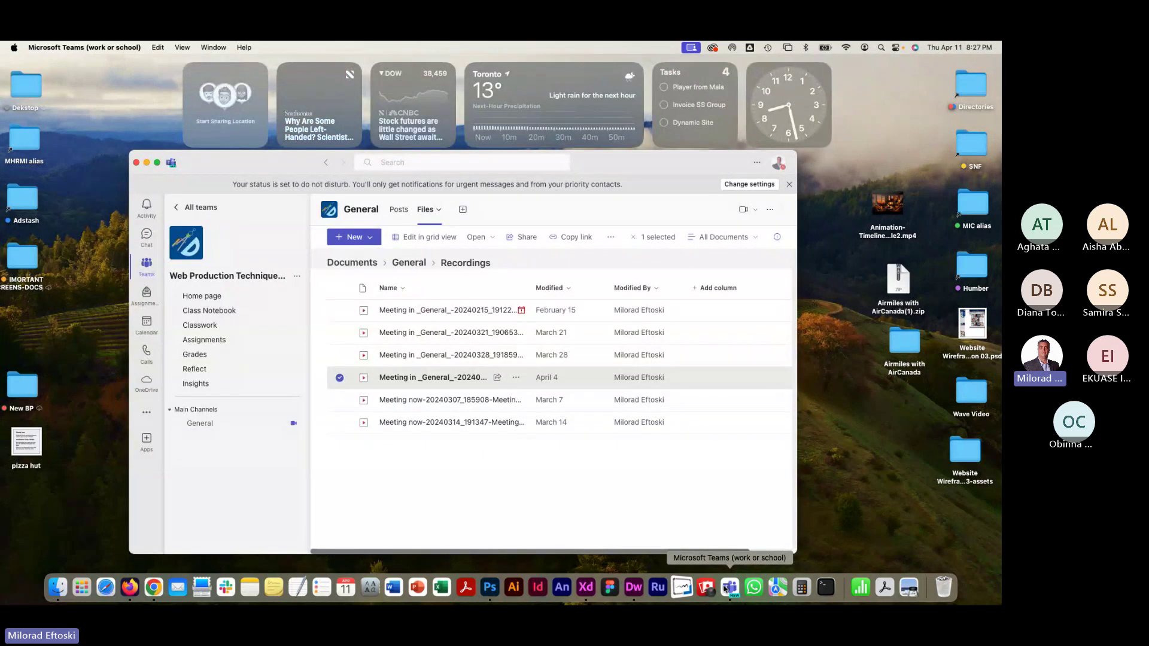
pyautogui.click(210, 47)
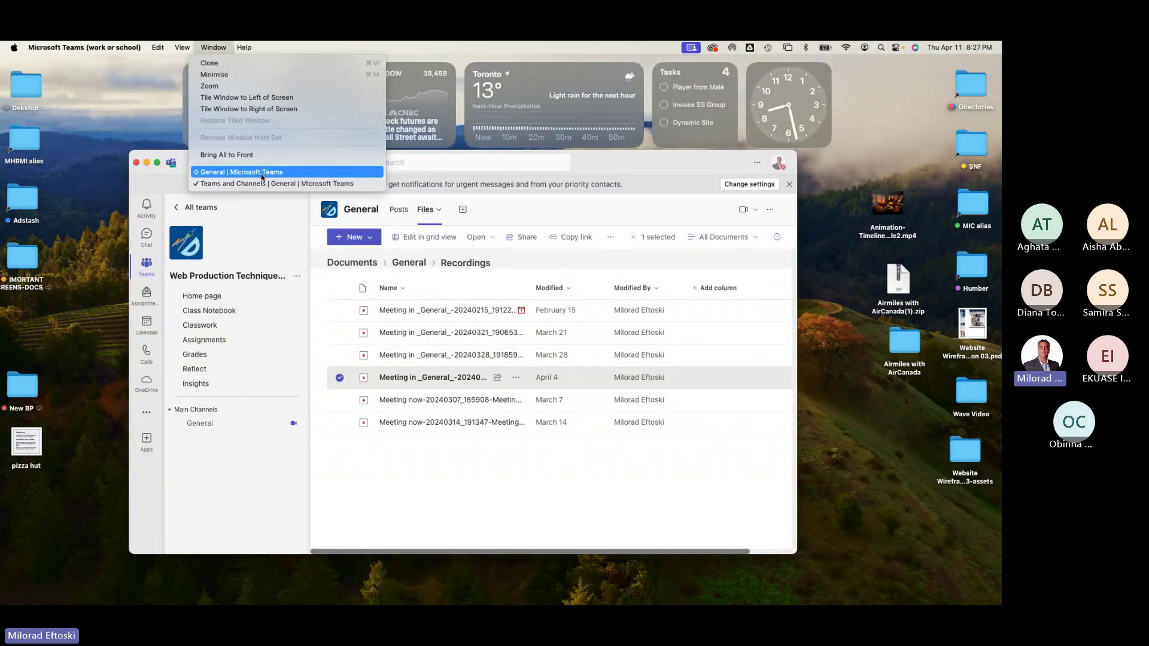
pyautogui.click(261, 174)
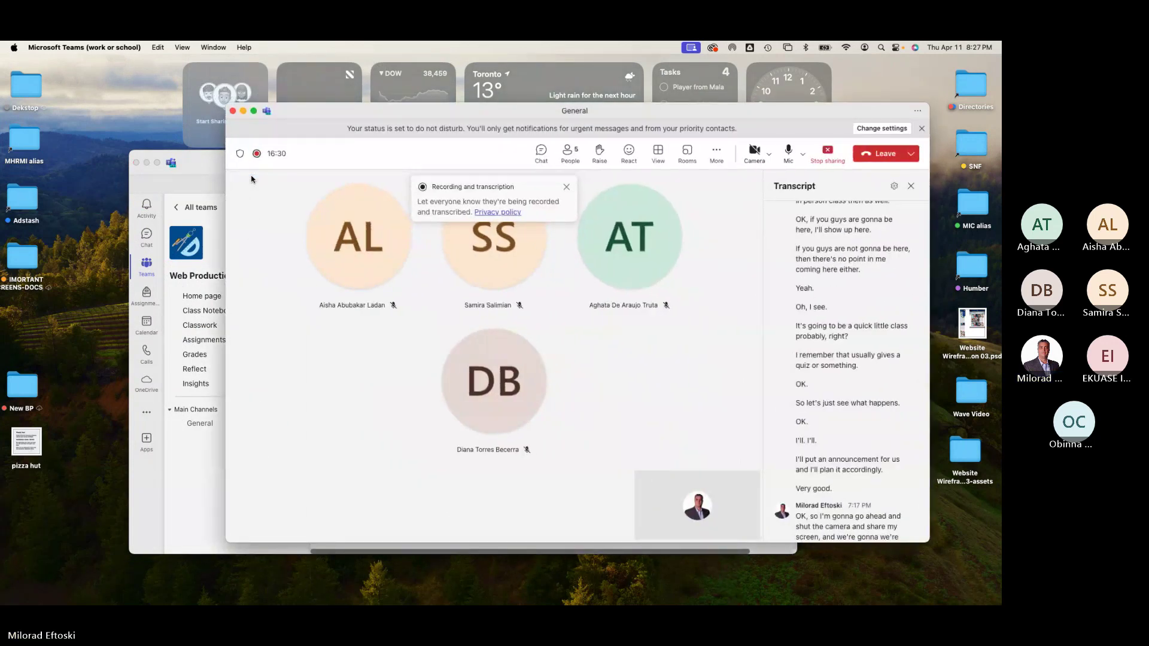
pyautogui.moveTo(377, 112); pyautogui.dragTo(247, 88)
pyautogui.moveTo(798, 514); pyautogui.dragTo(923, 574)
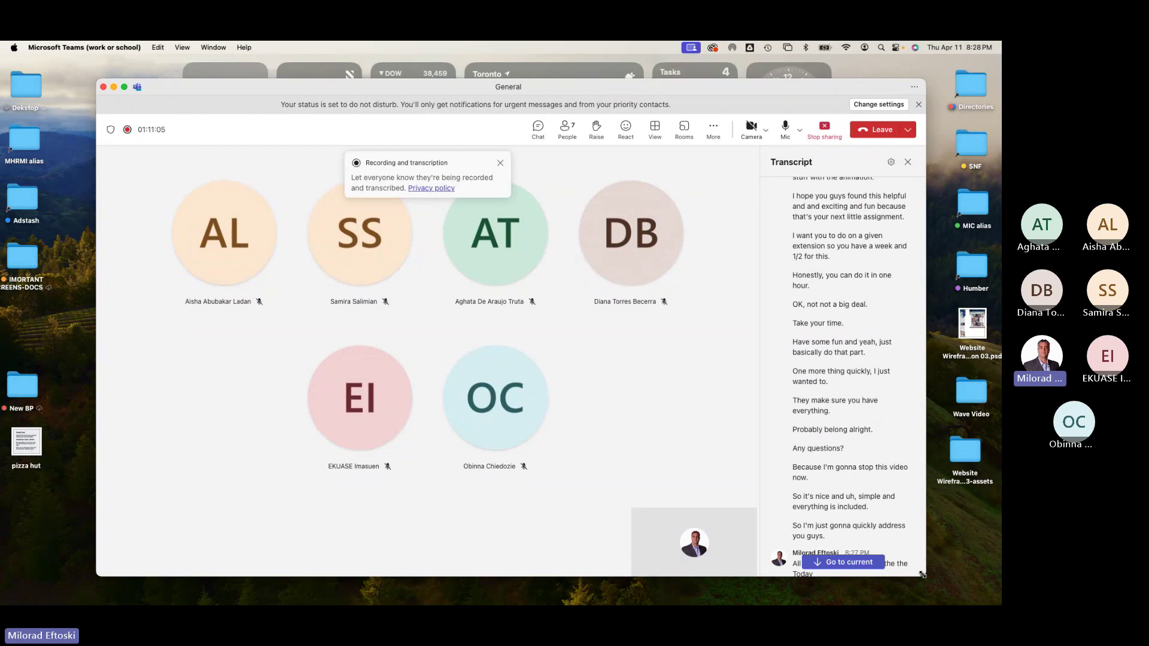
# Return from the Teams channel window to the General meeting window and dismiss its recording and transcription notice.
pyautogui.press('super+grave')
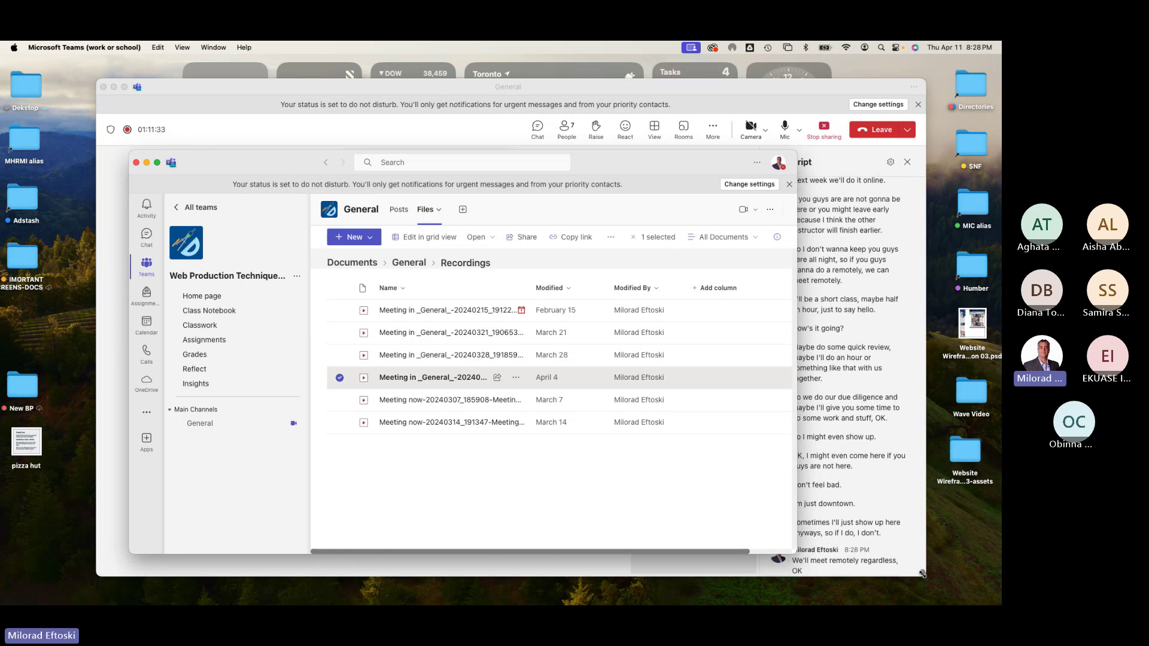
pyautogui.click(296, 132)
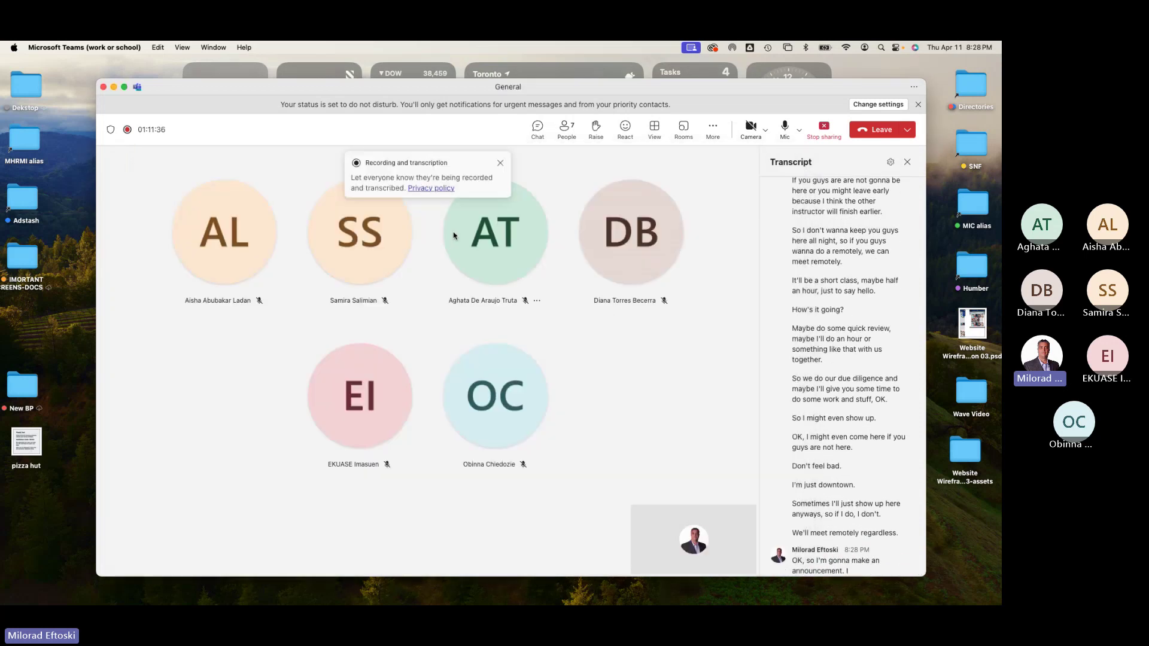
pyautogui.click(500, 163)
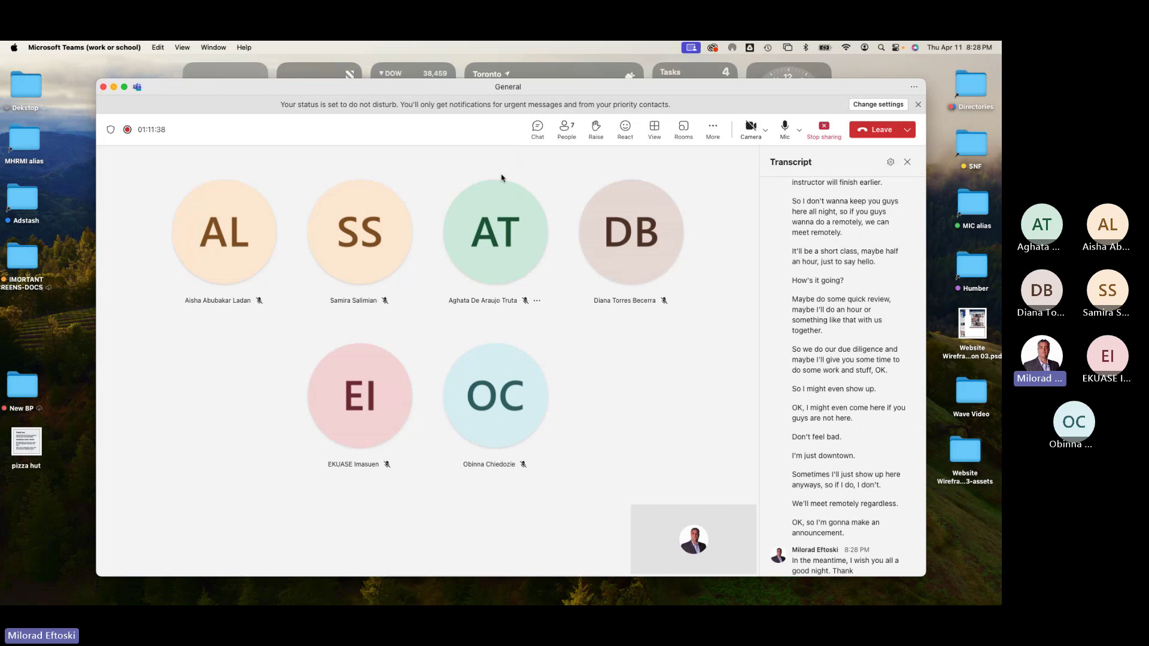
# Wrap up the General meeting by briefly turning the camera on and off, muting the microphone and stopping screen sharing.
pyautogui.click(750, 130)
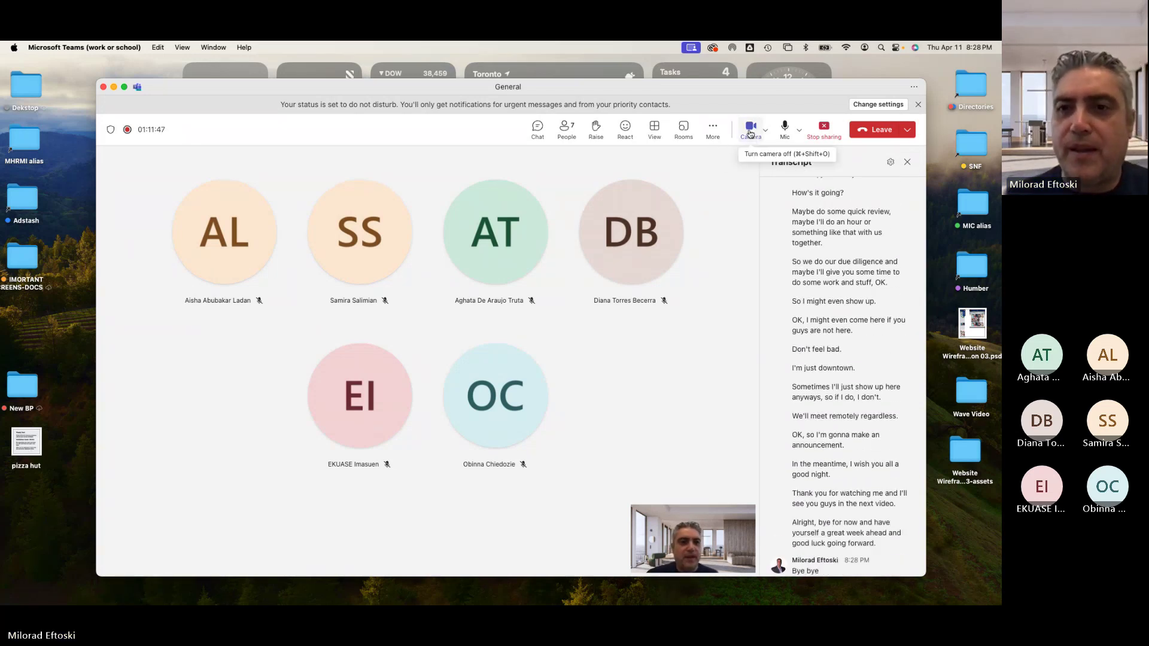
pyautogui.click(750, 127)
pyautogui.click(784, 126)
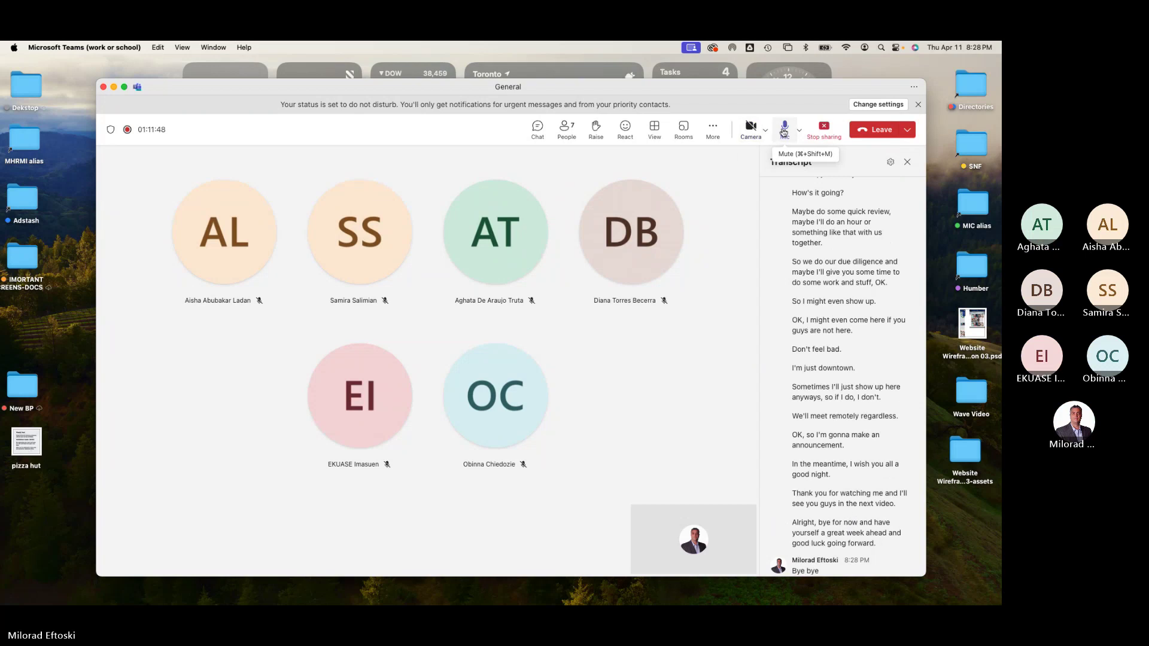
pyautogui.click(824, 127)
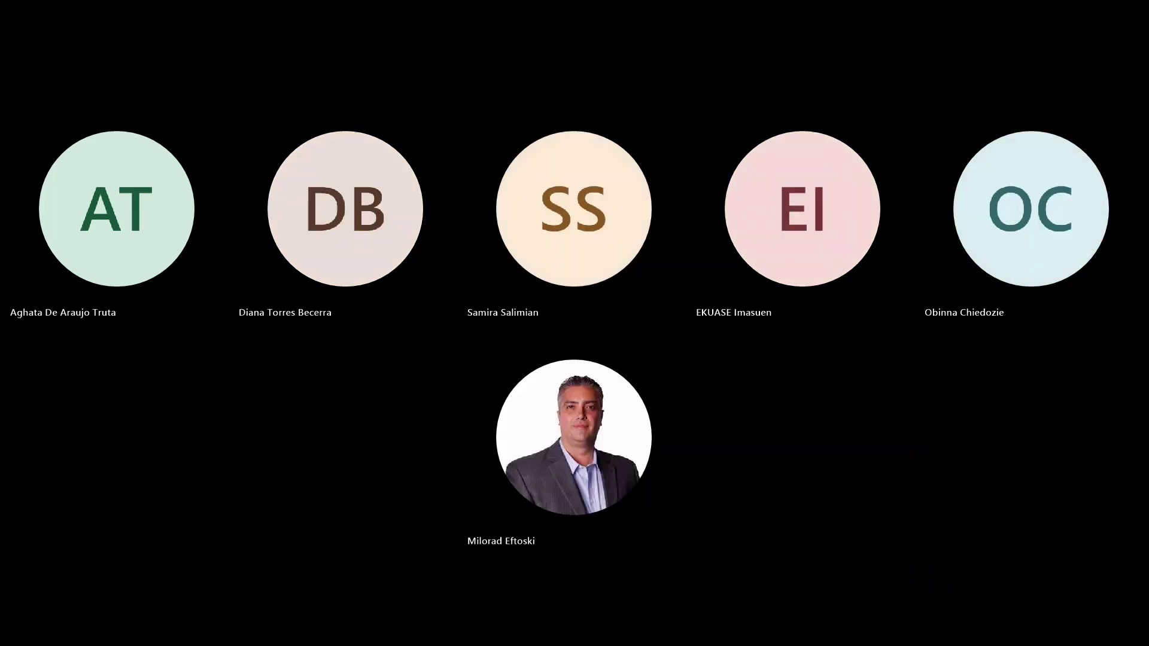